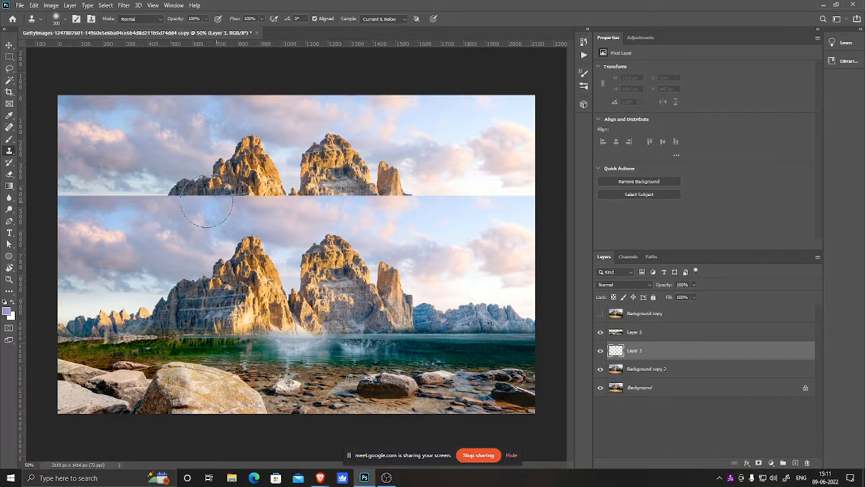
Step: Resize the Clone Stamp brush, sample the sky, and paint clouds over the seam at the top of the mountains
key(bracketleft)
key(bracketleft)
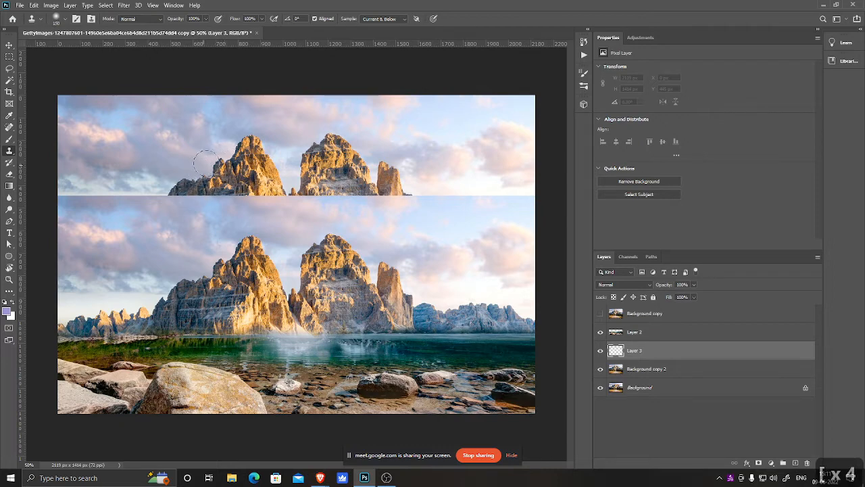
drag(227, 186, 174, 122)
key(bracketright)
key(bracketright)
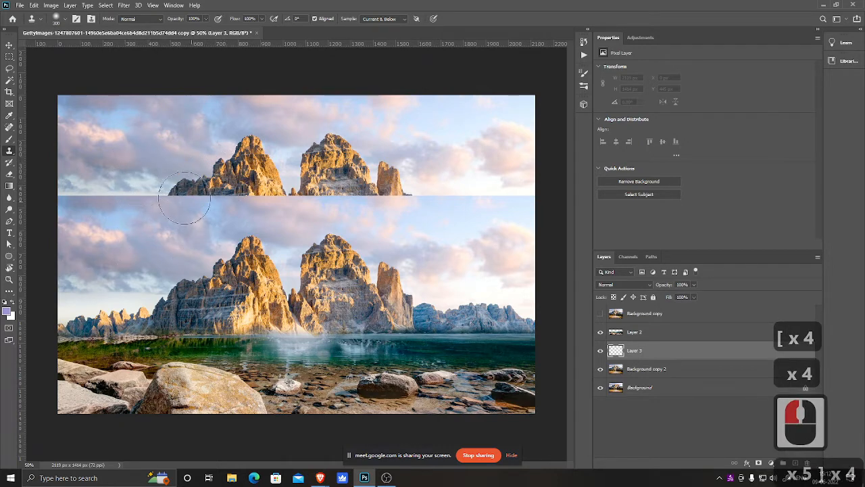
alt+click(219, 109)
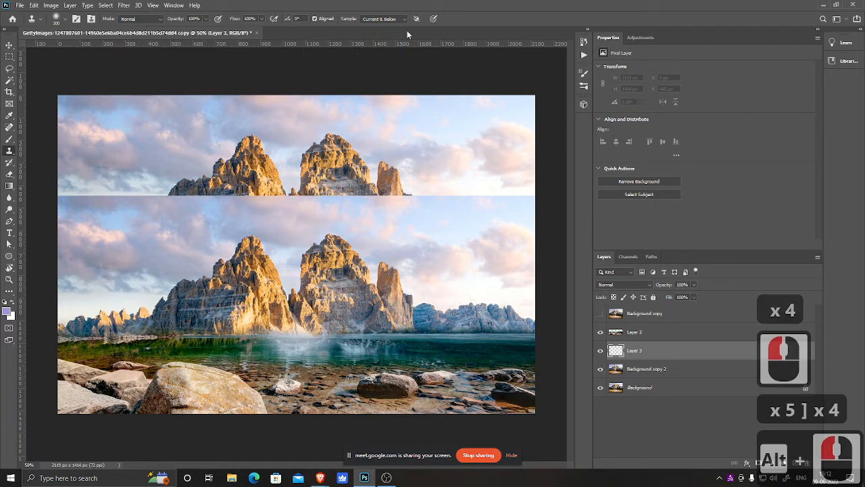
alt+click(155, 136)
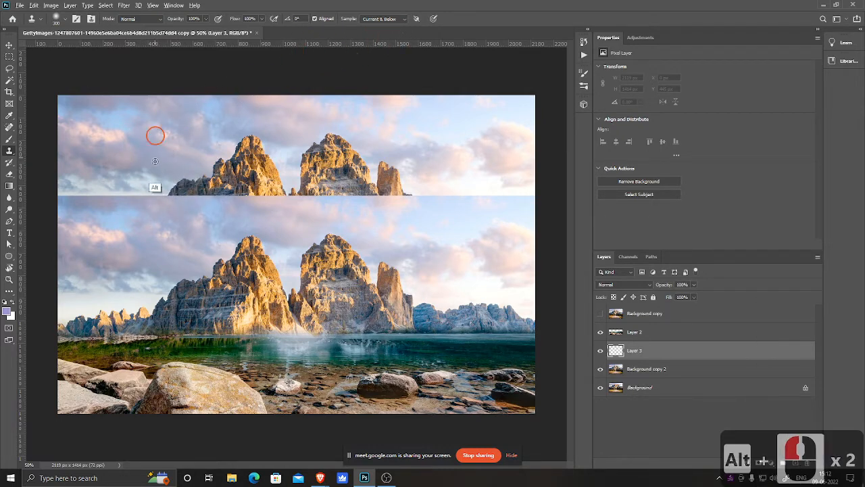
mouse_move(164, 177)
mouse_down()
mouse_move(78, 190)
mouse_move(100, 187)
mouse_move(68, 203)
mouse_move(54, 177)
mouse_move(59, 156)
mouse_up()
alt+click(134, 146)
alt+click(140, 145)
drag(195, 168, 193, 195)
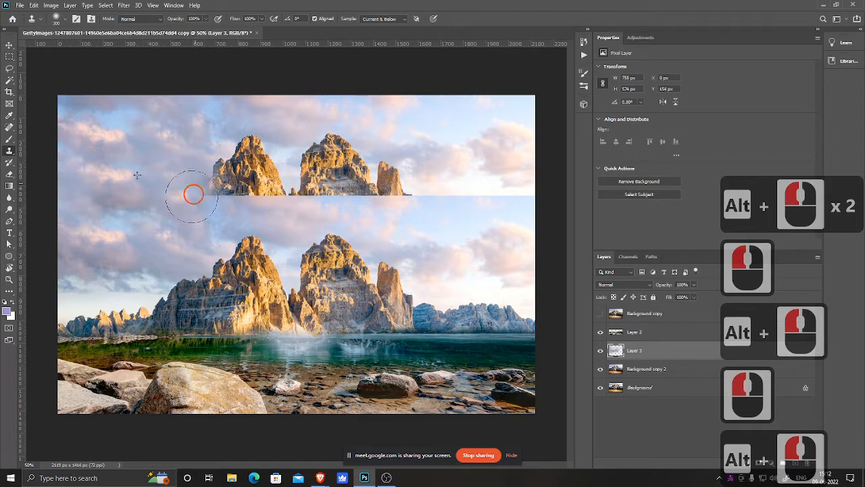
Step: Resample clouds and keep clone-stamping to fill the whole upper sky band with cloud texture
alt+click(118, 164)
mouse_move(203, 165)
mouse_down()
mouse_move(232, 179)
mouse_move(243, 190)
mouse_move(203, 165)
mouse_move(235, 144)
mouse_move(255, 181)
mouse_move(279, 182)
mouse_move(248, 146)
mouse_move(261, 184)
mouse_move(320, 191)
mouse_move(306, 154)
mouse_move(340, 164)
mouse_move(322, 183)
mouse_move(336, 172)
mouse_move(323, 166)
mouse_move(352, 169)
mouse_move(352, 194)
mouse_move(380, 170)
mouse_move(384, 190)
mouse_move(427, 162)
mouse_move(423, 154)
mouse_move(397, 190)
mouse_move(519, 188)
mouse_move(501, 188)
mouse_move(561, 199)
mouse_up()
alt+click(200, 158)
alt+click(425, 163)
alt+click(286, 139)
alt+click(424, 137)
alt+click(415, 137)
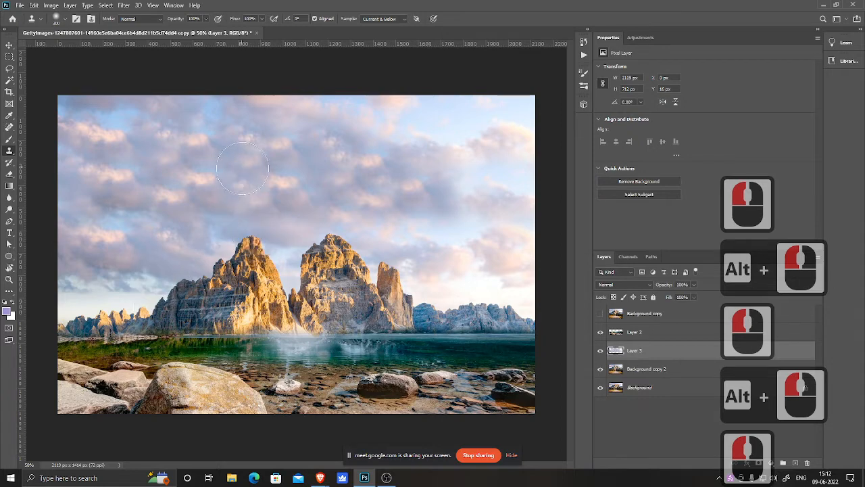
Step: Clone clouds down across the lower sky so they cover the upper mountain peaks
alt+click(256, 205)
mouse_move(240, 229)
mouse_down()
mouse_move(260, 246)
mouse_move(231, 250)
mouse_move(257, 248)
mouse_move(250, 258)
mouse_move(196, 258)
mouse_move(236, 265)
mouse_move(288, 244)
mouse_move(355, 243)
mouse_move(396, 270)
mouse_move(194, 271)
mouse_move(183, 284)
mouse_move(148, 294)
mouse_up()
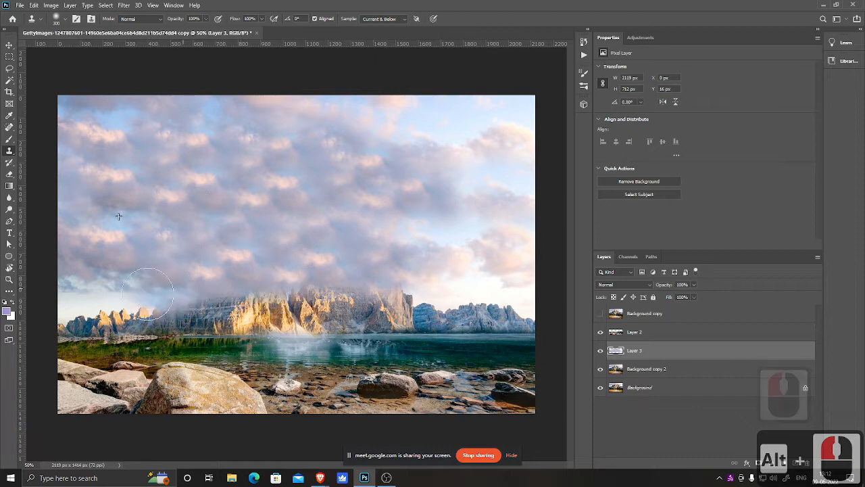
alt+click(77, 296)
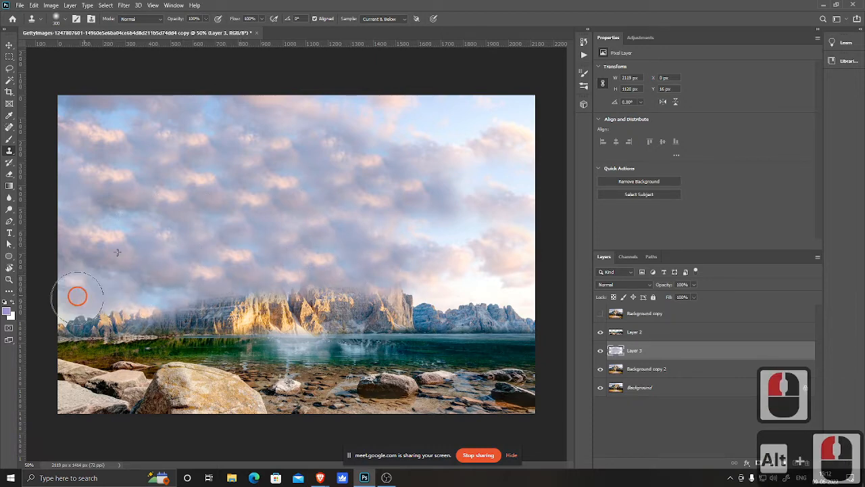
drag(77, 296, 92, 309)
alt+click(299, 222)
mouse_move(388, 276)
mouse_down()
mouse_move(406, 291)
mouse_move(439, 288)
mouse_up()
alt+click(489, 272)
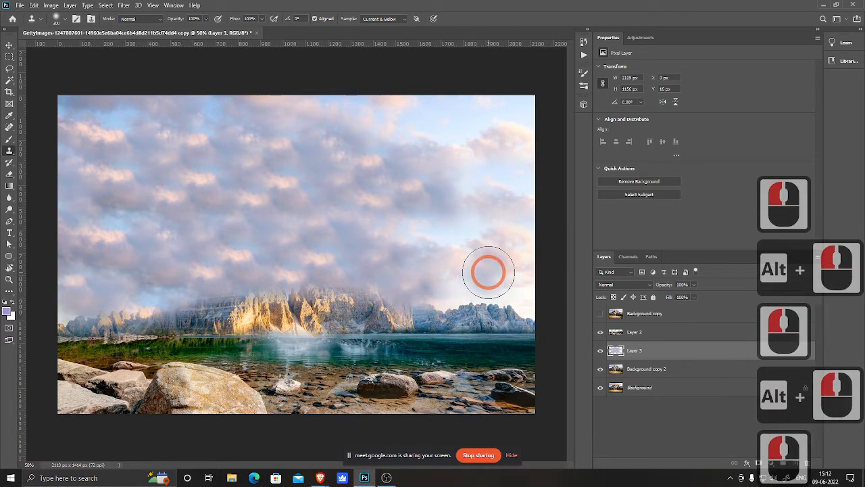
Step: Lasso-select a large patch of clouds in the upper right part of the sky
key(l)
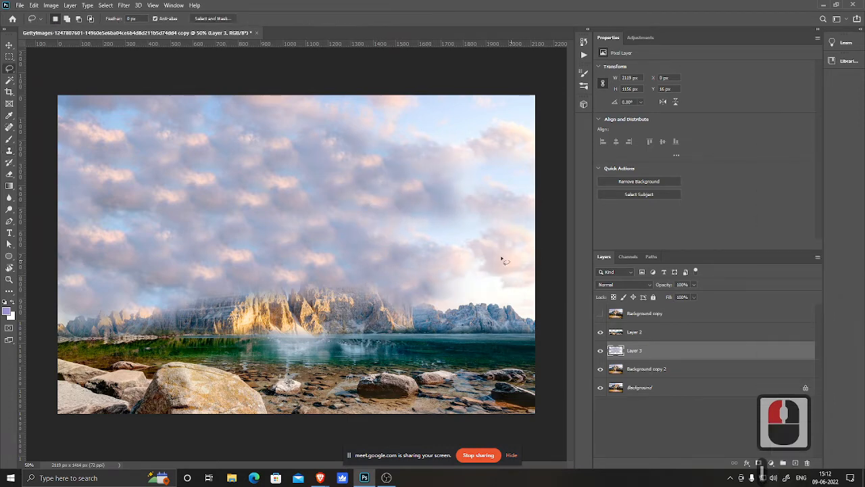
drag(251, 120, 260, 122)
mouse_move(559, 120)
mouse_down()
mouse_move(596, 174)
mouse_move(550, 248)
mouse_up()
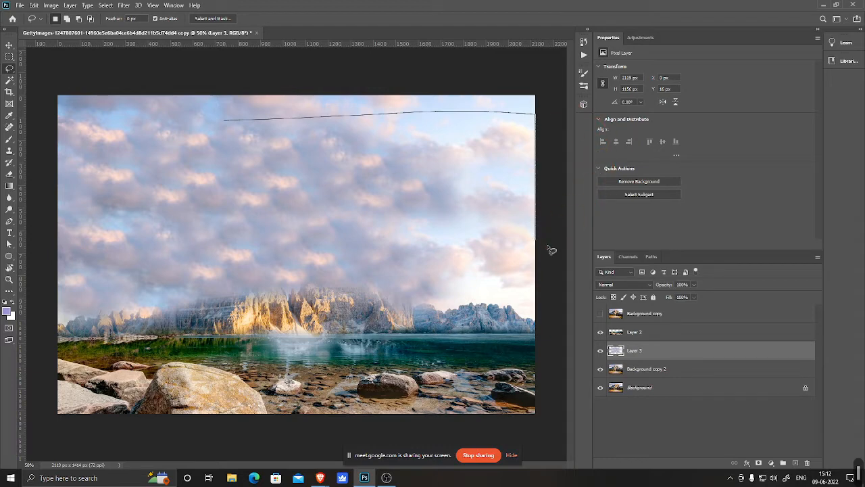
drag(201, 156, 204, 149)
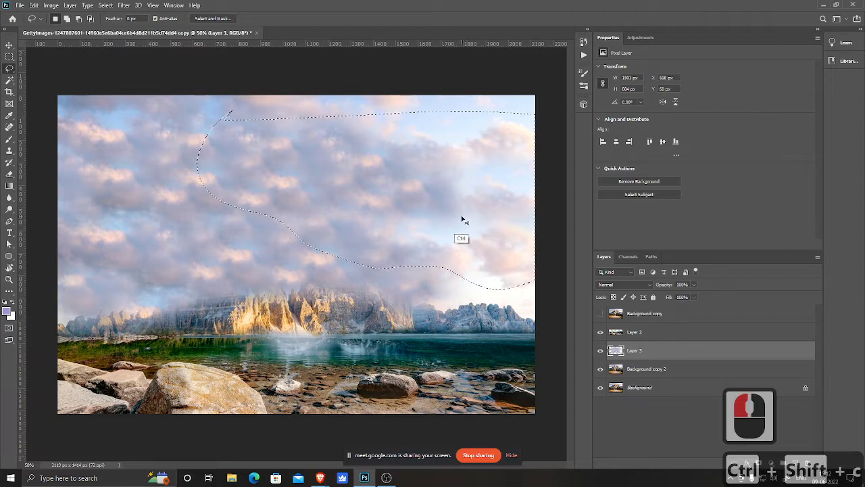
Step: Copy the merged selection into a new layer and move and rotate it about -15° over the left sky
key(ctrl+shift+c)
key(ctrl+v)
key(ctrl+t)
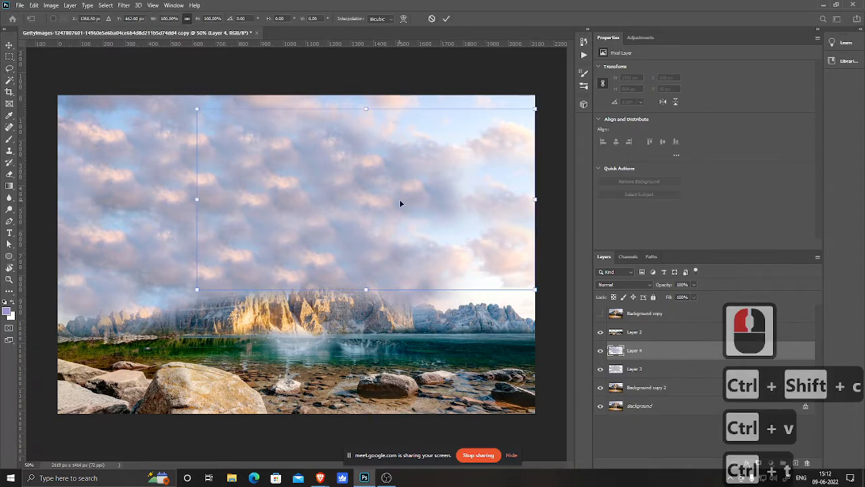
drag(402, 203, 301, 229)
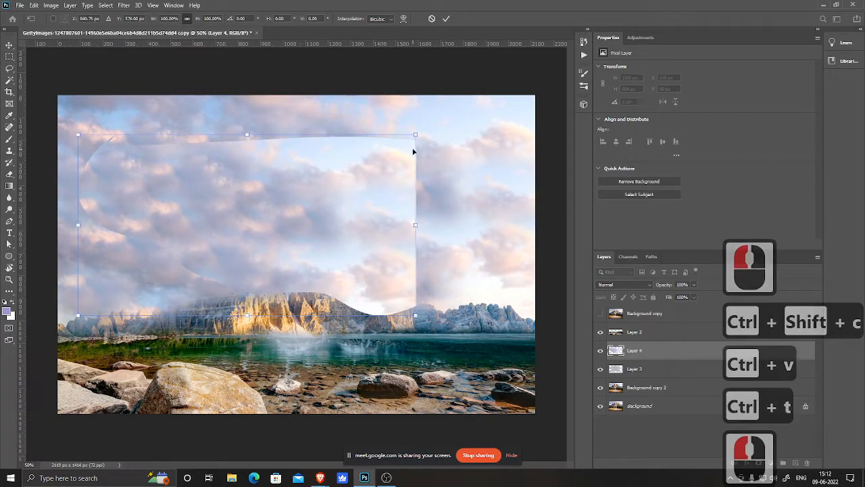
drag(467, 163, 447, 128)
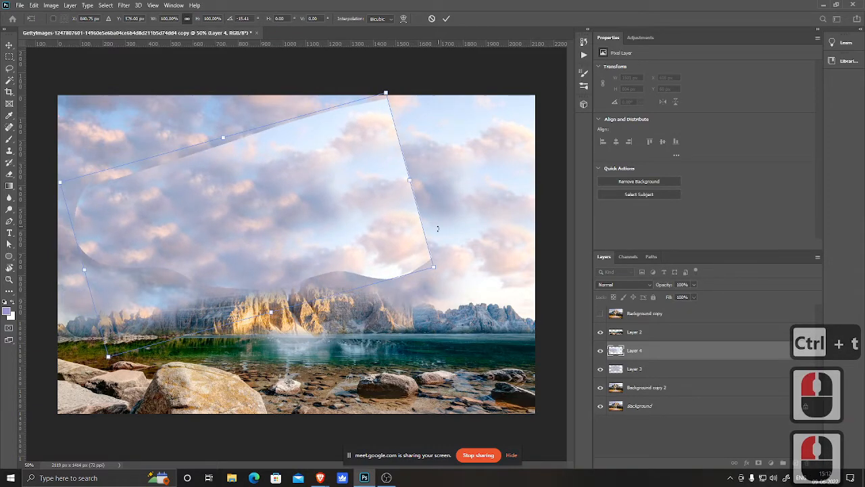
drag(433, 267, 556, 291)
drag(313, 213, 255, 207)
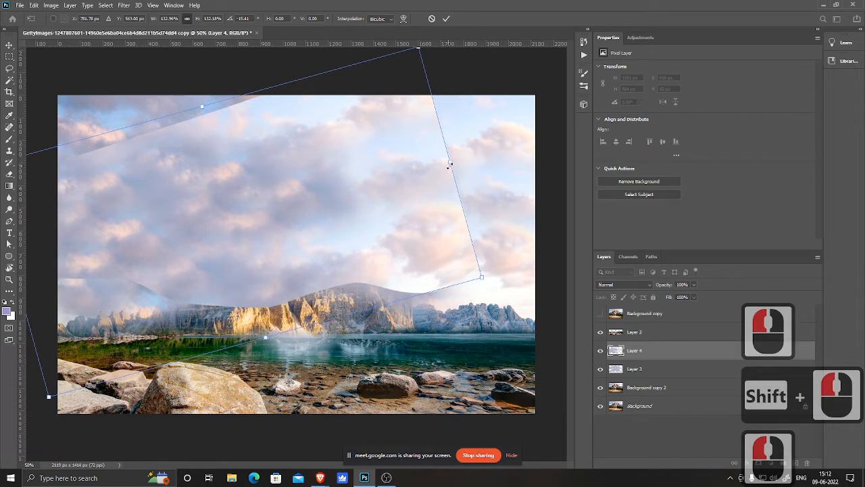
Step: Enlarge and distort the pasted cloud layer beyond the canvas edges and commit the transform
drag(450, 163, 513, 144)
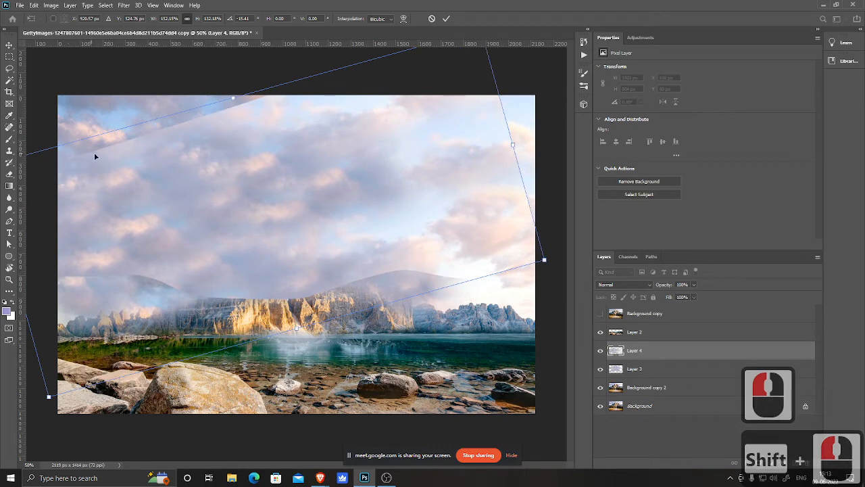
drag(219, 201, 34, 173)
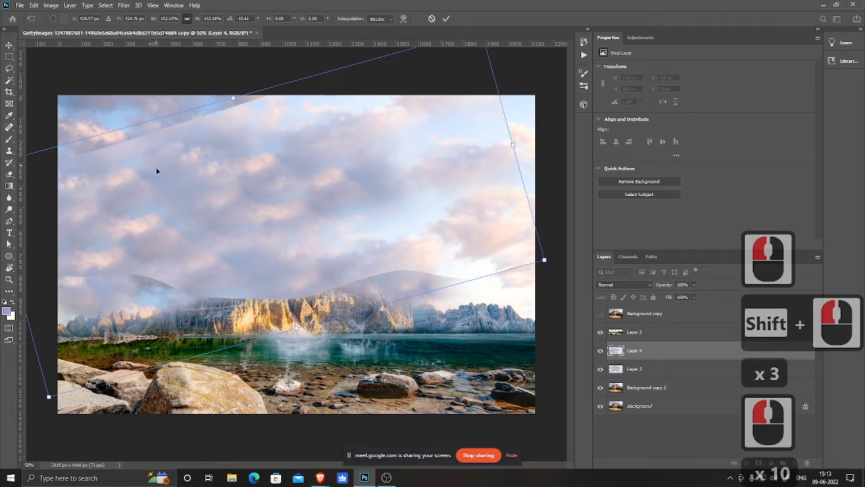
click(212, 197)
key(ctrl+minus)
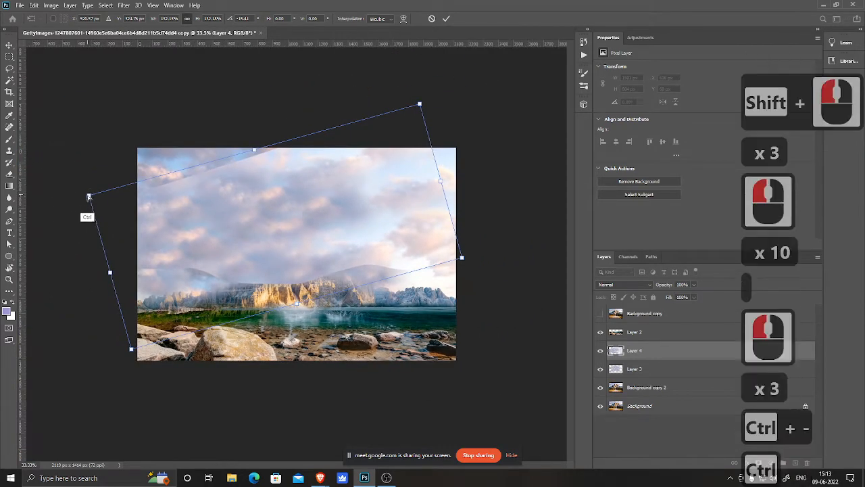
drag(88, 196, 54, 119)
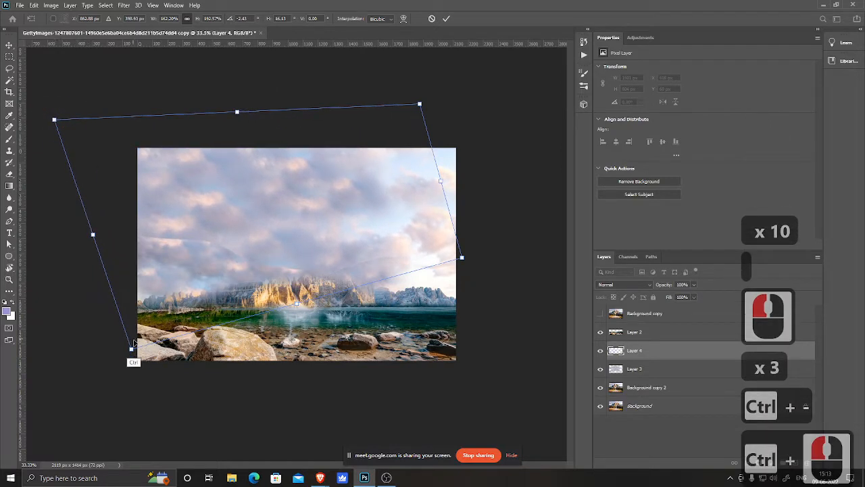
drag(131, 349, 84, 453)
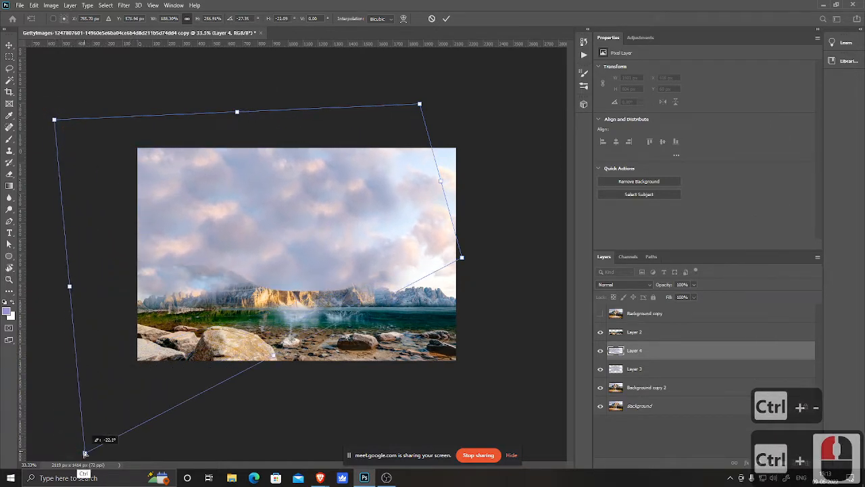
key(Return)
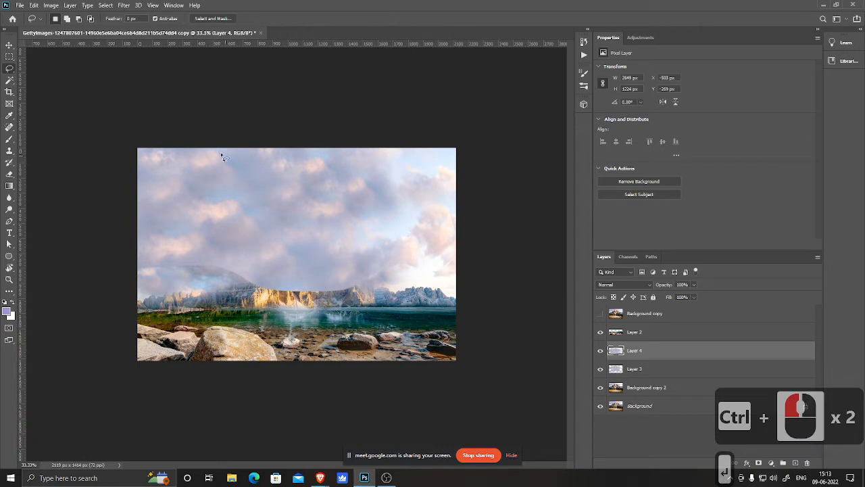
Step: With a larger Eraser, erase the cloud layer's lower edge along the mountain ridge
key(e)
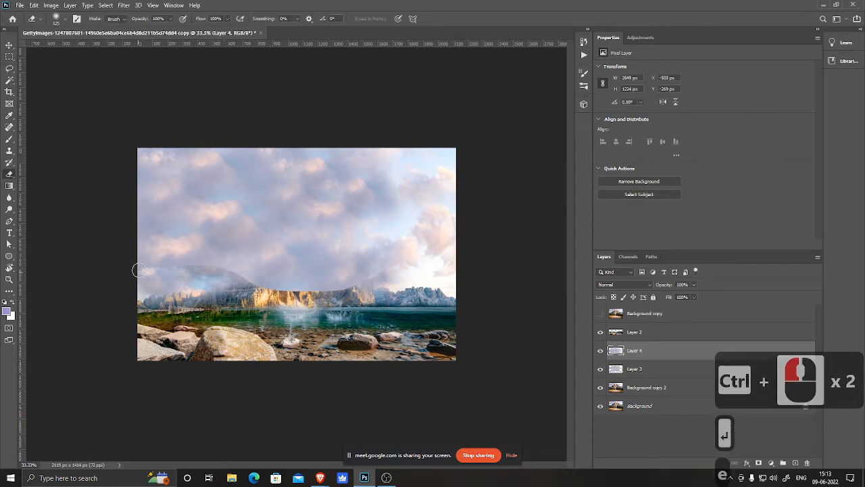
key(bracketright)
mouse_move(164, 268)
mouse_down()
mouse_move(228, 265)
mouse_move(298, 287)
mouse_up()
mouse_move(360, 286)
mouse_down()
mouse_move(402, 266)
mouse_move(451, 267)
mouse_up()
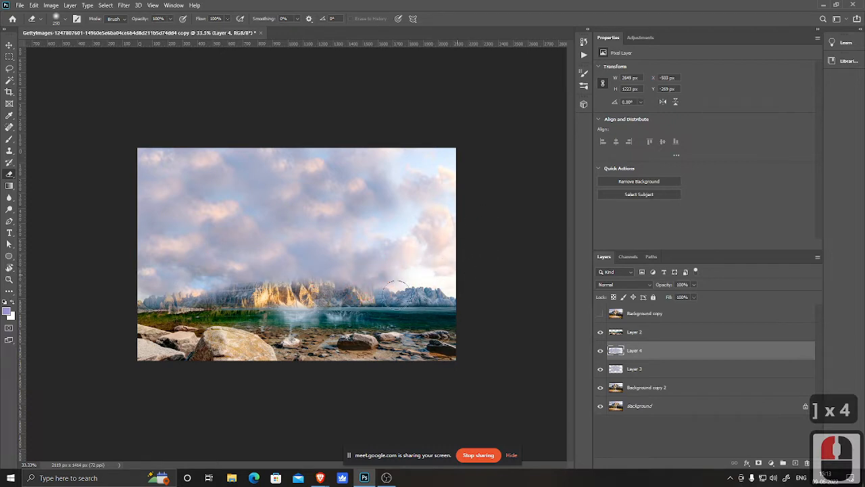
mouse_move(397, 295)
mouse_down()
mouse_move(193, 304)
mouse_move(29, 326)
mouse_up()
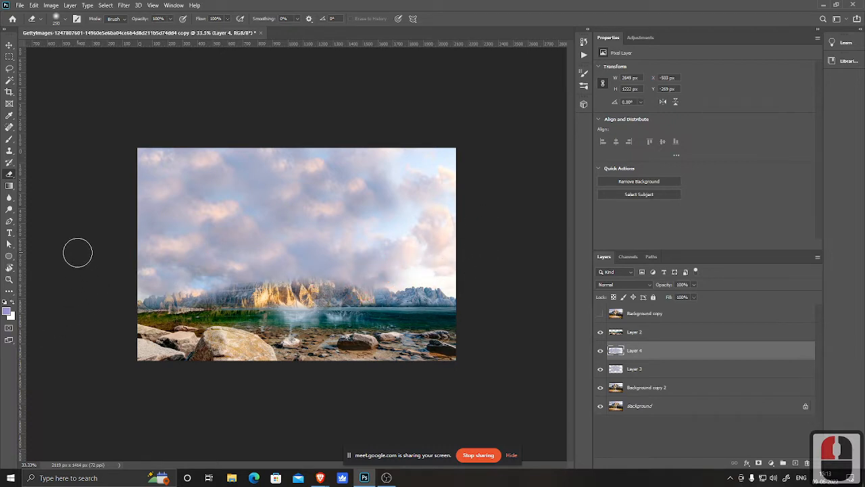
Step: Merge the cloud layer down into Layer 3, comparing it by toggling the layer visibility
click(600, 350)
click(600, 350)
key(ctrl+e)
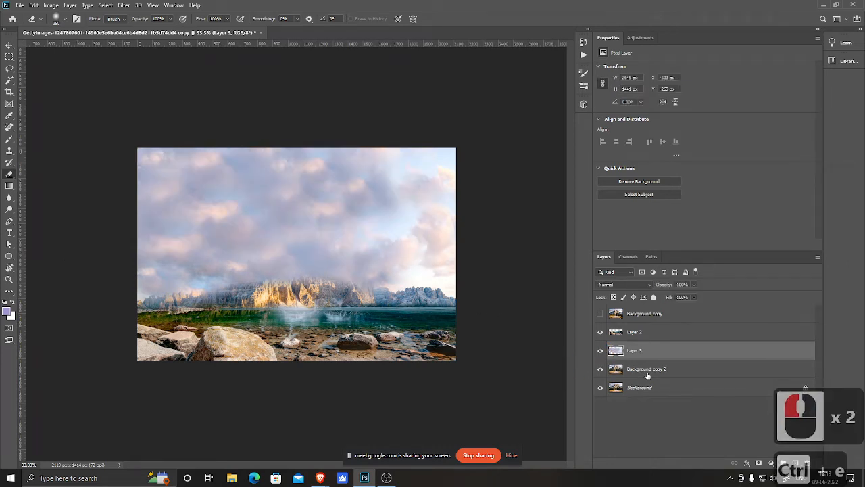
click(600, 350)
click(600, 350)
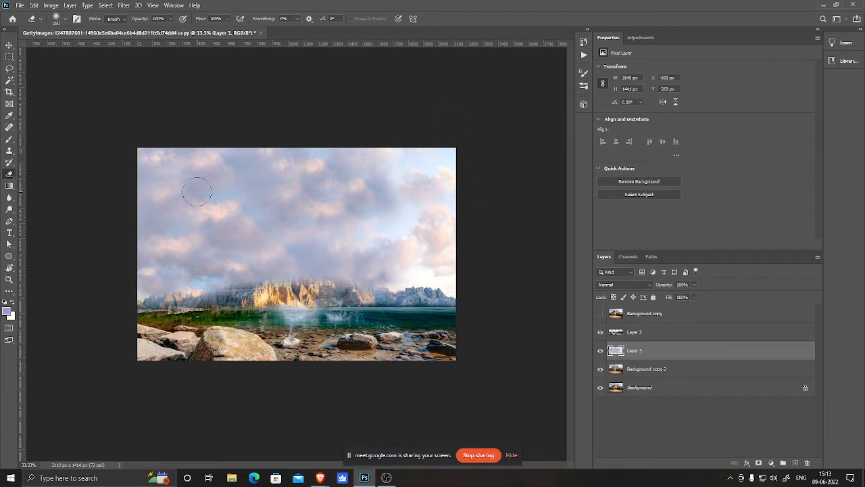
Step: Switch to the Brave browser window
mouse_move(320, 477)
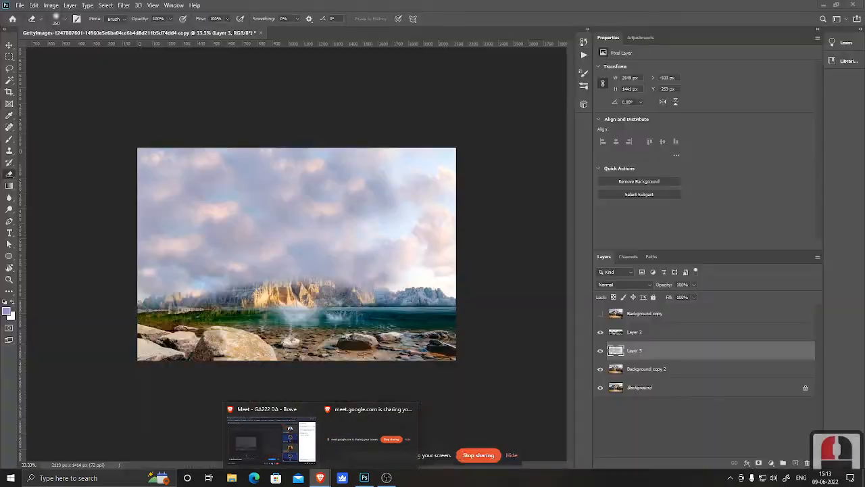
click(368, 439)
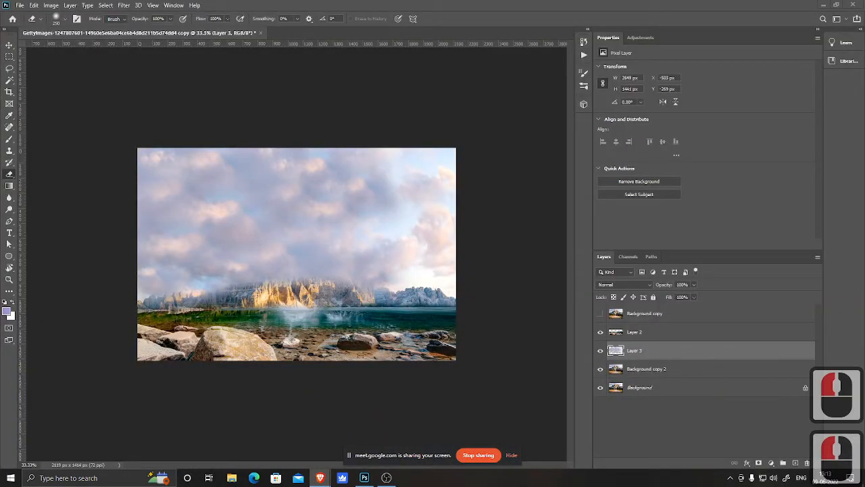
click(171, 62)
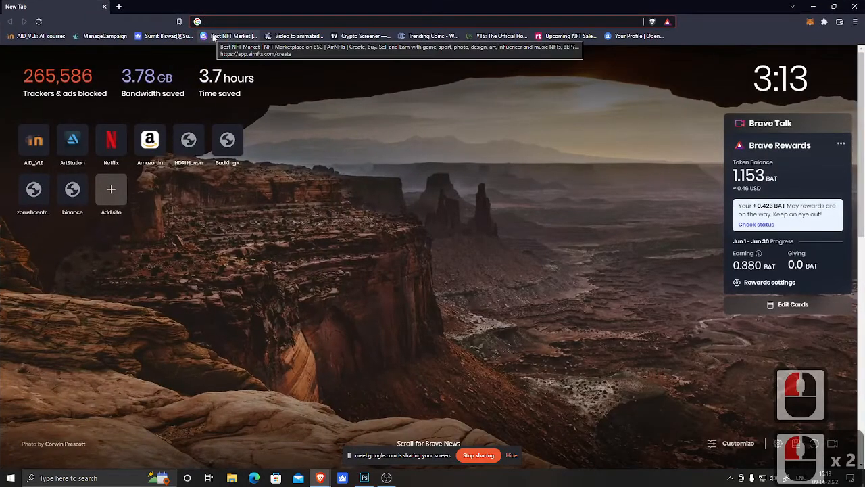
Step: Search Google for sky photo and open the image results with the search tools shown
text(sky t)
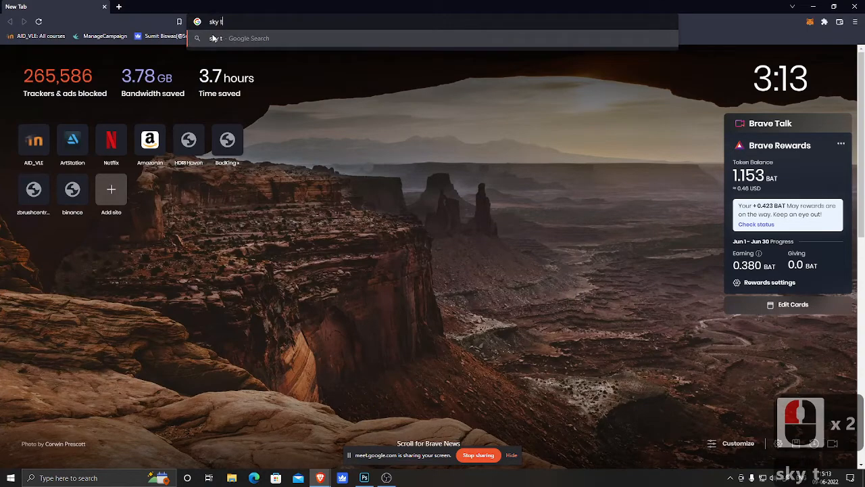
text( phot)
key(BackSpace)
text(p)
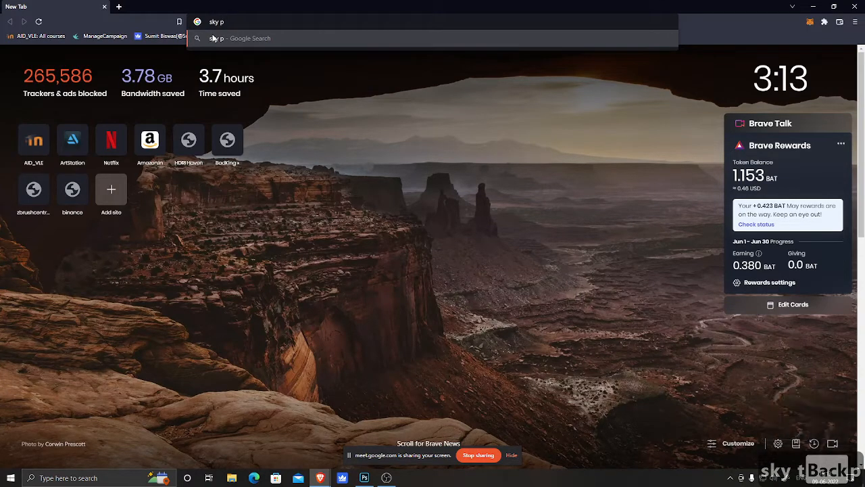
text(hotot)
key(Return)
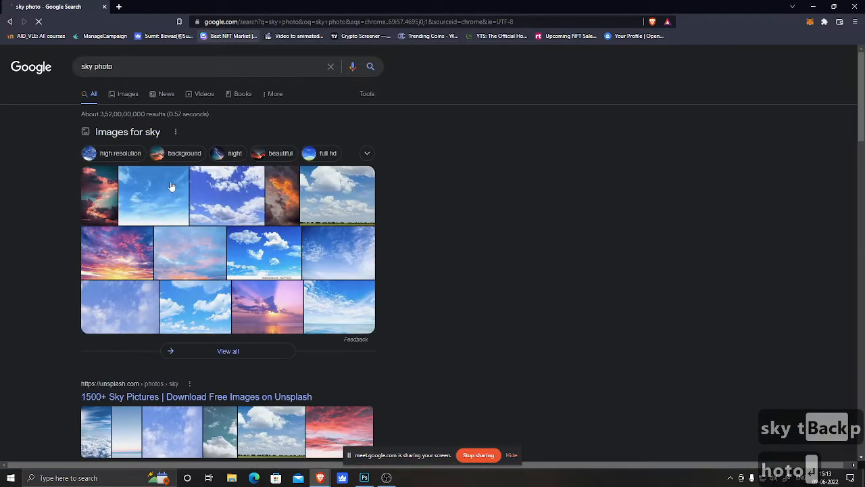
click(136, 98)
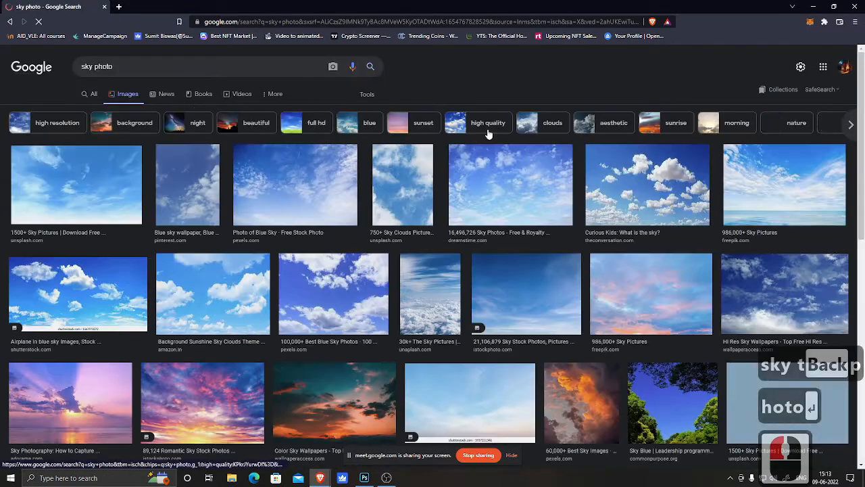
click(367, 94)
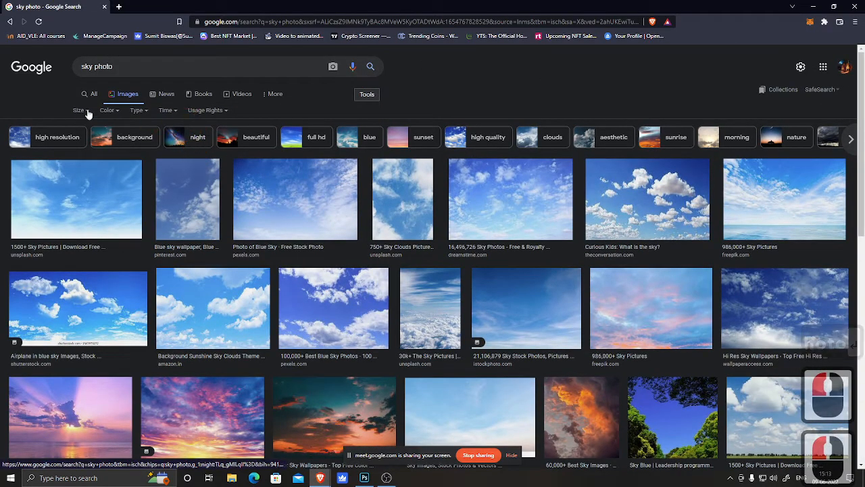
Step: Filter the Google image results for sky photo to Large size
click(79, 110)
click(81, 140)
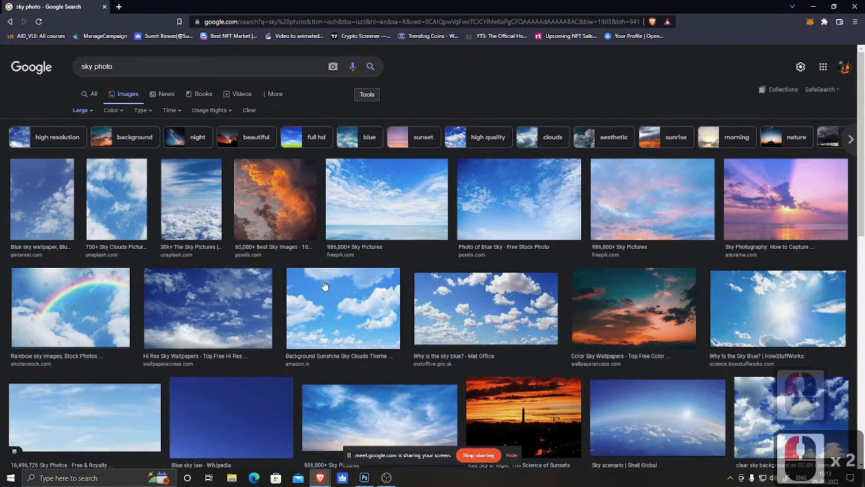
Step: Browse through the large sky image results and return to the top of the page
scroll(325, 286, down, 3)
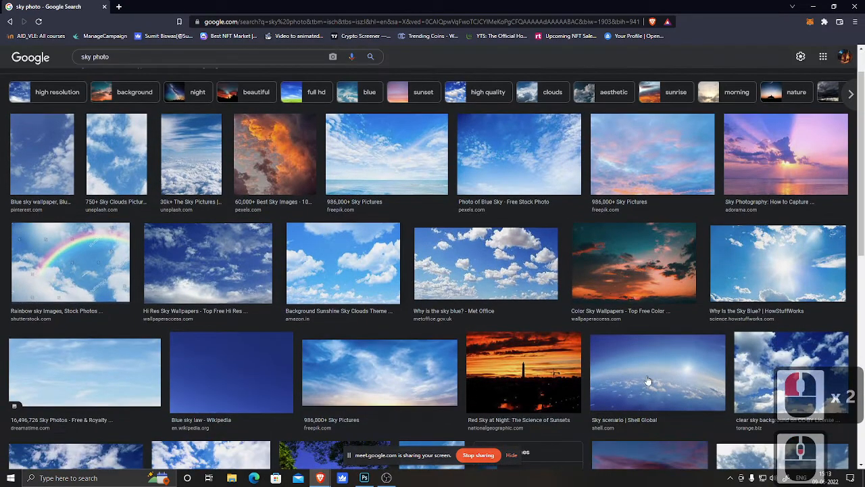
scroll(649, 380, down, 3)
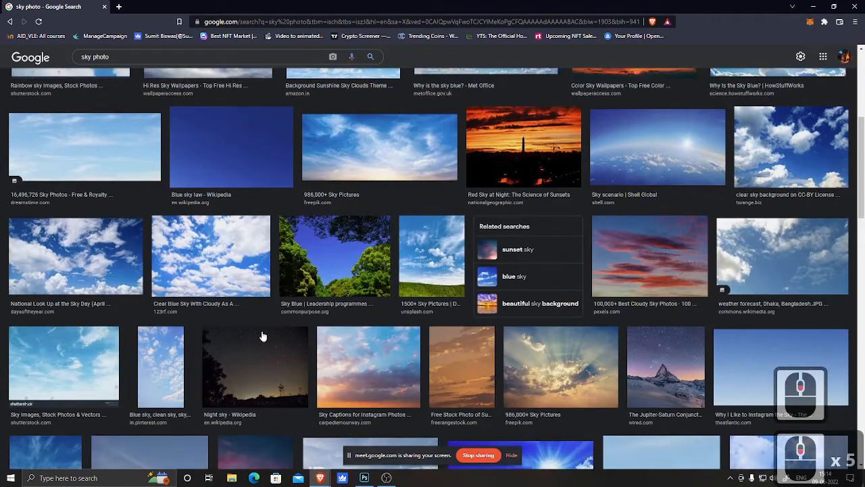
scroll(263, 336, down, 3)
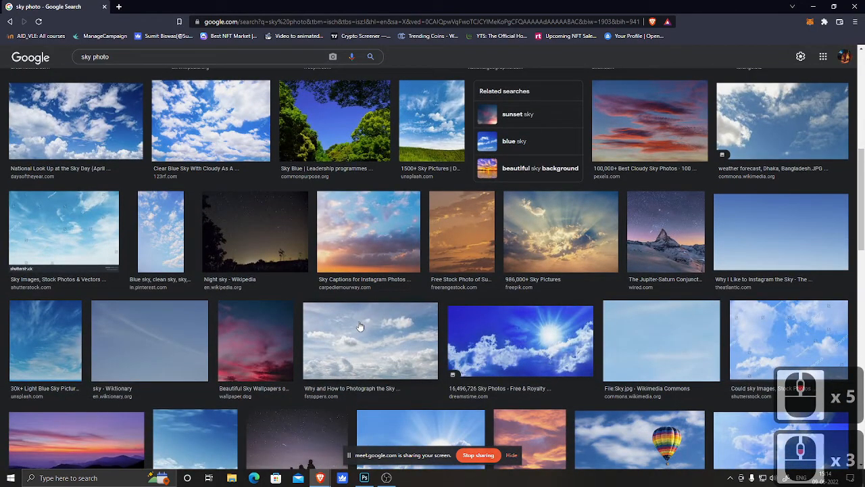
scroll(359, 327, down, 5)
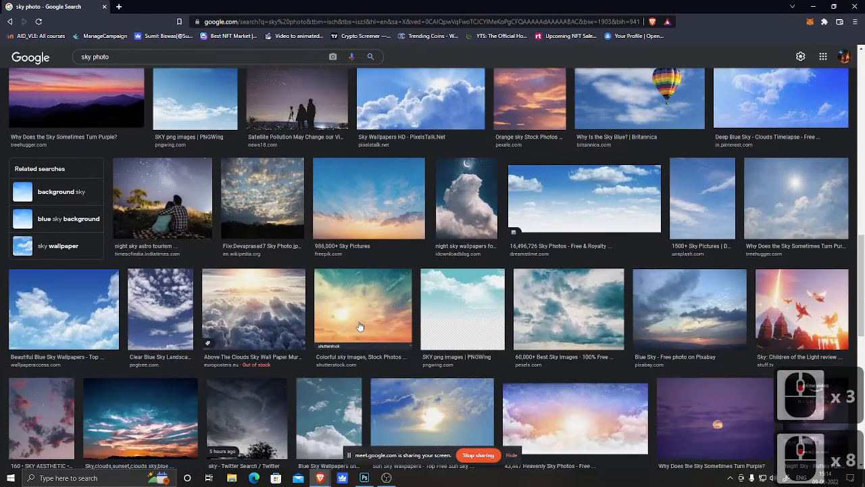
scroll(360, 326, down, 3)
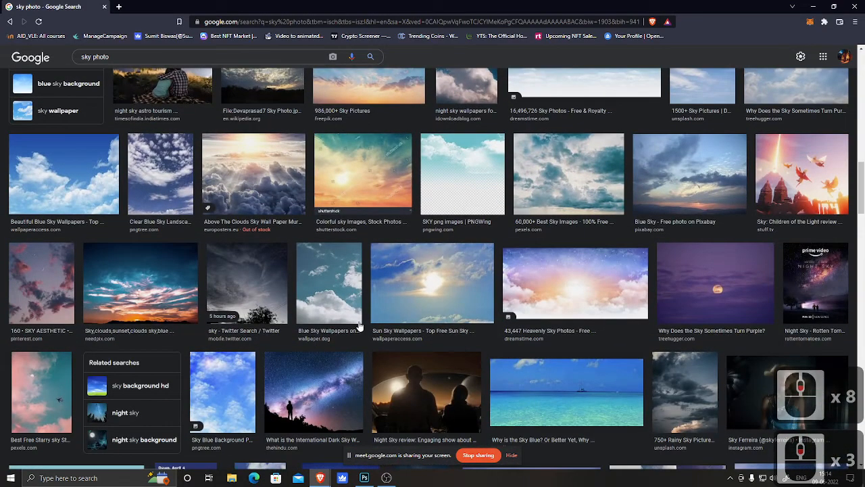
scroll(359, 327, down, 7)
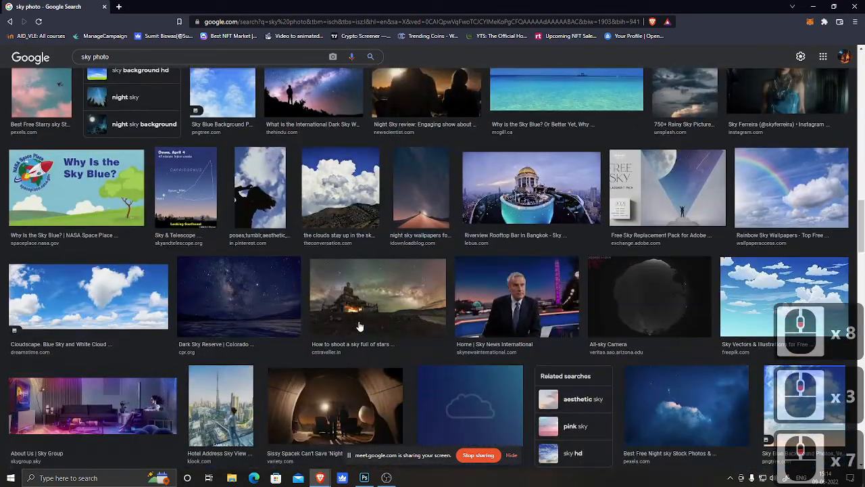
scroll(353, 341, down, 5)
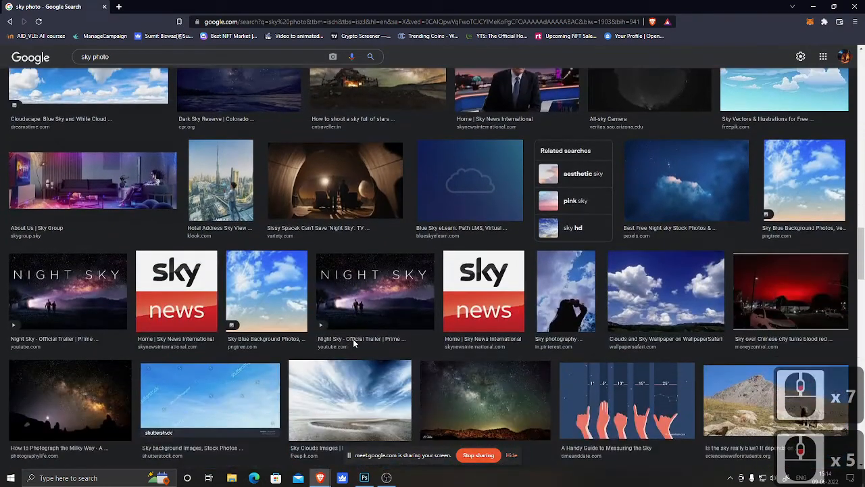
scroll(353, 339, down, 2)
scroll(353, 344, down, 2)
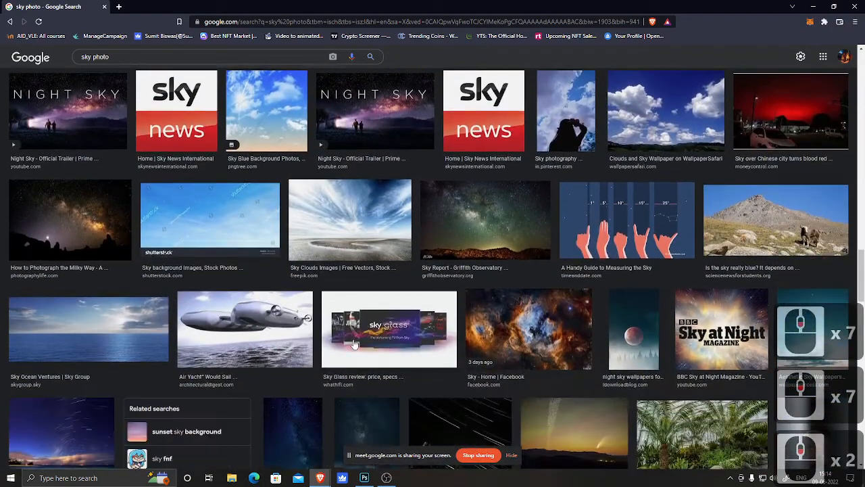
scroll(353, 344, down, 6)
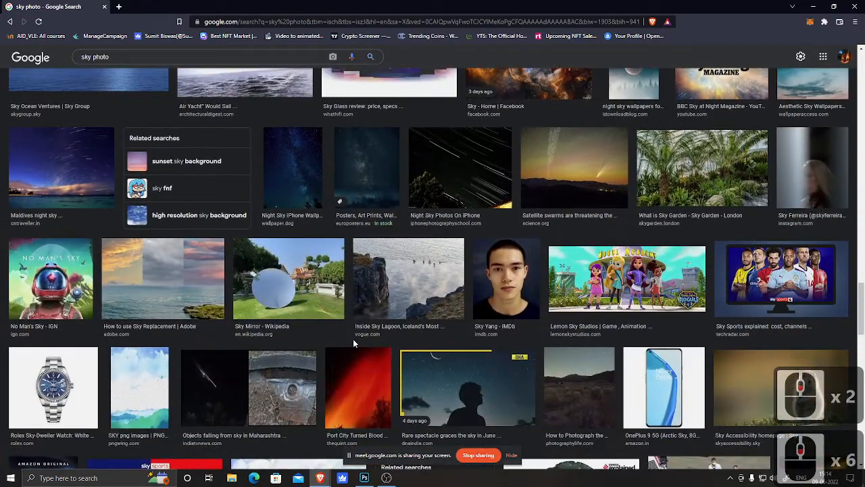
scroll(353, 344, down, 9)
scroll(353, 344, down, 5)
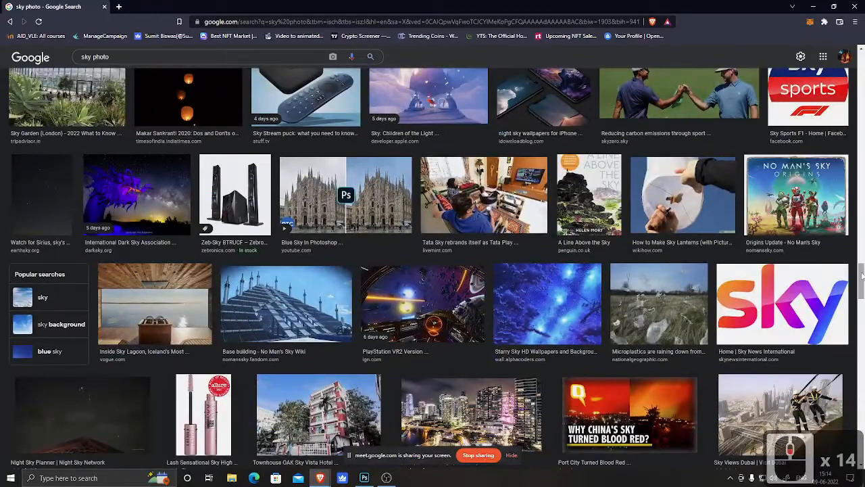
drag(861, 274, 863, 31)
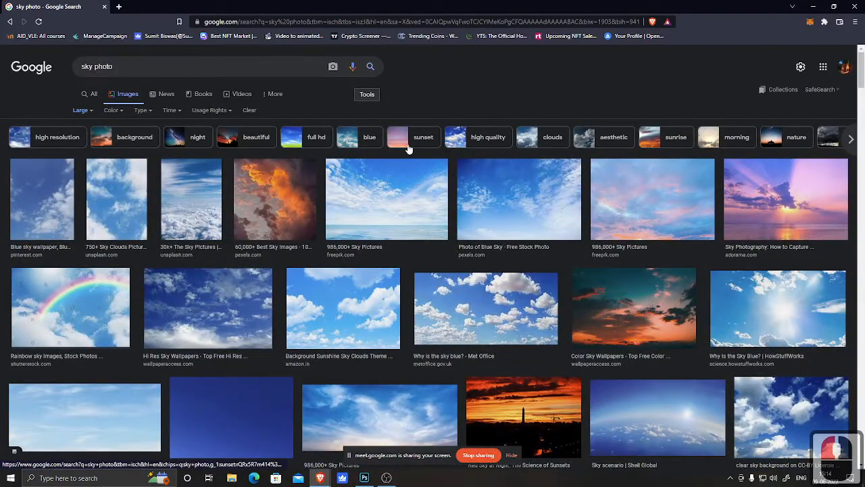
Step: Preview several sunset sky images and their related images to find a dramatic sunset sky
click(282, 190)
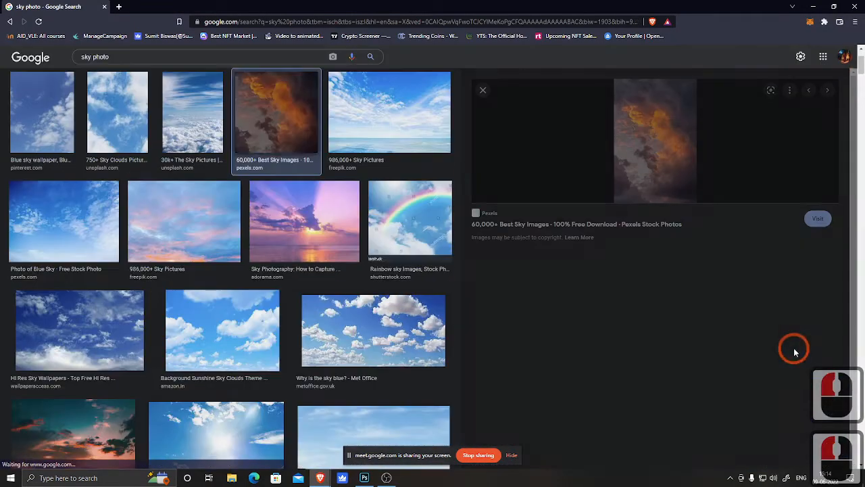
scroll(659, 352, down, 3)
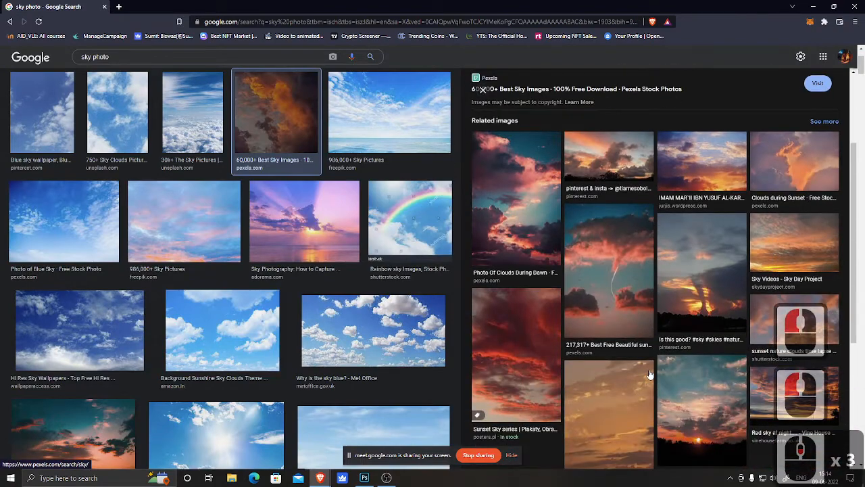
scroll(650, 374, down, 3)
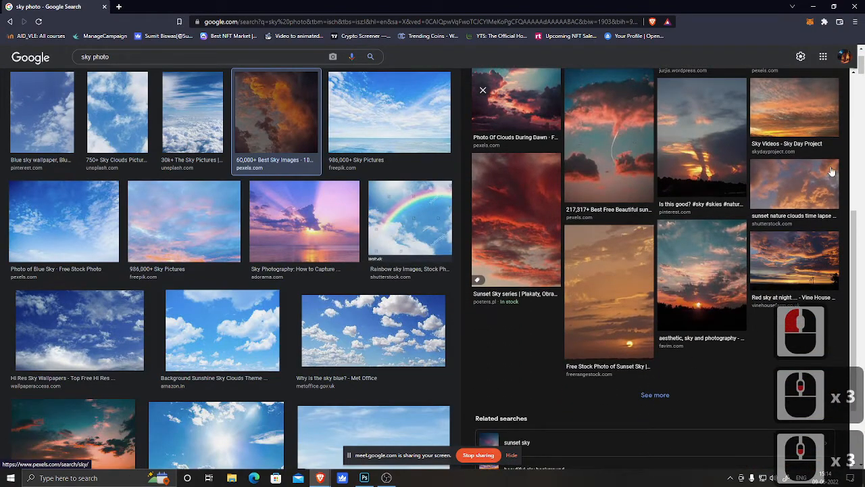
click(790, 185)
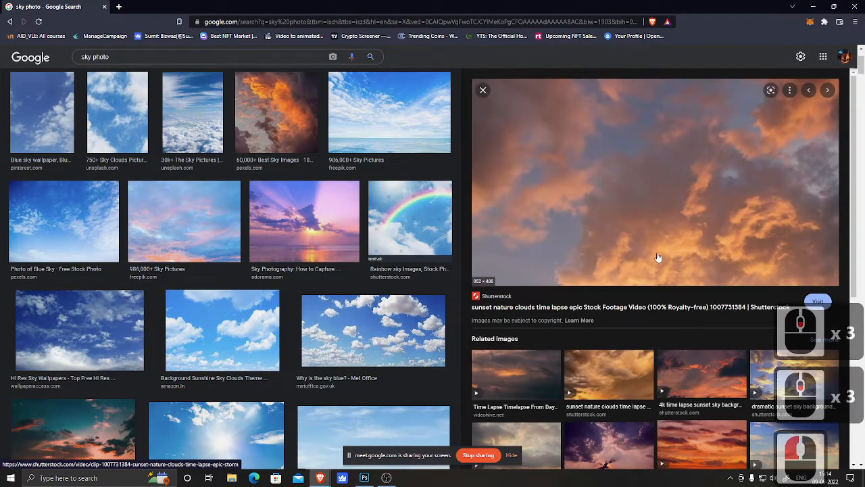
scroll(613, 373, down, 2)
scroll(615, 375, down, 3)
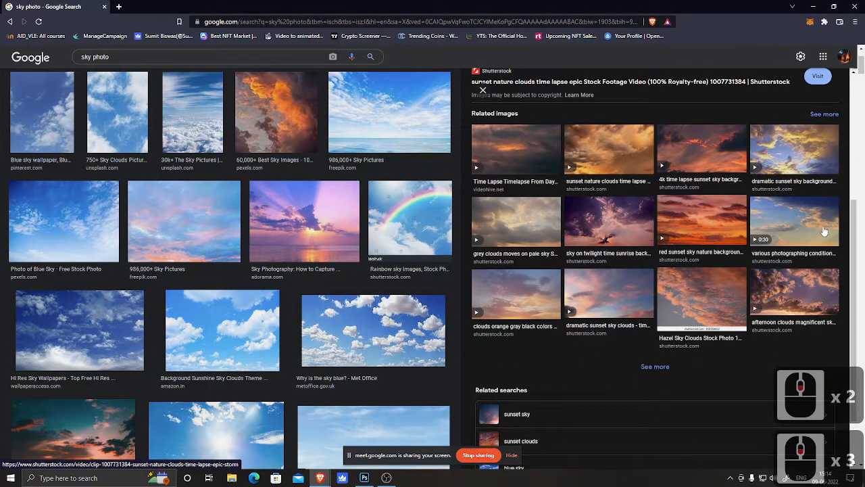
scroll(813, 232, up, 1)
click(807, 188)
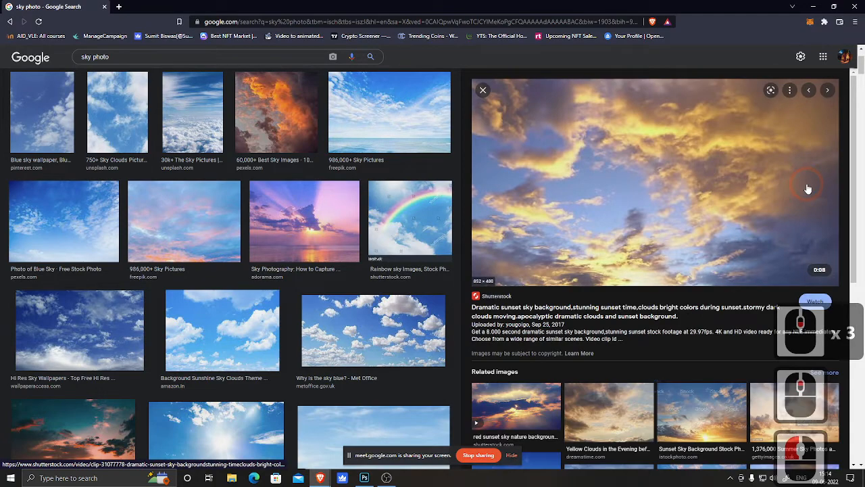
scroll(631, 219, down, 4)
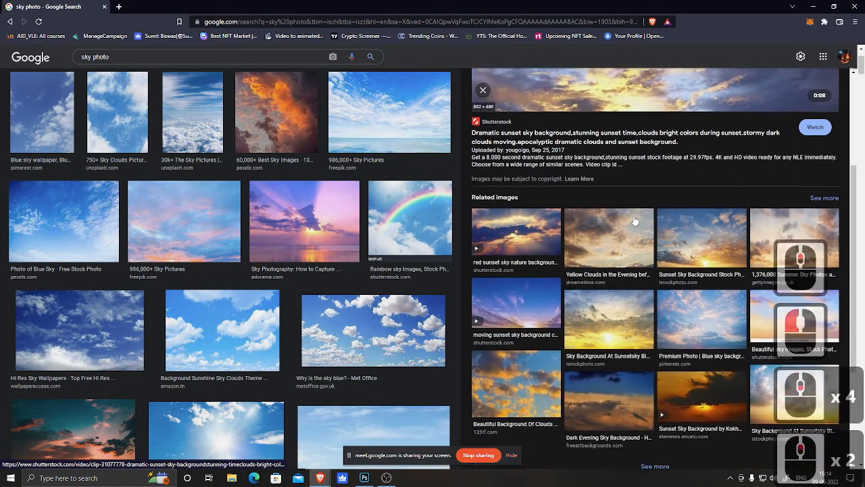
scroll(649, 196, up, 4)
Step: Copy the dramatic sunset sky image and minimize the browser window
right_click(661, 164)
click(692, 279)
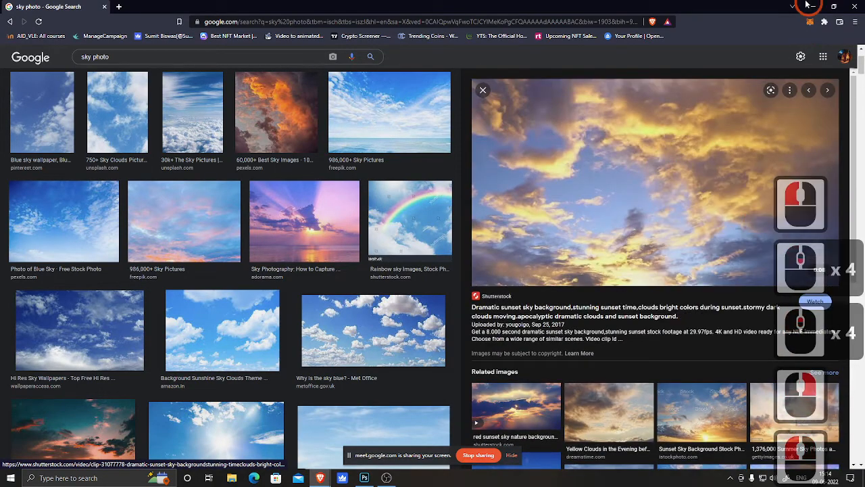
click(812, 9)
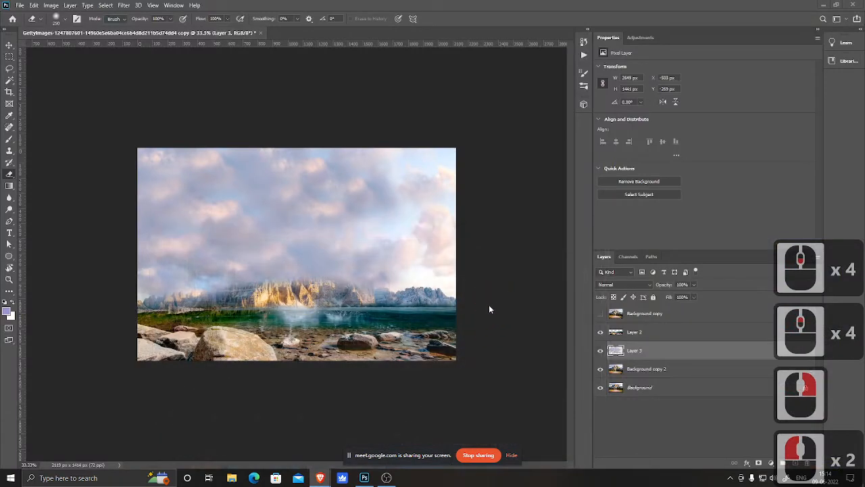
Step: Paste the copied sky image as a new layer above Layer 3
key(ctrl+v)
click(659, 352)
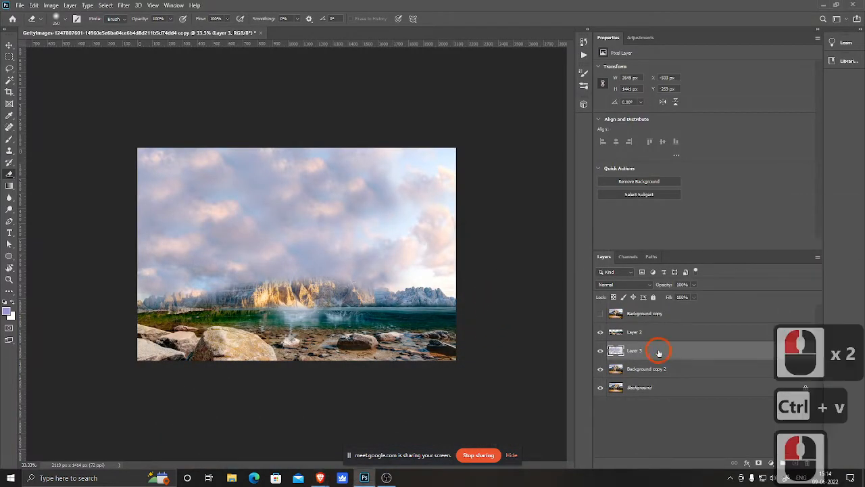
key(ctrl+v)
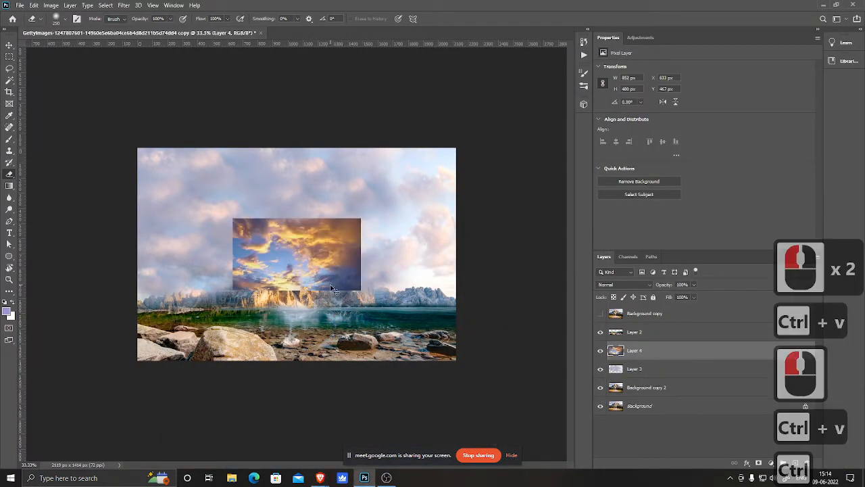
Step: Free-transform the pasted sky, scaling it up to about 2178 × 1227 px to cover the canvas
key(ctrl+t)
drag(361, 219, 460, 160)
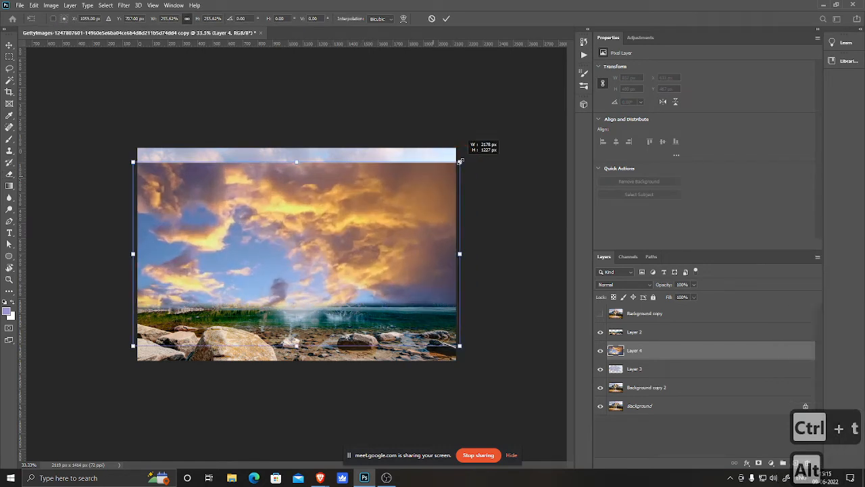
Step: Flip the sky layer horizontally, move it up to the canvas top edge and commit the transform
right_click(365, 242)
click(393, 393)
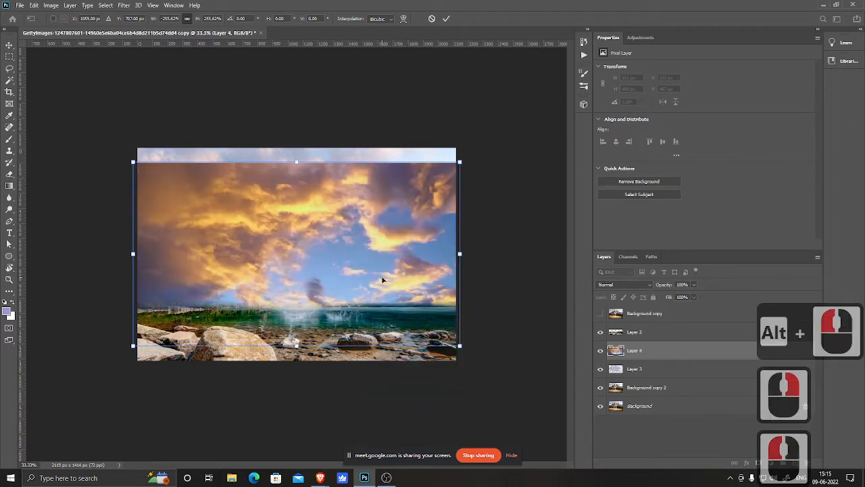
drag(382, 279, 381, 265)
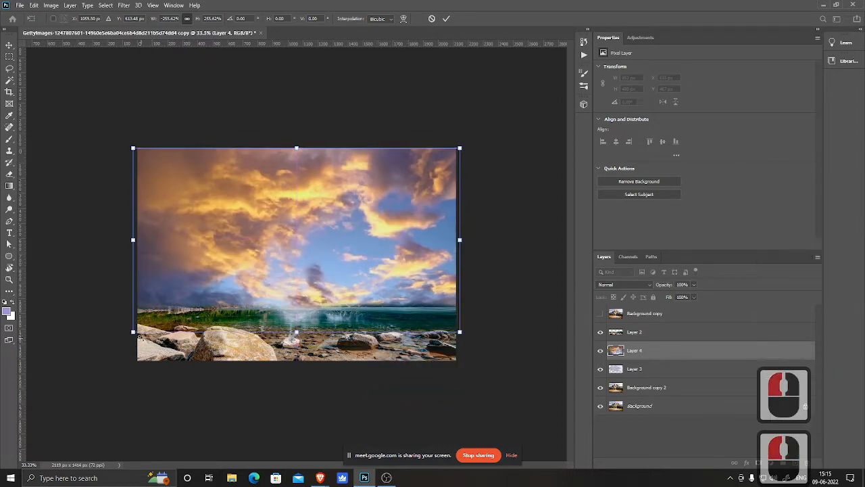
double_click(347, 196)
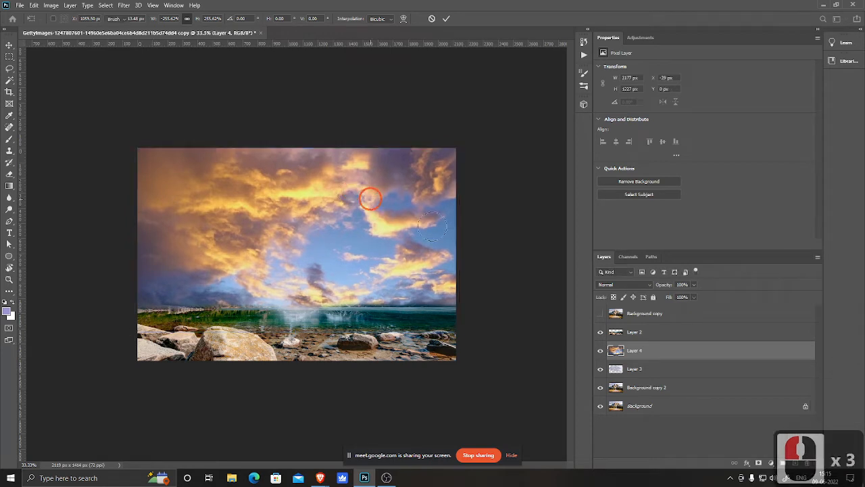
key(e)
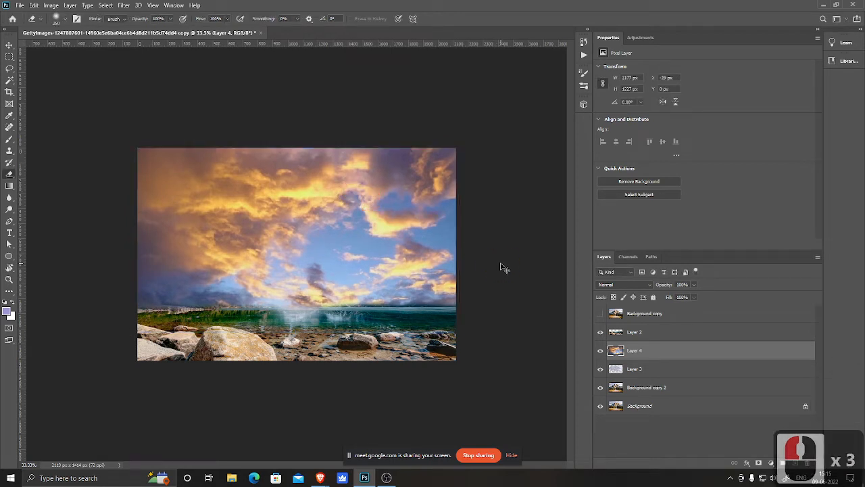
key(ctrl+t)
right_click(353, 194)
click(402, 328)
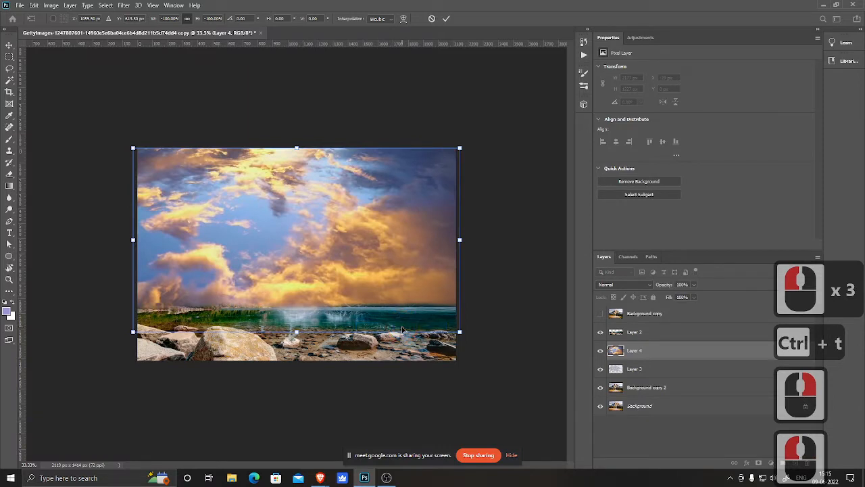
key(Escape)
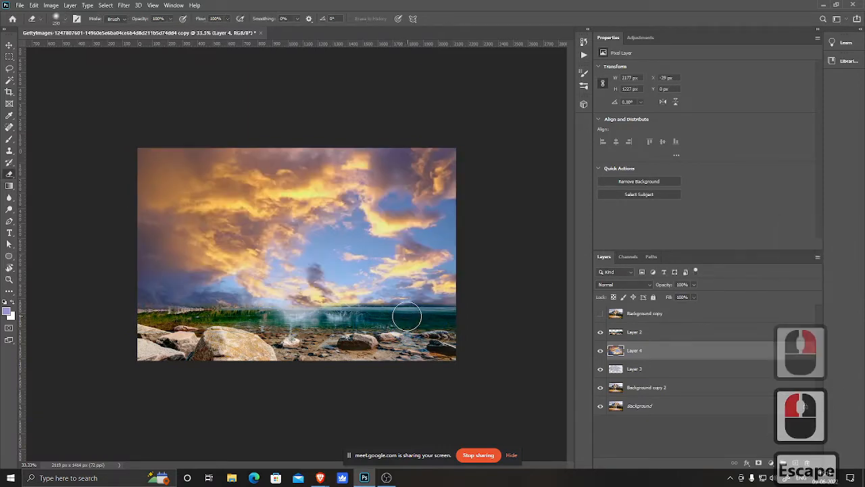
Step: Compare the sky layer with the clouds beneath by toggling its visibility
click(600, 351)
click(600, 350)
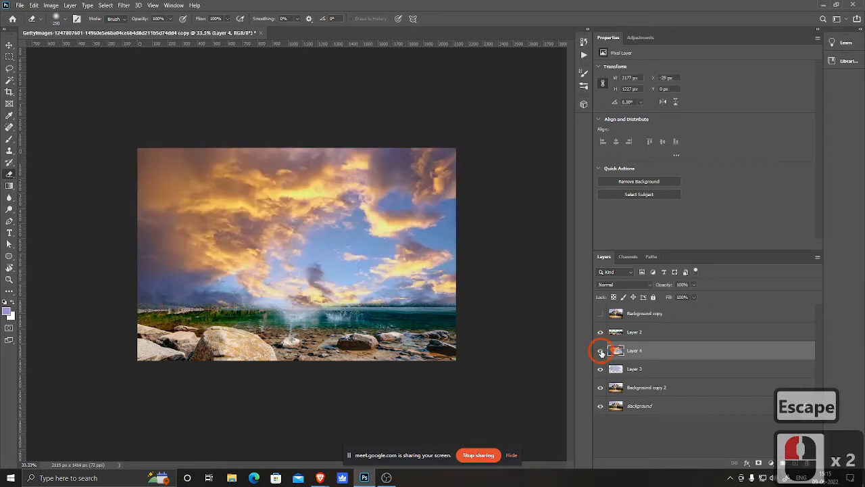
click(600, 351)
click(600, 351)
click(600, 351)
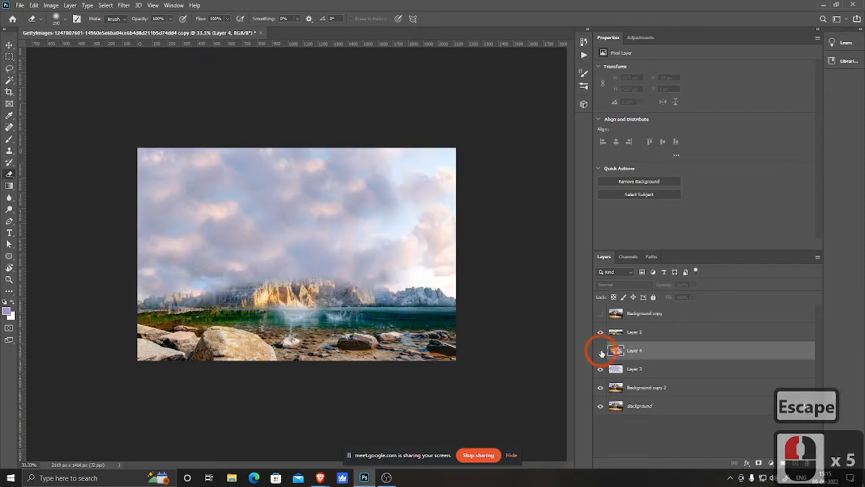
click(600, 351)
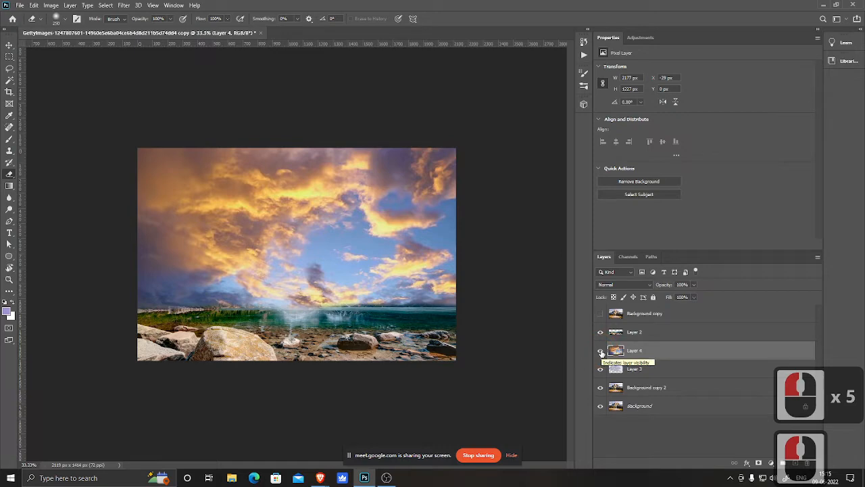
Step: Delete the sunset sky layer and switch back to the sky photo search results in the browser
key(Delete)
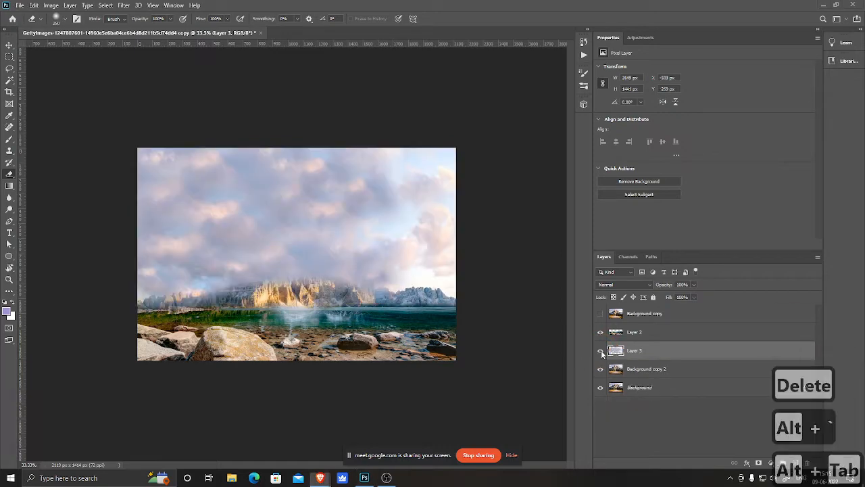
key(alt+Tab)
key(alt+Tab)
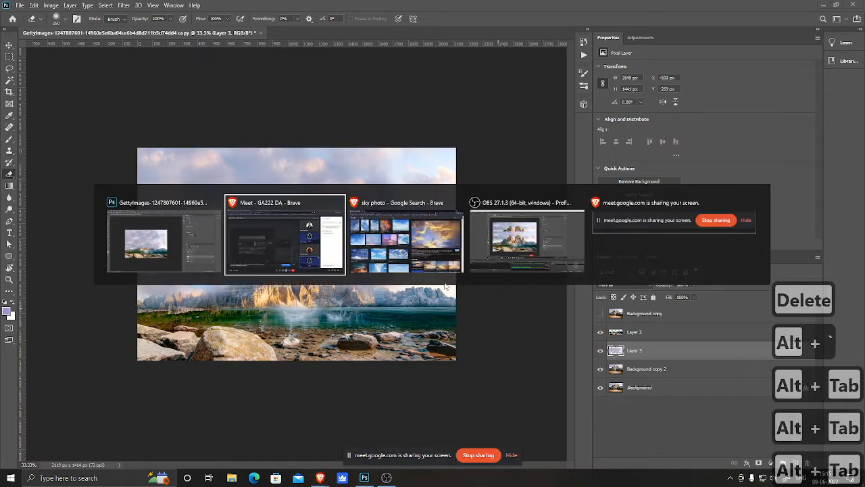
key(alt+Tab)
Step: Browse the sky photo results for a softer, pastel cloudy sky image
scroll(661, 343, down, 5)
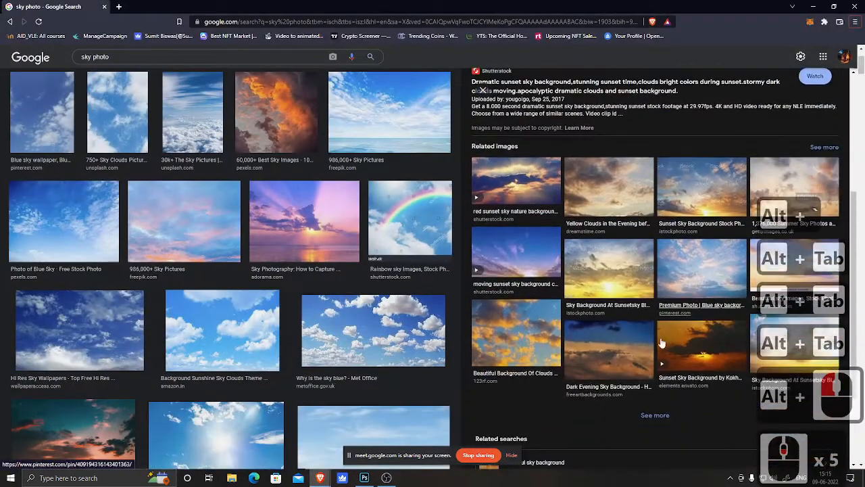
scroll(592, 350, down, 1)
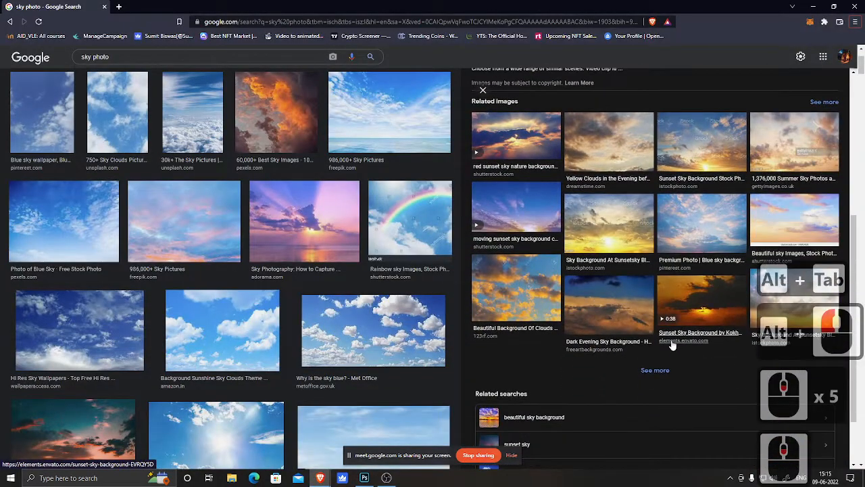
scroll(672, 346, up, 1)
scroll(673, 345, down, 1)
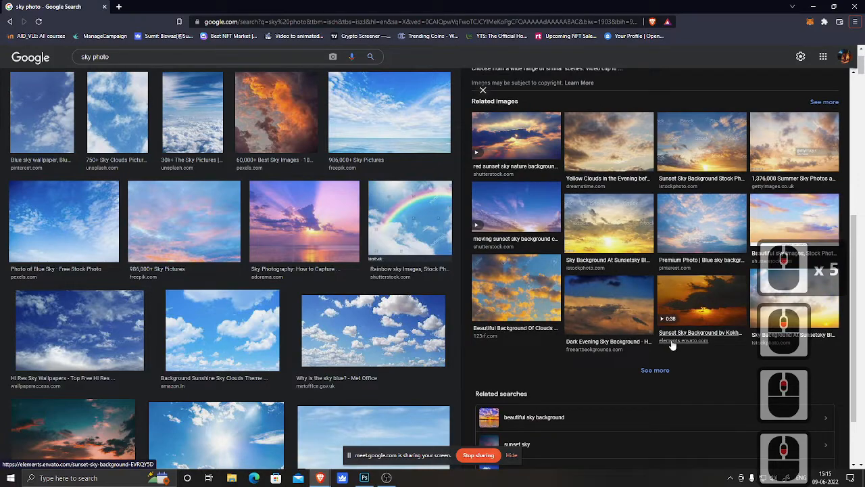
click(793, 219)
scroll(654, 318, down, 2)
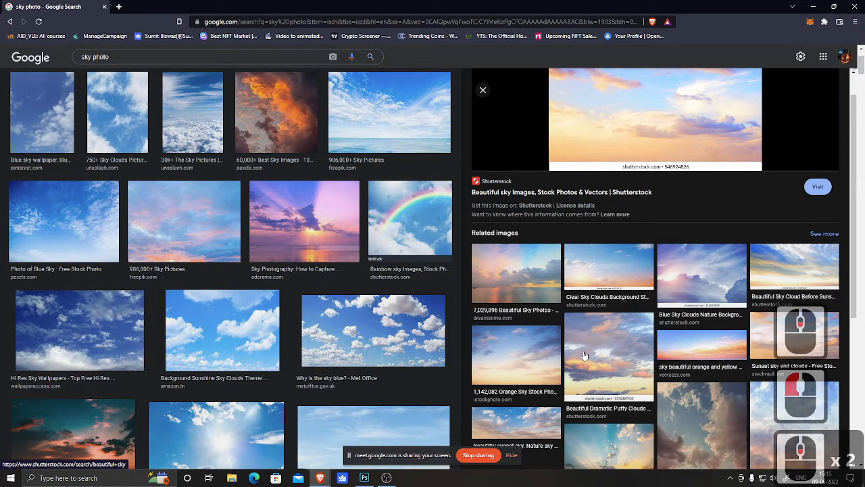
scroll(584, 356, down, 2)
scroll(591, 306, down, 2)
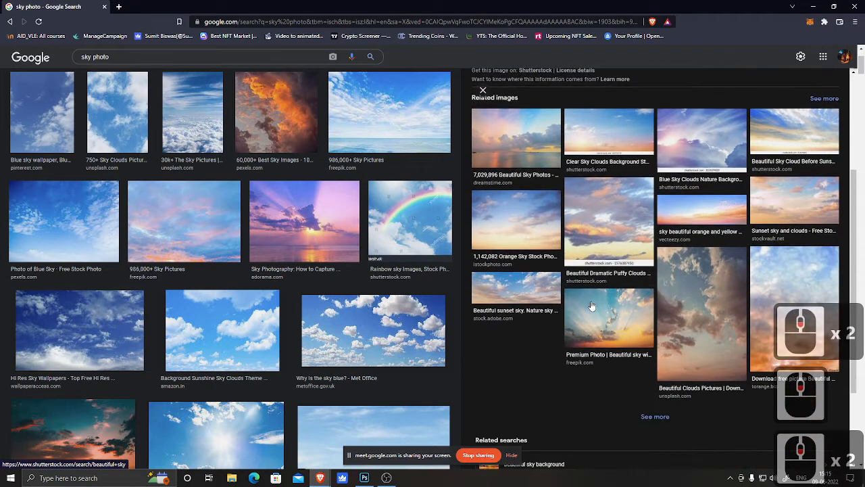
click(789, 200)
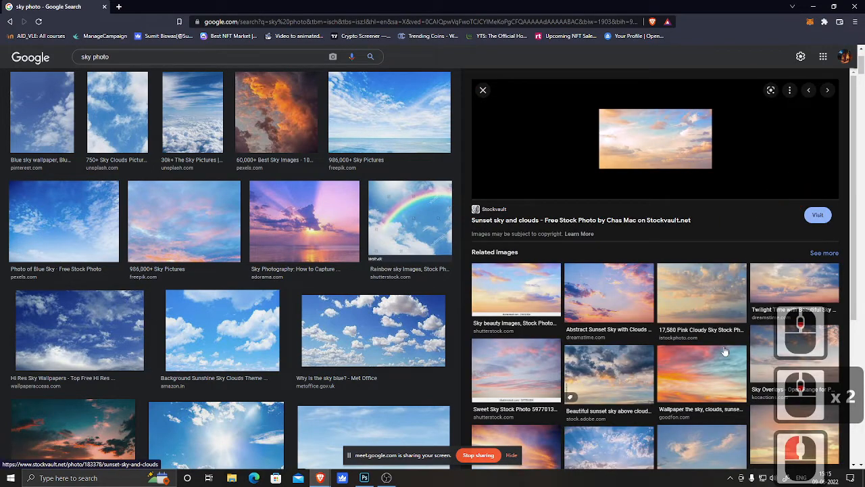
scroll(722, 320, down, 2)
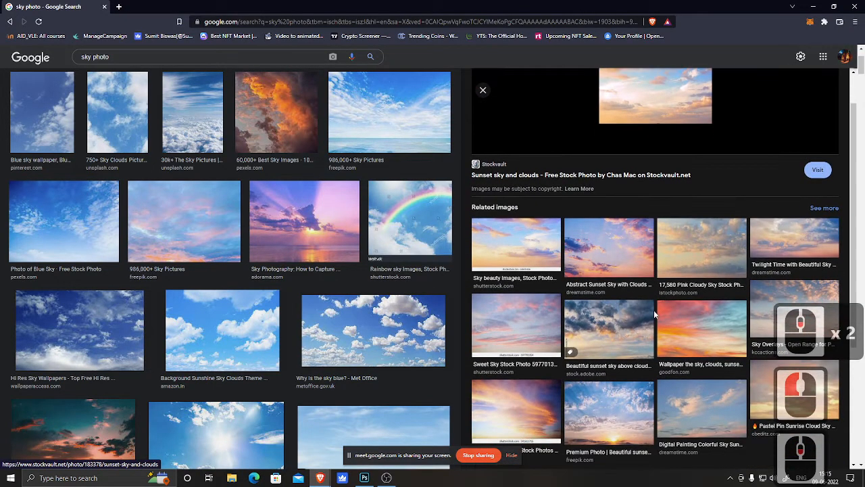
click(786, 269)
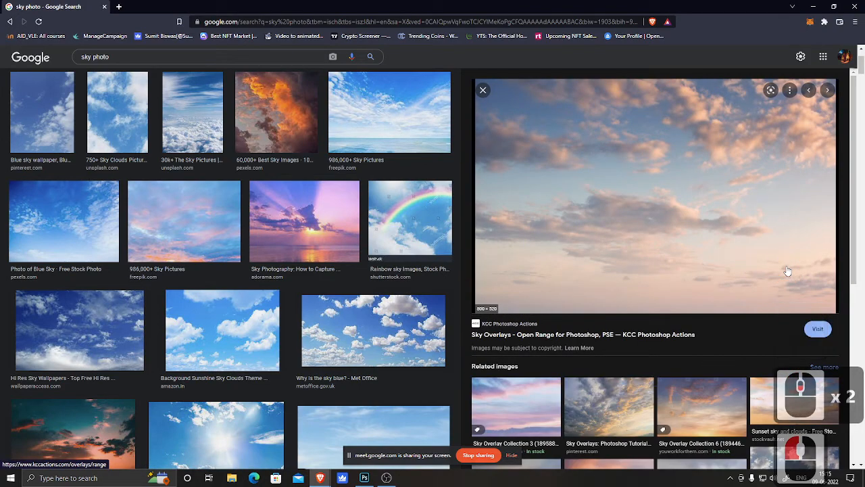
Step: Copy the pastel cloud overlay image and paste it into the Photoshop document as a new layer
right_click(686, 150)
click(728, 265)
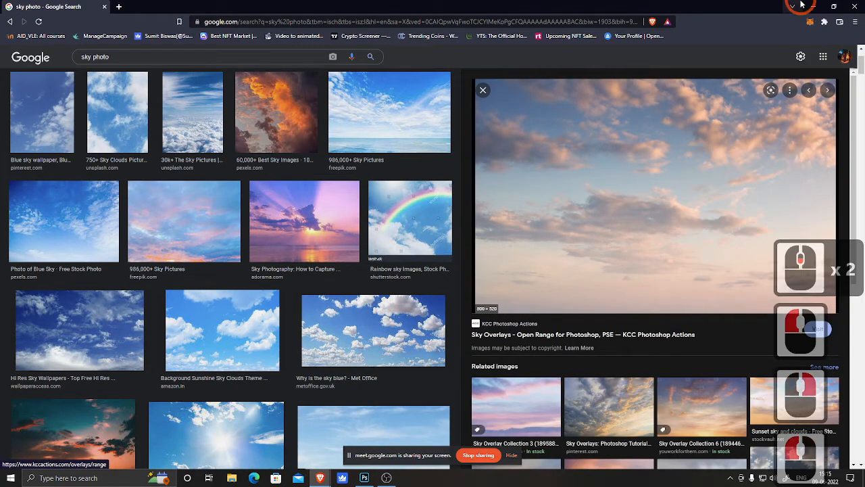
click(813, 6)
key(ctrl+v)
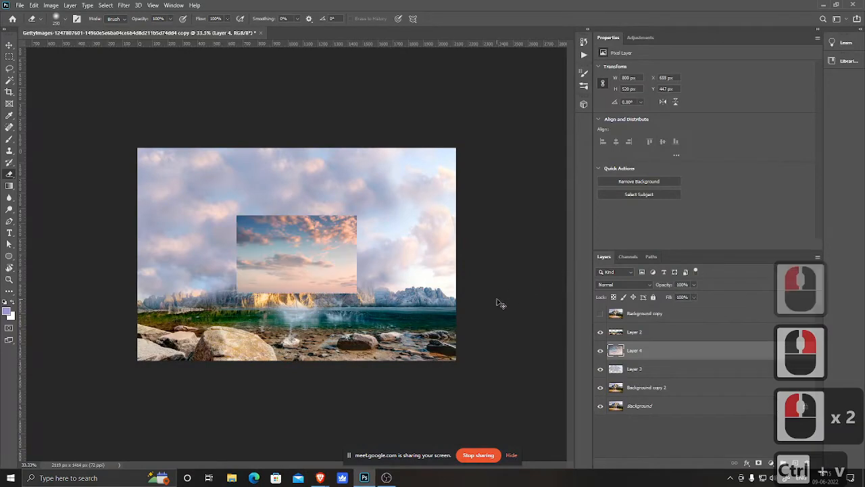
Step: Free-transform the new sky, scaling it up to about 2207 × 1436 px to cover the canvas, and commit
key(ctrl+t)
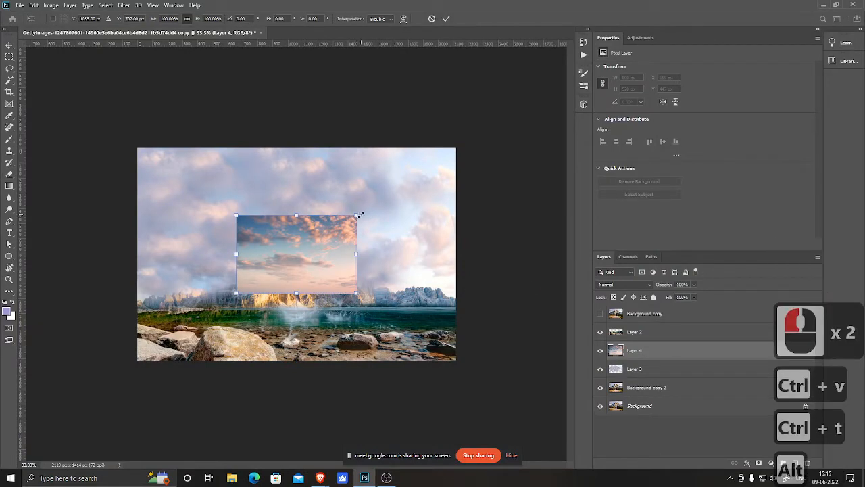
drag(356, 216, 484, 172)
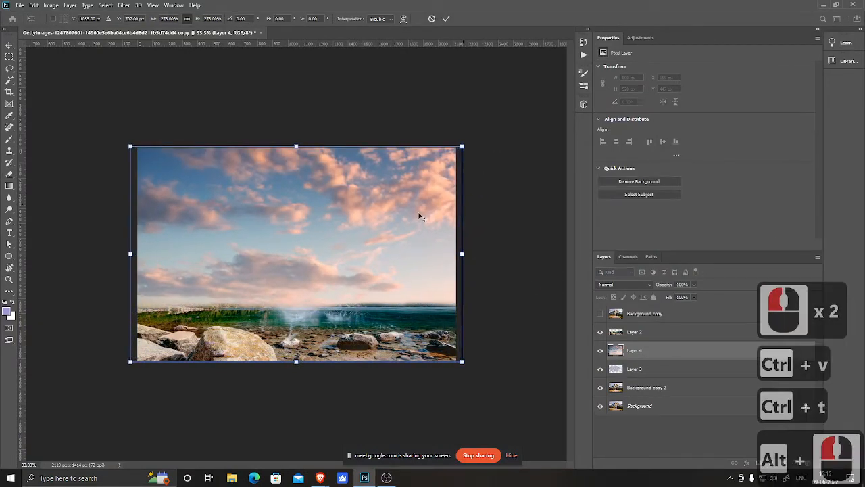
drag(343, 259, 344, 252)
click(564, 187)
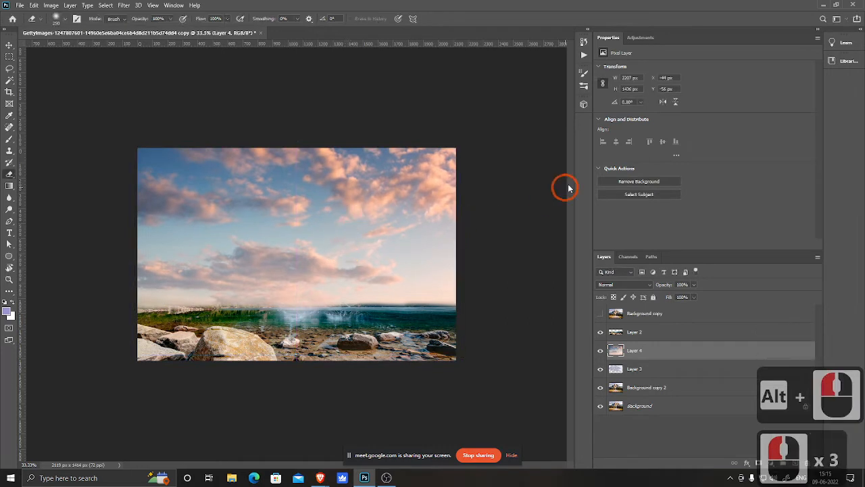
Step: Toggle the new sky layer's visibility to compare it with the clouds beneath
click(600, 351)
click(600, 351)
click(600, 351)
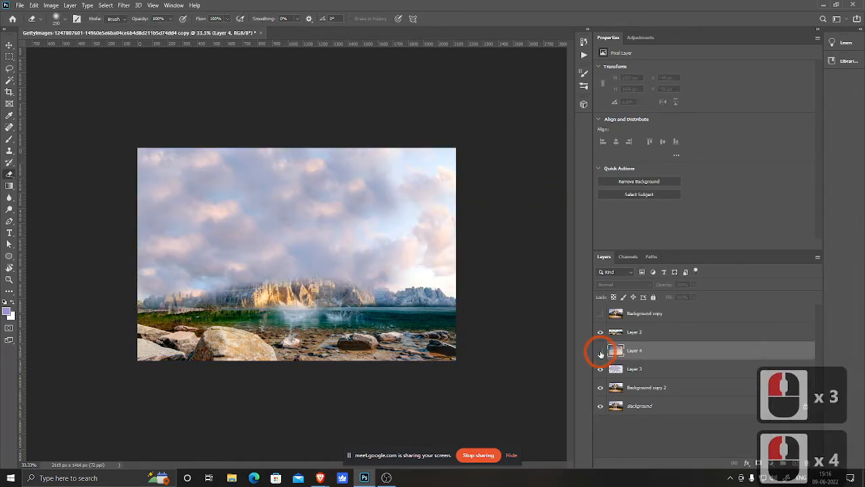
click(600, 351)
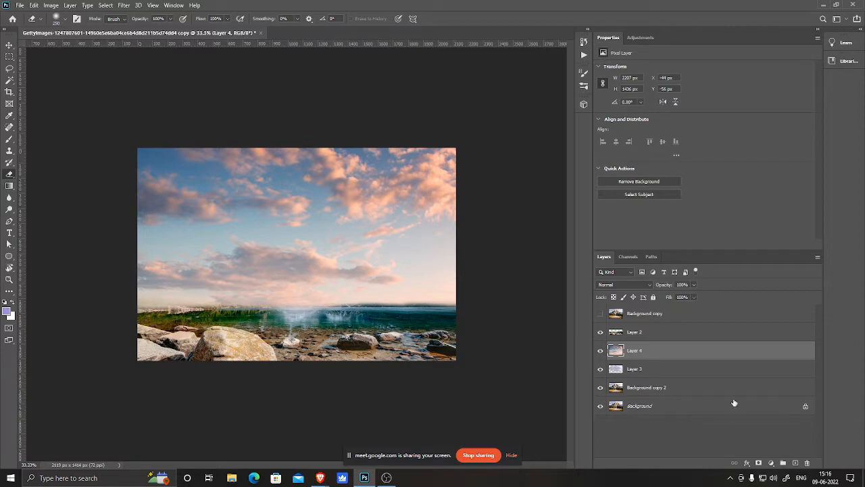
Step: Add a new empty layer above Layer 2 and briefly preview the original Background copy layer
click(661, 334)
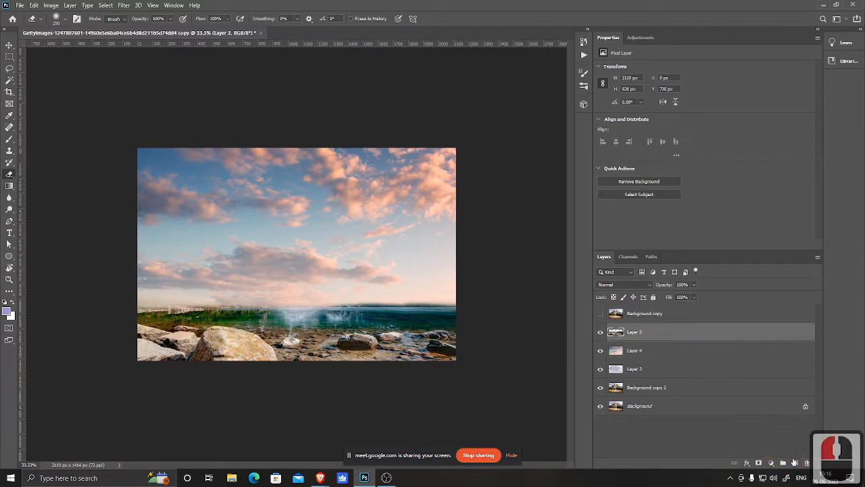
click(795, 462)
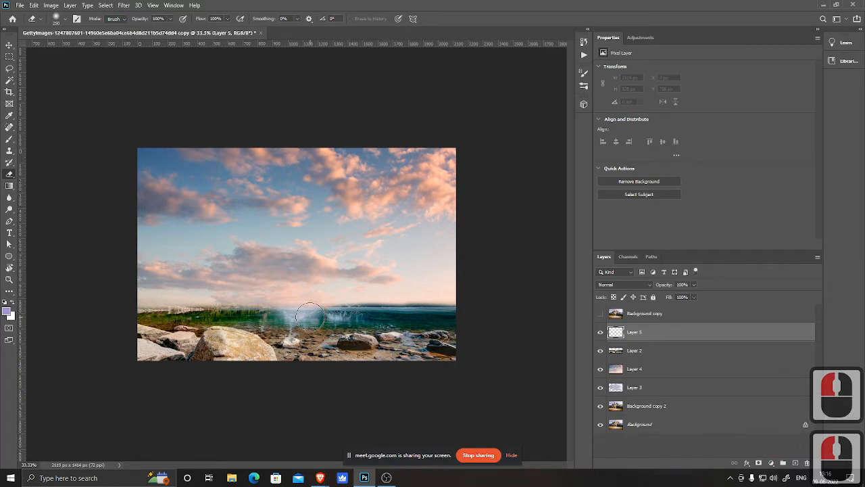
click(600, 314)
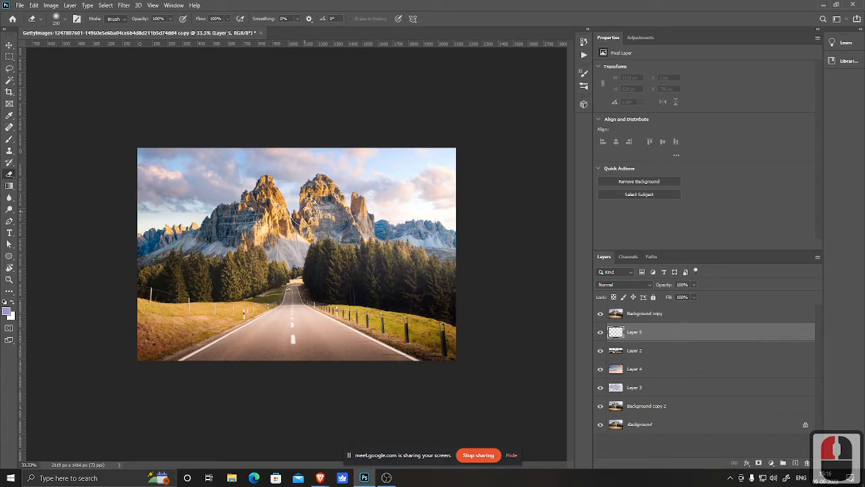
click(600, 315)
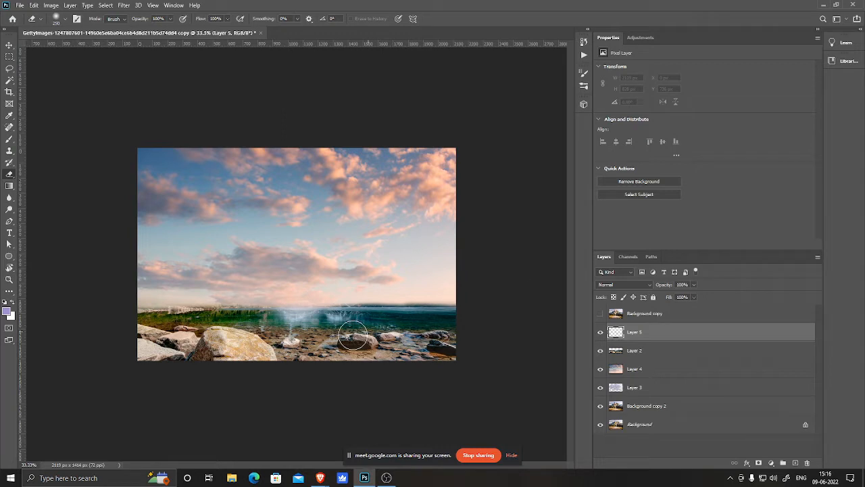
Step: Try painting strokes on the new empty layer with an enlarged Brush tool
drag(264, 269, 335, 264)
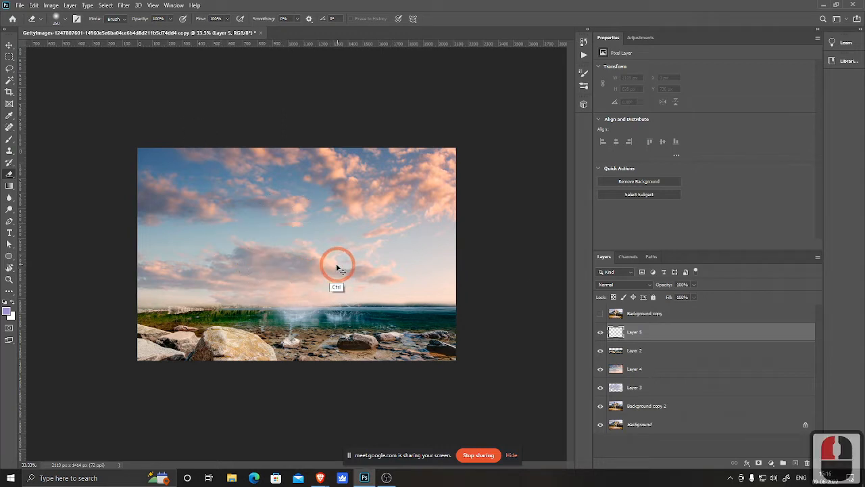
key(b)
drag(209, 261, 281, 270)
key(ctrl+z)
key(bracketright)
key(bracketright)
key(bracketright)
key(bracketright)
key(bracketright)
key(bracketright)
key(bracketright)
key(bracketright)
key(bracketright)
key(bracketright)
key(bracketright)
key(bracketright)
key(bracketright)
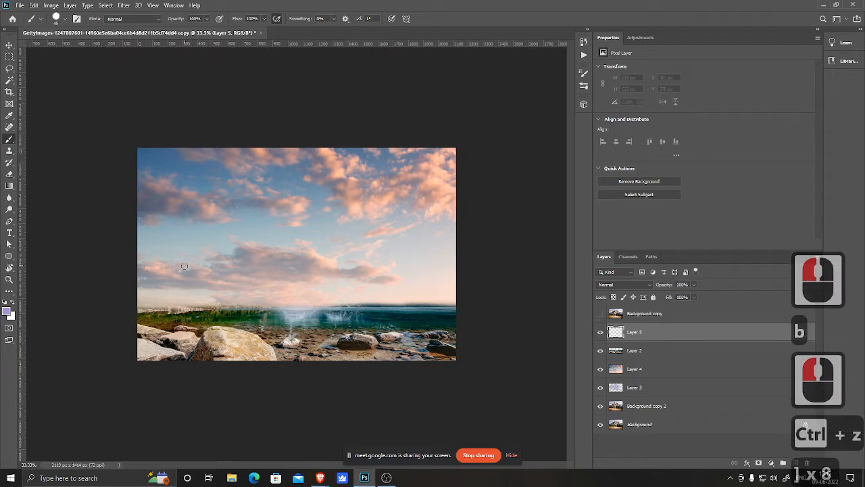
mouse_move(142, 266)
mouse_down()
mouse_move(167, 258)
mouse_move(149, 291)
mouse_up()
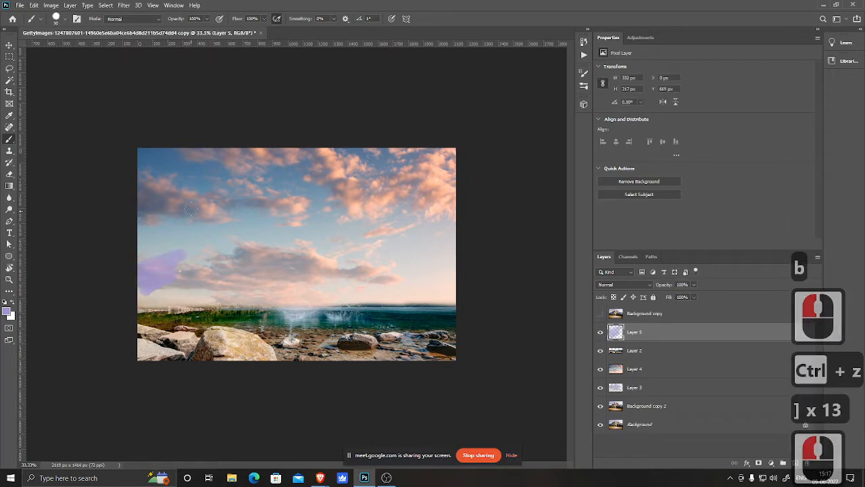
drag(197, 213, 217, 273)
key(ctrl+z)
key(ctrl+z)
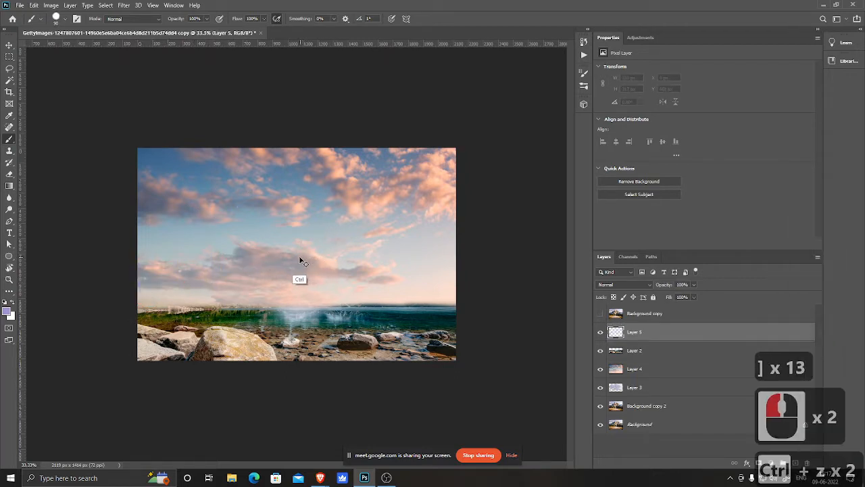
Step: Pick the Guardian brush preset and try painting cloud strokes across the sky
right_click(214, 184)
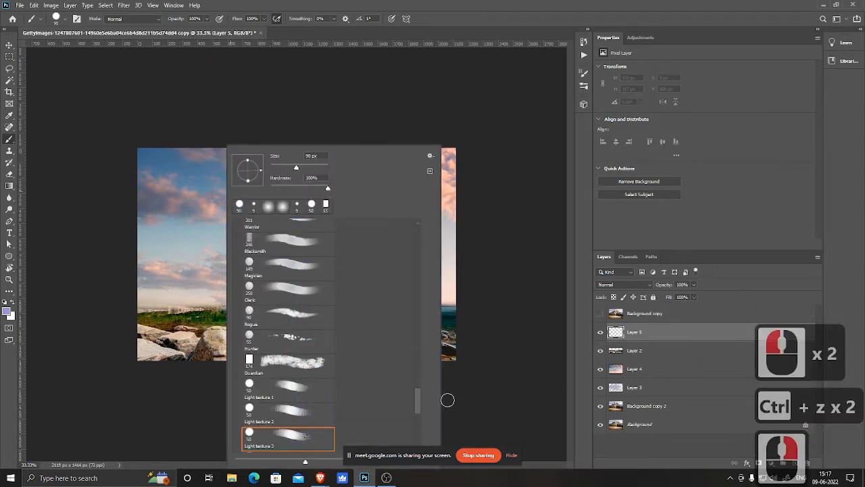
click(292, 363)
click(85, 261)
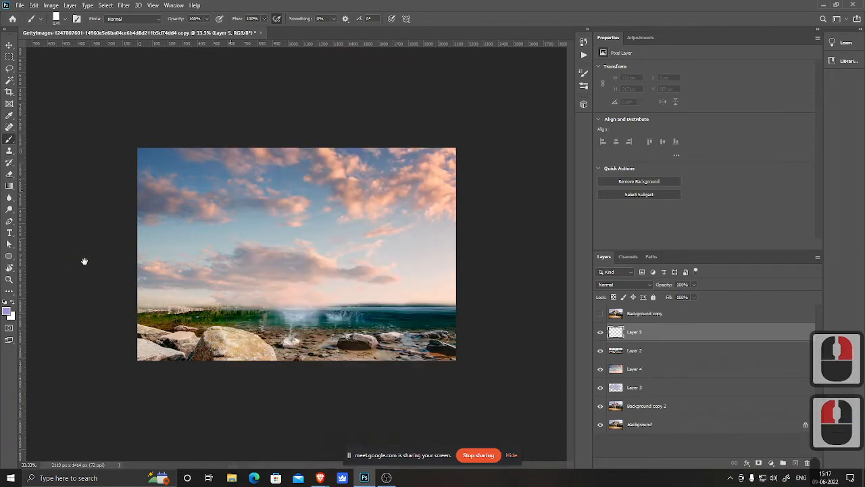
mouse_move(230, 257)
mouse_down()
mouse_move(184, 280)
mouse_move(297, 297)
mouse_up()
key(ctrl+z)
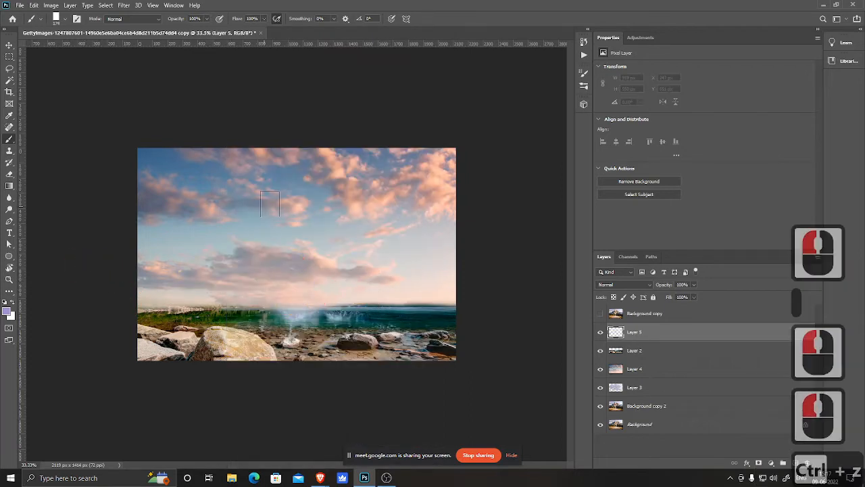
drag(212, 226, 392, 305)
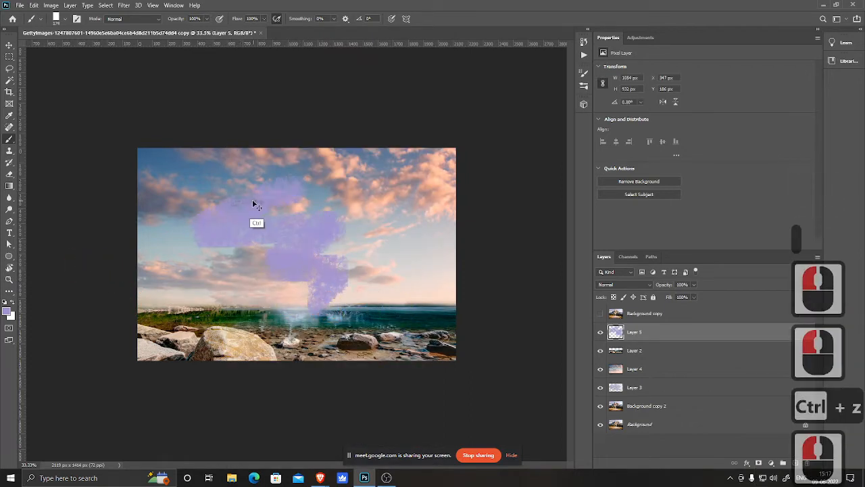
key(ctrl+z)
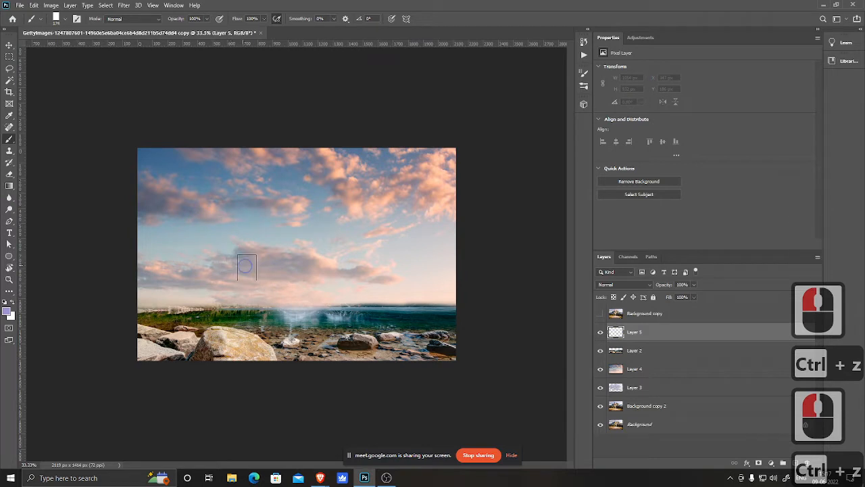
Step: Switch to the Wow brush preset and try further cloud strokes on the new layer
right_click(247, 267)
drag(426, 402, 427, 377)
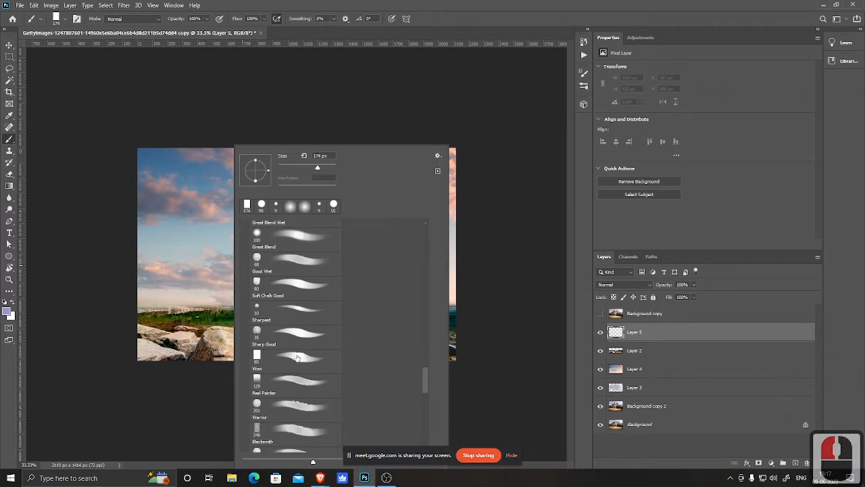
click(298, 358)
mouse_move(182, 272)
mouse_down()
mouse_move(239, 281)
mouse_move(255, 307)
mouse_up()
key(ctrl+z)
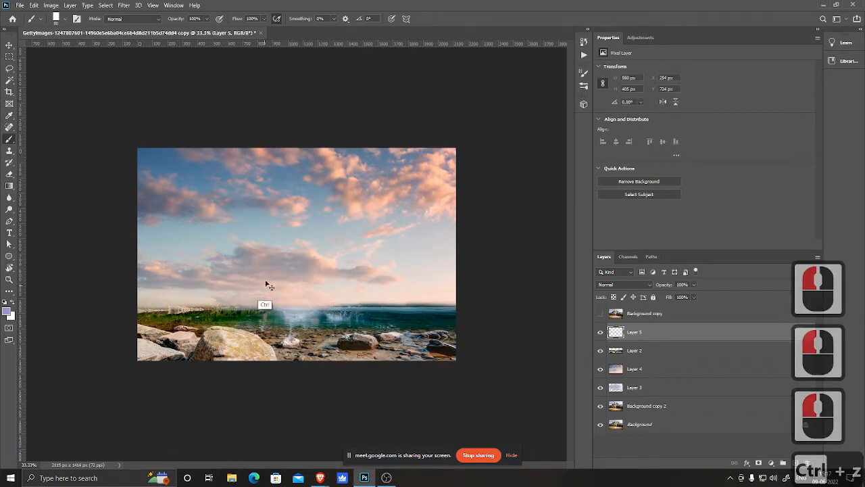
drag(336, 266, 344, 244)
key(ctrl+z)
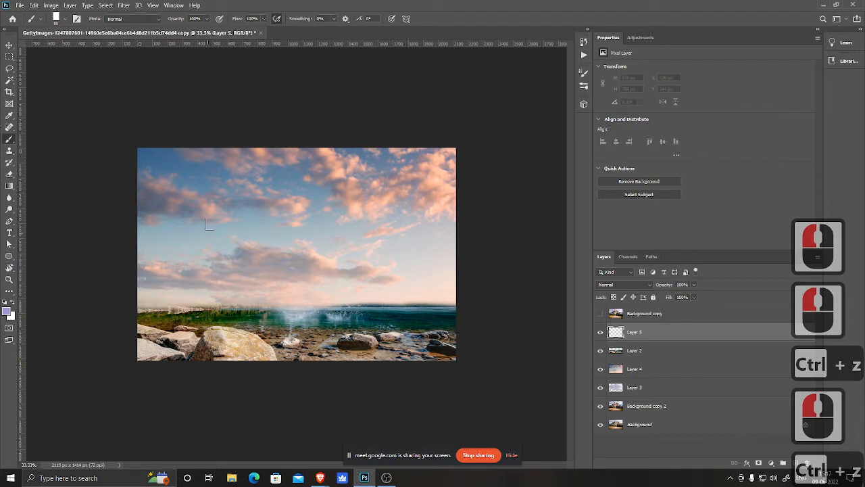
Step: Reopen the brush picker and browse the brush presets
right_click(226, 217)
mouse_move(423, 376)
mouse_down()
mouse_move(431, 352)
mouse_move(437, 442)
mouse_move(439, 321)
mouse_move(440, 395)
mouse_move(424, 405)
mouse_up()
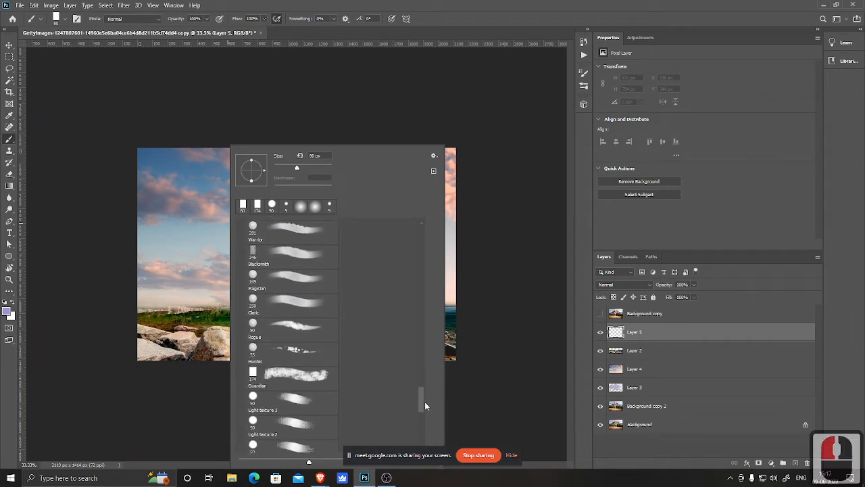
click(97, 236)
click(139, 239)
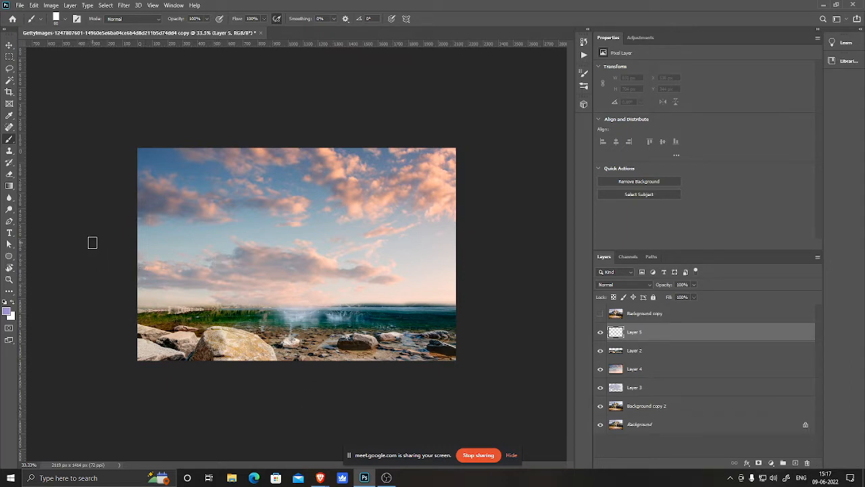
Step: Save the document as a Photoshop PSD copy in the Matte folder
key(ctrl+s)
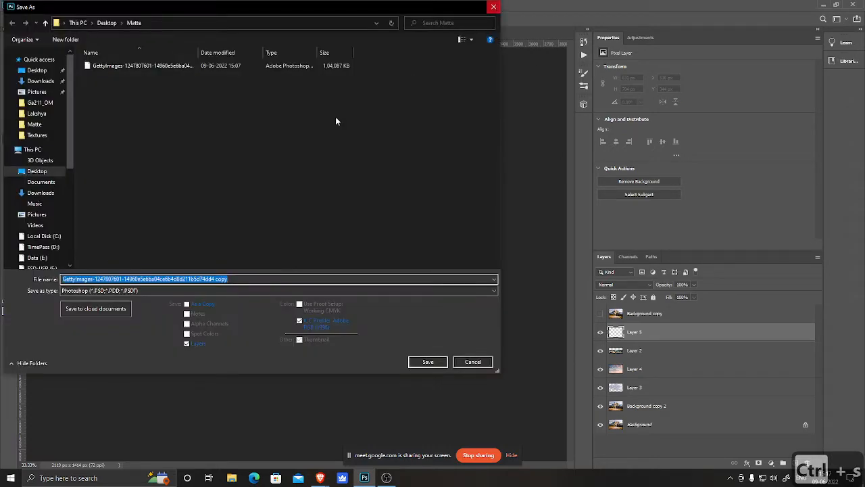
click(428, 362)
Step: Check the saved PSD file in the Matte folder in File Explorer, then return to Photoshop
click(821, 5)
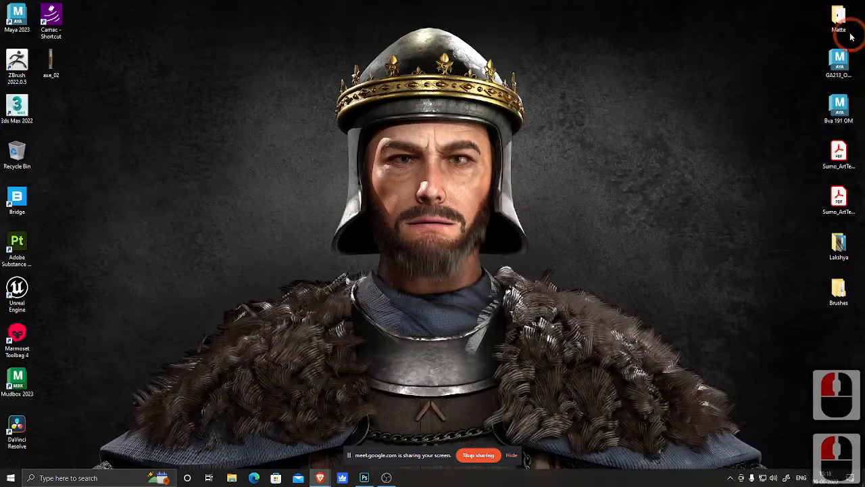
click(290, 168)
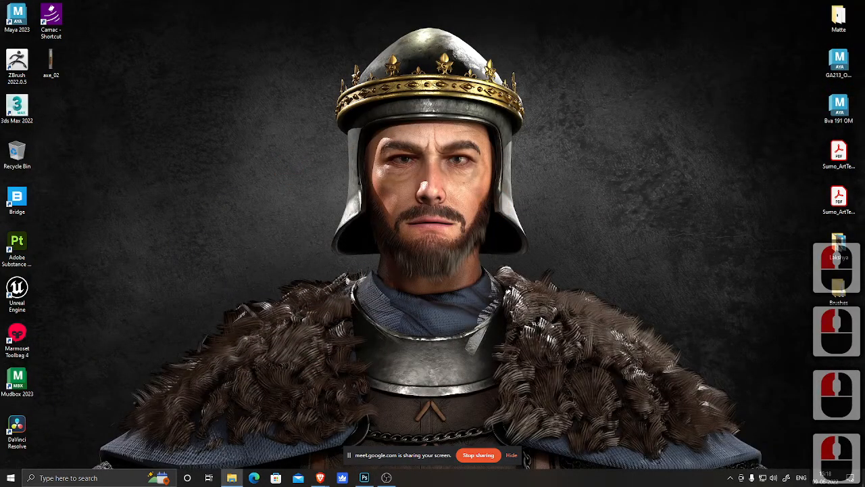
click(557, 67)
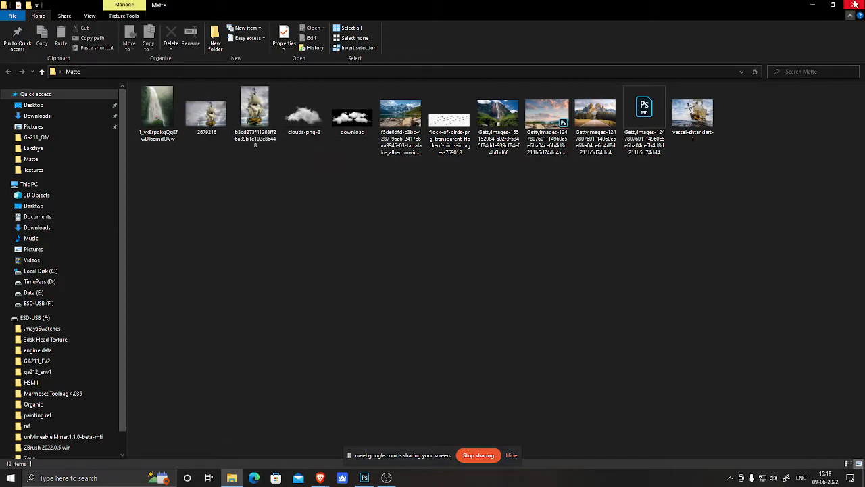
click(812, 5)
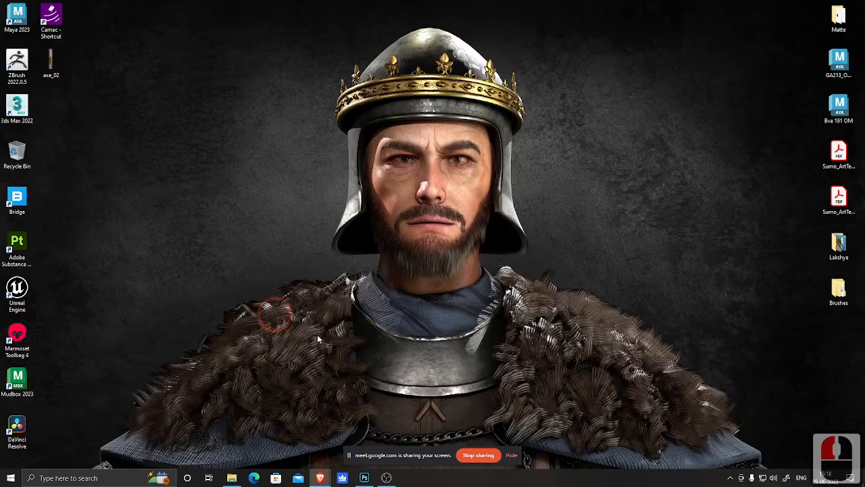
click(365, 477)
click(397, 304)
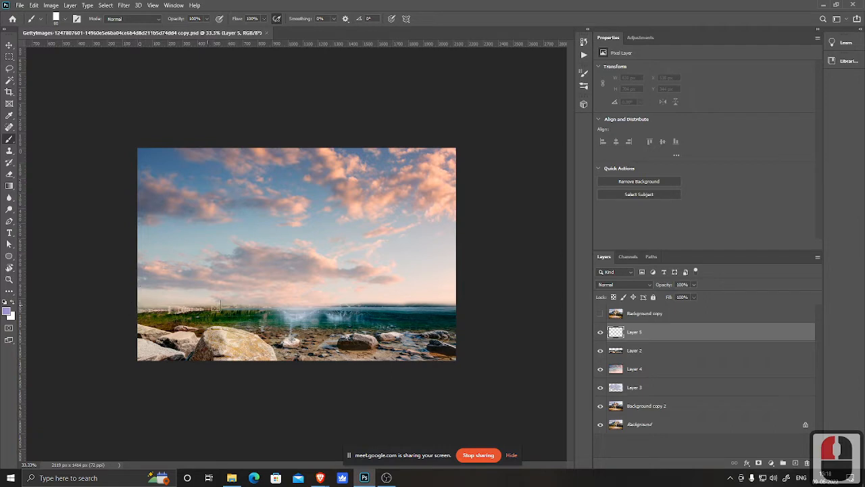
Step: Sample a colour from the sea and adjust the foreground colour to the dark blue 1b2e41
alt+click(367, 310)
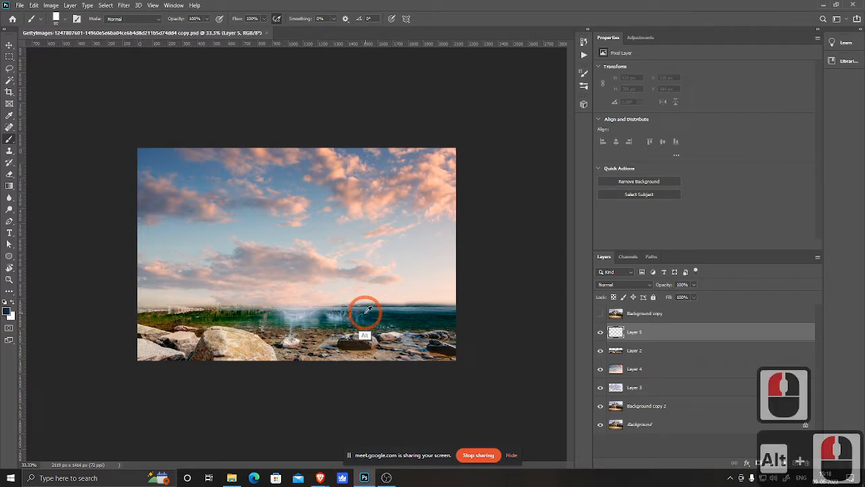
alt+click(363, 310)
click(8, 311)
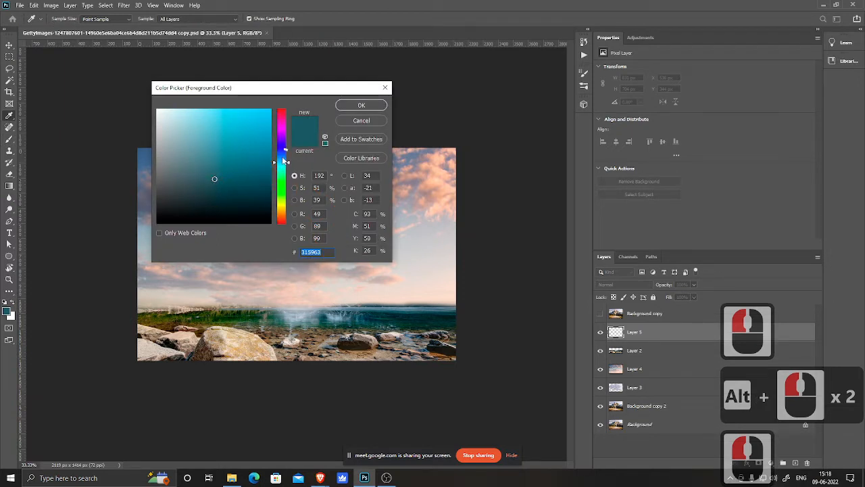
drag(284, 160, 284, 156)
click(224, 195)
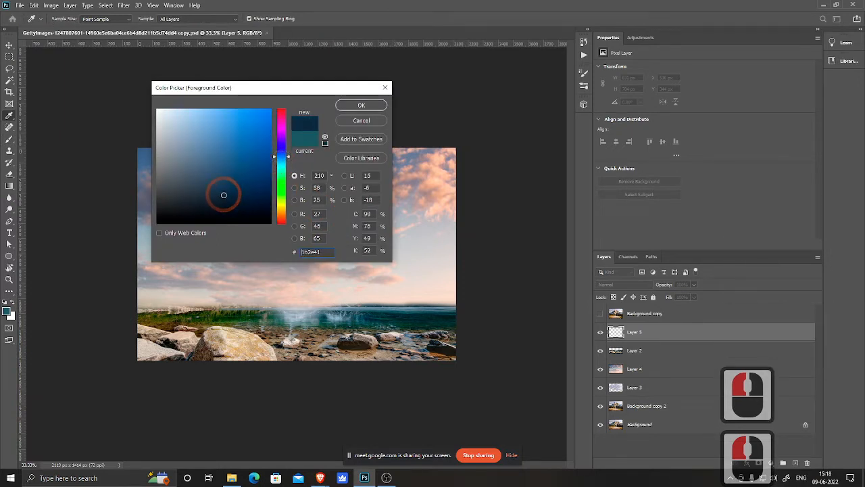
drag(224, 195, 221, 197)
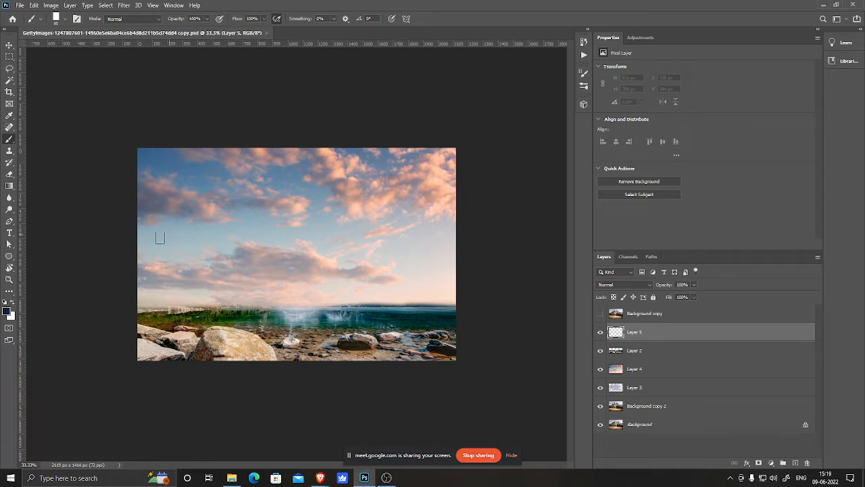
Step: Paint a dark blue cliff silhouette along the left edge on Layer 5, enlarging the brush
mouse_move(150, 148)
mouse_down()
mouse_move(142, 193)
mouse_move(158, 161)
mouse_up()
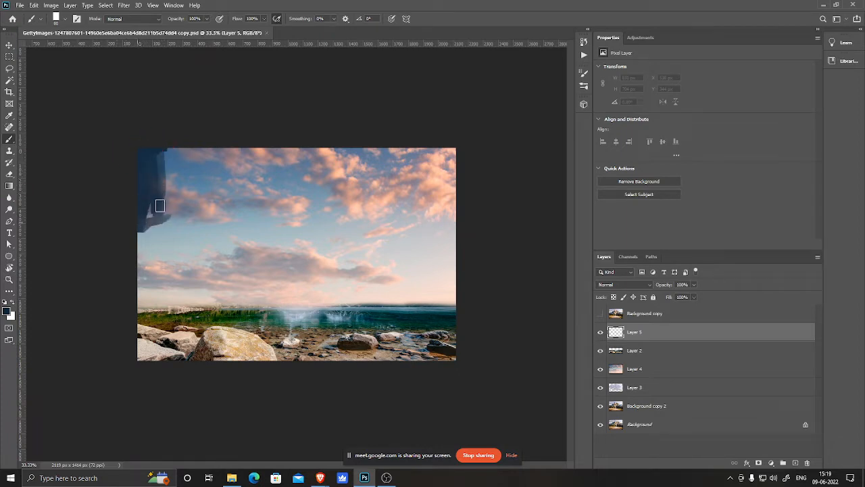
drag(160, 206, 153, 221)
key(])
key(])
key(])
key(])
mouse_move(158, 188)
mouse_down()
mouse_move(155, 226)
mouse_move(162, 205)
mouse_move(177, 254)
mouse_move(196, 287)
mouse_move(181, 245)
mouse_move(202, 283)
mouse_up()
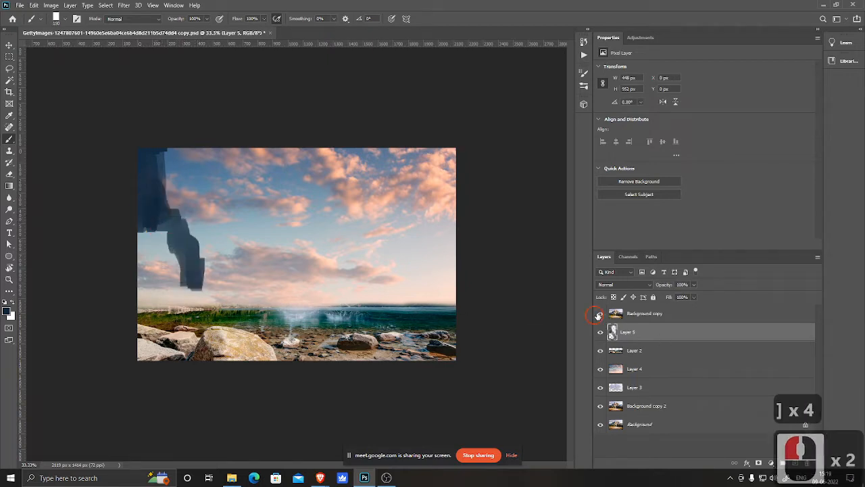
Step: Toggle the top Background copy layer's visibility to compare, then widen the left cliff down to the shore
click(600, 314)
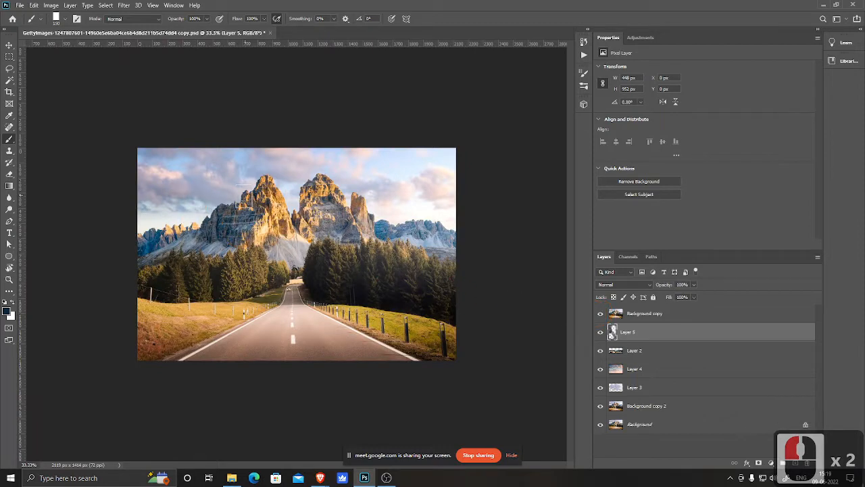
click(600, 314)
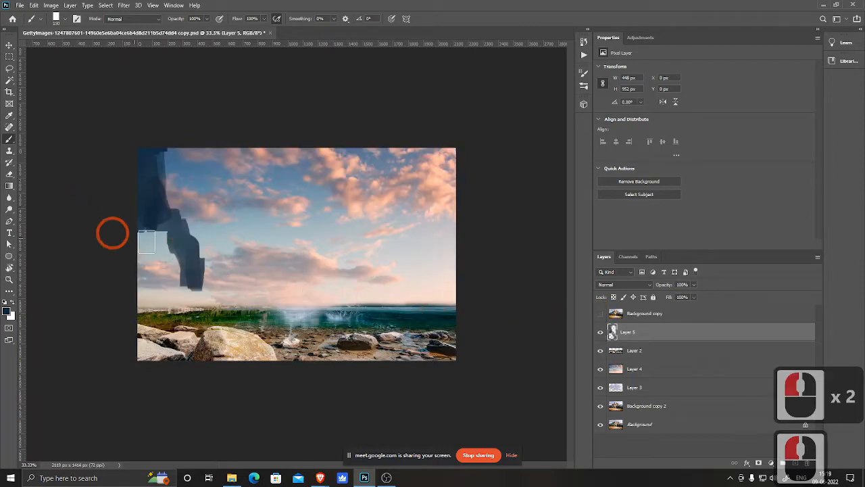
mouse_move(147, 264)
mouse_down()
mouse_move(144, 239)
mouse_move(141, 260)
mouse_move(149, 264)
mouse_move(166, 248)
mouse_move(180, 288)
mouse_move(139, 301)
mouse_move(157, 319)
mouse_move(130, 317)
mouse_move(169, 324)
mouse_move(182, 310)
mouse_move(202, 316)
mouse_move(159, 302)
mouse_move(126, 221)
mouse_move(163, 236)
mouse_move(163, 219)
mouse_move(193, 234)
mouse_move(195, 294)
mouse_move(191, 270)
mouse_move(199, 262)
mouse_move(210, 289)
mouse_move(178, 302)
mouse_move(190, 312)
mouse_move(177, 317)
mouse_move(188, 322)
mouse_move(145, 316)
mouse_move(219, 320)
mouse_up()
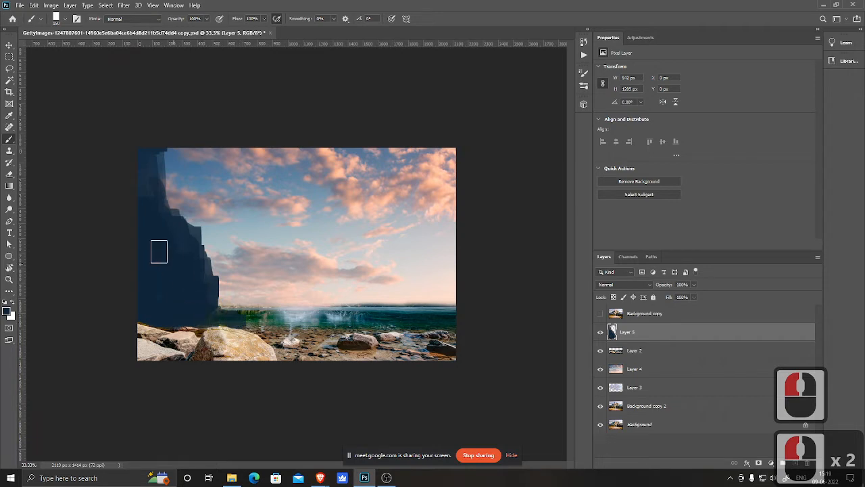
mouse_move(147, 211)
mouse_down()
mouse_move(154, 147)
mouse_move(155, 214)
mouse_move(149, 180)
mouse_move(137, 197)
mouse_move(152, 194)
mouse_move(188, 243)
mouse_up()
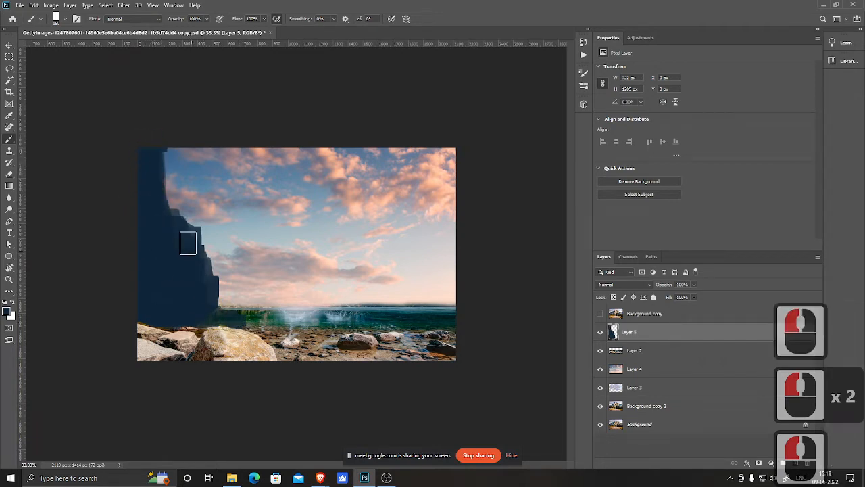
Step: Paint dark shading over the foreground rocks along the bottom of the image
mouse_move(207, 317)
mouse_down()
mouse_move(201, 315)
mouse_move(227, 327)
mouse_move(212, 300)
mouse_move(218, 313)
mouse_move(212, 300)
mouse_move(232, 299)
mouse_move(223, 311)
mouse_move(234, 314)
mouse_up()
mouse_move(184, 323)
mouse_down()
mouse_move(156, 247)
mouse_move(165, 306)
mouse_move(149, 315)
mouse_move(197, 327)
mouse_move(174, 319)
mouse_move(139, 336)
mouse_move(131, 321)
mouse_move(141, 335)
mouse_move(173, 343)
mouse_move(157, 323)
mouse_move(139, 318)
mouse_move(167, 328)
mouse_move(167, 339)
mouse_move(142, 339)
mouse_move(183, 357)
mouse_move(153, 363)
mouse_move(192, 360)
mouse_move(189, 338)
mouse_move(188, 353)
mouse_move(205, 345)
mouse_move(208, 353)
mouse_move(197, 342)
mouse_move(201, 327)
mouse_move(207, 361)
mouse_move(205, 344)
mouse_move(214, 360)
mouse_move(318, 351)
mouse_move(291, 358)
mouse_move(277, 345)
mouse_move(349, 348)
mouse_up()
click(173, 326)
drag(357, 348, 326, 345)
click(332, 348)
click(335, 350)
click(368, 350)
mouse_move(407, 355)
mouse_down()
mouse_move(393, 344)
mouse_move(400, 339)
mouse_up()
drag(408, 351, 419, 354)
mouse_move(426, 353)
mouse_down()
mouse_move(451, 355)
mouse_move(429, 356)
mouse_move(420, 338)
mouse_move(403, 347)
mouse_move(457, 336)
mouse_up()
click(404, 347)
drag(426, 350, 410, 348)
mouse_move(406, 345)
mouse_down()
mouse_move(414, 347)
mouse_move(405, 344)
mouse_up()
mouse_move(395, 344)
mouse_down()
mouse_move(280, 345)
mouse_move(314, 338)
mouse_move(301, 348)
mouse_move(261, 329)
mouse_up()
click(385, 345)
click(358, 354)
click(245, 325)
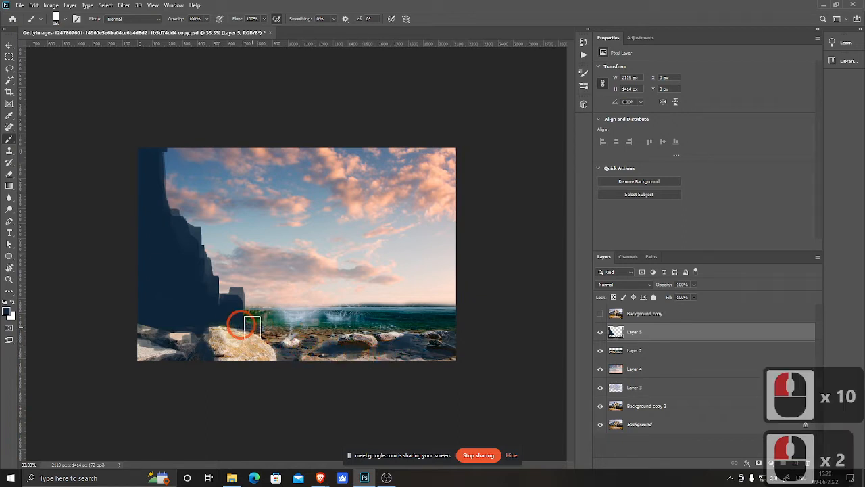
click(235, 325)
click(218, 324)
click(256, 331)
click(276, 336)
click(358, 352)
click(326, 349)
click(320, 342)
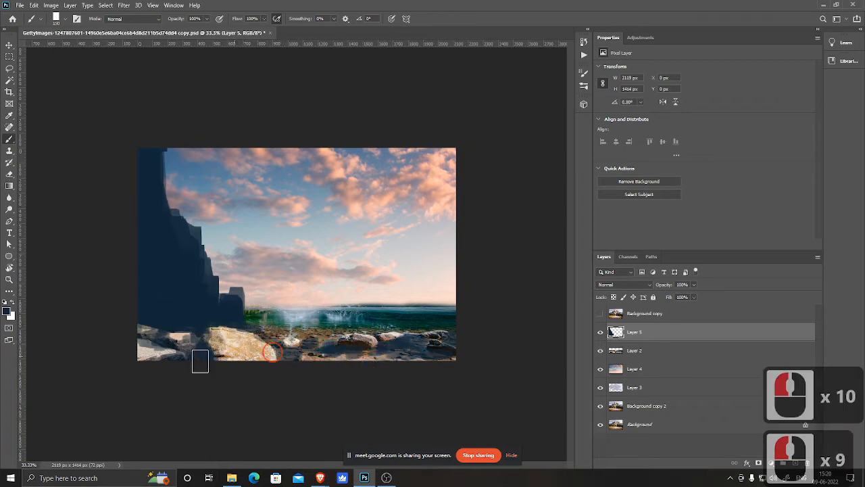
Step: Continue darkening the bottom edge of the foreground with more brush strokes and dabs
mouse_move(237, 360)
mouse_down()
mouse_move(475, 359)
mouse_move(452, 300)
mouse_up()
click(467, 359)
click(459, 356)
click(289, 364)
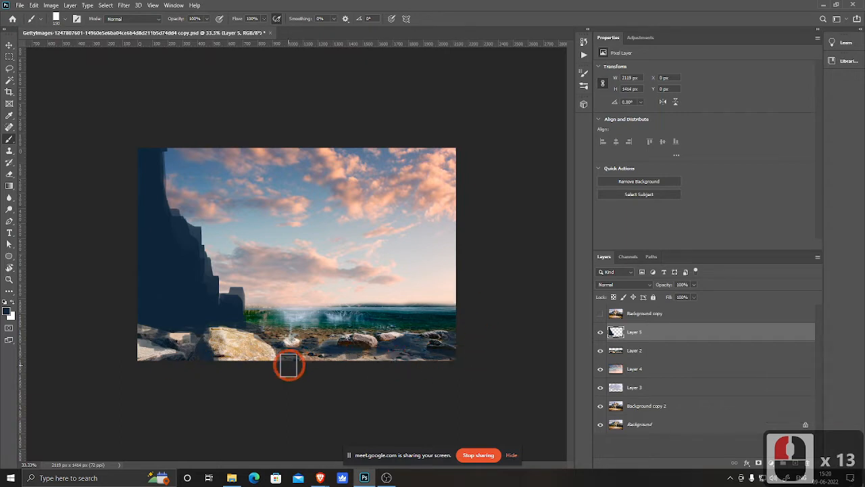
mouse_move(376, 365)
mouse_down()
mouse_move(279, 361)
mouse_move(270, 353)
mouse_move(258, 362)
mouse_up()
click(355, 361)
click(271, 360)
click(272, 356)
click(224, 363)
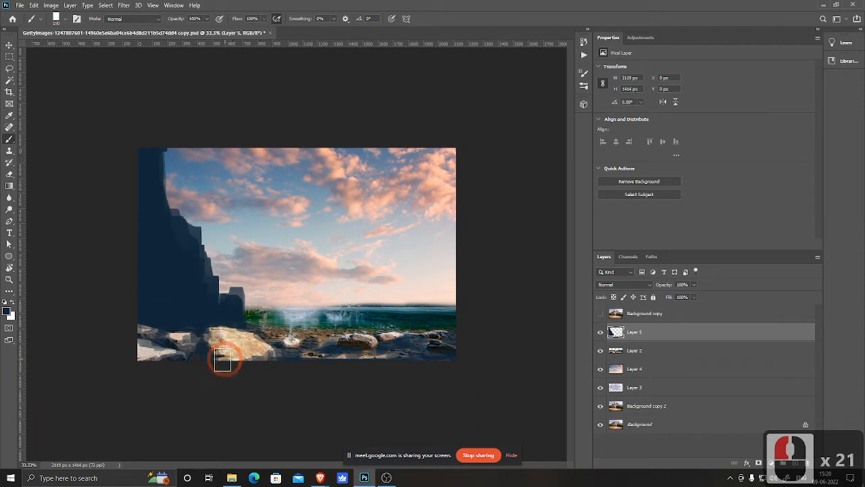
click(222, 354)
mouse_move(190, 351)
mouse_down()
mouse_move(129, 360)
mouse_move(142, 351)
mouse_up()
click(139, 357)
drag(143, 352, 151, 360)
click(179, 367)
drag(515, 327, 521, 338)
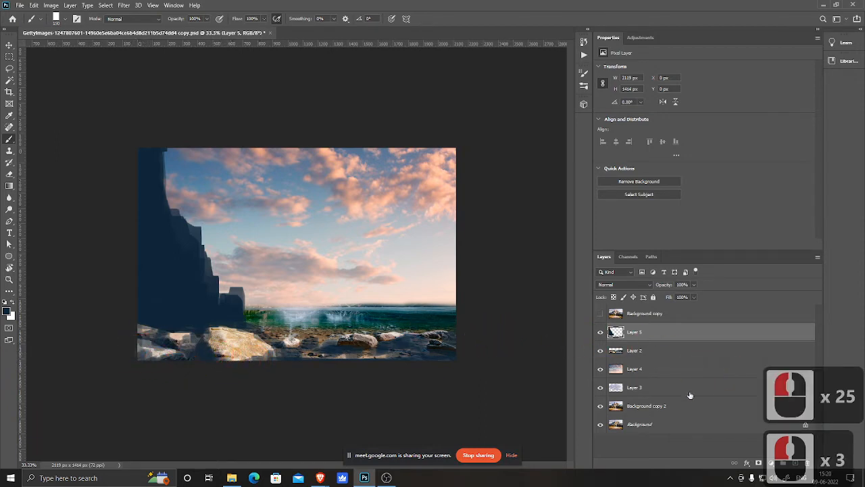
Step: Add a new layer and set the foreground colour to the lighter blue 2e4052
click(794, 469)
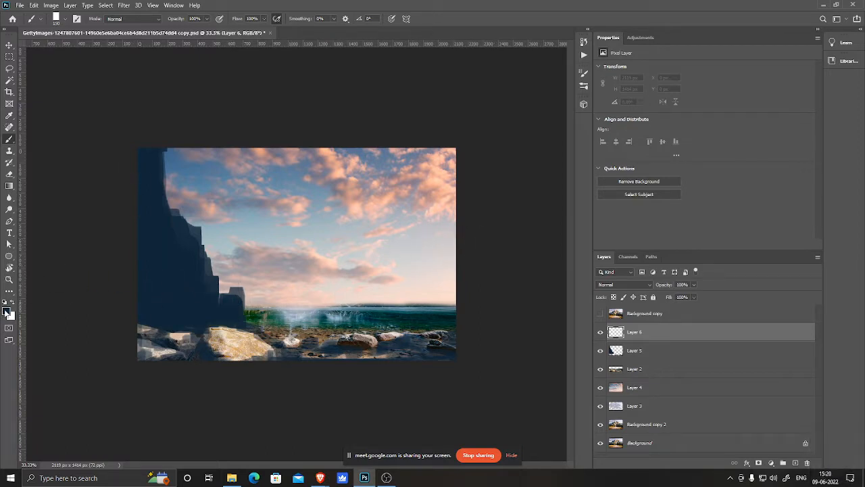
click(7, 311)
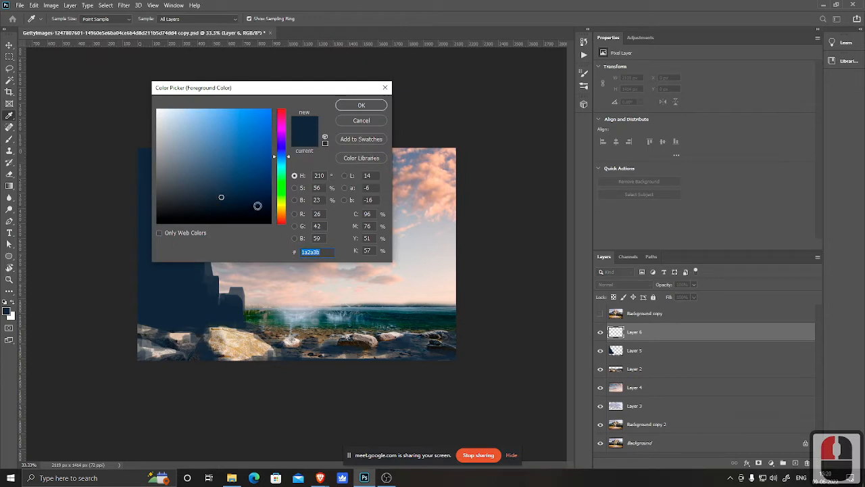
click(206, 187)
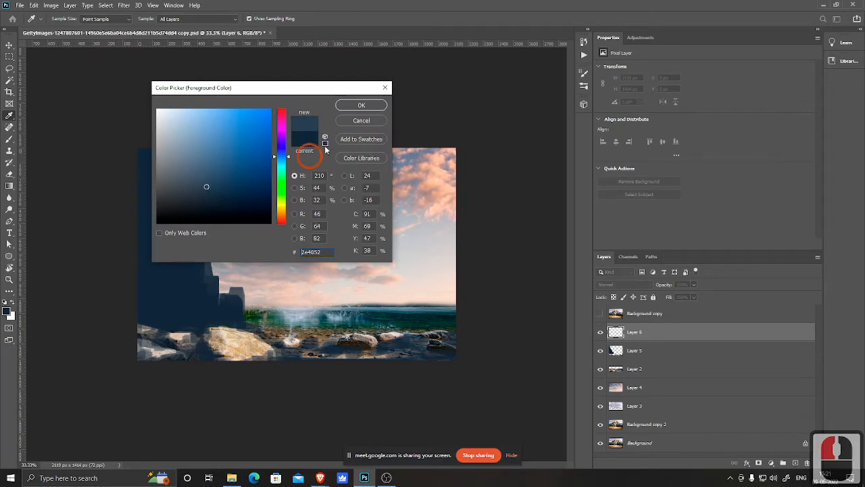
click(361, 106)
Step: Paint a lighter rock column behind the left cliff, move its layer below Layer 5, and undo a stray stroke
mouse_move(223, 231)
mouse_down()
mouse_move(205, 259)
mouse_move(223, 257)
mouse_move(228, 266)
mouse_move(223, 243)
mouse_move(223, 283)
mouse_up()
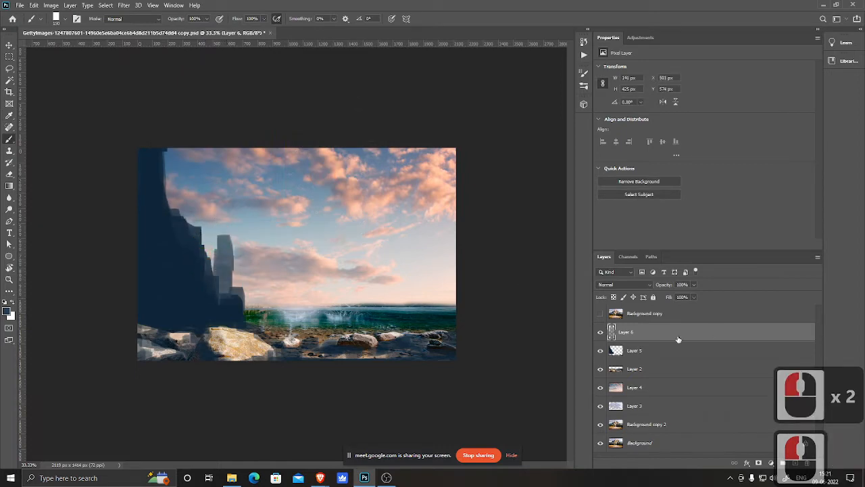
drag(663, 338, 653, 356)
click(221, 250)
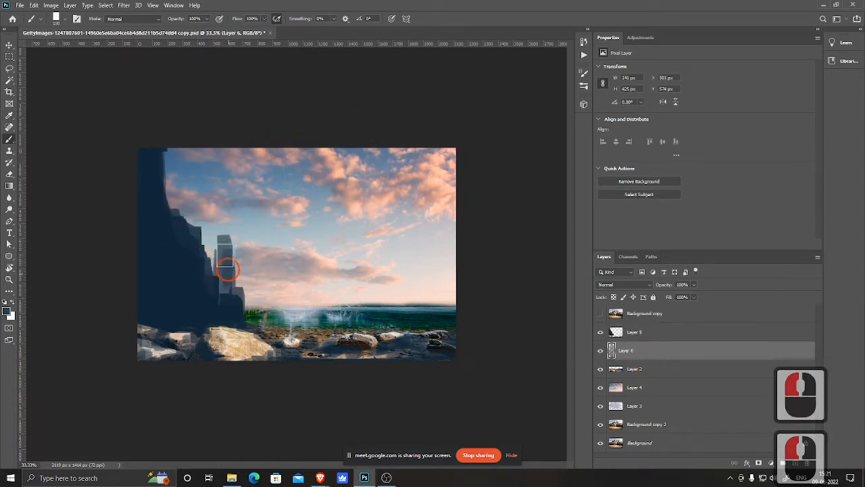
mouse_move(243, 257)
mouse_down()
mouse_move(263, 304)
mouse_move(231, 281)
mouse_move(236, 255)
mouse_move(246, 290)
mouse_move(257, 293)
mouse_move(254, 312)
mouse_move(261, 309)
mouse_move(231, 282)
mouse_move(225, 293)
mouse_move(207, 269)
mouse_move(214, 263)
mouse_move(193, 207)
mouse_up()
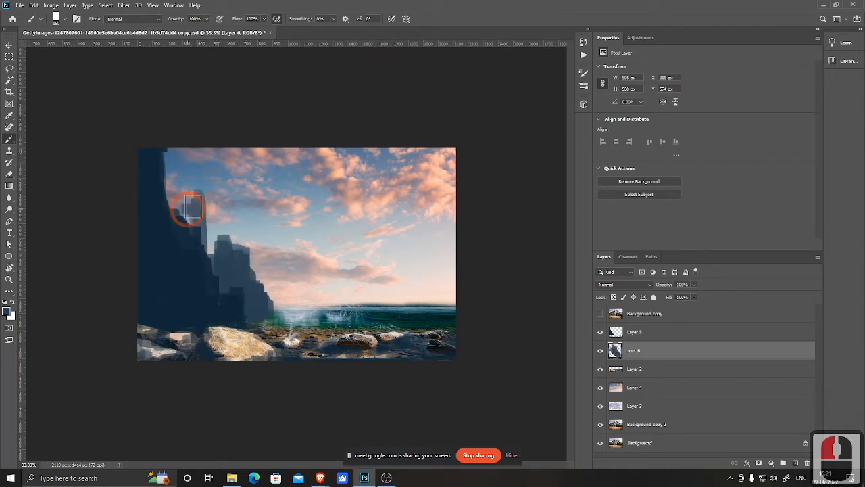
key(ctrl+z)
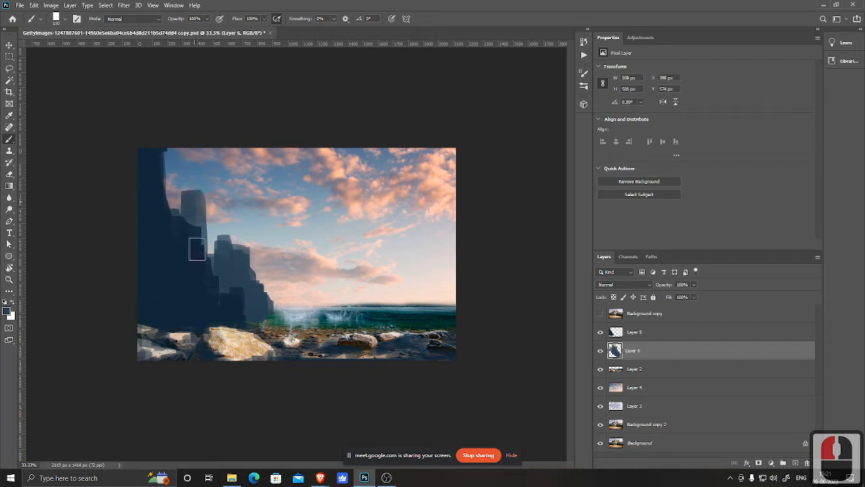
Step: Paint more lighter midground cliffs between the left cliff and the sea
drag(202, 250, 204, 259)
mouse_move(195, 225)
mouse_down()
mouse_move(205, 249)
mouse_move(203, 221)
mouse_up()
mouse_move(209, 263)
mouse_down()
mouse_move(202, 269)
mouse_move(235, 289)
mouse_up()
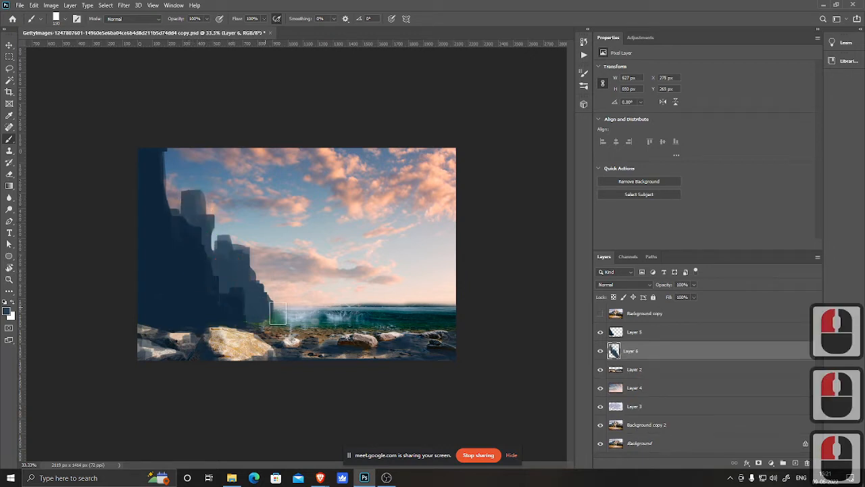
drag(275, 310, 278, 312)
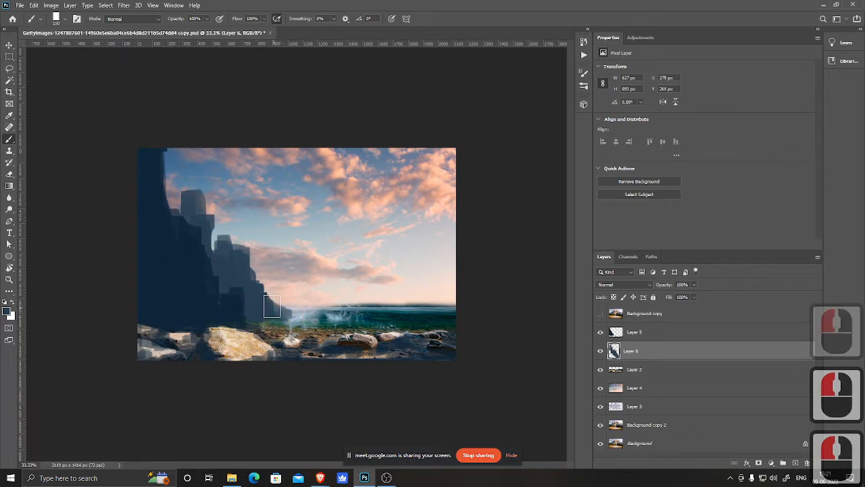
drag(336, 310, 325, 307)
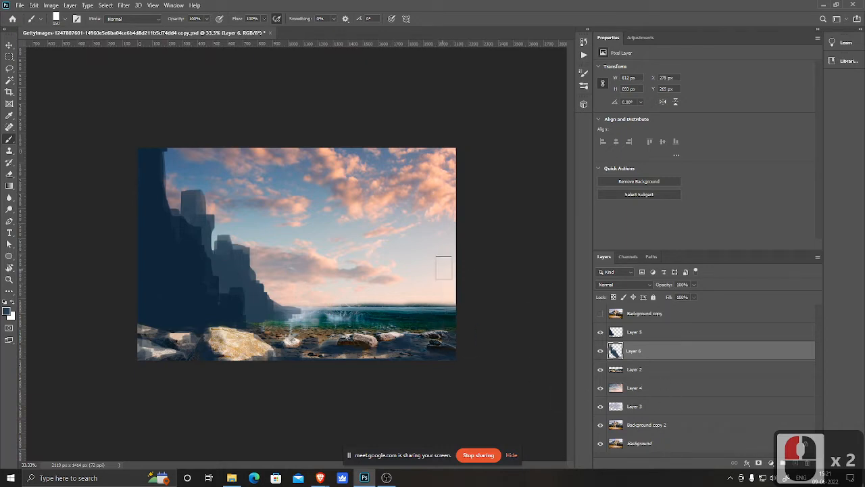
Step: Paint lighter cliffs along the right edge of the image down to the sea
mouse_move(455, 251)
mouse_down()
mouse_move(451, 211)
mouse_move(471, 201)
mouse_move(462, 191)
mouse_move(426, 246)
mouse_move(442, 269)
mouse_move(427, 251)
mouse_move(422, 257)
mouse_move(471, 258)
mouse_move(457, 266)
mouse_move(427, 252)
mouse_move(455, 259)
mouse_move(423, 231)
mouse_move(436, 229)
mouse_move(437, 212)
mouse_move(452, 228)
mouse_up()
mouse_move(446, 234)
mouse_down()
mouse_move(428, 252)
mouse_move(426, 245)
mouse_move(421, 280)
mouse_move(405, 287)
mouse_move(419, 276)
mouse_move(408, 269)
mouse_move(416, 281)
mouse_move(385, 309)
mouse_move(480, 303)
mouse_up()
drag(399, 307, 424, 293)
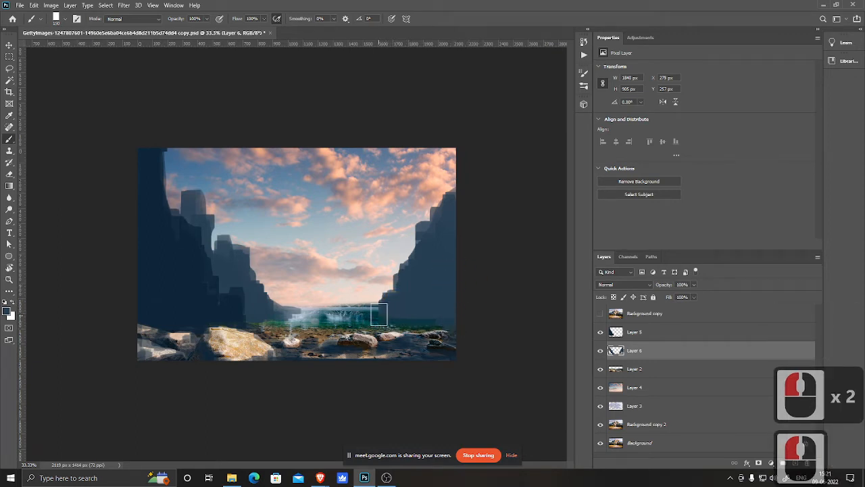
mouse_move(380, 314)
mouse_down()
mouse_move(453, 320)
mouse_move(396, 311)
mouse_move(406, 288)
mouse_up()
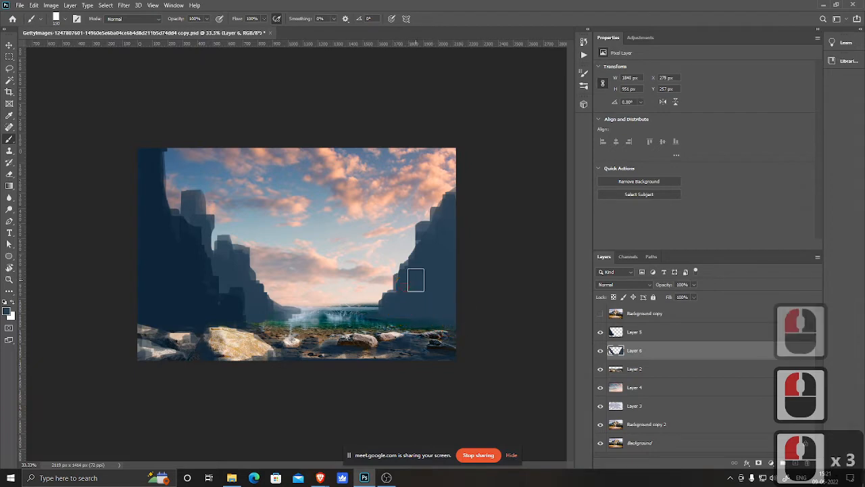
drag(448, 213, 453, 191)
mouse_move(427, 211)
mouse_down()
mouse_move(426, 239)
mouse_move(409, 244)
mouse_move(403, 276)
mouse_up()
mouse_move(400, 234)
mouse_down()
mouse_move(401, 278)
mouse_move(404, 238)
mouse_move(405, 290)
mouse_move(403, 241)
mouse_move(398, 300)
mouse_move(400, 261)
mouse_move(402, 283)
mouse_move(391, 291)
mouse_move(400, 265)
mouse_move(385, 306)
mouse_up()
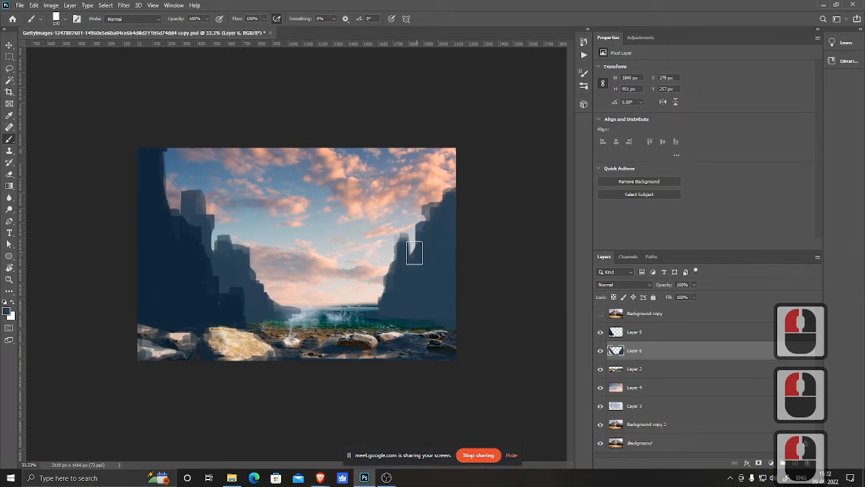
drag(405, 253, 413, 288)
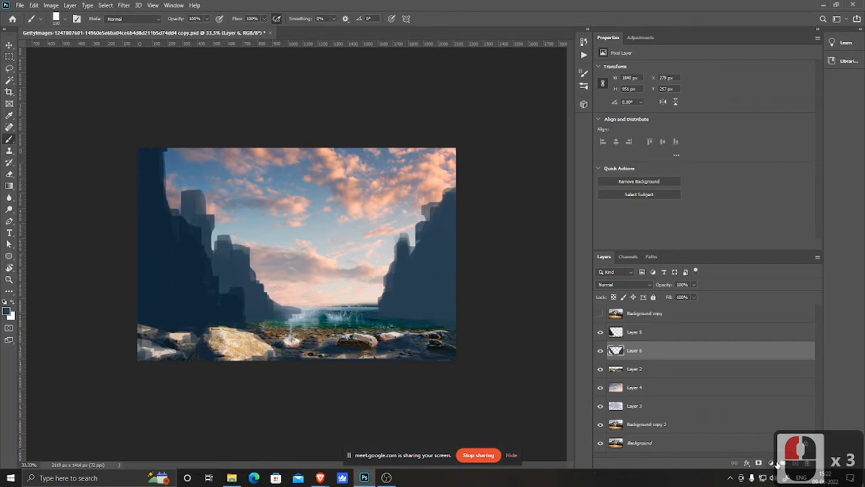
Step: Add a new layer above Layer 2 and pick a lighter, paler blue as the foreground colour for painting
click(663, 371)
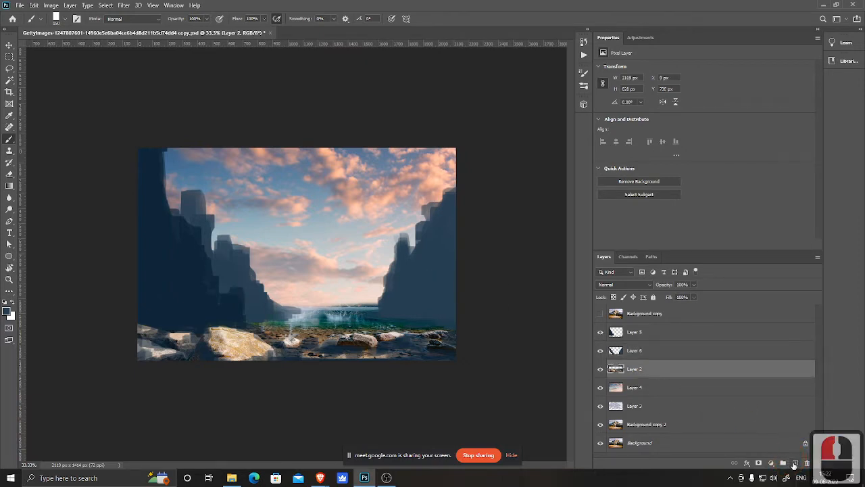
click(795, 463)
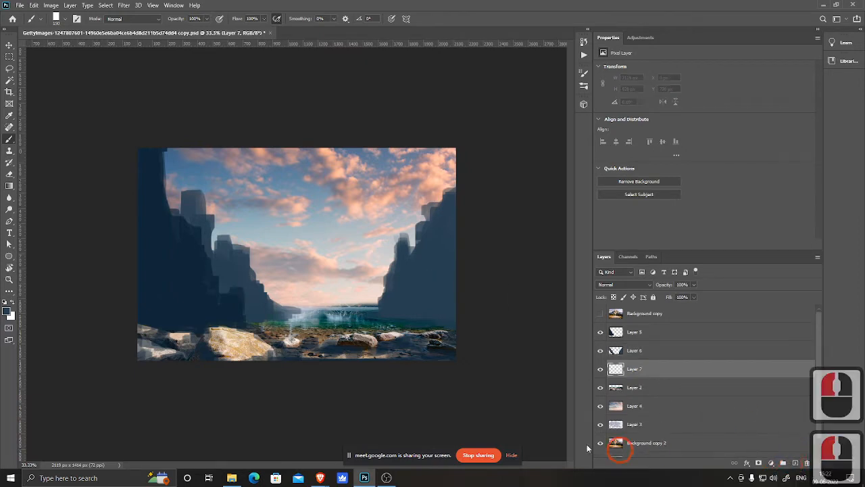
click(8, 313)
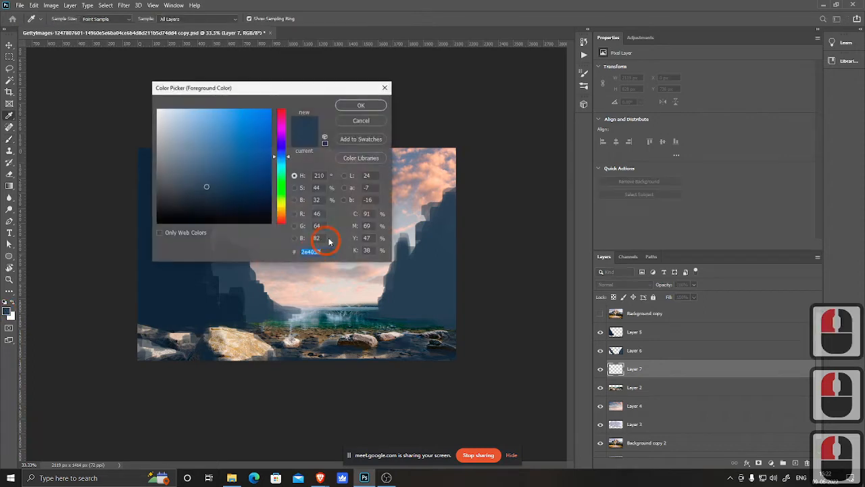
click(189, 167)
click(363, 104)
key(b)
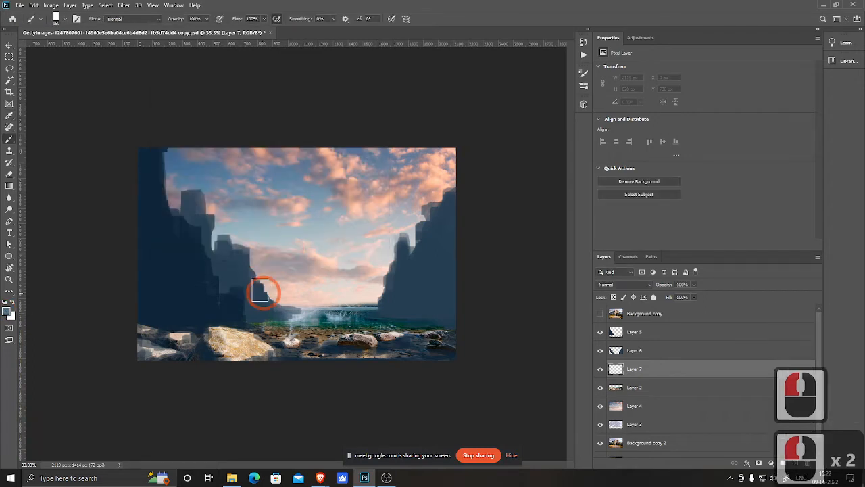
Step: Paint a tall pale rock column in the distant centre gap above the sea
click(282, 292)
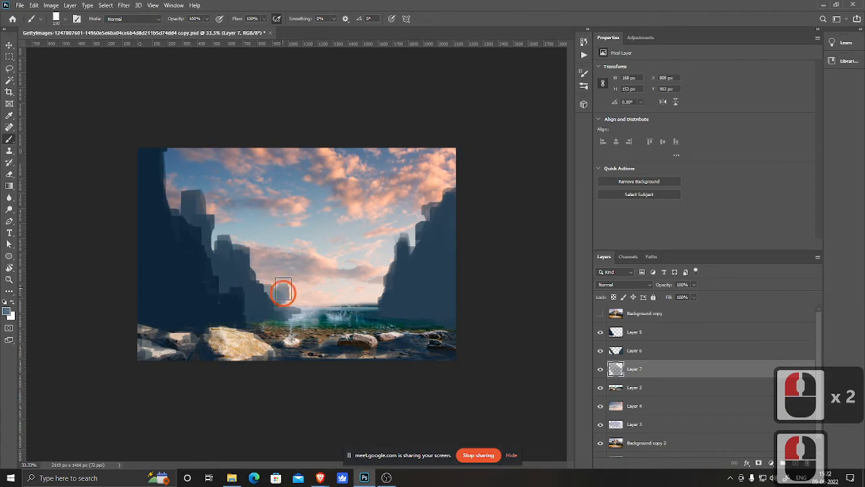
drag(282, 290, 284, 241)
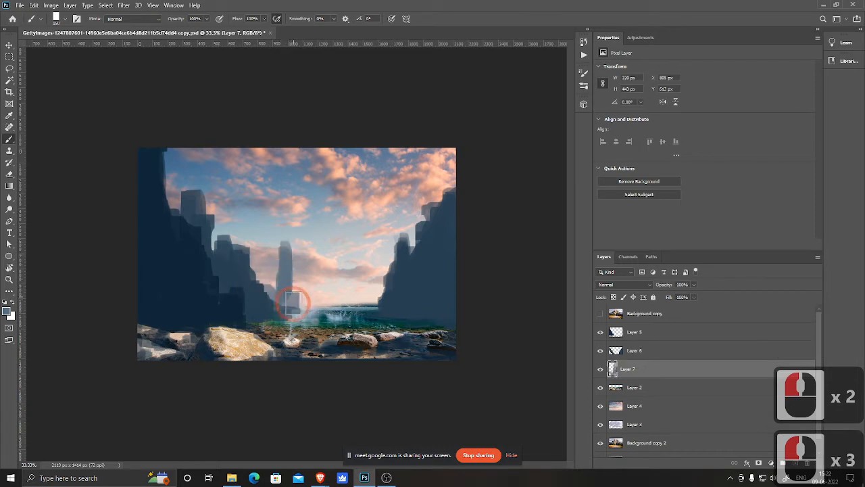
click(295, 306)
drag(292, 279, 304, 303)
click(293, 281)
click(300, 291)
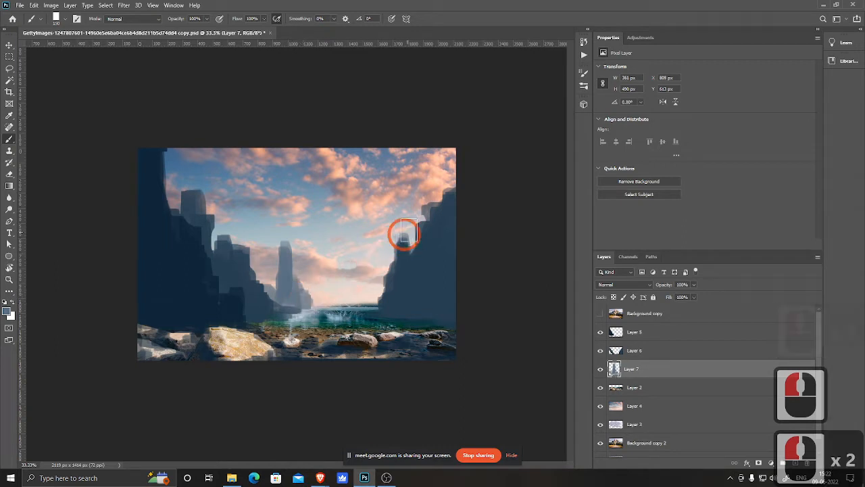
Step: Paint more pale distant cliffs on both sides of the gap, tucked behind the left and right cliffs
click(395, 242)
drag(378, 236, 374, 260)
mouse_move(374, 265)
mouse_down()
mouse_move(374, 296)
mouse_move(374, 267)
mouse_move(356, 299)
mouse_move(344, 292)
mouse_move(324, 308)
mouse_move(352, 293)
mouse_move(358, 281)
mouse_move(344, 273)
mouse_move(342, 295)
mouse_move(347, 286)
mouse_move(393, 290)
mouse_move(367, 305)
mouse_up()
click(373, 273)
click(349, 295)
mouse_move(371, 304)
mouse_down()
mouse_move(413, 303)
mouse_move(364, 303)
mouse_move(391, 300)
mouse_move(373, 280)
mouse_up()
mouse_move(371, 281)
mouse_down()
mouse_move(363, 286)
mouse_move(384, 266)
mouse_up()
mouse_move(384, 261)
mouse_down()
mouse_move(375, 263)
mouse_move(393, 267)
mouse_move(390, 275)
mouse_up()
drag(395, 248, 371, 279)
drag(369, 284, 381, 292)
mouse_move(291, 283)
mouse_down()
mouse_move(286, 301)
mouse_move(281, 288)
mouse_up()
mouse_move(279, 285)
mouse_down()
mouse_move(257, 281)
mouse_move(279, 290)
mouse_move(269, 279)
mouse_move(291, 302)
mouse_move(326, 302)
mouse_move(283, 304)
mouse_up()
drag(271, 300, 259, 294)
click(443, 258)
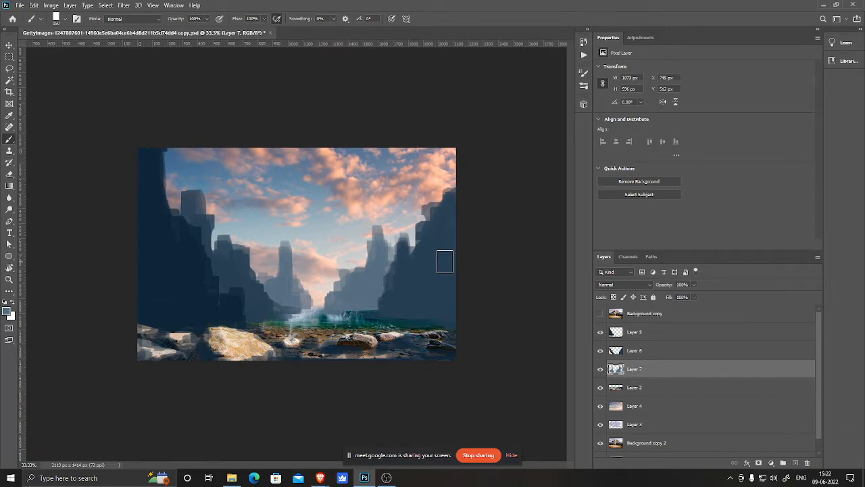
Step: Switch to Layer 5 and paint dark rock along the lower right shoreline over the sea edge
double_click(660, 332)
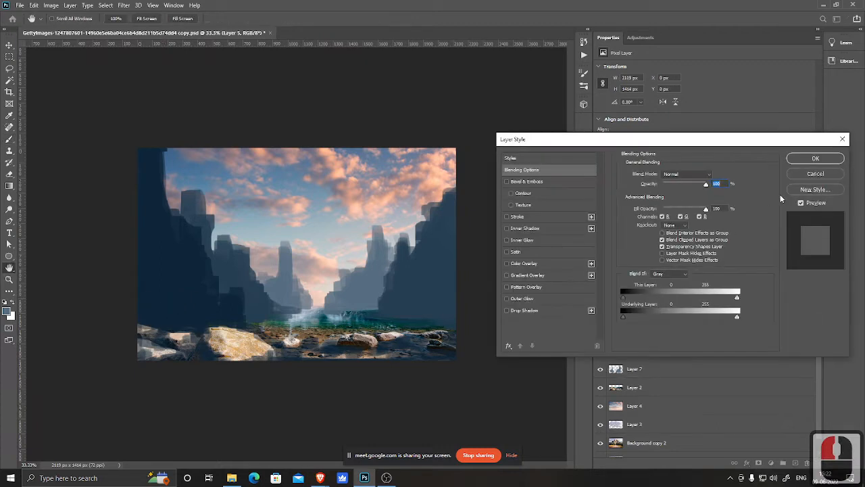
click(815, 176)
alt+click(153, 289)
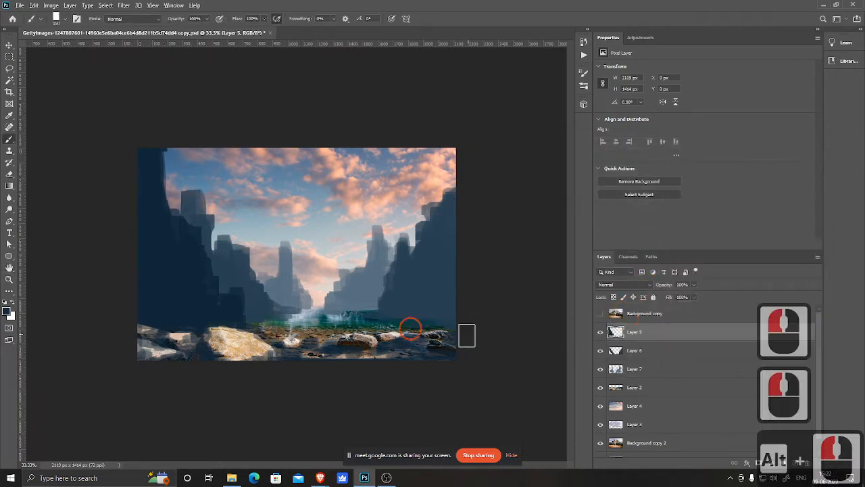
mouse_move(466, 335)
mouse_down()
mouse_move(450, 320)
mouse_move(471, 303)
mouse_move(446, 319)
mouse_move(460, 300)
mouse_move(439, 303)
mouse_move(457, 265)
mouse_move(443, 280)
mouse_move(454, 252)
mouse_move(435, 321)
mouse_move(412, 328)
mouse_move(416, 343)
mouse_move(452, 330)
mouse_move(409, 339)
mouse_move(427, 332)
mouse_move(401, 322)
mouse_move(411, 322)
mouse_move(383, 328)
mouse_move(459, 342)
mouse_move(412, 357)
mouse_move(459, 355)
mouse_move(340, 363)
mouse_move(448, 353)
mouse_move(383, 350)
mouse_up()
click(384, 329)
drag(387, 349, 381, 343)
drag(411, 341, 409, 340)
drag(408, 341, 373, 346)
drag(371, 346, 347, 355)
drag(344, 355, 336, 358)
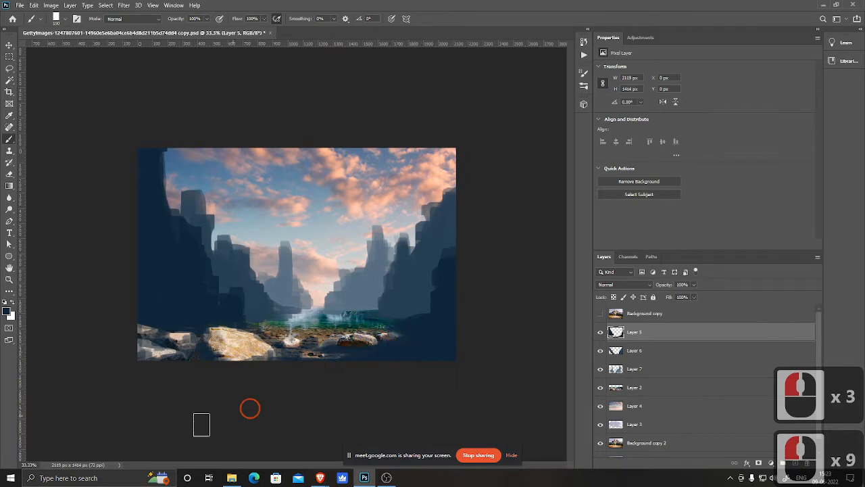
click(280, 363)
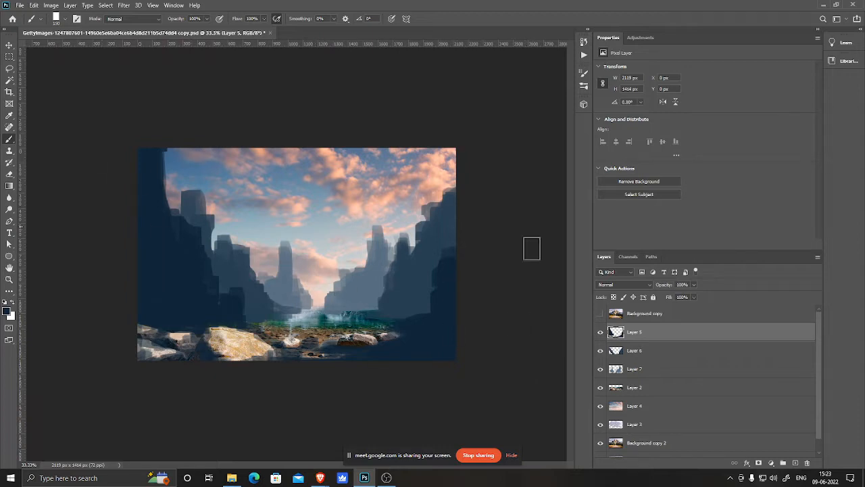
Step: Move the cloud sky layer, Layer 4, left and stretch it wider so it covers the right edge
click(649, 410)
key(v)
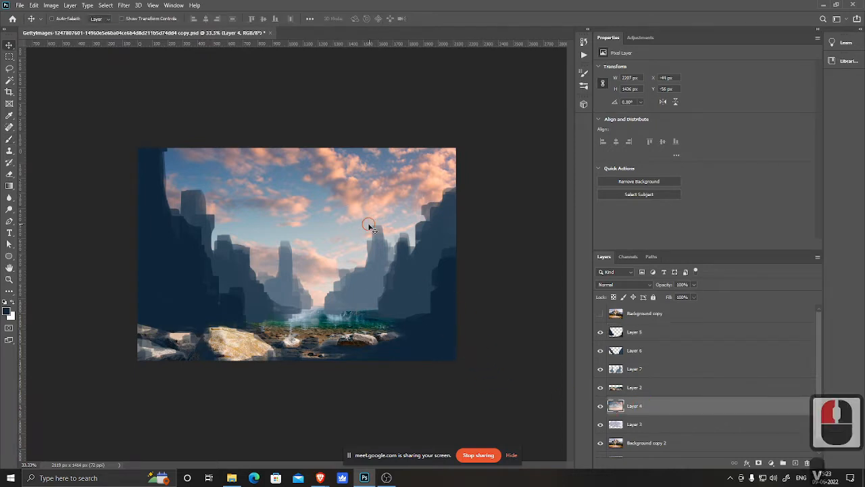
drag(368, 225, 349, 225)
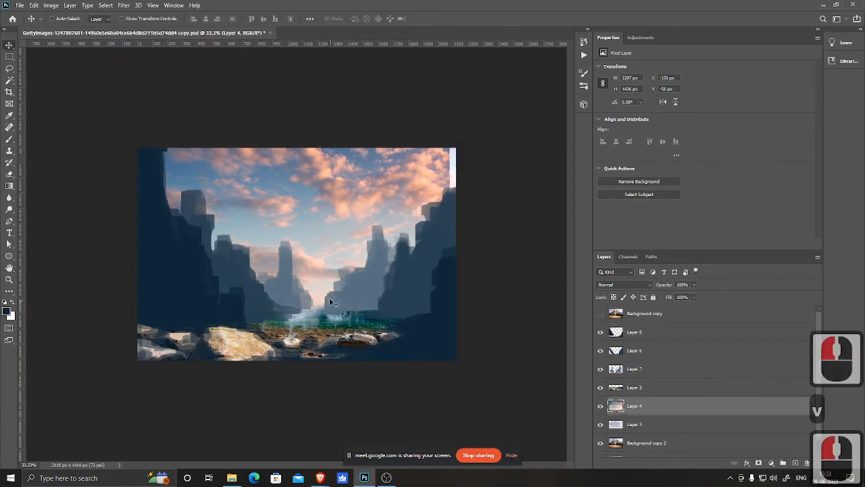
key(ctrl+t)
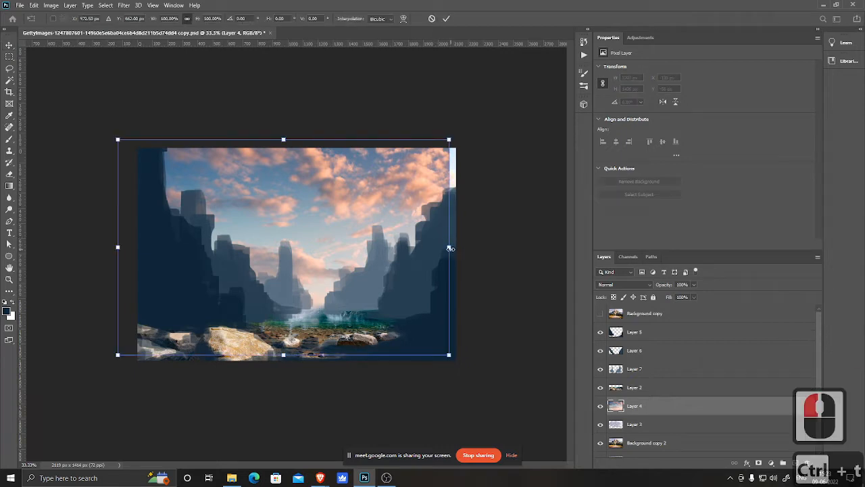
drag(450, 249, 475, 247)
drag(327, 293, 311, 288)
double_click(311, 288)
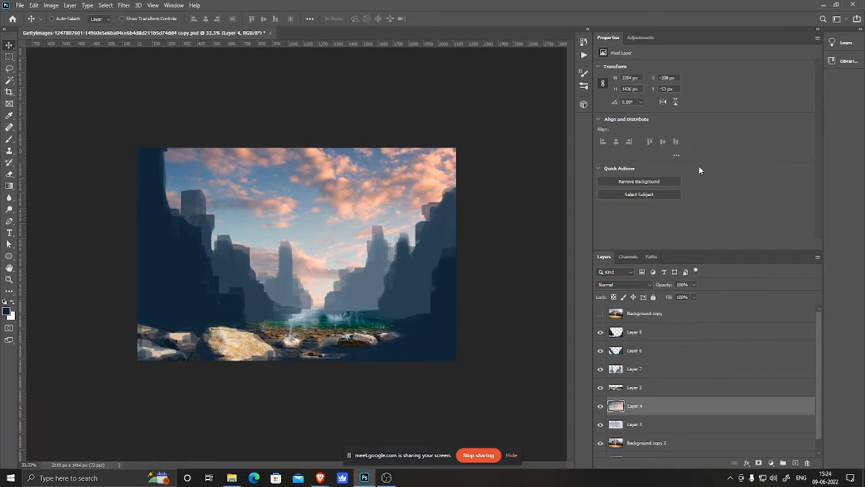
Step: Lasso the mountain peaks and trees in the Background copy photo, copy them to a new layer, and hide the photo
click(600, 313)
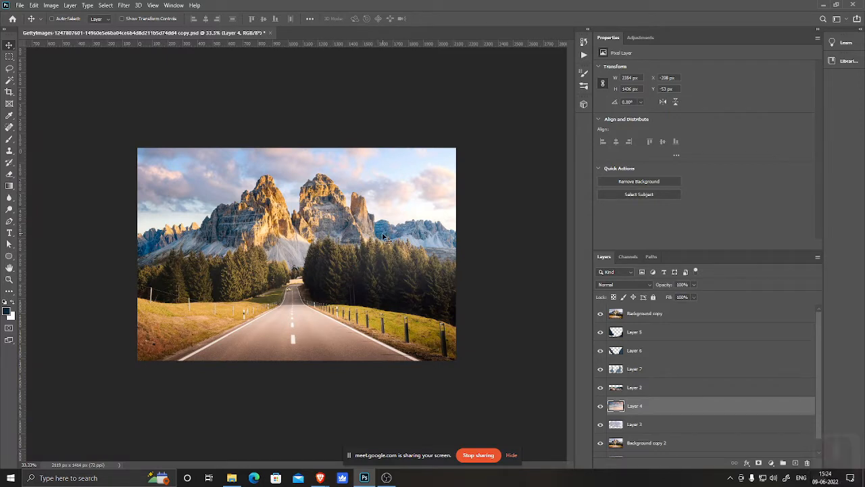
click(600, 314)
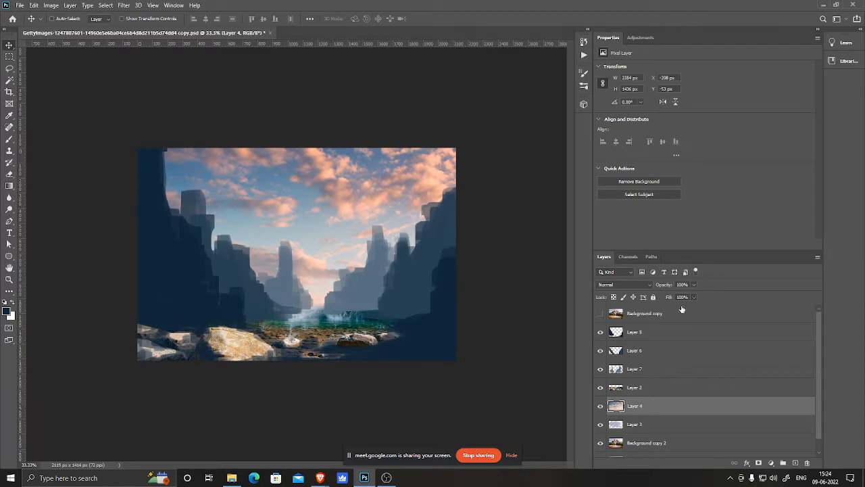
click(600, 313)
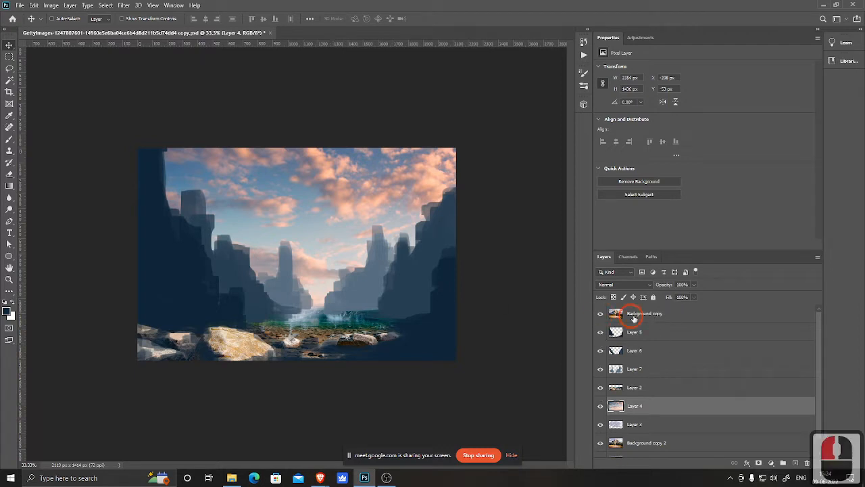
click(645, 314)
key(l)
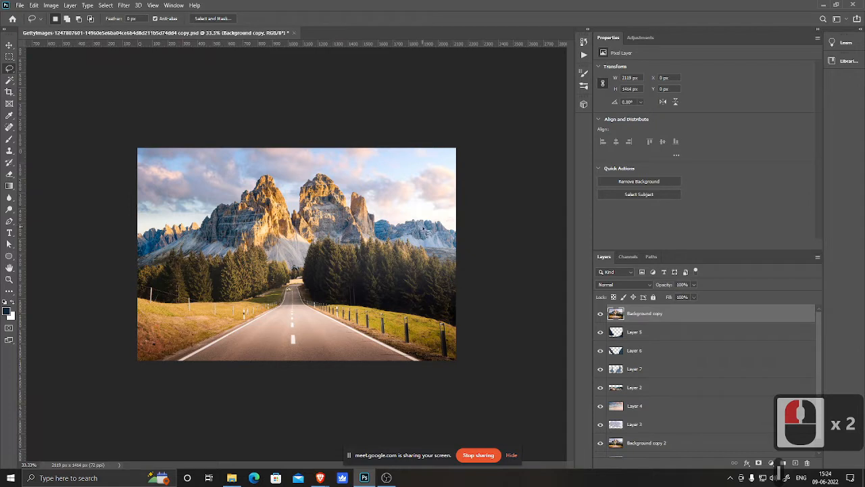
mouse_move(441, 225)
mouse_down()
mouse_move(415, 240)
mouse_move(311, 241)
mouse_move(248, 272)
mouse_up()
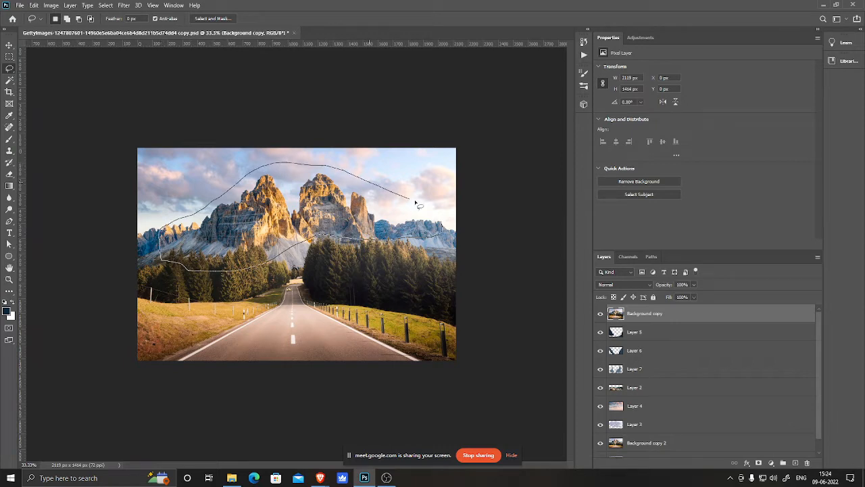
drag(443, 231, 443, 231)
mouse_move(448, 266)
mouse_down()
mouse_move(373, 286)
mouse_move(301, 275)
mouse_up()
drag(169, 277, 171, 244)
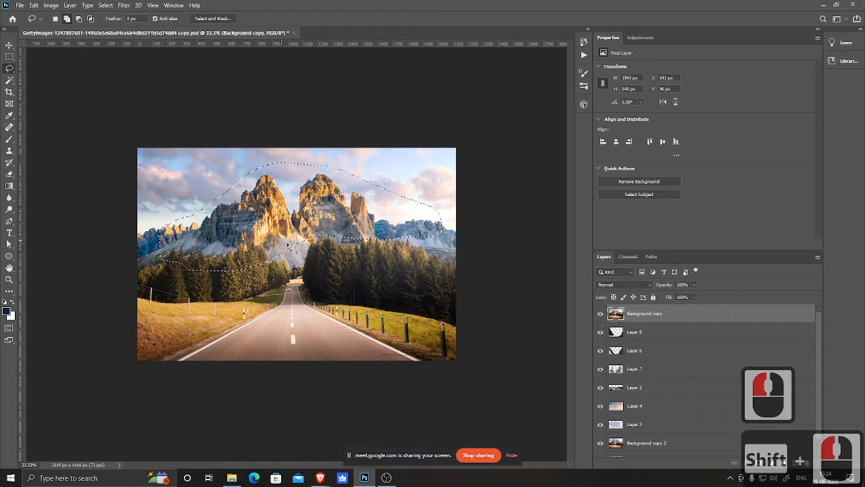
key(ctrl+j)
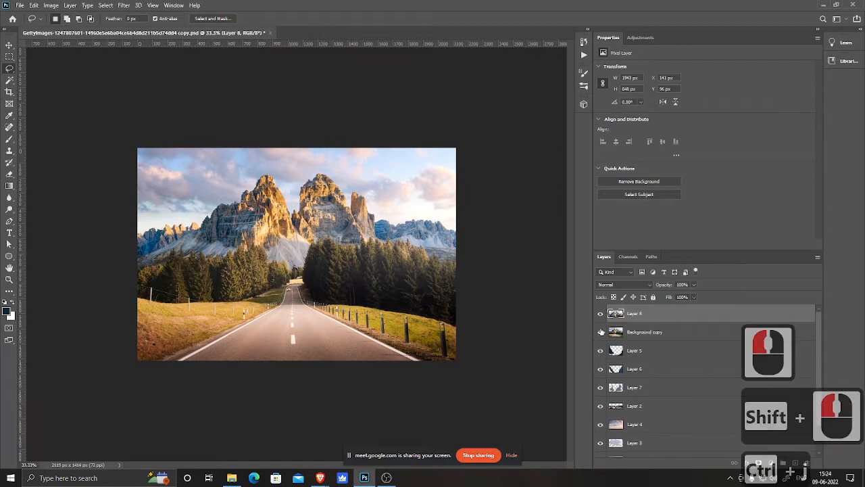
click(600, 332)
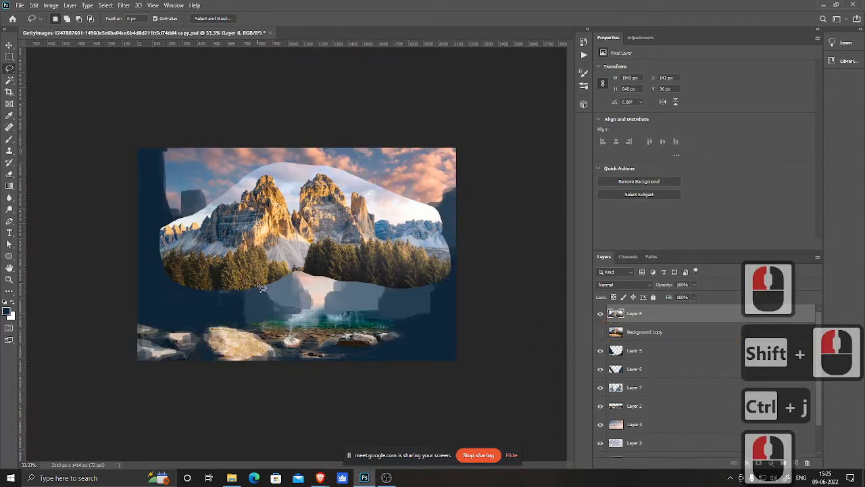
Step: Move the copied mountain layer down above Layer 5 and clip it to that cliff layer
key(v)
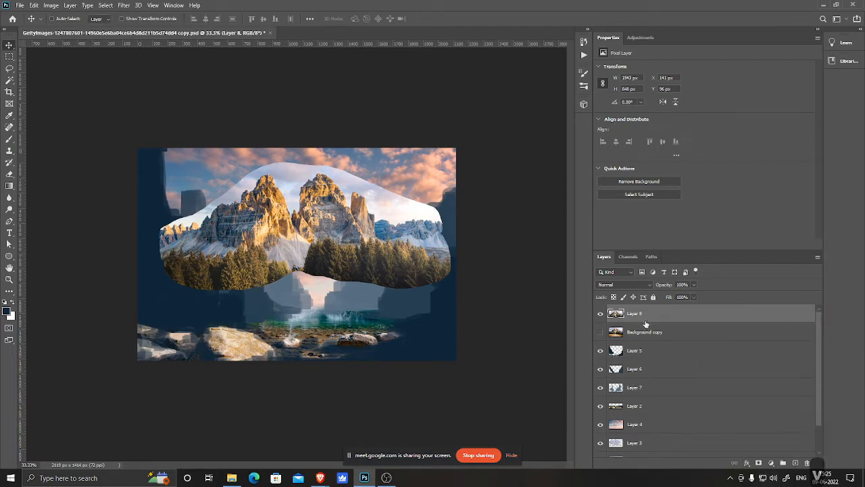
drag(645, 315, 654, 352)
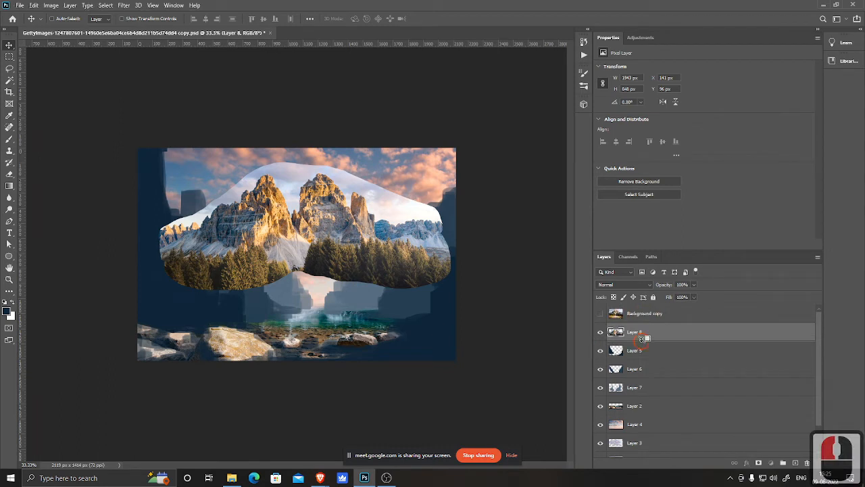
alt+click(641, 338)
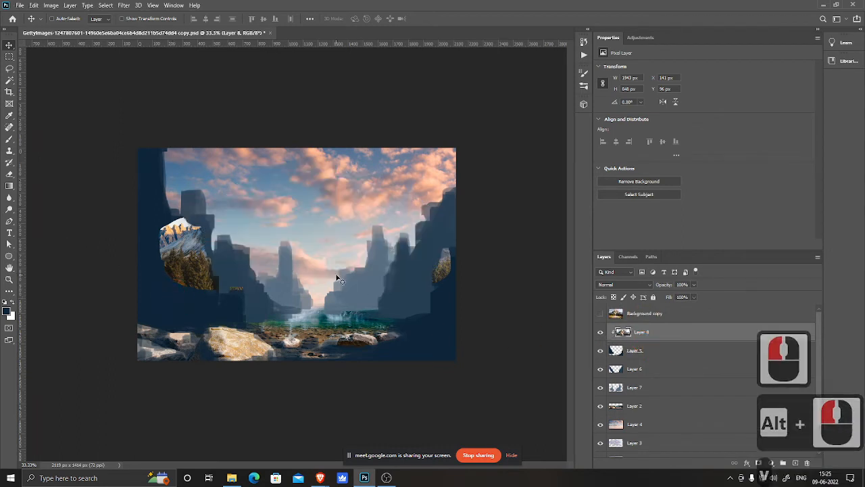
Step: Move and scale up the clipped mountain texture so its rocky face covers the left cliff
drag(337, 277, 194, 278)
drag(198, 297, 202, 242)
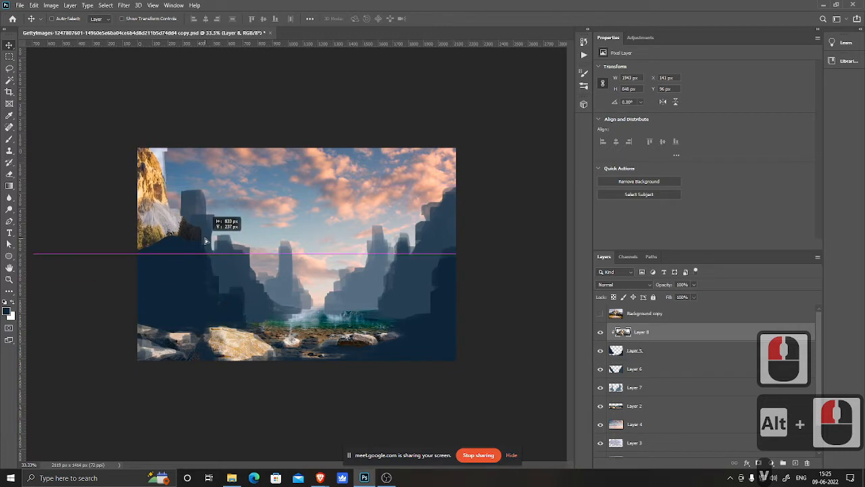
key(v)
key(ctrl+t)
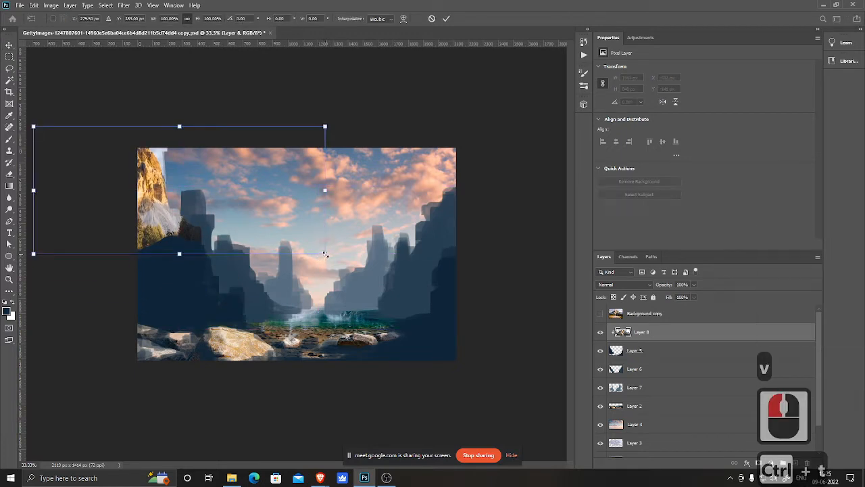
drag(325, 254, 482, 455)
drag(301, 272, 229, 254)
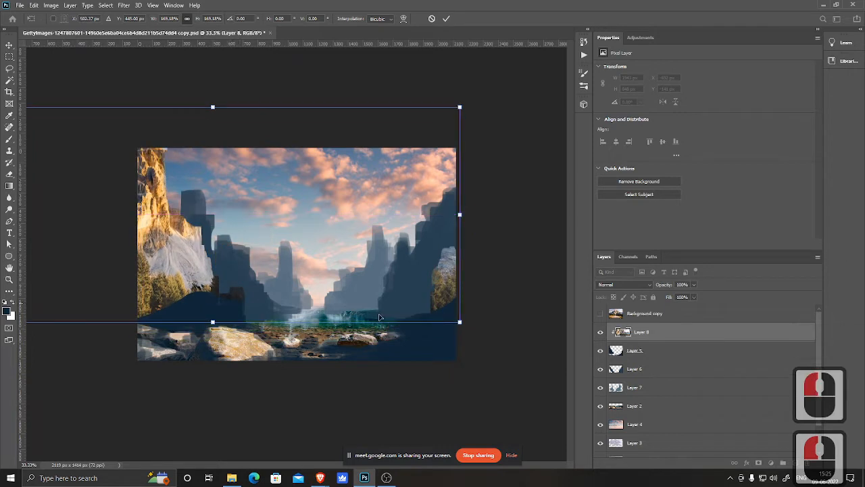
drag(460, 326, 548, 362)
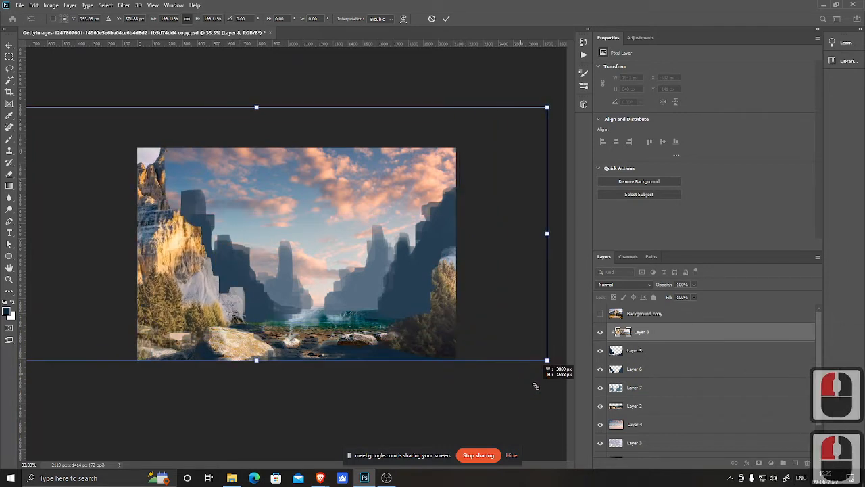
drag(258, 229, 227, 233)
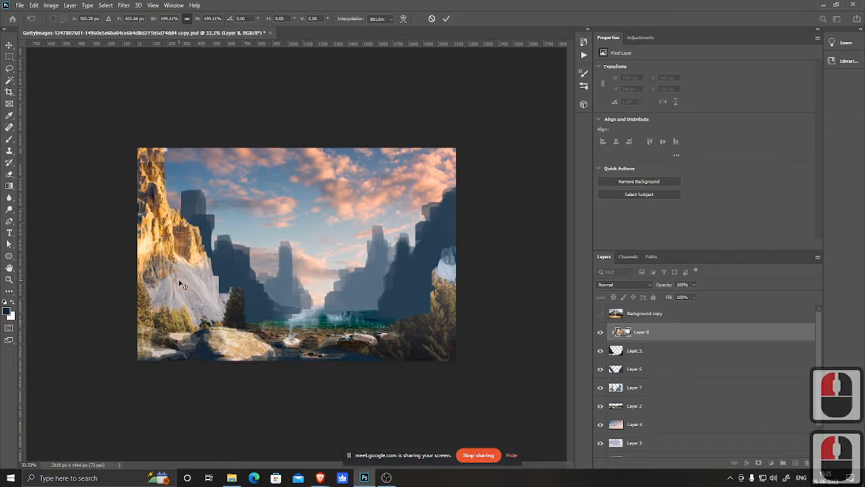
double_click(291, 319)
Step: Duplicate the mountain texture layer, clip the copy to Layer 5, and move it down over the lower cliffs
key(ctrl+j)
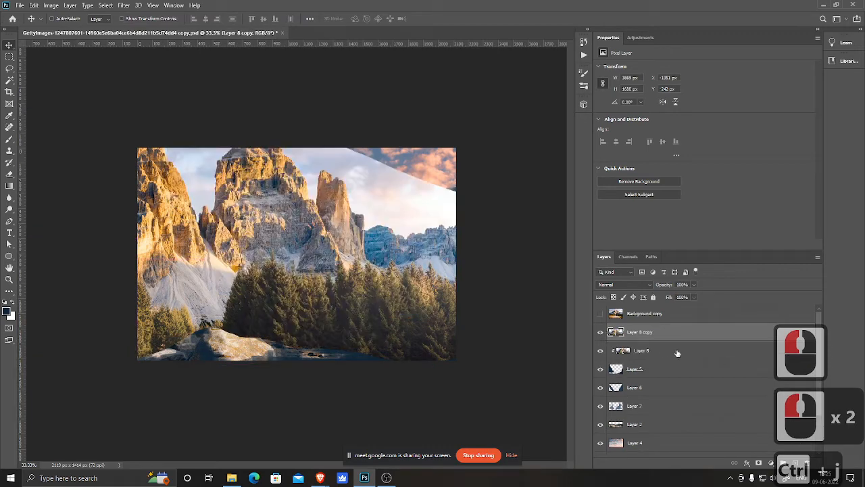
alt+click(668, 342)
key(v)
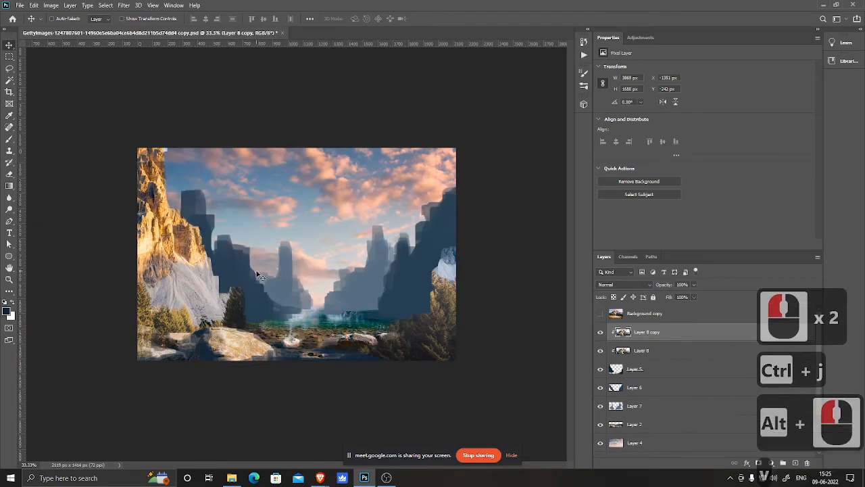
drag(258, 274, 379, 337)
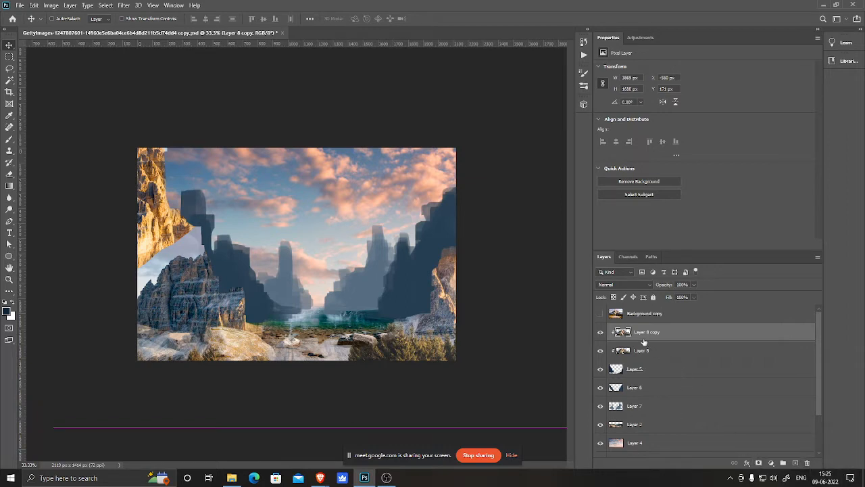
Step: Erase the upper part of the duplicated mountain texture with a large eraser, then merge the copy down into Layer 8
key(e)
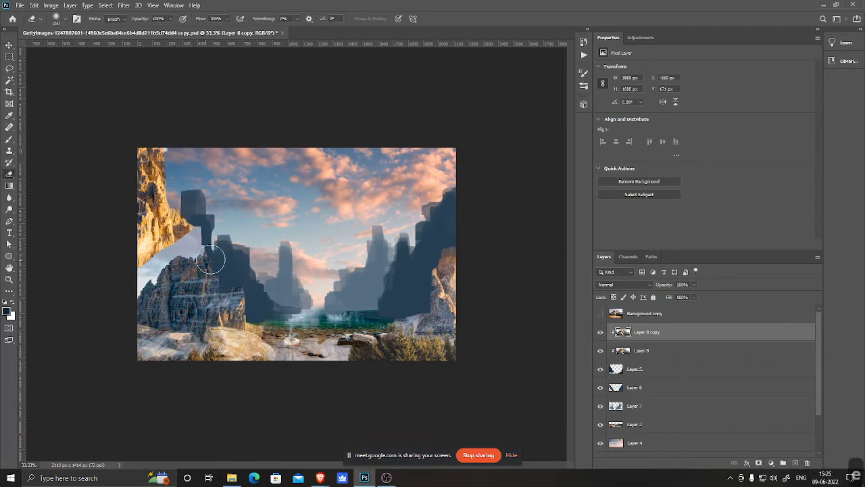
key(bracketright)
key(bracketright)
key(bracketright)
key(bracketright)
key(bracketright)
key(bracketright)
key(bracketright)
key(bracketright)
key(bracketright)
key(bracketright)
key(bracketright)
key(bracketright)
key(bracketright)
key(bracketleft)
key(bracketleft)
key(bracketleft)
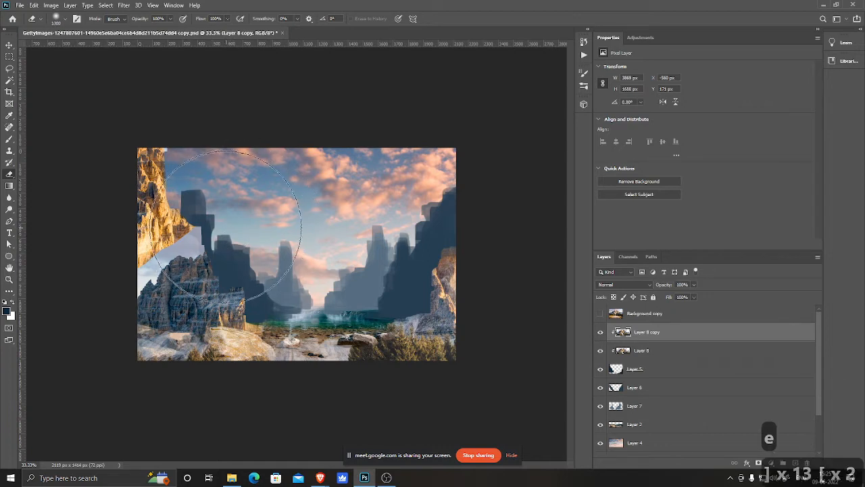
mouse_move(208, 225)
mouse_down()
mouse_move(164, 290)
mouse_move(207, 309)
mouse_move(144, 344)
mouse_move(214, 267)
mouse_move(236, 368)
mouse_move(237, 443)
mouse_up()
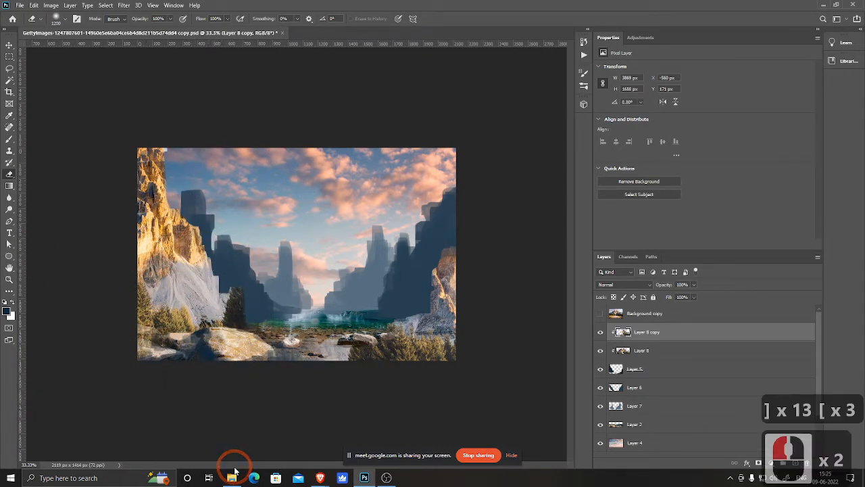
key(ctrl+e)
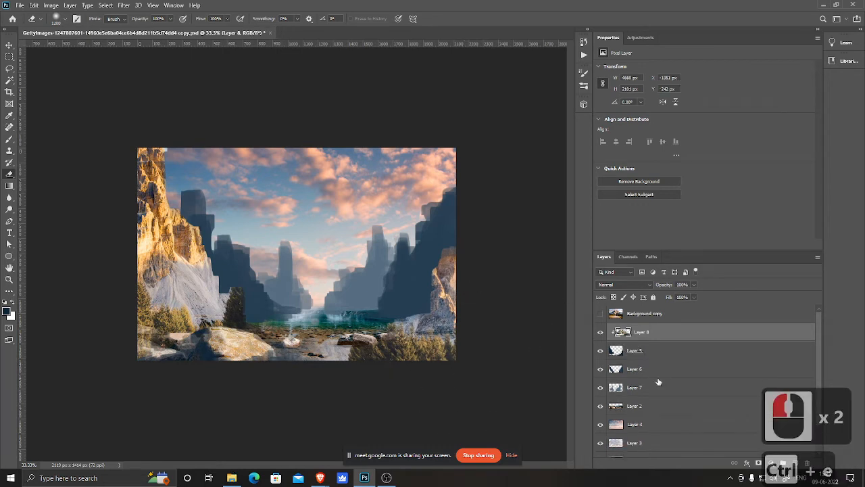
Step: Add a layer mask to Layer 8 and fill it with black to hide the whole texture
click(759, 463)
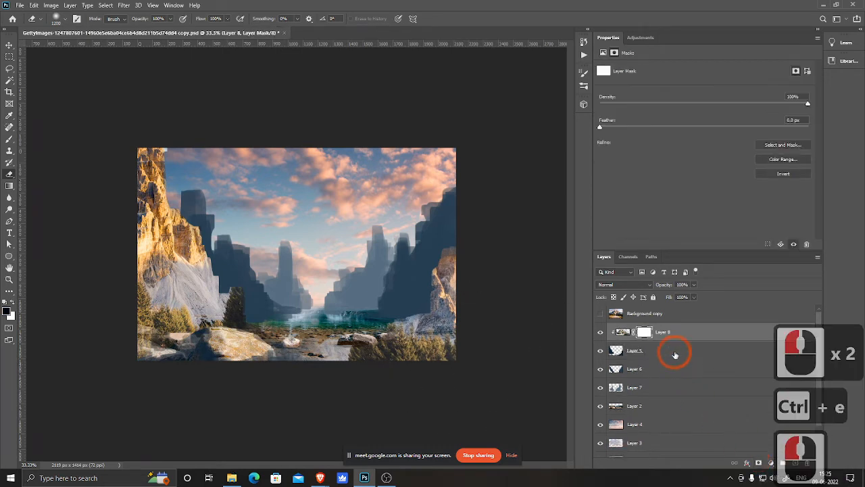
key(ctrl+Delete)
key(alt+Delete)
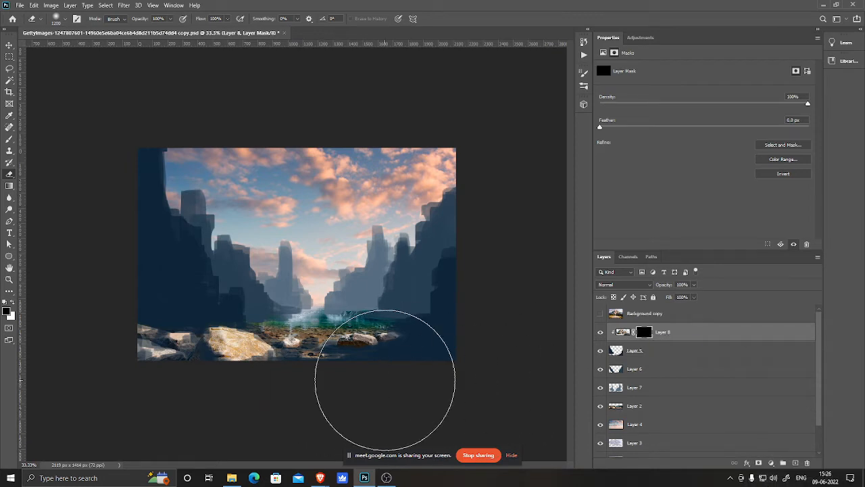
Step: Paint white into Layer 8's mask with the Guardian brush at 30% opacity and 100% flow to reveal rock on the left cliff
key(b)
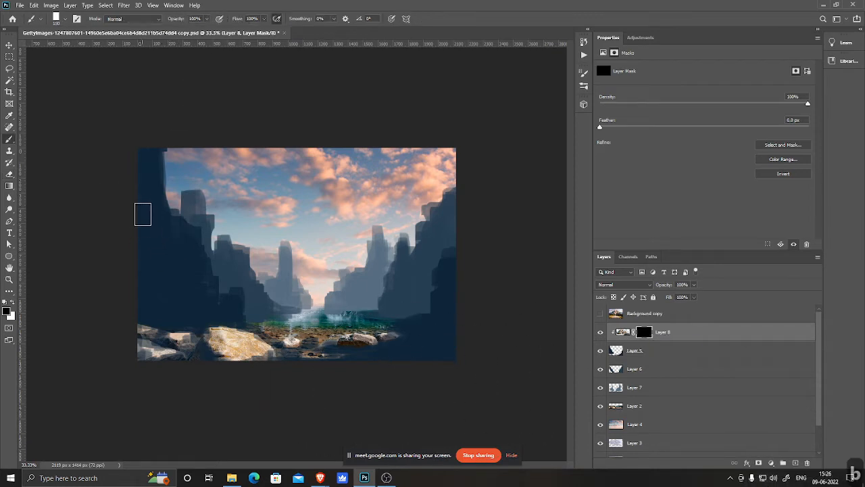
right_click(229, 229)
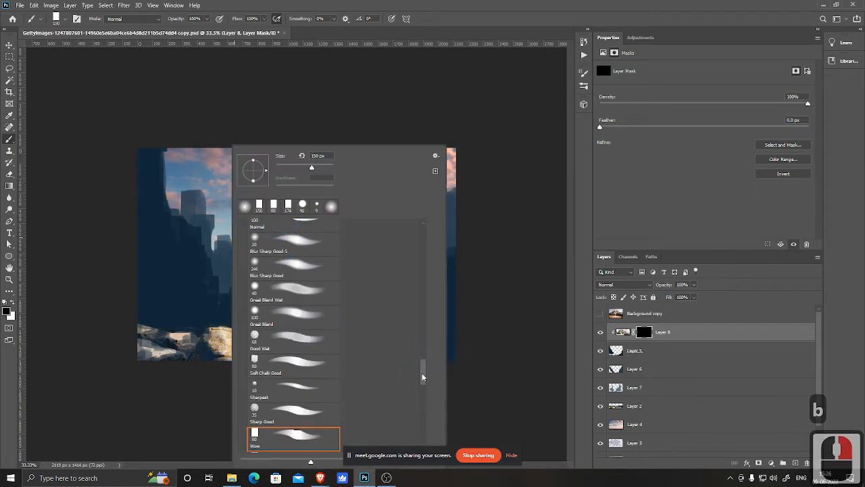
drag(422, 376, 422, 397)
click(278, 400)
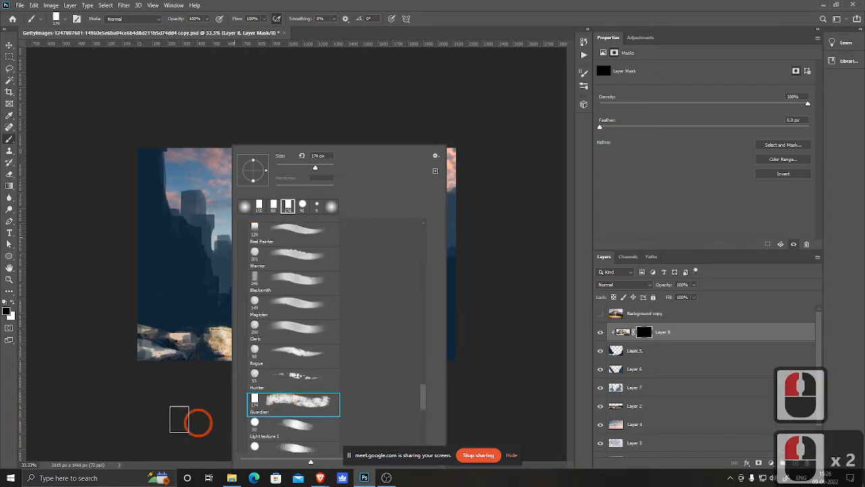
click(152, 415)
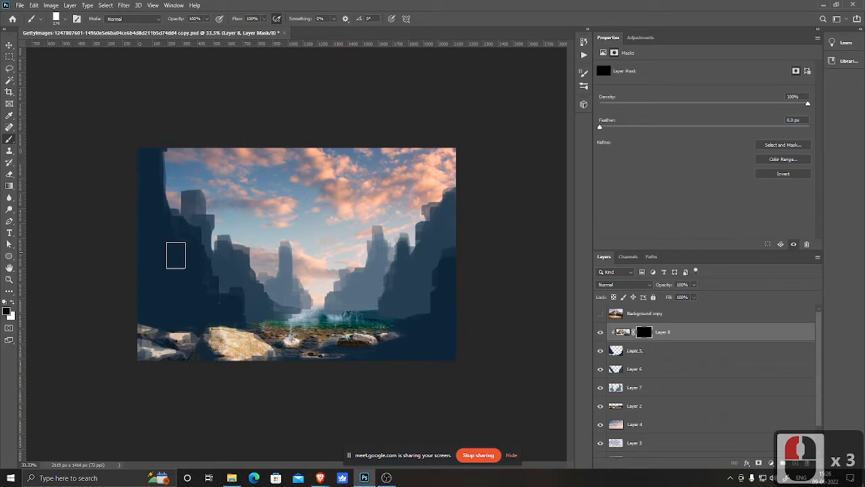
key(3)
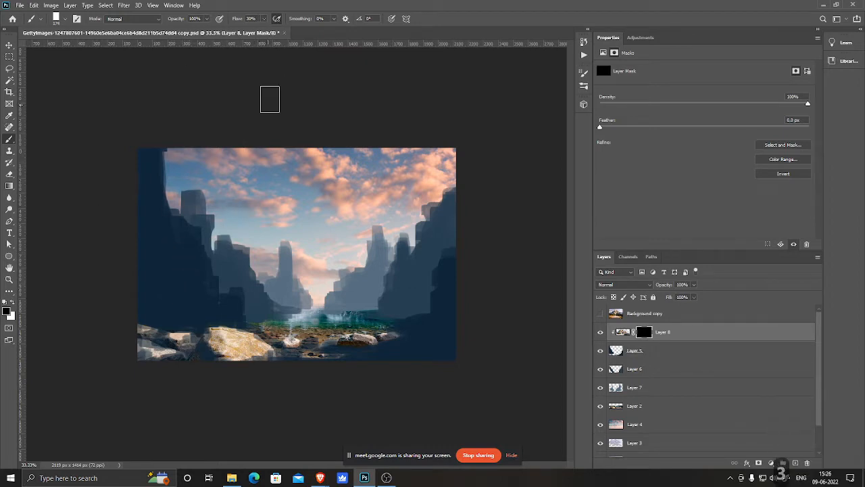
drag(237, 21, 287, 21)
click(276, 21)
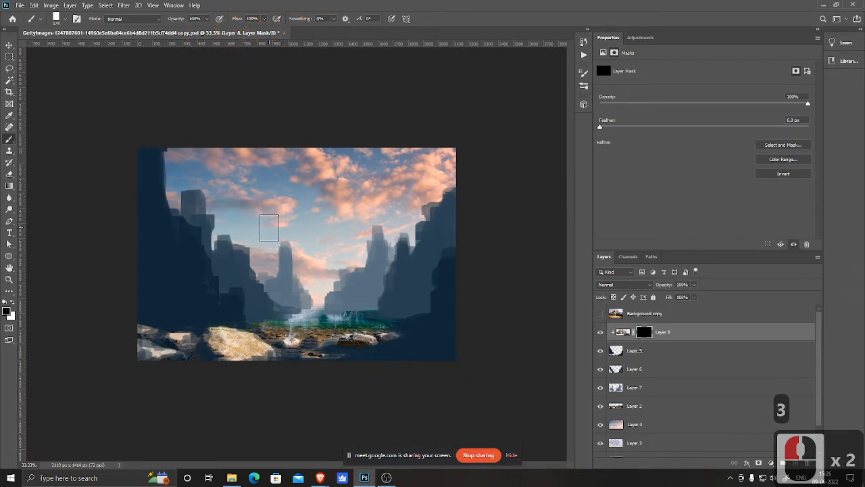
key(5)
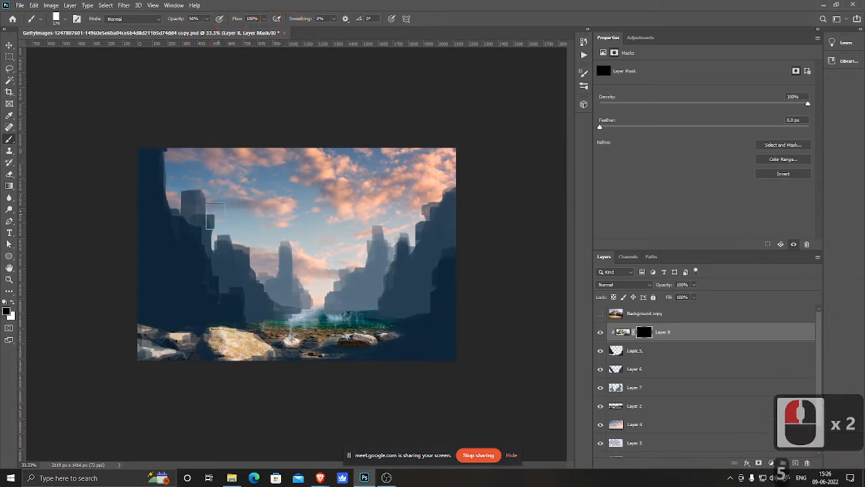
key(3)
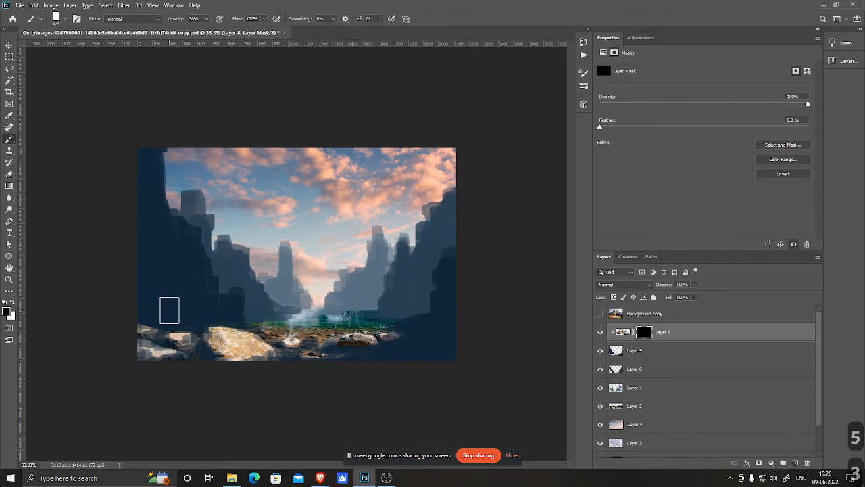
key(x)
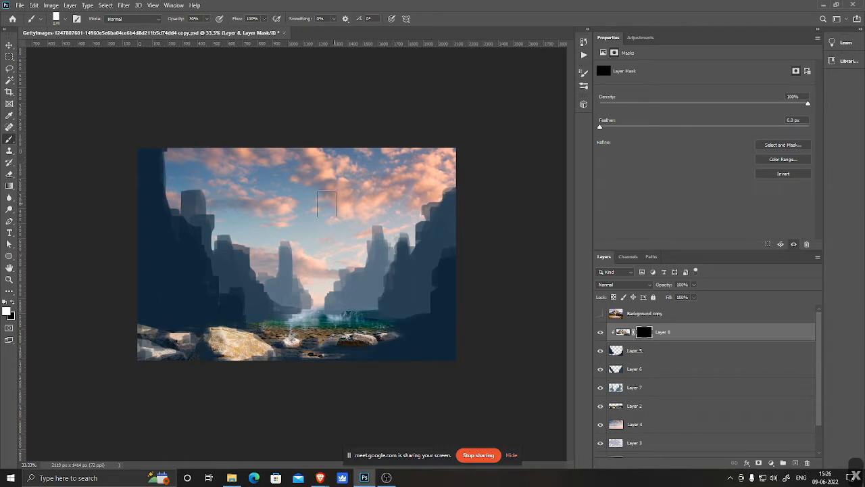
key(x)
key(x)
drag(154, 145, 159, 179)
mouse_move(160, 152)
mouse_down()
mouse_move(161, 177)
mouse_move(170, 150)
mouse_move(156, 161)
mouse_move(147, 154)
mouse_move(164, 195)
mouse_move(162, 181)
mouse_move(158, 217)
mouse_up()
click(163, 166)
key(bracketleft)
key(bracketleft)
key(bracketleft)
key(bracketleft)
click(141, 156)
key(bracketright)
click(149, 162)
key(3)
drag(155, 192, 159, 219)
mouse_move(163, 214)
mouse_down()
mouse_move(167, 223)
mouse_move(164, 212)
mouse_move(174, 208)
mouse_move(161, 201)
mouse_move(167, 188)
mouse_move(170, 227)
mouse_up()
Step: Keep revealing the left cliff's rock face on the mask with softer 20% and 10% opacity strokes
key(2)
drag(150, 192, 152, 215)
drag(147, 206, 163, 263)
mouse_move(166, 259)
mouse_down()
mouse_move(171, 228)
mouse_move(197, 229)
mouse_move(181, 228)
mouse_move(202, 255)
mouse_up()
drag(200, 265, 167, 244)
mouse_move(236, 265)
mouse_down()
mouse_move(202, 247)
mouse_move(199, 231)
mouse_move(207, 264)
mouse_move(195, 228)
mouse_move(197, 245)
mouse_up()
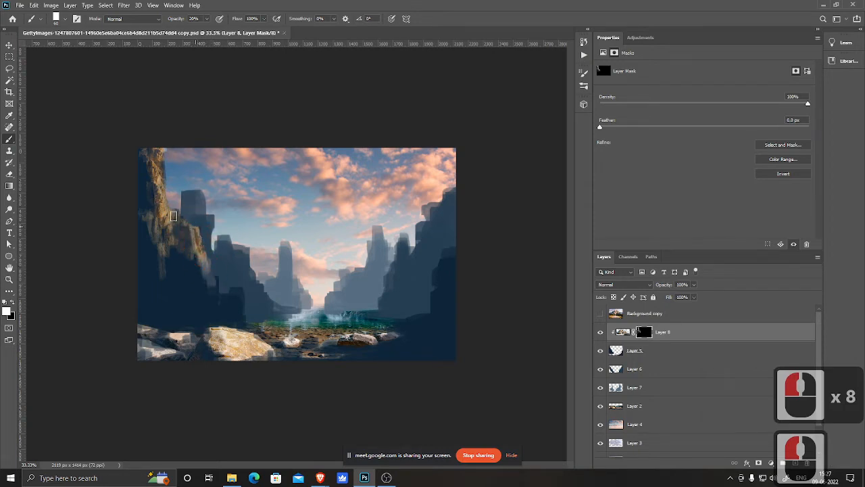
drag(173, 216, 195, 247)
mouse_move(194, 248)
mouse_down()
mouse_move(200, 221)
mouse_move(217, 276)
mouse_move(212, 299)
mouse_move(238, 296)
mouse_move(228, 293)
mouse_move(228, 302)
mouse_move(236, 287)
mouse_move(245, 311)
mouse_move(238, 317)
mouse_move(231, 294)
mouse_move(223, 314)
mouse_move(197, 273)
mouse_move(186, 279)
mouse_move(181, 268)
mouse_move(171, 292)
mouse_move(164, 274)
mouse_move(196, 277)
mouse_move(179, 262)
mouse_move(196, 283)
mouse_move(177, 261)
mouse_move(189, 278)
mouse_move(182, 254)
mouse_move(207, 253)
mouse_move(194, 279)
mouse_move(224, 304)
mouse_move(232, 293)
mouse_move(213, 306)
mouse_move(221, 322)
mouse_move(196, 287)
mouse_move(171, 301)
mouse_move(153, 240)
mouse_move(151, 278)
mouse_move(139, 197)
mouse_move(189, 224)
mouse_move(158, 183)
mouse_move(140, 205)
mouse_move(140, 158)
mouse_up()
key(1)
mouse_move(140, 159)
mouse_down()
mouse_move(153, 258)
mouse_move(154, 278)
mouse_move(144, 280)
mouse_move(167, 284)
mouse_move(176, 306)
mouse_move(194, 320)
mouse_move(205, 318)
mouse_move(200, 309)
mouse_move(167, 290)
mouse_move(178, 312)
mouse_move(153, 285)
mouse_move(217, 315)
mouse_move(235, 304)
mouse_up()
mouse_move(147, 198)
mouse_down()
mouse_move(160, 154)
mouse_move(163, 234)
mouse_move(189, 218)
mouse_up()
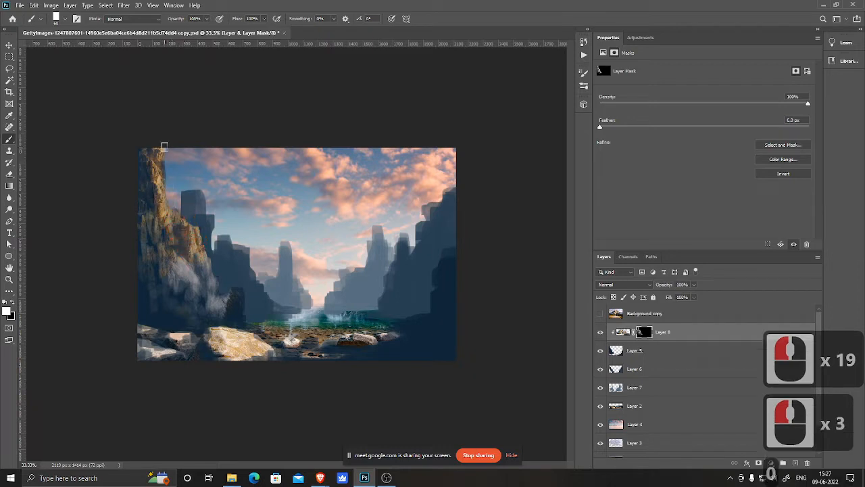
Step: Paint the mask at 100% opacity with a smaller brush to reveal the sunlit upper rock of the left cliff
key(0)
mouse_move(167, 150)
mouse_down()
mouse_move(158, 151)
mouse_move(166, 183)
mouse_up()
click(159, 165)
click(161, 177)
click(165, 193)
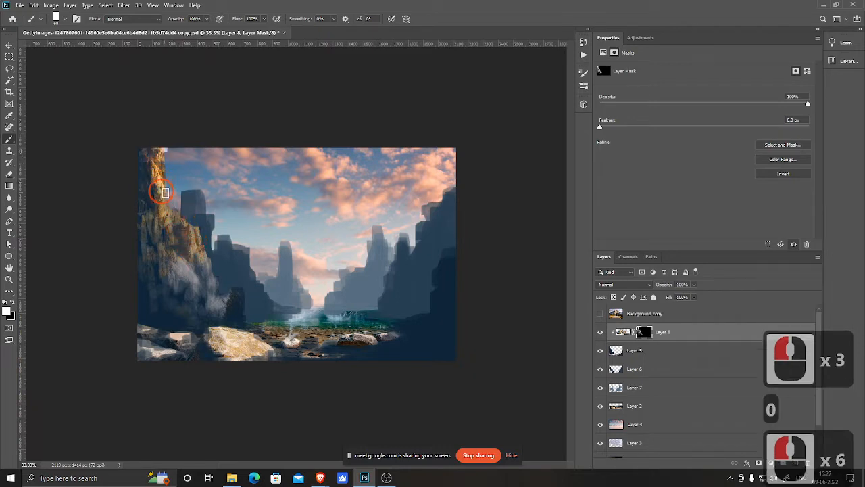
key(bracketleft)
key(bracketleft)
key(bracketleft)
click(159, 174)
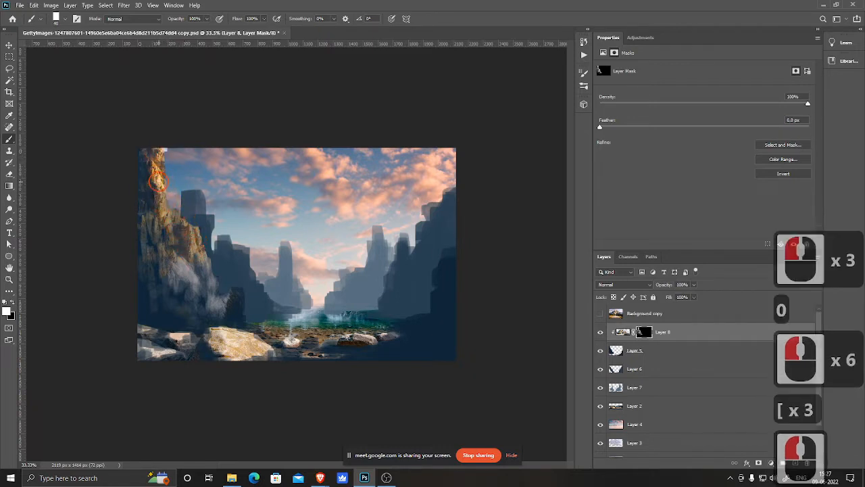
click(153, 153)
mouse_move(155, 151)
mouse_down()
mouse_move(164, 215)
mouse_move(185, 226)
mouse_move(192, 244)
mouse_up()
click(177, 216)
click(179, 214)
click(181, 226)
mouse_move(157, 207)
mouse_down()
mouse_move(171, 229)
mouse_move(151, 220)
mouse_up()
mouse_move(211, 252)
mouse_down()
mouse_move(208, 241)
mouse_move(197, 248)
mouse_up()
click(194, 244)
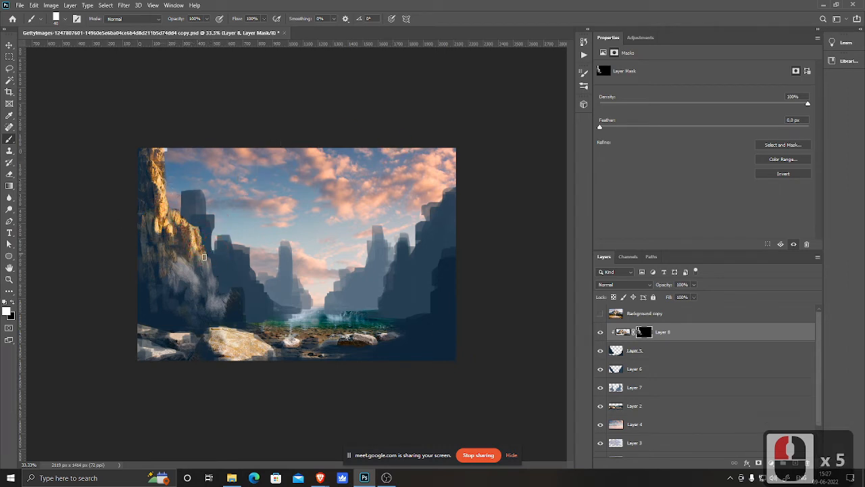
mouse_move(201, 245)
mouse_down()
mouse_move(179, 218)
mouse_move(195, 240)
mouse_up()
drag(194, 236, 192, 231)
drag(192, 224, 208, 261)
drag(210, 262, 228, 290)
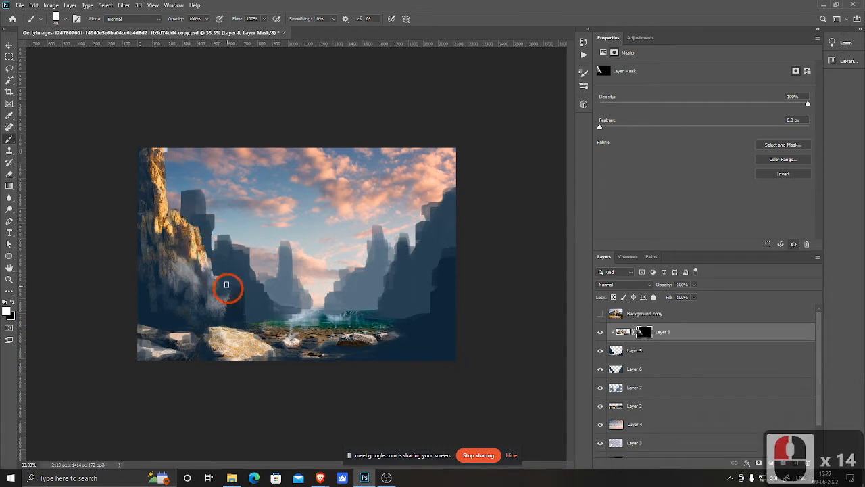
drag(174, 224, 175, 238)
drag(154, 190, 153, 201)
drag(155, 233, 182, 244)
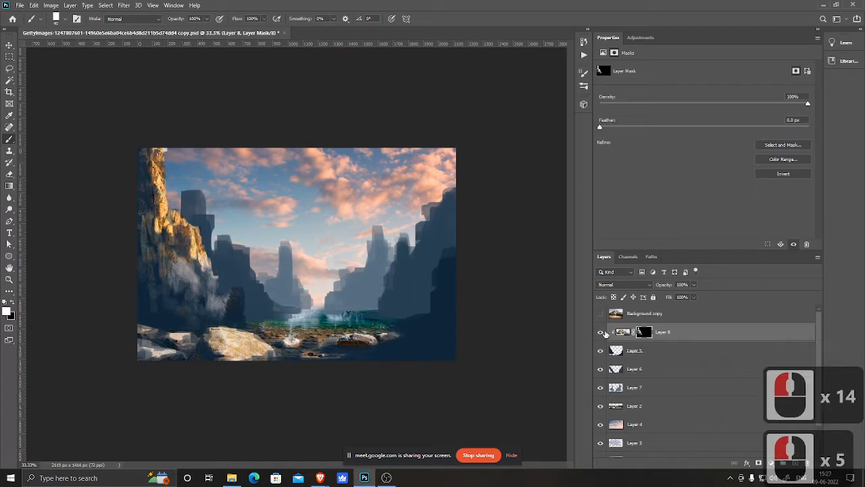
Step: Blend the cliff's lower edge into the painted cliff with 10% opacity dabs on the mask
click(601, 333)
click(601, 333)
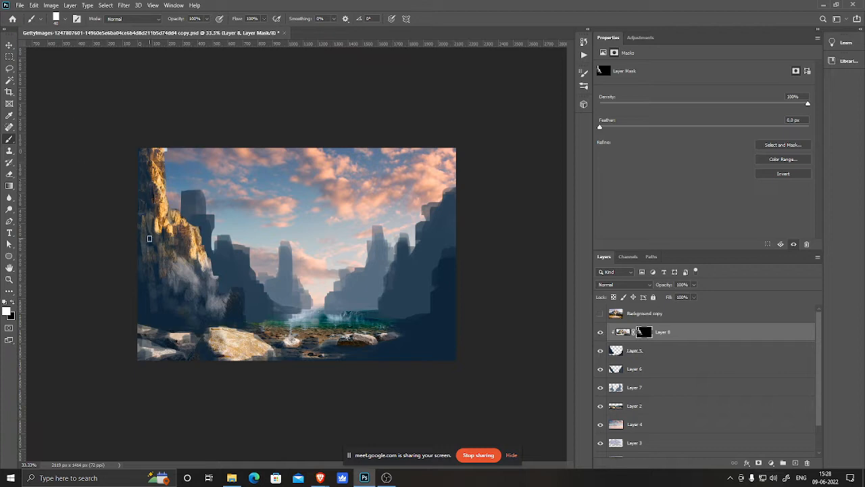
click(152, 241)
key(1)
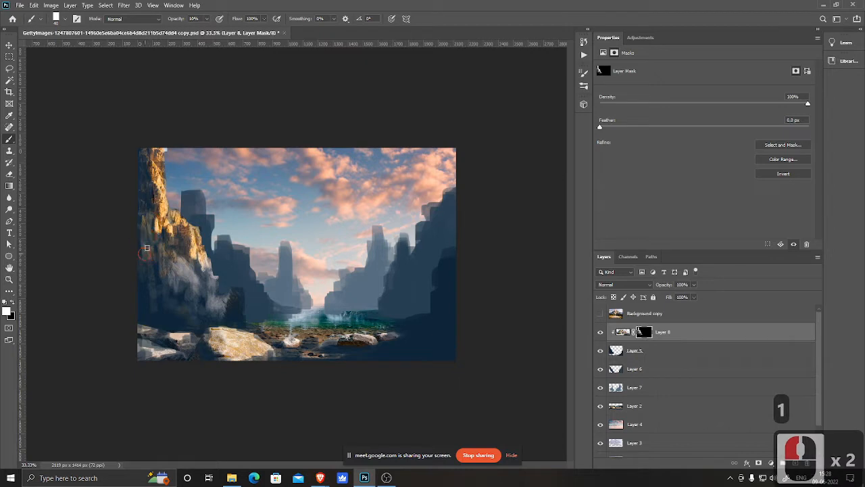
click(142, 243)
click(150, 256)
click(160, 267)
click(168, 280)
click(177, 288)
click(184, 295)
click(193, 301)
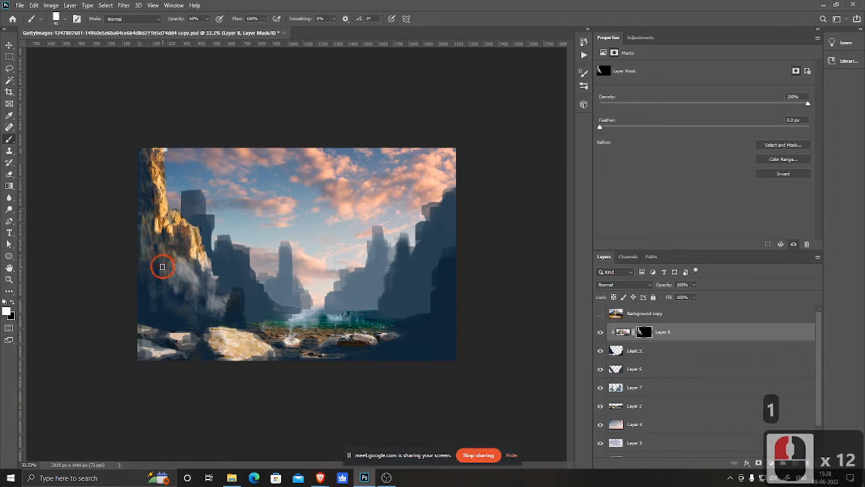
click(170, 230)
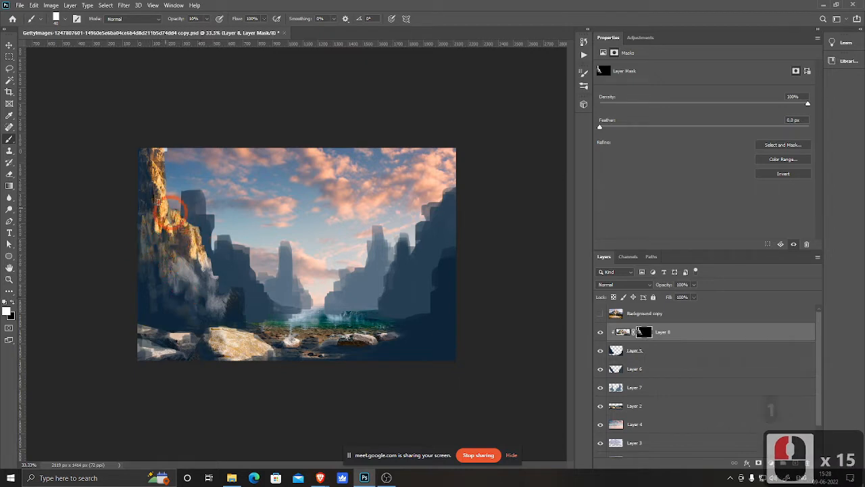
Step: Select Layer 8's pixels and clone rock texture along the left cliff's top edge with the Clone Stamp sampling Current Layer
click(625, 333)
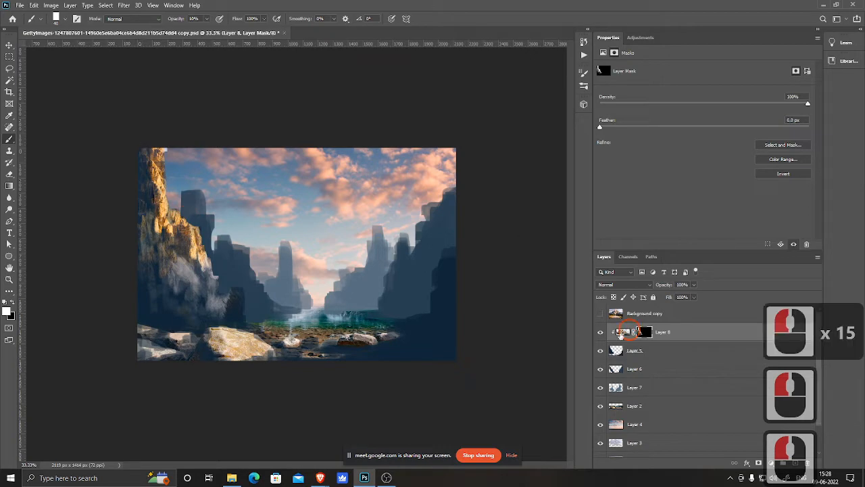
ctrl+click(96, 218)
ctrl+click(139, 217)
drag(142, 218, 577, 346)
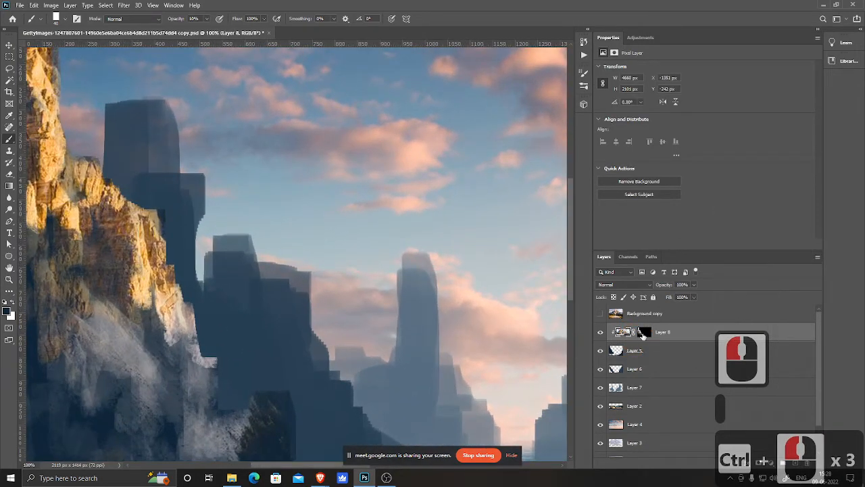
key(space)
drag(142, 262, 284, 323)
key(s)
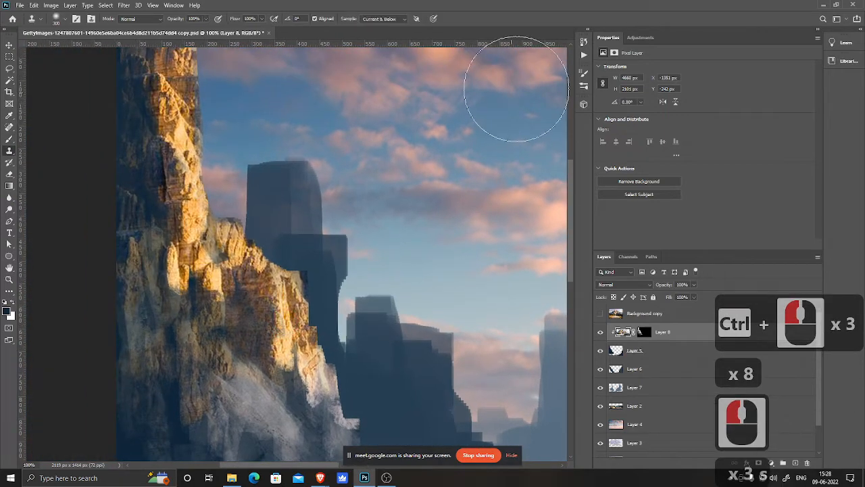
click(382, 19)
click(381, 32)
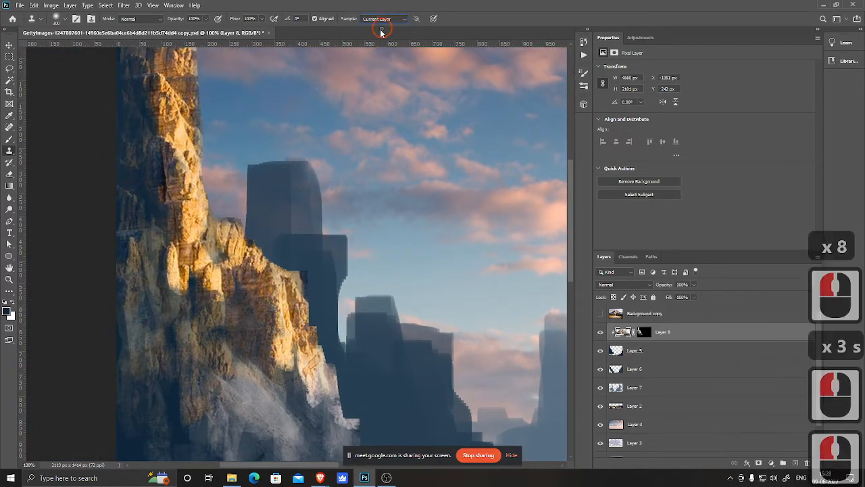
key(space)
drag(135, 173, 132, 174)
key(bracketleft)
key(bracketleft)
key(bracketleft)
key(bracketleft)
key(bracketleft)
key(bracketleft)
key(bracketleft)
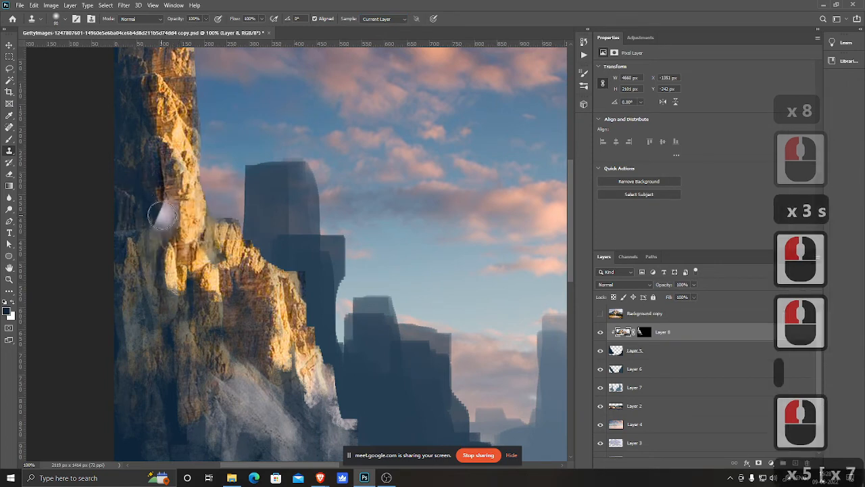
key(bracketleft)
key(bracketleft)
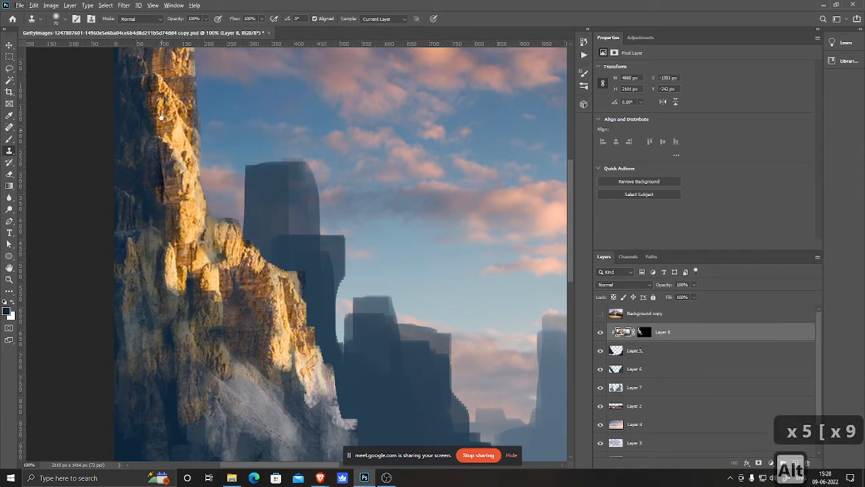
key(space)
drag(149, 99, 116, 229)
alt+click(139, 222)
mouse_move(158, 170)
mouse_down()
mouse_move(168, 156)
mouse_move(174, 184)
mouse_up()
alt+click(142, 257)
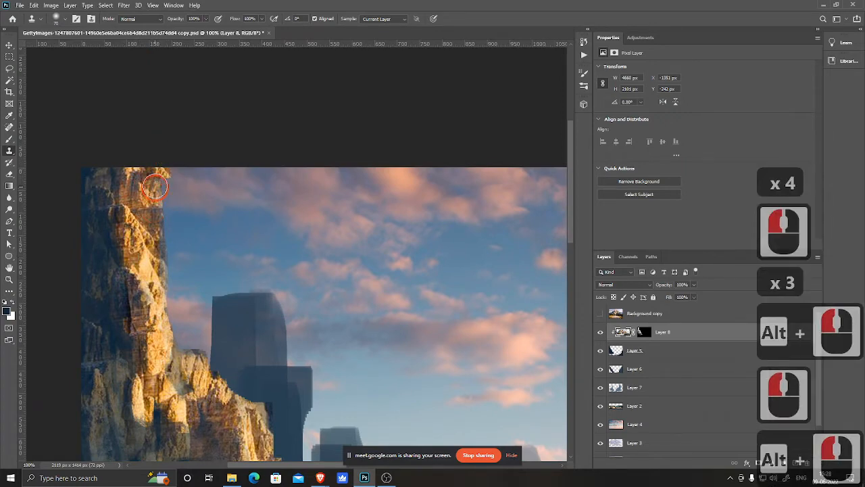
click(159, 236)
click(159, 237)
drag(159, 239, 207, 284)
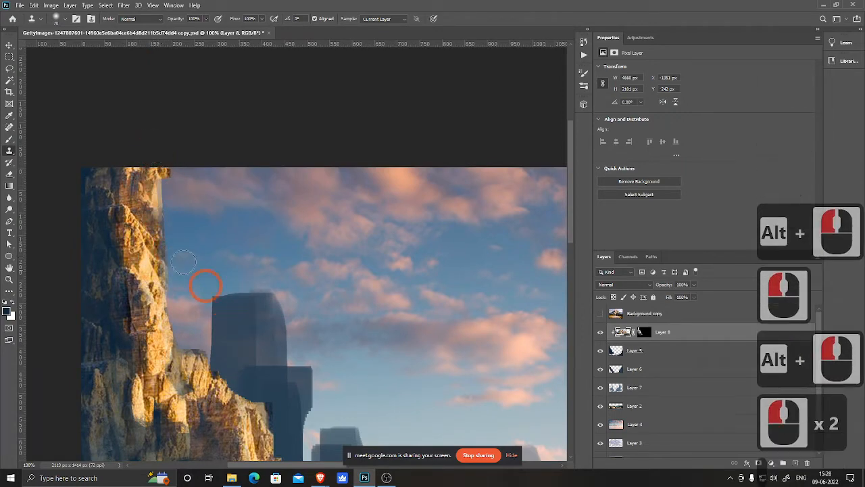
Step: Keep cloning rock over the left cliff's sky-facing edge and sunlit face, resampling nearby texture
alt+click(140, 237)
drag(161, 199, 172, 227)
alt+click(143, 196)
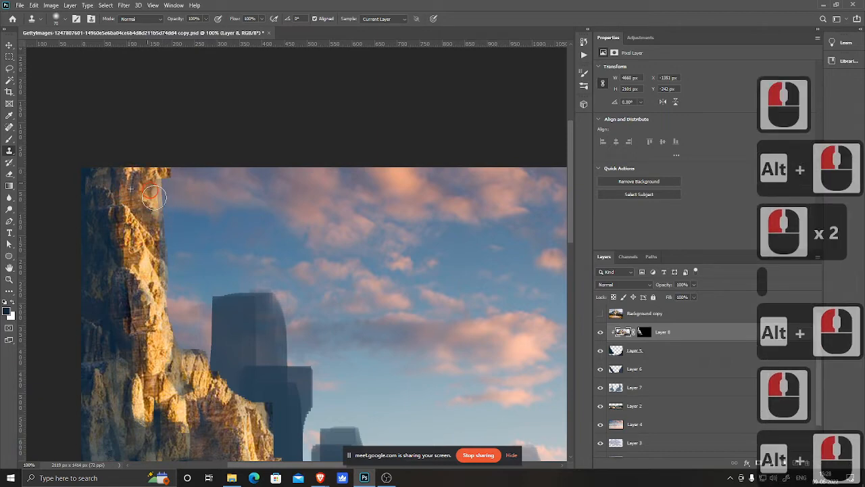
click(125, 181)
drag(190, 308, 125, 187)
alt+click(168, 314)
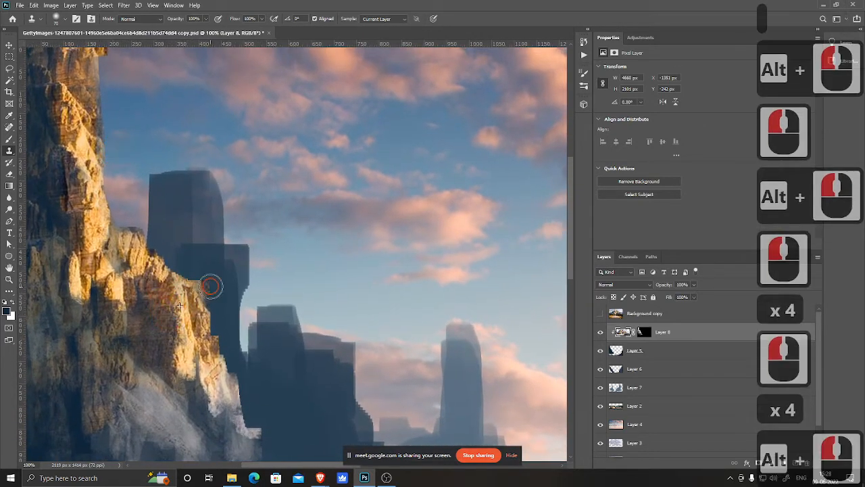
mouse_move(205, 283)
mouse_down()
mouse_move(201, 310)
mouse_move(208, 286)
mouse_move(209, 297)
mouse_move(194, 277)
mouse_up()
alt+click(179, 291)
alt+click(139, 273)
alt+click(132, 281)
mouse_move(137, 238)
mouse_down()
mouse_move(124, 228)
mouse_move(137, 222)
mouse_move(123, 228)
mouse_move(147, 228)
mouse_up()
alt+click(78, 210)
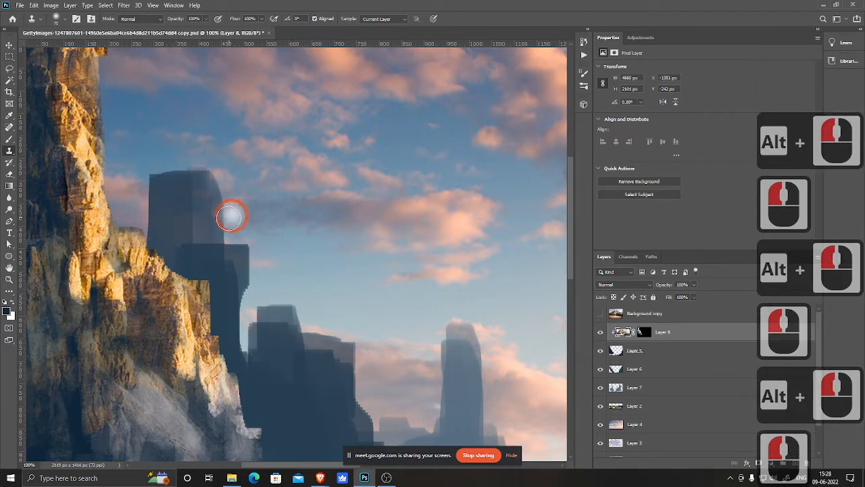
key(ctrl+minus)
key(ctrl+minus)
alt+click(78, 152)
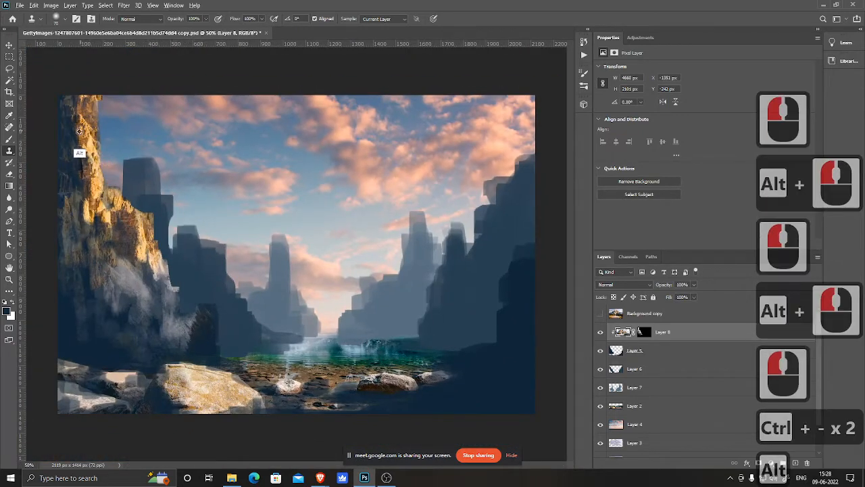
click(87, 194)
click(88, 193)
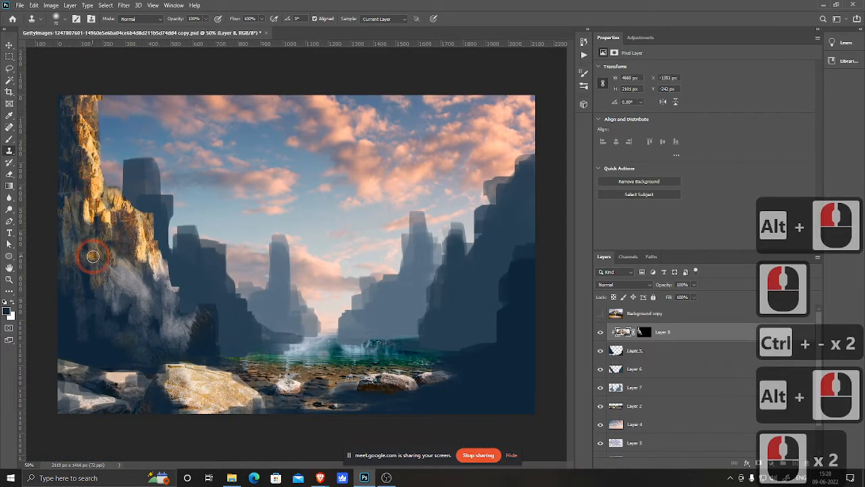
Step: Switch to Layer 8's mask and paint white at 10% opacity to blend the left cliff's upper rock
click(642, 333)
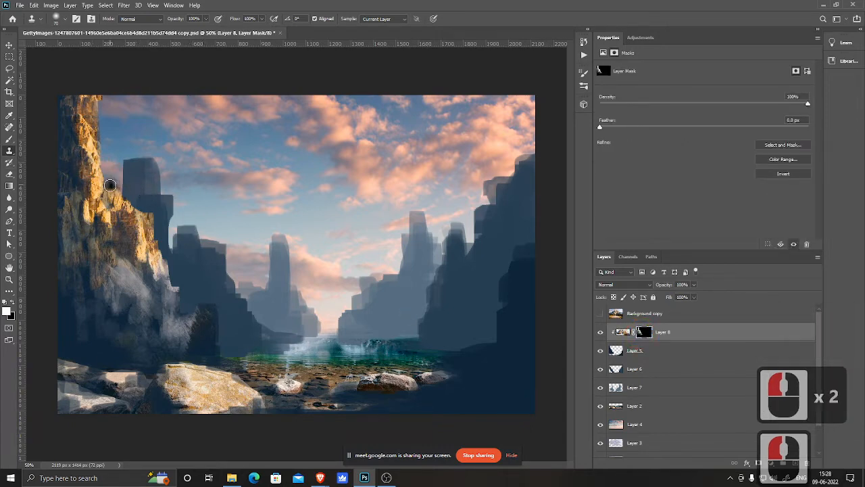
click(155, 193)
key(b)
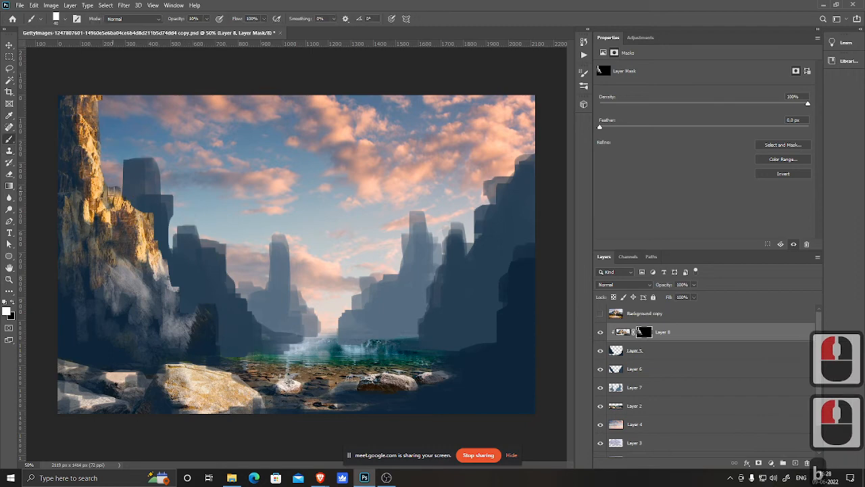
click(119, 189)
click(151, 210)
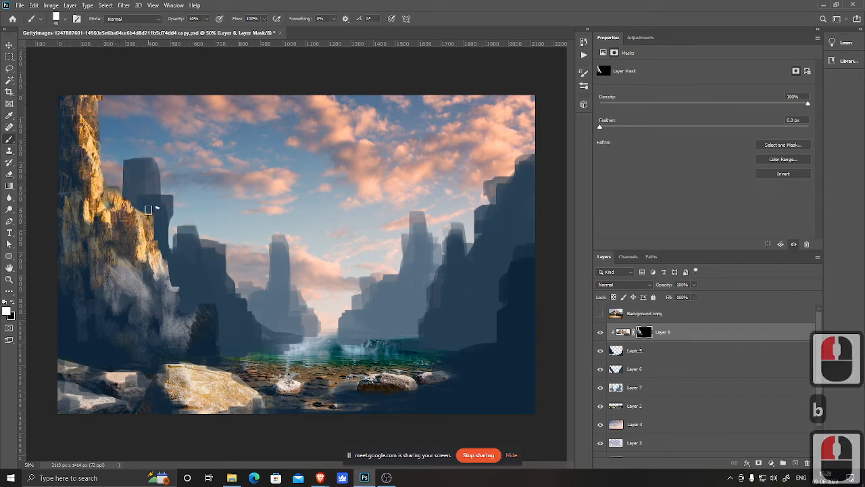
click(151, 212)
mouse_move(157, 233)
mouse_down()
mouse_move(143, 197)
mouse_move(110, 194)
mouse_up()
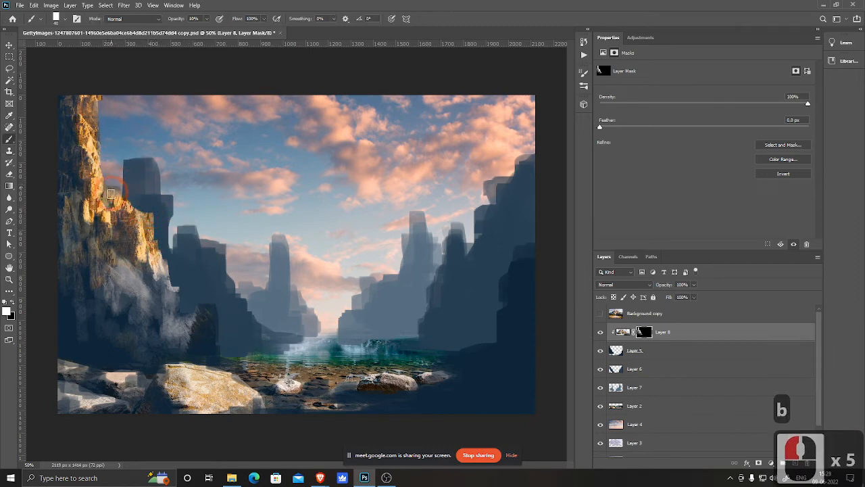
drag(98, 116, 75, 91)
click(114, 44)
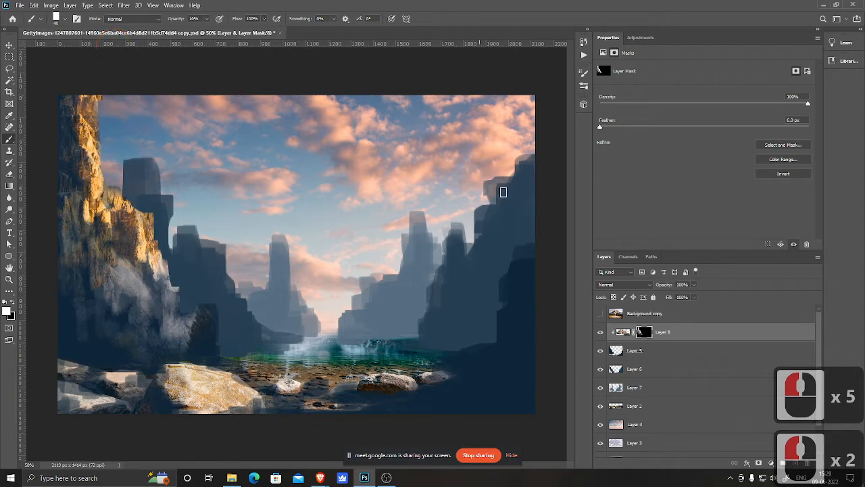
Step: Toggle Layer 8's visibility to compare the cliffs with and without the rock texture
click(600, 332)
click(600, 332)
click(601, 332)
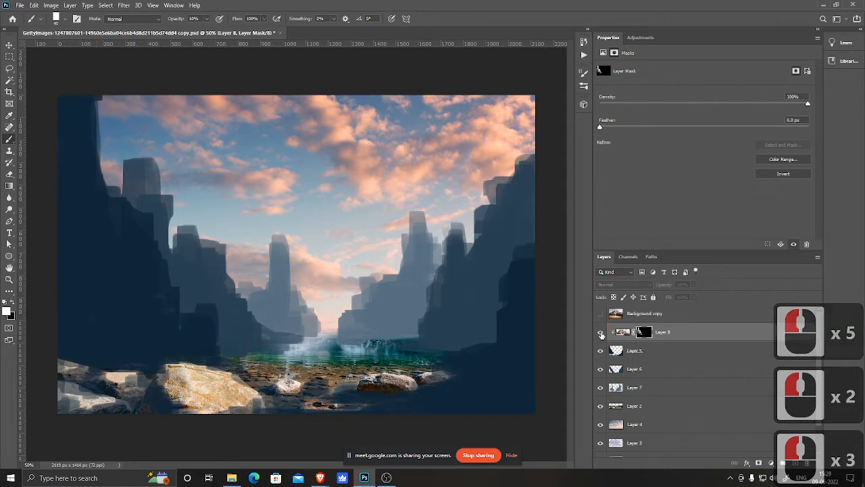
click(601, 332)
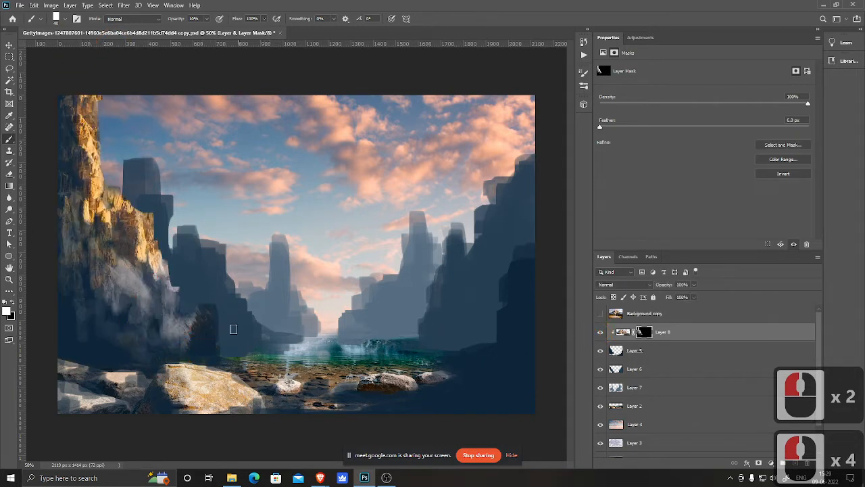
Step: Reveal rock at the left cliff's base and lower face with 10% opacity dabs on the mask
click(205, 347)
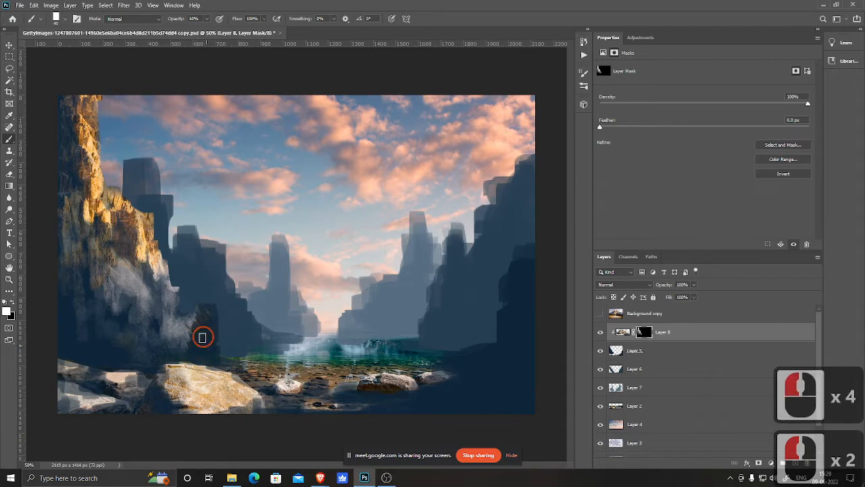
click(193, 349)
click(207, 319)
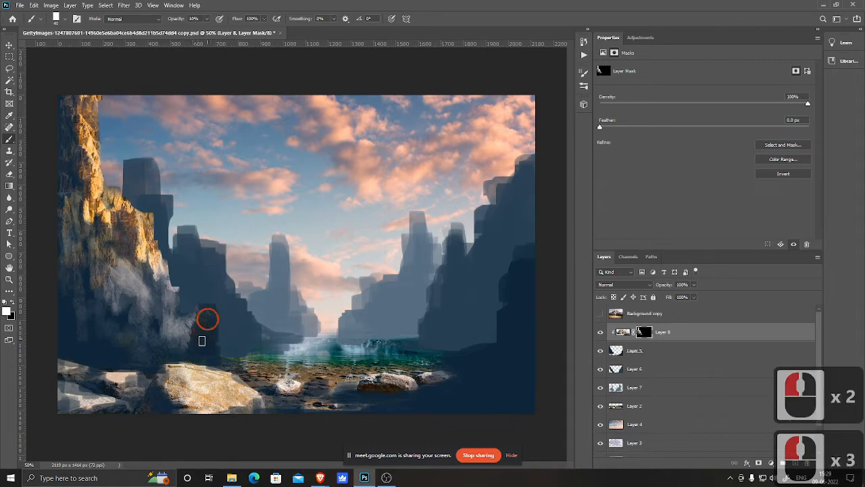
click(110, 345)
click(108, 354)
click(97, 353)
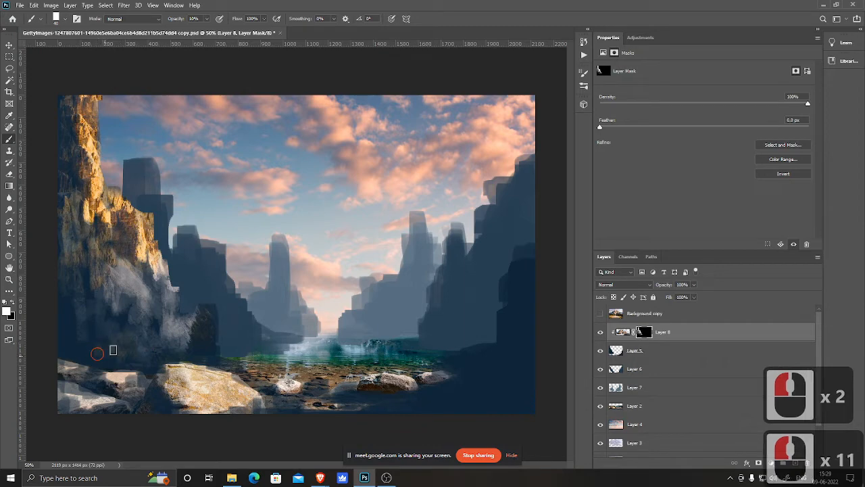
click(136, 351)
click(120, 355)
click(106, 357)
click(91, 333)
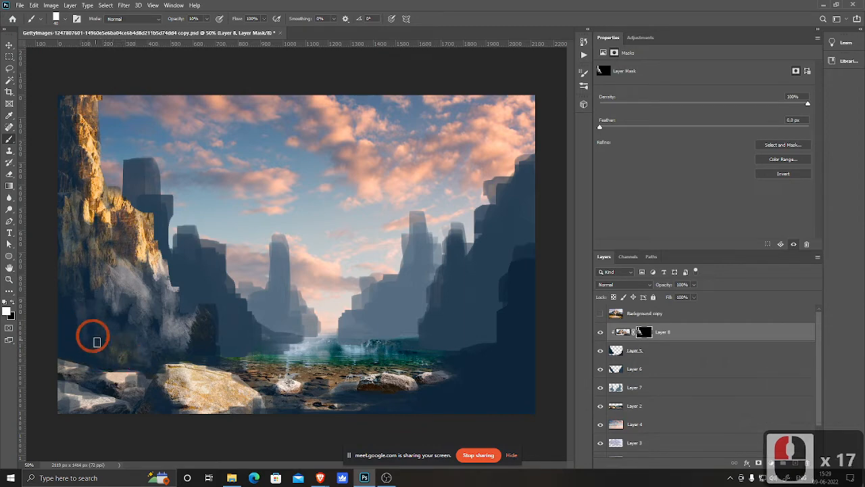
click(86, 317)
click(88, 296)
click(98, 301)
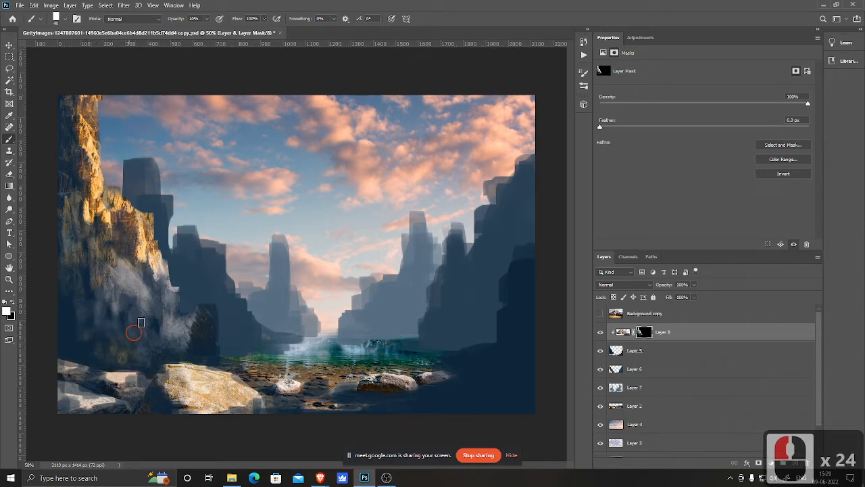
click(217, 273)
click(210, 346)
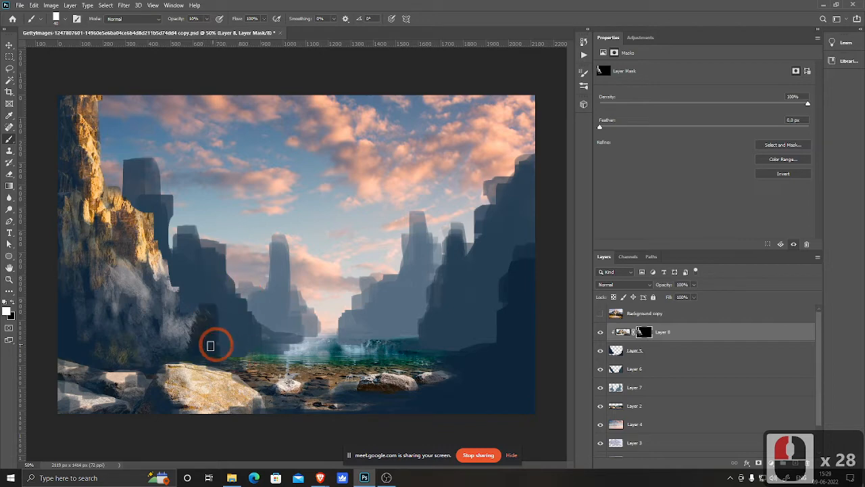
click(251, 357)
click(507, 332)
click(428, 329)
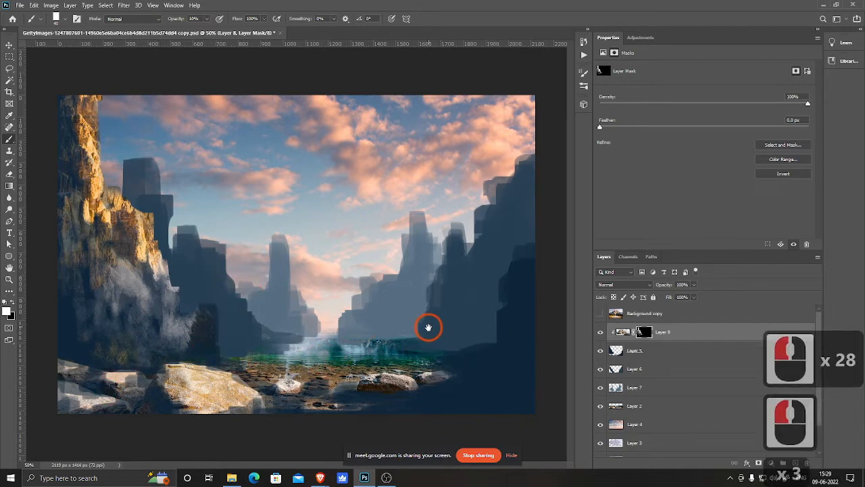
click(151, 271)
Step: Paint Layer 8's mask on the right cliff's edge at 30% and then 20% opacity to reveal rock texture
key(ctrl+minus)
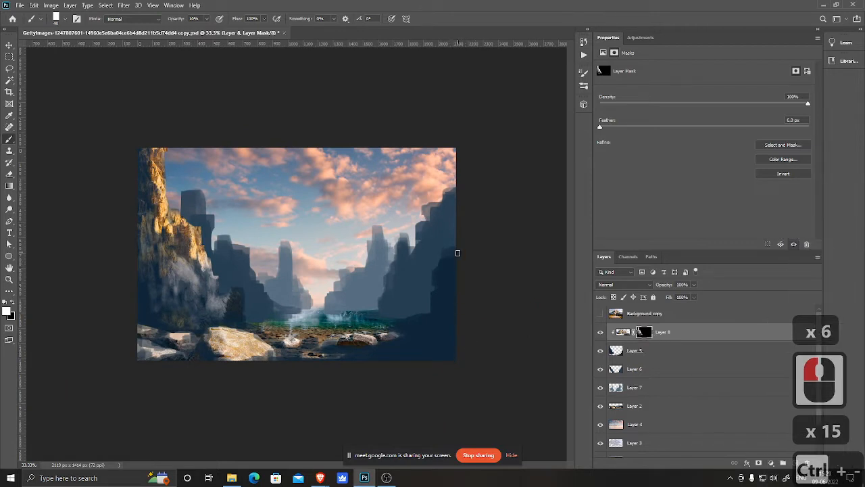
key(3)
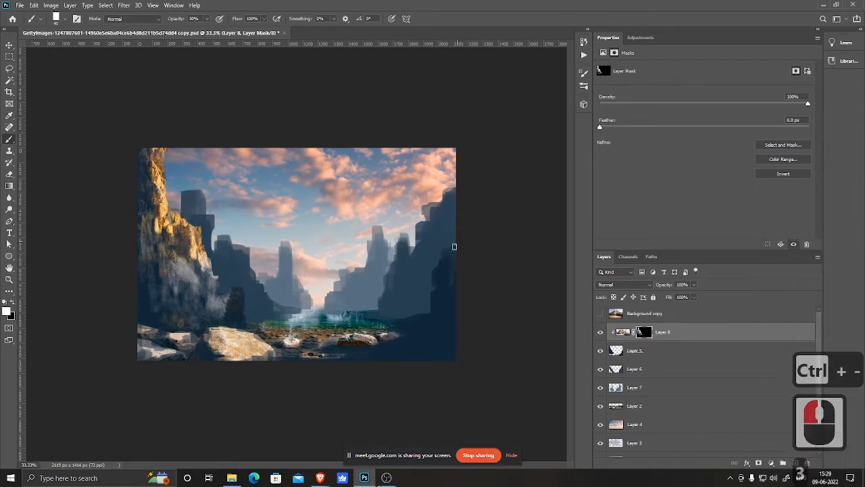
click(450, 266)
click(453, 265)
click(455, 268)
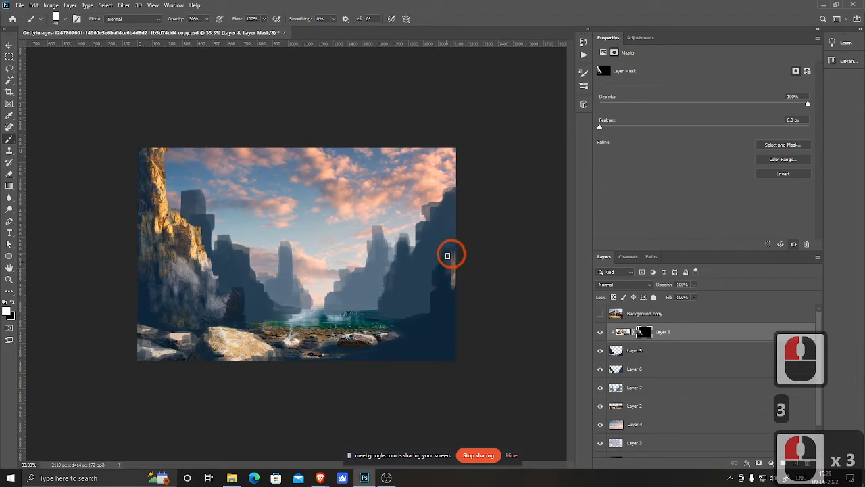
click(451, 273)
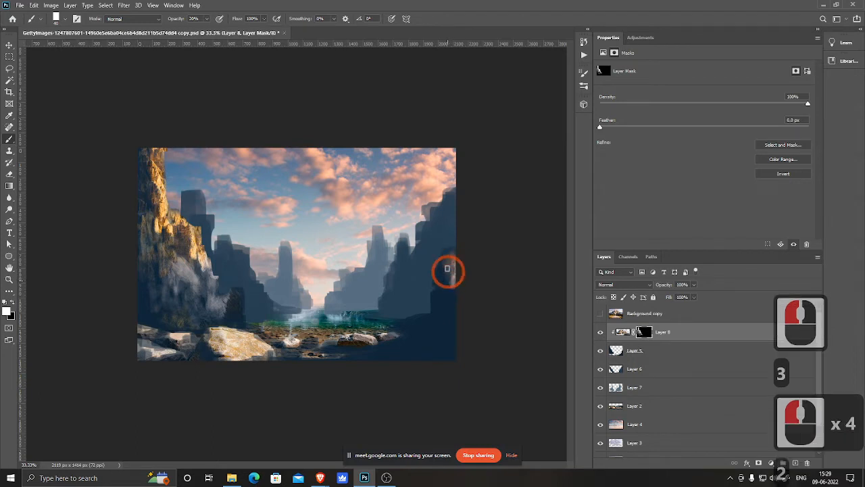
key(2)
click(456, 276)
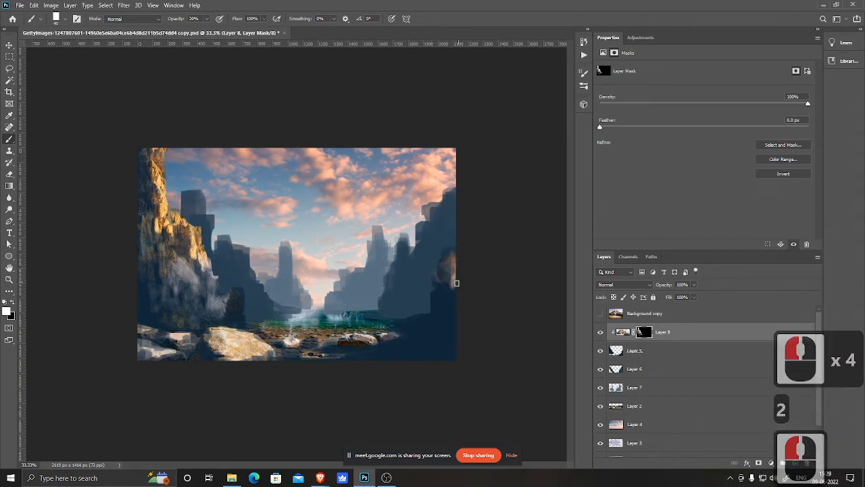
Step: Continue revealing rock down the right cliff's edge and base with 10% opacity dabs on the mask
key(1)
click(449, 276)
click(447, 260)
click(454, 293)
click(453, 289)
click(450, 284)
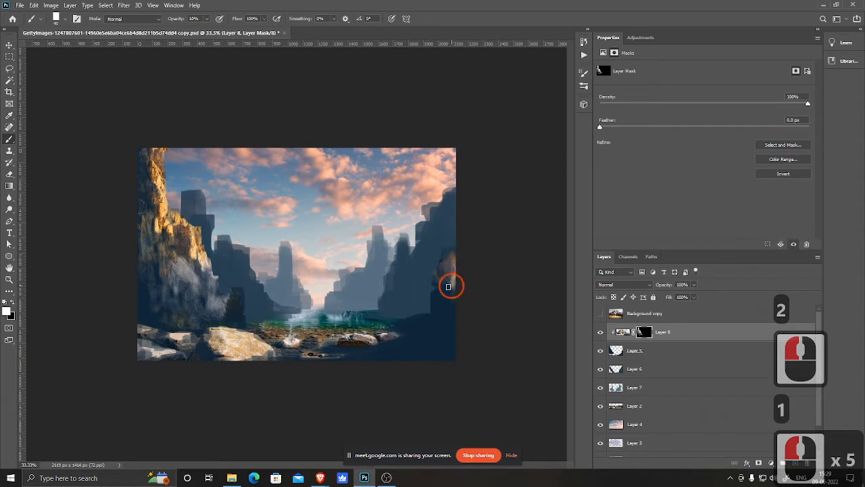
click(450, 305)
click(440, 291)
click(438, 320)
click(440, 314)
click(444, 306)
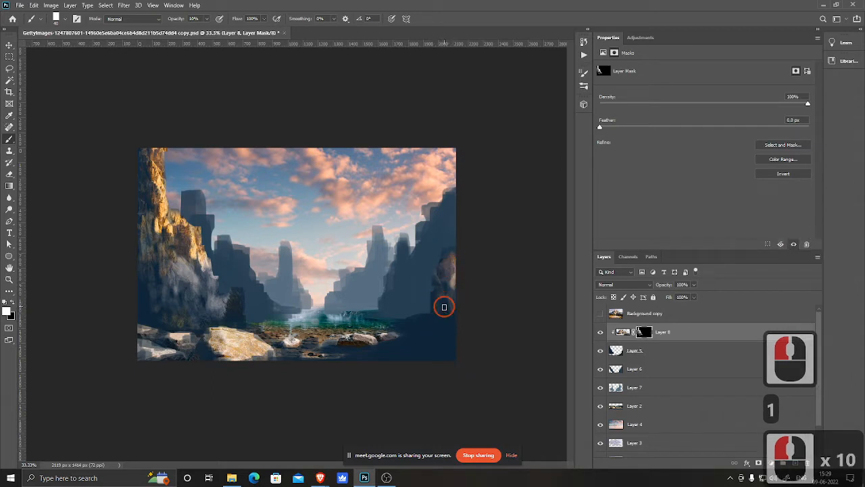
click(432, 319)
click(444, 322)
click(421, 338)
click(404, 342)
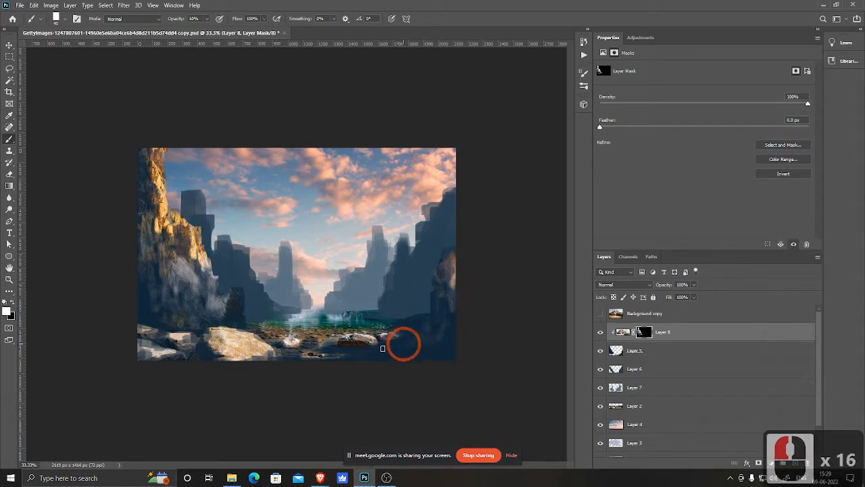
Step: Continue revealing rock along the right foreground base with 10% opacity dabs on Layer 8's mask
click(398, 346)
click(406, 347)
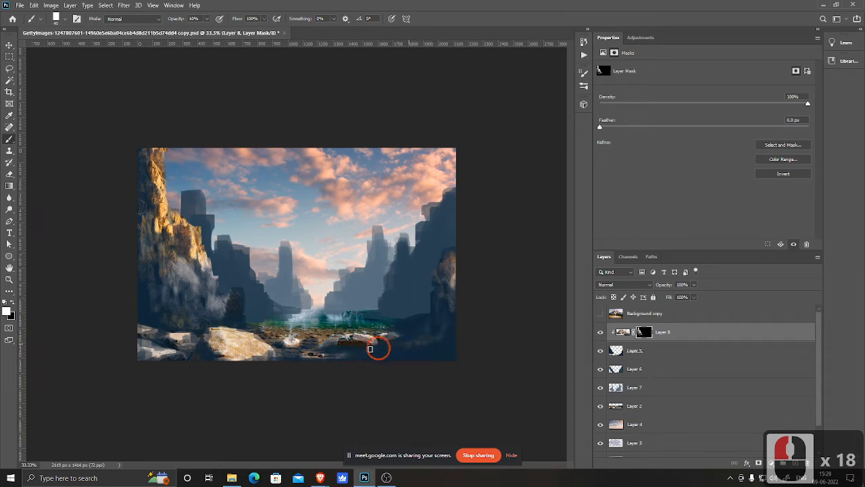
click(389, 346)
click(418, 332)
click(368, 346)
click(382, 343)
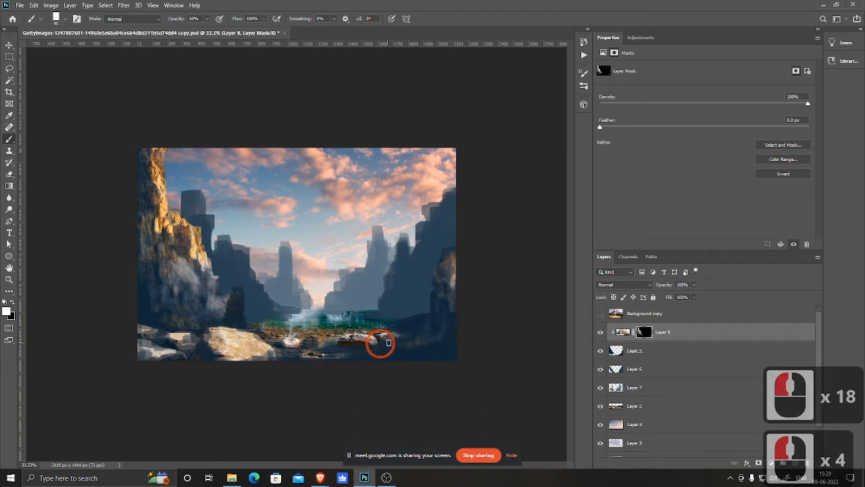
click(387, 341)
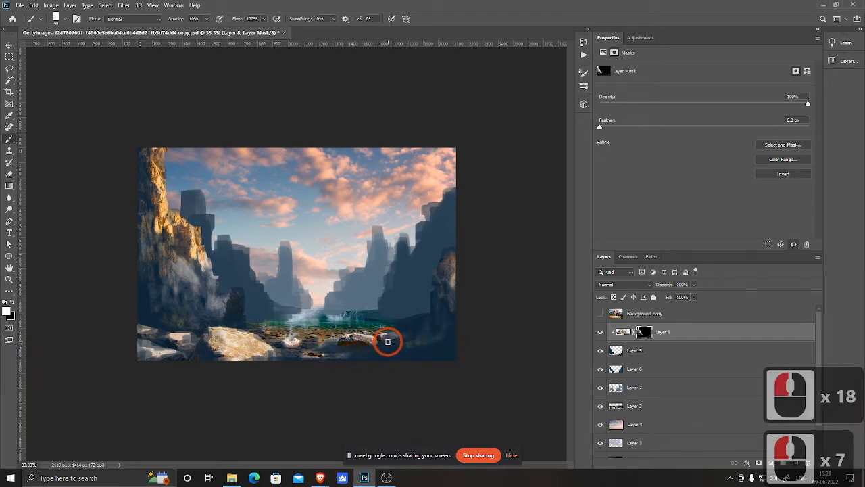
Step: Reveal rock texture up the right cliff's edge with mask dabs and short vertical strokes
click(426, 318)
click(412, 313)
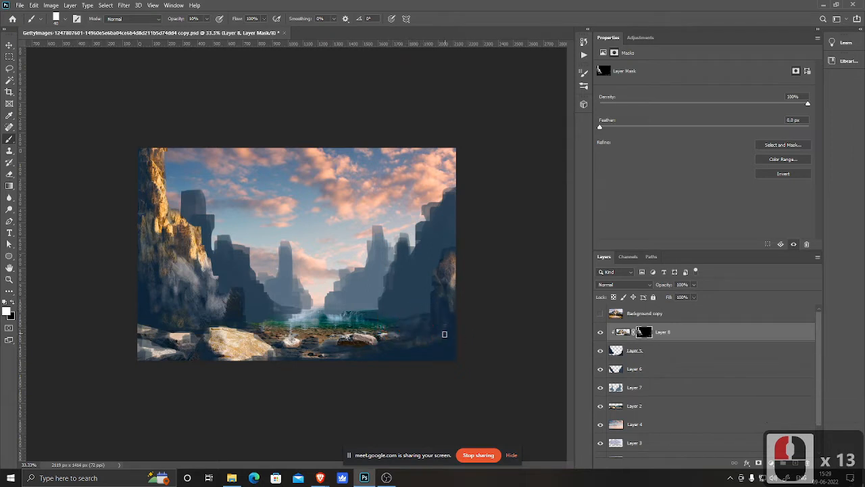
click(439, 341)
click(428, 348)
click(452, 304)
click(453, 323)
click(454, 307)
drag(454, 301, 456, 272)
click(452, 309)
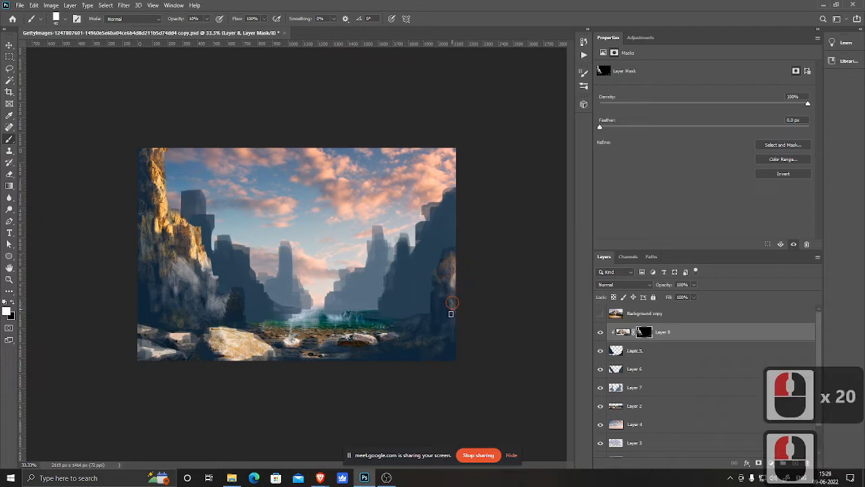
drag(451, 312, 450, 269)
click(453, 251)
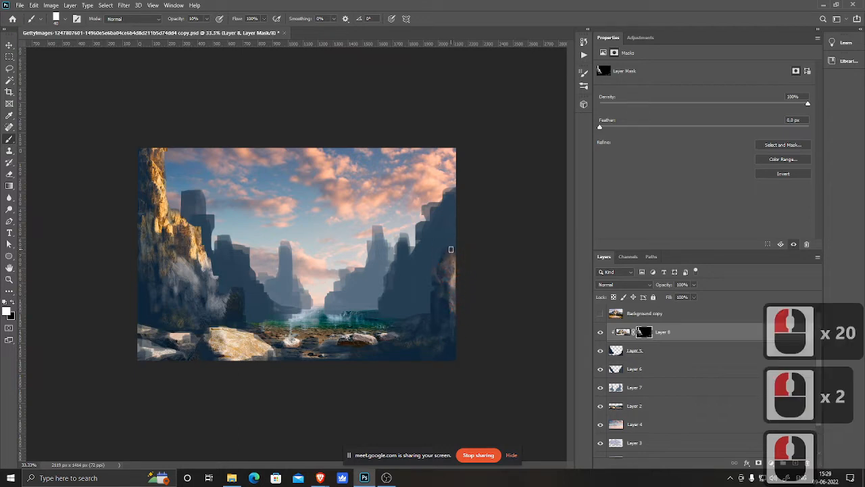
Step: Paint more rock onto the right cliff's upper edge and its lower corner on the mask
click(457, 253)
click(449, 297)
click(451, 291)
click(452, 301)
click(441, 313)
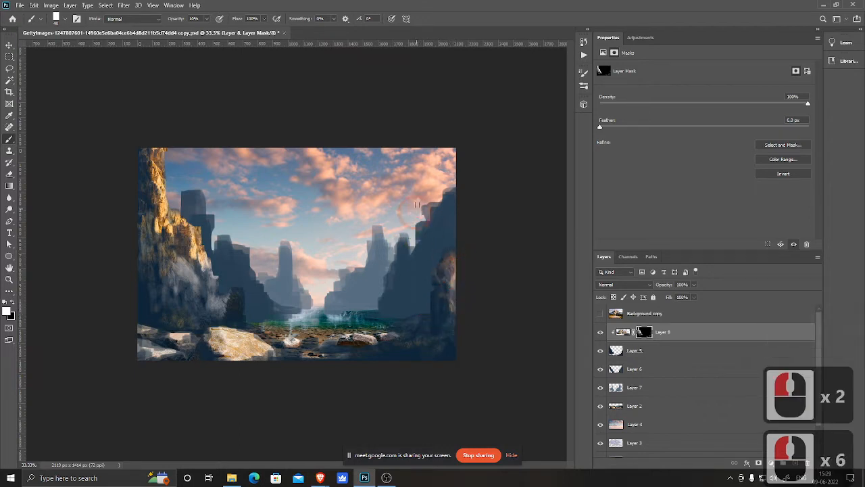
click(455, 345)
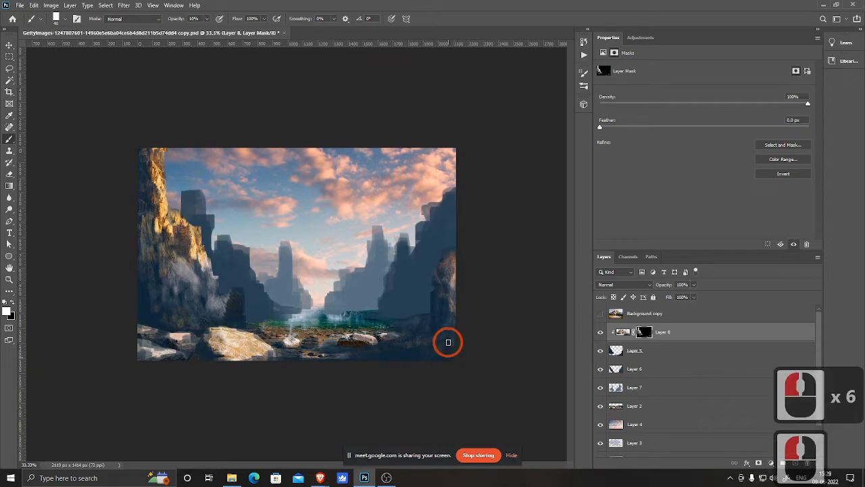
click(448, 345)
click(443, 350)
click(448, 343)
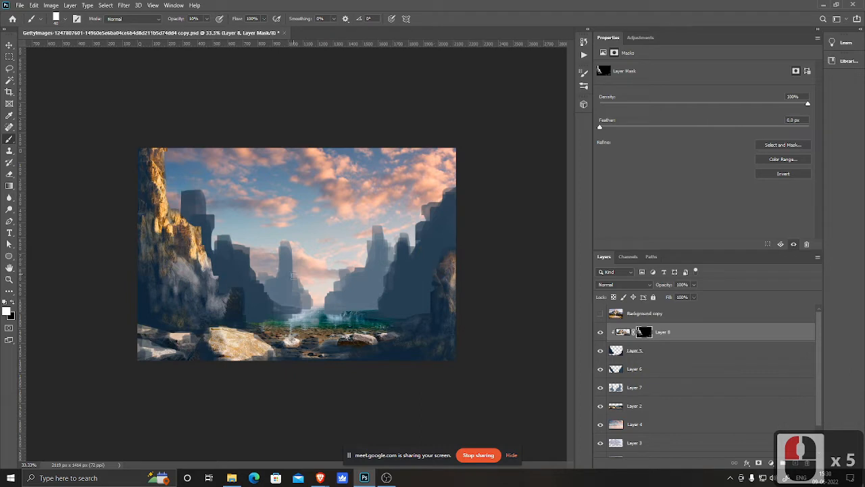
Step: Reveal additional rock on the right cliff's inner face and base with 10% dabs
click(435, 315)
click(444, 317)
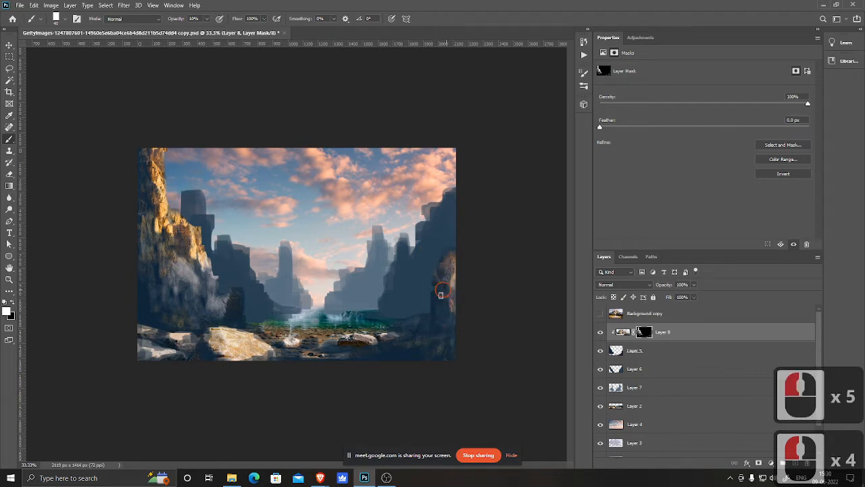
click(432, 310)
click(442, 277)
click(442, 304)
click(456, 309)
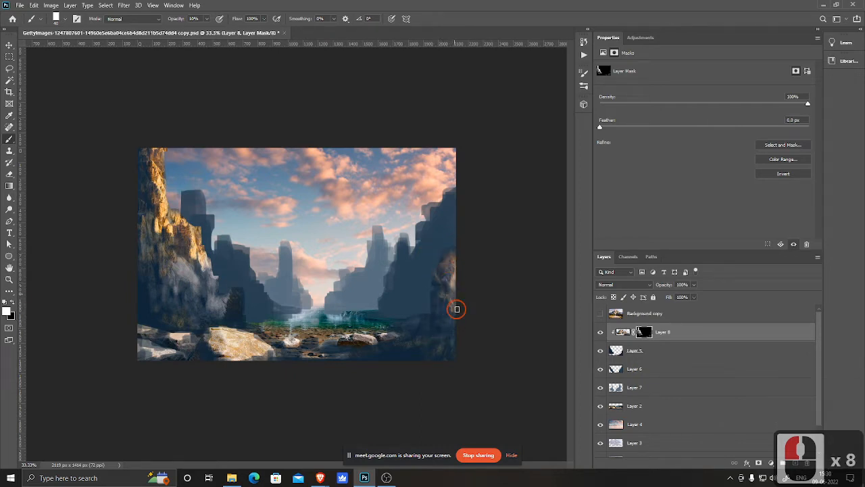
click(450, 347)
click(420, 353)
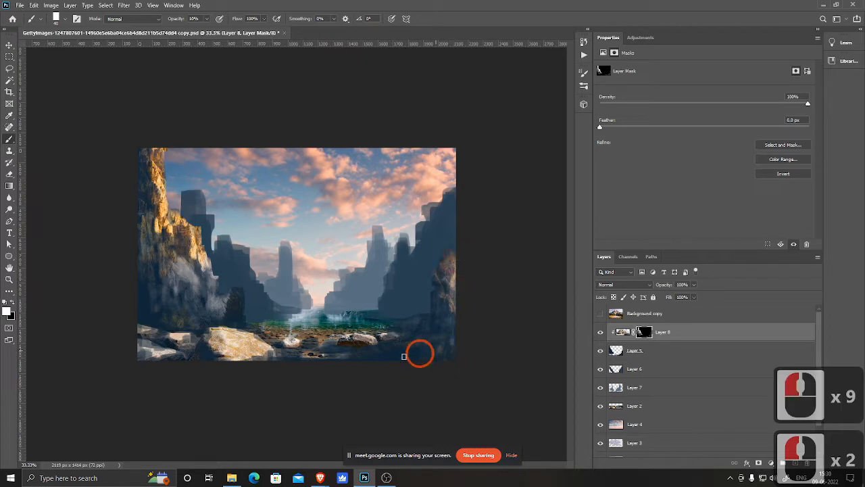
Step: Reveal rock texture along the bottom edge of the scene on Layer 8's mask
click(241, 359)
click(348, 357)
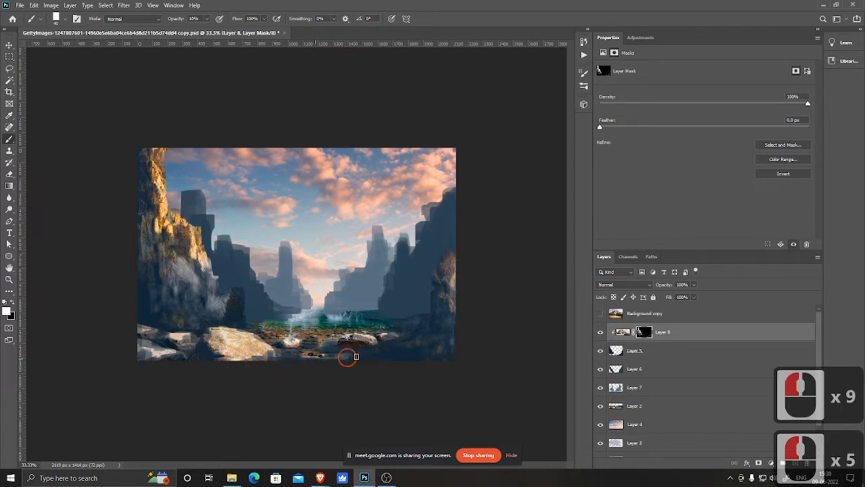
click(435, 353)
click(452, 350)
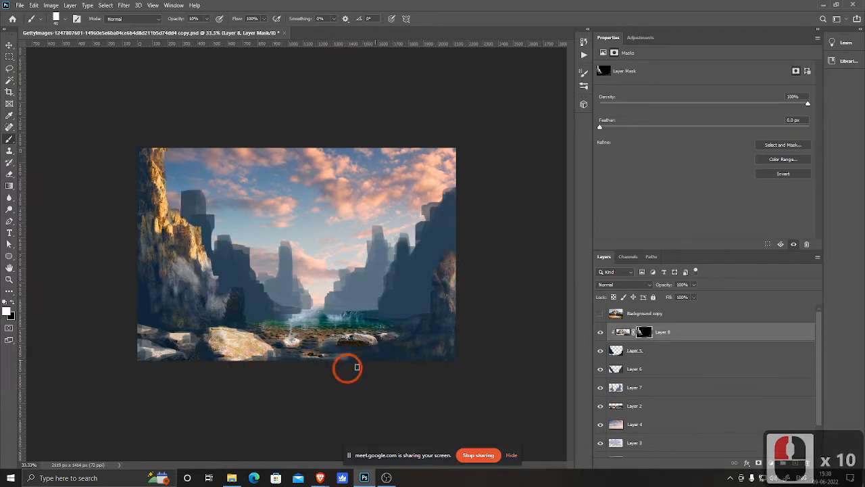
click(448, 355)
click(423, 356)
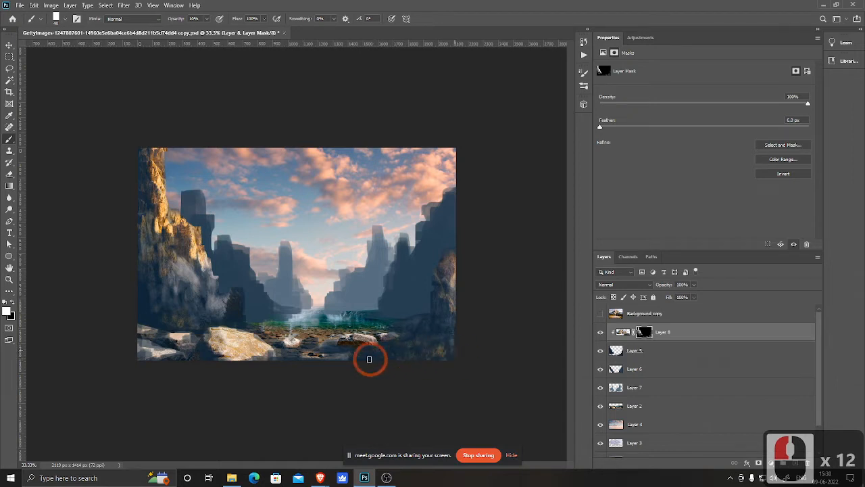
Step: Add more rock dabs on the right cliff's lower face and foreground rocks
click(432, 332)
click(439, 319)
click(425, 313)
click(423, 318)
click(429, 315)
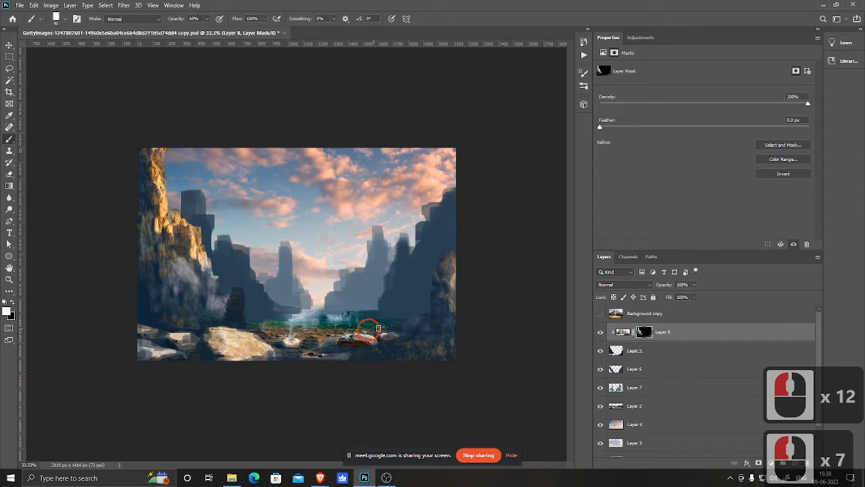
click(450, 324)
click(447, 344)
Step: Reveal rock at the left cliff's lower edge with dabs and a short stroke
click(146, 323)
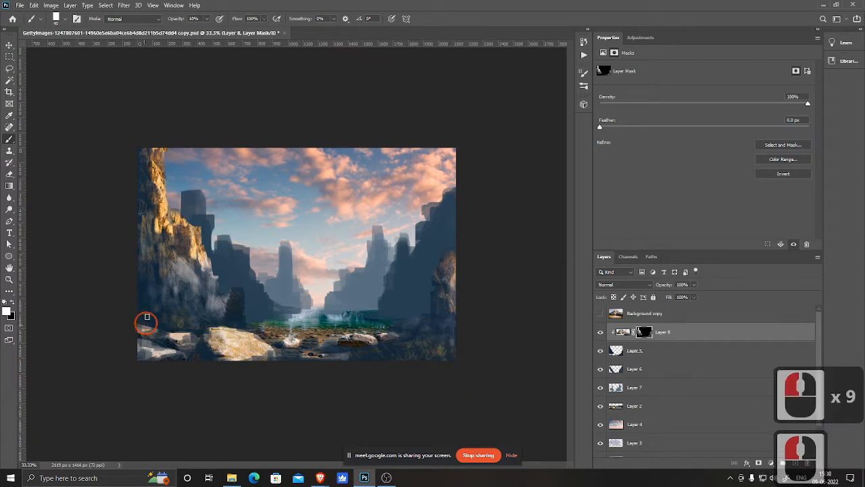
click(155, 309)
click(181, 338)
drag(181, 328, 182, 315)
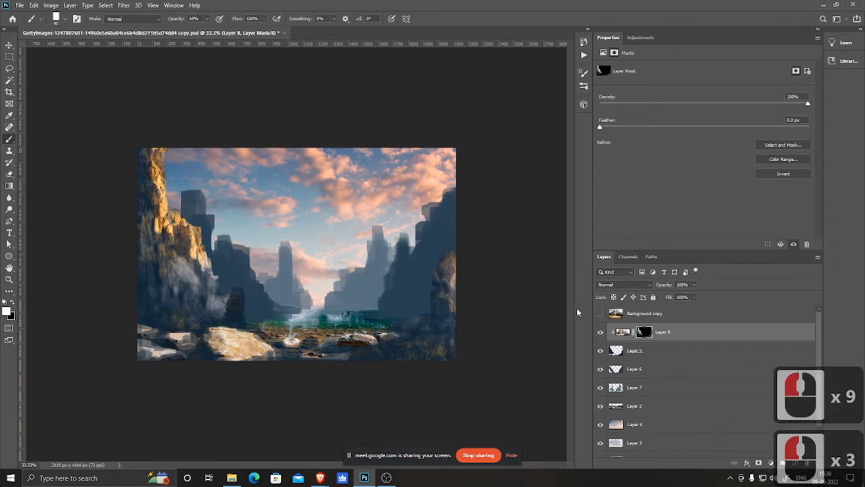
Step: Toggle Layer 8's visibility to compare the cliffs with and without the rock texture
click(599, 333)
click(600, 333)
click(600, 333)
click(600, 332)
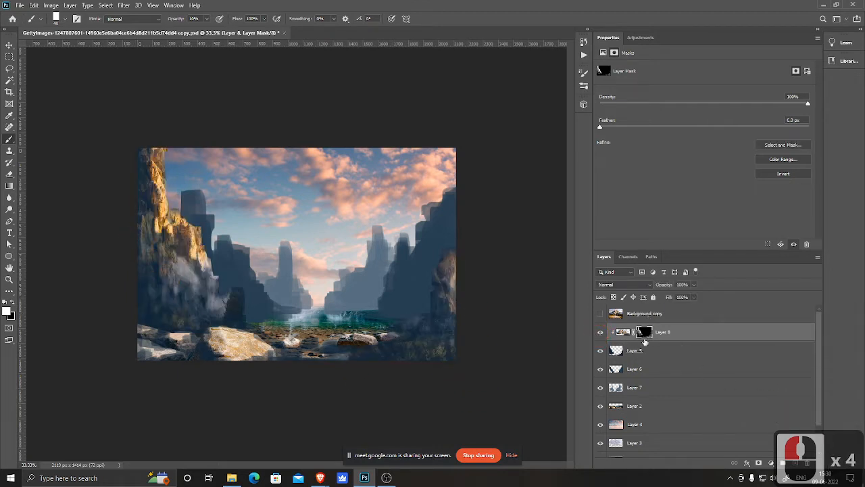
Step: Show and select the Background copy layer, then lasso a selection around the mountain peaks
click(600, 314)
click(645, 313)
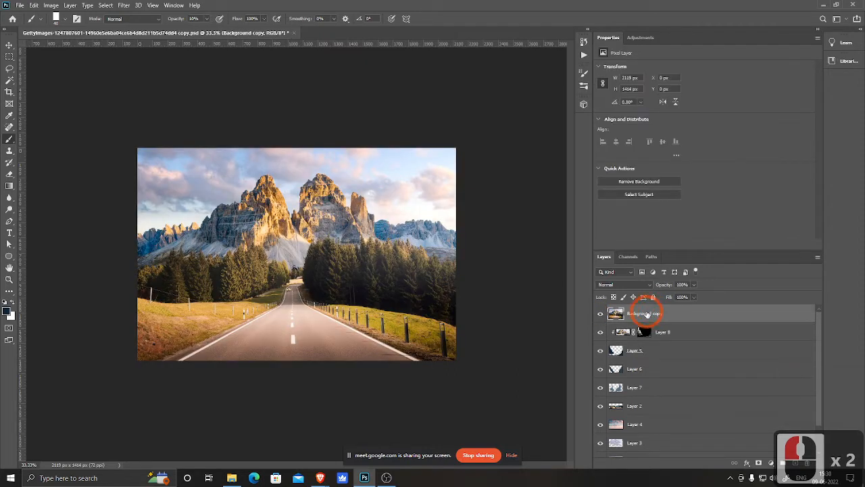
key(l)
mouse_move(264, 173)
mouse_down()
mouse_move(200, 214)
mouse_move(183, 245)
mouse_up()
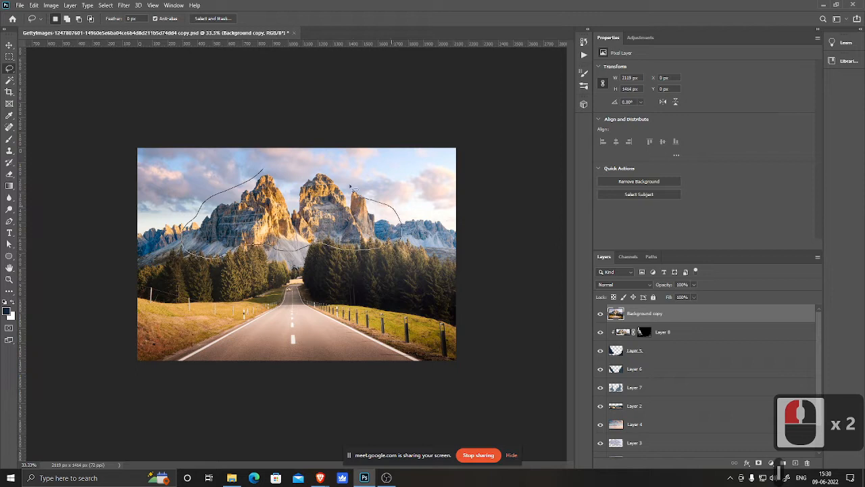
mouse_move(351, 188)
mouse_down()
mouse_move(334, 172)
mouse_move(264, 173)
mouse_up()
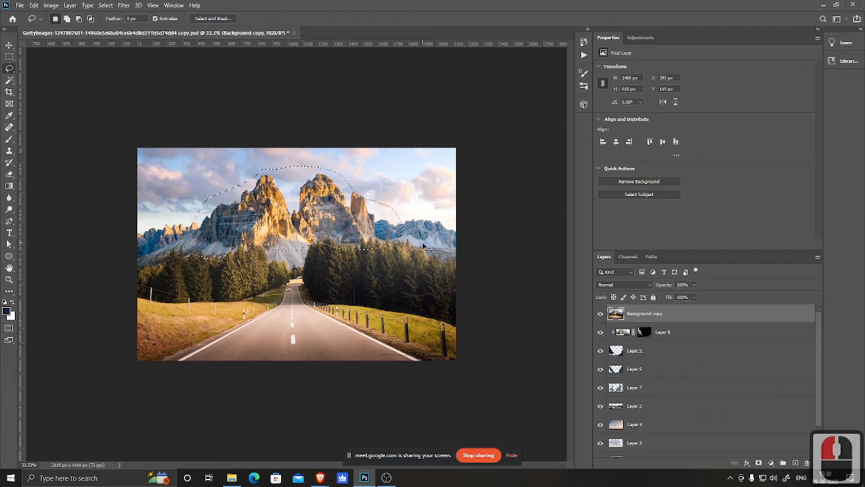
Step: Copy the selected peaks to a new layer and hide the Background copy layer
key(ctrl+j)
click(600, 332)
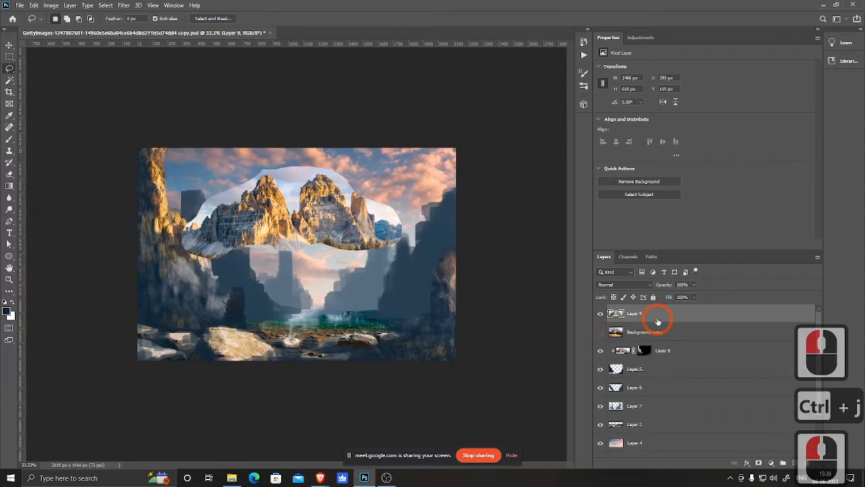
Step: Move Layer 9 just above Layer 6 and clip it to that layer
drag(656, 315, 659, 376)
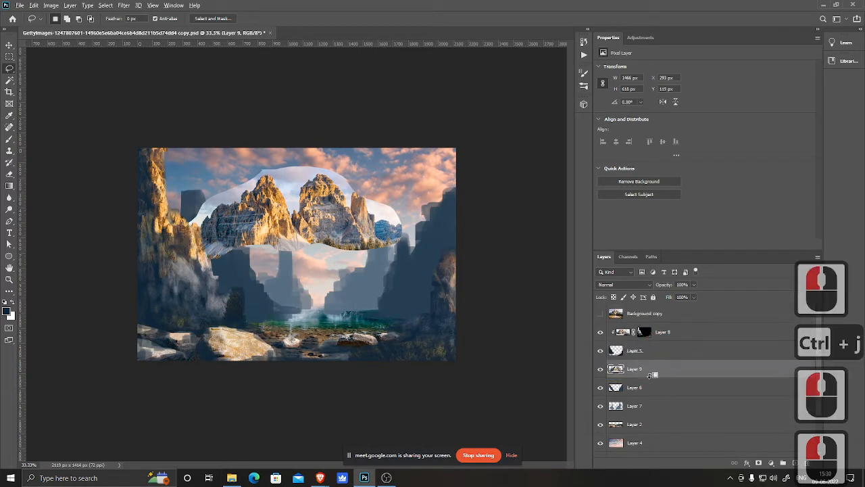
alt+click(649, 382)
key(v)
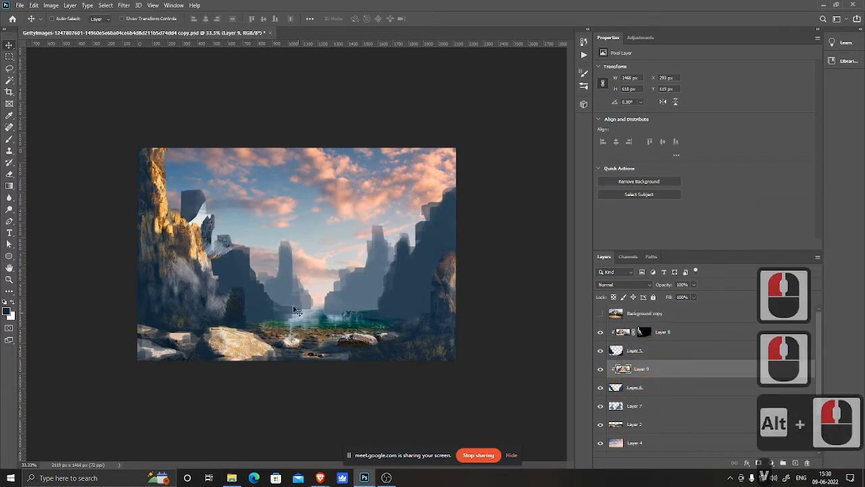
Step: Move the peaks onto the right cliff and scale them to about 203% with Free Transform
drag(220, 240, 454, 219)
key(ctrl+t)
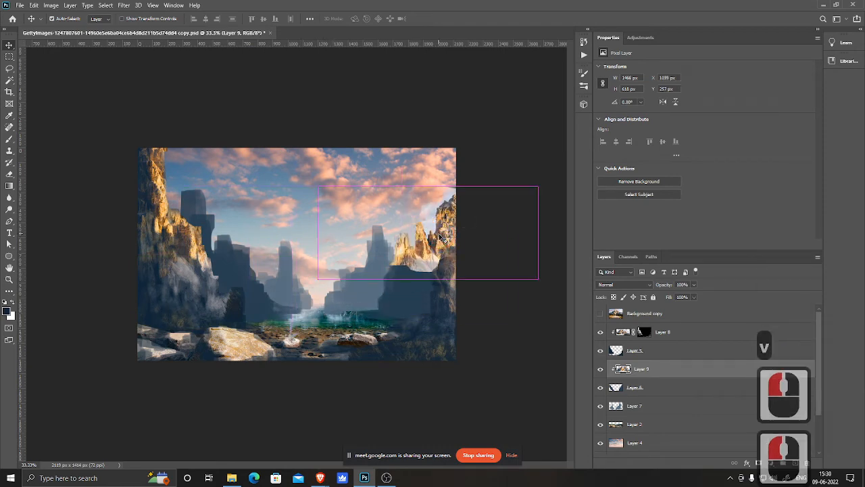
drag(317, 279, 115, 433)
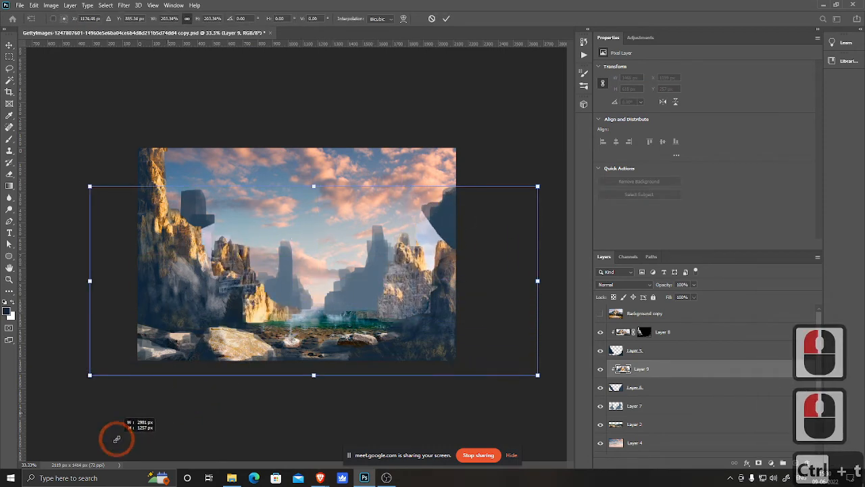
drag(376, 317, 552, 296)
double_click(458, 317)
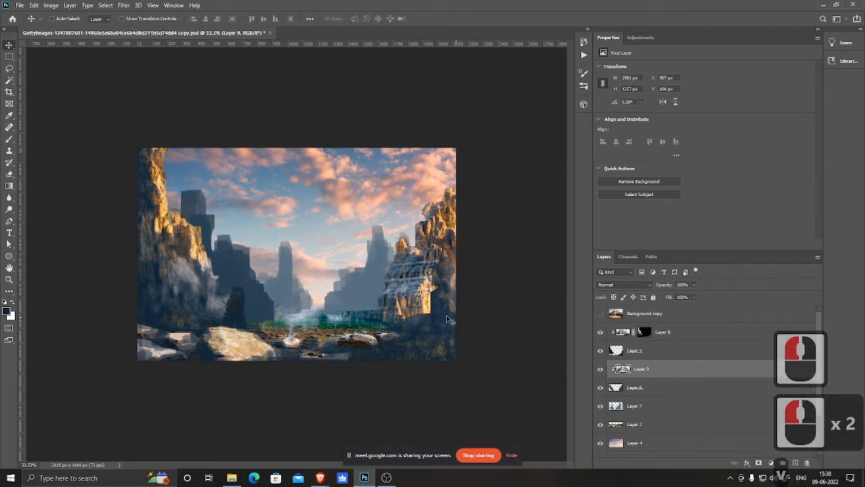
Step: Duplicate the peaks layer and position the copy over the left cliff
key(v)
drag(431, 293, 24, 285)
drag(231, 273, 267, 274)
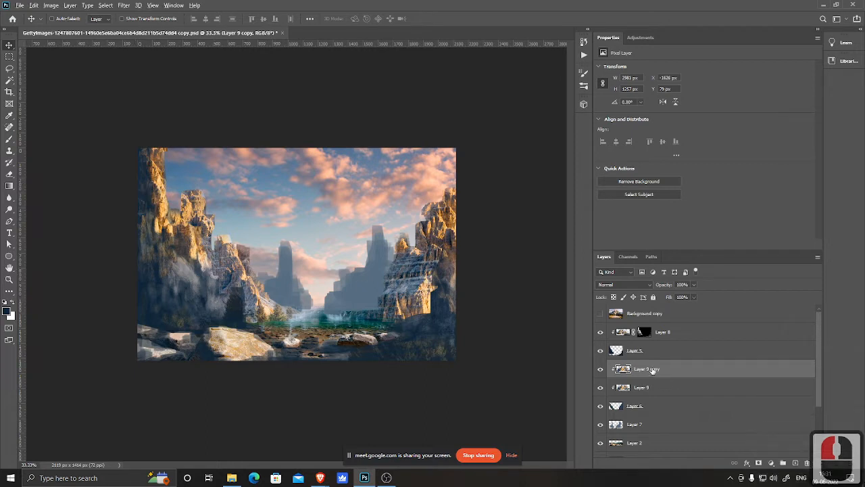
Step: Duplicate the peaks again above Layer 7, clip it, and move it onto the central distant cliffs
drag(652, 370, 643, 426)
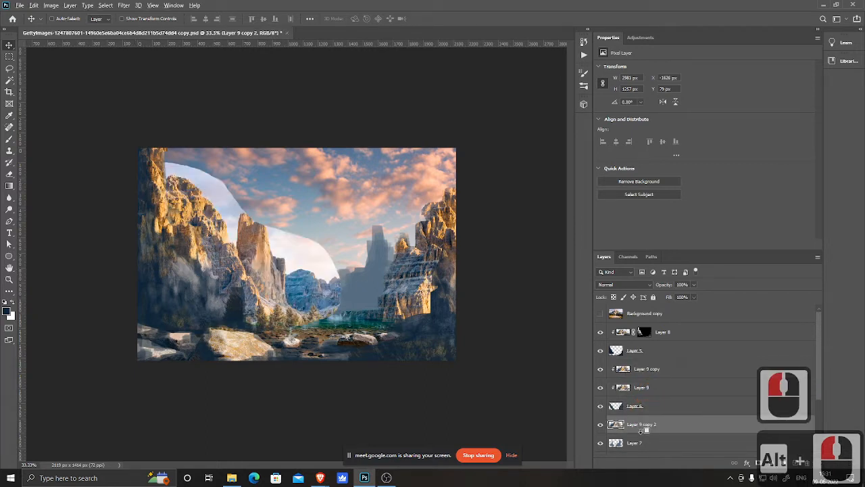
alt+click(643, 432)
drag(277, 295, 406, 312)
click(335, 304)
Step: Add a layer mask to Layer 9 copy 2 and fill it with black to hide it
scroll(684, 426, down, 2)
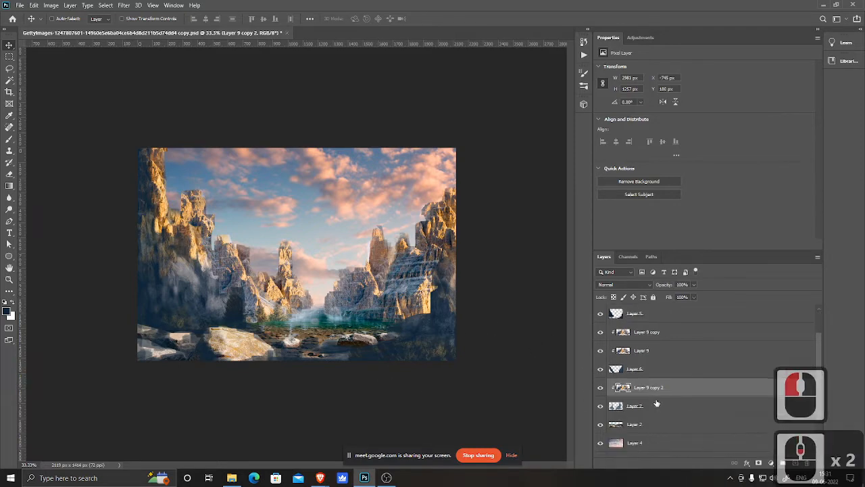
click(758, 462)
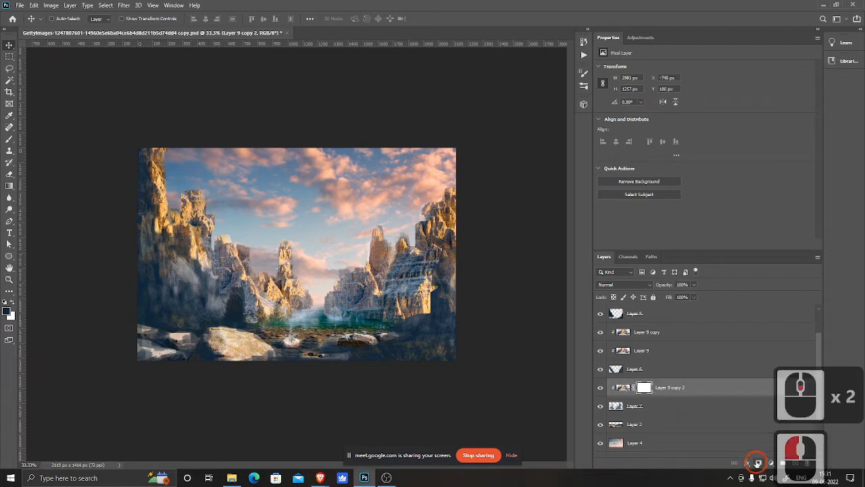
key(ctrl+Delete)
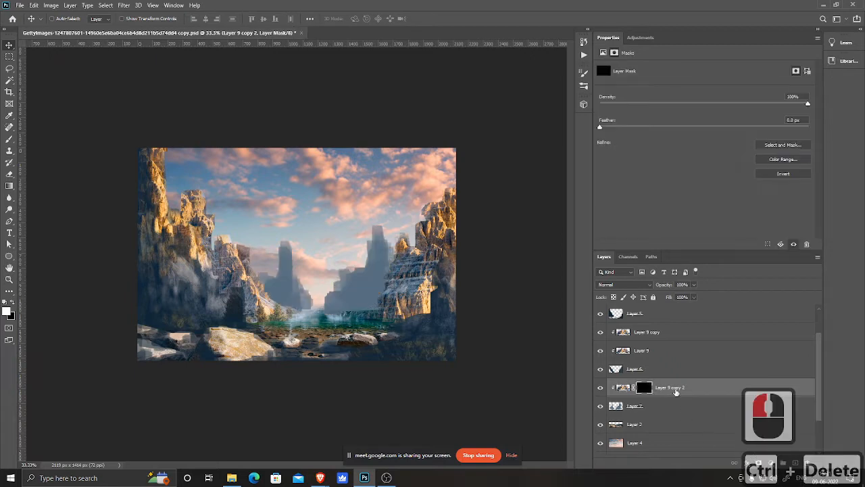
Step: Merge Layer 9 copy into Layer 9 and add a layer mask to the merged layer
drag(653, 338, 661, 350)
key(ctrl+e)
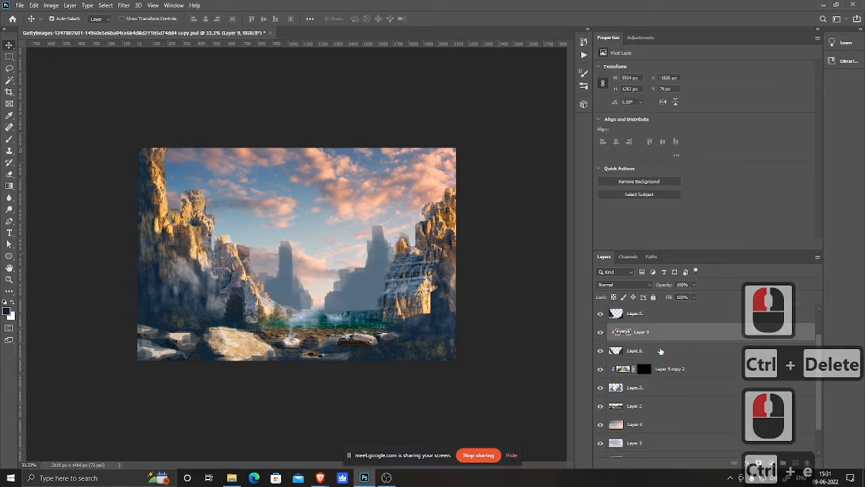
click(759, 463)
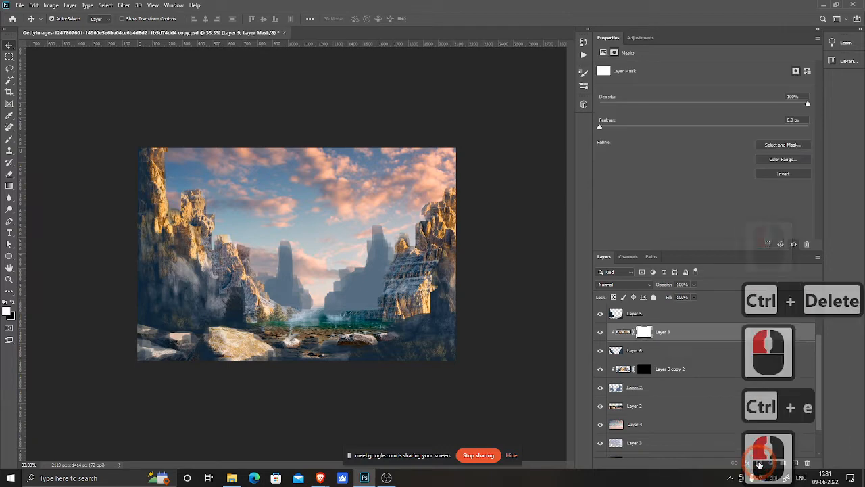
Step: Fill Layer 9's layer mask with black to hide the merged peaks texture
key(ctrl+Delete)
scroll(642, 338, up, 1)
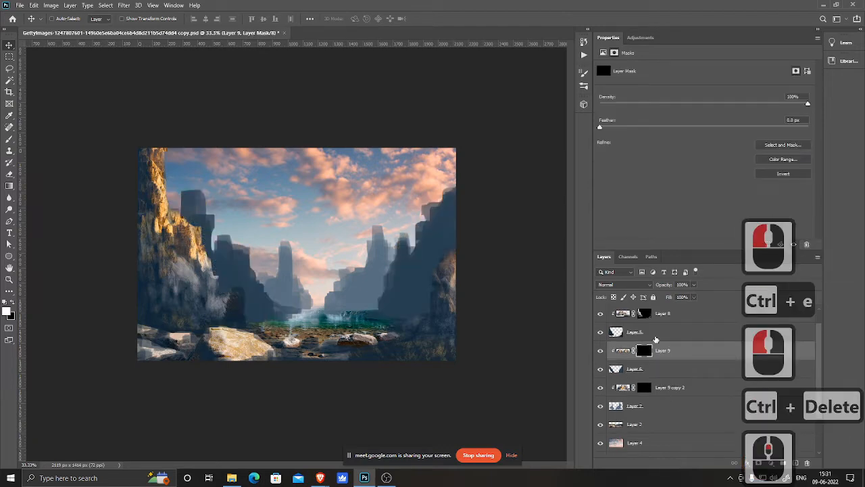
Step: Paint white on Layer 9's mask with a soft brush at 20% opacity to reveal rock texture on the left and right cliffs
click(647, 350)
key(b)
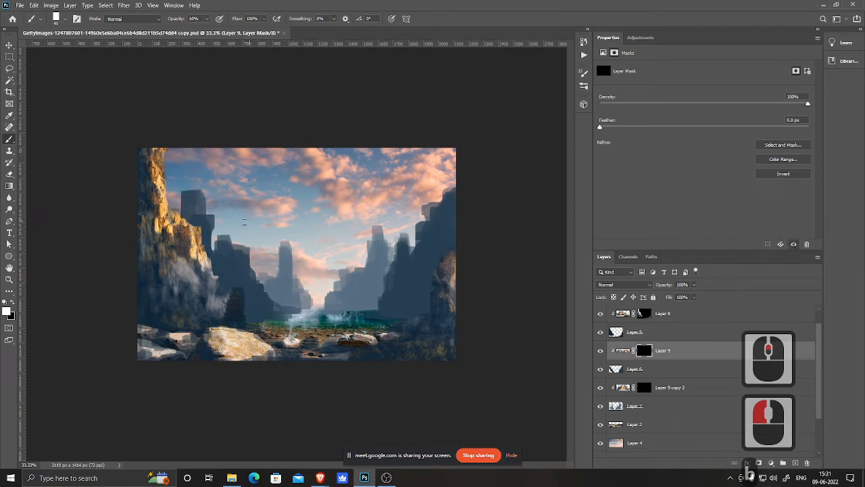
key(bracketright)
key(bracketright)
key(bracketright)
key(bracketright)
drag(198, 203, 209, 217)
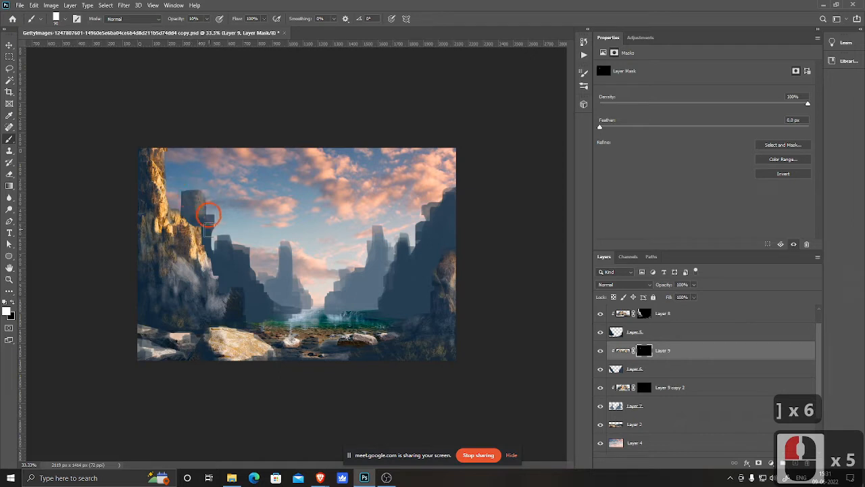
mouse_move(206, 246)
mouse_down()
mouse_move(241, 265)
mouse_move(229, 253)
mouse_move(227, 268)
mouse_move(240, 271)
mouse_move(247, 255)
mouse_move(269, 300)
mouse_move(238, 243)
mouse_move(242, 264)
mouse_move(194, 205)
mouse_move(230, 244)
mouse_move(248, 283)
mouse_move(235, 229)
mouse_move(237, 259)
mouse_move(252, 240)
mouse_move(238, 235)
mouse_move(244, 262)
mouse_move(182, 186)
mouse_move(186, 216)
mouse_move(204, 200)
mouse_move(222, 221)
mouse_move(200, 188)
mouse_move(230, 252)
mouse_move(244, 253)
mouse_move(220, 256)
mouse_up()
key(2)
click(245, 262)
mouse_move(228, 284)
mouse_down()
mouse_move(240, 303)
mouse_move(272, 290)
mouse_move(259, 284)
mouse_move(281, 309)
mouse_up()
drag(248, 238, 267, 301)
click(448, 263)
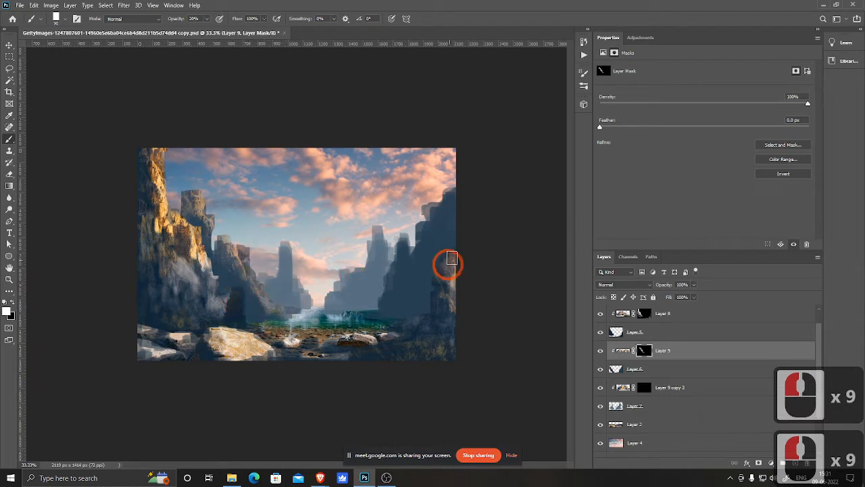
mouse_move(465, 201)
mouse_down()
mouse_move(452, 207)
mouse_move(452, 223)
mouse_move(441, 218)
mouse_up()
click(438, 231)
click(430, 238)
mouse_move(432, 248)
mouse_down()
mouse_move(423, 258)
mouse_move(405, 248)
mouse_move(430, 261)
mouse_move(404, 271)
mouse_up()
click(398, 285)
click(406, 273)
drag(404, 270, 429, 257)
click(436, 252)
mouse_move(443, 243)
mouse_down()
mouse_move(463, 232)
mouse_move(390, 298)
mouse_move(421, 284)
mouse_up()
click(430, 269)
drag(457, 226, 424, 262)
click(460, 202)
drag(459, 202, 450, 219)
click(461, 205)
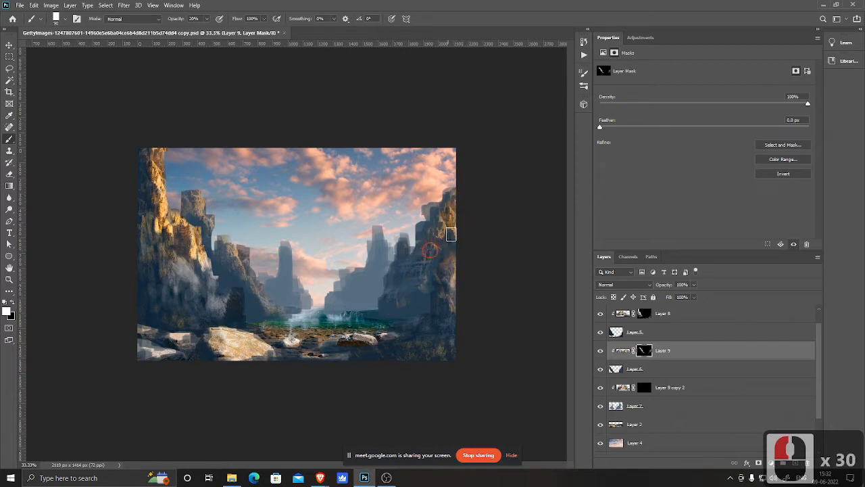
click(459, 191)
drag(461, 186, 443, 195)
click(415, 221)
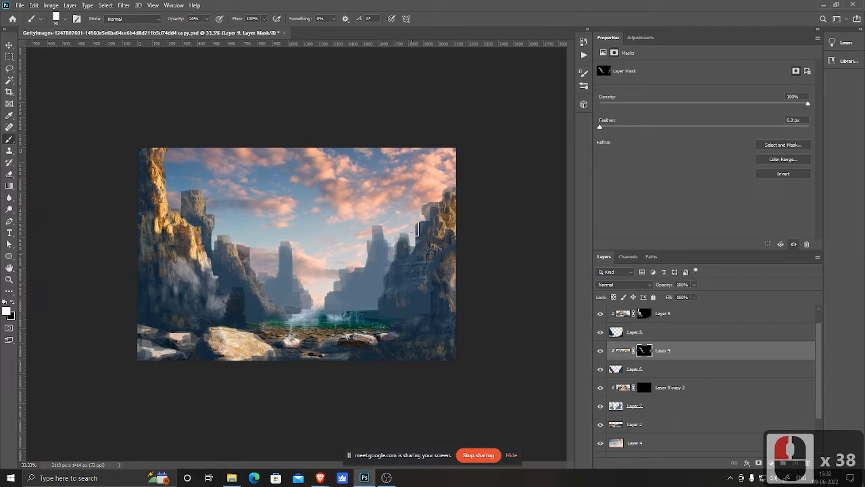
click(454, 192)
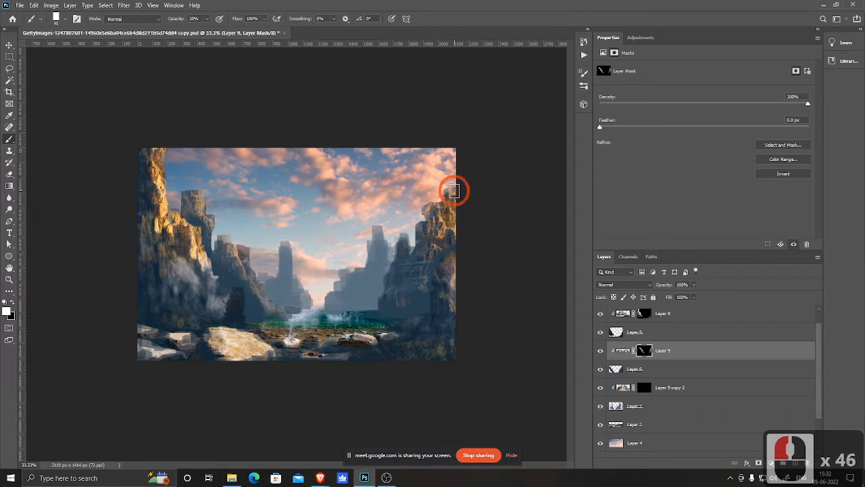
click(456, 198)
click(460, 214)
click(432, 258)
click(426, 286)
click(396, 302)
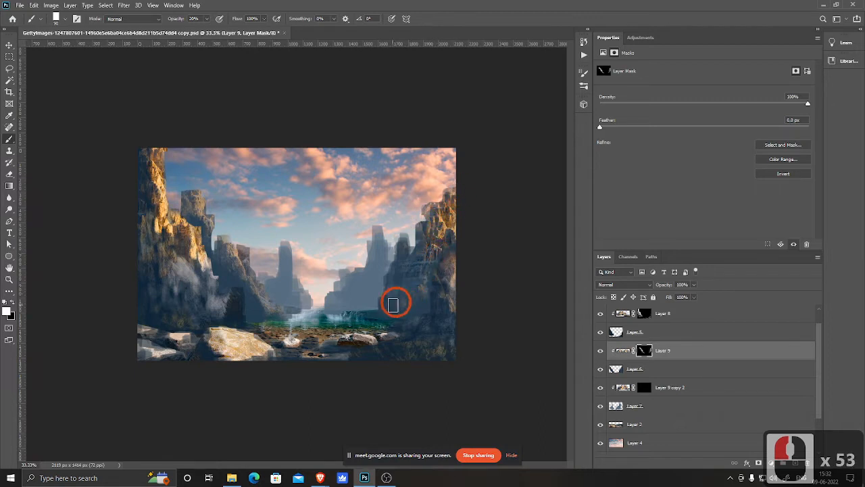
click(383, 306)
click(404, 309)
click(413, 307)
click(426, 303)
click(400, 310)
click(387, 310)
click(404, 309)
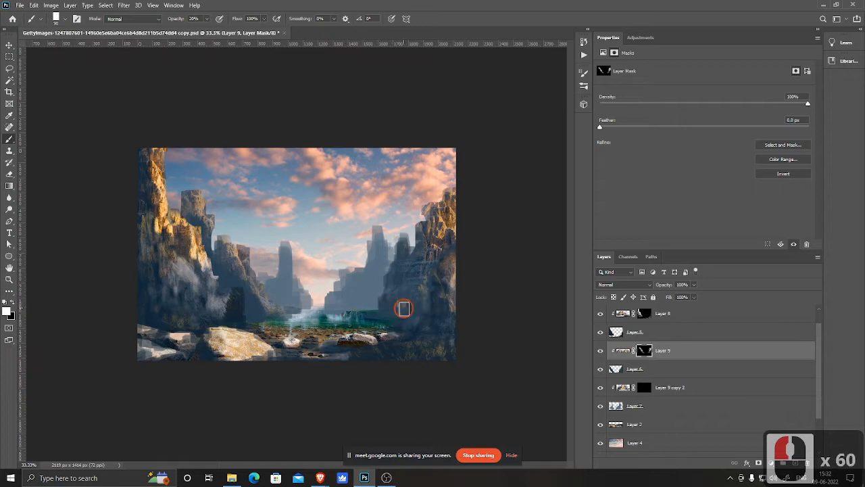
click(404, 309)
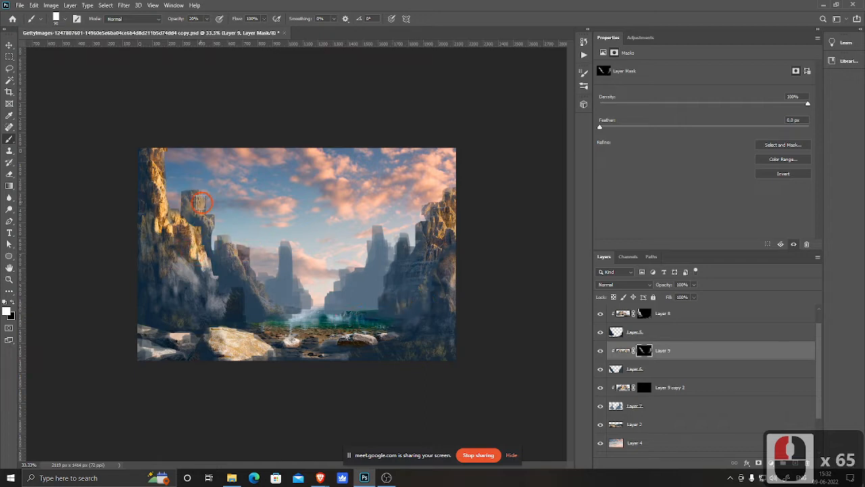
click(190, 192)
click(190, 192)
click(228, 239)
click(233, 250)
click(242, 253)
click(246, 248)
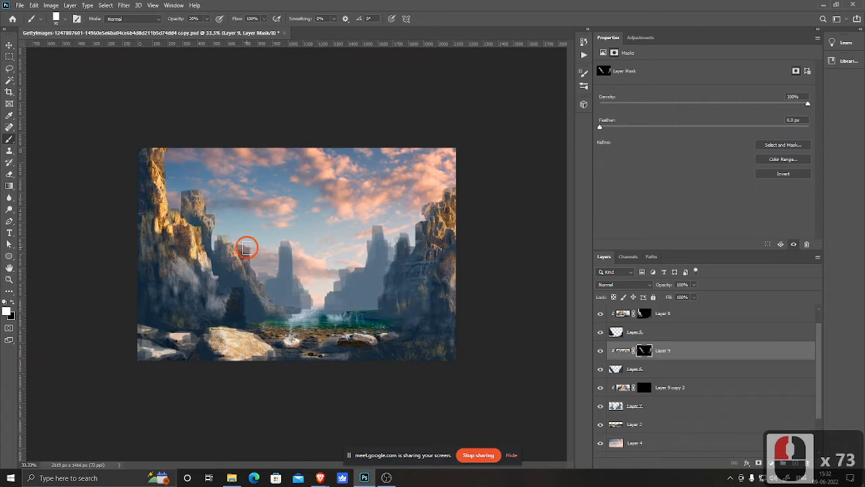
click(245, 254)
click(241, 264)
click(239, 273)
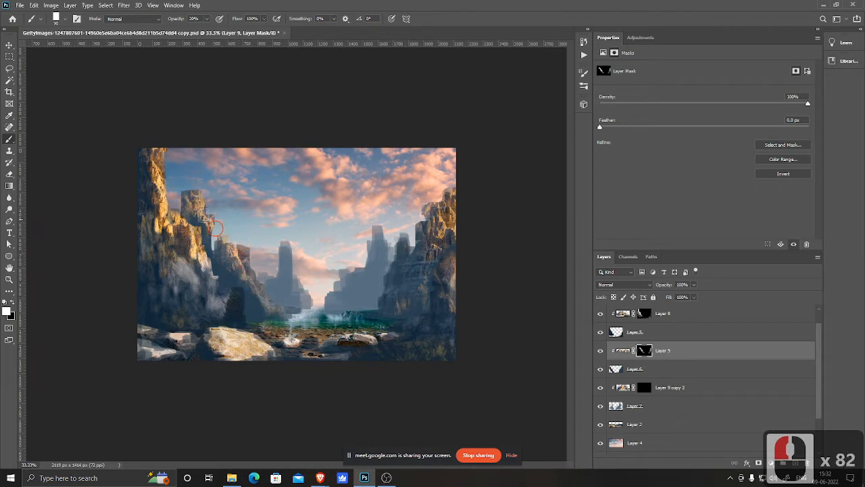
click(447, 201)
click(445, 189)
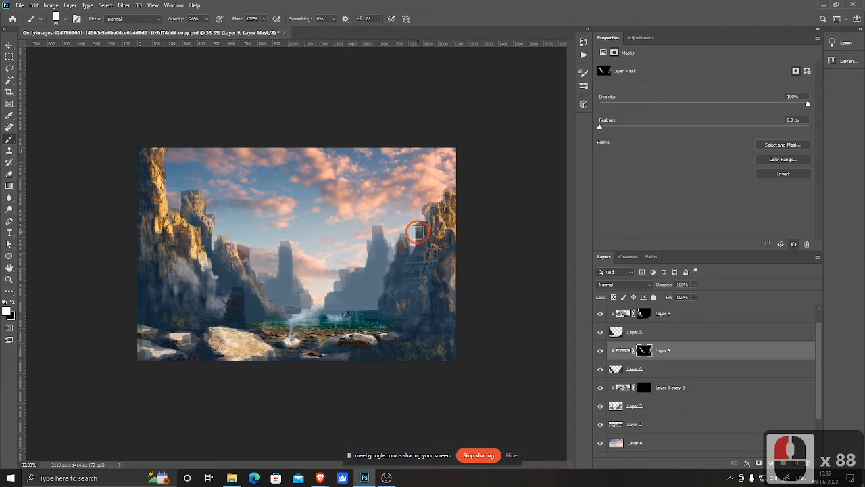
click(422, 230)
click(406, 252)
click(413, 236)
click(405, 253)
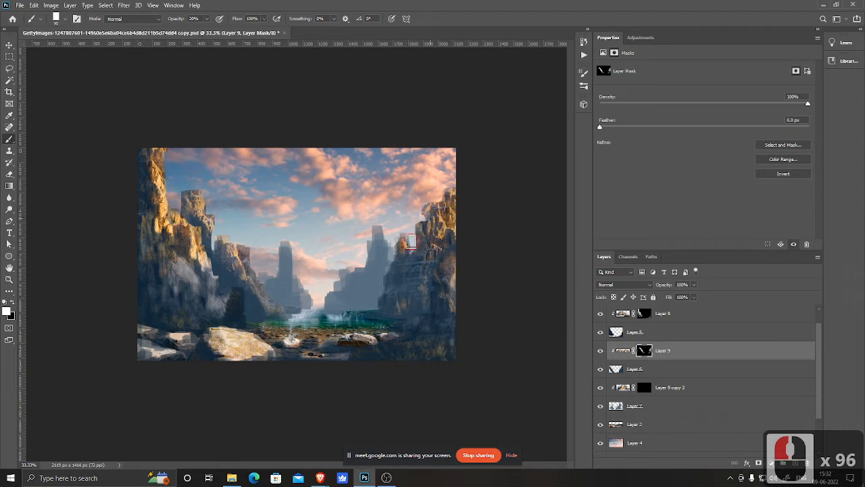
click(461, 196)
click(464, 202)
click(448, 248)
click(458, 256)
click(476, 240)
click(460, 184)
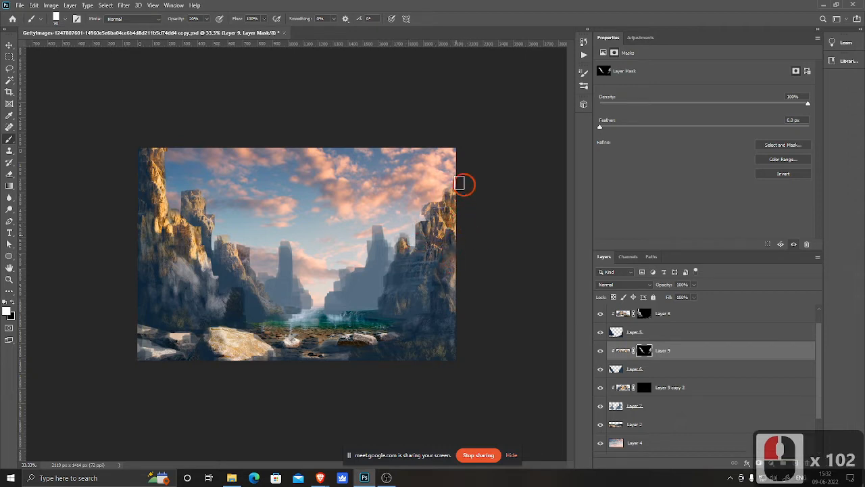
click(457, 223)
click(431, 230)
click(436, 250)
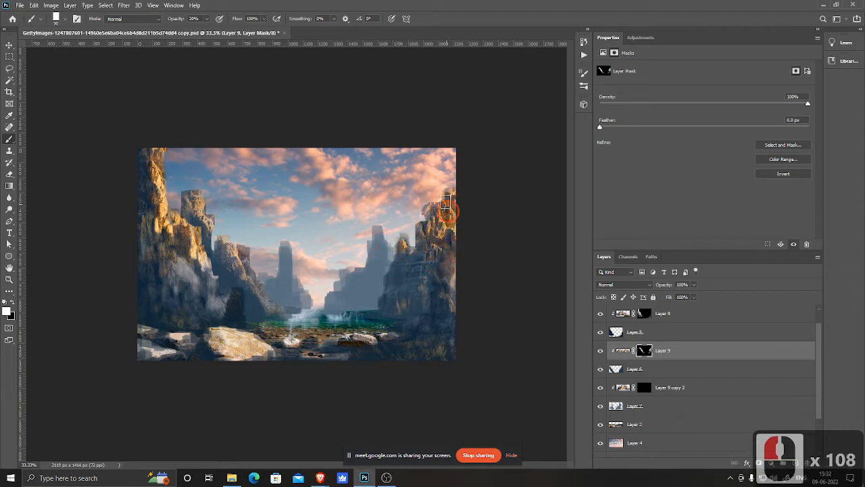
click(430, 238)
click(417, 254)
click(364, 317)
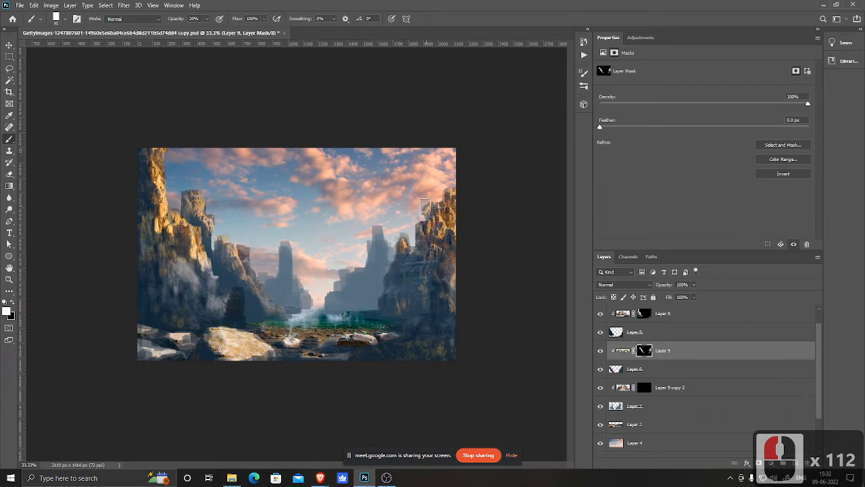
click(210, 239)
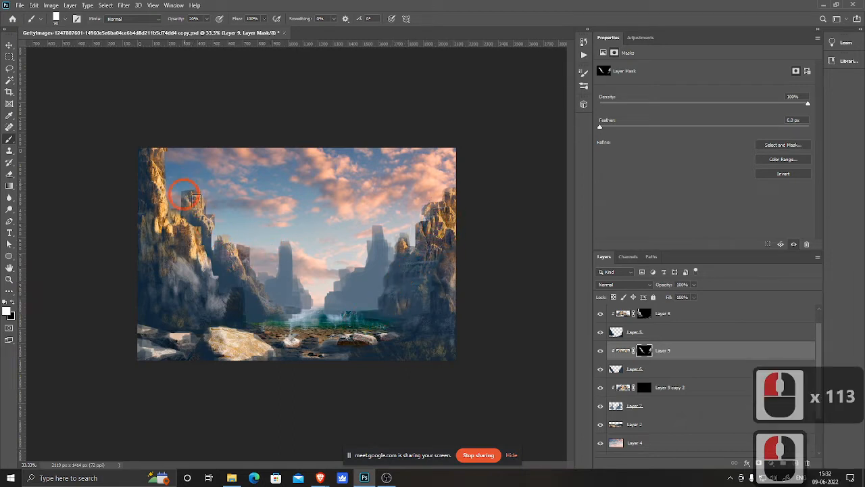
click(221, 220)
click(221, 227)
click(231, 241)
click(223, 249)
click(240, 252)
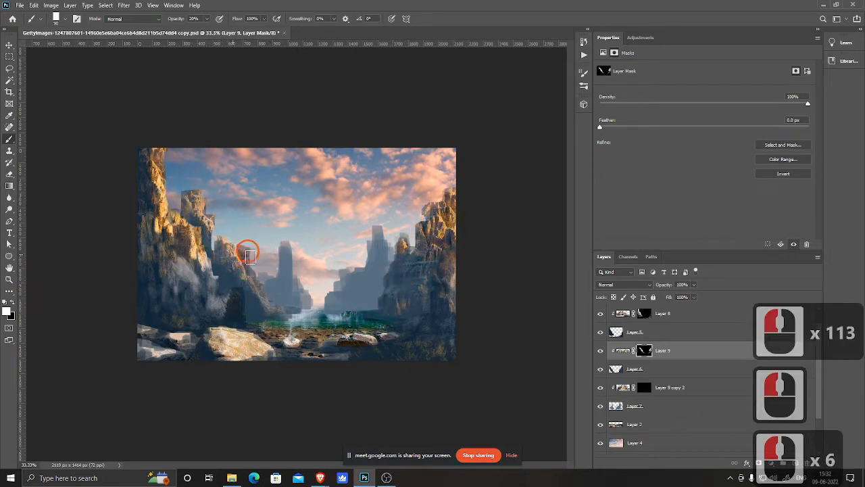
click(243, 261)
click(245, 270)
click(246, 281)
click(250, 290)
click(253, 301)
click(258, 311)
click(306, 311)
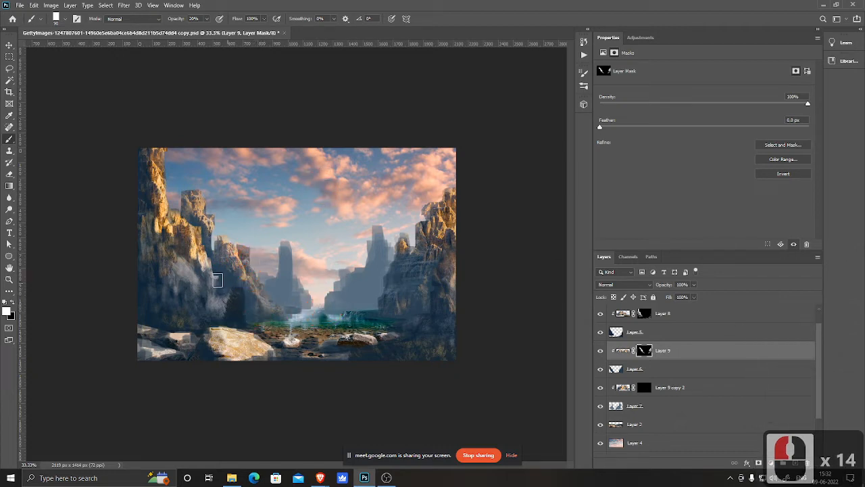
Step: Toggle Layer 9's visibility to compare the cliffs with and without the texture
click(601, 351)
click(601, 351)
click(600, 351)
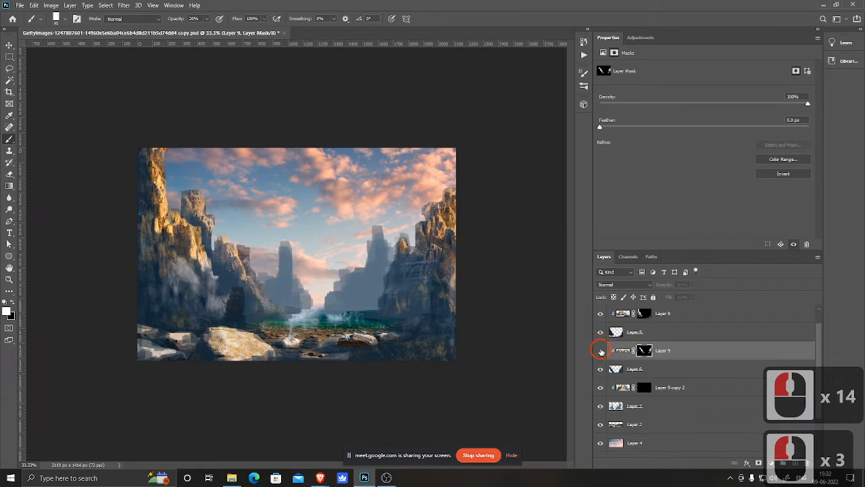
click(601, 351)
Step: Paint white on the Layer 9 copy 2 mask to reveal peak texture on the central distant cliffs
click(642, 369)
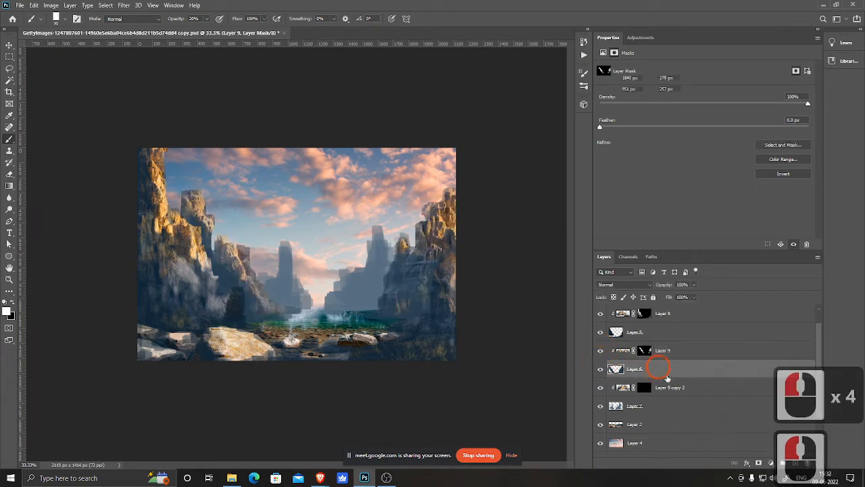
click(645, 387)
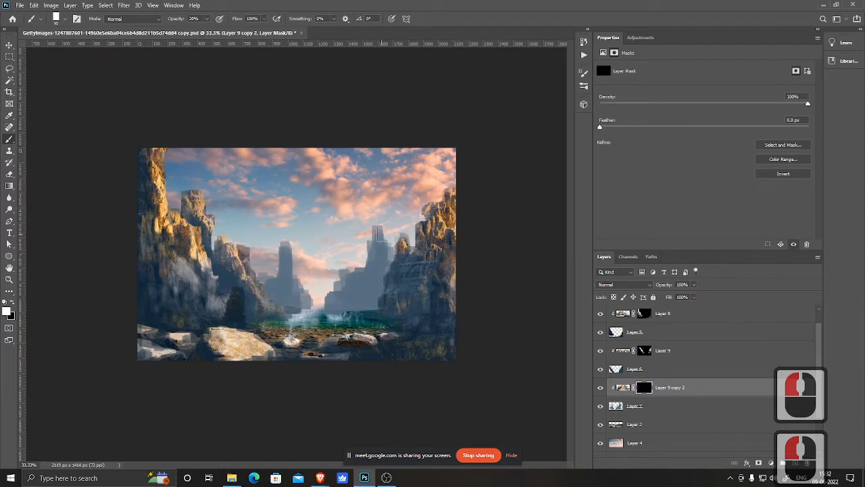
mouse_move(385, 228)
mouse_down()
mouse_move(392, 248)
mouse_move(387, 273)
mouse_move(396, 241)
mouse_up()
click(382, 254)
click(368, 269)
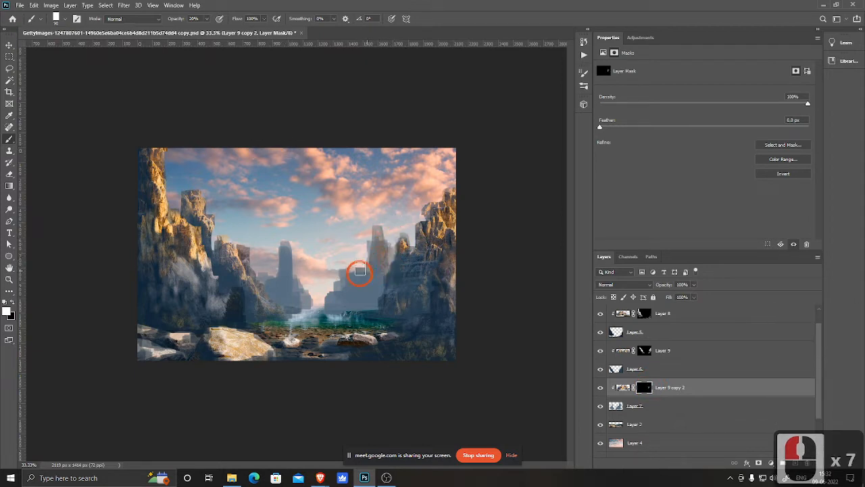
drag(360, 271, 327, 296)
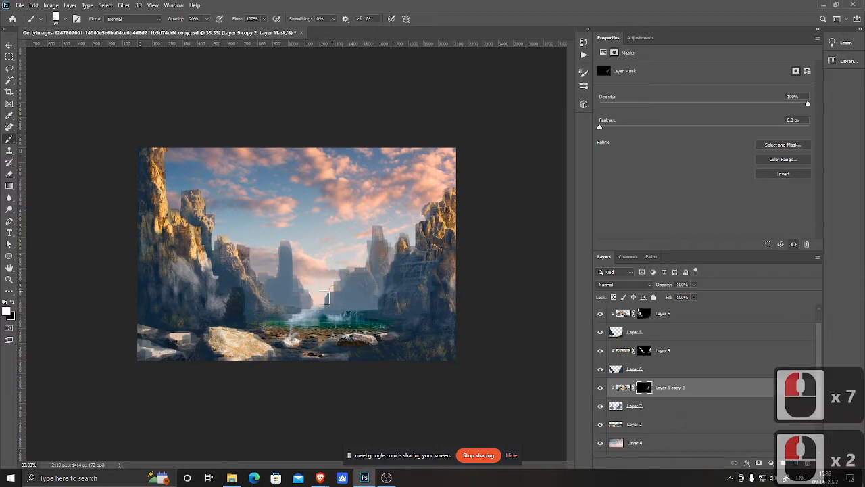
mouse_move(286, 243)
mouse_down()
mouse_move(302, 281)
mouse_move(265, 284)
mouse_move(262, 270)
mouse_up()
mouse_move(291, 244)
mouse_down()
mouse_move(298, 232)
mouse_move(344, 233)
mouse_move(283, 294)
mouse_up()
mouse_move(406, 303)
mouse_down()
mouse_move(379, 234)
mouse_move(399, 230)
mouse_move(360, 202)
mouse_move(248, 261)
mouse_move(302, 242)
mouse_move(291, 235)
mouse_move(302, 261)
mouse_move(284, 227)
mouse_up()
mouse_move(286, 230)
mouse_down()
mouse_move(300, 262)
mouse_move(287, 237)
mouse_up()
drag(285, 235, 292, 248)
drag(290, 246, 296, 255)
mouse_move(289, 248)
mouse_down()
mouse_move(295, 263)
mouse_move(290, 257)
mouse_up()
drag(290, 256, 296, 265)
drag(376, 233, 411, 228)
drag(411, 228, 345, 267)
drag(346, 266, 357, 251)
drag(357, 253, 371, 271)
mouse_move(370, 268)
mouse_down()
mouse_move(396, 262)
mouse_move(389, 251)
mouse_move(381, 299)
mouse_move(382, 230)
mouse_move(388, 272)
mouse_move(377, 220)
mouse_up()
drag(388, 325, 367, 222)
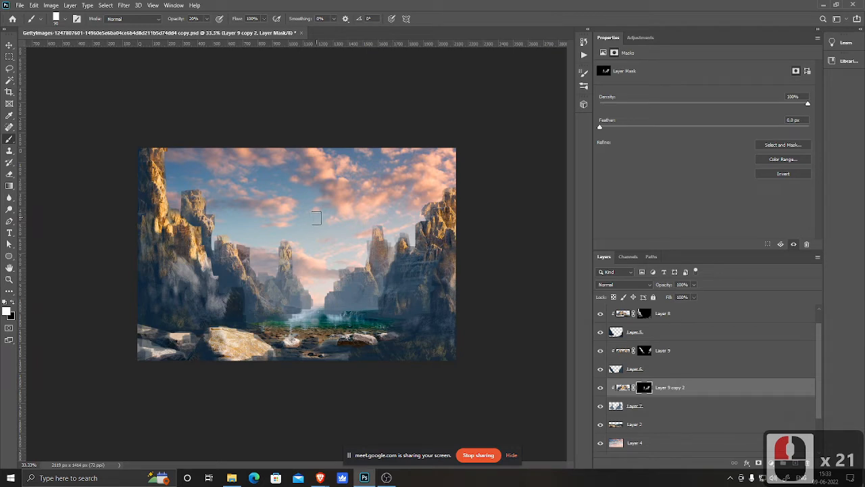
key(ctrl+minus)
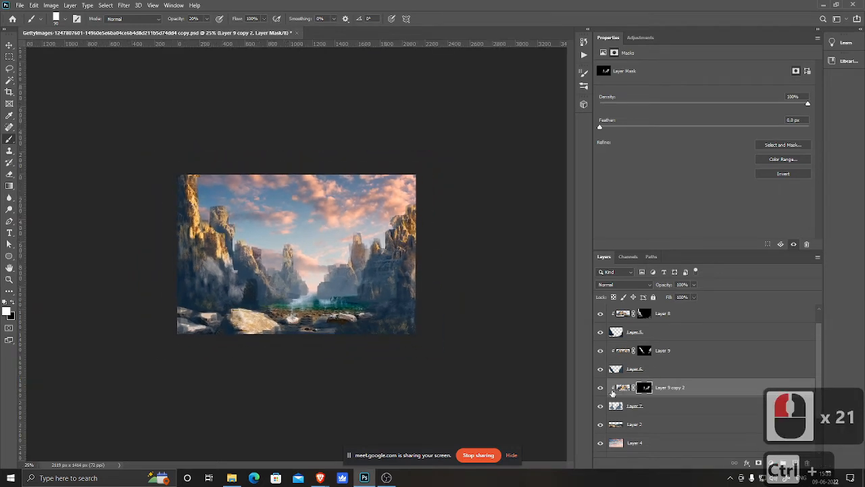
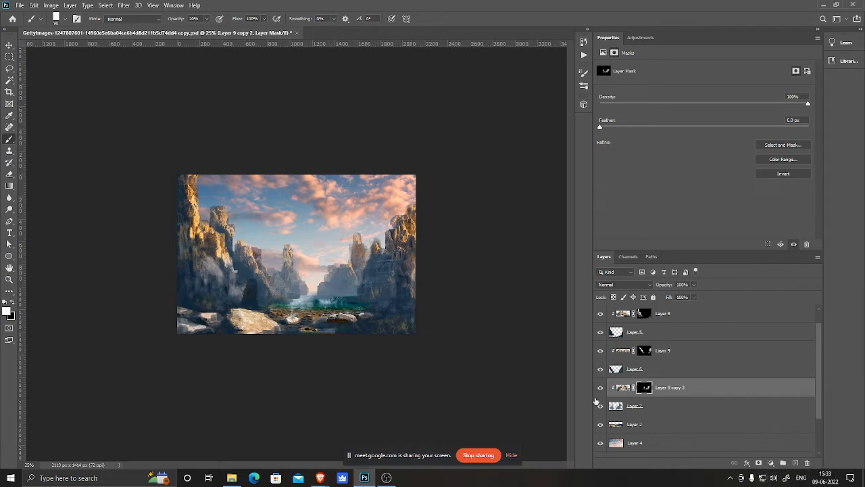
Step: Toggle Layer 9's visibility on and off to compare the cliffs with and without its texture
click(601, 350)
click(600, 351)
click(601, 351)
click(600, 351)
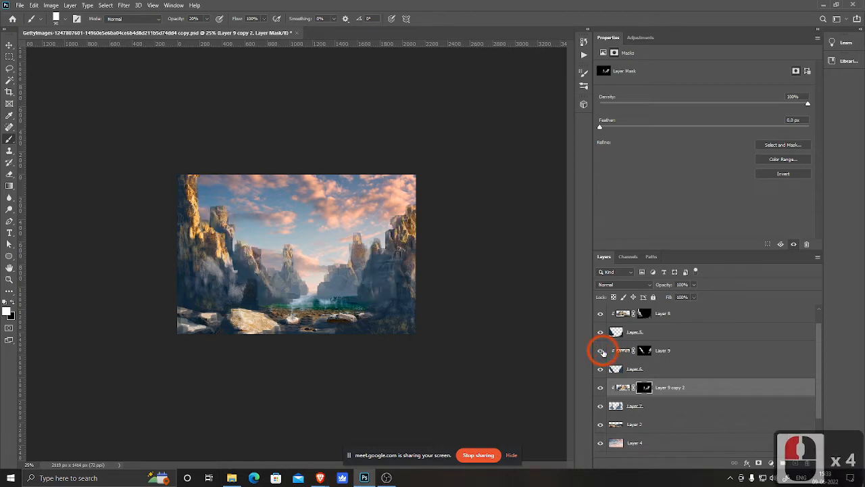
Step: Paint black on Layer 9's mask to hide texture on the upper left cliff, the centre and the right cliff edges
click(644, 350)
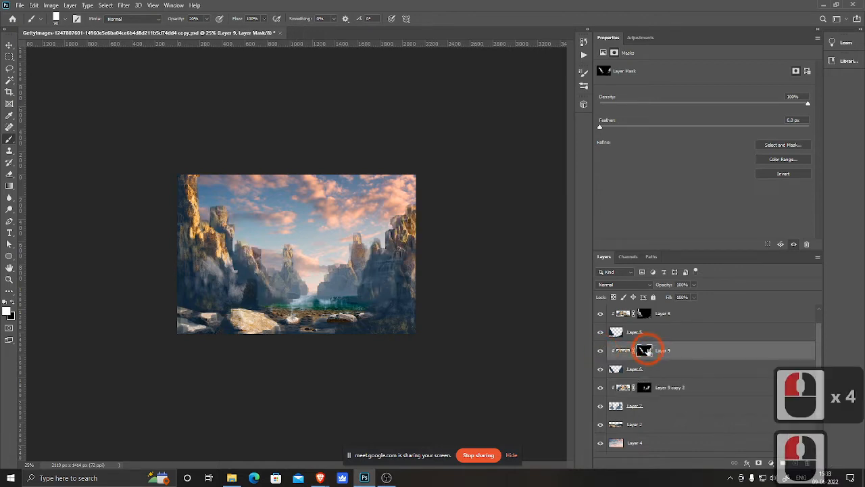
key(x)
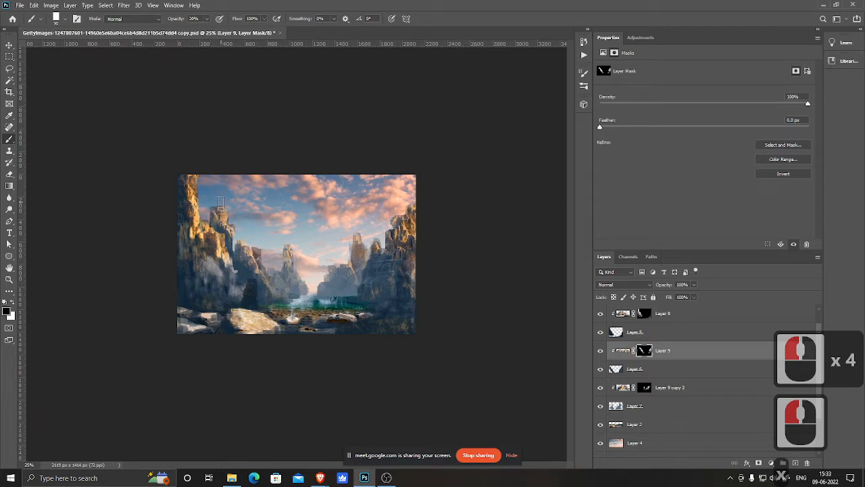
mouse_move(223, 205)
mouse_down()
mouse_move(234, 240)
mouse_move(212, 211)
mouse_move(248, 237)
mouse_up()
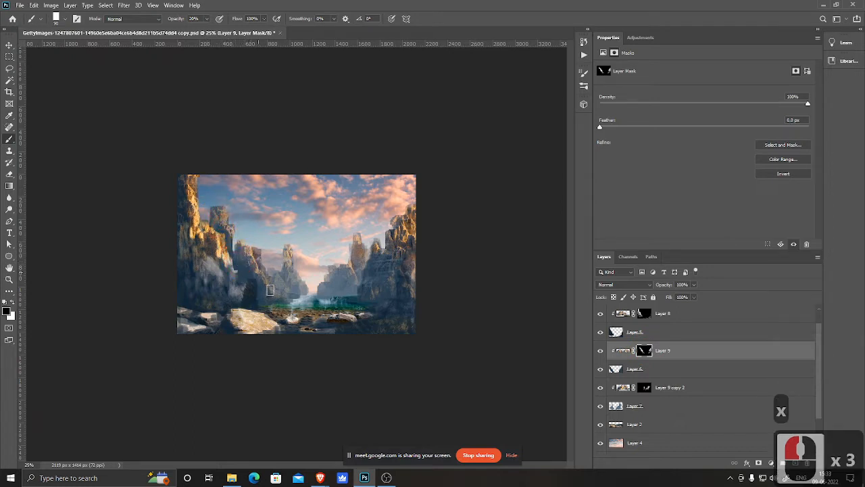
drag(277, 293, 316, 296)
mouse_move(423, 227)
mouse_down()
mouse_move(419, 206)
mouse_move(401, 238)
mouse_move(416, 236)
mouse_move(395, 244)
mouse_move(398, 228)
mouse_move(387, 229)
mouse_move(393, 209)
mouse_move(394, 230)
mouse_up()
mouse_move(402, 217)
mouse_down()
mouse_move(384, 256)
mouse_move(409, 244)
mouse_move(380, 275)
mouse_move(377, 249)
mouse_up()
drag(383, 307, 451, 315)
Step: Paint white at 20% opacity on Layer 8's mask to reveal rock texture on the right cliff
scroll(678, 359, up, 2)
click(642, 331)
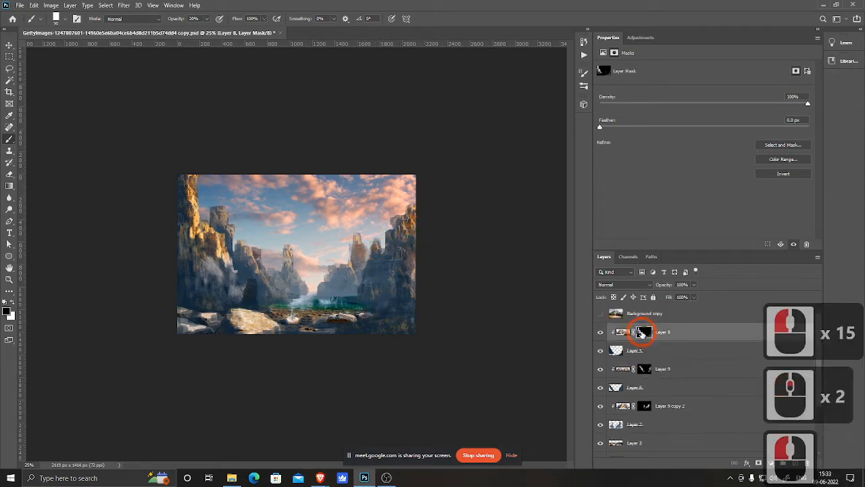
key(x)
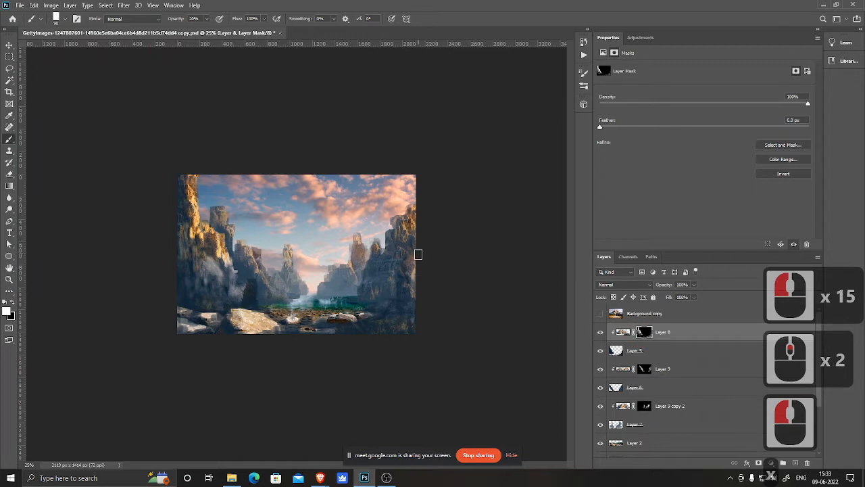
drag(414, 260, 405, 287)
drag(411, 201, 410, 215)
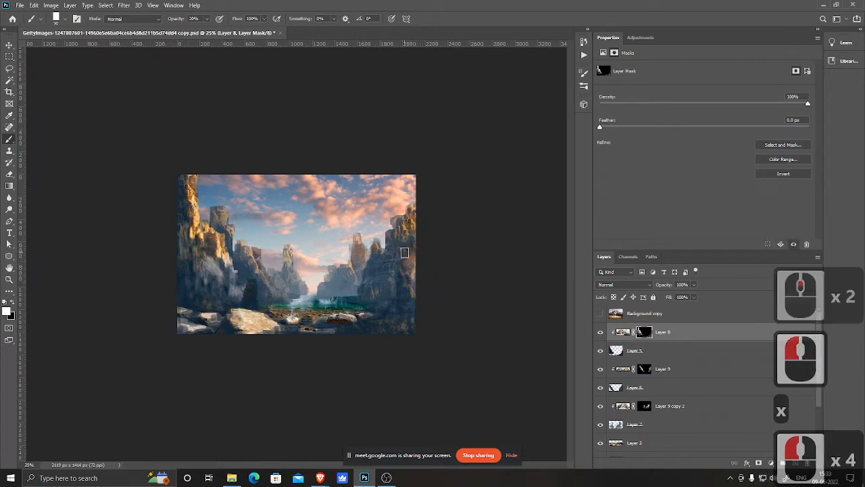
Step: Set brush opacity to 100% and paint white on Layer 8's mask along the right cliff edge
key(0)
mouse_move(416, 262)
mouse_down()
mouse_move(415, 272)
mouse_move(417, 260)
mouse_move(400, 269)
mouse_move(403, 283)
mouse_up()
click(406, 286)
mouse_move(403, 281)
mouse_down()
mouse_move(419, 297)
mouse_move(421, 288)
mouse_move(415, 294)
mouse_up()
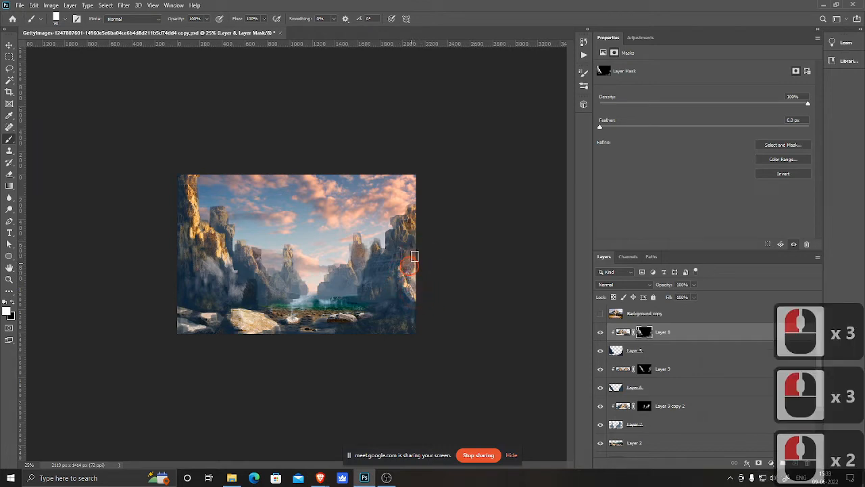
mouse_move(414, 255)
mouse_down()
mouse_move(411, 245)
mouse_move(402, 279)
mouse_move(410, 297)
mouse_up()
Step: Set brush opacity to 50% and dab white on Layer 8's mask over the lower right cliff
key(5)
click(401, 299)
click(410, 298)
click(405, 300)
click(400, 301)
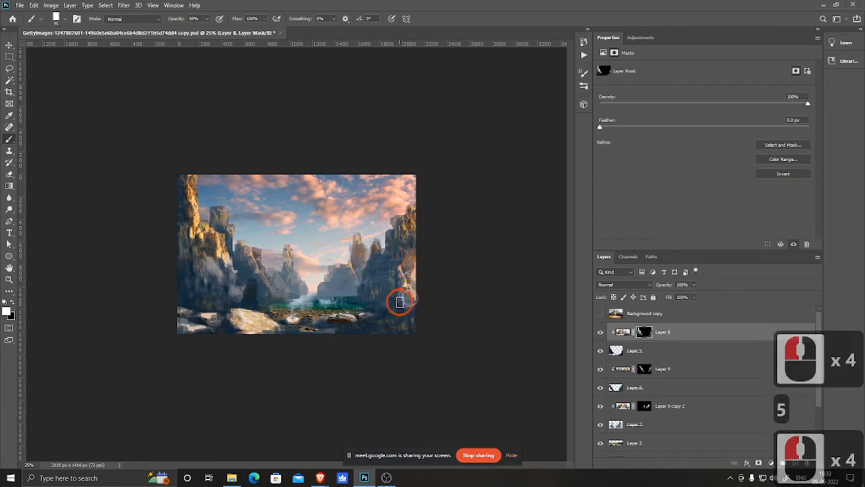
click(397, 303)
click(394, 306)
click(408, 307)
click(417, 303)
click(400, 304)
click(385, 305)
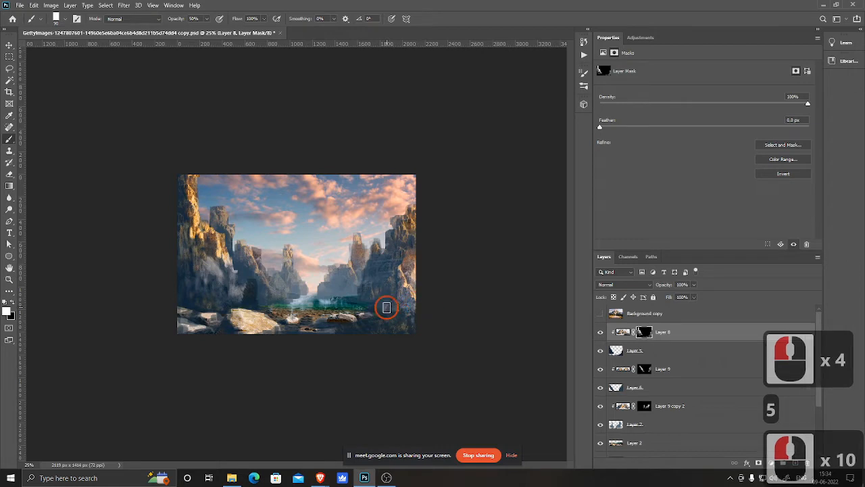
click(383, 304)
click(383, 304)
click(419, 315)
click(393, 318)
click(371, 328)
click(418, 322)
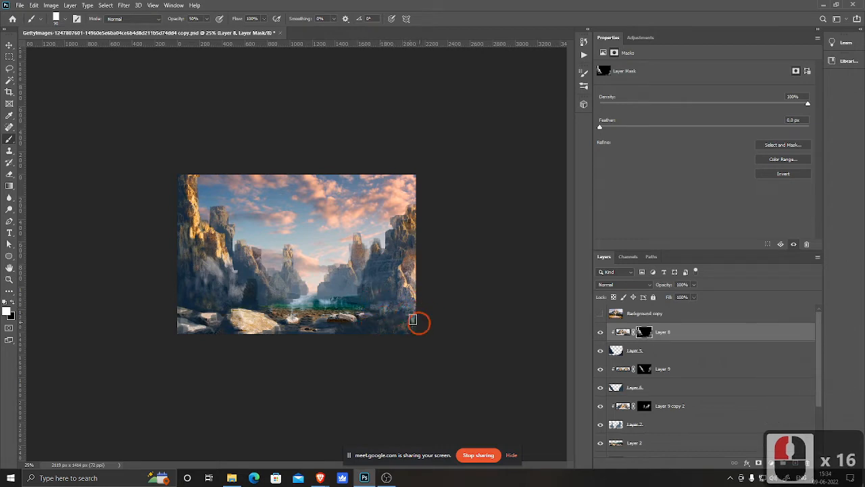
click(505, 169)
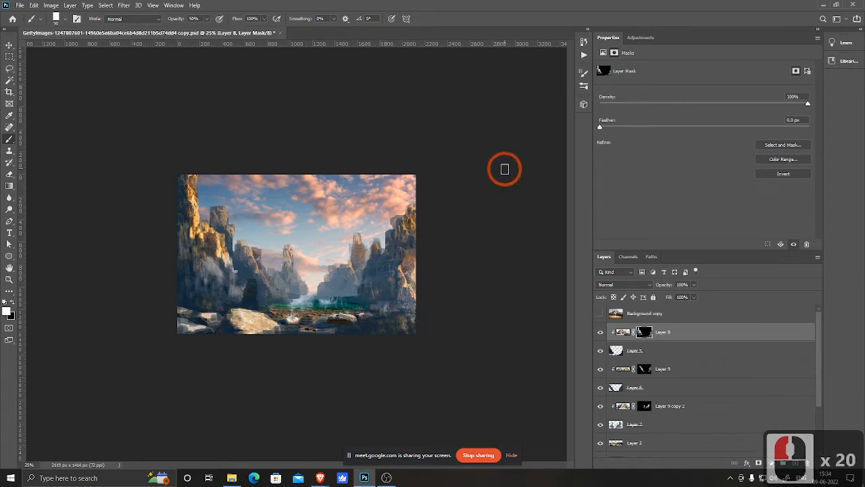
Step: Toggle Layer 8's visibility to compare the cliffs with and without its texture
click(599, 333)
click(599, 333)
click(600, 333)
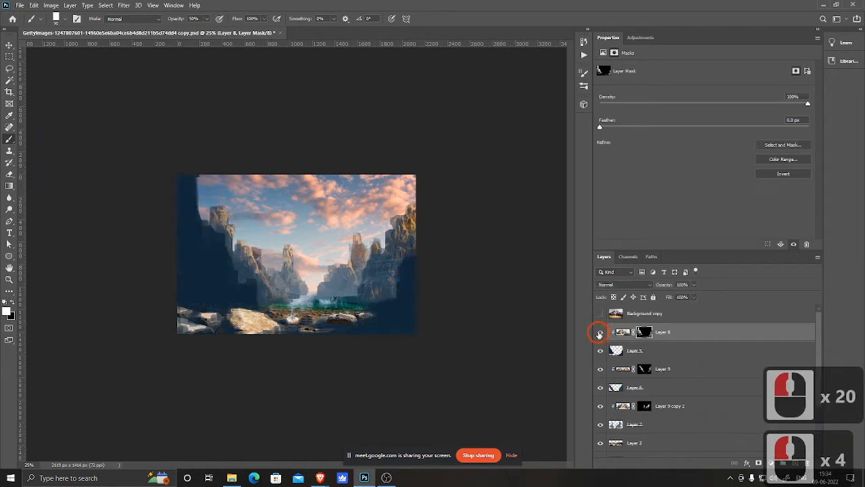
click(599, 333)
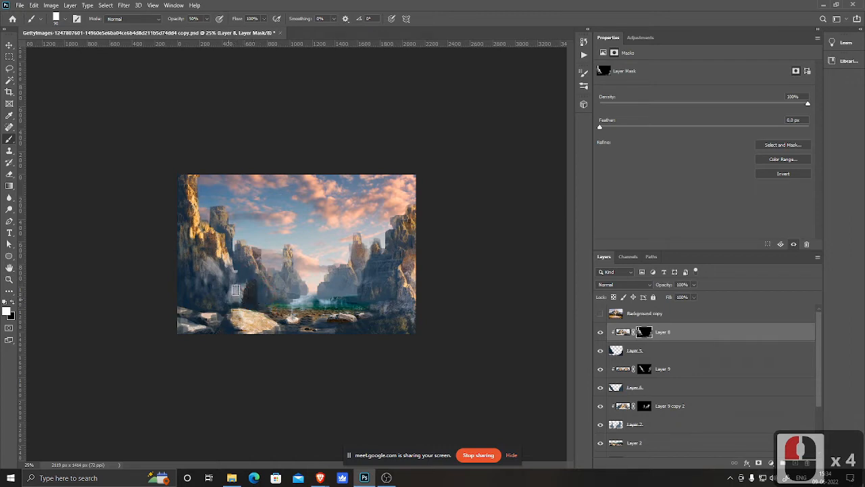
click(209, 281)
click(194, 275)
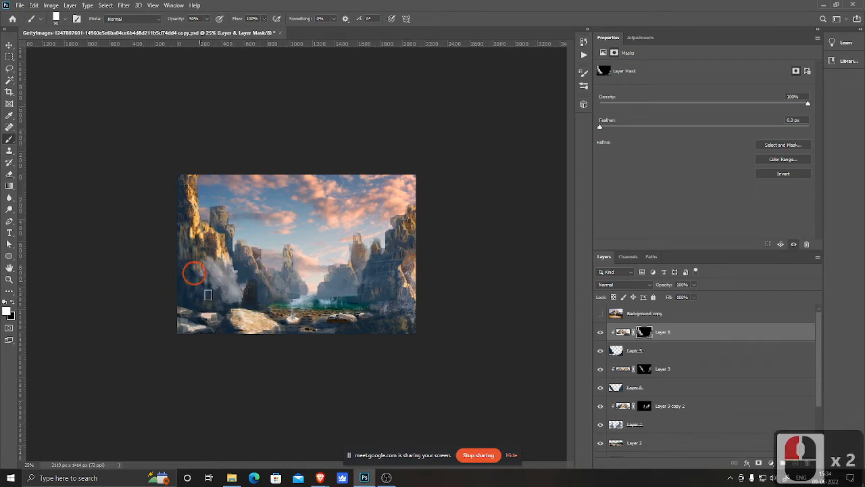
key(ctrl+z)
key(ctrl+z)
key(ctrl+z)
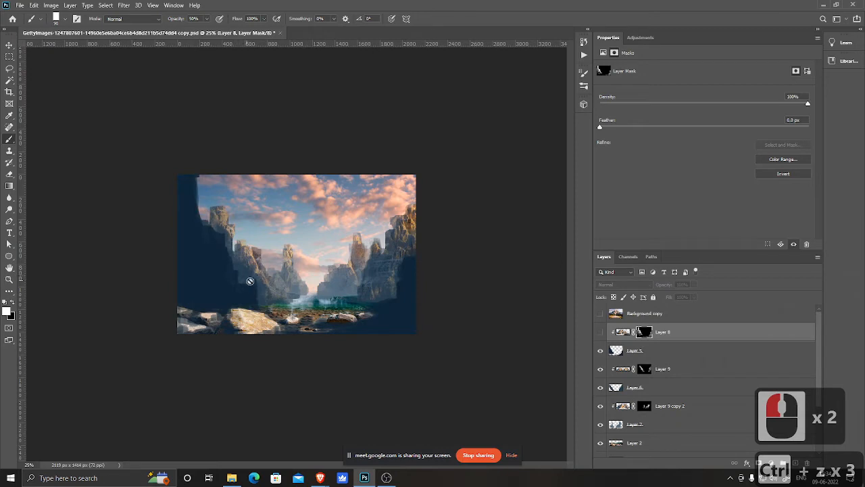
Step: Show Layer 8 again and paint white at 50% on its mask to reveal texture on the left cliff
click(599, 333)
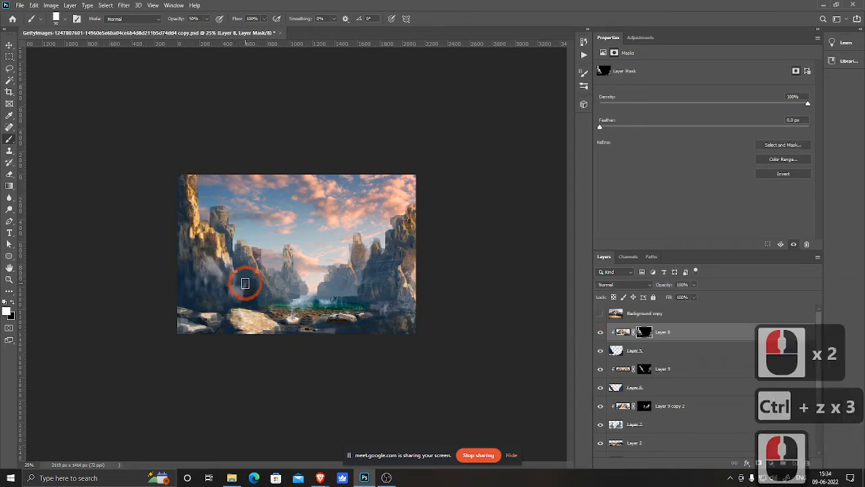
drag(248, 287, 242, 298)
click(219, 246)
click(213, 242)
click(210, 238)
click(200, 229)
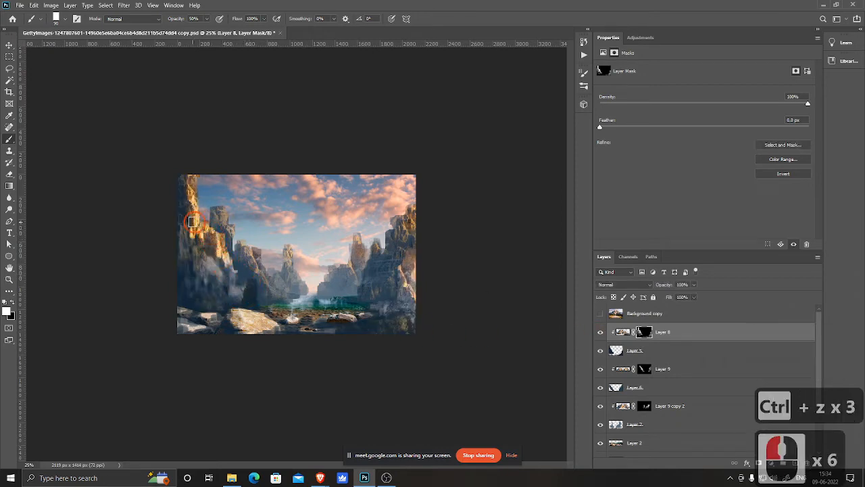
click(195, 217)
click(192, 196)
click(190, 170)
click(203, 261)
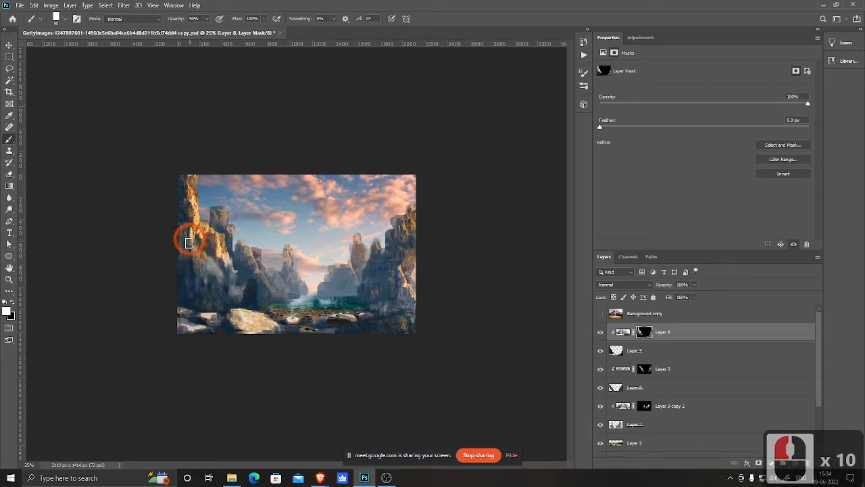
click(184, 234)
click(177, 225)
mouse_move(173, 187)
mouse_down()
mouse_move(176, 214)
mouse_move(179, 171)
mouse_up()
Step: Paint white over the lower left cliff, then undo the last five strokes
click(180, 252)
click(189, 254)
click(192, 272)
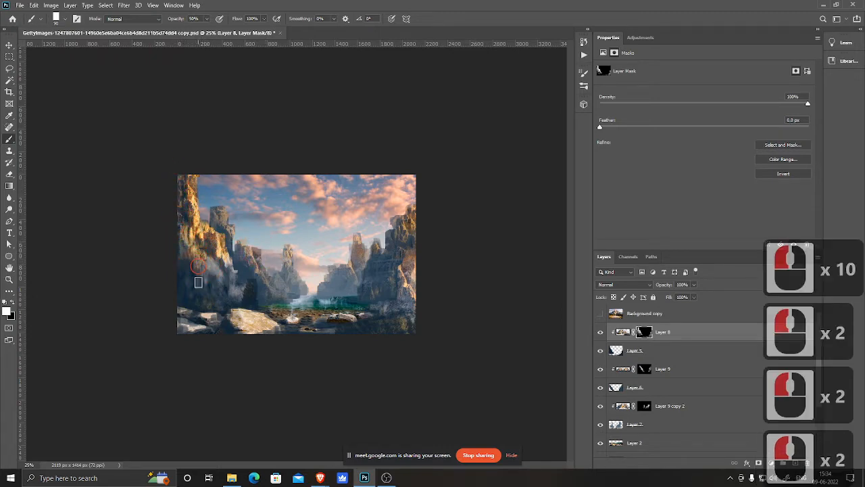
mouse_move(181, 253)
mouse_down()
mouse_move(190, 298)
mouse_move(232, 294)
mouse_up()
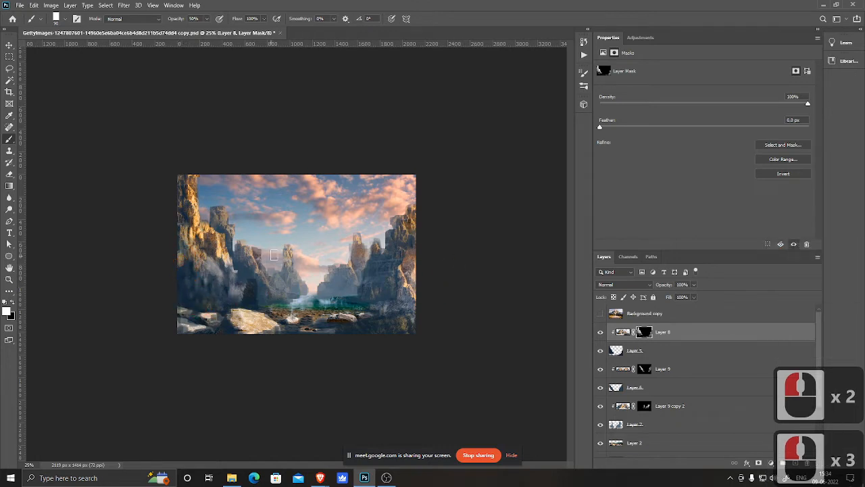
mouse_move(209, 301)
mouse_down()
mouse_move(185, 298)
mouse_move(182, 273)
mouse_move(173, 275)
mouse_move(187, 258)
mouse_move(184, 294)
mouse_move(192, 263)
mouse_move(203, 295)
mouse_move(271, 296)
mouse_move(224, 290)
mouse_move(221, 280)
mouse_move(229, 301)
mouse_move(242, 298)
mouse_move(196, 275)
mouse_move(205, 259)
mouse_move(237, 276)
mouse_move(245, 289)
mouse_move(194, 255)
mouse_move(182, 266)
mouse_move(197, 305)
mouse_move(190, 297)
mouse_move(234, 311)
mouse_move(204, 309)
mouse_move(221, 320)
mouse_move(154, 328)
mouse_up()
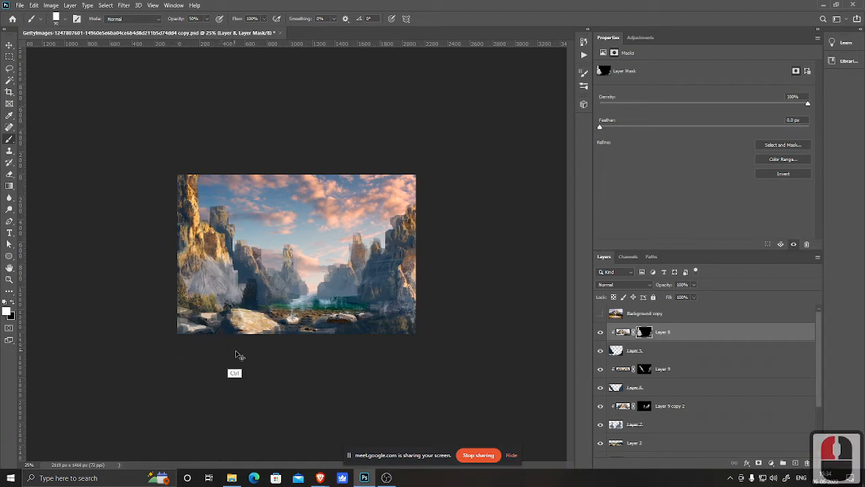
key(ctrl+z)
key(ctrl+z)
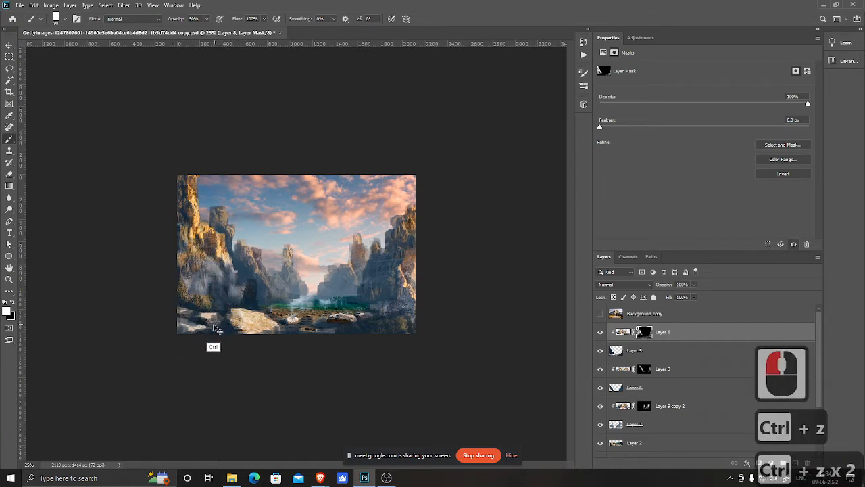
key(ctrl+z)
key(ctrl+z)
key(ctrl+z)
key(ctrl+z)
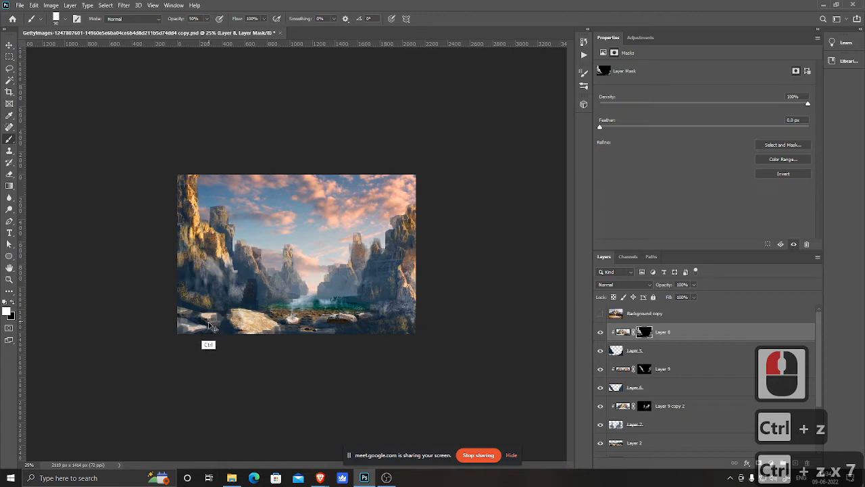
Step: Switch to black and paint on Layer 8's mask to hide texture on the lower left cliff
key(x)
mouse_move(215, 296)
mouse_down()
mouse_move(201, 298)
mouse_move(221, 303)
mouse_up()
mouse_move(236, 295)
mouse_down()
mouse_move(243, 289)
mouse_move(239, 299)
mouse_move(231, 251)
mouse_move(228, 284)
mouse_up()
click(236, 273)
drag(224, 276, 212, 264)
drag(210, 279, 200, 288)
click(189, 367)
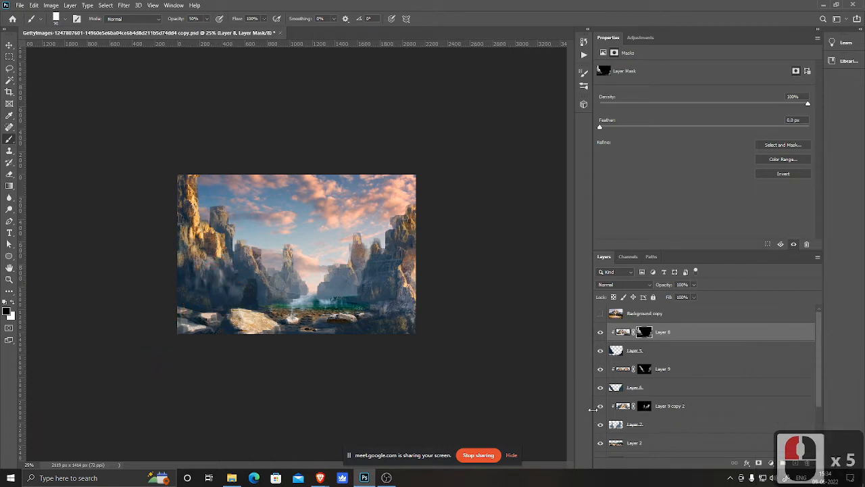
Step: Paint black on Layer 8's mask over the lower right cliff and save the document
drag(396, 289, 402, 293)
click(387, 305)
click(394, 305)
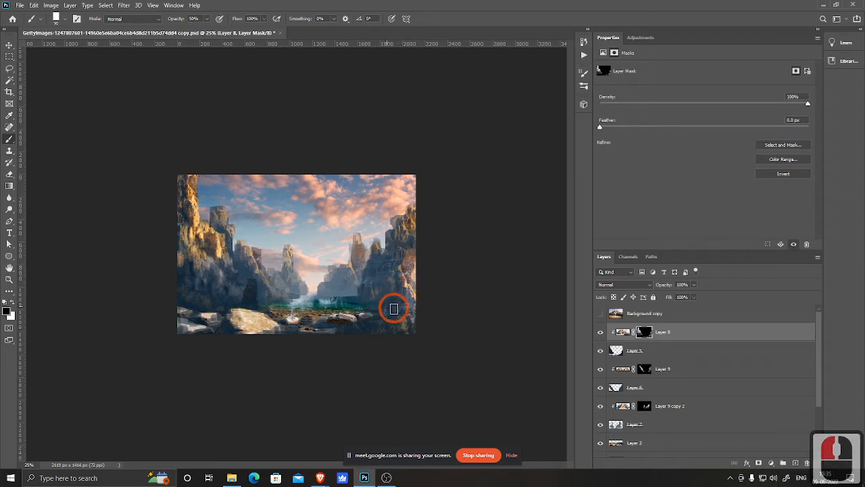
click(420, 324)
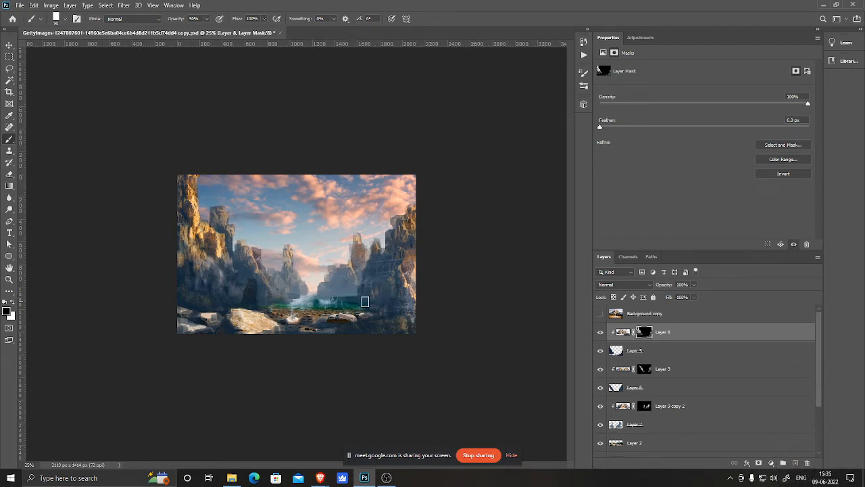
double_click(469, 303)
key(ctrl+s)
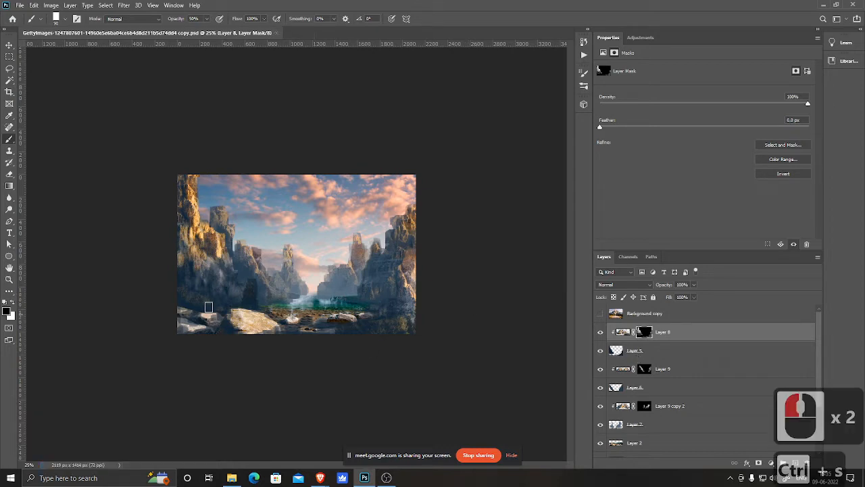
Step: Add a new empty layer, shrink the brush, and paint white at 50% on the foreground rock
click(794, 463)
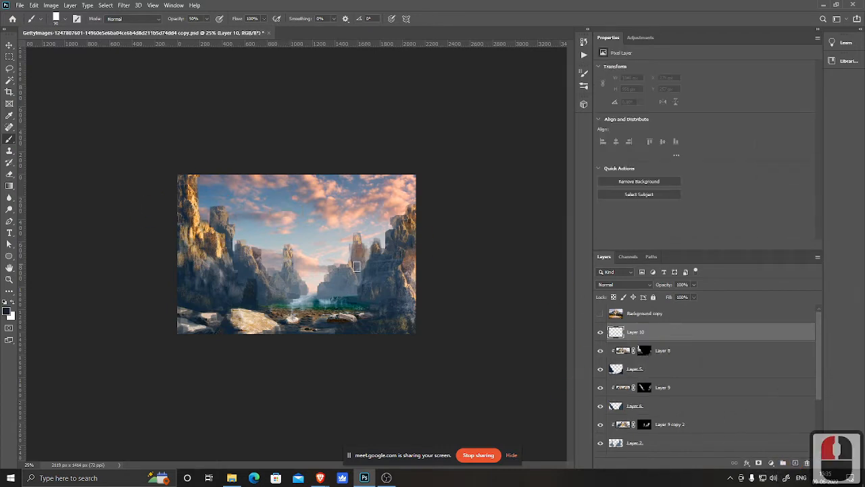
key([)
key([)
key([)
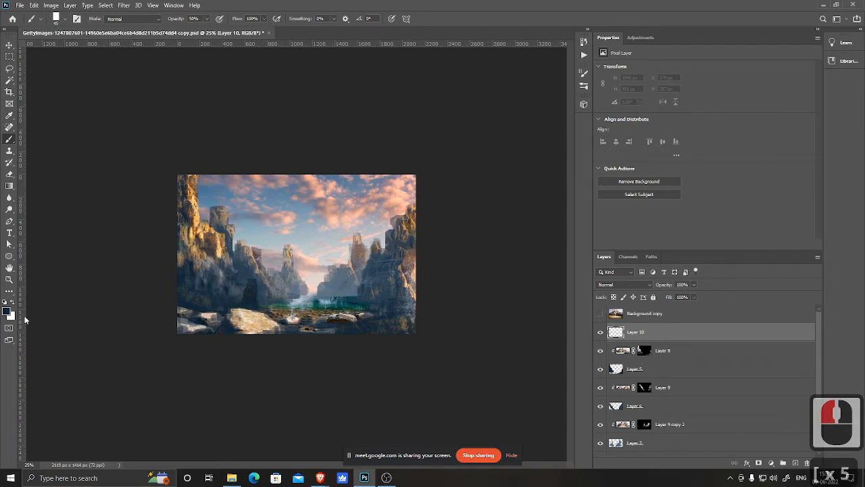
ctrl+click(206, 348)
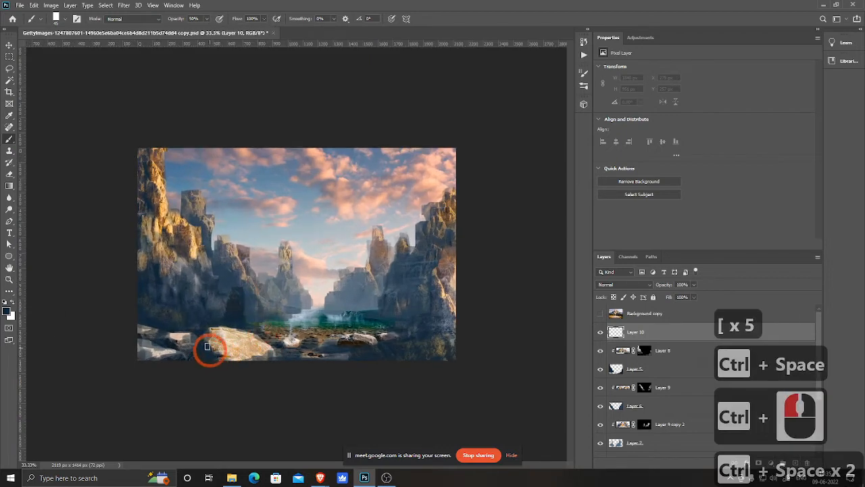
click(217, 329)
click(217, 331)
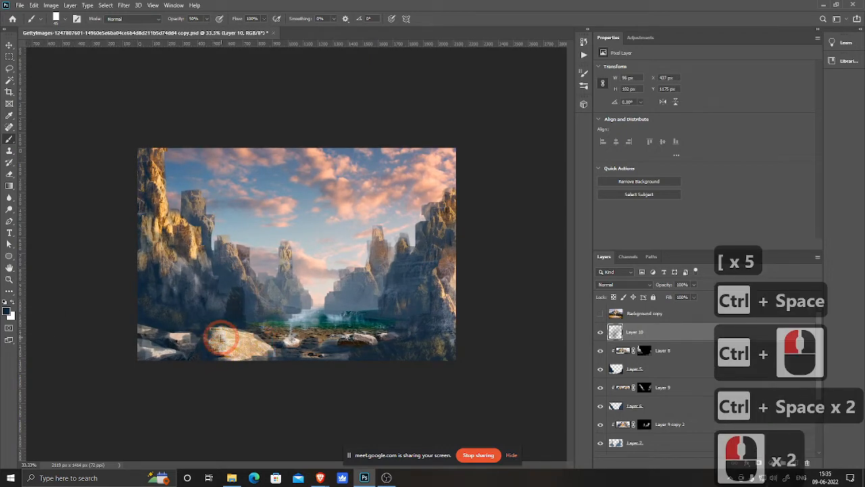
Step: Set brush opacity to 20% and paint white highlights across the foreground rocks on Layer 10
key(2)
click(216, 352)
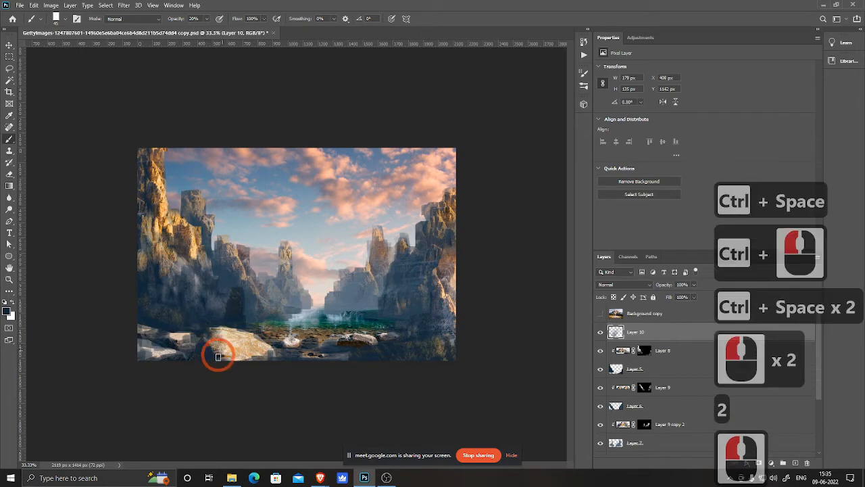
click(240, 357)
click(256, 356)
drag(268, 350, 254, 337)
click(206, 352)
click(173, 343)
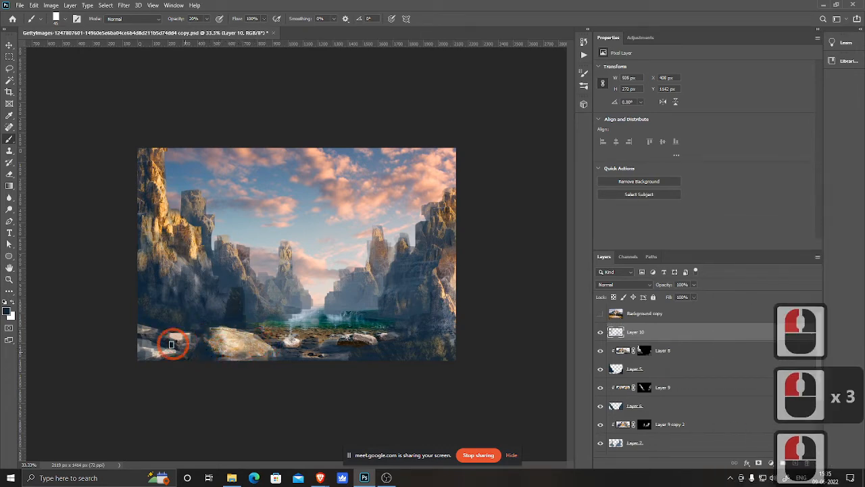
click(196, 332)
click(181, 349)
click(163, 351)
click(148, 351)
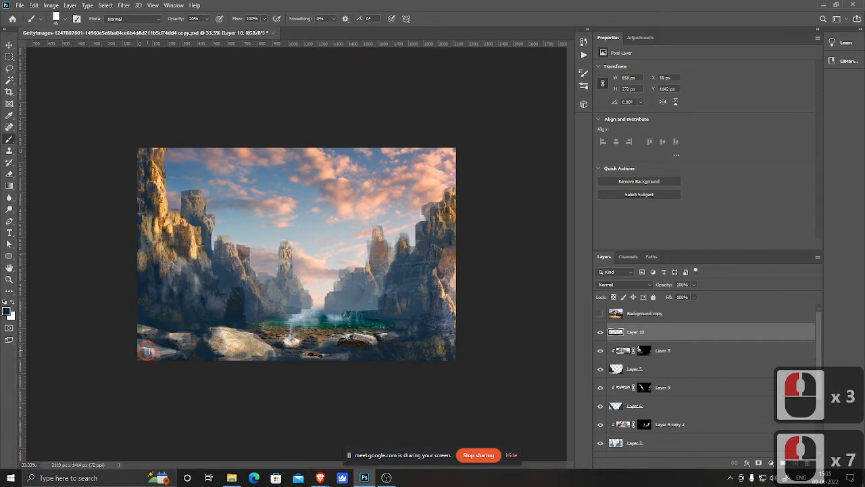
click(296, 347)
click(287, 343)
click(293, 340)
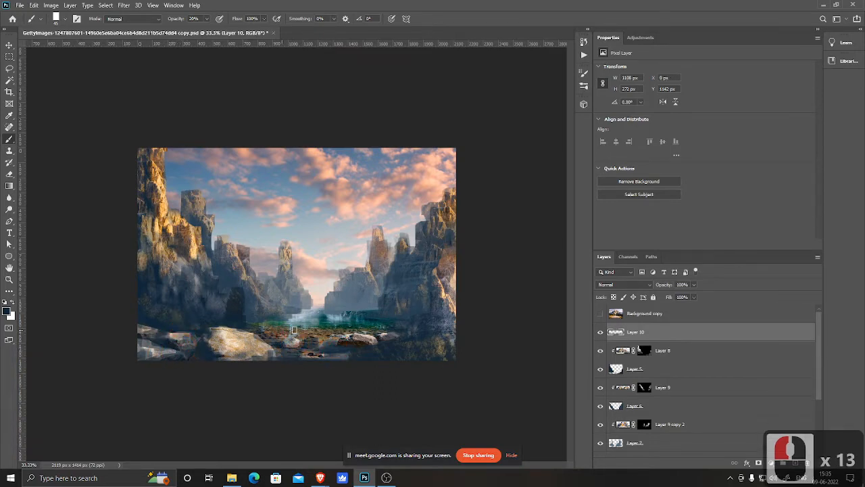
click(293, 331)
click(301, 345)
click(317, 345)
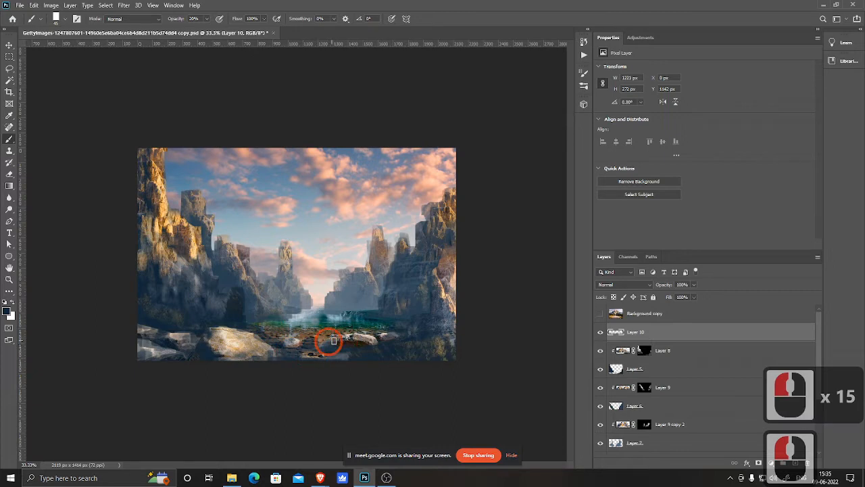
click(369, 338)
click(383, 333)
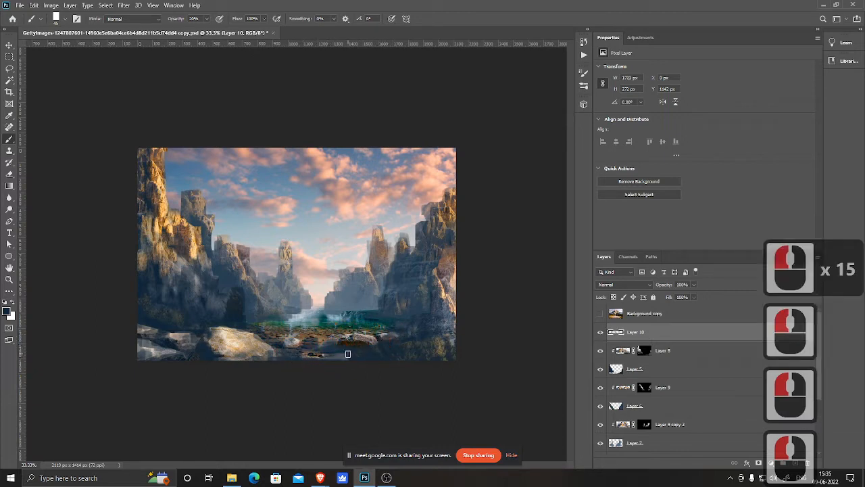
click(373, 356)
click(250, 352)
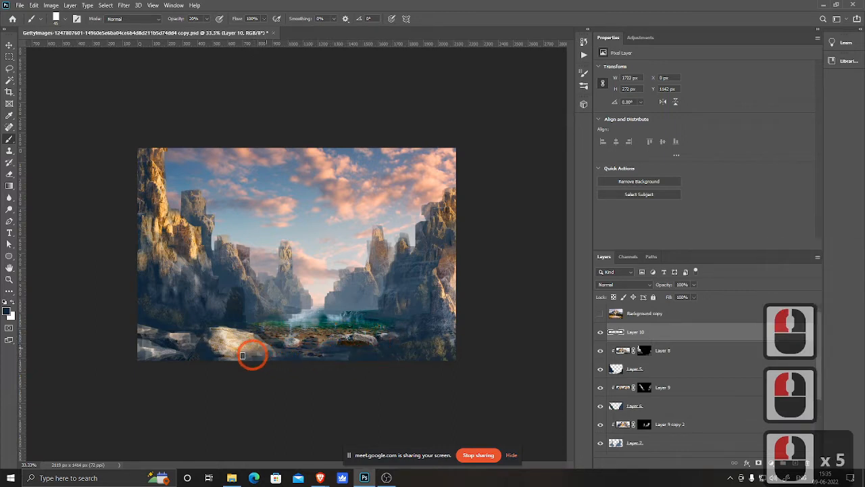
click(223, 355)
Step: Paint white at 20% along the base of the right cliff on Layer 10
click(396, 332)
click(404, 331)
click(431, 304)
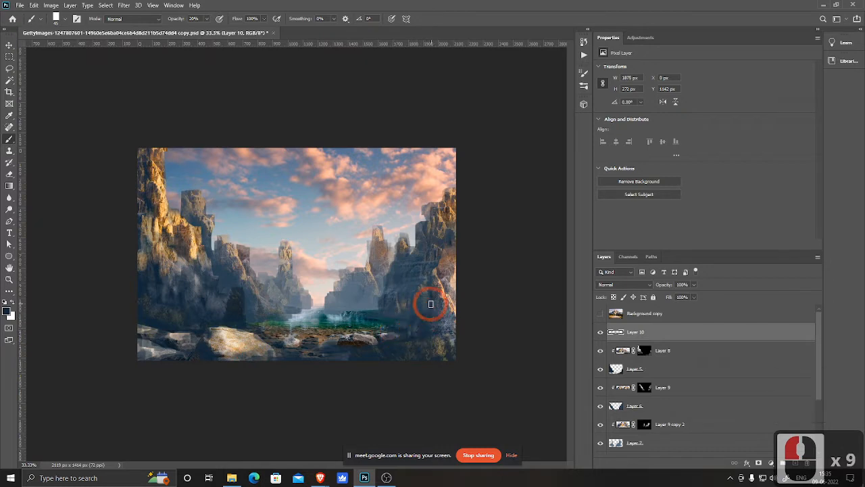
click(425, 315)
click(419, 321)
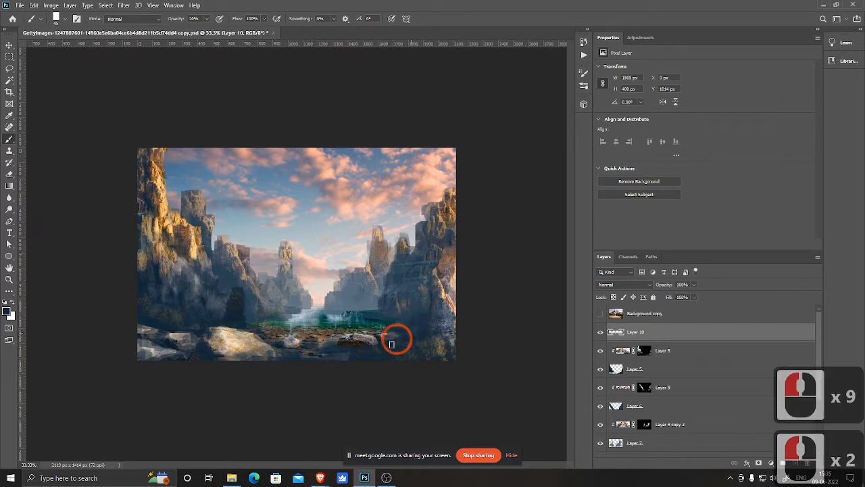
click(416, 344)
click(442, 349)
click(449, 330)
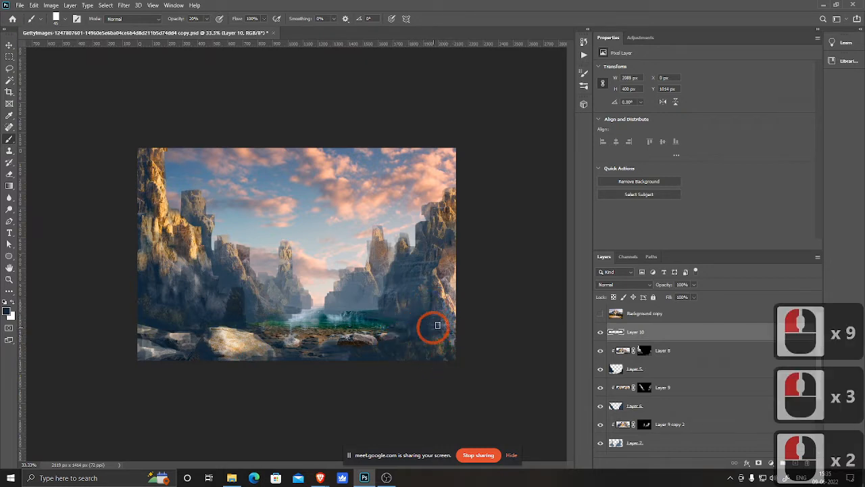
click(447, 286)
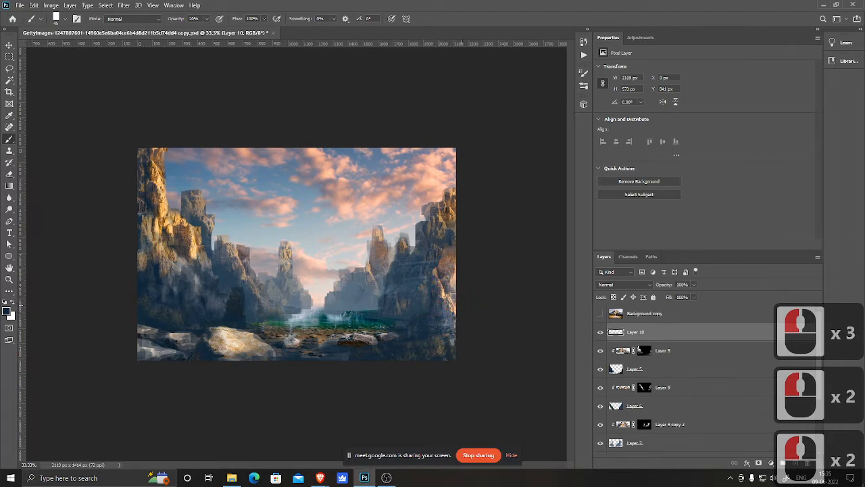
click(431, 255)
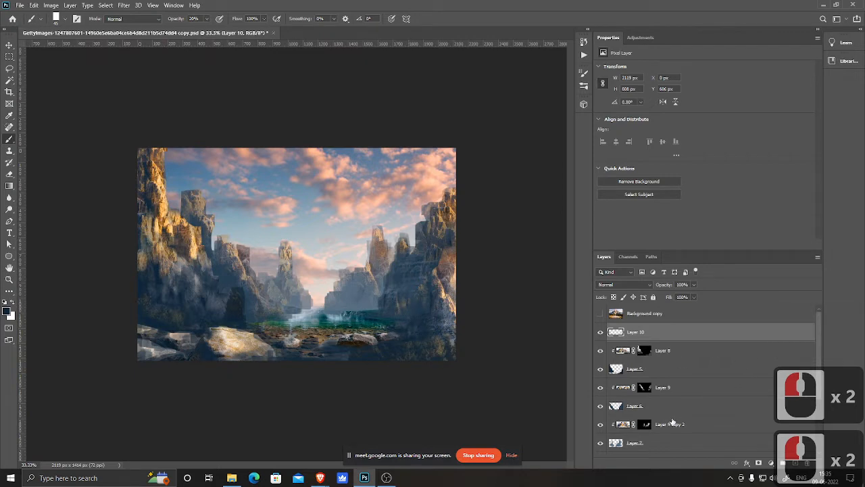
Step: Add a new empty layer above Layer 9 copy 2 and sample a light mist colour from the sky
scroll(681, 431, down, 4)
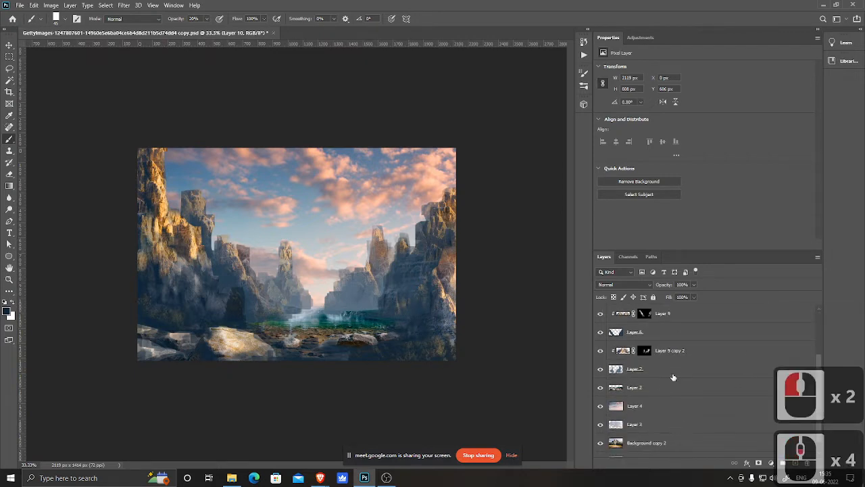
click(703, 351)
click(794, 465)
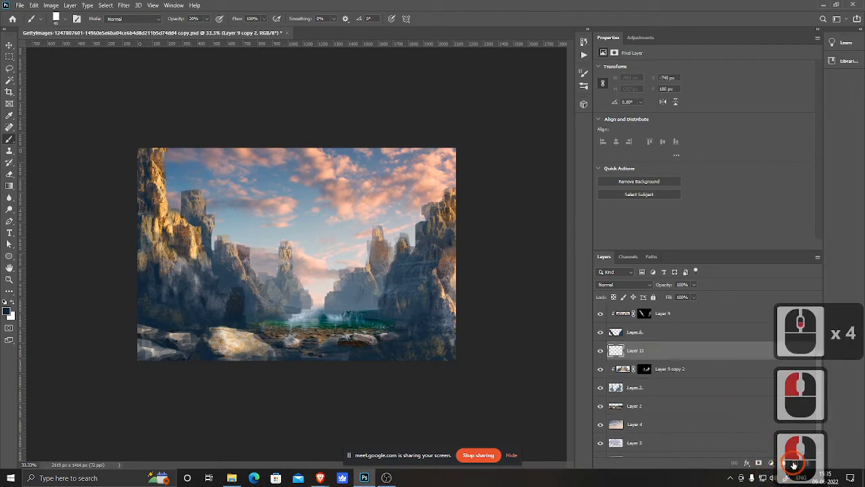
key(b)
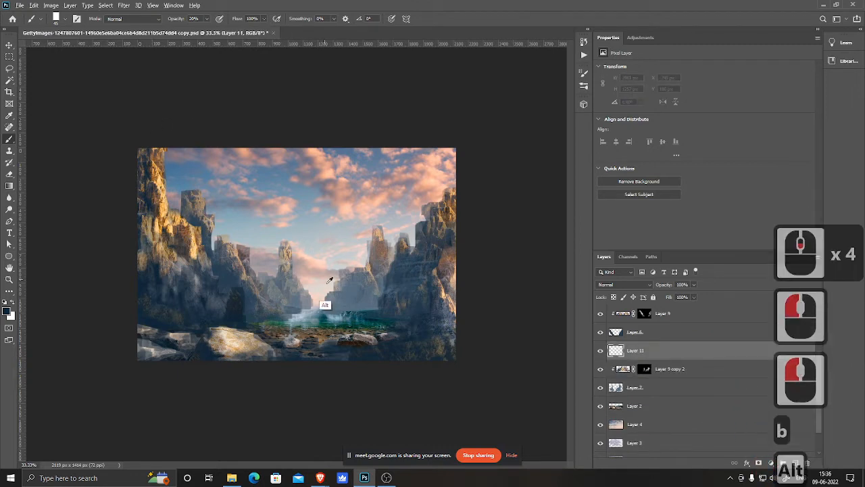
alt+click(317, 290)
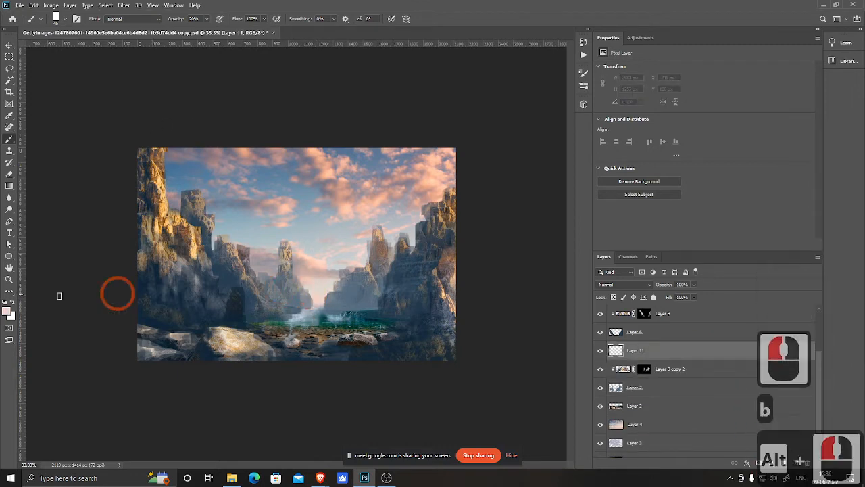
alt+click(328, 294)
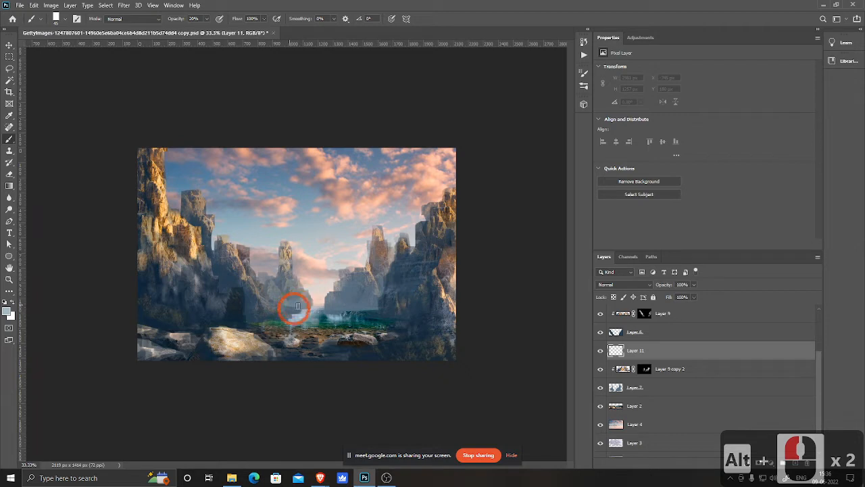
Step: Paint soft mist on Layer 11 around the base of the central rocks above the water
click(296, 308)
click(281, 291)
click(284, 289)
click(284, 289)
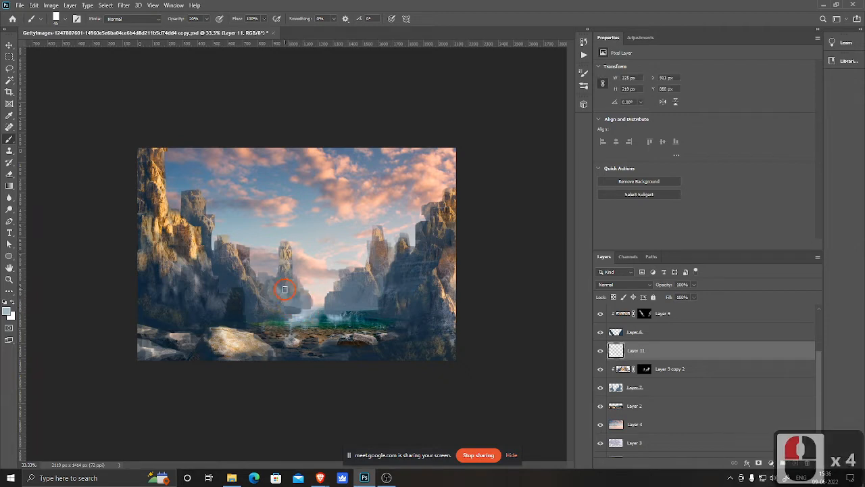
click(283, 294)
click(278, 291)
click(274, 288)
click(272, 286)
click(271, 286)
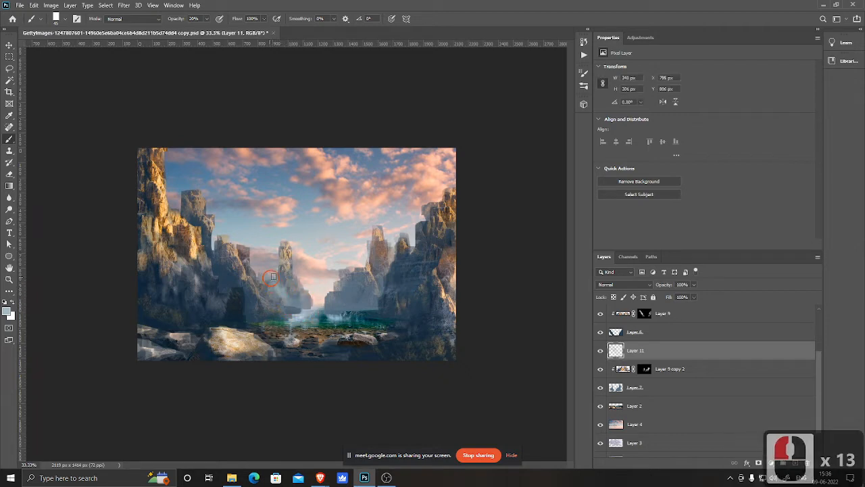
click(302, 303)
click(299, 303)
click(315, 306)
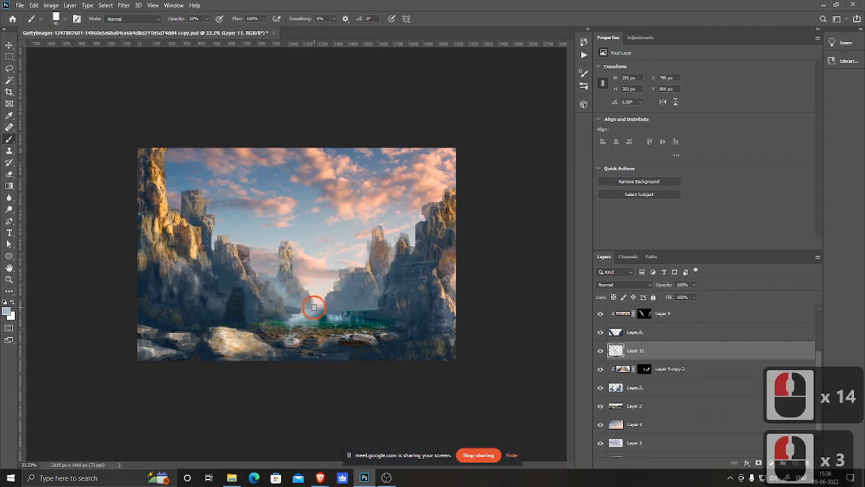
Step: Paint more mist on Layer 11 toward the right cliffs along the water's edge
click(342, 304)
click(333, 313)
click(346, 310)
click(380, 297)
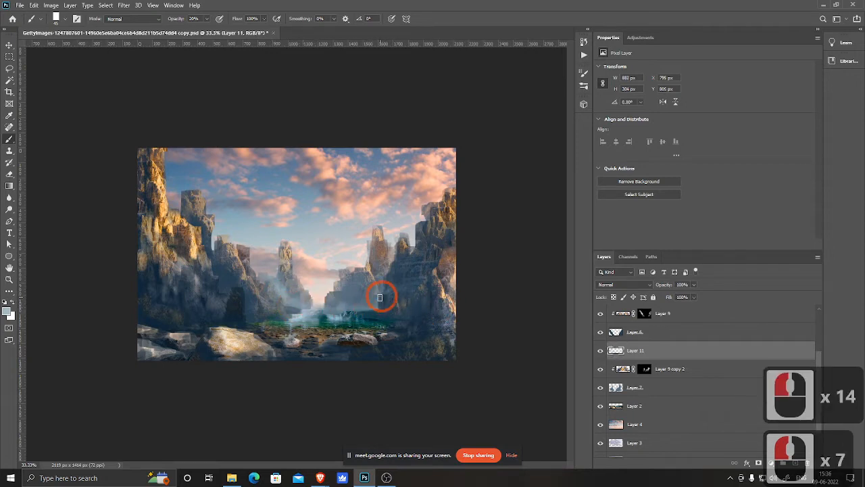
click(347, 294)
click(334, 303)
click(324, 306)
click(358, 302)
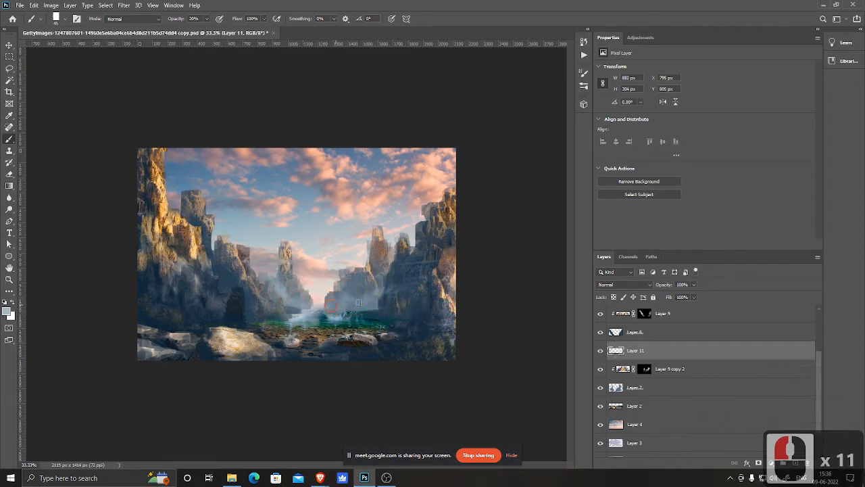
click(323, 297)
click(382, 292)
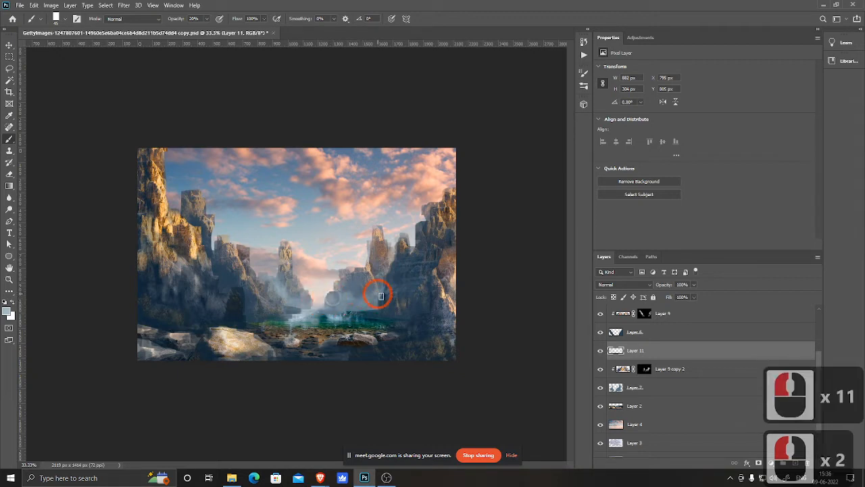
click(384, 289)
click(387, 279)
click(379, 305)
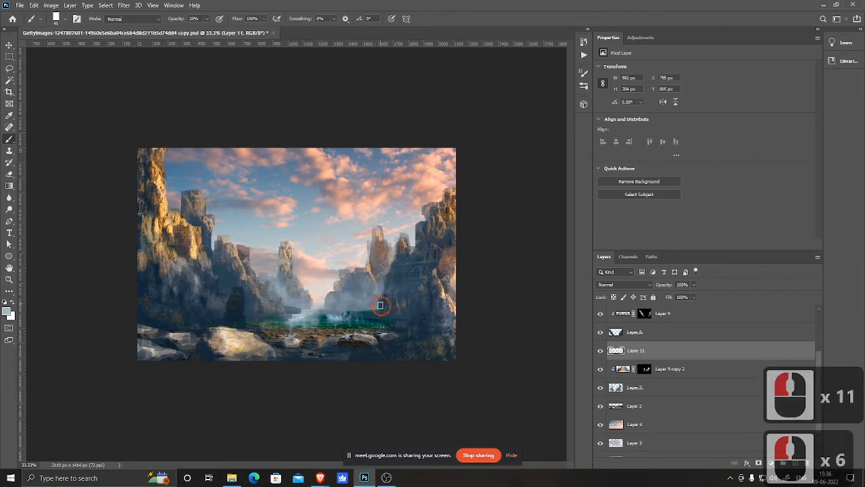
click(305, 307)
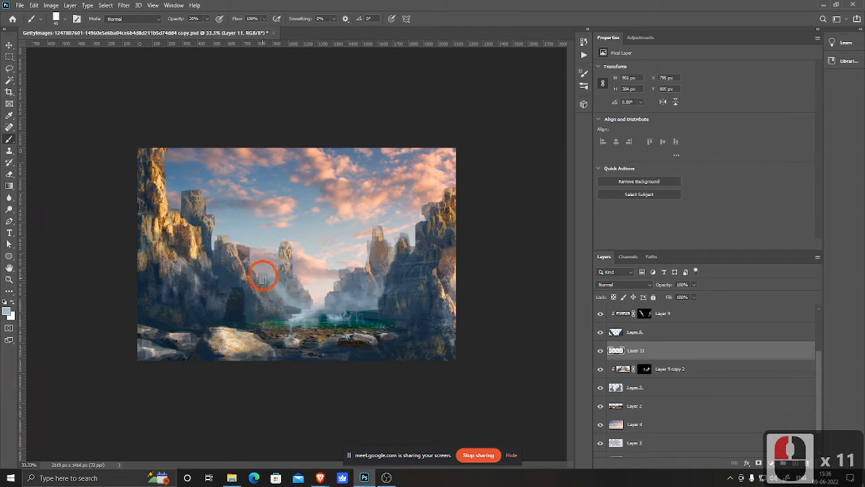
click(276, 272)
click(300, 293)
click(307, 302)
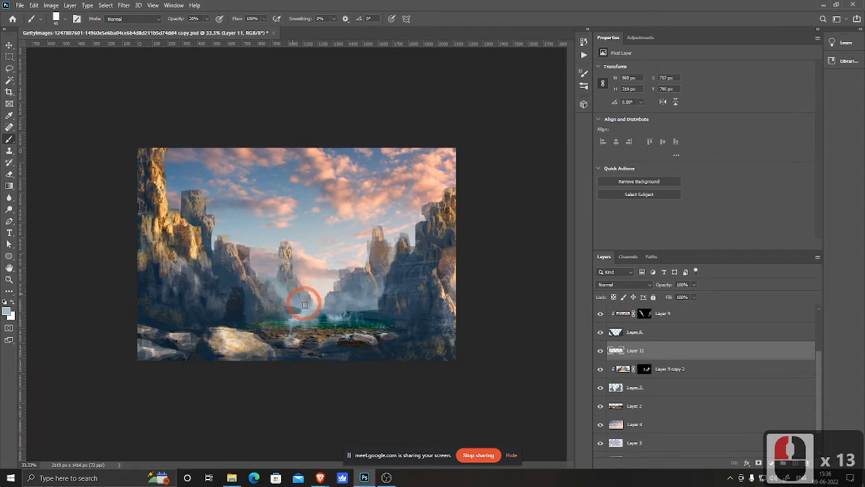
Step: Add a new empty layer above Layer 9 and paint mist over the left cliff's lower area
scroll(716, 350, up, 1)
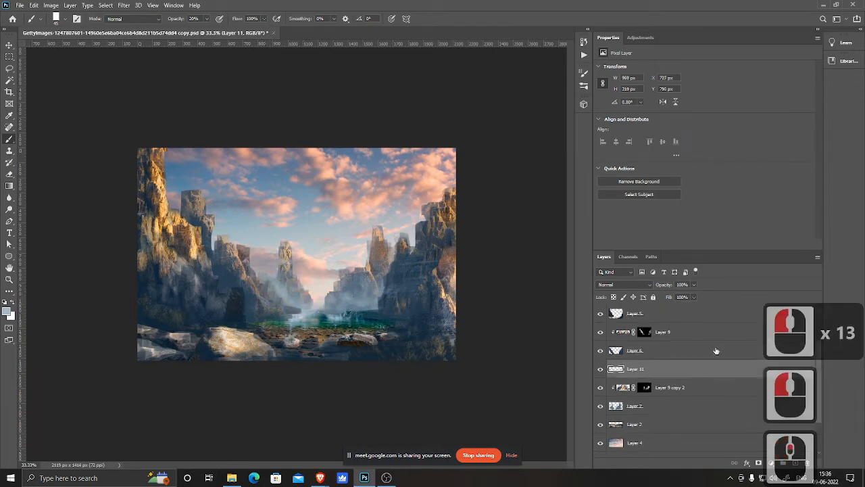
click(690, 334)
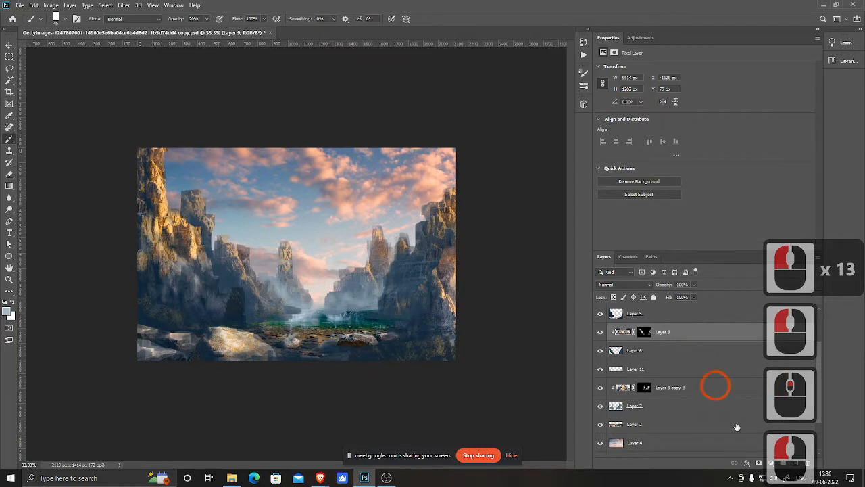
click(793, 463)
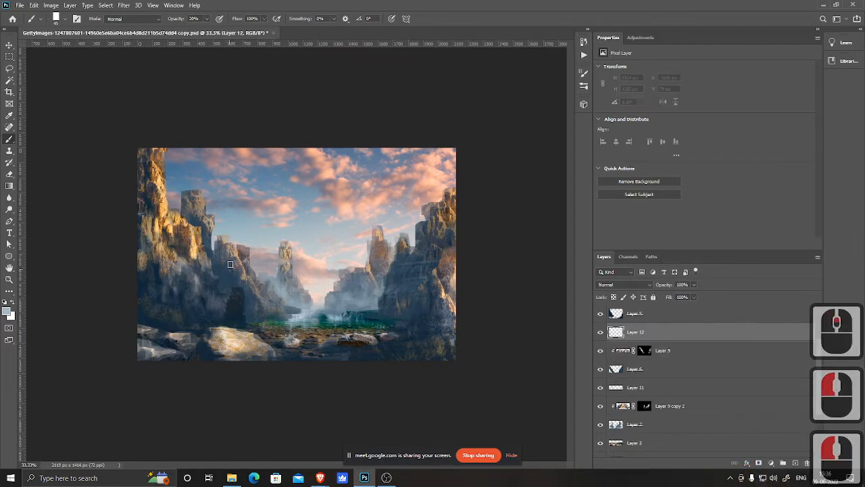
mouse_move(249, 311)
mouse_down()
mouse_move(243, 290)
mouse_move(223, 287)
mouse_move(237, 286)
mouse_move(227, 287)
mouse_move(208, 254)
mouse_move(219, 267)
mouse_move(209, 267)
mouse_move(208, 226)
mouse_up()
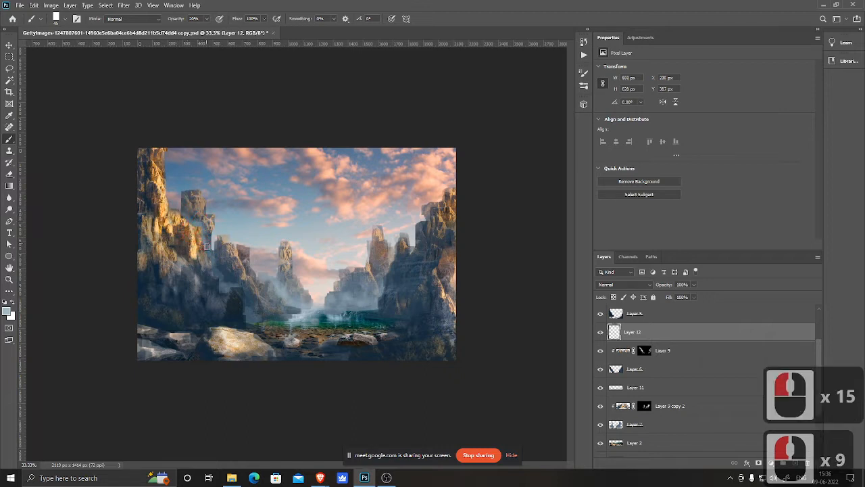
drag(237, 290, 244, 301)
drag(245, 300, 261, 312)
drag(262, 314, 268, 321)
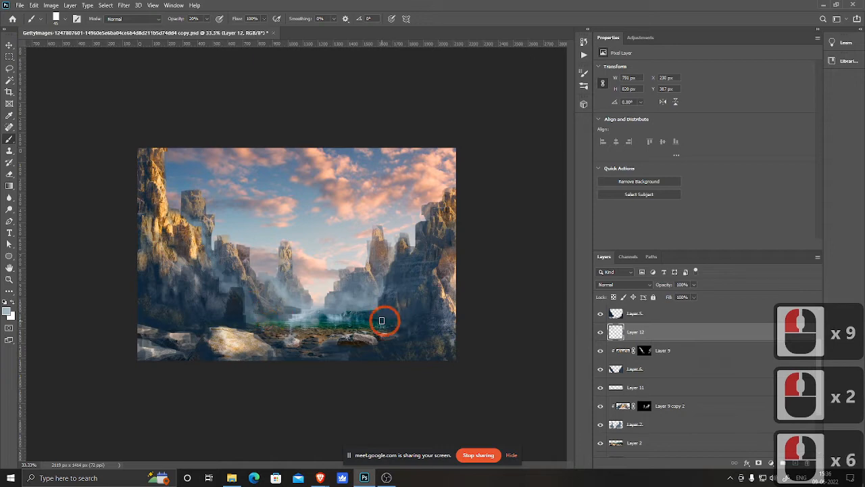
Step: Paint mist on Layer 12 along the right cliff and water edge, and save the document
mouse_move(382, 320)
mouse_down()
mouse_move(433, 311)
mouse_move(409, 315)
mouse_move(426, 310)
mouse_move(430, 270)
mouse_up()
drag(430, 265, 439, 257)
drag(442, 258, 430, 267)
drag(429, 292, 407, 322)
drag(407, 319, 400, 320)
drag(387, 319, 376, 317)
drag(256, 319, 257, 288)
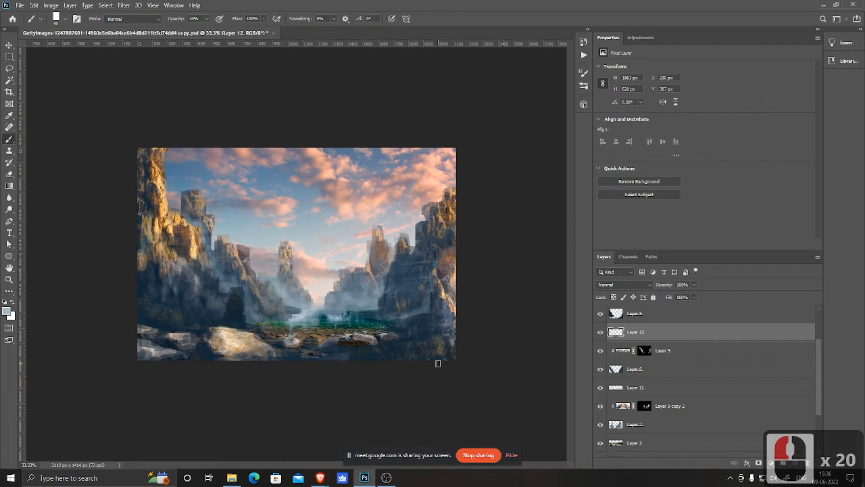
key(ctrl+s)
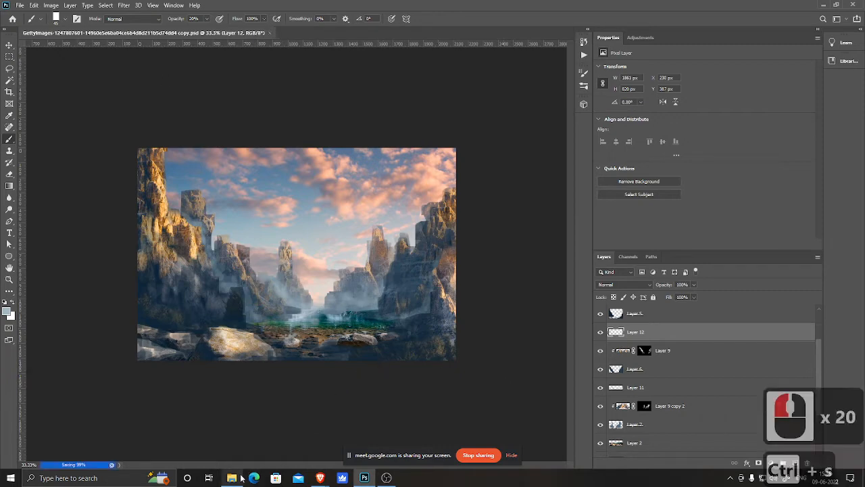
Step: Open the waterfall photo from the Matte folder as a new document in Photoshop
click(232, 478)
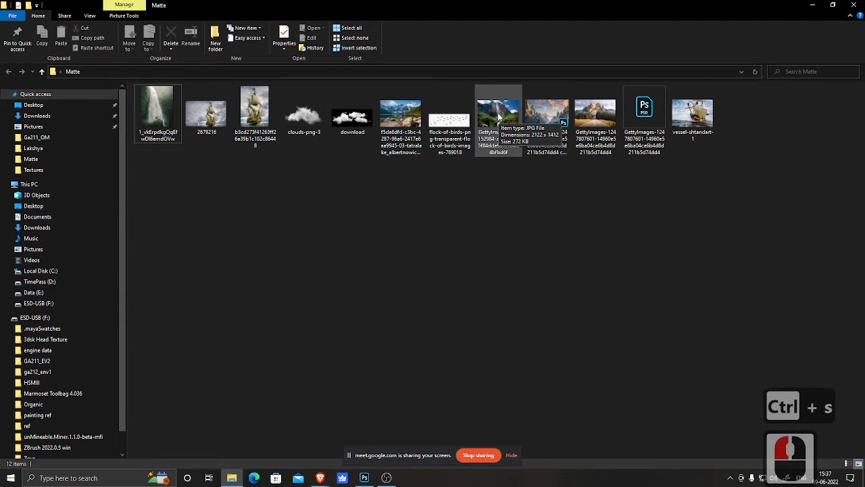
drag(498, 116, 364, 35)
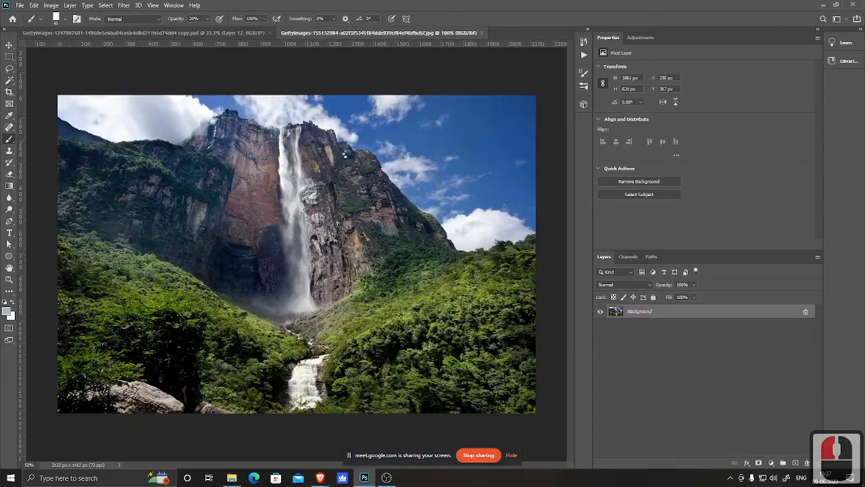
Step: Lasso-select the waterfall and its cliff strip in the photo, copy it and paste it into the coastal scene document
key(v)
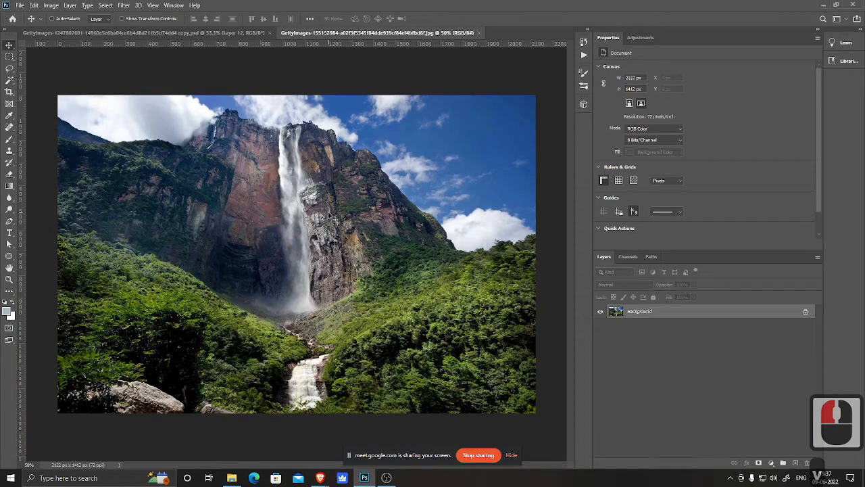
key(l)
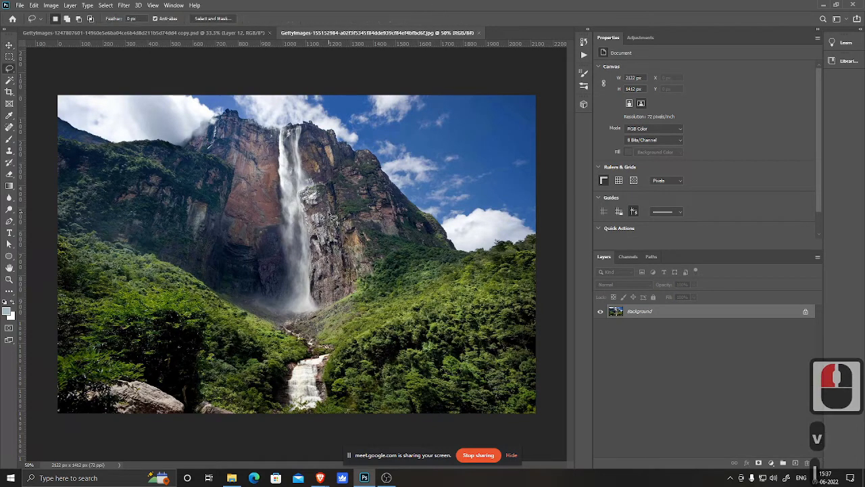
mouse_move(308, 129)
mouse_down()
mouse_move(290, 124)
mouse_move(274, 144)
mouse_move(276, 269)
mouse_up()
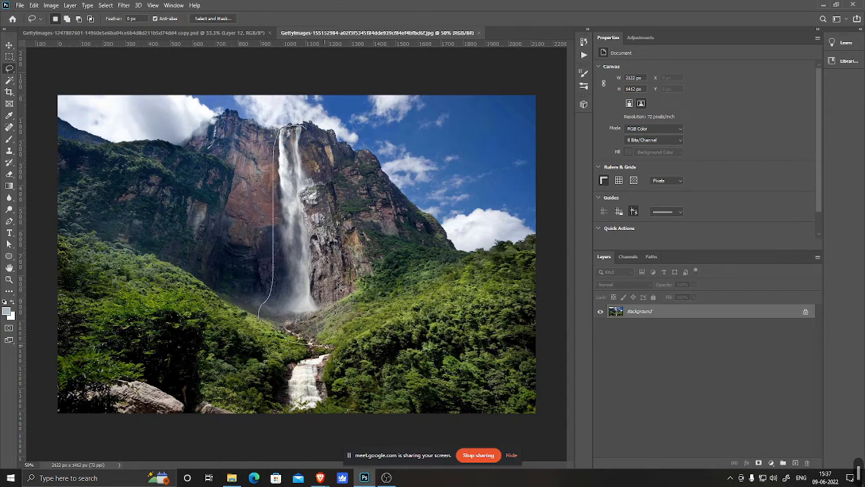
drag(314, 135, 309, 129)
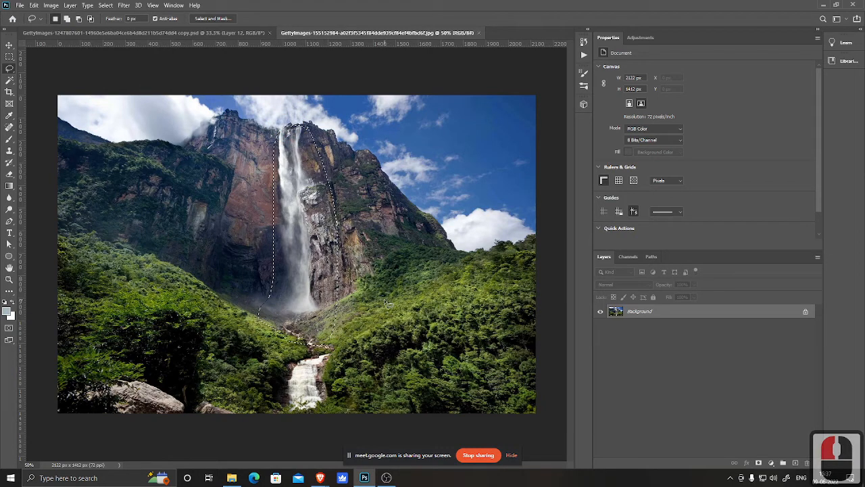
key(ctrl+c)
click(169, 33)
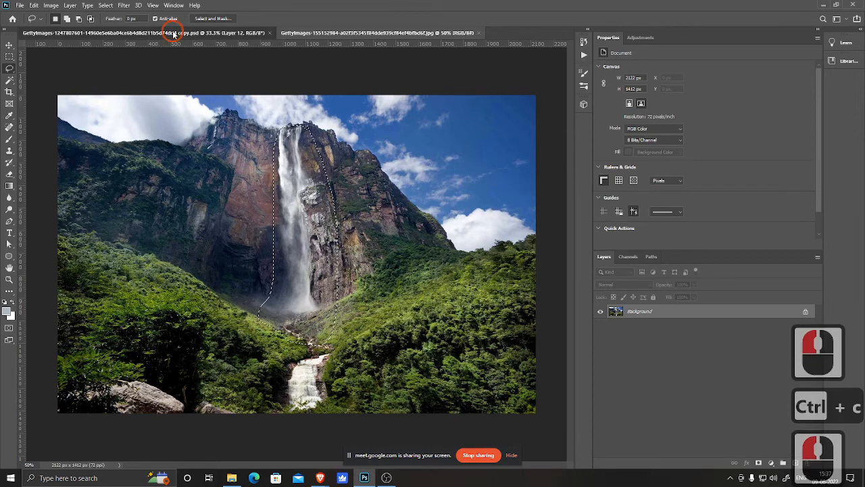
key(ctrl+v)
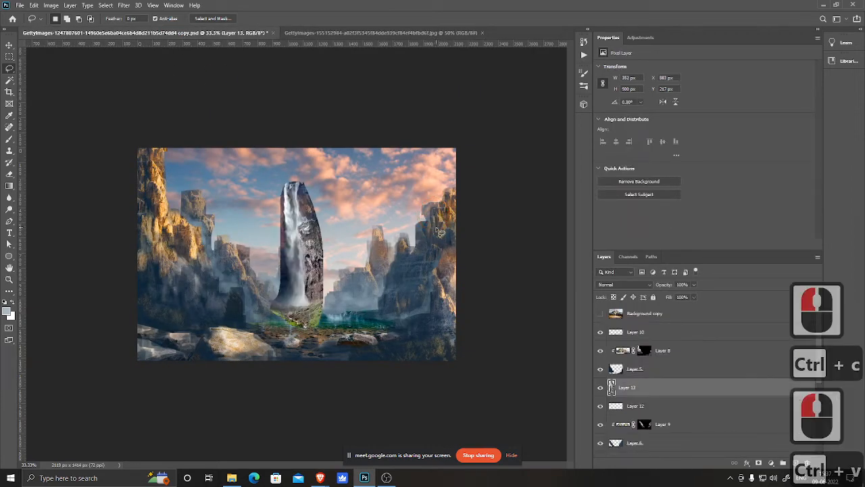
key(ctrl+t)
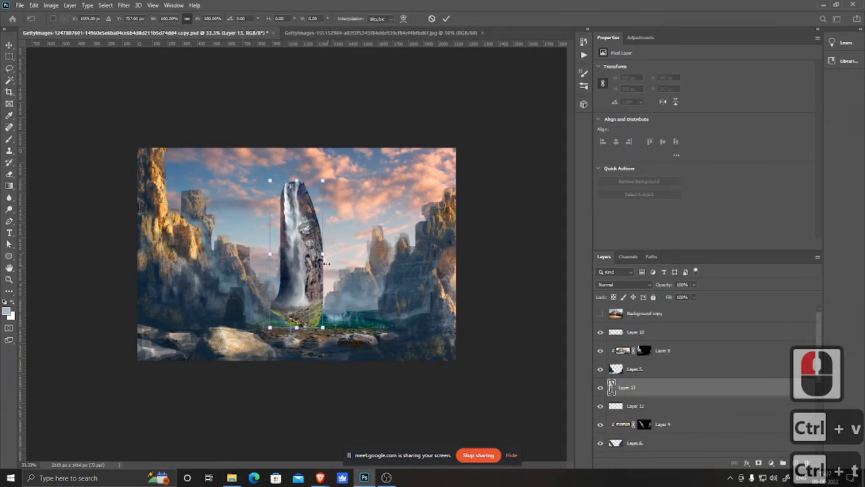
key(ctrl+space)
ctrl+click(296, 258)
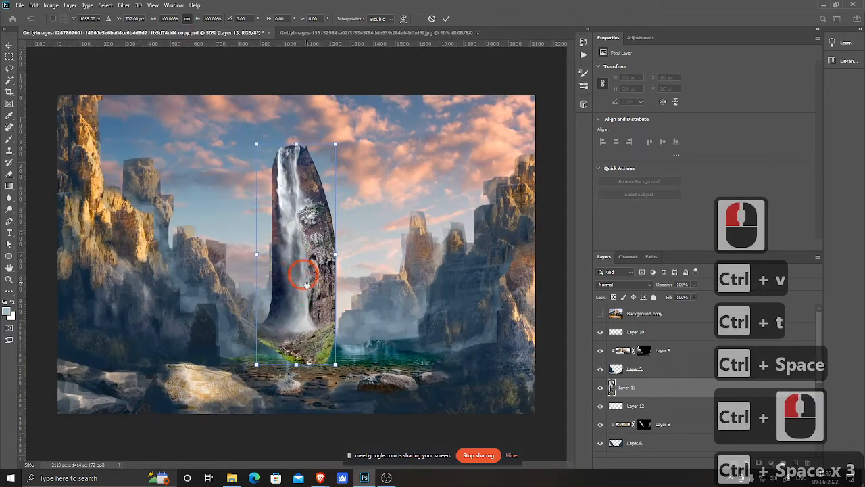
right_click(313, 223)
click(351, 343)
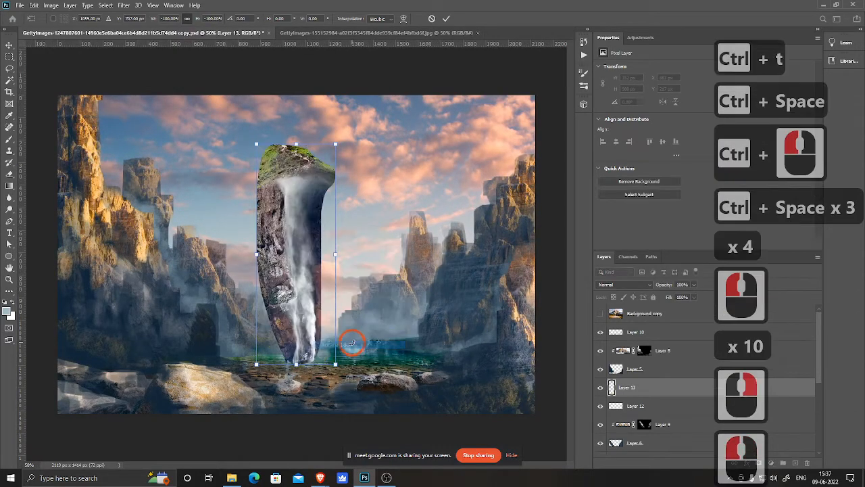
key(Escape)
Step: Free-transform the pasted waterfall layer, moving it onto the right cliffs and scaling it down
key(ctrl+t)
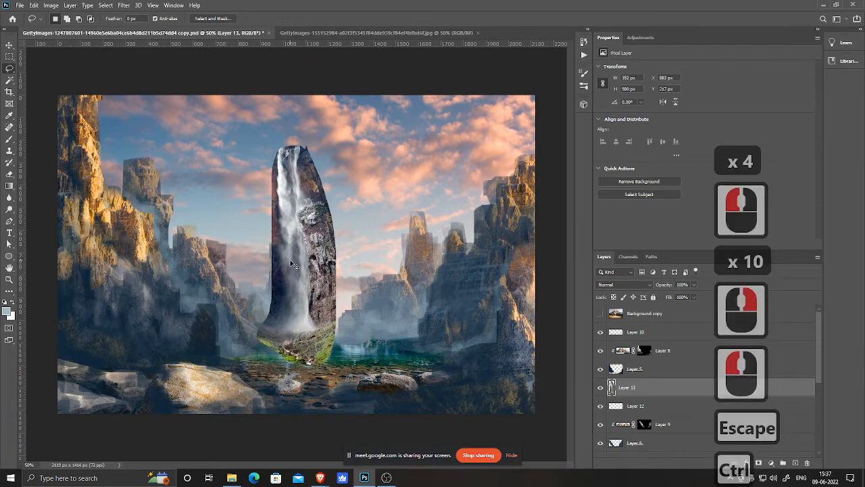
right_click(289, 229)
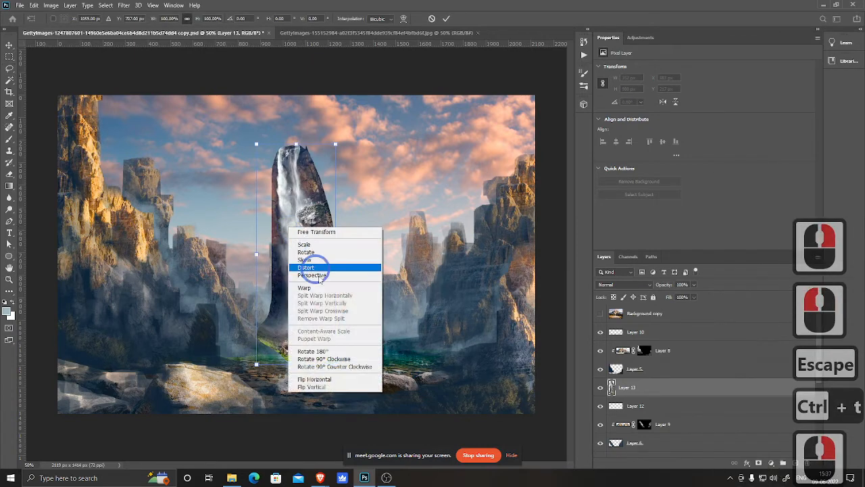
click(334, 379)
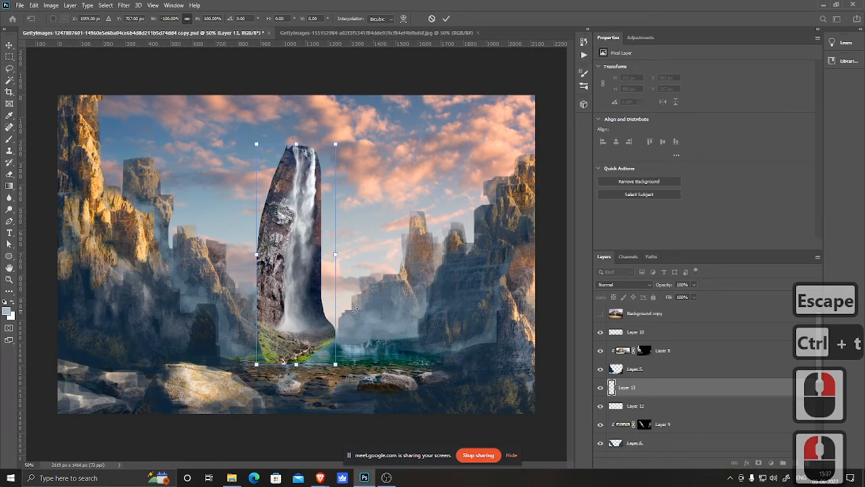
right_click(297, 212)
click(322, 363)
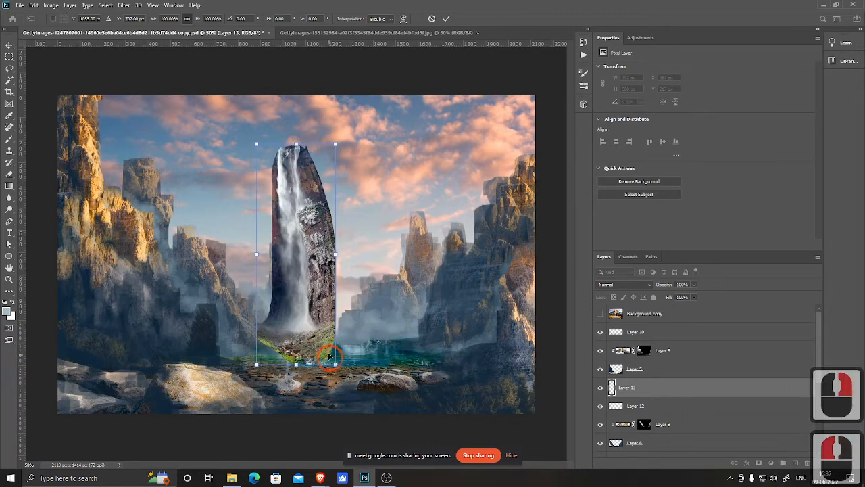
drag(295, 201, 471, 302)
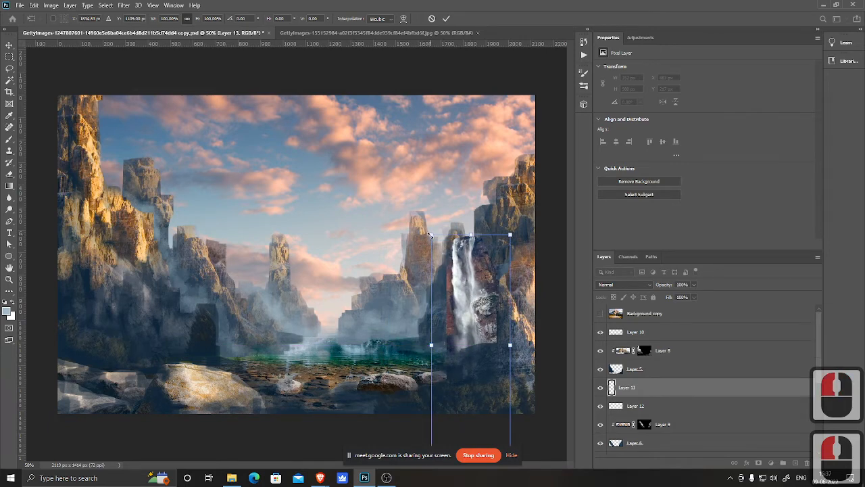
drag(431, 235, 475, 354)
drag(487, 372, 464, 263)
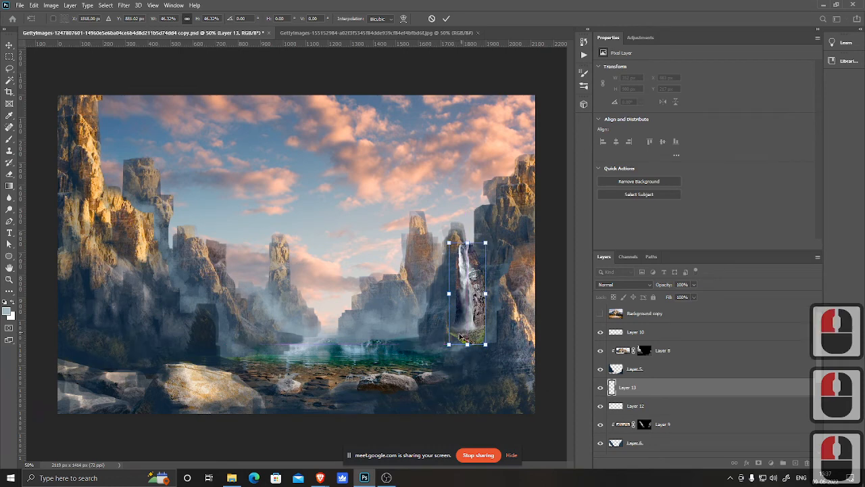
drag(449, 345, 440, 367)
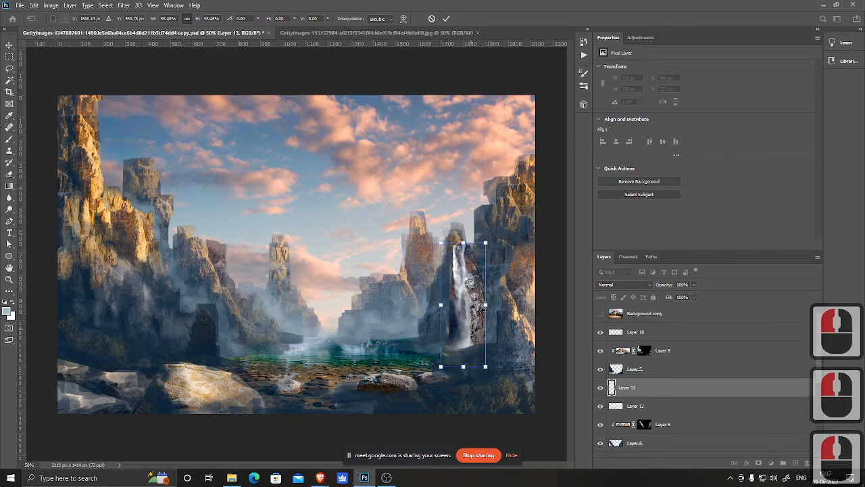
Step: Flip the waterfall horizontally and move it onto the left cliff
right_click(471, 309)
click(497, 348)
drag(463, 290, 162, 234)
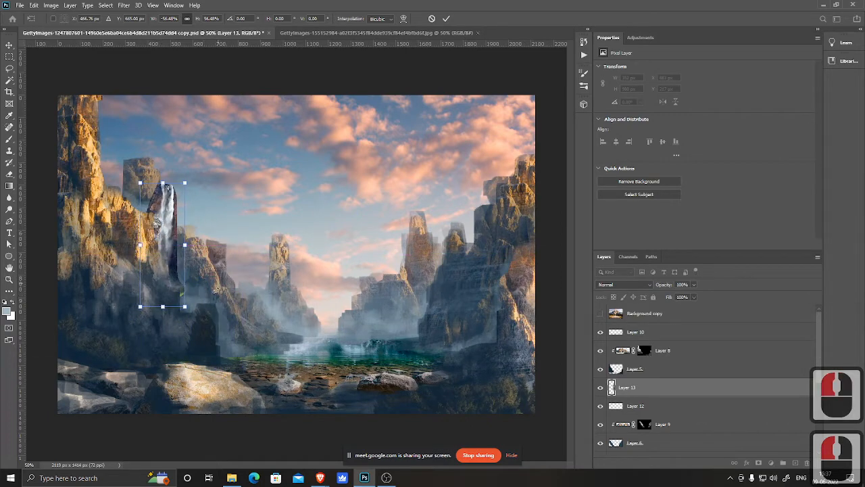
Step: Distort the waterfall's corners so it tapers down the left cliff face, then apply the transform
drag(167, 309, 180, 309)
drag(176, 273, 180, 308)
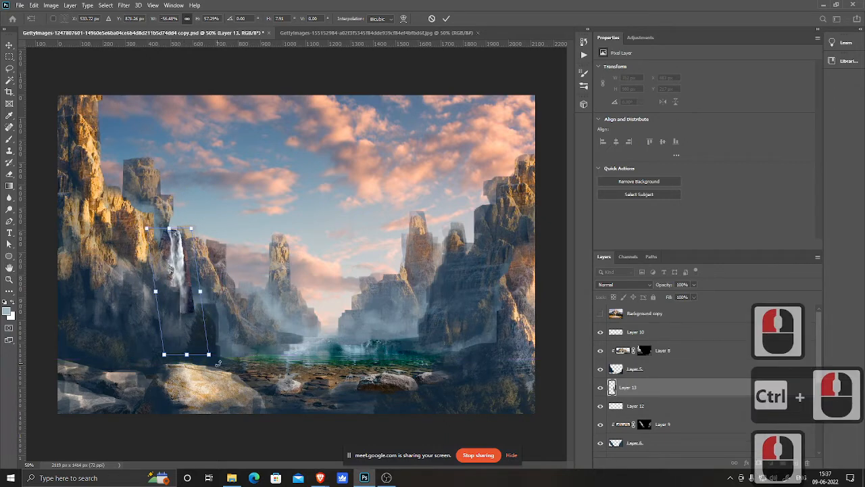
drag(210, 355, 163, 376)
drag(208, 344, 210, 352)
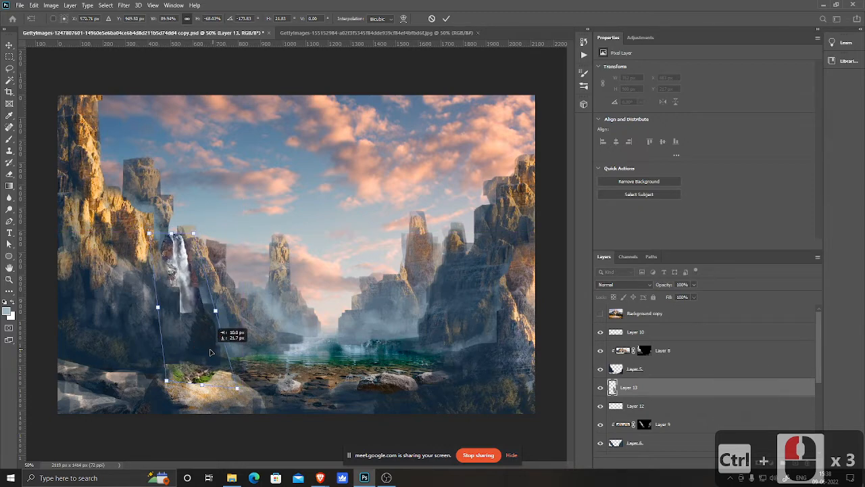
mouse_move(210, 351)
mouse_down()
mouse_move(537, 345)
mouse_move(209, 353)
mouse_up()
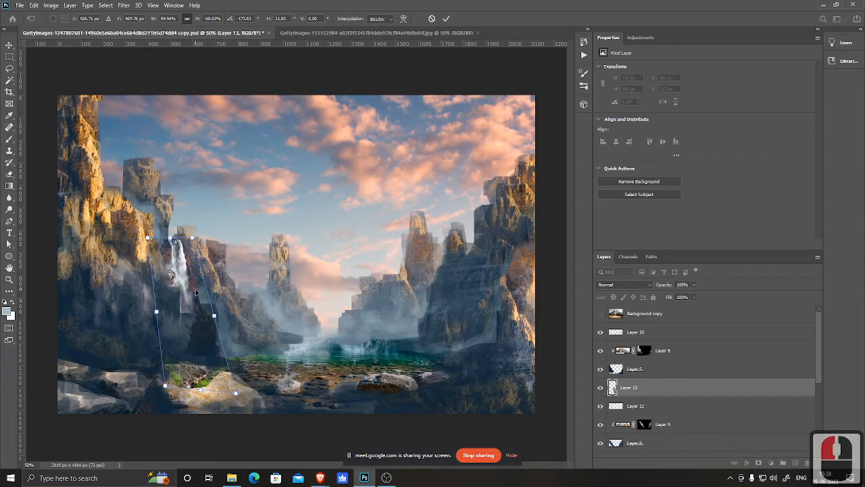
triple_click(273, 312)
Step: Switch to the Eraser with a smaller brush and erase the hard edges around the waterfall's top
key(l)
key(e)
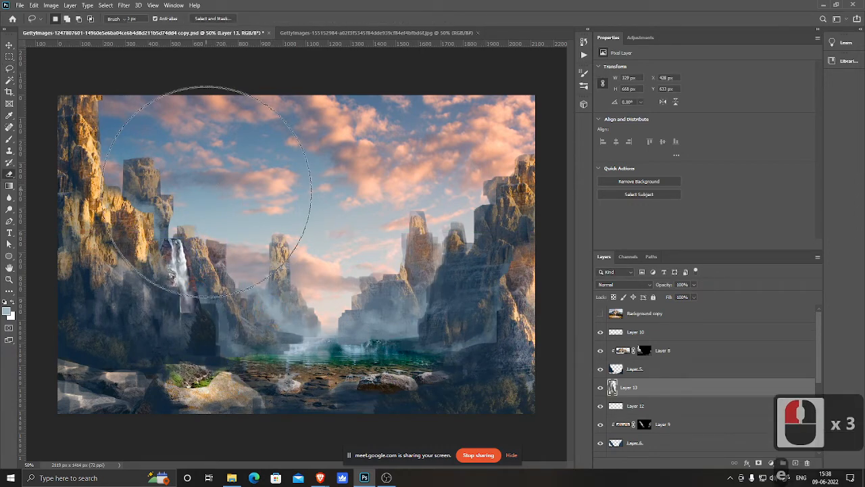
key(bracketleft)
key(bracketleft)
key(bracketleft)
key(bracketleft)
key(bracketleft)
key(bracketleft)
key(bracketleft)
key(bracketleft)
key(bracketleft)
key(bracketleft)
key(bracketleft)
key(bracketleft)
key(bracketleft)
key(bracketleft)
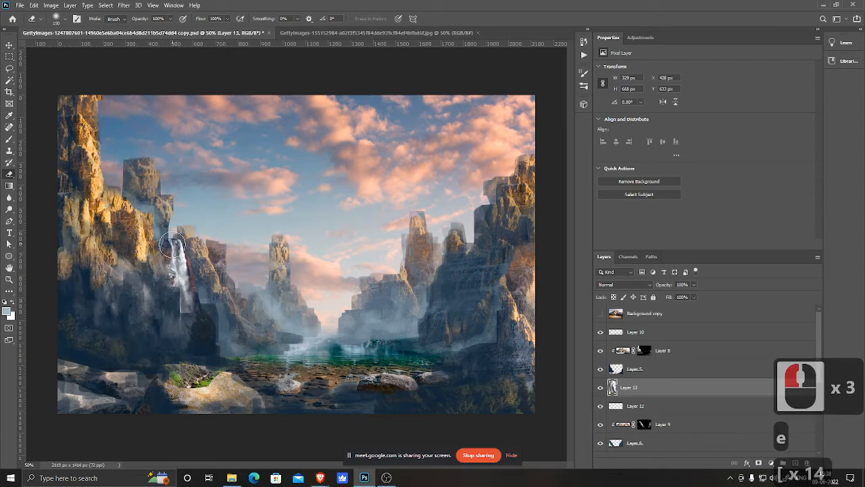
mouse_move(161, 238)
mouse_down()
mouse_move(197, 228)
mouse_move(207, 260)
mouse_move(188, 249)
mouse_move(194, 271)
mouse_up()
click(197, 232)
click(198, 246)
Step: Shrink the eraser further and erase more hard edges along the waterfall's left side and base
key(bracketleft)
key(bracketleft)
key(bracketleft)
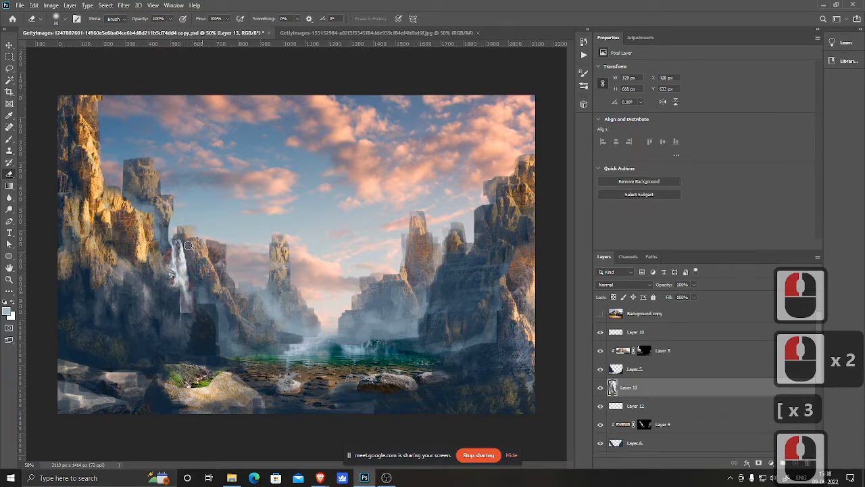
click(168, 229)
click(152, 241)
drag(164, 291, 168, 271)
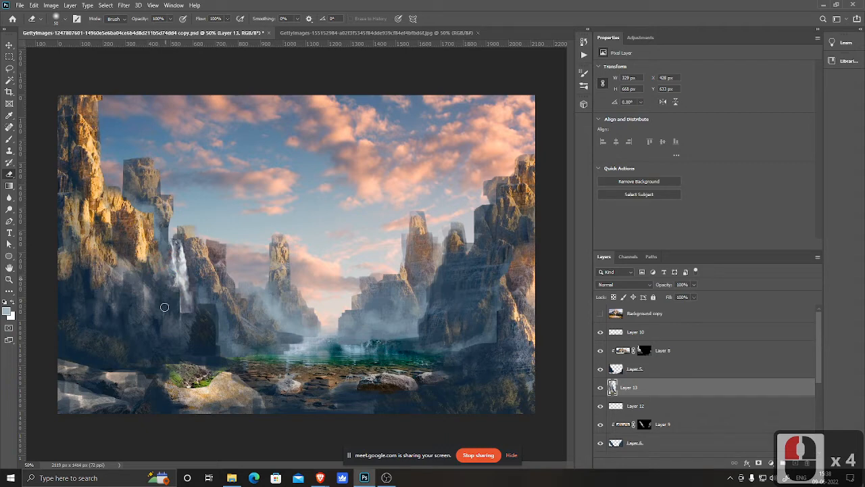
double_click(143, 141)
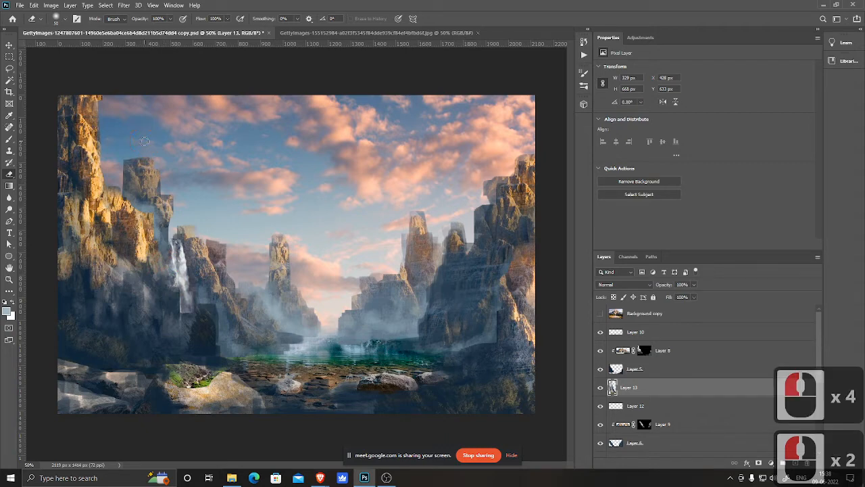
key(ctrl+minus)
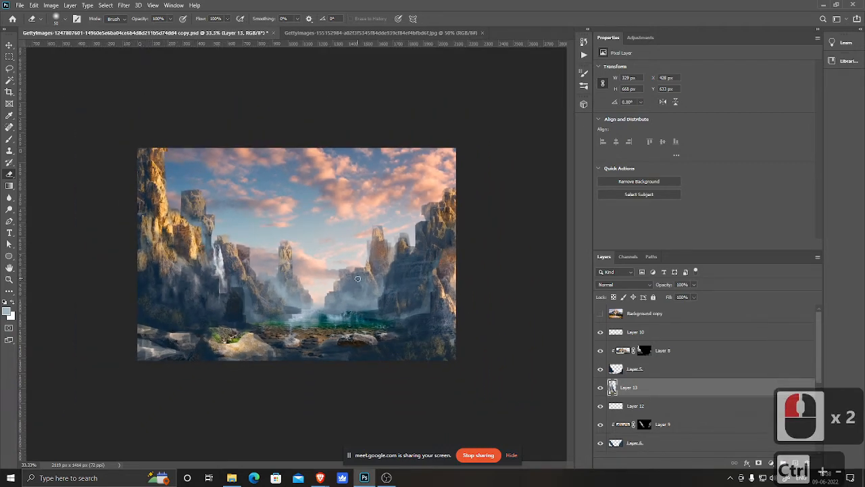
click(384, 290)
click(390, 302)
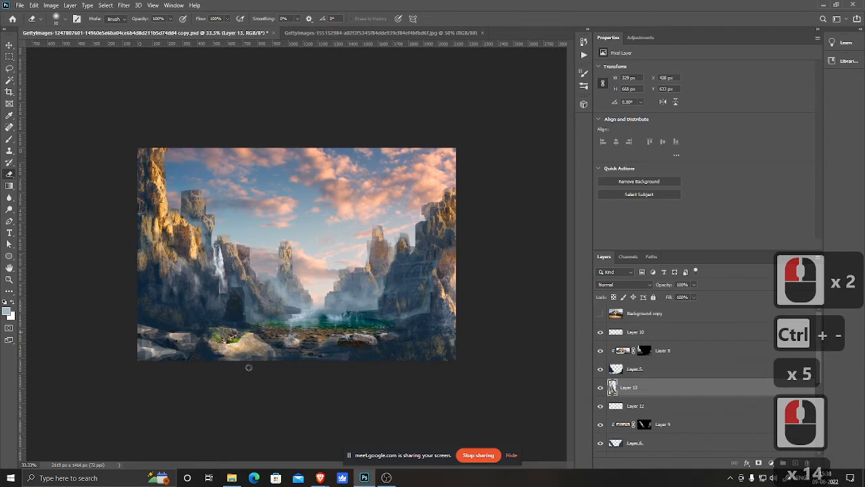
Step: Try dragging the misty waterfall photo from the Matte folder into Photoshop
key(alt+Tab)
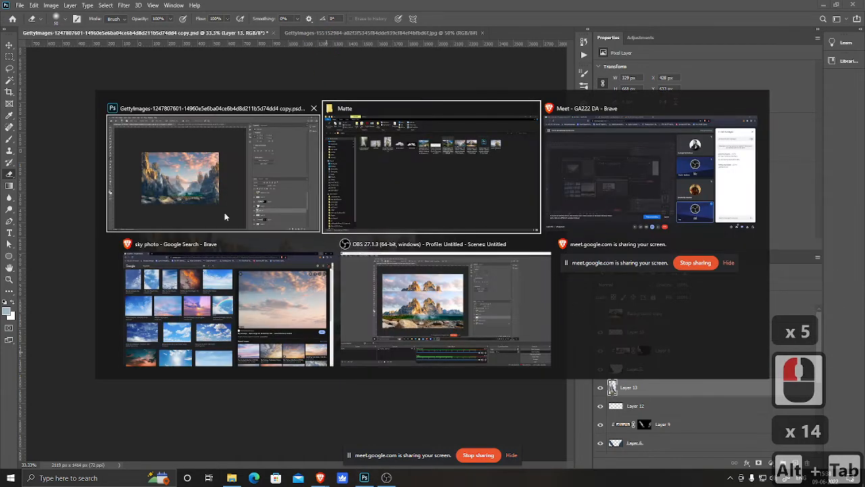
alt+click(460, 207)
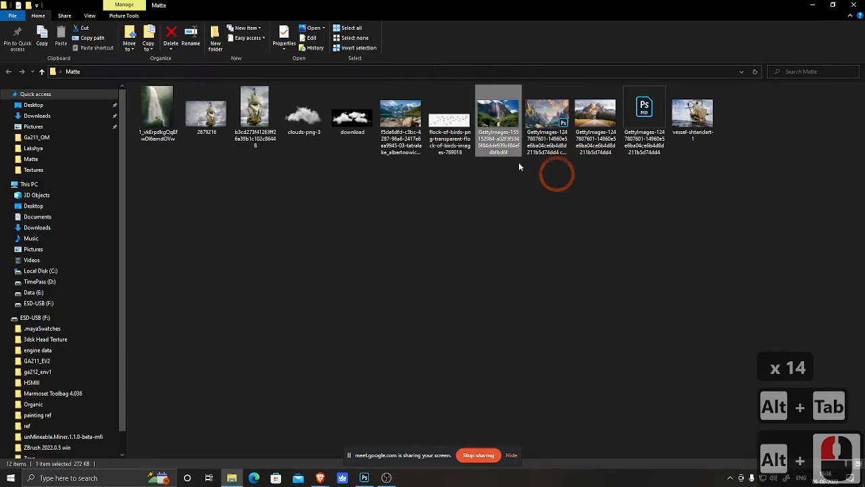
drag(158, 111, 370, 443)
drag(370, 36, 369, 36)
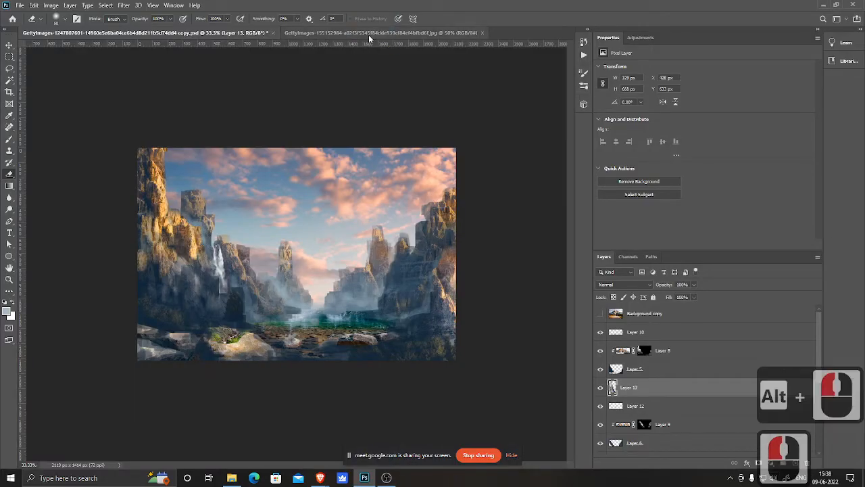
Step: Close the Getty waterfall photo document and open the misty waterfall photo from the Matte folder in Photoshop
click(429, 33)
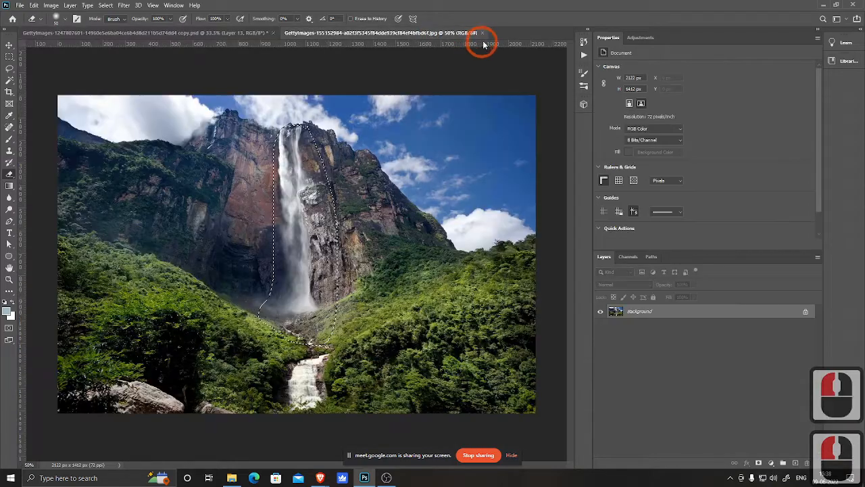
click(482, 32)
key(alt+Tab)
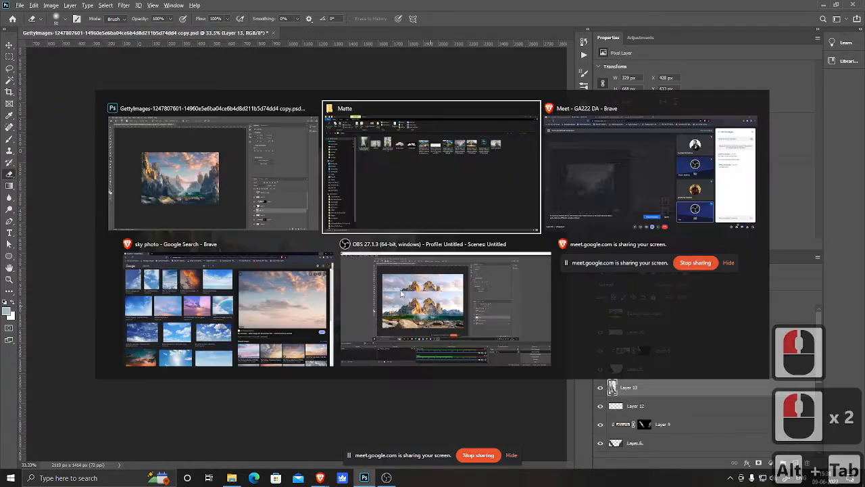
alt+click(436, 202)
drag(154, 108, 363, 259)
key(alt+Tab)
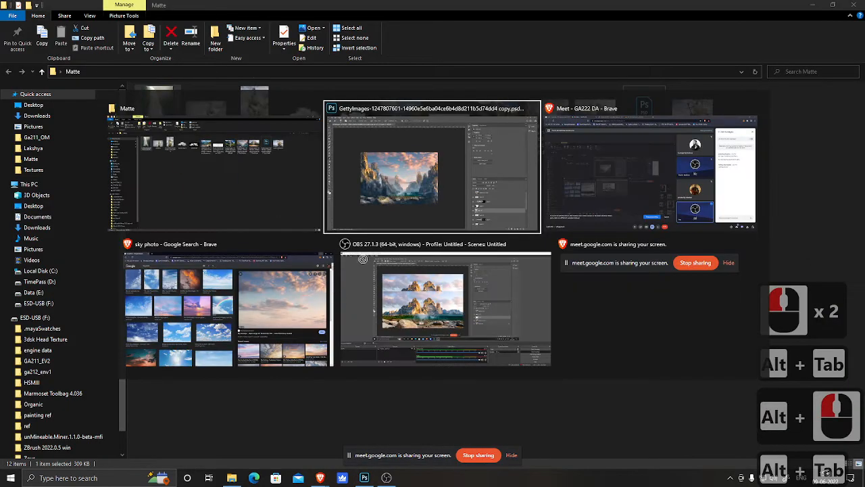
drag(395, 197, 352, 31)
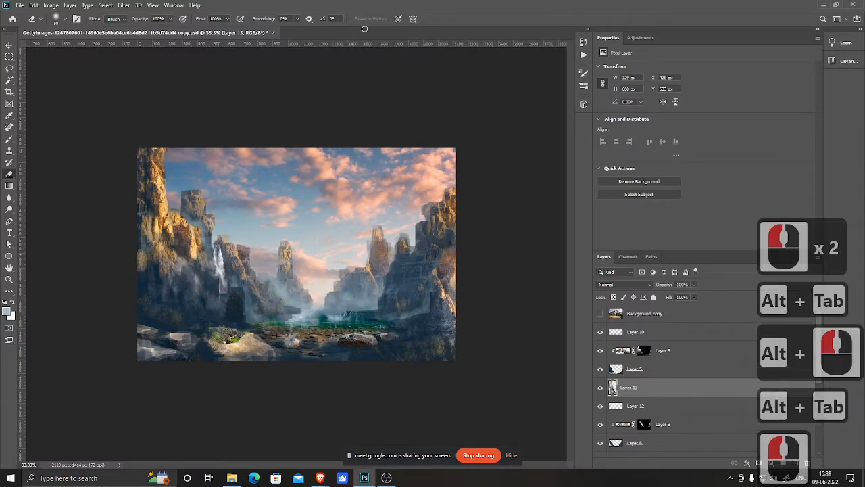
double_click(263, 253)
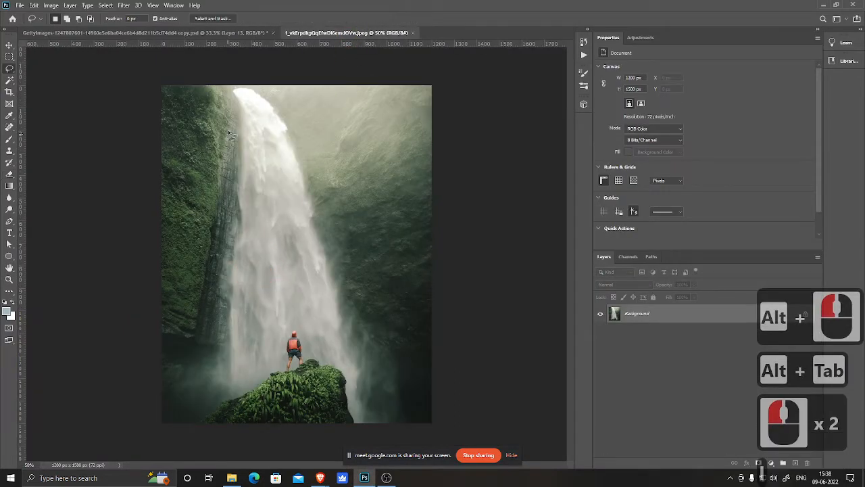
Step: Lasso around the waterfall and the figure on the rock in the misty waterfall photo and copy the selection
mouse_move(258, 91)
mouse_down()
mouse_move(232, 81)
mouse_move(218, 364)
mouse_up()
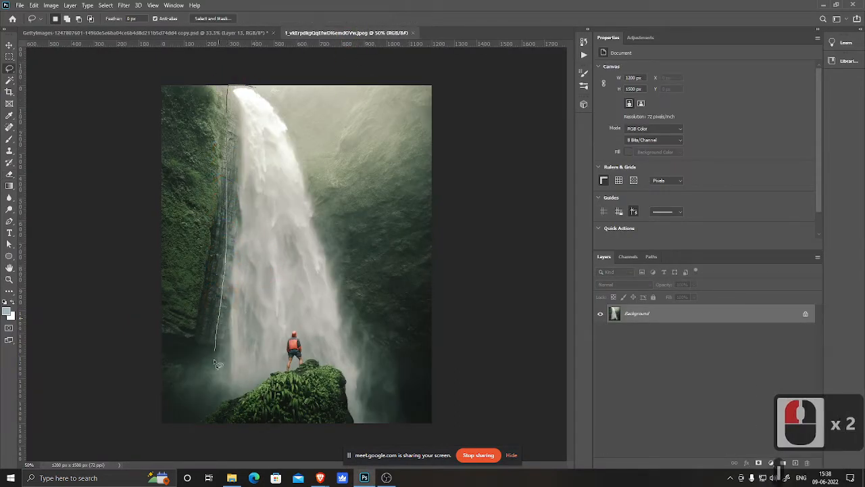
mouse_move(328, 387)
mouse_down()
mouse_move(339, 411)
mouse_move(403, 386)
mouse_up()
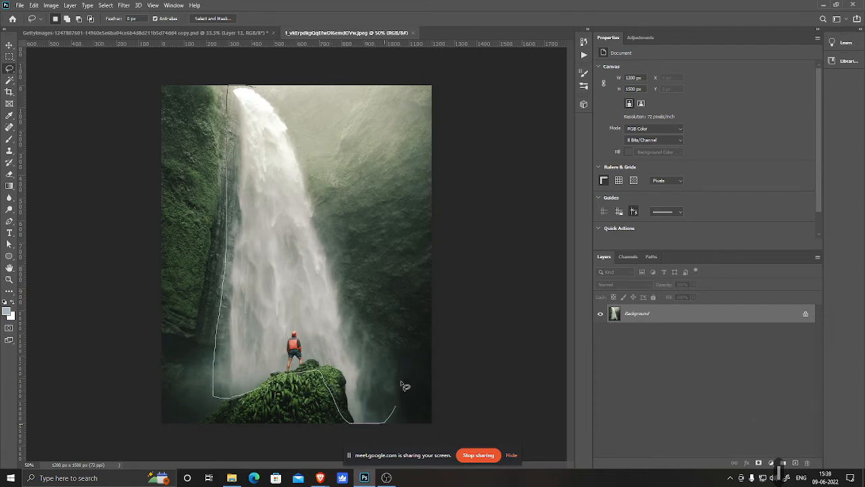
mouse_move(331, 150)
mouse_down()
mouse_move(299, 103)
mouse_move(233, 86)
mouse_up()
key(ctrl+c)
key(ctrl+c)
key(ctrl+c)
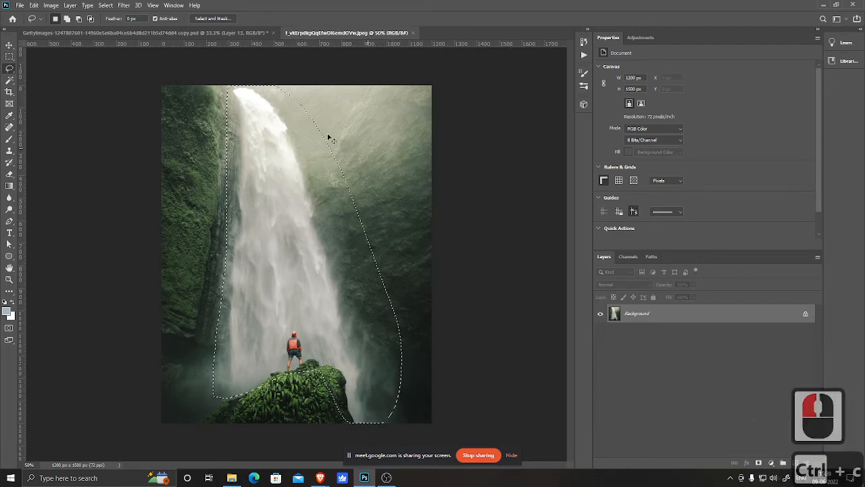
Step: Paste the waterfall into the scene, flip it horizontally, scale it down and place it on the right cliffs
click(201, 32)
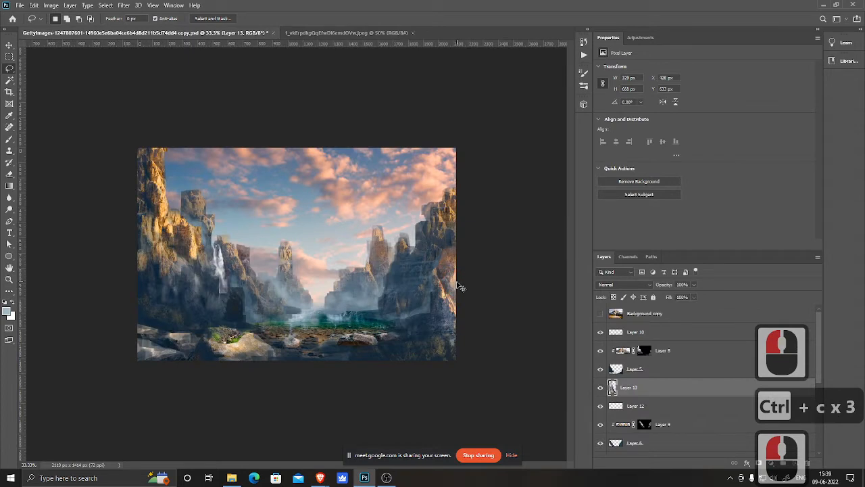
key(ctrl+v)
key(ctrl+t)
right_click(343, 375)
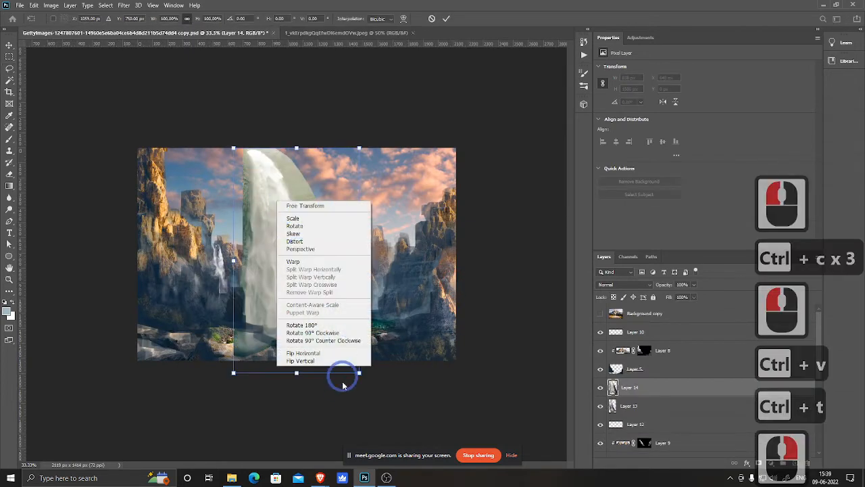
click(336, 353)
drag(322, 249, 403, 341)
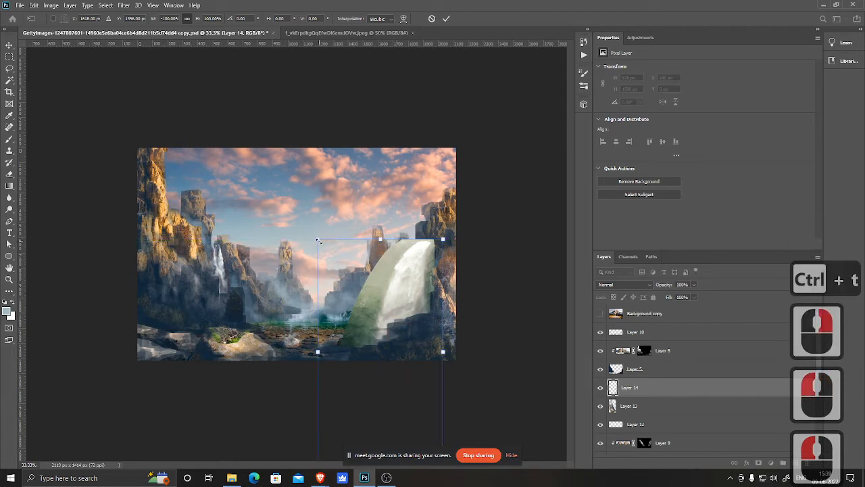
drag(318, 240, 402, 275)
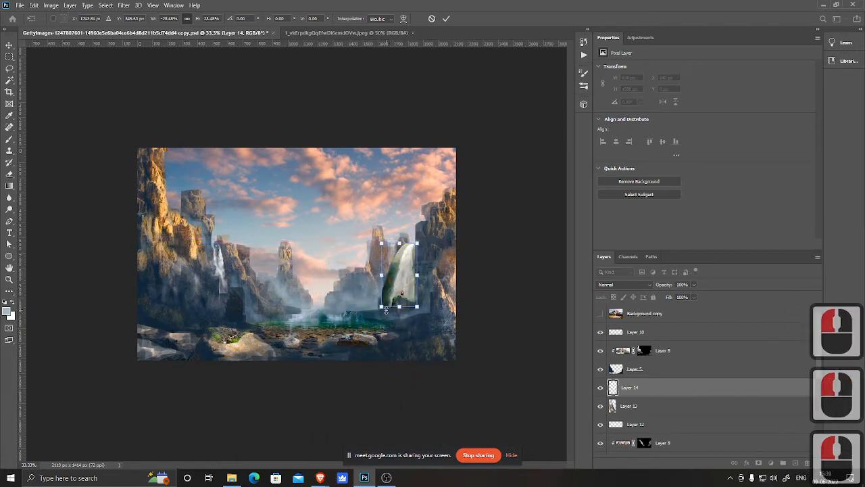
drag(381, 306, 366, 334)
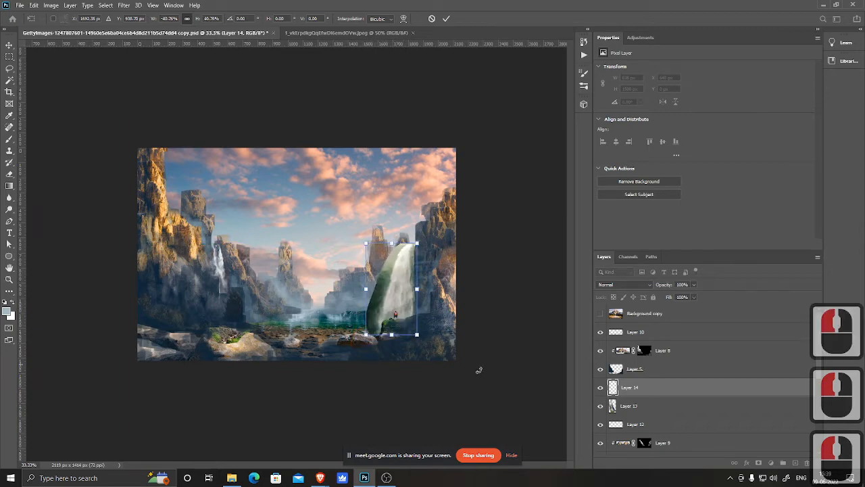
double_click(396, 282)
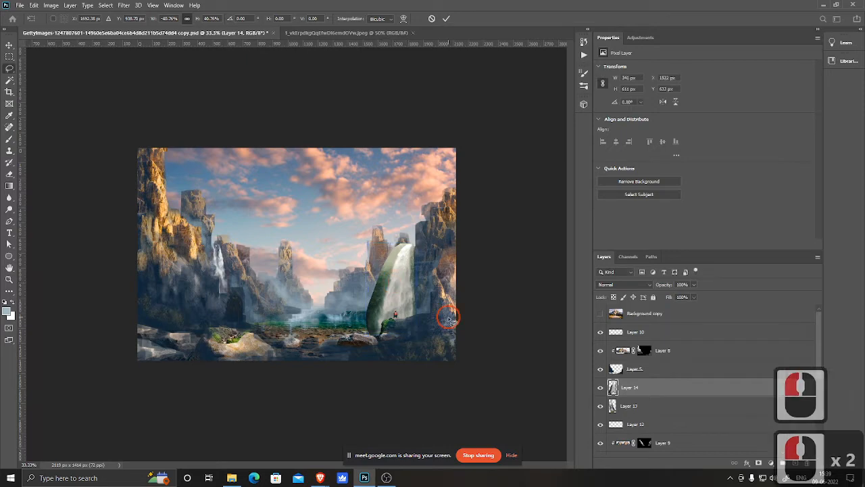
Step: Zoom in and erase the hard edges around the pasted waterfall with the Eraser
ctrl+click(398, 273)
ctrl+click(402, 274)
drag(452, 273, 354, 232)
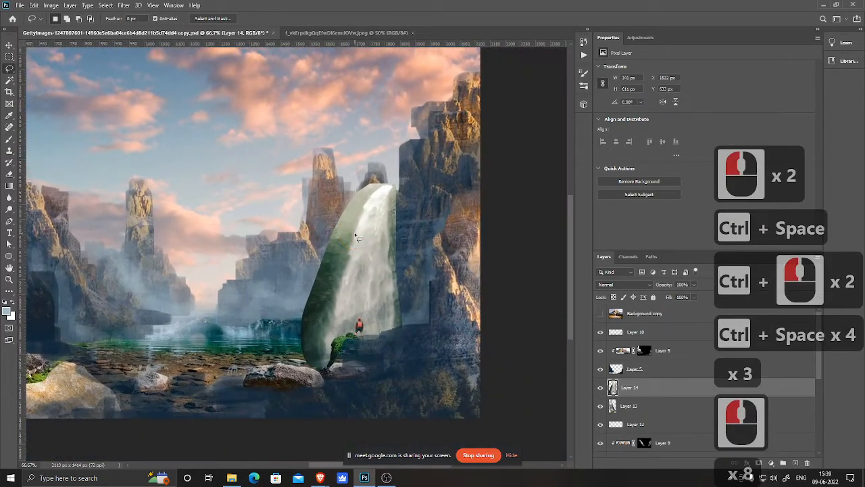
key(e)
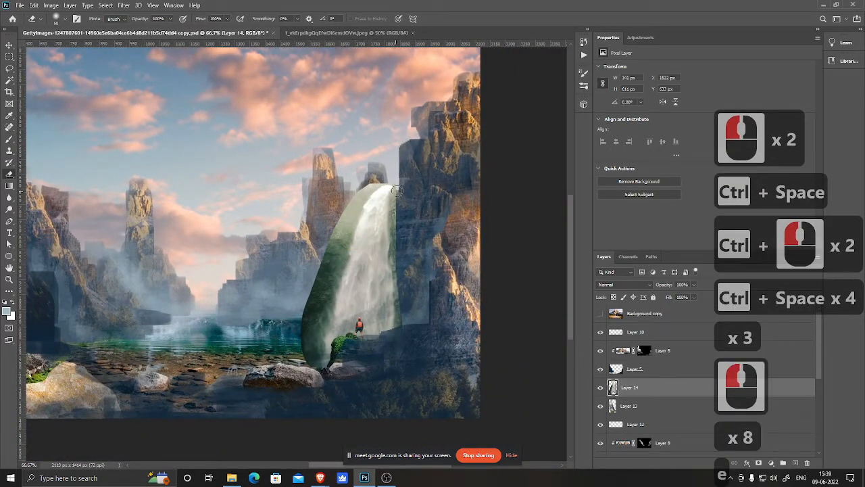
mouse_move(399, 188)
mouse_down()
mouse_move(400, 208)
mouse_move(366, 184)
mouse_up()
key(ctrl+z)
drag(395, 173, 357, 191)
mouse_move(347, 220)
mouse_down()
mouse_move(359, 200)
mouse_move(376, 190)
mouse_move(319, 267)
mouse_move(313, 325)
mouse_up()
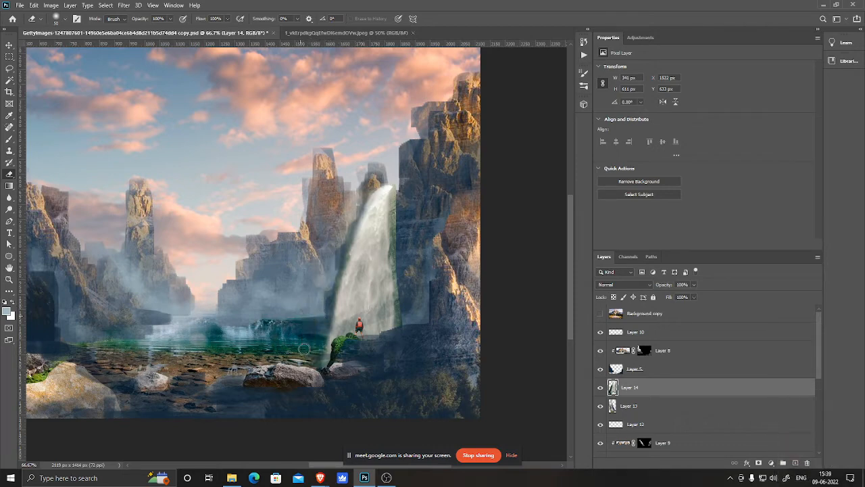
mouse_move(345, 363)
mouse_down()
mouse_move(402, 340)
mouse_move(414, 318)
mouse_up()
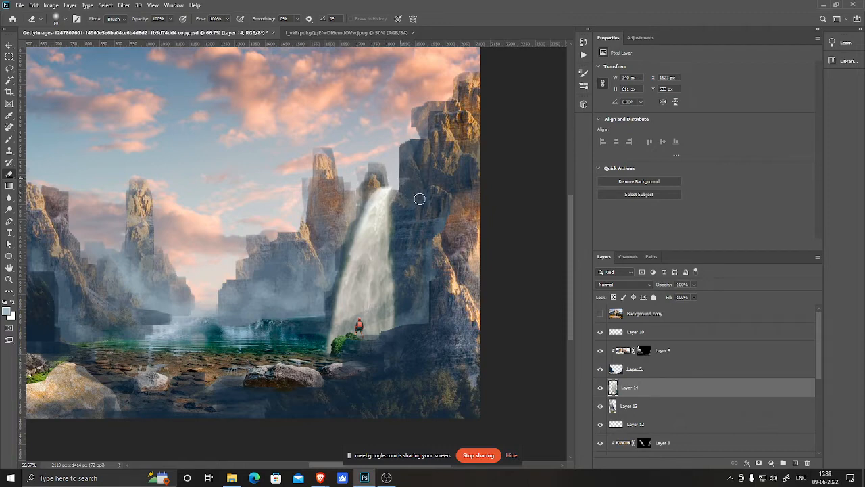
drag(419, 199, 399, 234)
Step: Delete the pasted waterfall layer
key(ctrl+minus)
key(ctrl+minus)
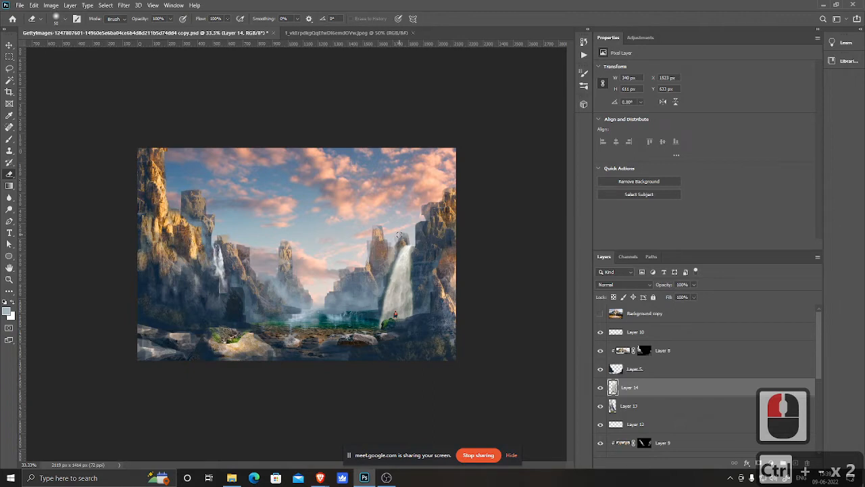
key(Delete)
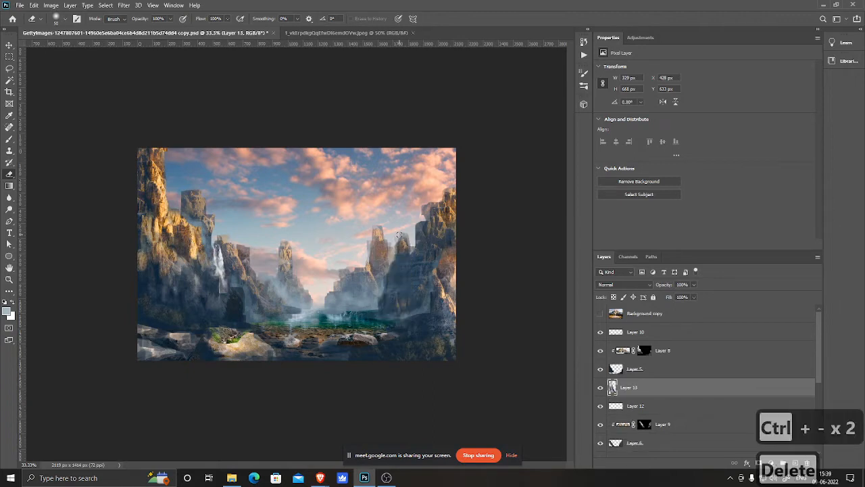
Step: Erase the green foliage patch on the foreground rocks on the left waterfall's layer
click(600, 388)
click(600, 388)
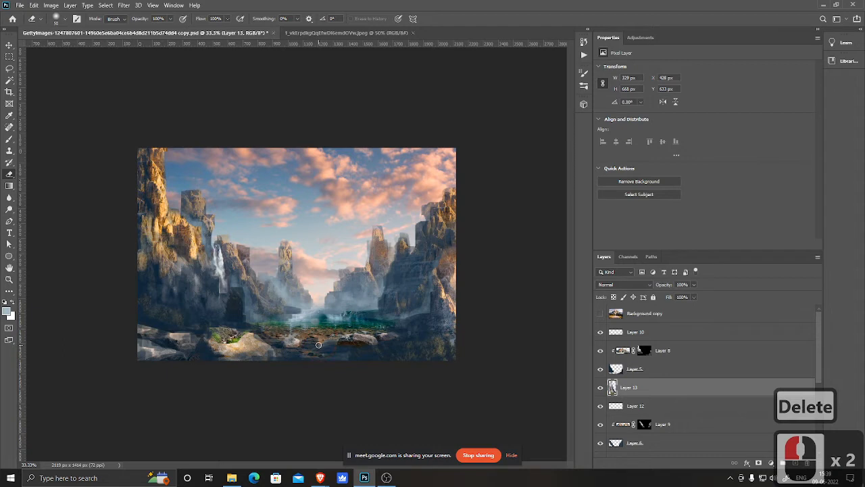
mouse_move(235, 340)
mouse_down()
mouse_move(214, 348)
mouse_move(239, 334)
mouse_move(200, 336)
mouse_move(226, 340)
mouse_move(225, 329)
mouse_move(263, 346)
mouse_up()
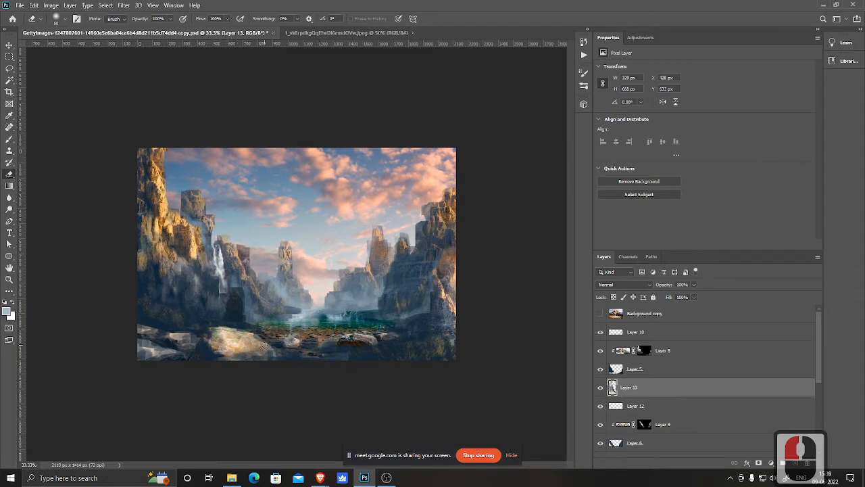
Step: Switch to the browser and search Google Images for waterfall
click(321, 478)
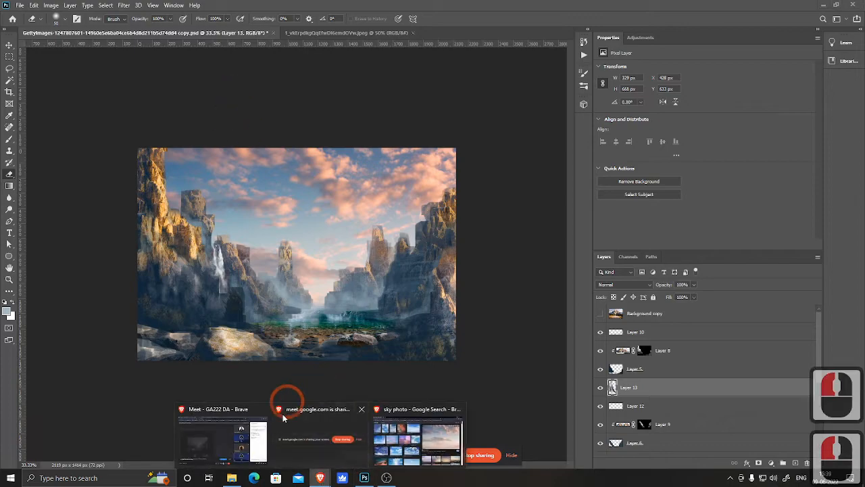
click(421, 433)
drag(162, 58, 26, 57)
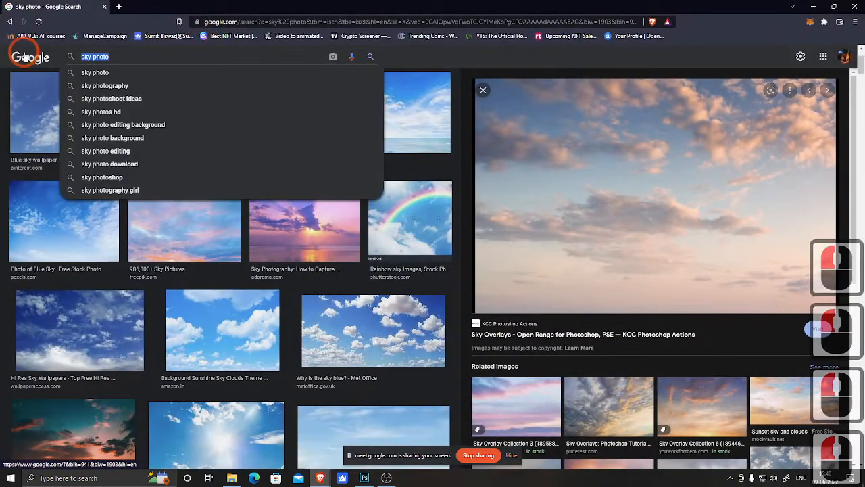
text(waterfal)
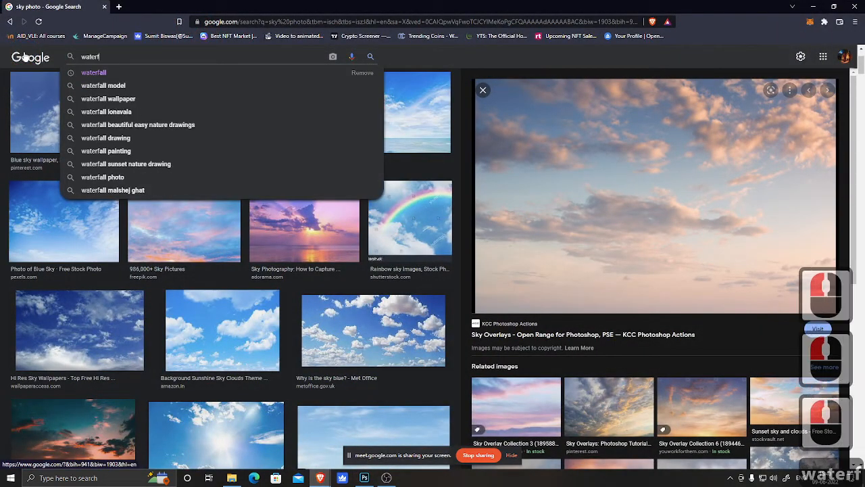
text(l)
key(Return)
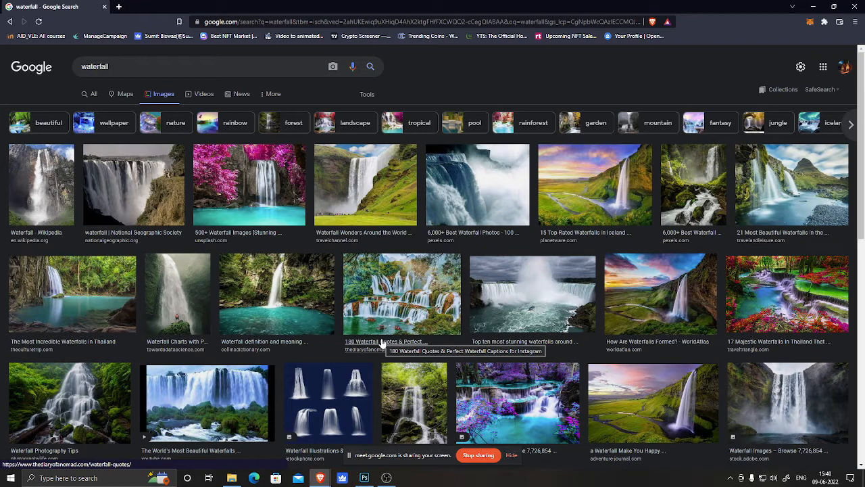
Step: Open a wide waterfall stock photo from the results, copy the image and minimize the browser
scroll(378, 338, down, 2)
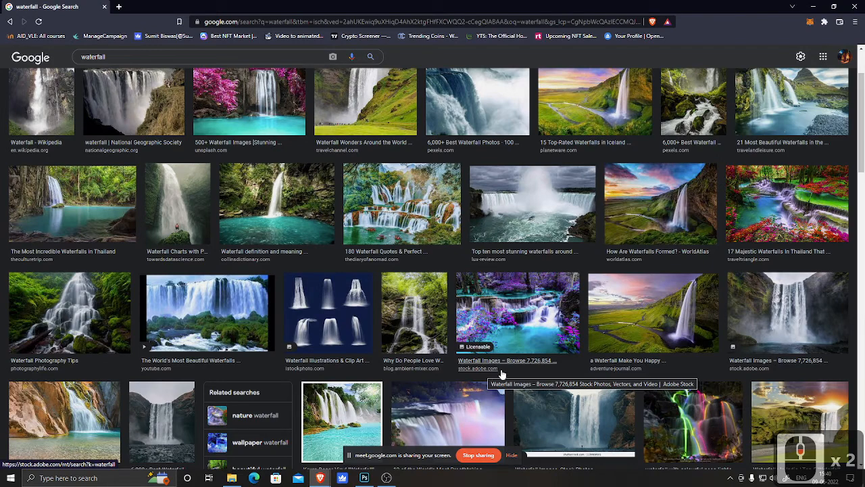
click(517, 312)
right_click(700, 154)
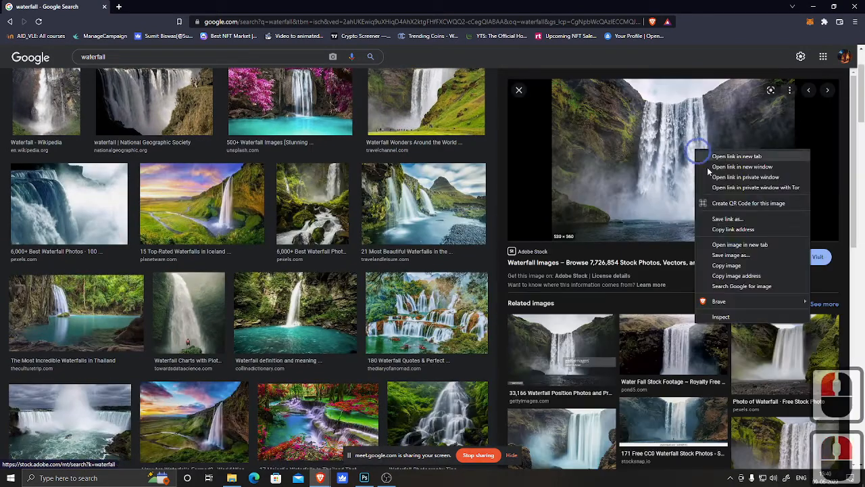
click(734, 265)
click(814, 7)
Step: Paste the copied waterfall photo into the scene, then move and stretch it over the right cliffs
click(496, 300)
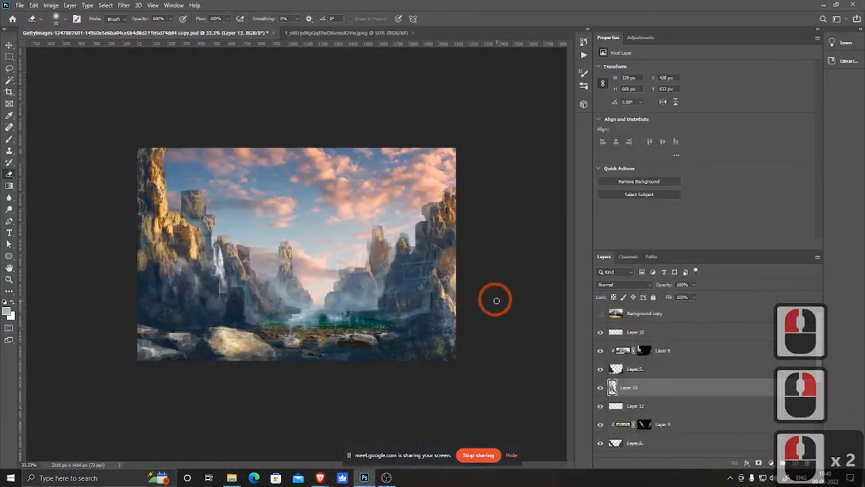
key(ctrl+v)
key(ctrl+t)
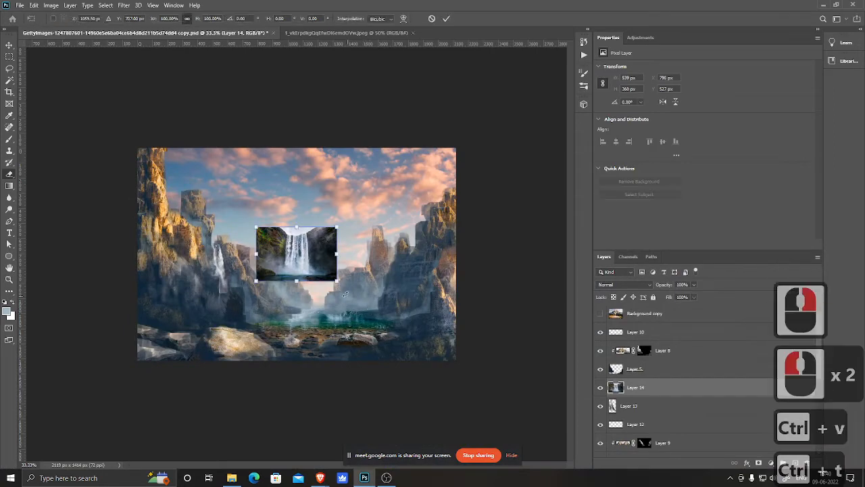
ctrl+click(319, 260)
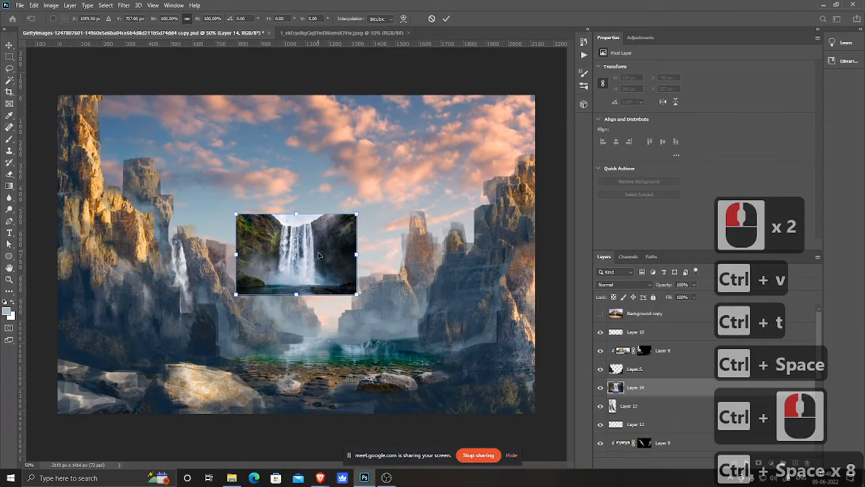
drag(319, 255, 467, 287)
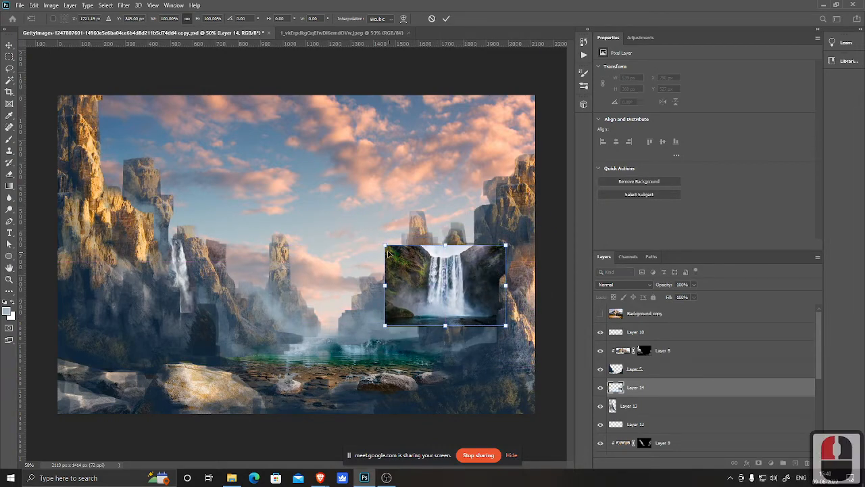
drag(444, 327, 444, 392)
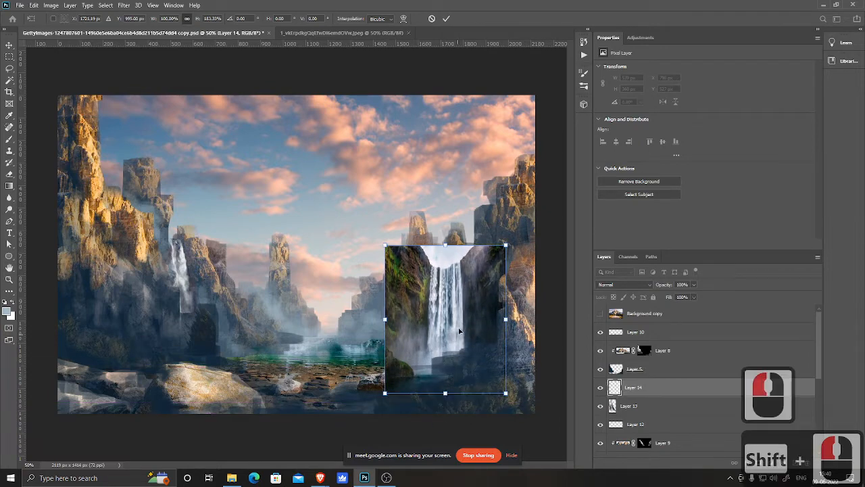
drag(446, 244, 445, 238)
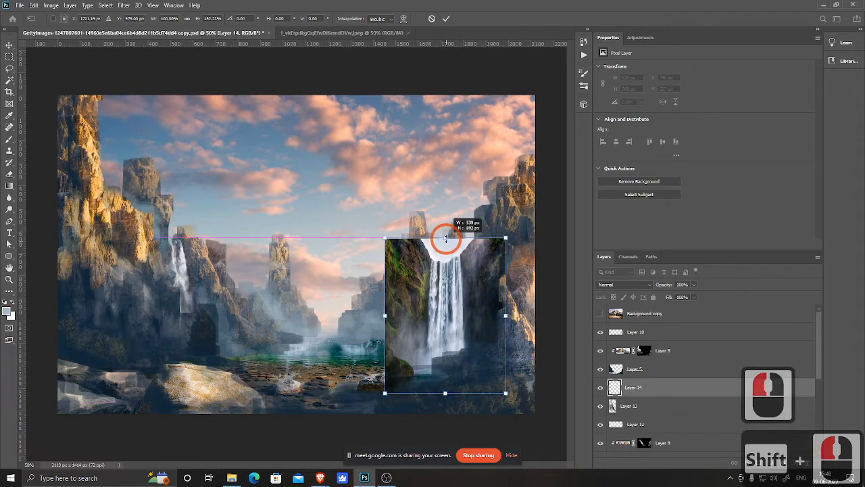
drag(480, 294, 501, 277)
double_click(481, 292)
Step: Erase the pasted waterfall photo's hard edges and surroundings with a progressively larger eraser brush to blend it into the cliffs
key(e)
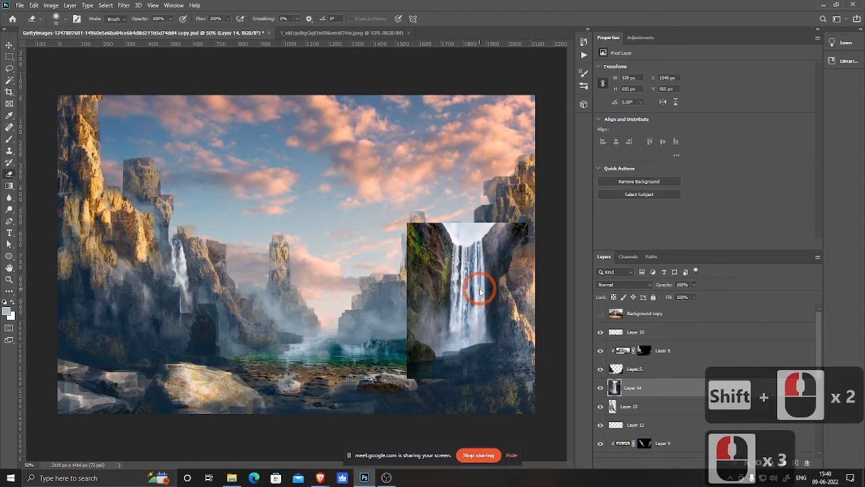
drag(481, 224, 440, 228)
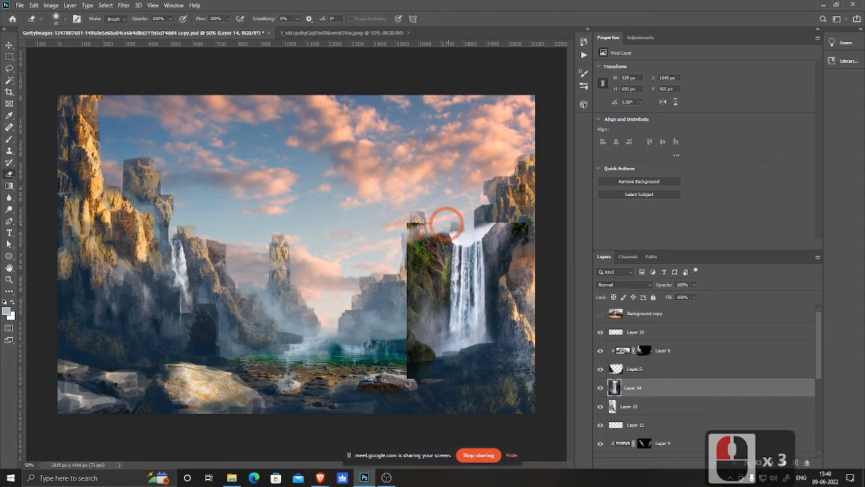
key(bracketright)
key(bracketright)
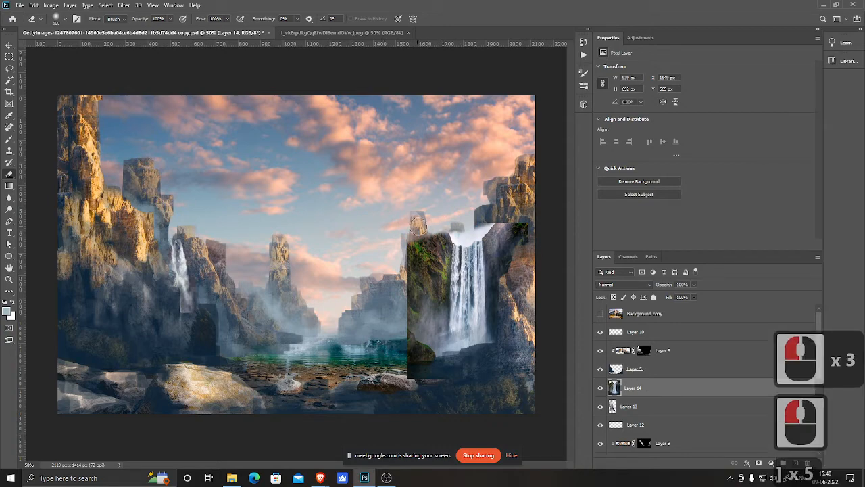
key(bracketright)
key(bracketright)
mouse_move(437, 224)
mouse_down()
mouse_move(393, 262)
mouse_move(397, 275)
mouse_move(440, 233)
mouse_move(411, 273)
mouse_move(402, 340)
mouse_move(414, 385)
mouse_move(421, 236)
mouse_move(417, 326)
mouse_move(435, 226)
mouse_move(434, 269)
mouse_up()
mouse_move(443, 249)
mouse_down()
mouse_move(427, 373)
mouse_move(423, 340)
mouse_move(455, 219)
mouse_move(512, 217)
mouse_up()
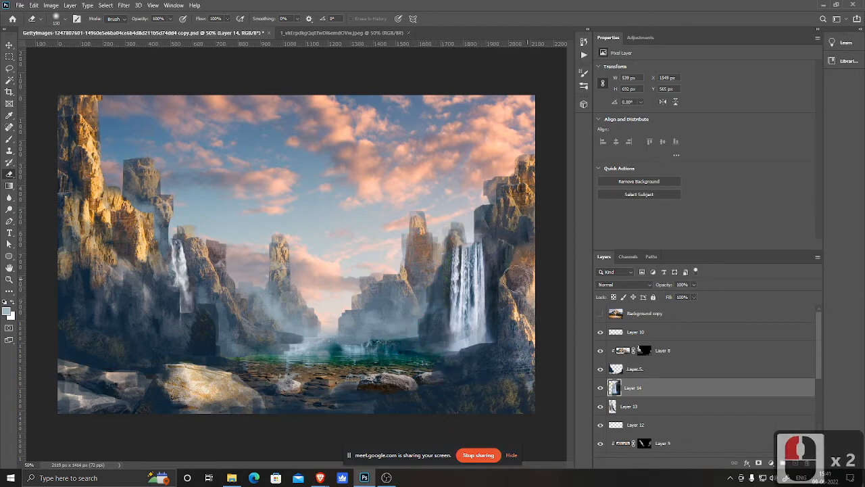
mouse_move(516, 277)
mouse_down()
mouse_move(501, 231)
mouse_move(513, 326)
mouse_move(510, 298)
mouse_move(505, 365)
mouse_up()
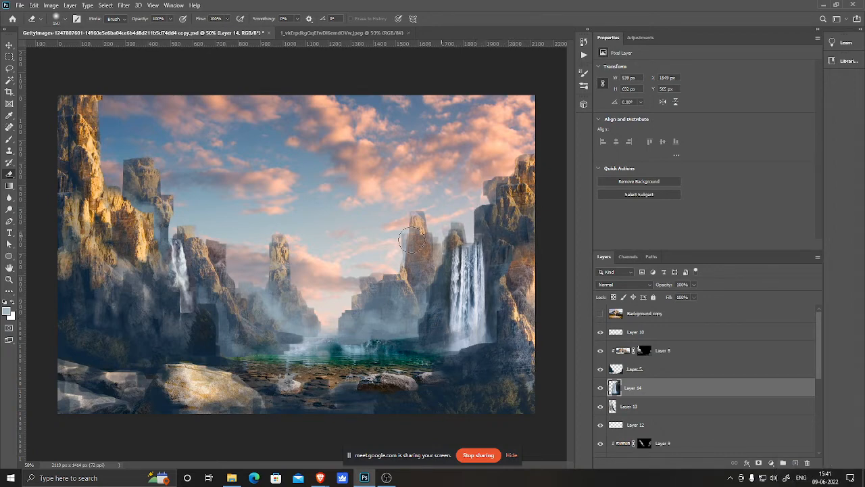
click(288, 214)
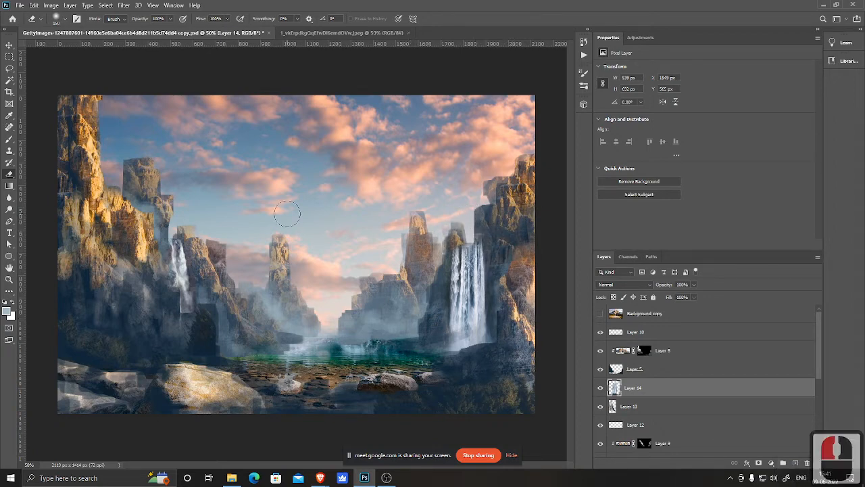
Step: Narrow the right waterfall photo horizontally with Free Transform so it fits the cliff face
key(ctrl+t)
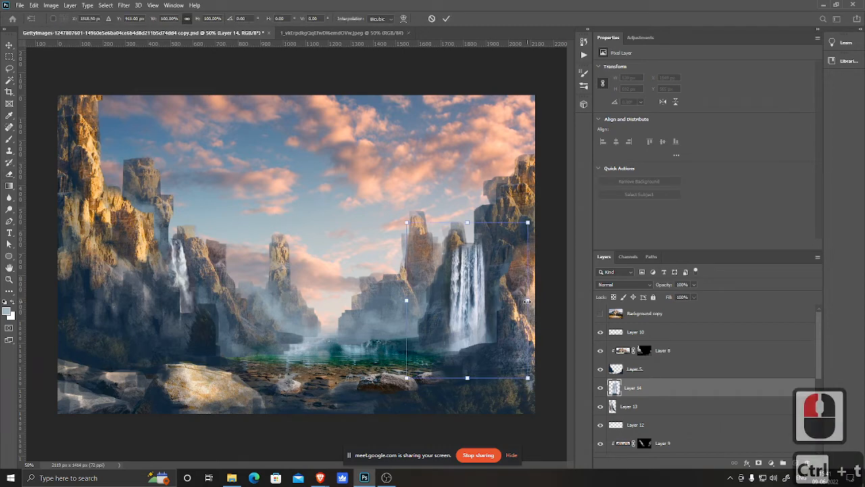
drag(526, 301, 472, 287)
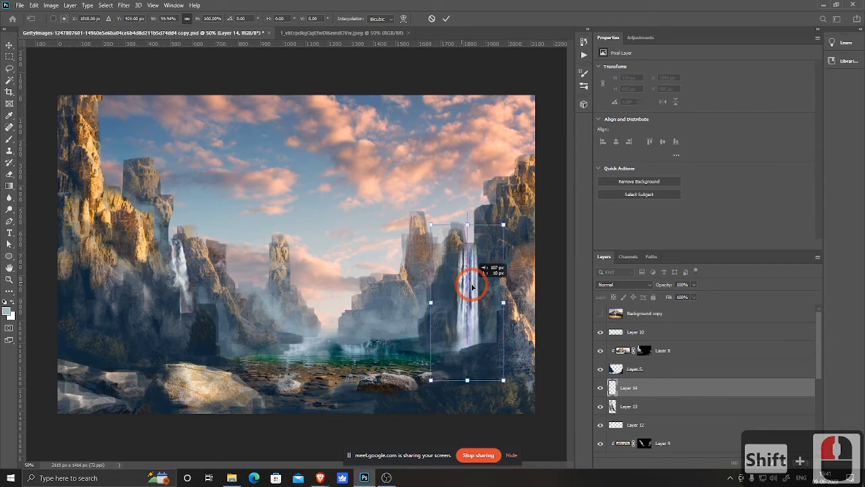
click(572, 317)
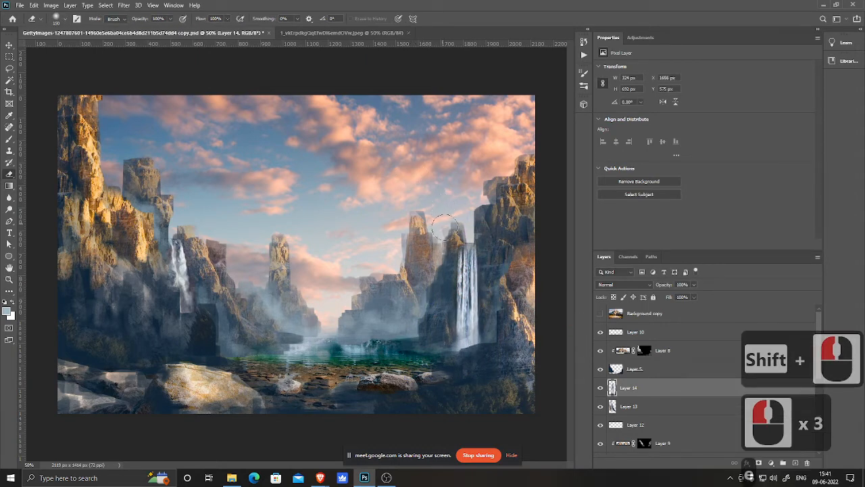
Step: Erase a stroke across the top edge of the narrowed waterfall with a smaller eraser brush
key(e)
ctrl+click(472, 264)
ctrl+click(473, 248)
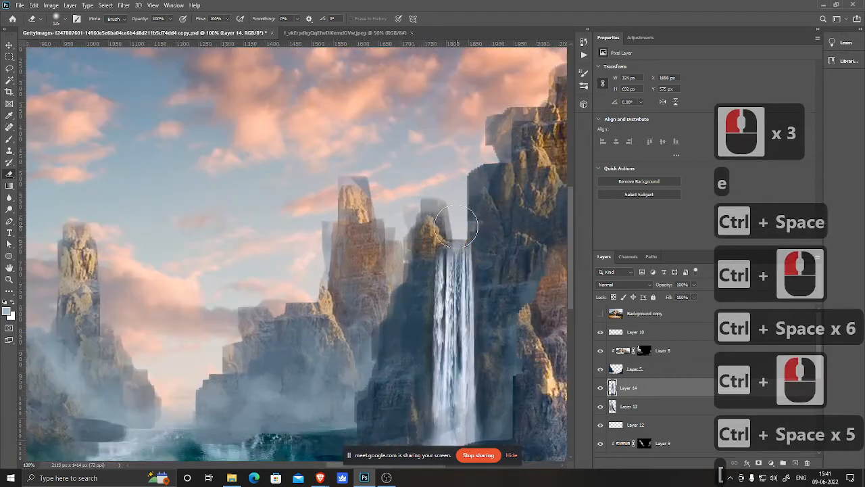
key(bracketleft)
key(bracketleft)
key(bracketleft)
key(bracketleft)
key(bracketleft)
key(bracketleft)
key(bracketleft)
key(bracketleft)
drag(441, 236, 491, 234)
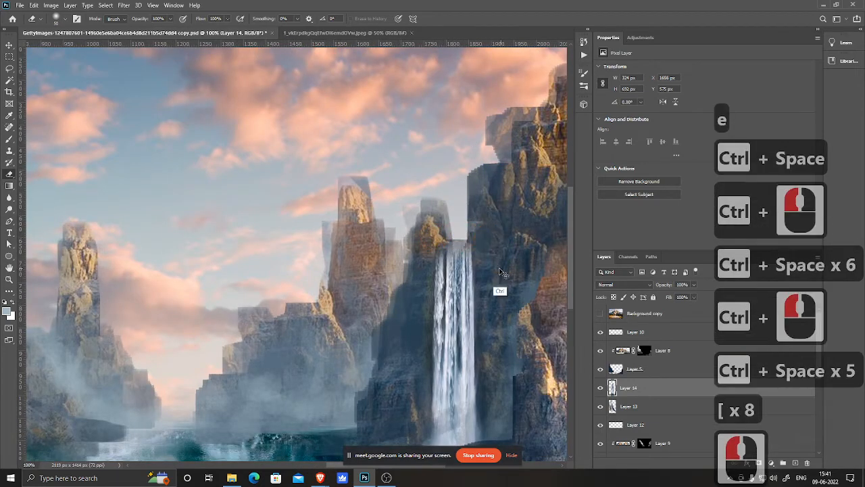
Step: Undo the eraser stroke and rework the right waterfall's transform, widening it and shifting it onto the cliff
key(ctrl+z)
key(ctrl+z)
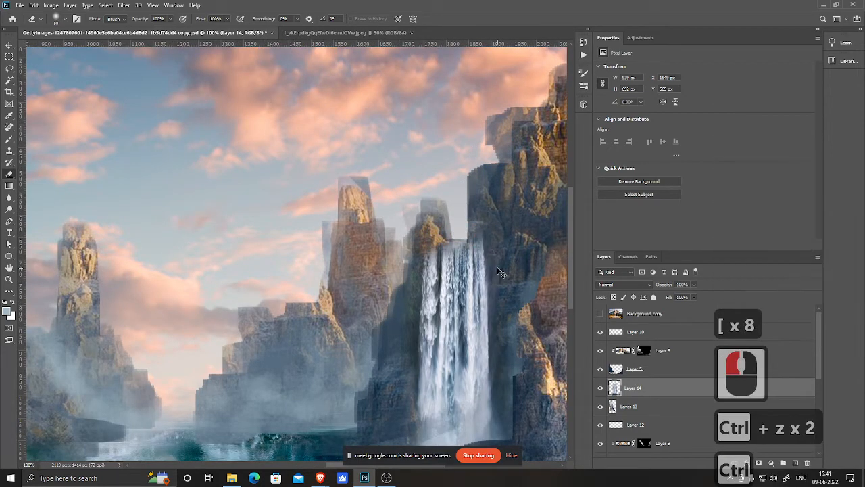
key(ctrl+y)
key(ctrl+t)
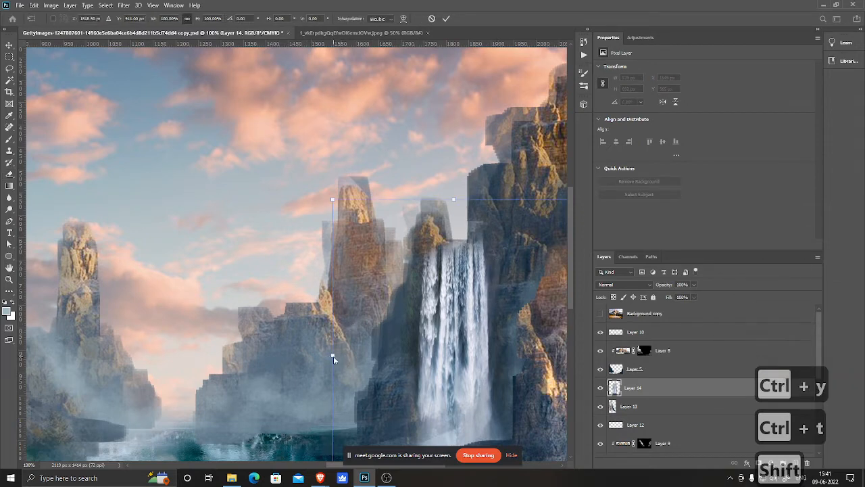
drag(333, 356, 411, 361)
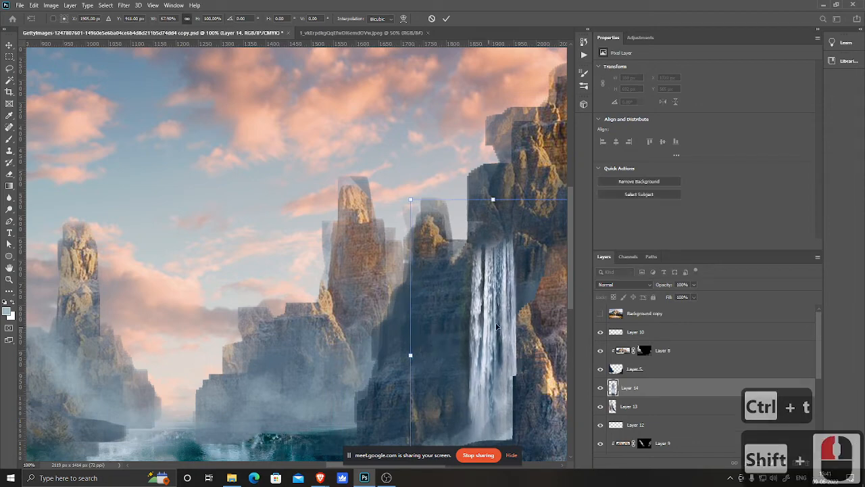
drag(506, 321, 467, 323)
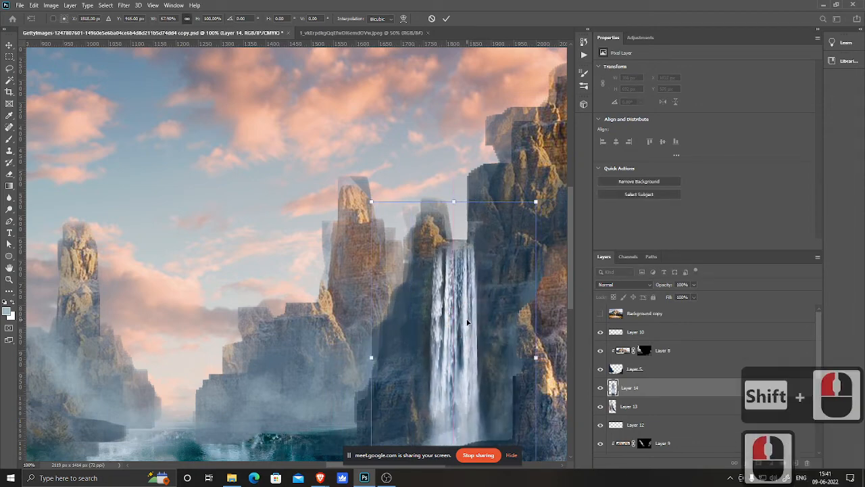
double_click(467, 323)
Step: Add a new empty layer above the right waterfall layer
key(e)
key(ctrl+minus)
key(ctrl+minus)
key(ctrl+minus)
key(ctrl+minus)
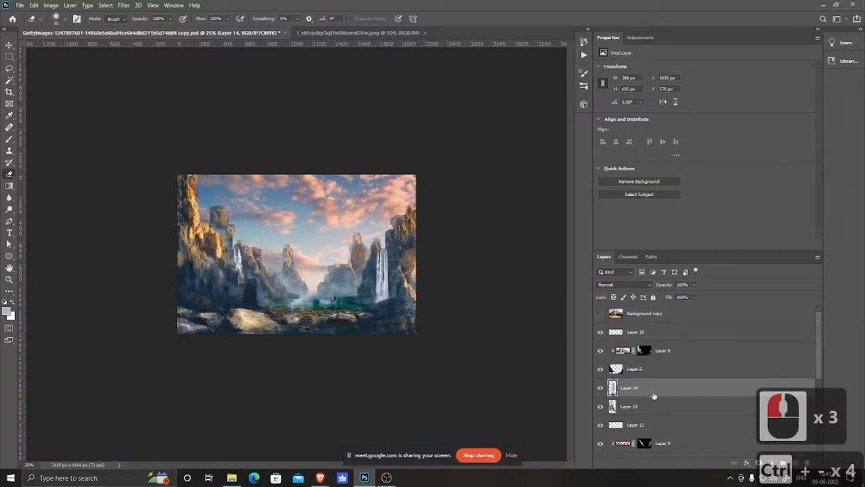
click(795, 463)
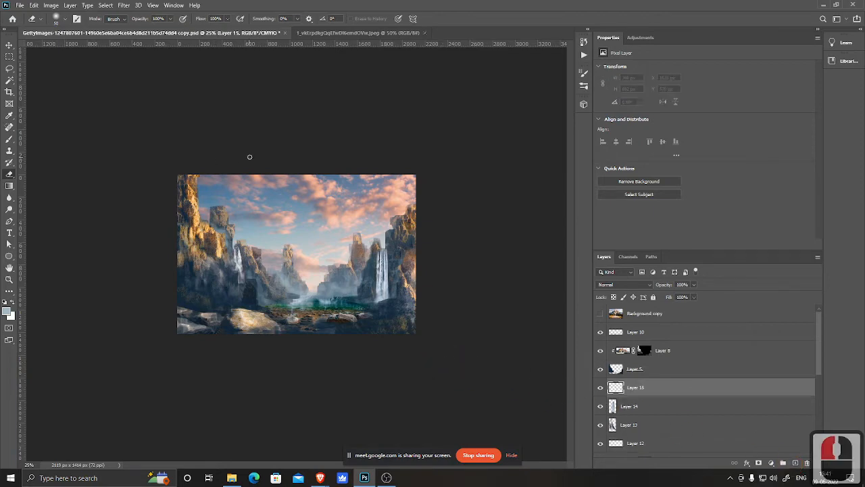
Step: Sample a mist colour and paint soft mist at 20% opacity around the left cliffs' base near the water
key(ctrl+space)
ctrl+click(250, 287)
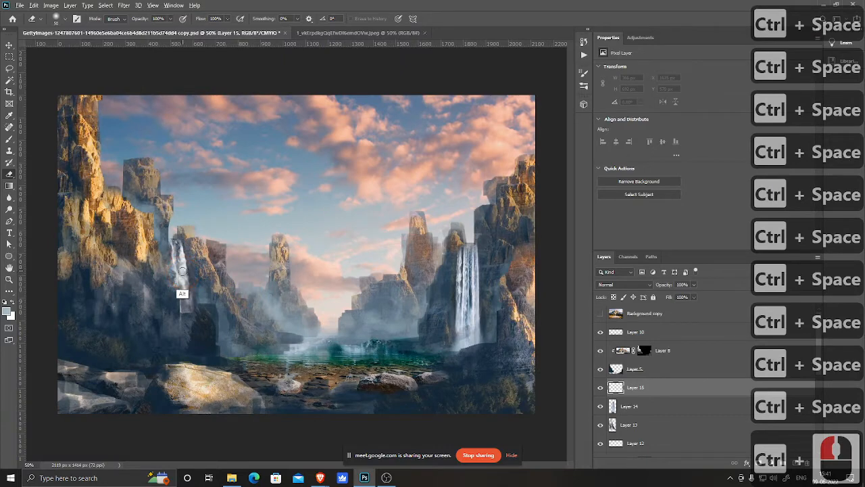
key(b)
key(b)
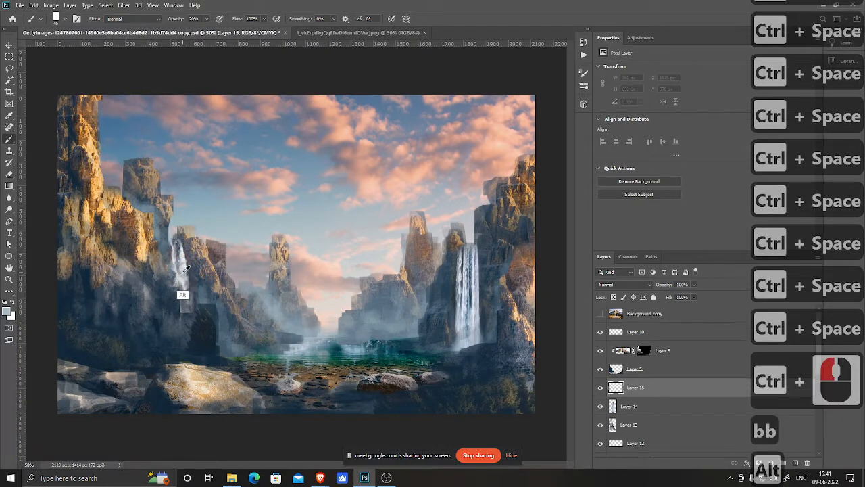
alt+click(197, 315)
click(207, 311)
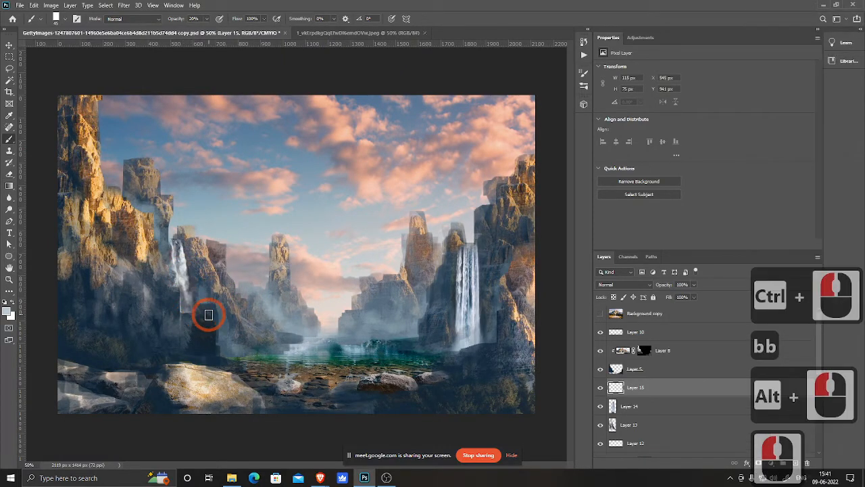
click(217, 322)
click(221, 334)
click(222, 334)
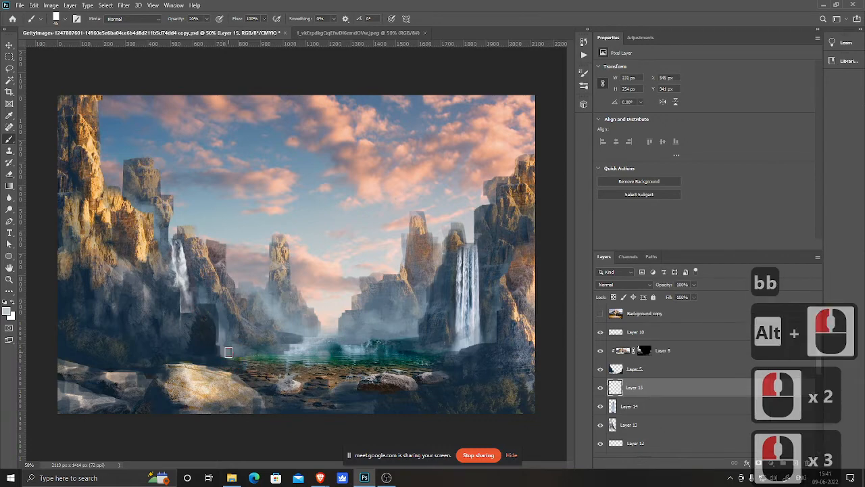
click(223, 334)
click(239, 354)
click(244, 353)
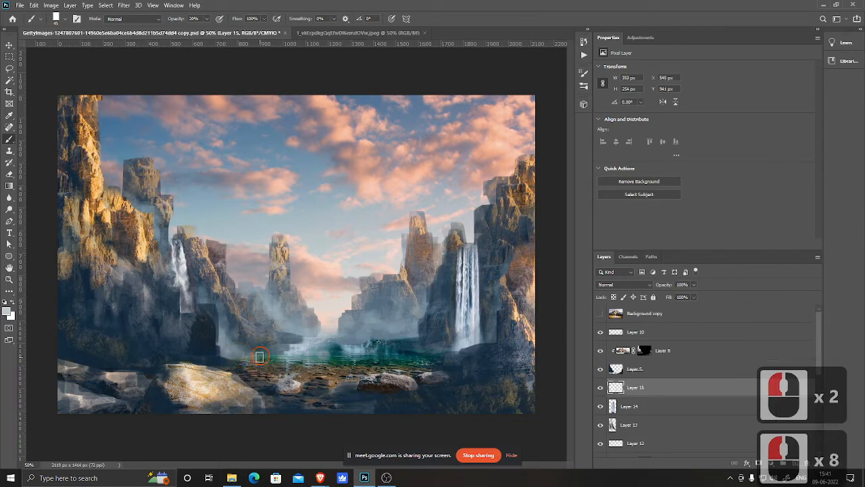
click(254, 351)
click(233, 342)
click(236, 346)
click(237, 347)
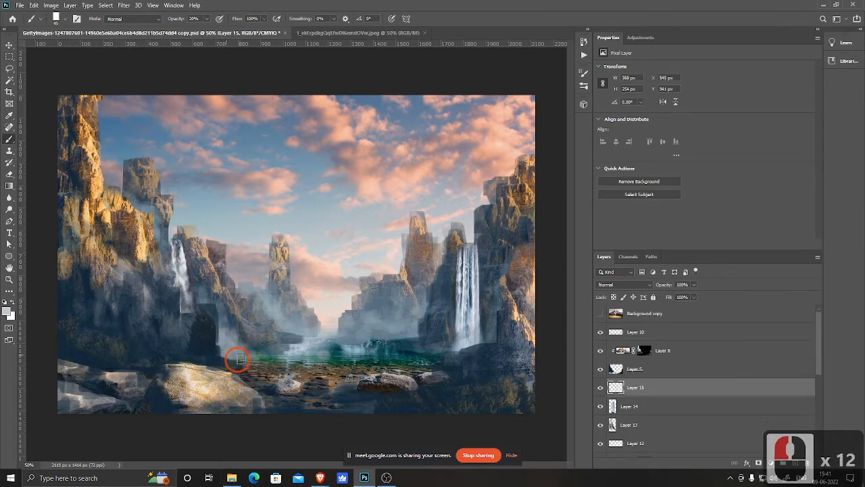
click(242, 362)
click(253, 351)
click(231, 337)
click(238, 342)
click(252, 346)
click(246, 337)
click(241, 338)
click(239, 337)
click(240, 338)
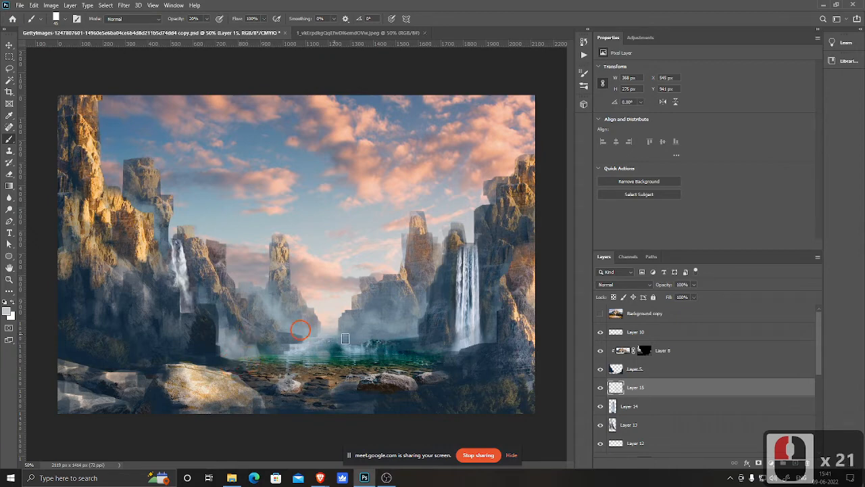
Step: Paint soft mist around the base and splash zone of the right waterfall on the new layer
drag(444, 350, 459, 343)
click(443, 346)
click(449, 345)
click(448, 338)
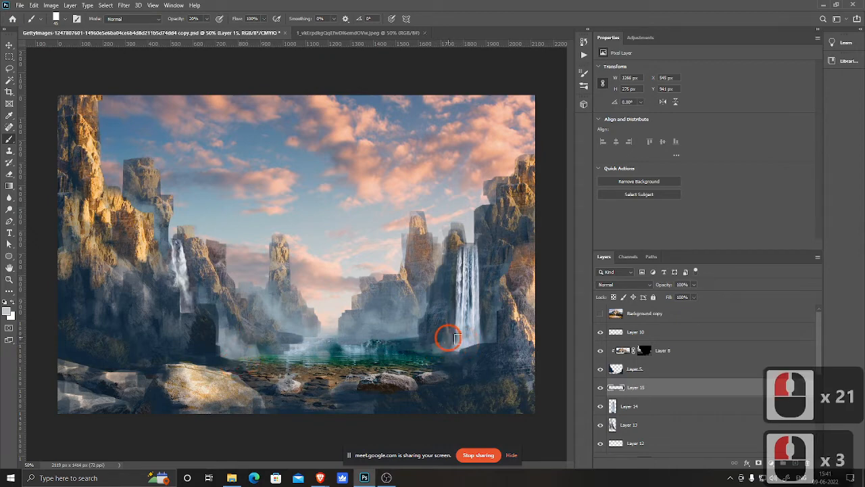
click(451, 333)
click(456, 329)
click(459, 328)
click(466, 332)
click(477, 336)
click(482, 331)
click(479, 311)
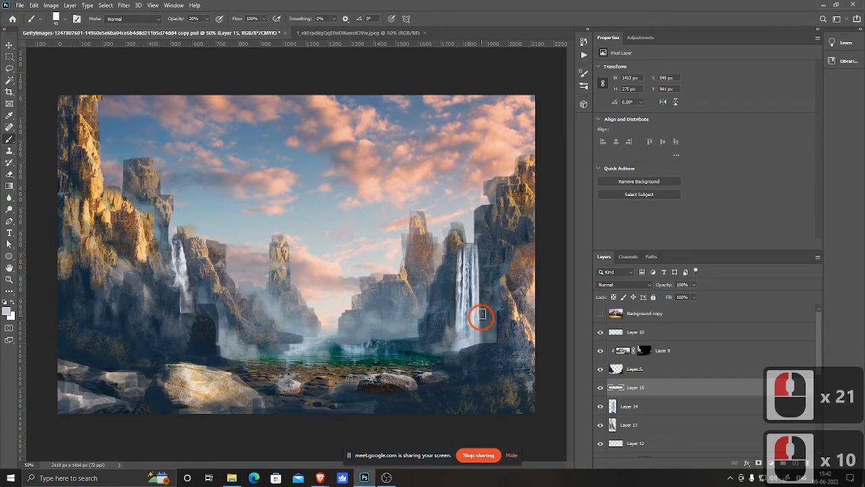
click(456, 317)
click(436, 328)
click(425, 347)
click(415, 353)
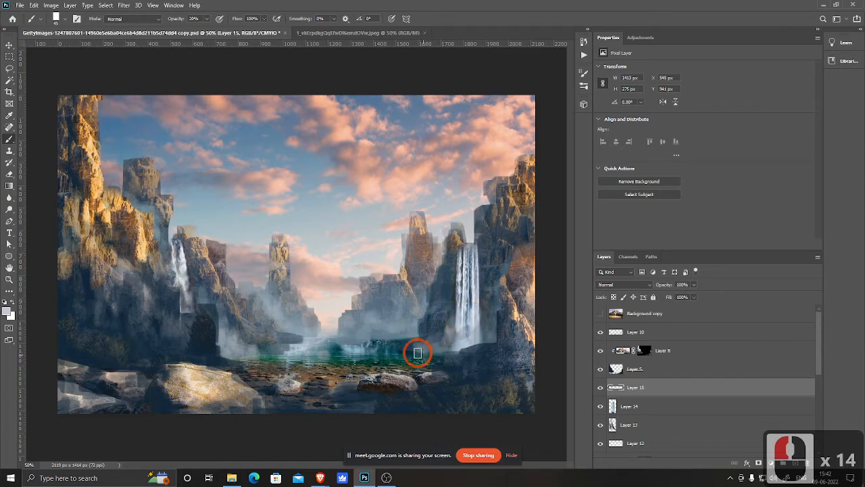
click(430, 352)
click(440, 353)
click(450, 351)
click(461, 349)
click(439, 353)
click(426, 352)
click(414, 352)
click(419, 350)
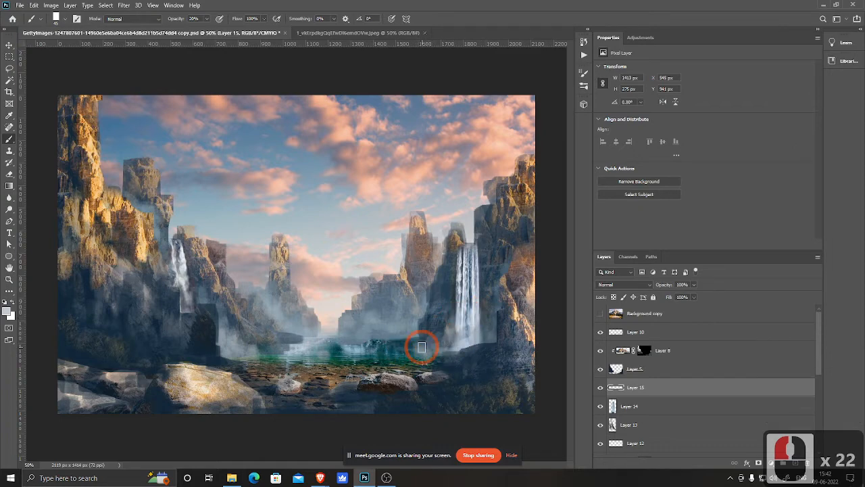
click(425, 341)
click(435, 329)
click(443, 324)
click(451, 316)
click(460, 312)
click(456, 332)
click(465, 330)
click(460, 331)
click(449, 335)
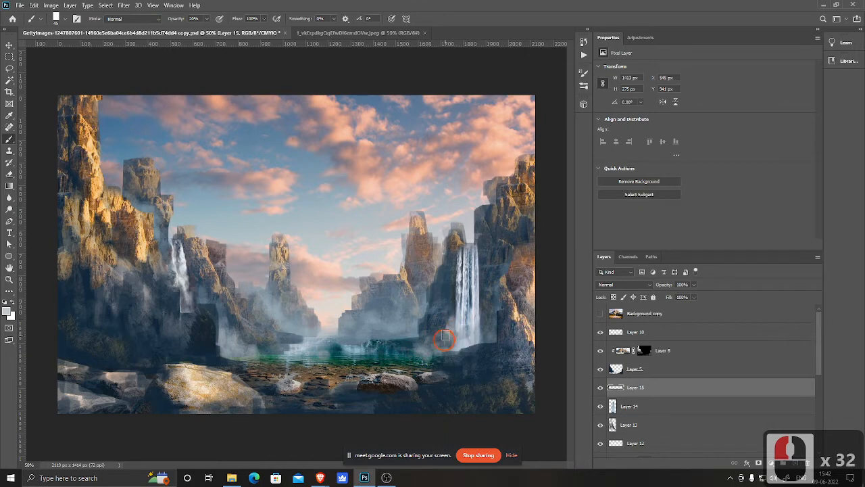
click(438, 338)
click(433, 339)
click(447, 343)
click(462, 341)
click(477, 319)
click(479, 311)
click(467, 309)
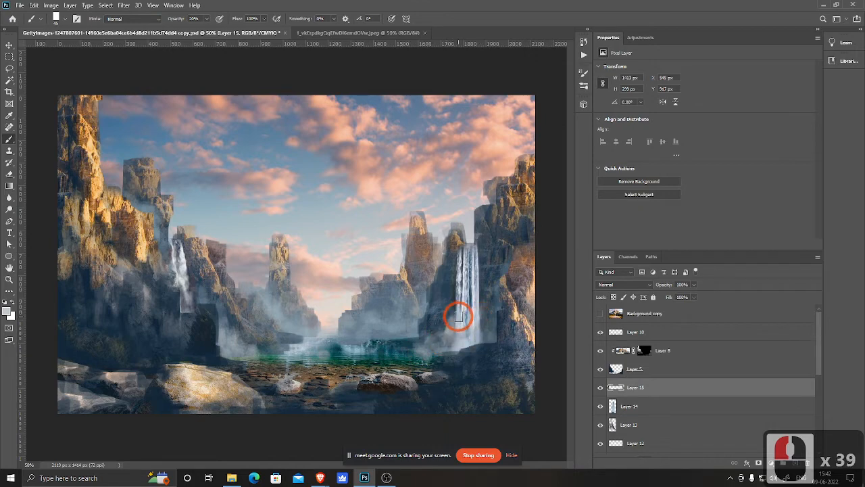
click(452, 316)
click(441, 327)
click(436, 332)
click(433, 337)
click(431, 341)
Step: Add more soft mist strokes along the left cliff base and lower waterfall area
click(228, 350)
click(223, 355)
click(216, 341)
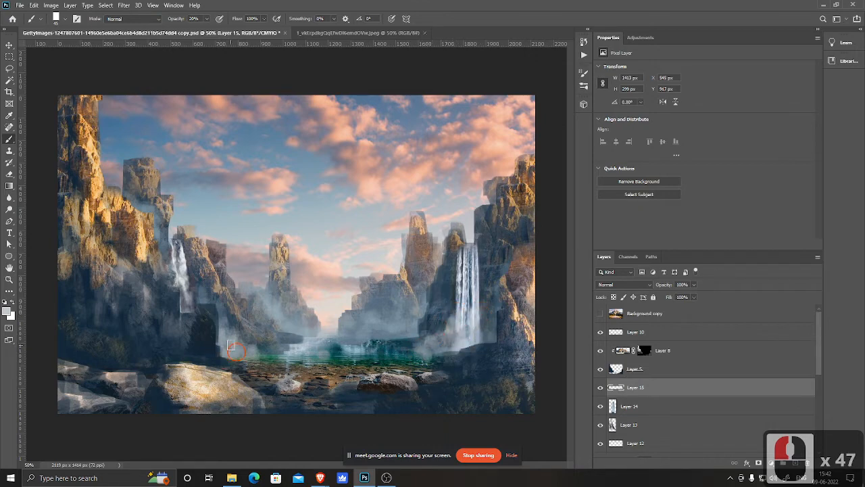
click(229, 338)
click(220, 318)
click(213, 307)
click(209, 304)
click(223, 321)
click(231, 342)
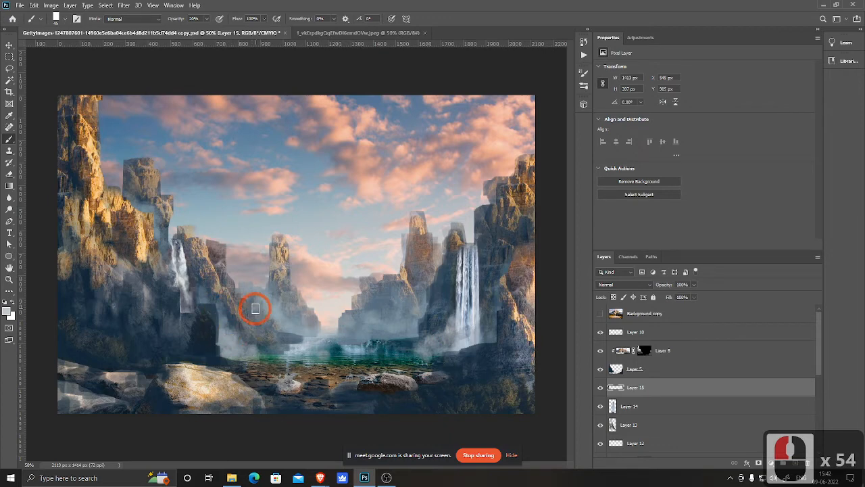
Step: Toggle Layer 5's visibility off and on to compare the scene
click(600, 371)
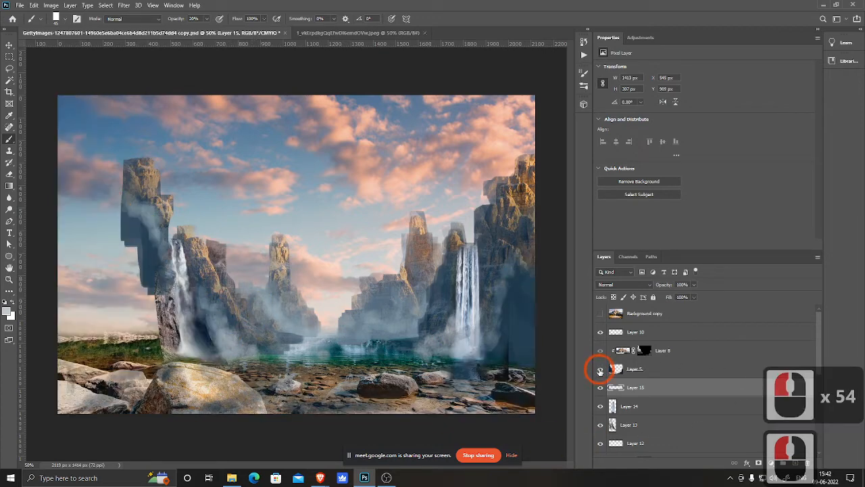
click(601, 370)
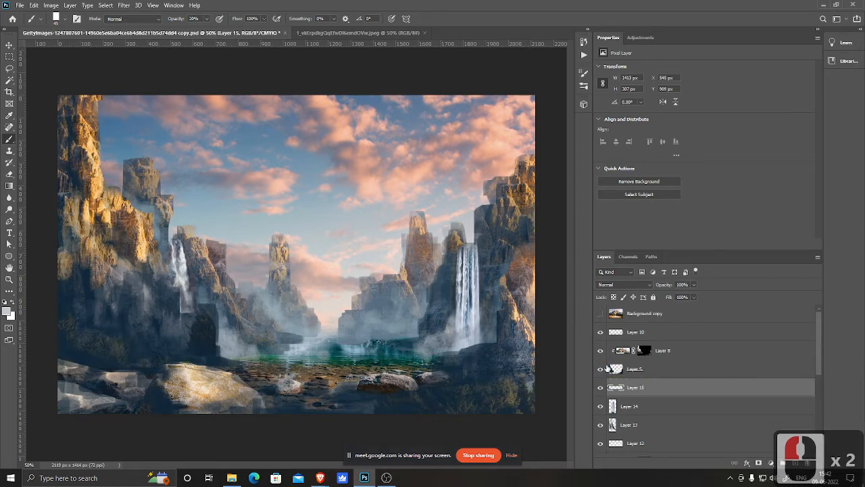
Step: Select Layer 5 and erase parts of it around the left waterfall with a soft round eraser of decreasing size
click(612, 370)
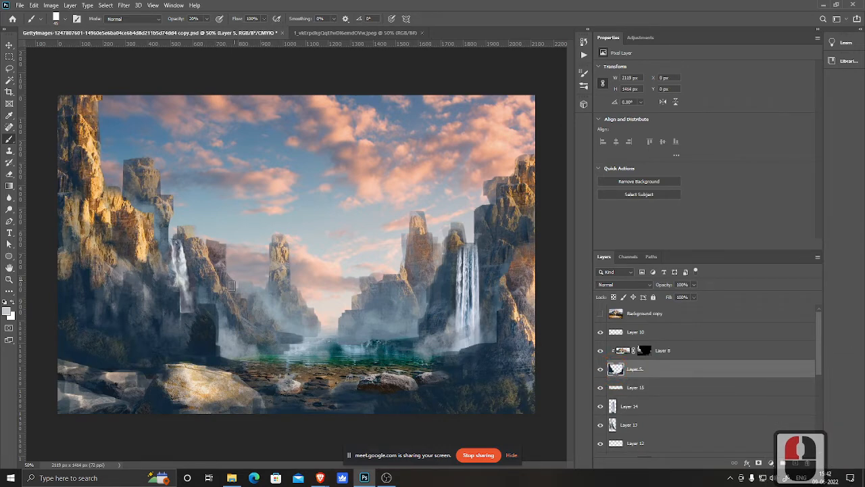
key(e)
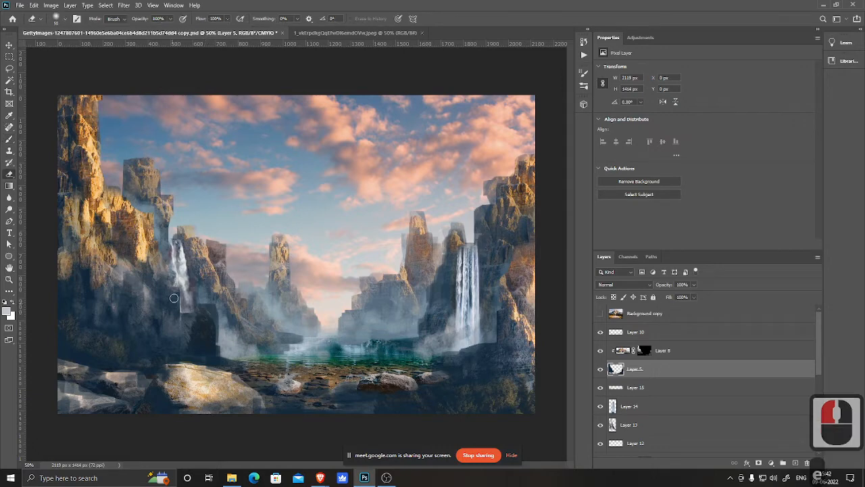
right_click(191, 186)
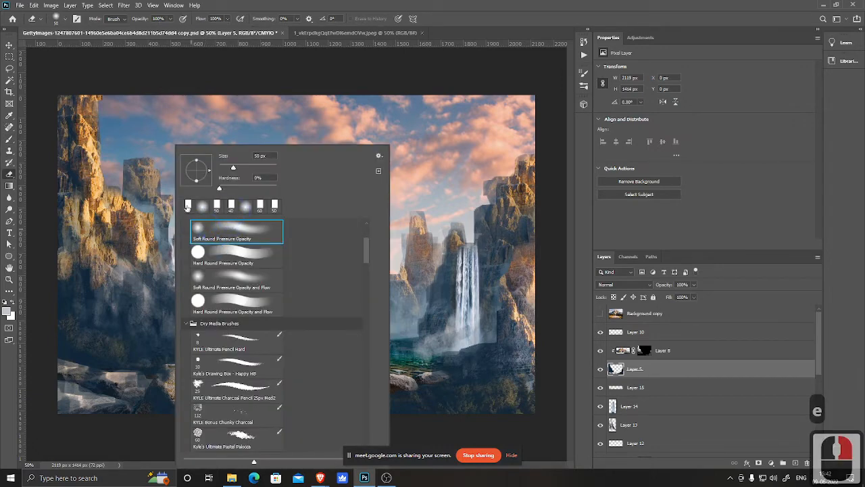
click(187, 207)
click(176, 303)
key([)
click(154, 316)
click(199, 302)
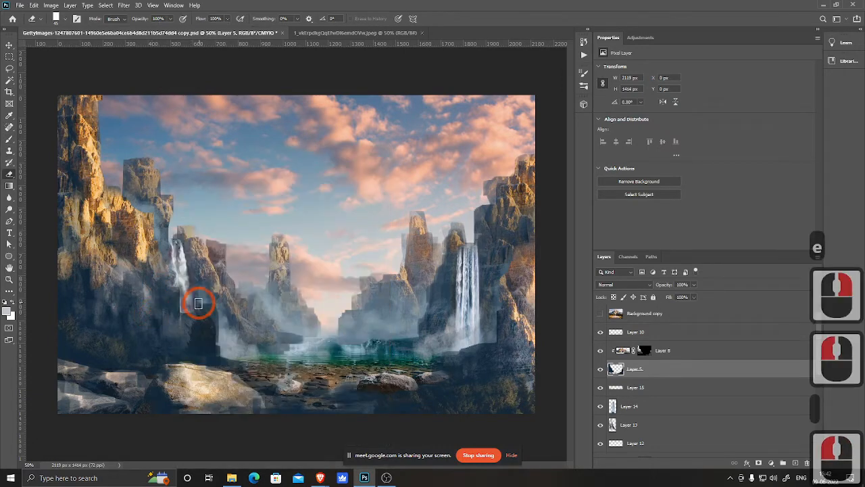
key([)
key([)
key([)
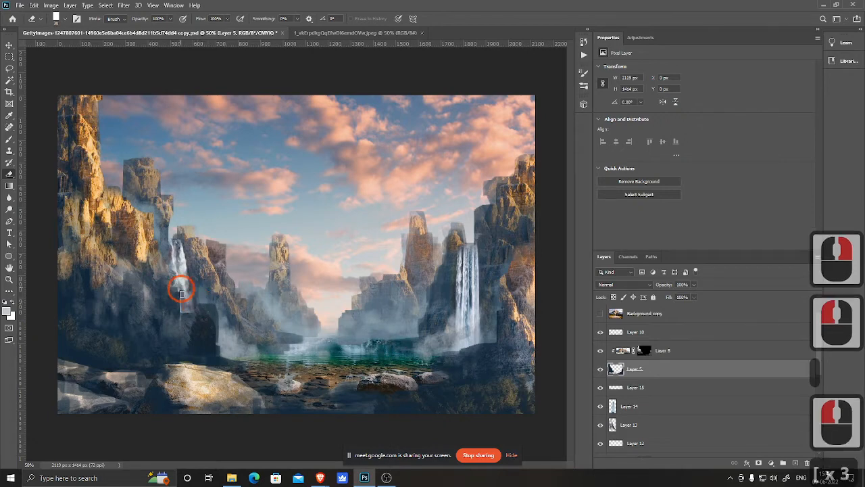
click(180, 299)
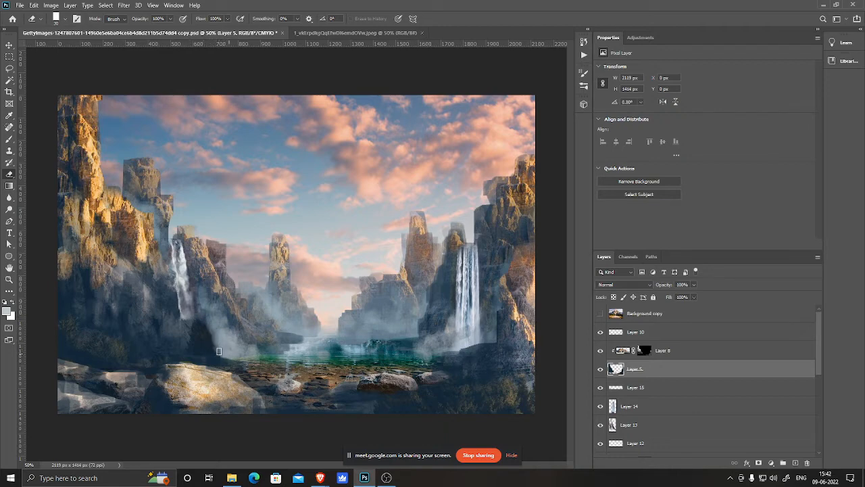
click(244, 359)
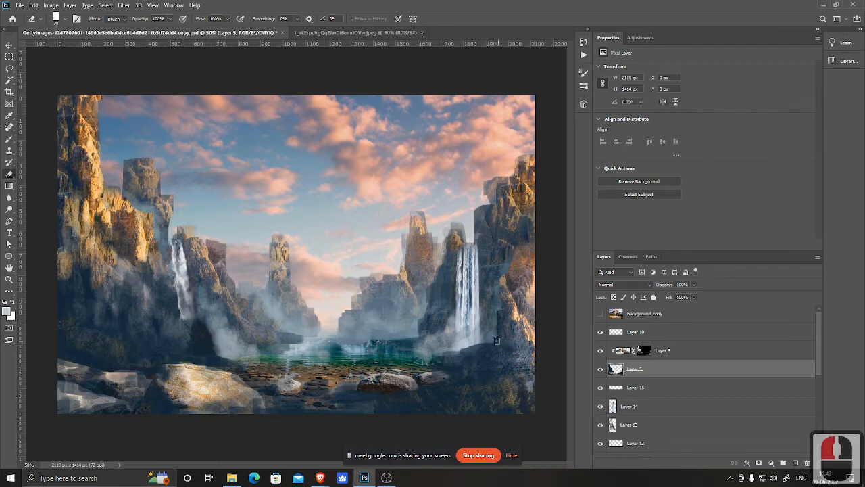
Step: Erase more of Layer 5 around the right waterfall and the bay floor, then save the document
drag(496, 341, 465, 348)
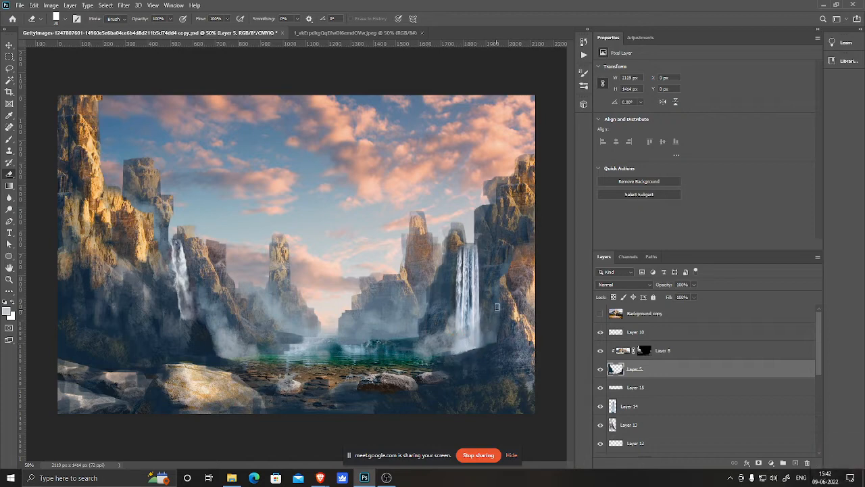
triple_click(500, 276)
double_click(327, 390)
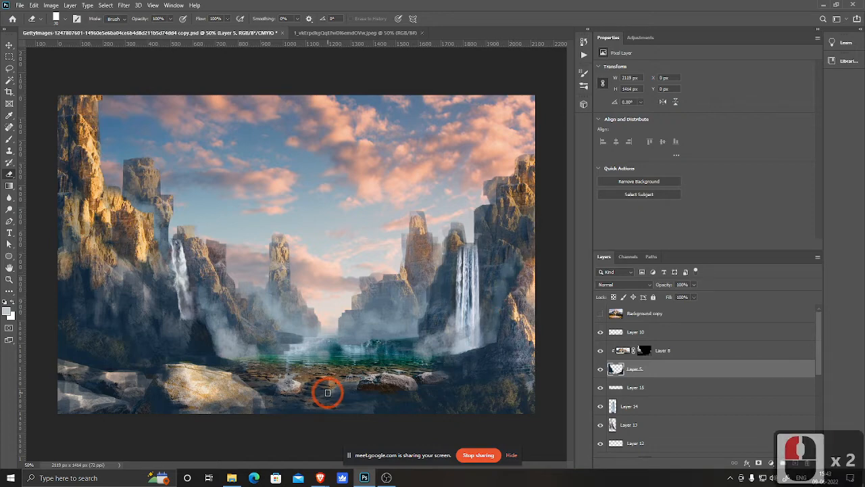
key(ctrl+minus)
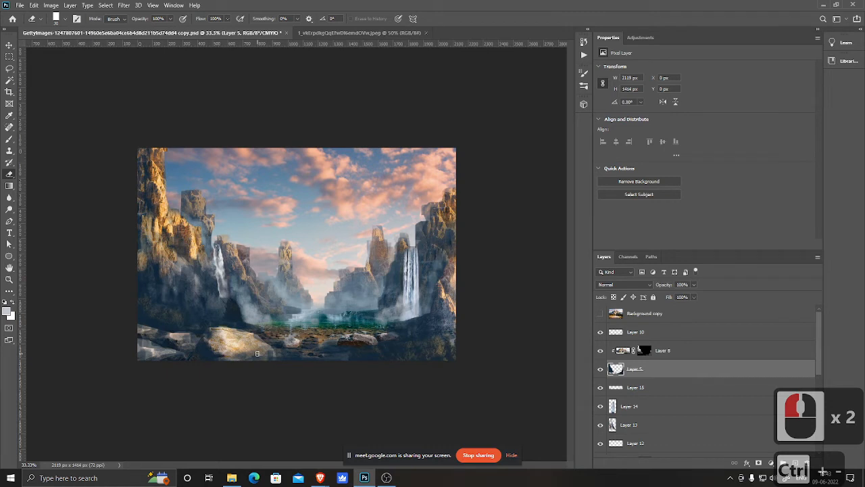
key(ctrl+s)
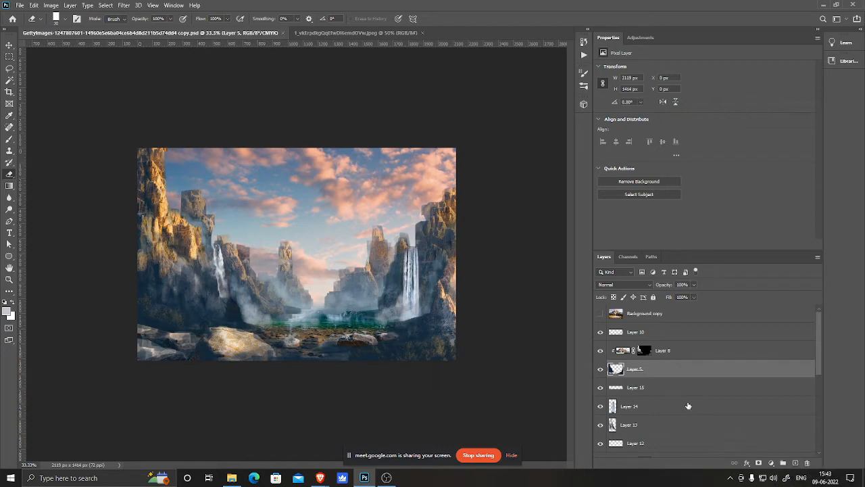
Step: Create a new layer above Layer 14 and pick the Brush tool with a dark cliff colour sampled from the scene
click(617, 407)
click(795, 462)
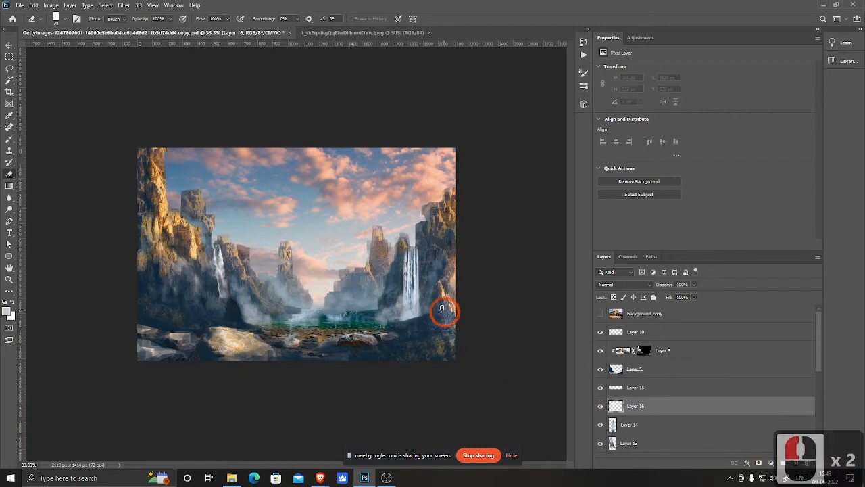
ctrl+click(428, 288)
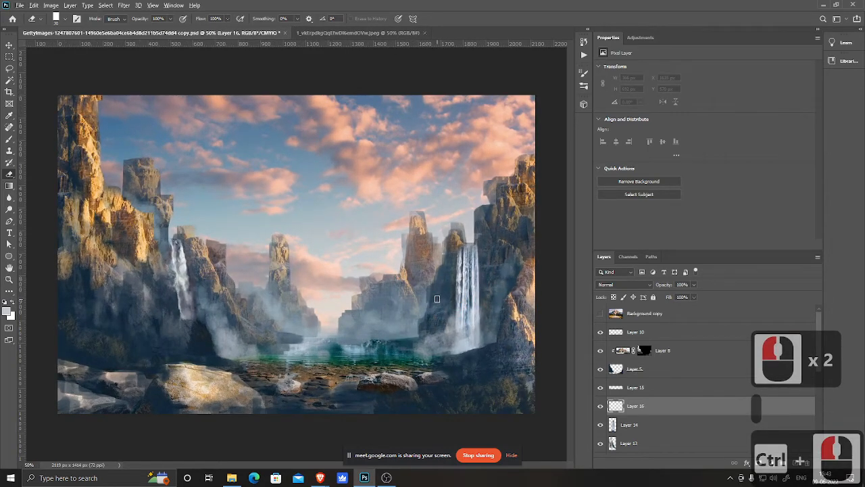
key(b)
key(b)
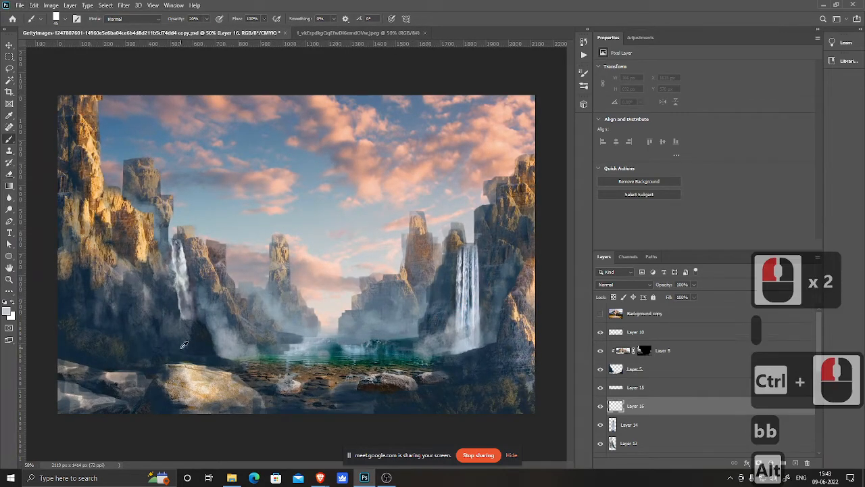
alt+click(83, 353)
click(411, 283)
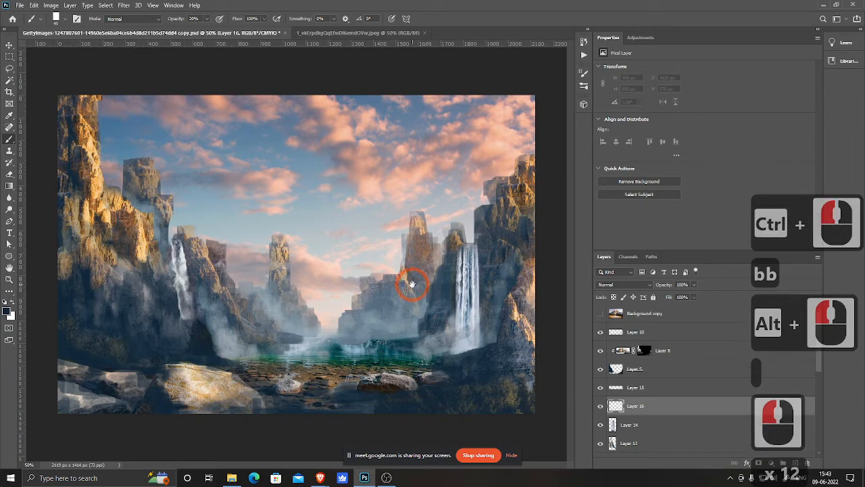
click(478, 215)
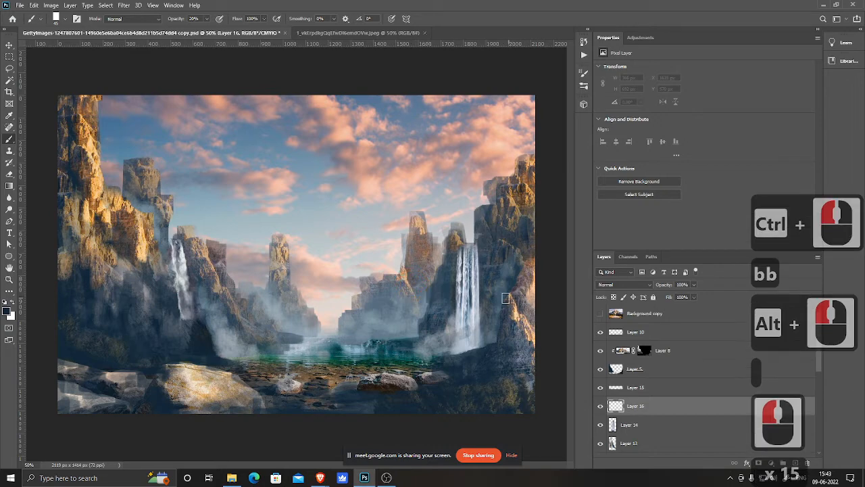
Step: Paint dark rock tones at 20% opacity along the cliff edges beside the right waterfall on the new layer
click(481, 247)
drag(481, 248, 479, 317)
drag(482, 308, 483, 327)
drag(482, 279, 477, 341)
mouse_move(481, 257)
mouse_down()
mouse_move(472, 344)
mouse_move(482, 337)
mouse_up()
drag(481, 342, 487, 334)
drag(485, 343, 490, 336)
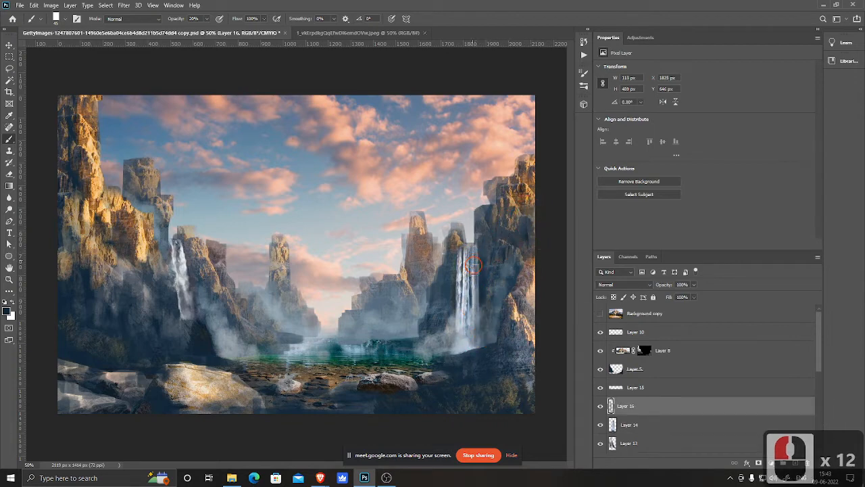
mouse_move(476, 277)
mouse_down()
mouse_move(480, 340)
mouse_move(467, 319)
mouse_move(470, 297)
mouse_move(463, 347)
mouse_up()
mouse_move(467, 338)
mouse_down()
mouse_move(463, 348)
mouse_move(462, 320)
mouse_up()
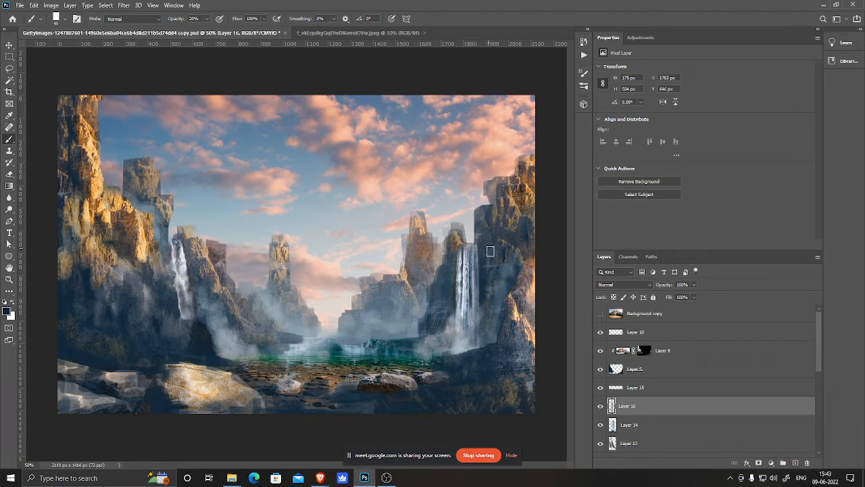
Step: Add more dark strokes over the right cliff face and near the waterfall base, then save the document
mouse_move(479, 227)
mouse_down()
mouse_move(491, 290)
mouse_move(505, 290)
mouse_up()
mouse_move(513, 277)
mouse_down()
mouse_move(514, 293)
mouse_move(458, 269)
mouse_move(457, 277)
mouse_up()
mouse_move(455, 276)
mouse_down()
mouse_move(453, 256)
mouse_move(455, 318)
mouse_up()
drag(386, 383, 389, 388)
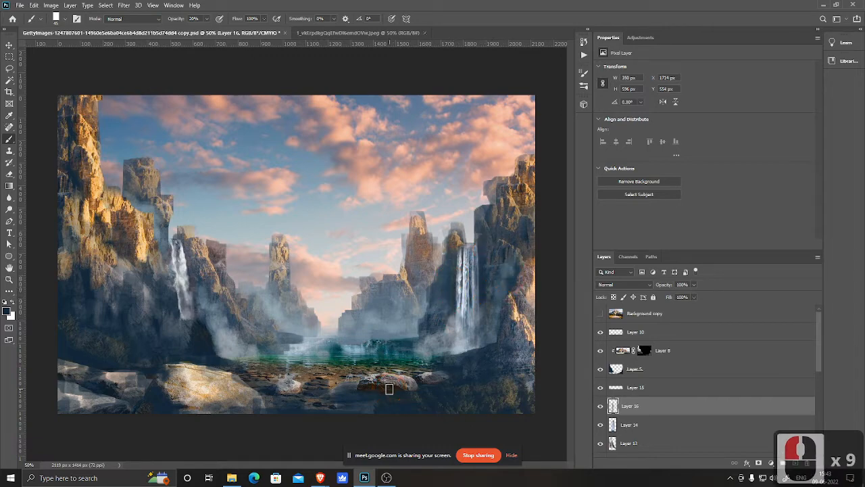
key(ctrl+s)
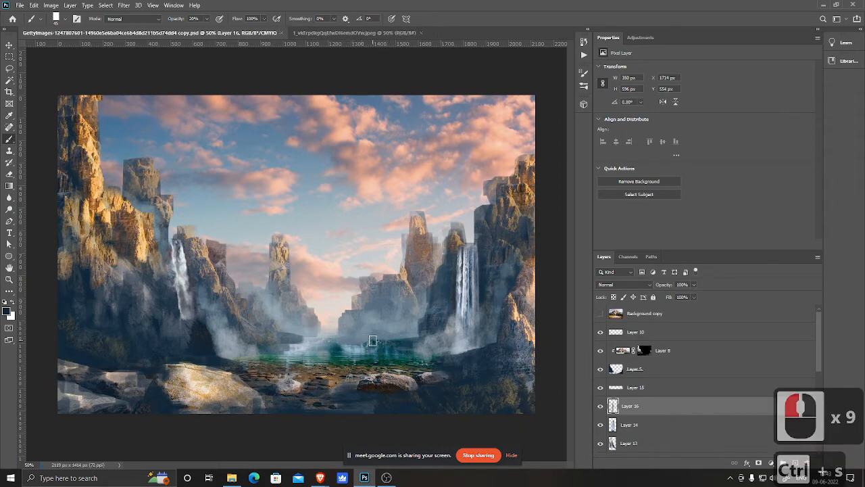
Step: Open the sailing ship photo from the Matte folder in Photoshop
key(alt+Tab)
alt+click(354, 181)
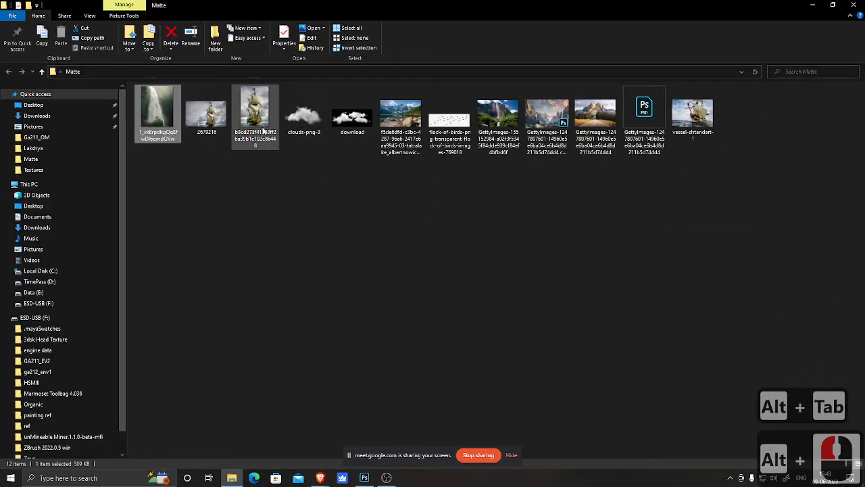
drag(257, 115, 341, 250)
key(alt+Tab)
drag(371, 49, 371, 32)
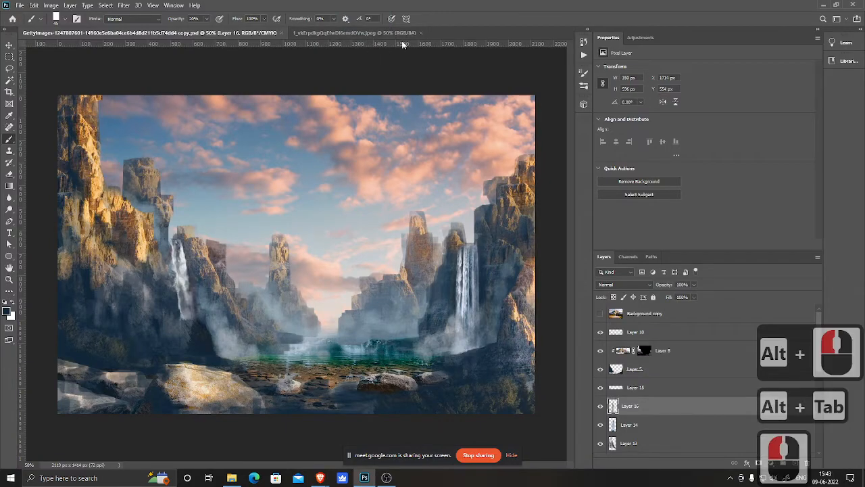
click(421, 34)
key(alt+Tab)
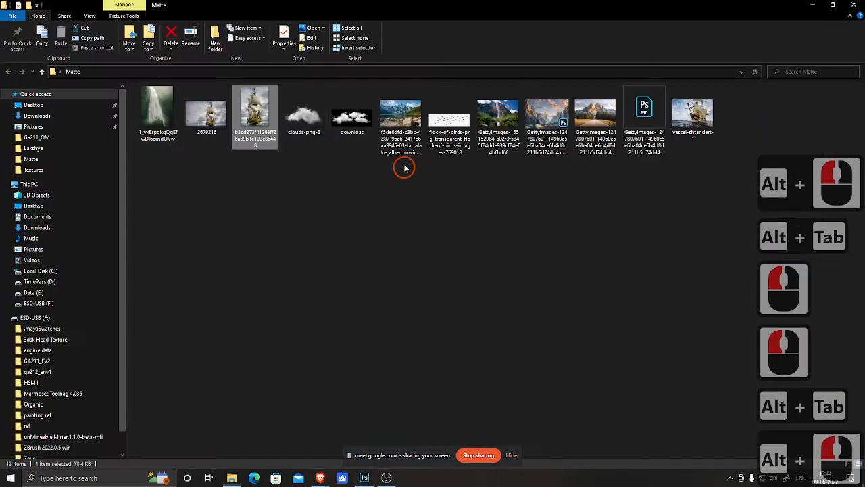
drag(252, 102, 428, 33)
key(alt+Tab)
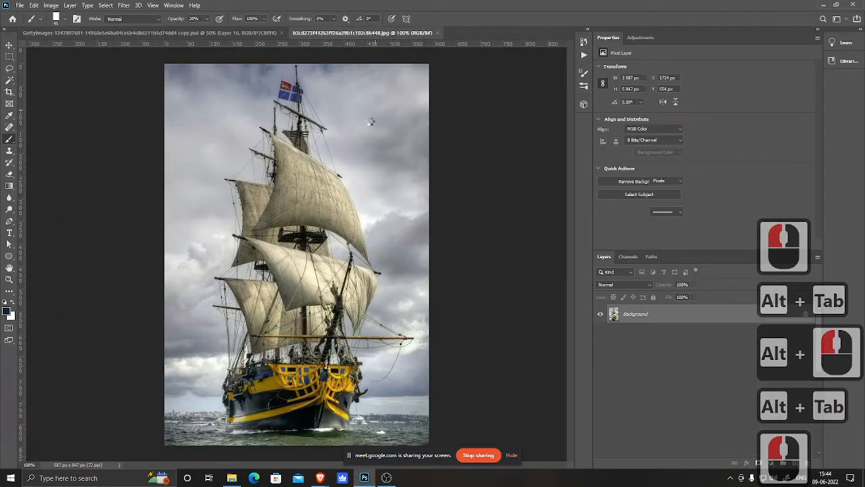
Step: Move the ship photo into the coastal scene as a new layer and close the ship document
drag(331, 33, 358, 88)
key(v)
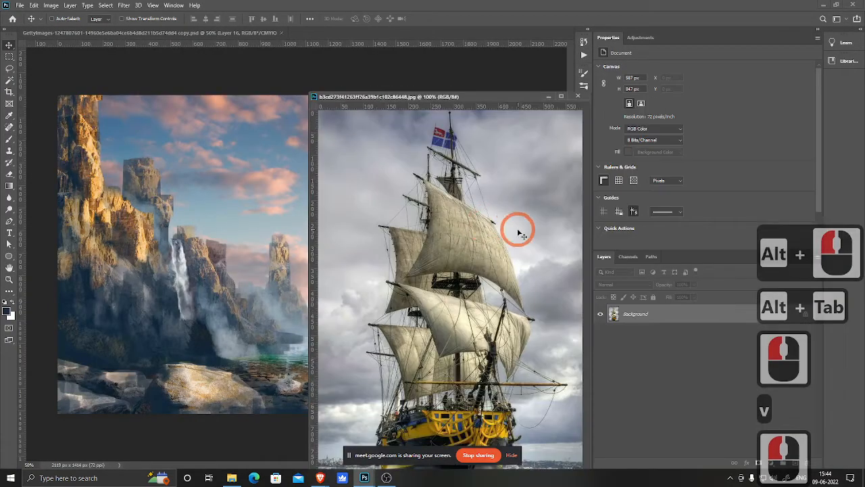
drag(518, 228, 223, 232)
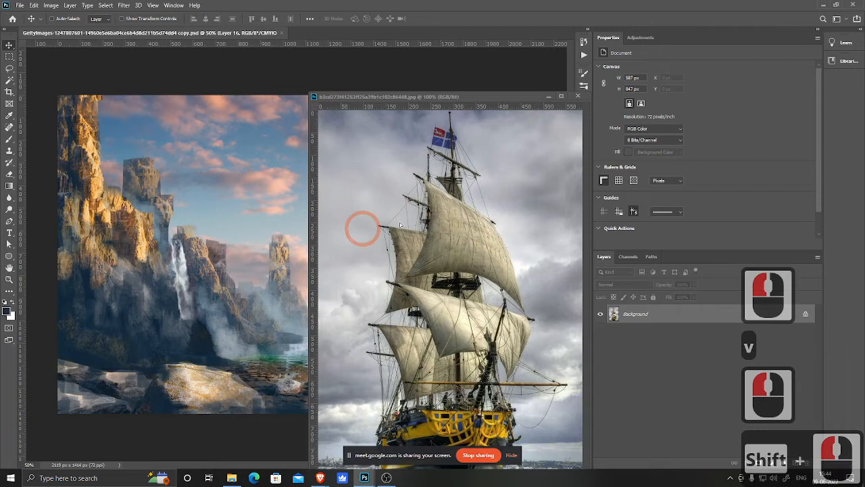
click(577, 97)
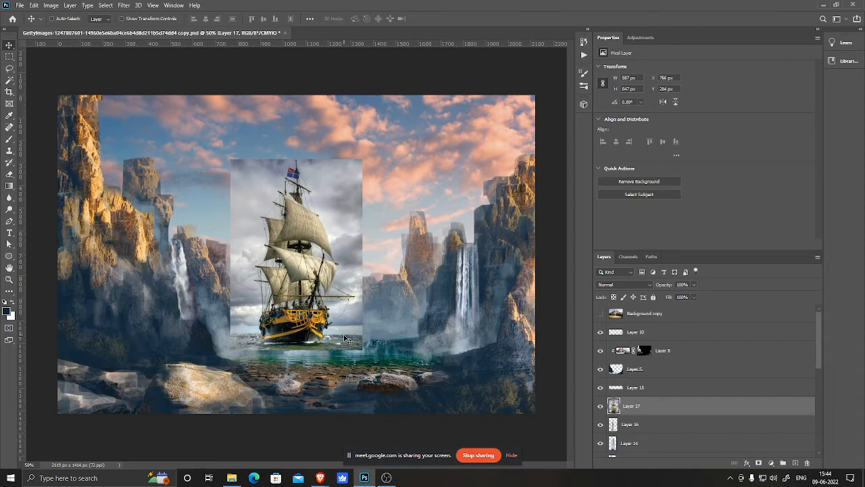
Step: Position the ship layer in the middle of the bay between the cliffs
drag(308, 336, 336, 358)
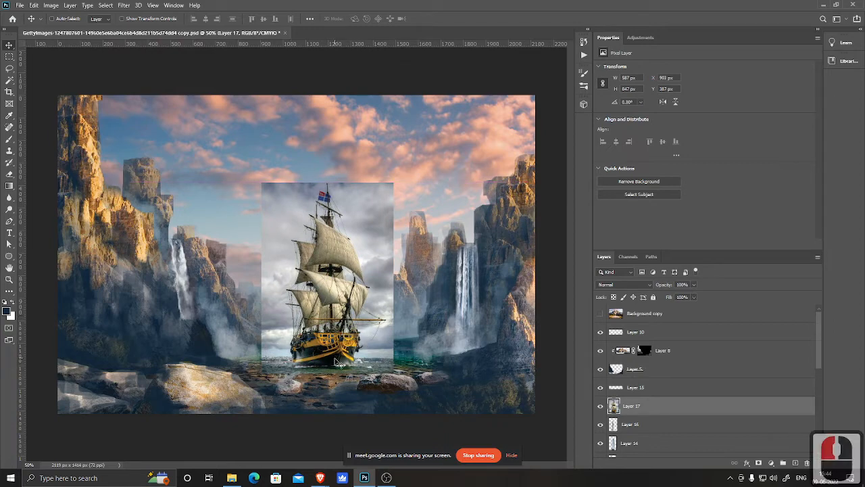
drag(335, 360, 326, 337)
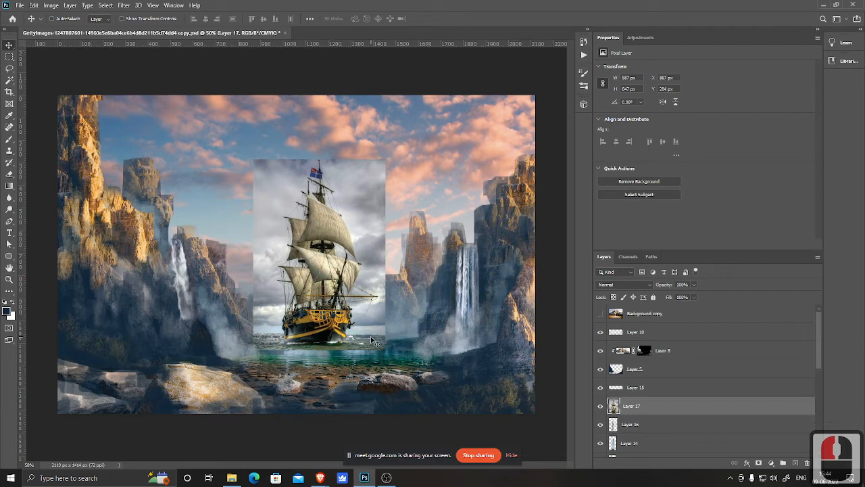
drag(331, 334, 331, 355)
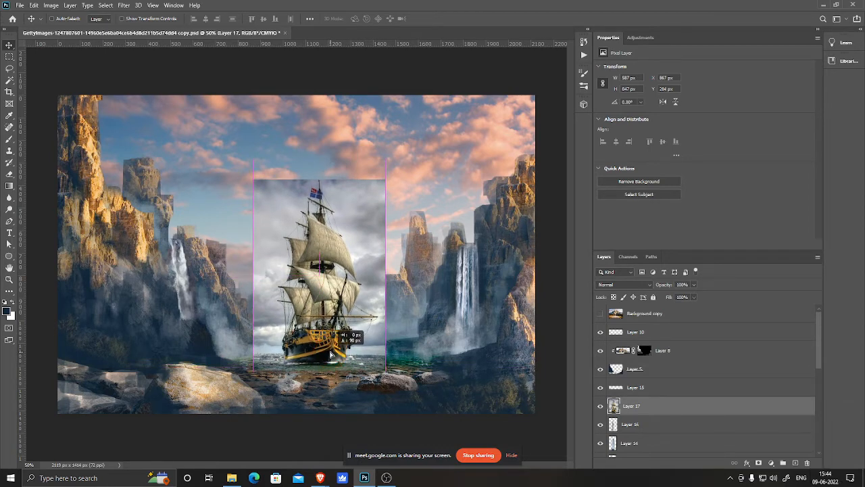
Step: Add a layer mask to the ship layer and choose the Soft Round Pressure Opacity and Flow brush
click(759, 463)
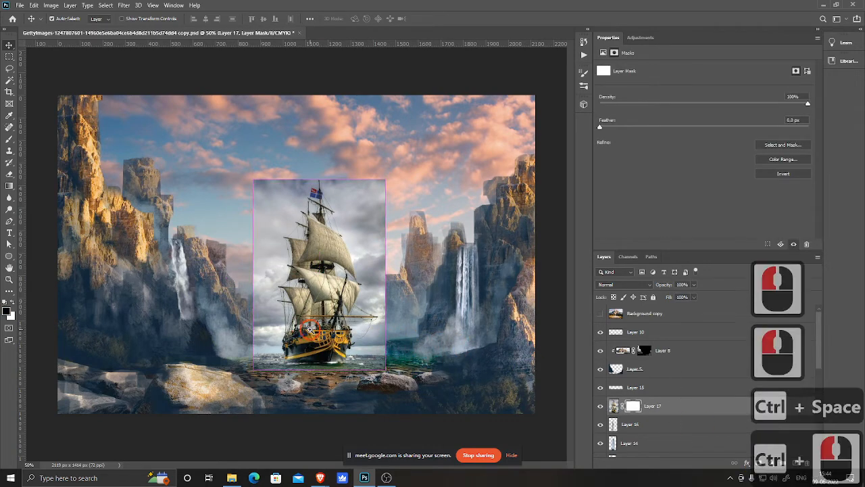
ctrl+click(309, 332)
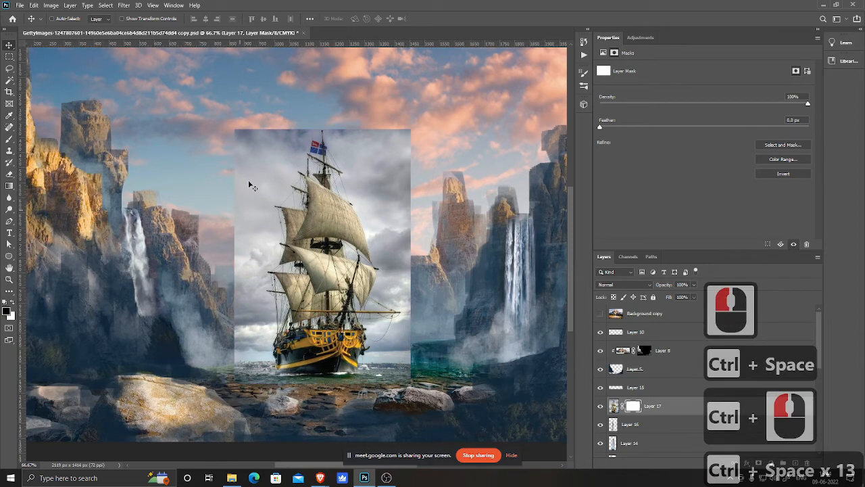
right_click(306, 195)
key(b)
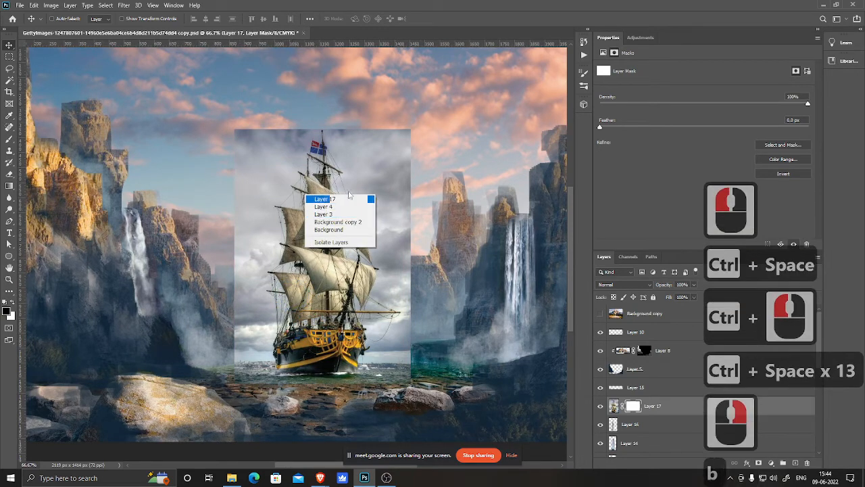
click(379, 187)
click(342, 203)
key(b)
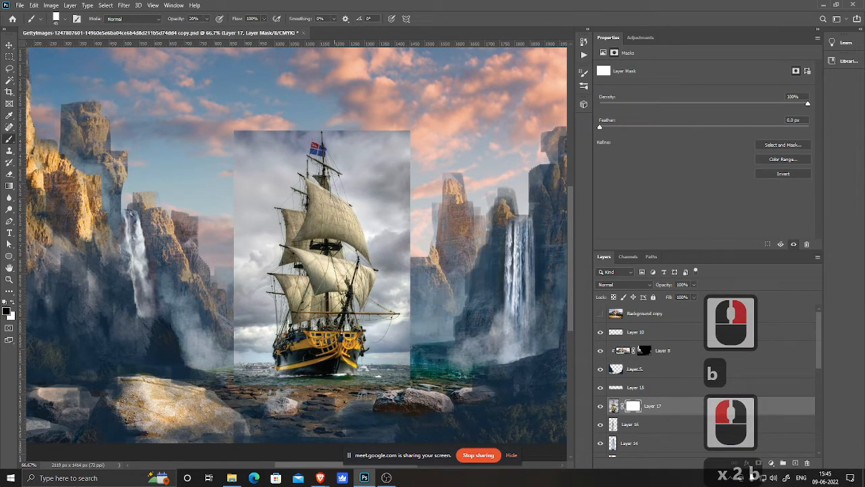
right_click(340, 147)
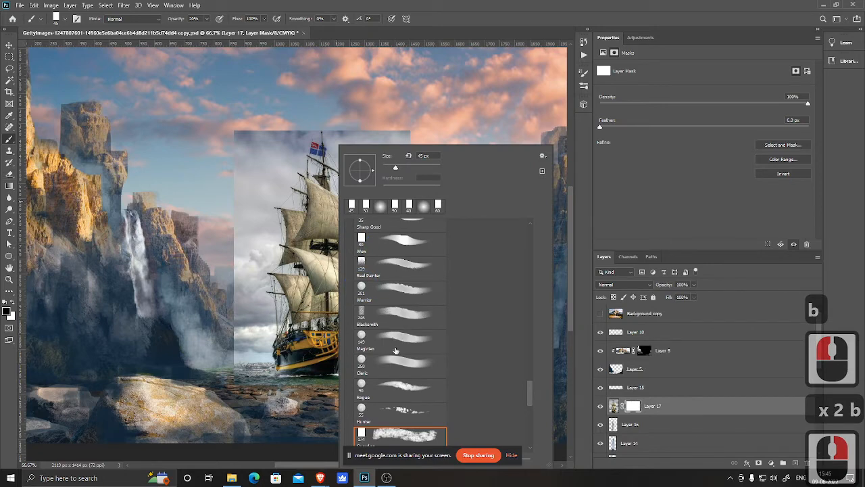
mouse_move(531, 392)
mouse_down()
mouse_move(546, 344)
mouse_move(551, 261)
mouse_move(510, 239)
mouse_up()
click(406, 389)
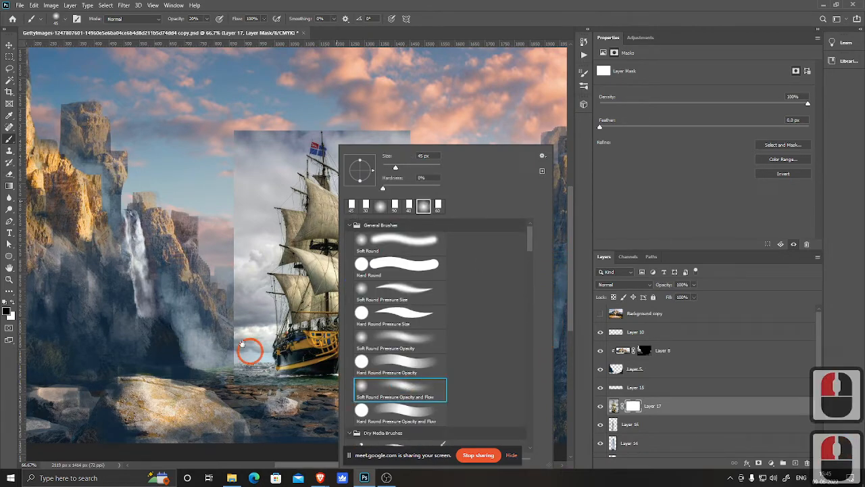
click(358, 337)
click(417, 362)
Step: Enlarge the brush and paint black at 100% opacity on the mask to blend the ship photo's lower edge into the water
key(])
key(])
key(])
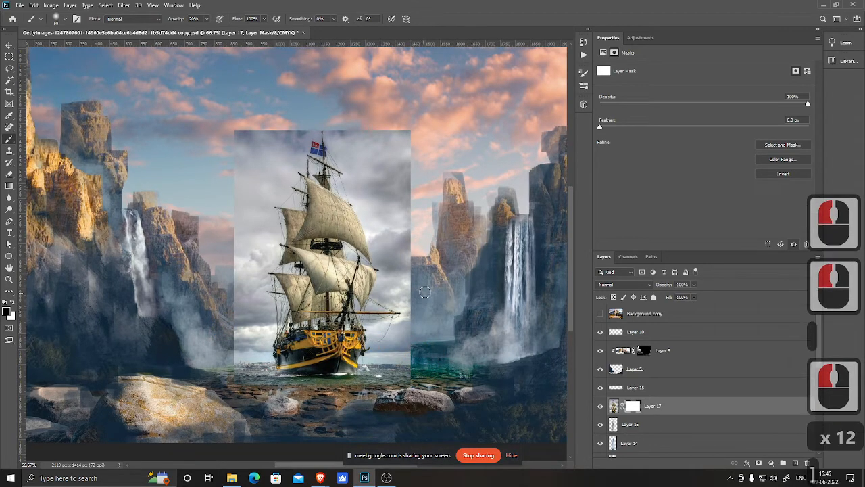
key(])
key(])
key(])
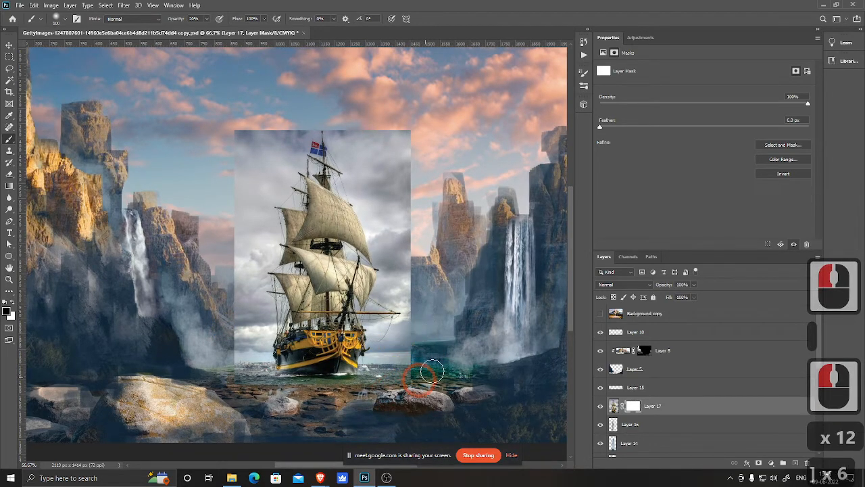
click(390, 392)
click(428, 336)
mouse_move(432, 351)
mouse_down()
mouse_move(409, 373)
mouse_move(352, 388)
mouse_move(260, 388)
mouse_up()
Step: Paint black on the ship layer's mask along the photo's left edge, blending its sky into the surrounding clouds and cliffs
key(bracketleft)
key(bracketleft)
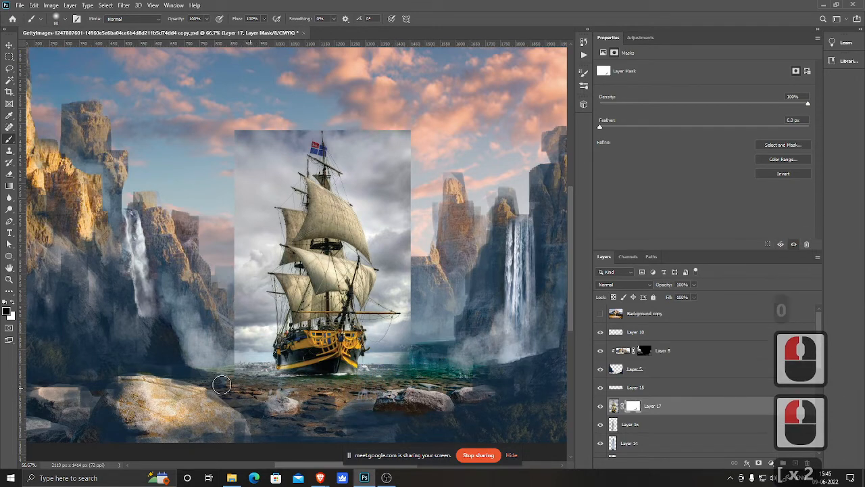
mouse_move(243, 361)
mouse_down()
mouse_move(232, 341)
mouse_move(229, 378)
mouse_move(216, 264)
mouse_up()
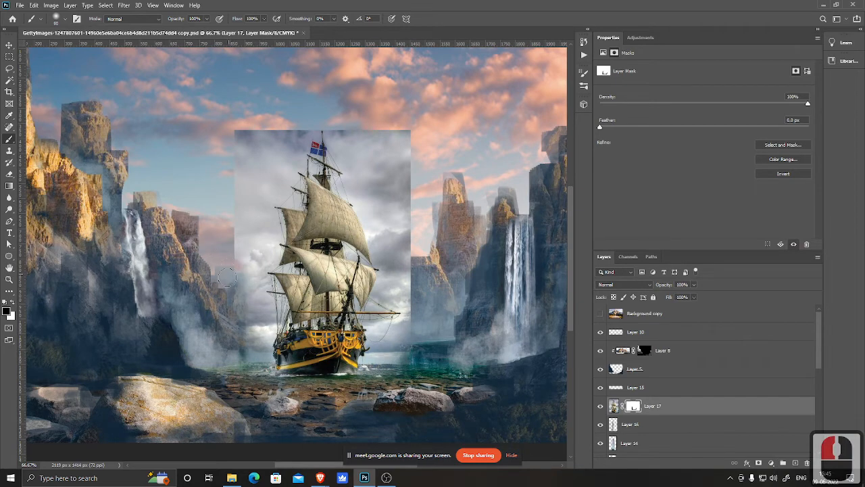
key(bracketright)
key(bracketright)
key(bracketright)
mouse_move(284, 110)
mouse_down()
mouse_move(213, 150)
mouse_move(248, 136)
mouse_move(211, 196)
mouse_up()
key(bracketright)
mouse_move(232, 248)
mouse_down()
mouse_move(225, 280)
mouse_move(233, 281)
mouse_up()
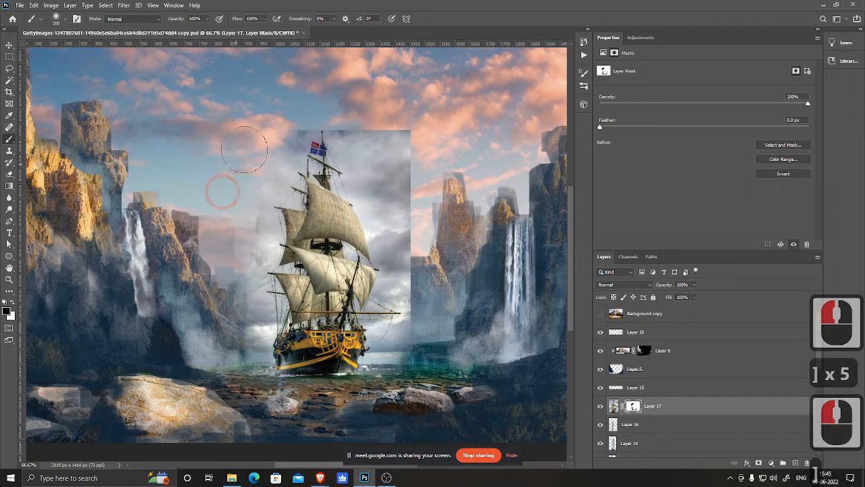
drag(226, 191, 227, 306)
Step: Paint black on the mask along the ship photo's top and right edges, resizing the brush as needed
key(bracketleft)
key(bracketleft)
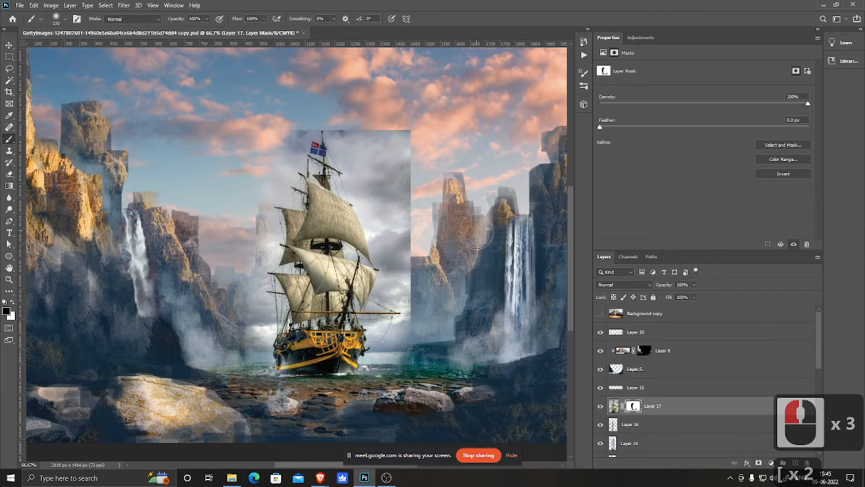
drag(302, 122, 356, 112)
key(bracketleft)
key(bracketleft)
key(bracketleft)
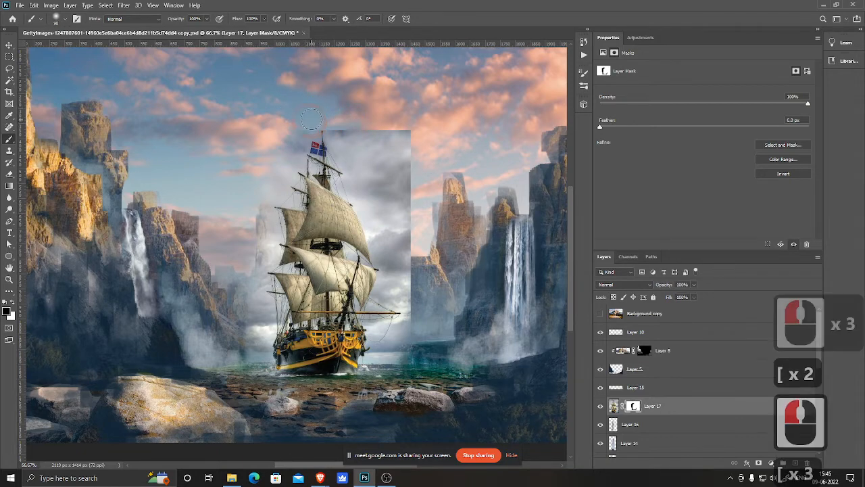
drag(283, 137, 340, 125)
mouse_move(286, 128)
mouse_down()
mouse_move(316, 118)
mouse_move(358, 126)
mouse_up()
drag(366, 126, 406, 129)
mouse_move(409, 133)
mouse_down()
mouse_move(418, 161)
mouse_move(408, 188)
mouse_up()
key(bracketright)
key(bracketright)
key(bracketright)
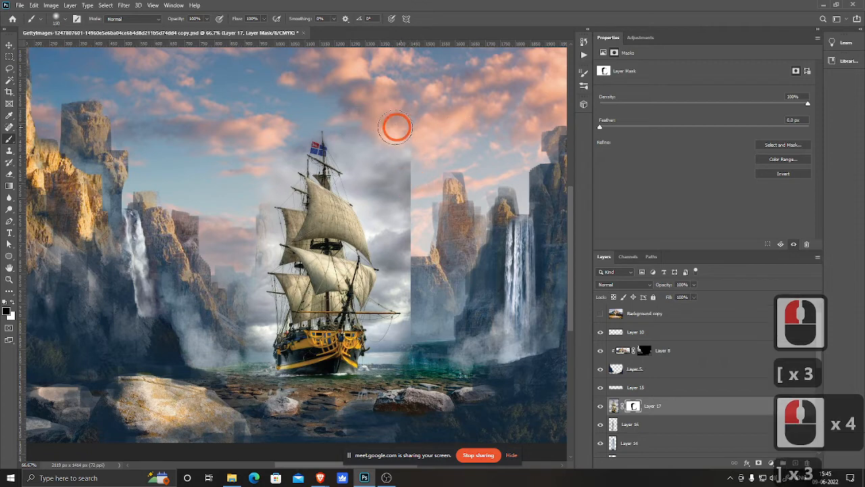
mouse_move(395, 127)
mouse_down()
mouse_move(412, 161)
mouse_move(396, 172)
mouse_up()
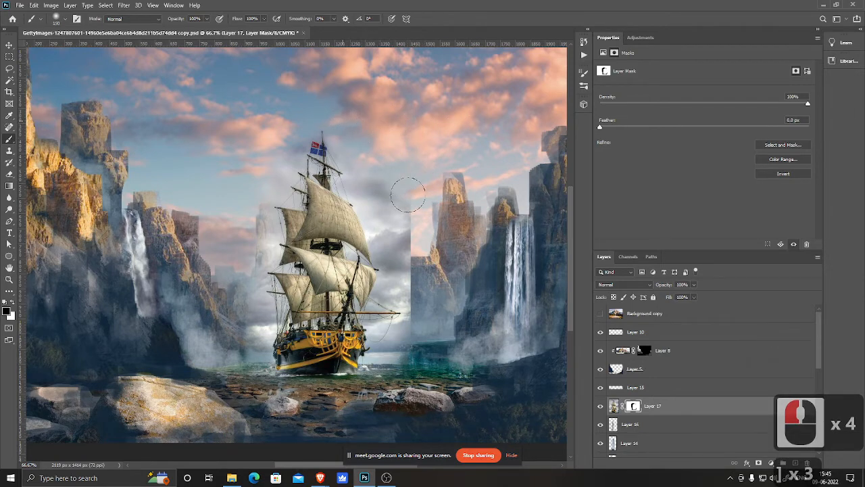
mouse_move(411, 216)
mouse_down()
mouse_move(383, 217)
mouse_move(400, 245)
mouse_move(383, 215)
mouse_move(409, 254)
mouse_up()
key(bracketleft)
key(bracketleft)
key(bracketleft)
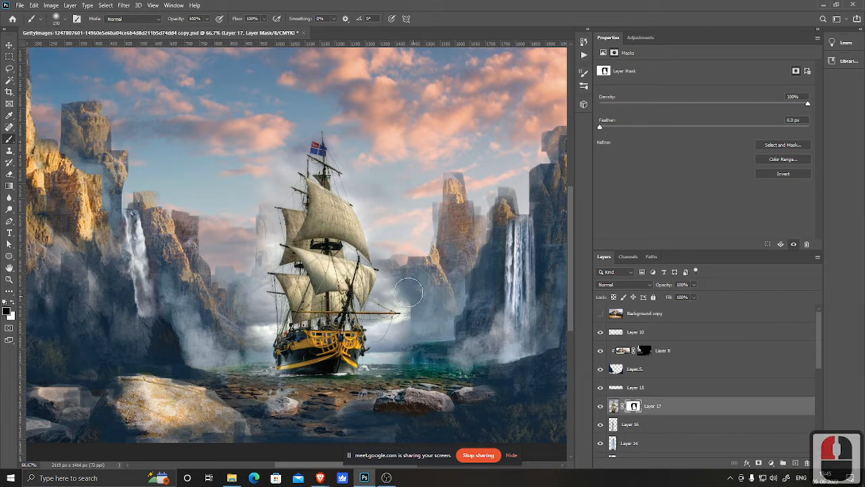
drag(404, 297, 397, 268)
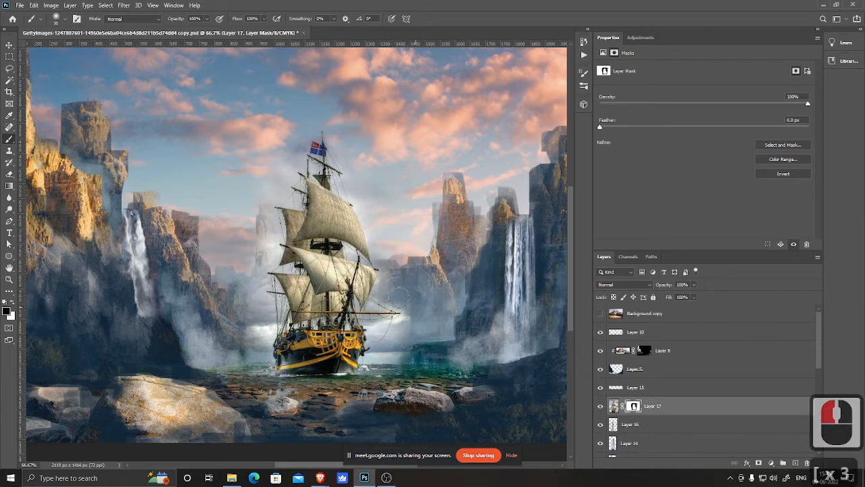
mouse_move(419, 321)
mouse_down()
mouse_move(408, 345)
mouse_move(413, 311)
mouse_move(383, 362)
mouse_move(402, 363)
mouse_move(377, 370)
mouse_up()
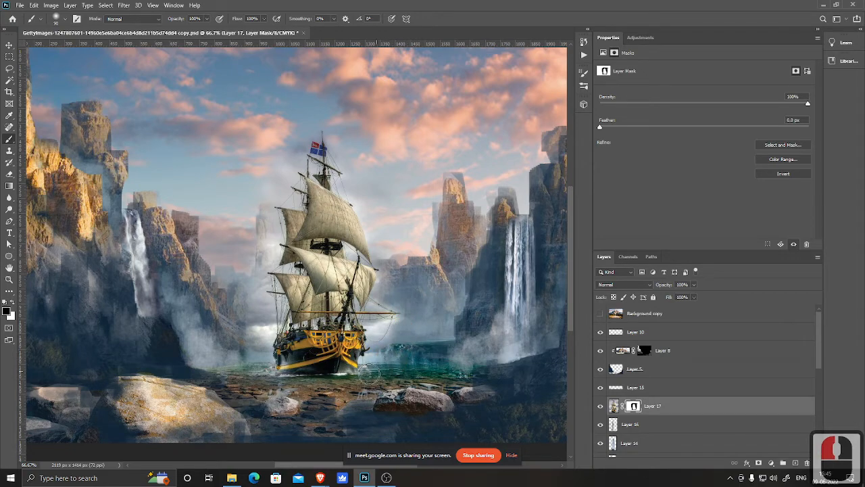
Step: Zoom in to 200% and mask away the photo's water around the ship's hull with a smaller brush
ctrl+click(372, 376)
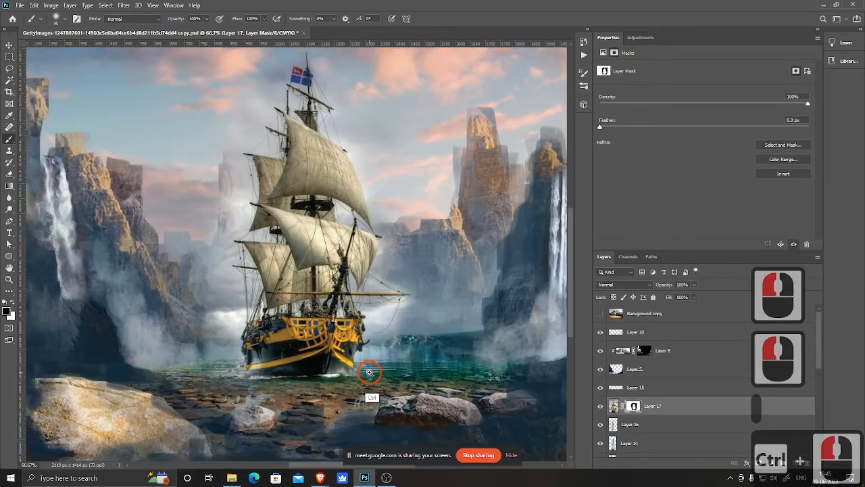
double_click(372, 375)
key([)
key([)
key([)
key([)
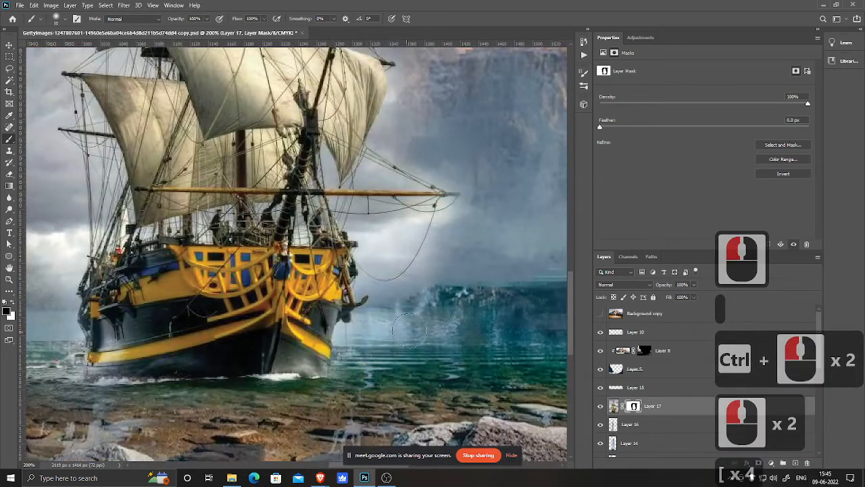
mouse_move(369, 337)
mouse_down()
mouse_move(350, 359)
mouse_move(359, 360)
mouse_up()
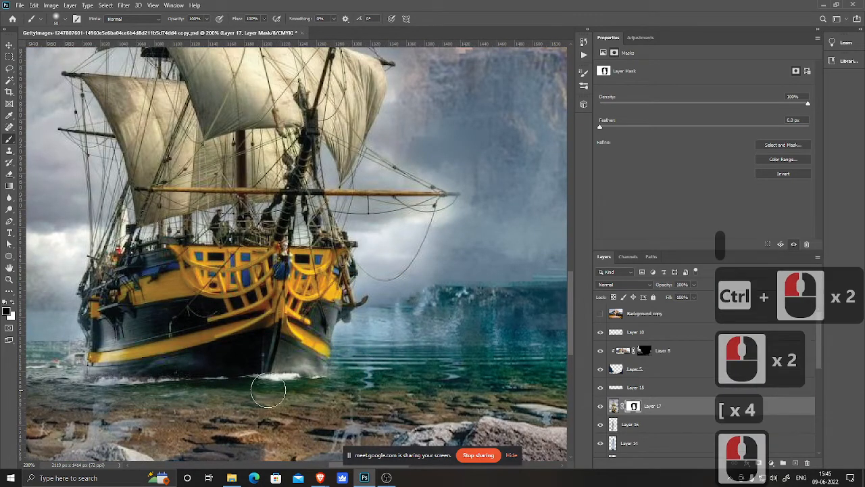
drag(102, 288, 242, 324)
mouse_move(127, 275)
mouse_down()
mouse_move(128, 322)
mouse_move(149, 322)
mouse_move(185, 372)
mouse_move(120, 370)
mouse_move(149, 391)
mouse_move(182, 380)
mouse_move(193, 386)
mouse_move(192, 399)
mouse_move(163, 401)
mouse_move(205, 388)
mouse_move(204, 400)
mouse_move(185, 352)
mouse_move(203, 246)
mouse_move(175, 256)
mouse_move(170, 277)
mouse_move(205, 284)
mouse_move(204, 303)
mouse_move(216, 272)
mouse_move(199, 332)
mouse_move(209, 392)
mouse_move(201, 269)
mouse_up()
mouse_move(533, 323)
mouse_down()
mouse_move(376, 283)
mouse_move(380, 289)
mouse_up()
mouse_move(381, 332)
mouse_down()
mouse_move(396, 346)
mouse_move(363, 322)
mouse_move(380, 307)
mouse_move(398, 237)
mouse_move(382, 240)
mouse_move(442, 227)
mouse_move(430, 235)
mouse_move(442, 216)
mouse_move(408, 289)
mouse_up()
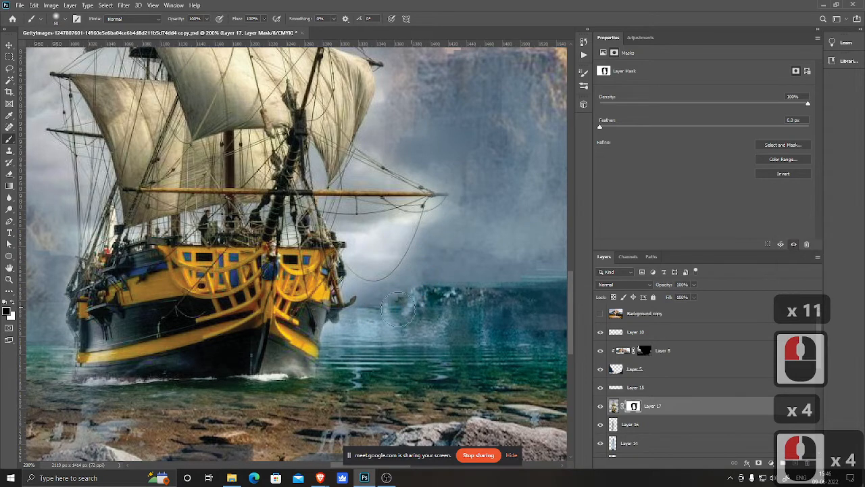
Step: Mask out the photo background to the right of the sails and rigging, undoing one stray stroke
mouse_move(358, 274)
mouse_down()
mouse_move(361, 239)
mouse_move(344, 230)
mouse_move(358, 248)
mouse_move(365, 206)
mouse_up()
drag(351, 177, 376, 177)
drag(452, 194, 444, 210)
mouse_move(430, 214)
mouse_down()
mouse_move(422, 221)
mouse_move(425, 201)
mouse_up()
drag(401, 213, 390, 217)
drag(416, 129, 407, 247)
mouse_move(369, 207)
mouse_down()
mouse_move(372, 236)
mouse_move(377, 229)
mouse_move(391, 265)
mouse_up()
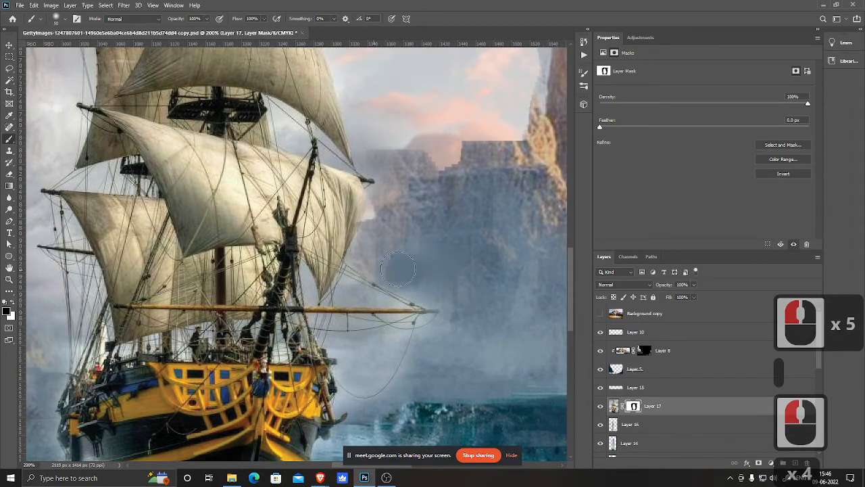
mouse_move(408, 298)
mouse_down()
mouse_move(401, 318)
mouse_move(443, 323)
mouse_up()
key(space)
mouse_move(405, 194)
mouse_down()
mouse_move(449, 240)
mouse_move(435, 272)
mouse_move(415, 275)
mouse_move(431, 250)
mouse_up()
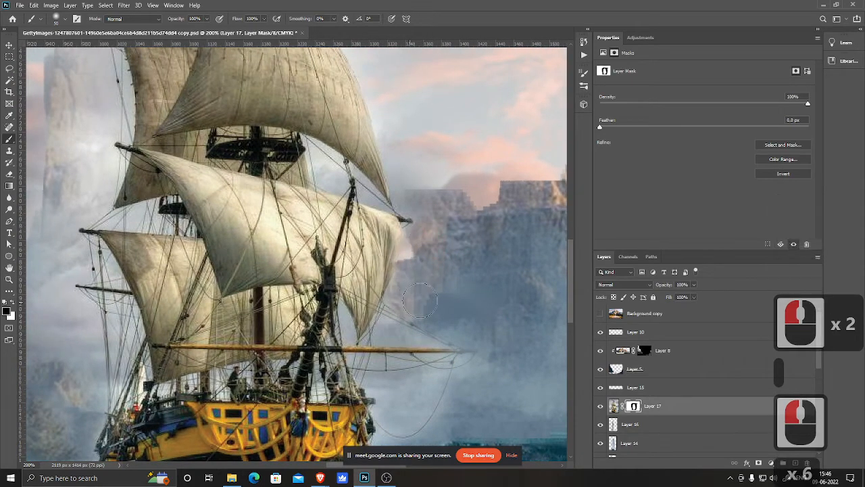
drag(421, 301, 442, 293)
key(ctrl+z)
mouse_move(429, 246)
mouse_down()
mouse_move(419, 289)
mouse_move(388, 312)
mouse_up()
Step: Mask out the photo background left of the sails with a smaller brush, then save the document
key(space)
drag(154, 181, 191, 269)
mouse_move(133, 161)
mouse_down()
mouse_move(138, 187)
mouse_move(123, 144)
mouse_move(133, 246)
mouse_move(109, 118)
mouse_move(68, 267)
mouse_up()
drag(100, 118, 118, 135)
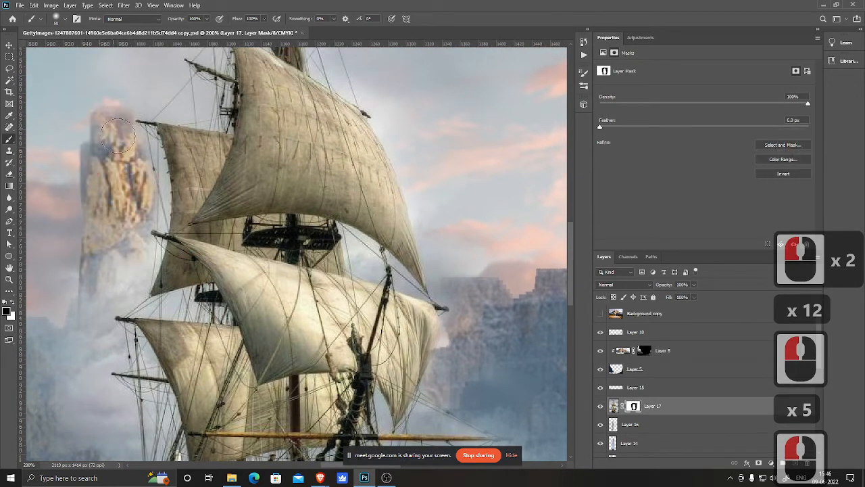
mouse_move(108, 257)
mouse_down()
mouse_move(137, 262)
mouse_move(91, 309)
mouse_move(76, 292)
mouse_move(186, 210)
mouse_up()
key(space)
drag(167, 266, 161, 271)
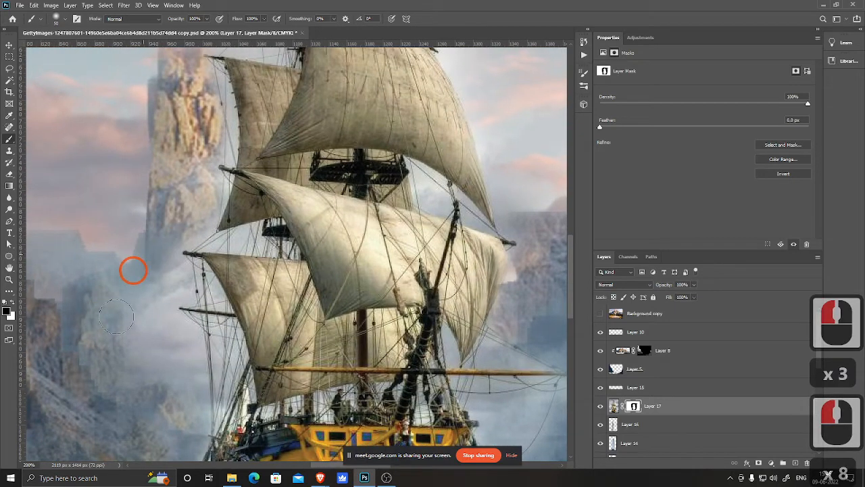
mouse_move(116, 316)
mouse_down()
mouse_move(156, 306)
mouse_move(166, 286)
mouse_move(176, 289)
mouse_move(163, 333)
mouse_move(186, 351)
mouse_move(176, 327)
mouse_move(150, 312)
mouse_move(211, 236)
mouse_up()
mouse_move(230, 242)
mouse_down()
mouse_move(241, 243)
mouse_move(236, 251)
mouse_up()
key(bracketleft)
key(bracketleft)
key(bracketleft)
click(216, 248)
click(208, 243)
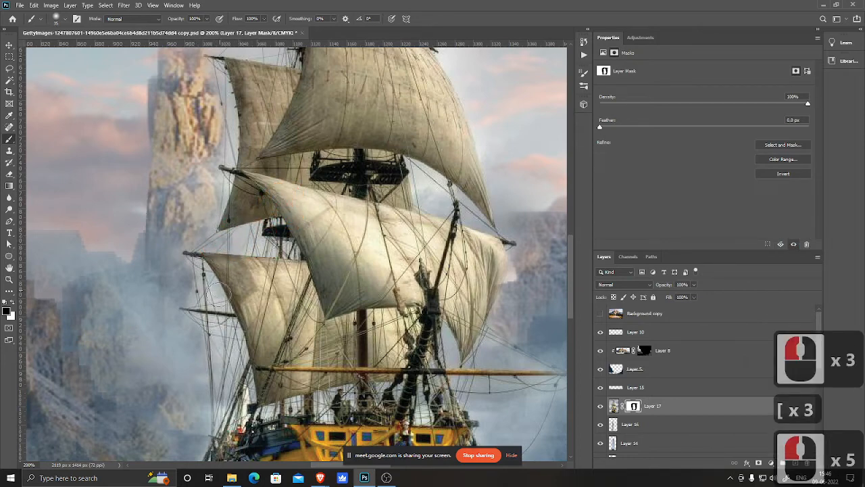
key(space)
drag(228, 177, 228, 183)
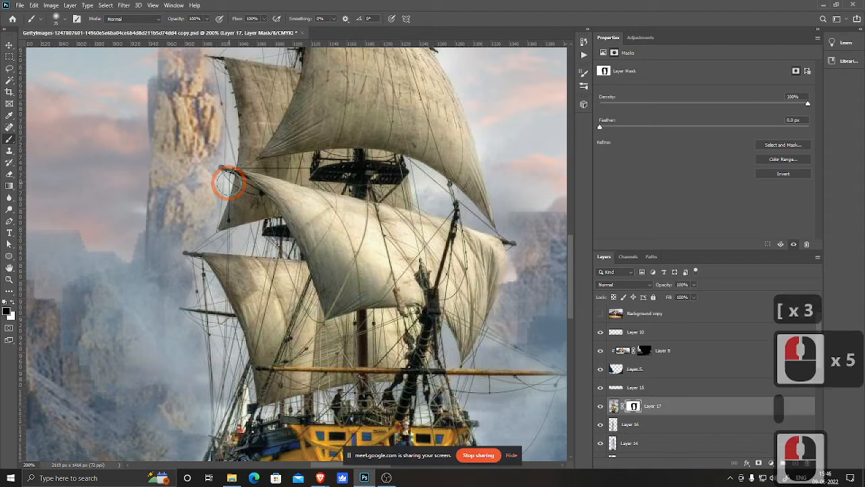
key(ctrl+s)
Step: Mask the leftover photo sky around the upper right sails and rigging with a reduced brush
drag(356, 359, 297, 293)
drag(348, 330, 329, 261)
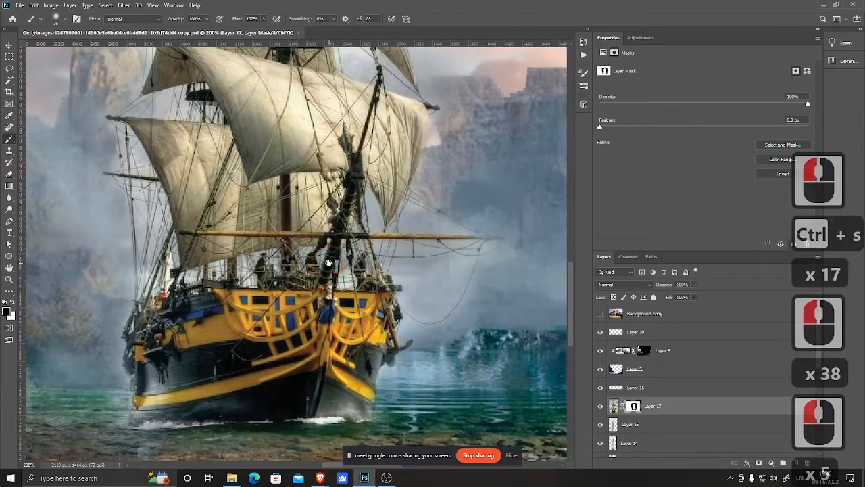
mouse_move(197, 81)
mouse_down()
mouse_move(196, 148)
mouse_move(192, 141)
mouse_up()
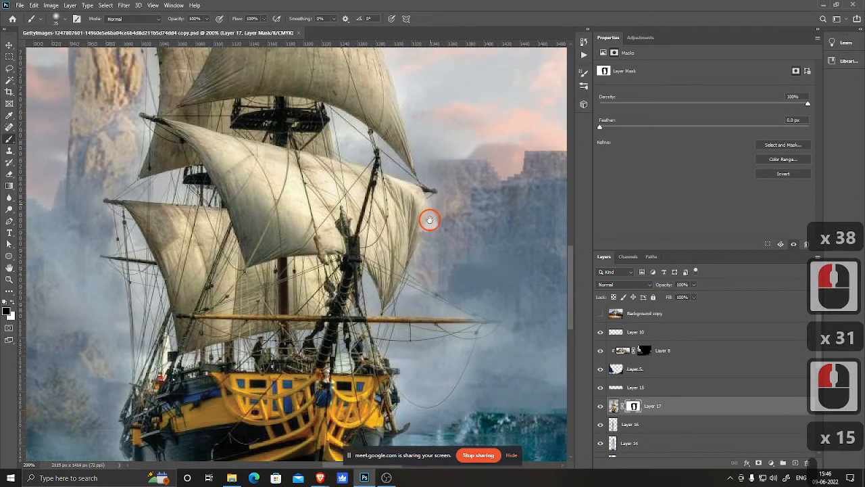
drag(428, 218, 398, 247)
mouse_move(430, 61)
mouse_down()
mouse_move(384, 104)
mouse_move(387, 163)
mouse_move(378, 117)
mouse_move(395, 163)
mouse_up()
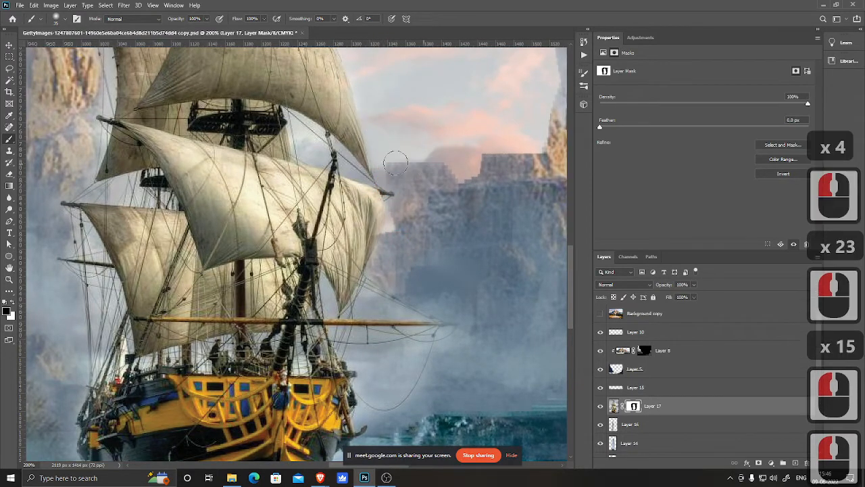
key(bracketleft)
key(bracketleft)
mouse_move(298, 129)
mouse_down()
mouse_move(314, 153)
mouse_move(298, 130)
mouse_up()
click(311, 146)
drag(354, 172, 340, 160)
click(371, 182)
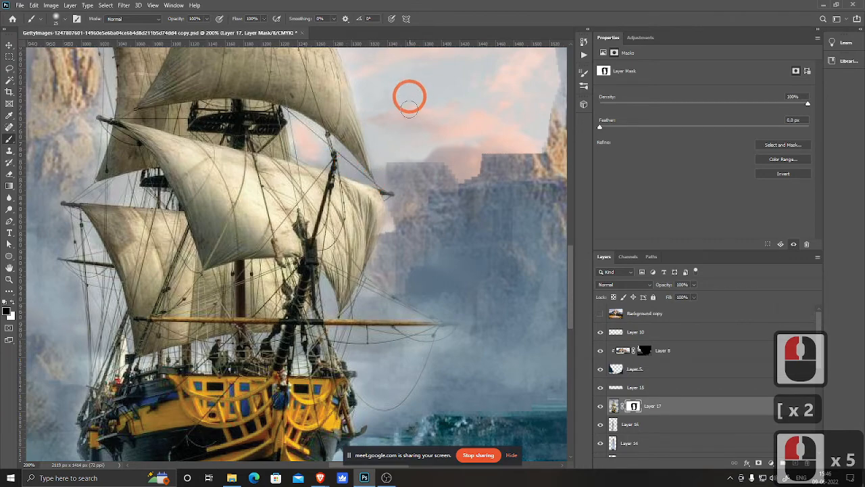
drag(402, 107, 418, 244)
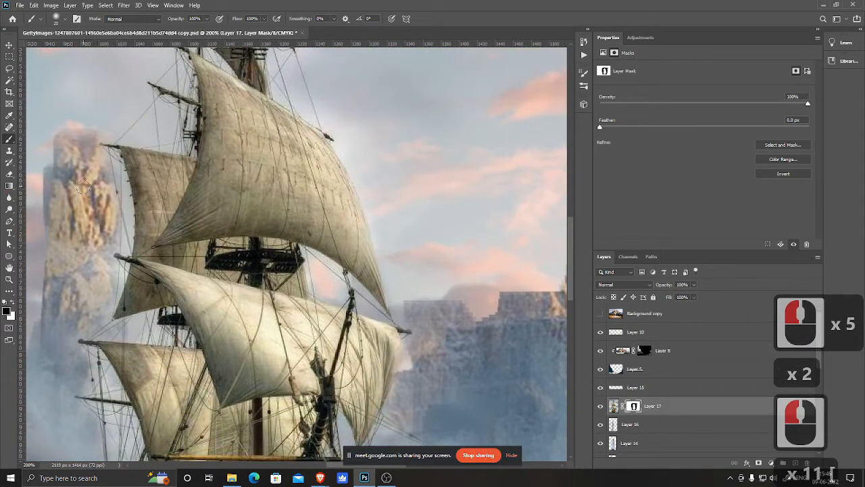
Step: Shrink the brush and mask the photo sky between the left sails and rigging lines
key(bracketleft)
key(bracketleft)
key(bracketleft)
key(bracketleft)
click(113, 166)
drag(119, 185, 130, 211)
key(bracketright)
click(123, 245)
click(125, 257)
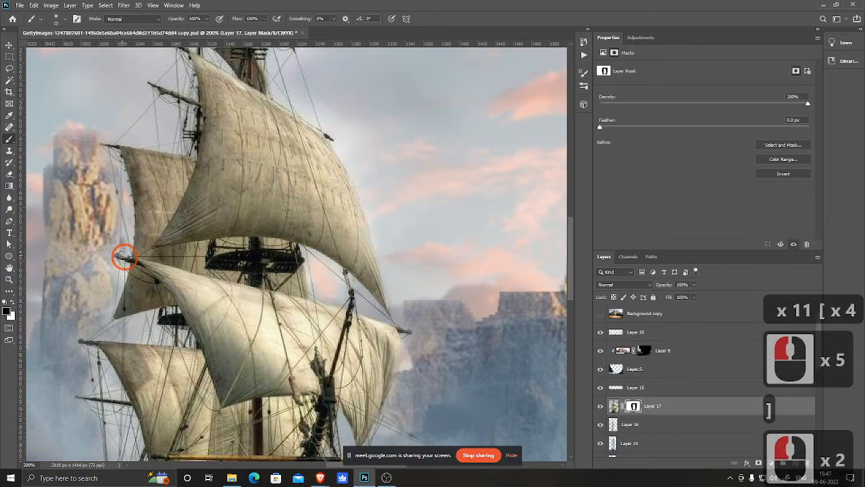
click(119, 278)
click(147, 323)
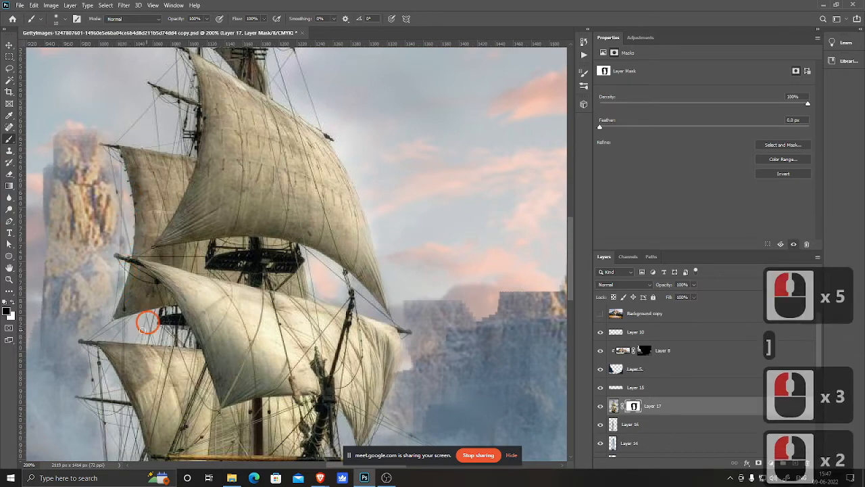
click(137, 328)
click(120, 335)
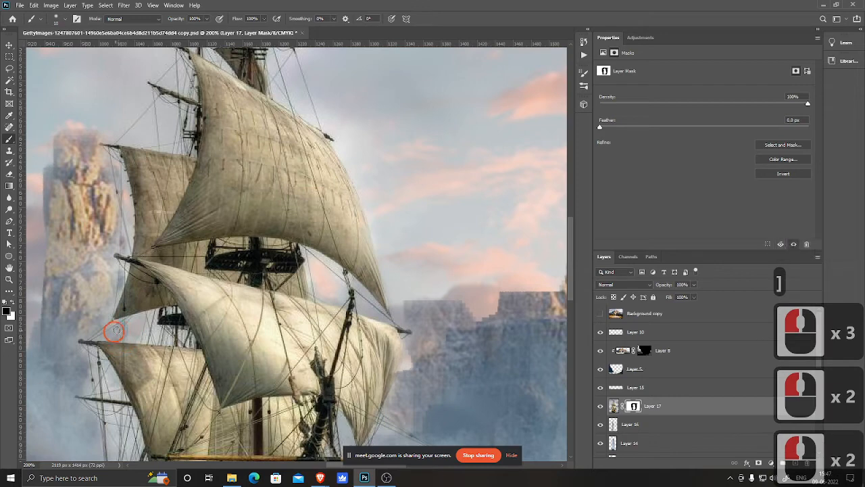
click(108, 334)
click(114, 390)
click(112, 383)
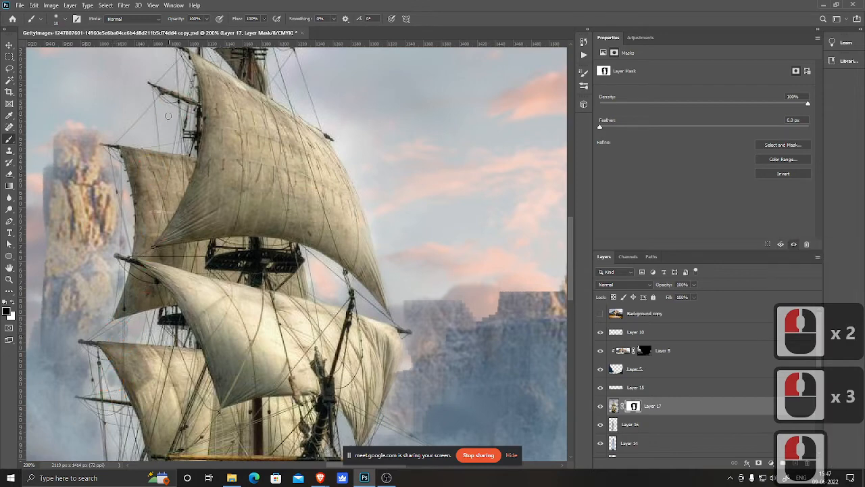
Step: Mask the remaining photo sky around the upper mast and flag
click(142, 130)
click(130, 97)
drag(171, 78, 168, 172)
drag(168, 109, 163, 188)
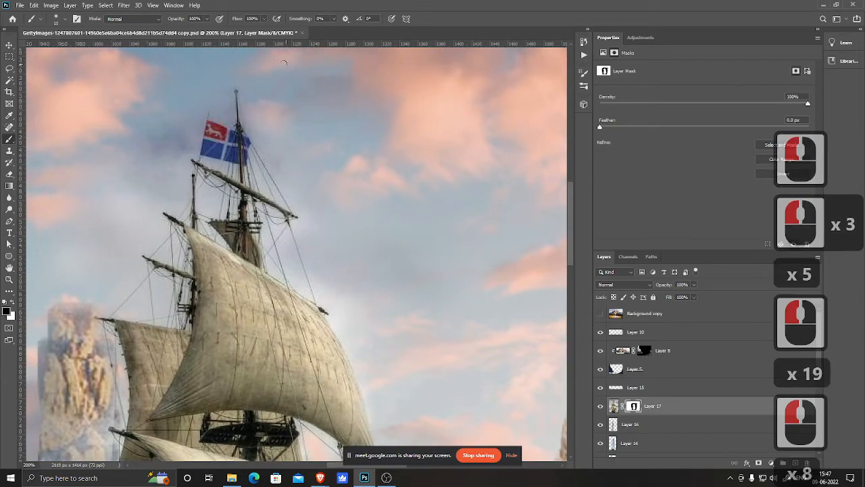
click(224, 86)
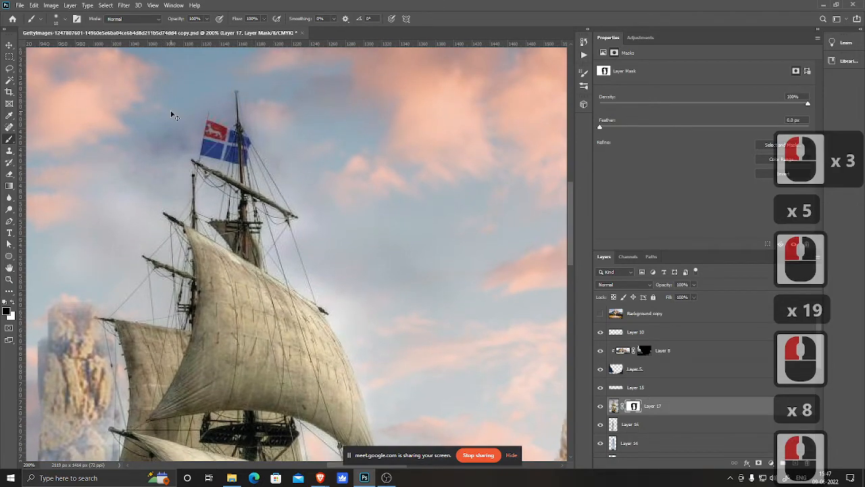
Step: Touch up the mask near the ship's bow and save the document
key(ctrl+minus)
key(ctrl+minus)
key(ctrl+minus)
key(ctrl+minus)
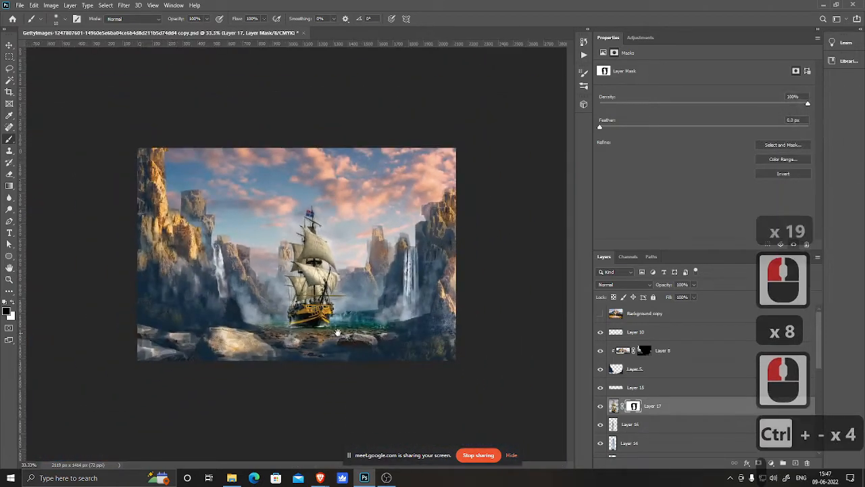
ctrl+click(337, 332)
ctrl+click(337, 332)
drag(363, 361, 317, 308)
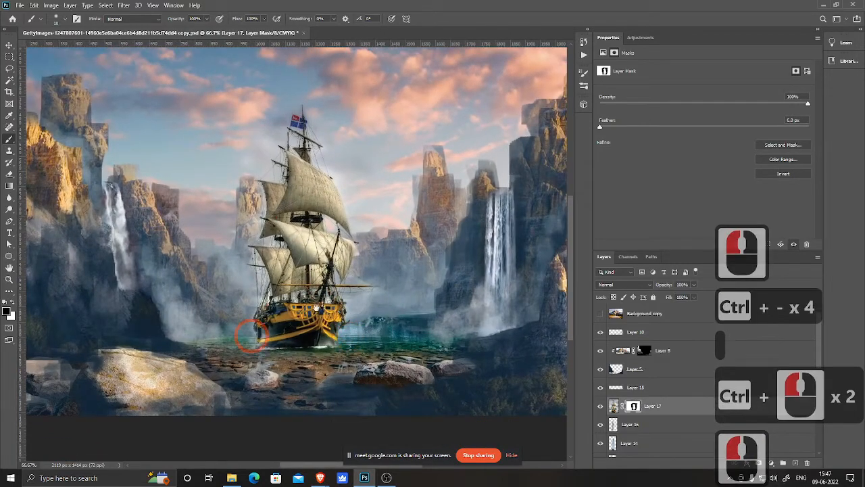
key(ctrl+s)
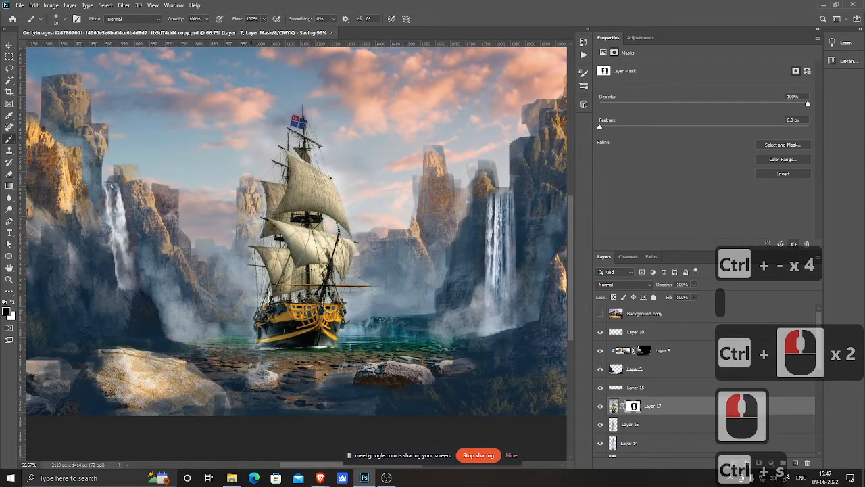
key(ctrl+minus)
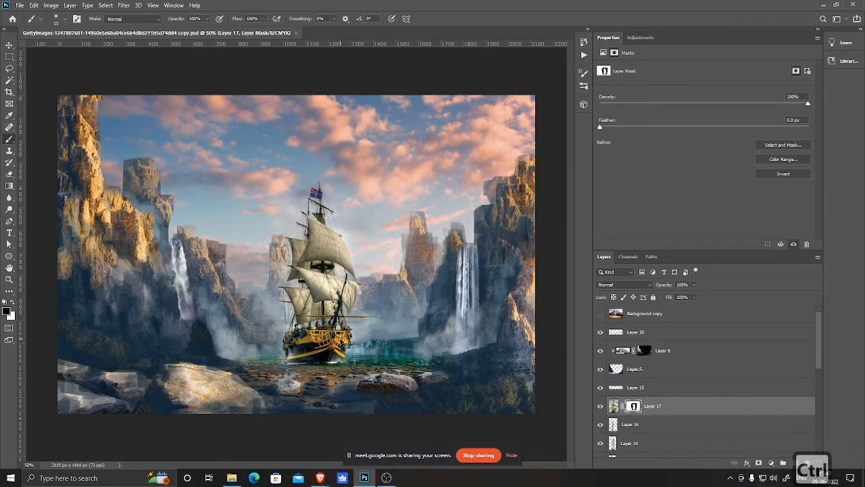
Step: Save the document and search Google Images for "ship wreck" in the browser
key(ctrl+s)
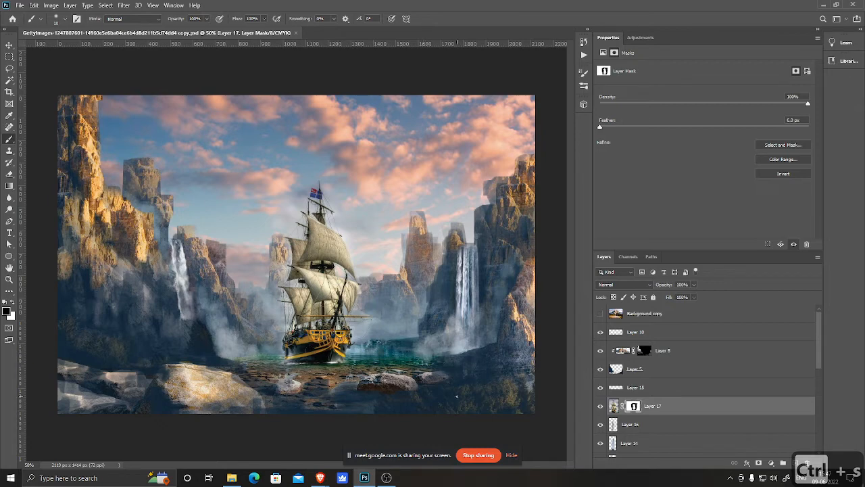
mouse_move(320, 478)
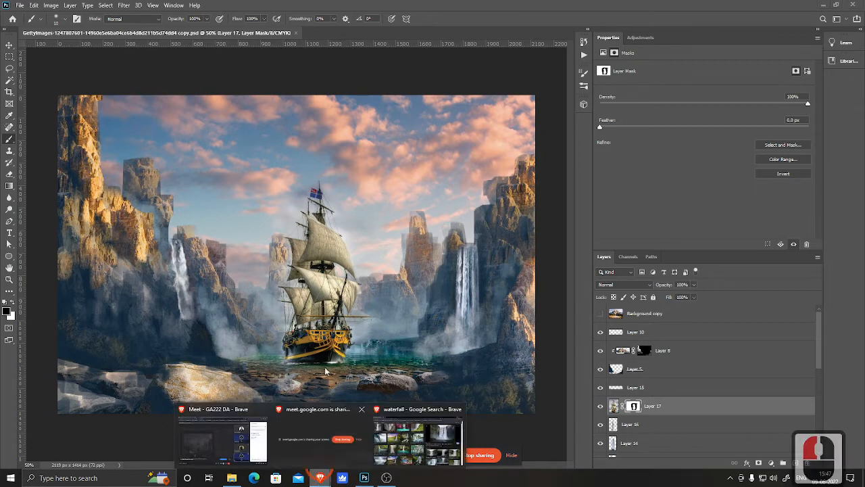
click(412, 433)
click(120, 57)
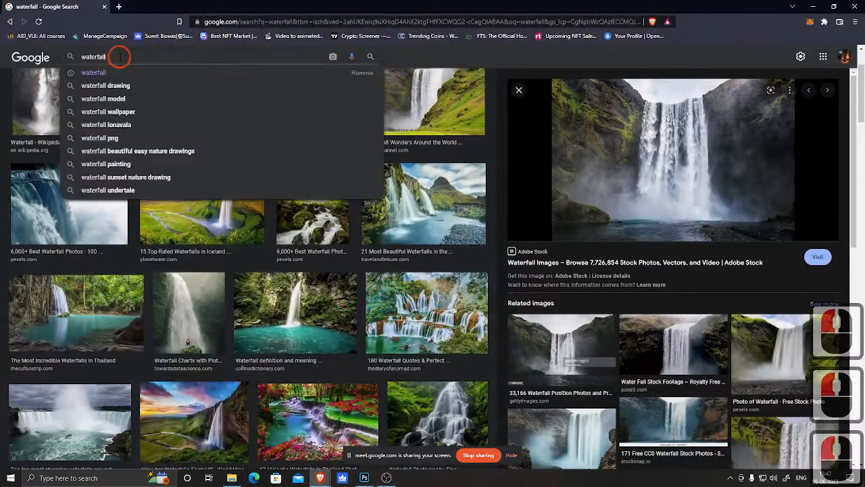
key(BackSpace)
key(BackSpace)
key(BackSpace)
key(BackSpace)
key(BackSpace)
key(BackSpace)
key(BackSpace)
key(BackSpace)
key(BackSpace)
key(BackSpace)
key(BackSpace)
key(BackSpace)
key(BackSpace)
key(BackSpace)
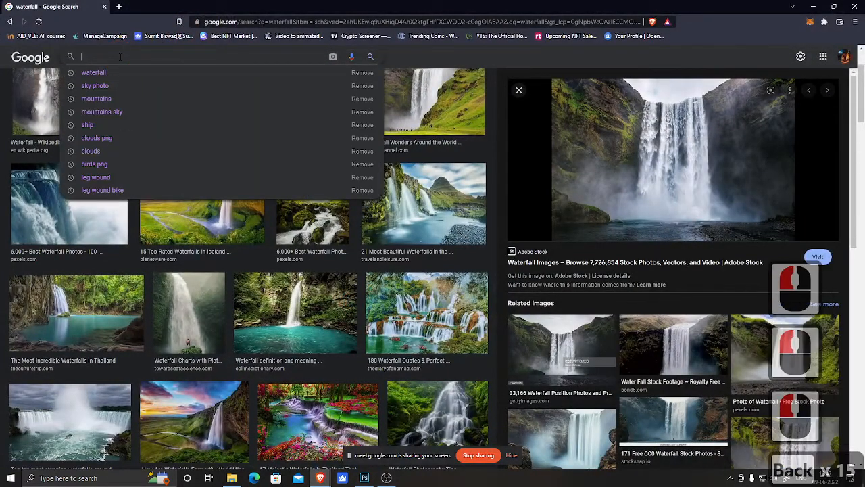
text(ship)
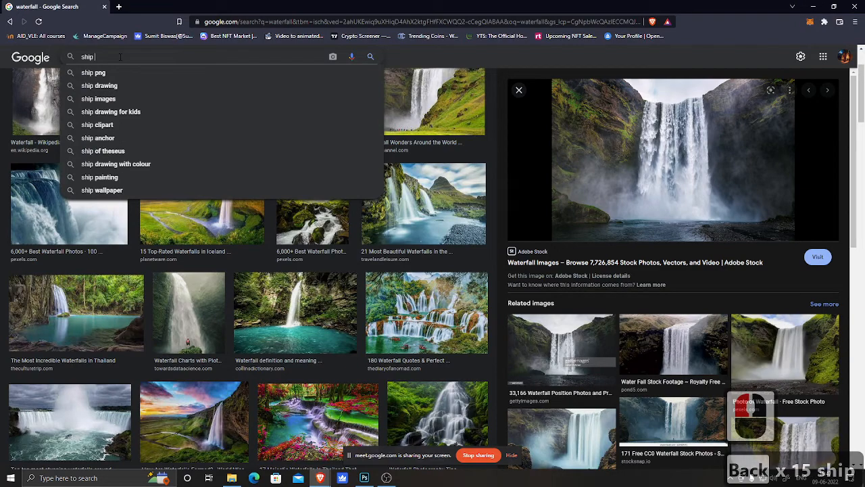
text( wreck)
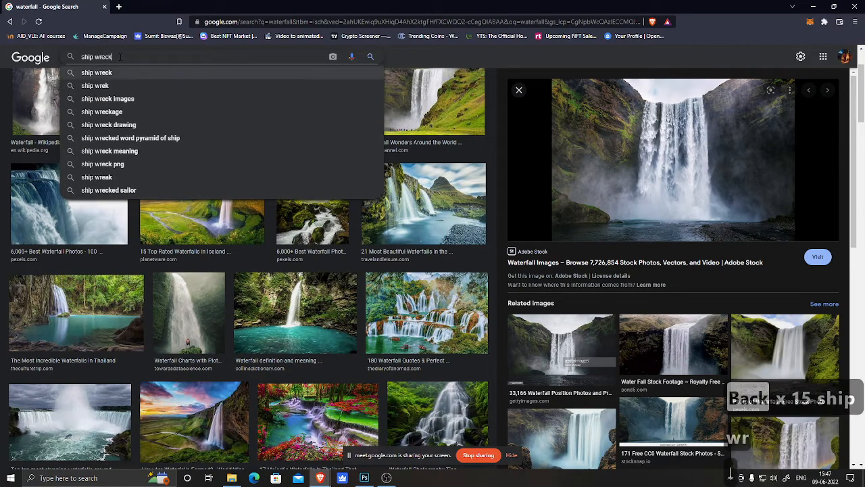
click(97, 73)
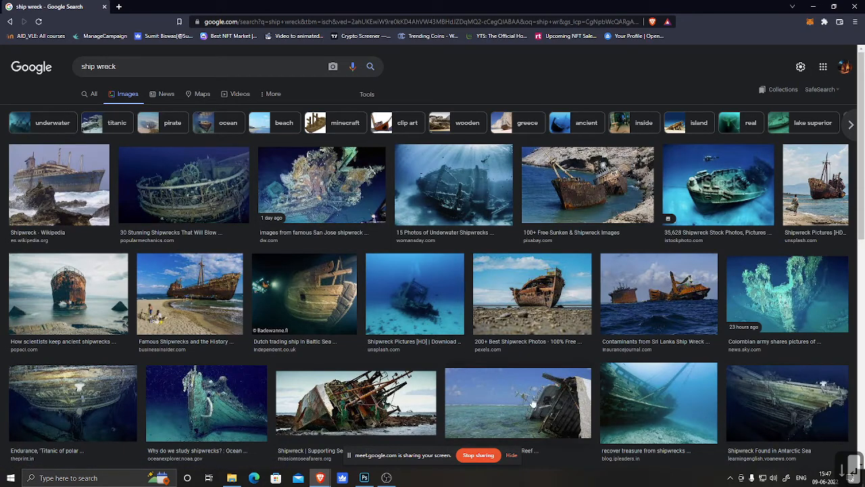
Step: Browse the shipwreck image results, previewing several candidate photos
click(357, 410)
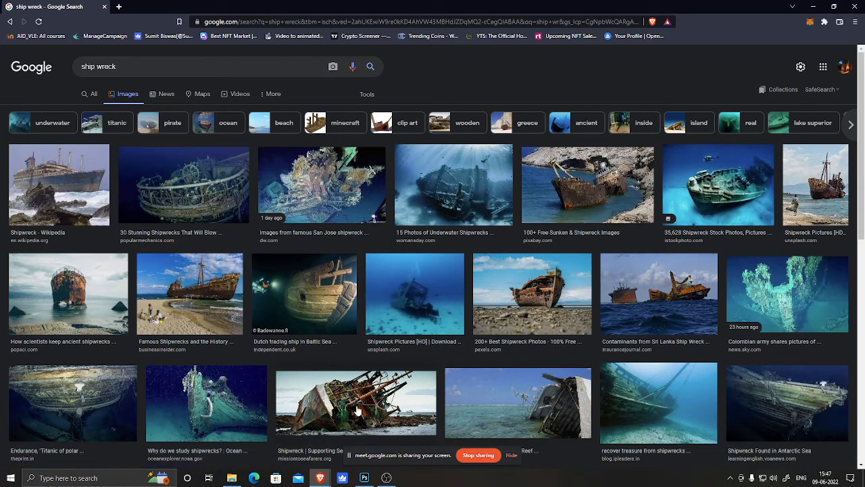
click(825, 187)
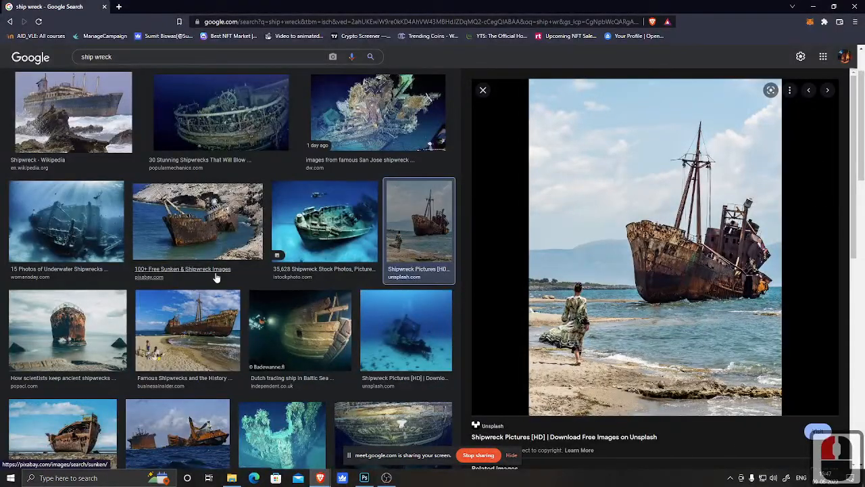
scroll(215, 276, down, 1)
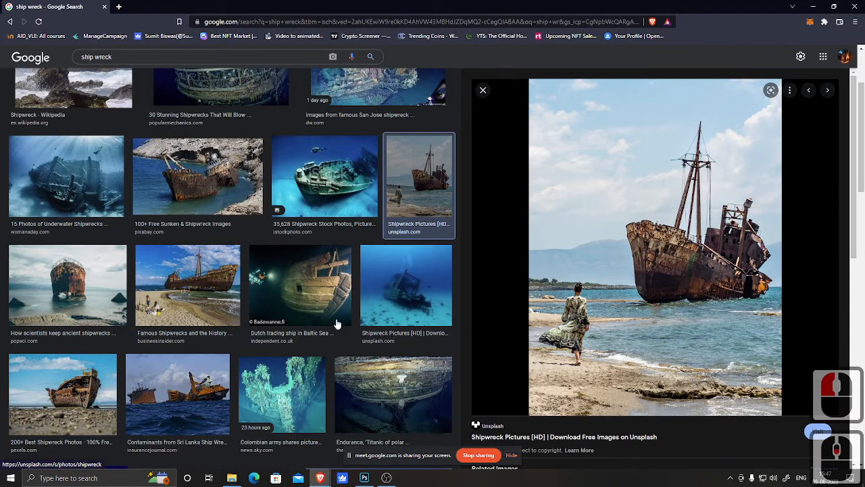
scroll(337, 325, down, 3)
scroll(68, 237, up, 1)
click(66, 206)
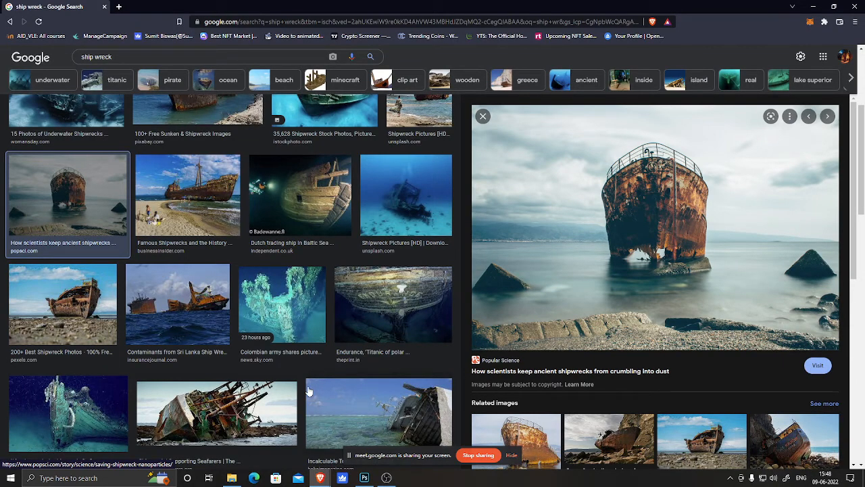
scroll(313, 394, down, 3)
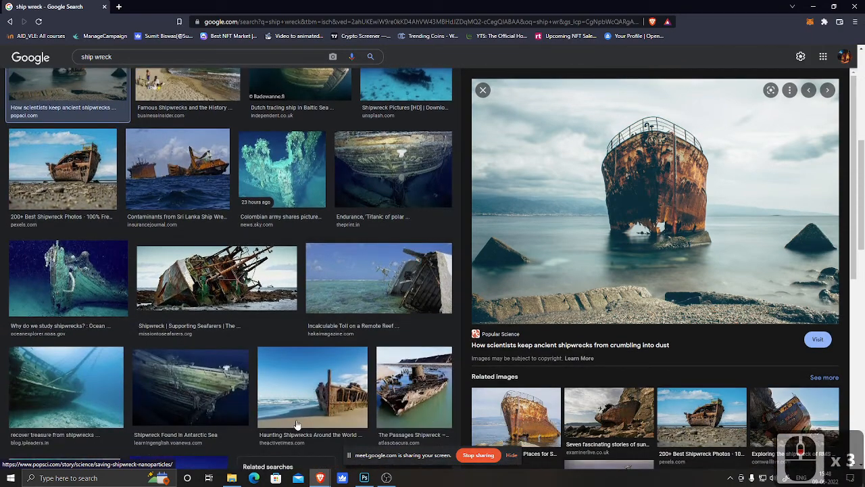
scroll(296, 424, down, 6)
scroll(258, 364, down, 3)
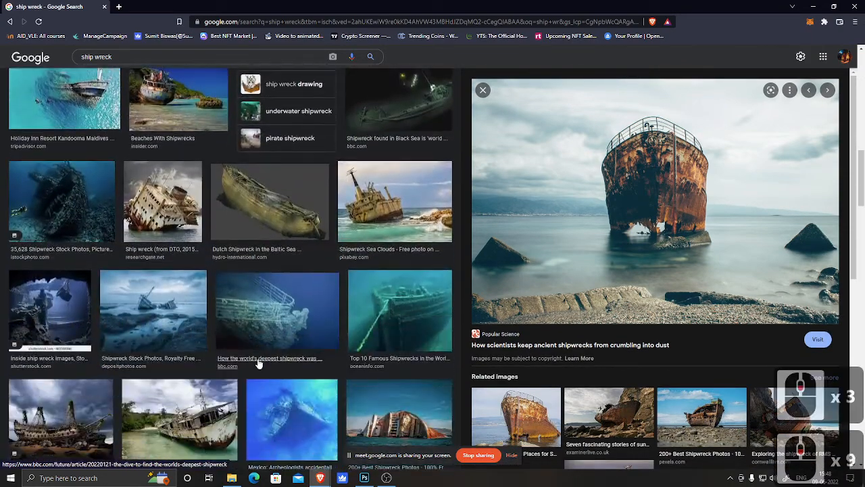
scroll(257, 365, down, 3)
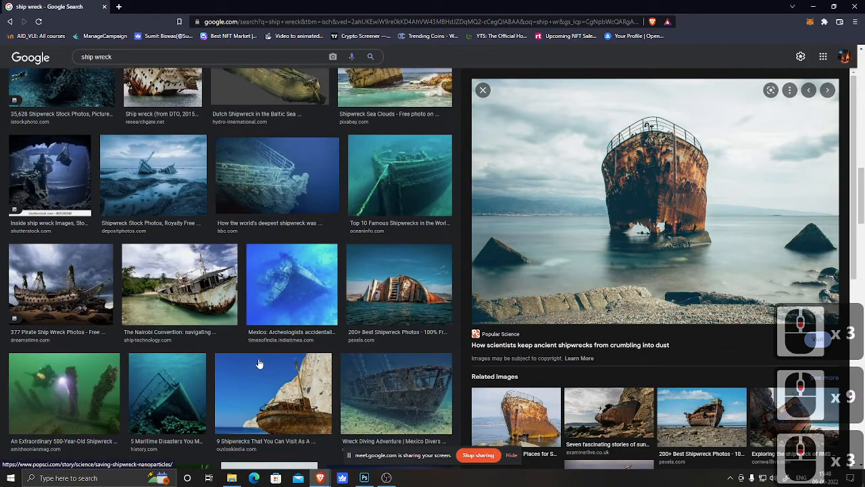
scroll(257, 364, down, 1)
scroll(258, 364, down, 5)
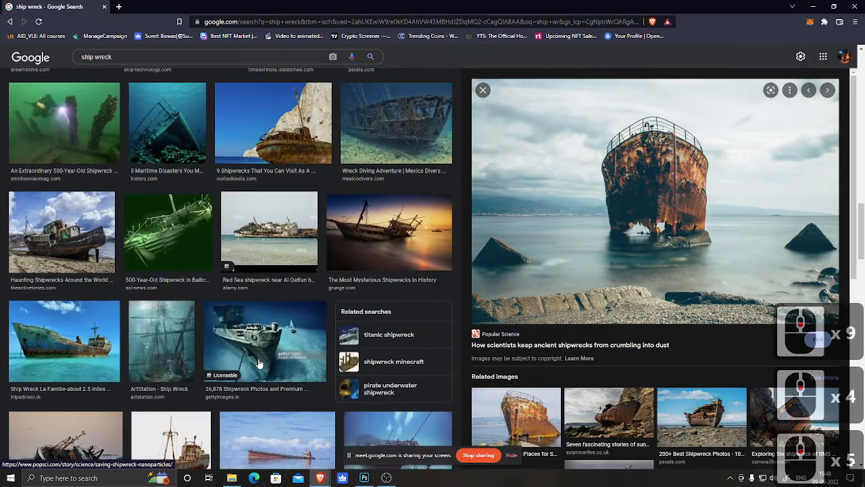
click(399, 223)
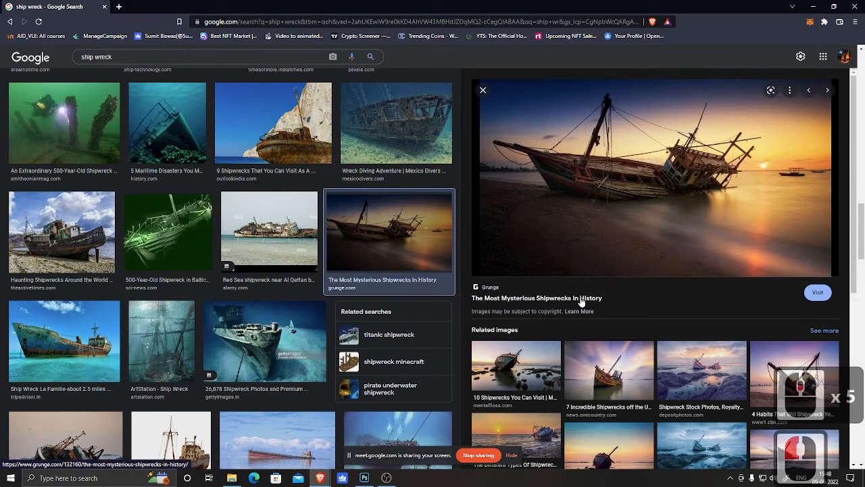
scroll(581, 302, down, 5)
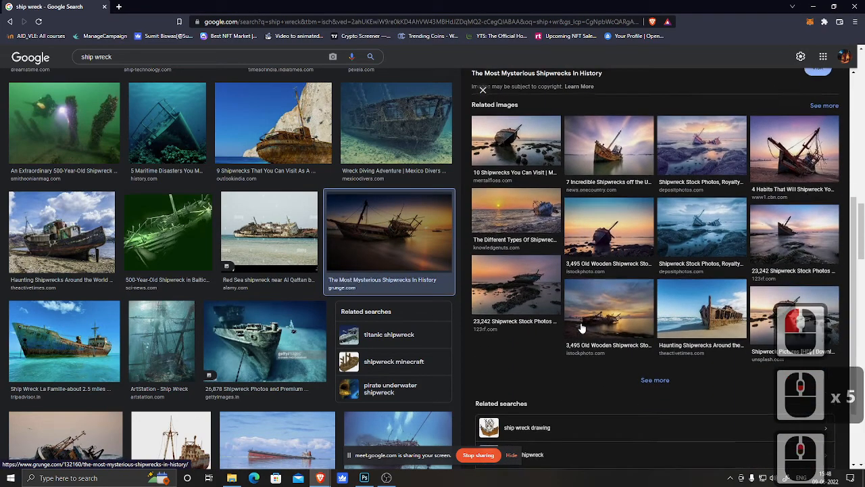
scroll(582, 328, up, 7)
scroll(246, 271, down, 3)
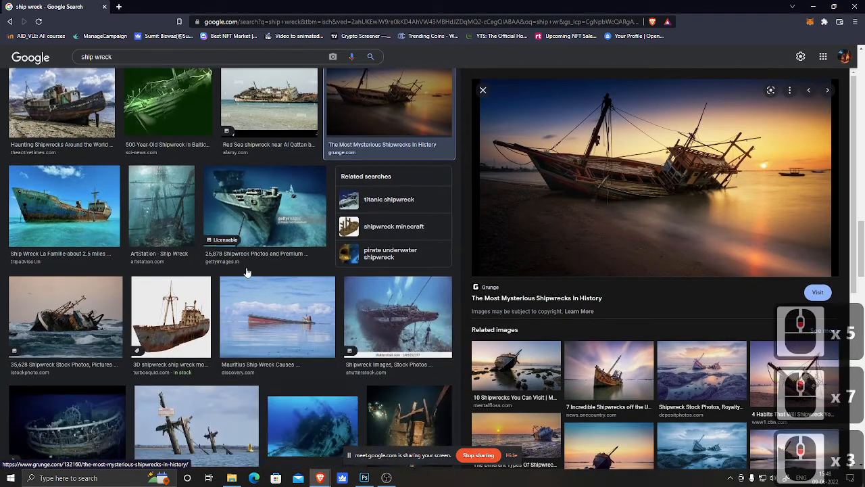
scroll(246, 272, down, 1)
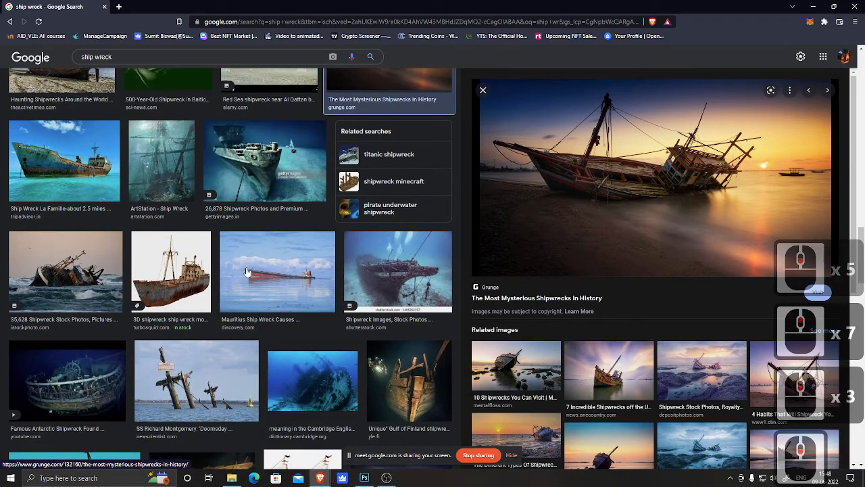
scroll(246, 271, down, 6)
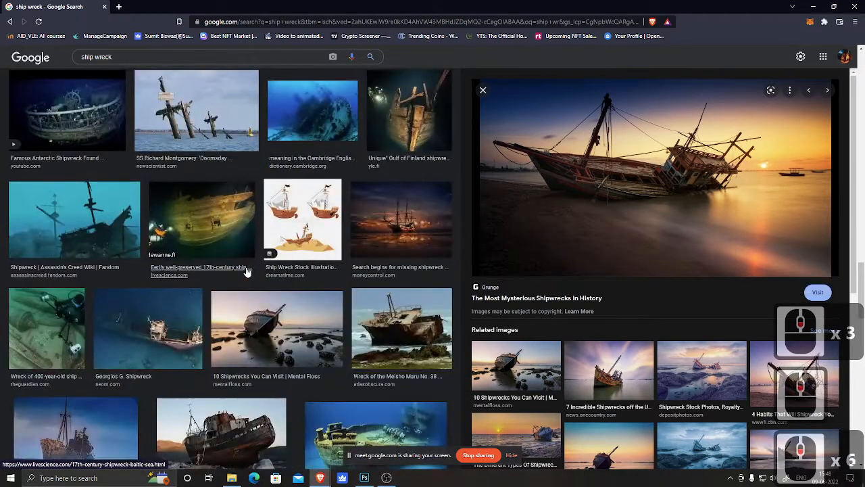
scroll(246, 272, down, 3)
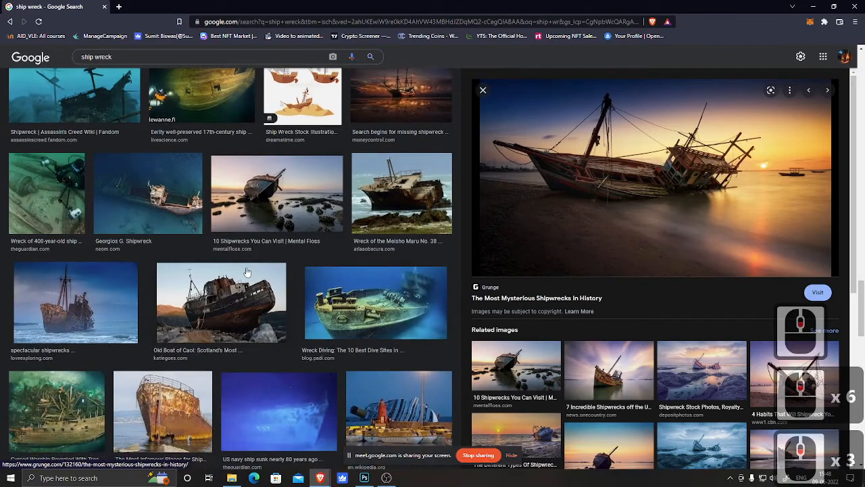
scroll(246, 271, down, 20)
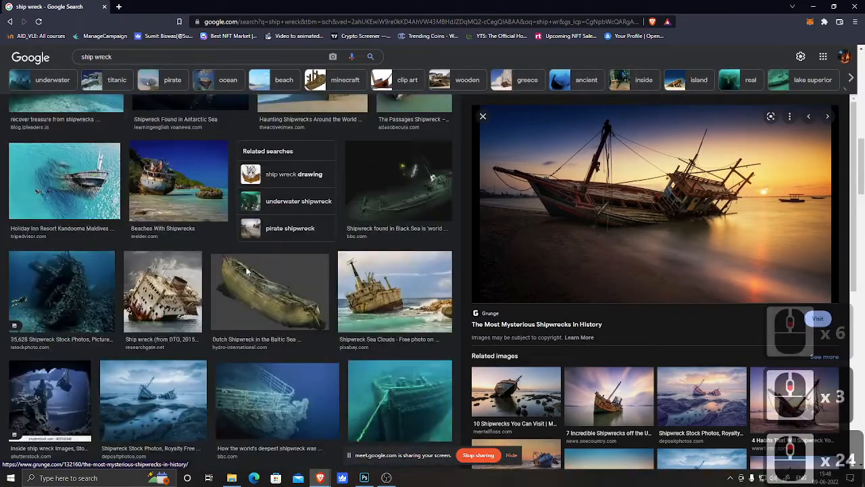
scroll(247, 272, down, 11)
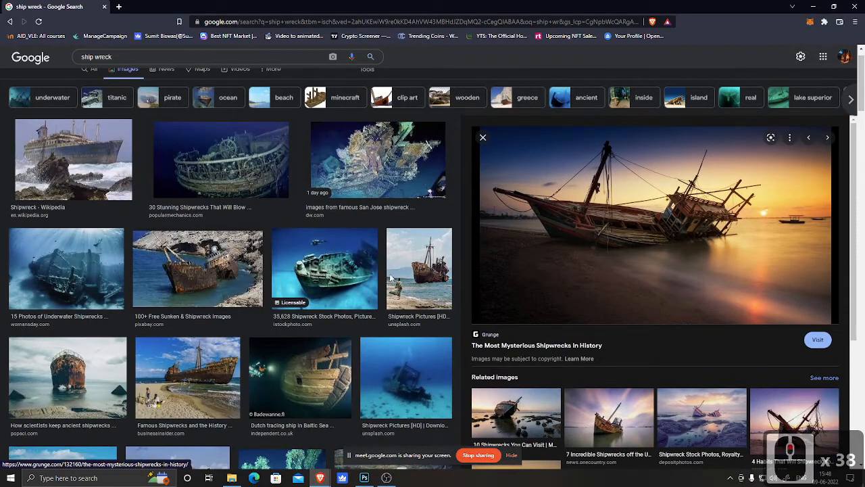
Step: Copy the Unsplash shipwreck photo with the woman on the beach to the clipboard
click(419, 256)
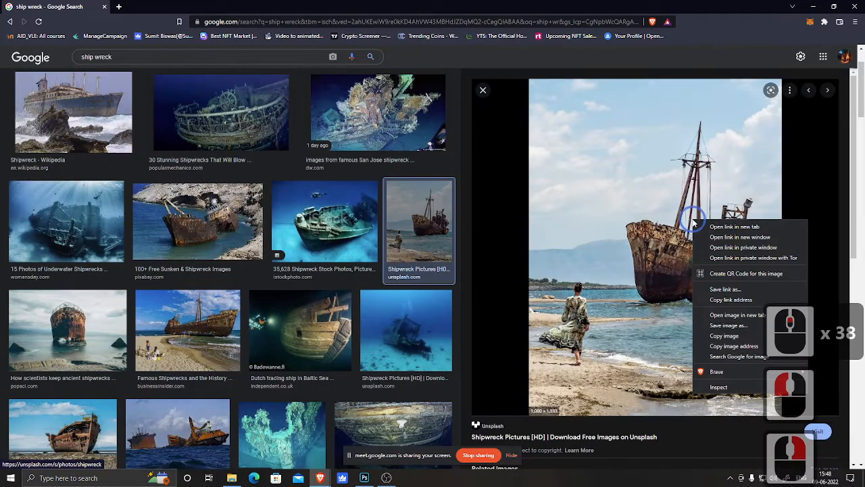
click(737, 336)
click(821, 7)
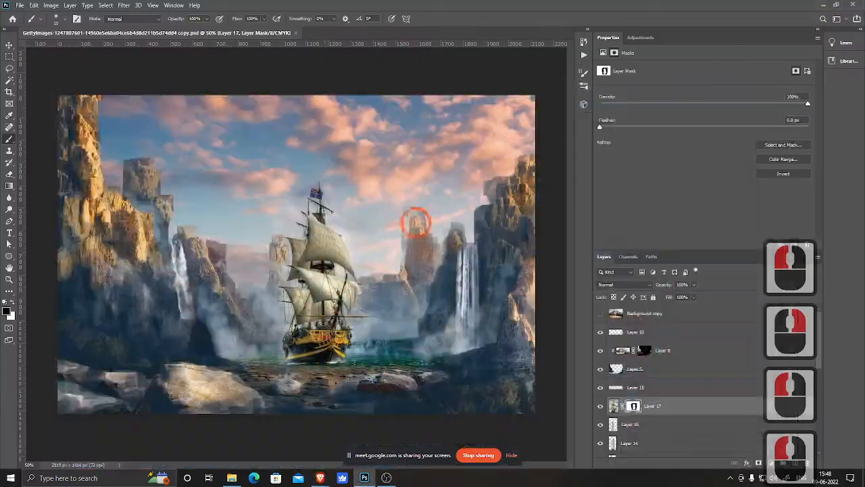
Step: Paste the shipwreck photo into the document as a new layer and scale it down to about 76%
key(ctrl+v)
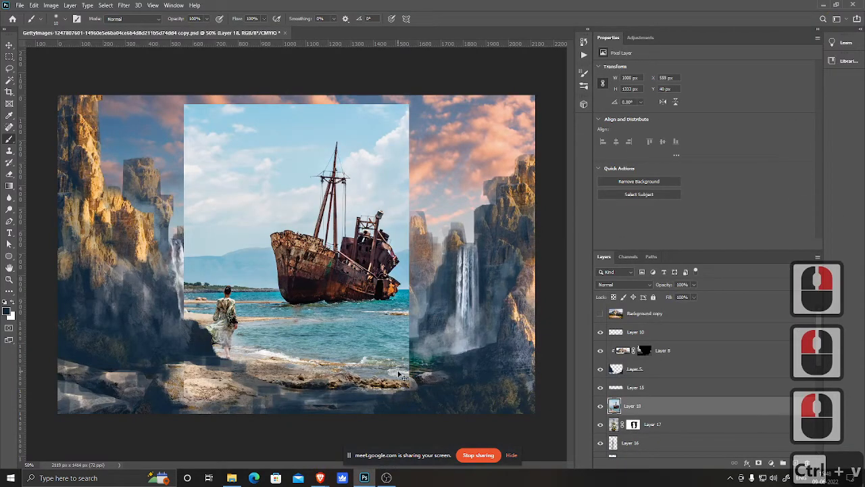
key(ctrl+t)
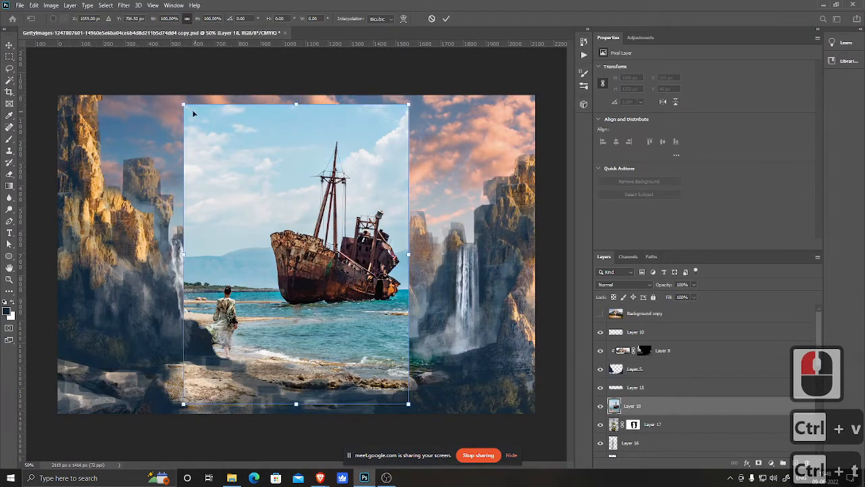
drag(184, 104, 237, 175)
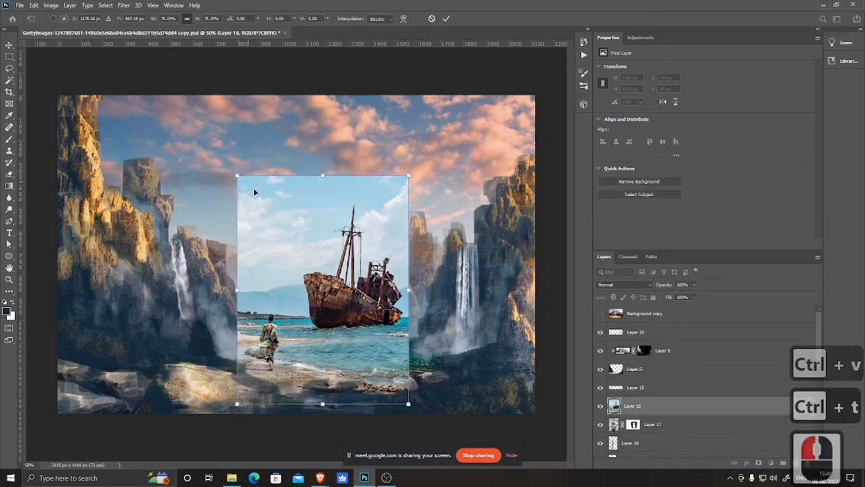
right_click(365, 318)
click(378, 407)
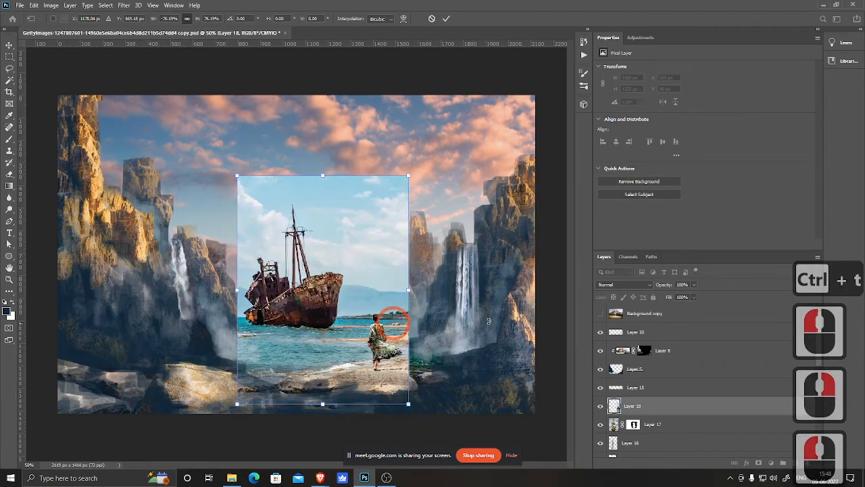
right_click(356, 300)
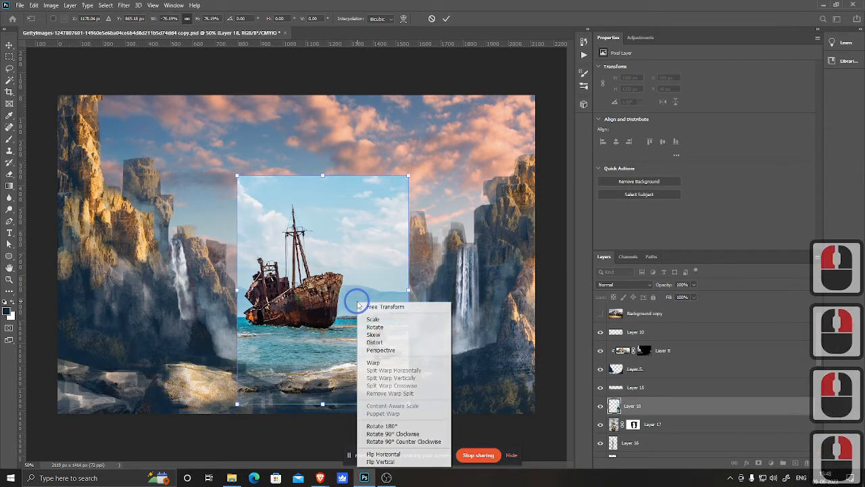
click(397, 455)
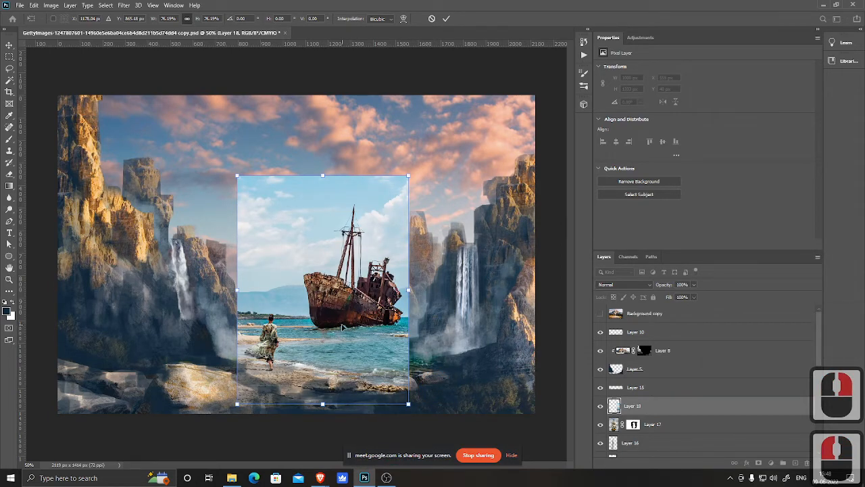
Step: Position the shipwreck photo over the bay, commit the transform, and hide the old ship layer
drag(343, 328, 338, 326)
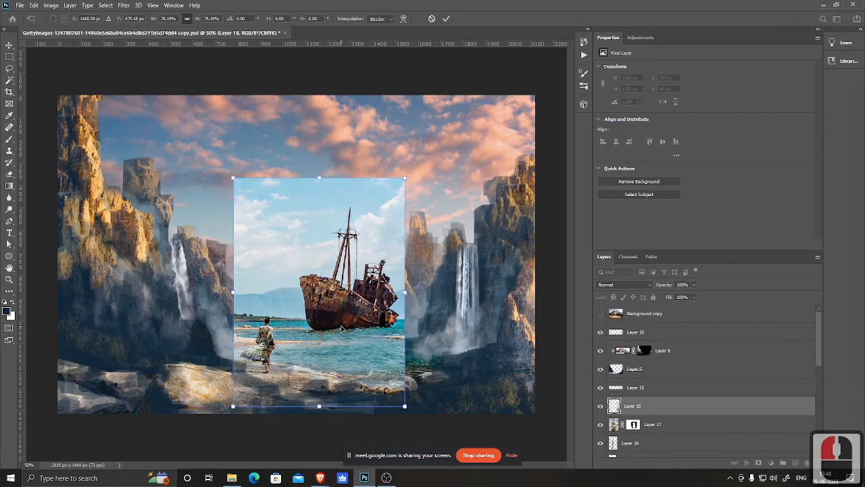
drag(348, 339, 320, 360)
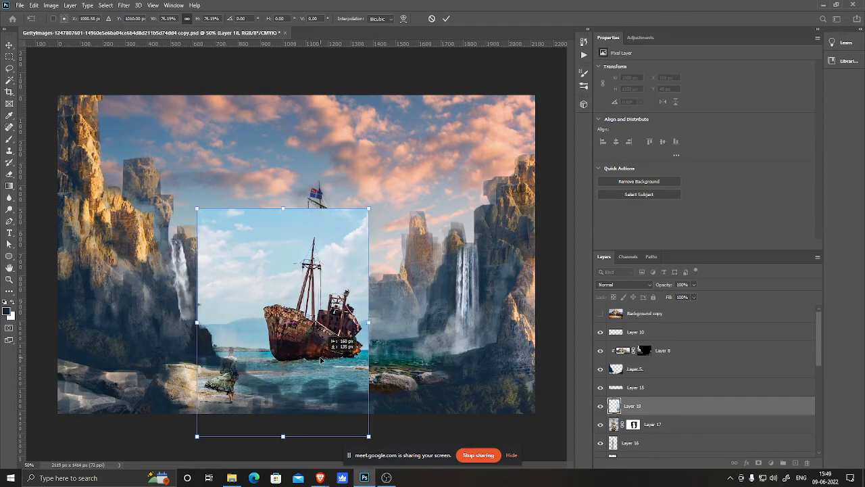
double_click(320, 339)
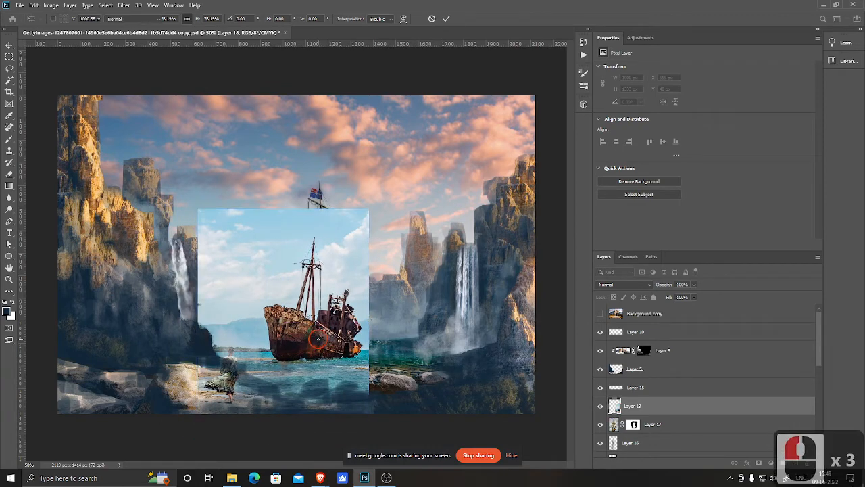
click(600, 424)
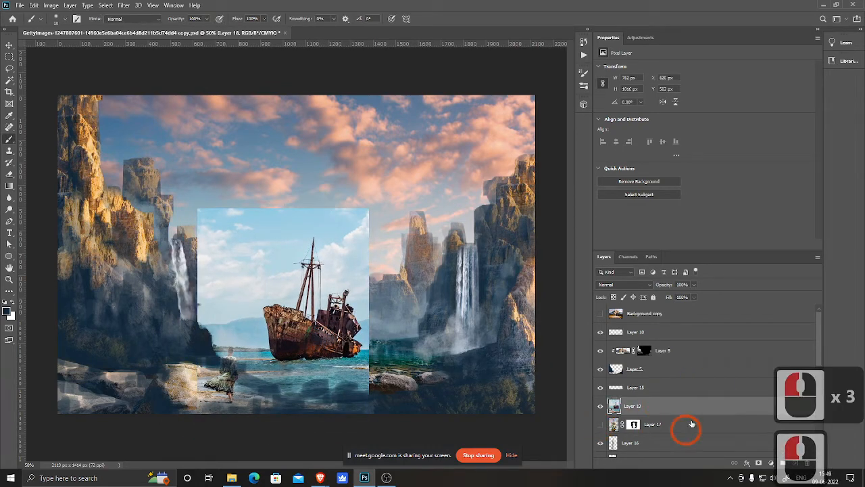
Step: Add a layer mask to the shipwreck photo layer and enlarge the Eraser on it
click(759, 463)
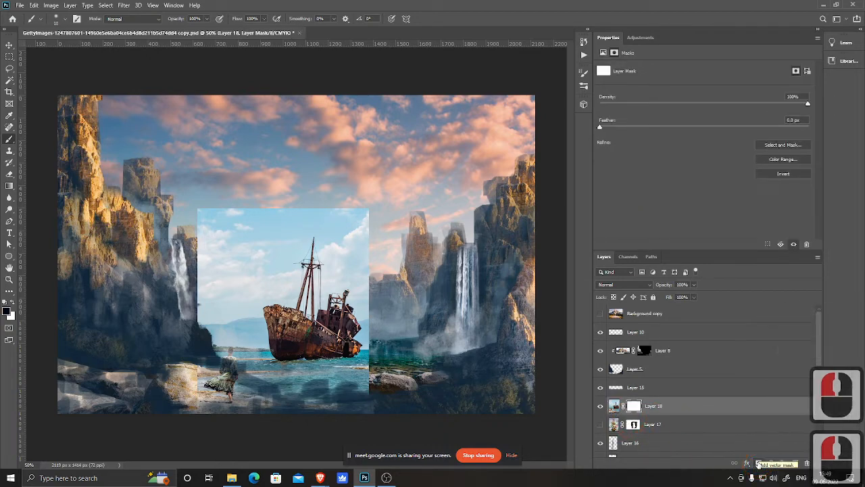
key(e)
key(bracketright)
key(bracketright)
key(bracketright)
key(bracketright)
key(bracketright)
key(bracketright)
key(bracketright)
key(bracketright)
key(bracketright)
key(bracketright)
key(bracketright)
key(bracketright)
key(bracketright)
key(bracketright)
key(bracketright)
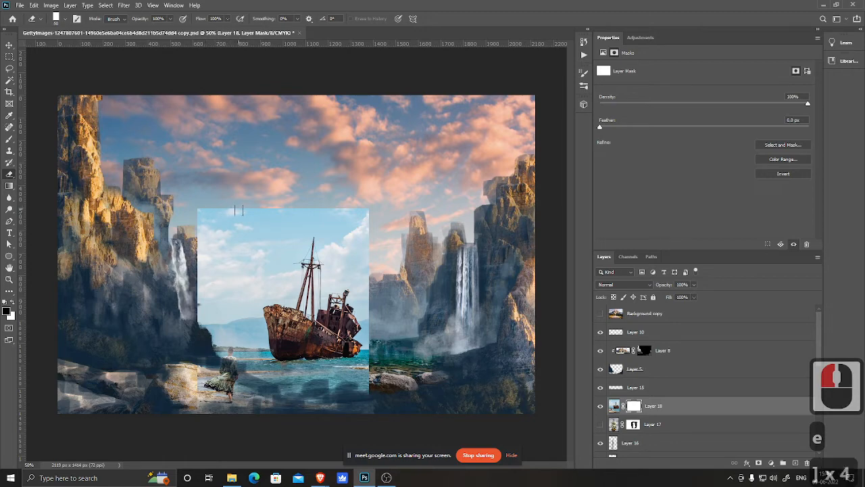
key(bracketleft)
key(bracketleft)
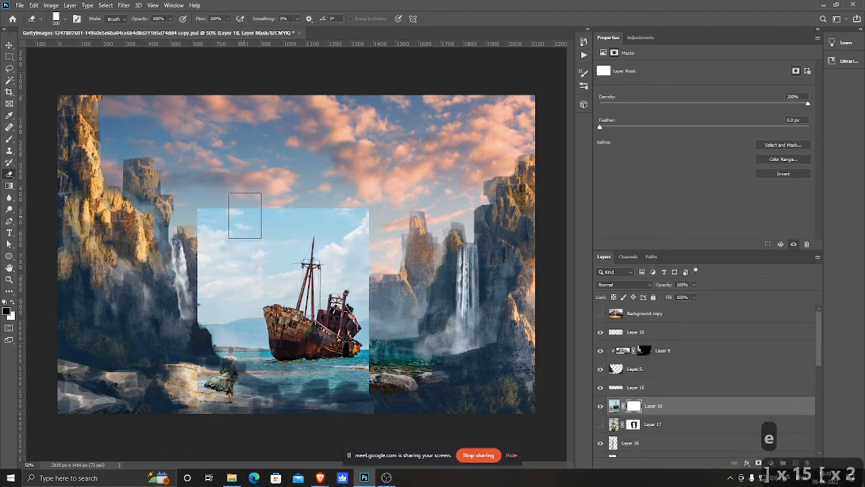
drag(212, 225, 172, 246)
click(228, 232)
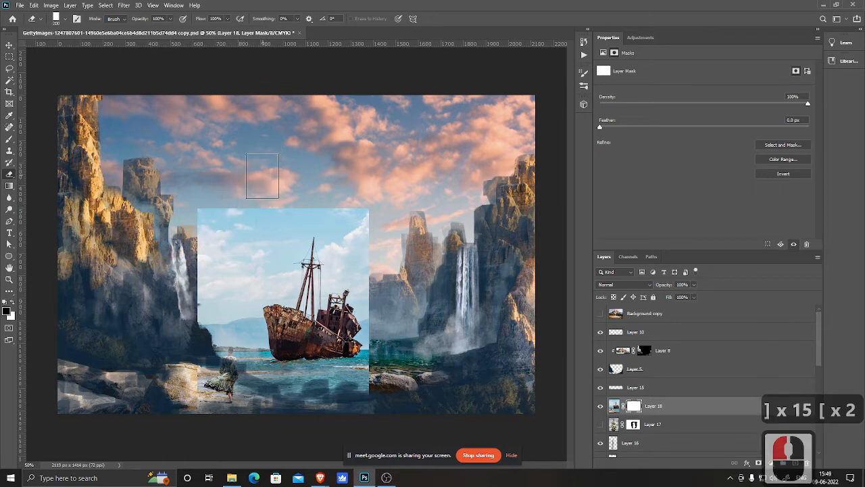
key(b)
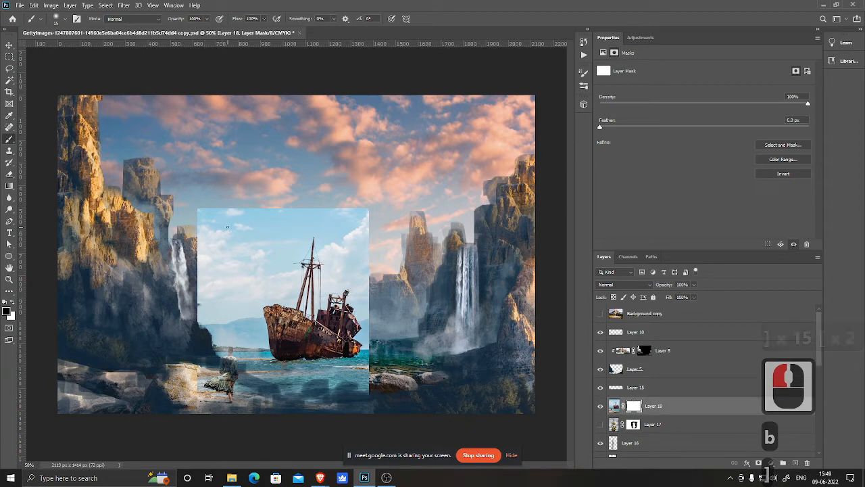
key(bracketright)
key(bracketright)
key(bracketright)
key(bracketright)
key(bracketright)
key(bracketright)
key(bracketright)
key(bracketright)
key(bracketright)
key(bracketright)
key(bracketright)
key(bracketright)
key(bracketright)
key(bracketright)
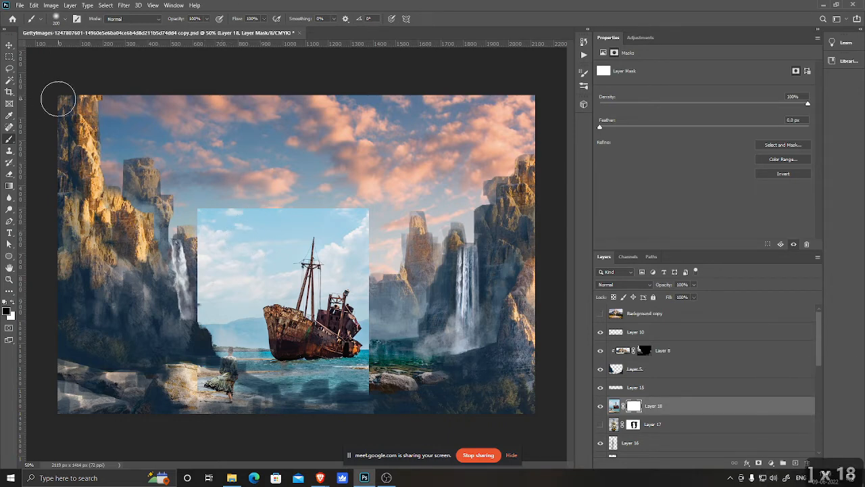
Step: With the shipwreck photo's pixel layer active, draw an Object Selection rectangle around the ship
click(613, 407)
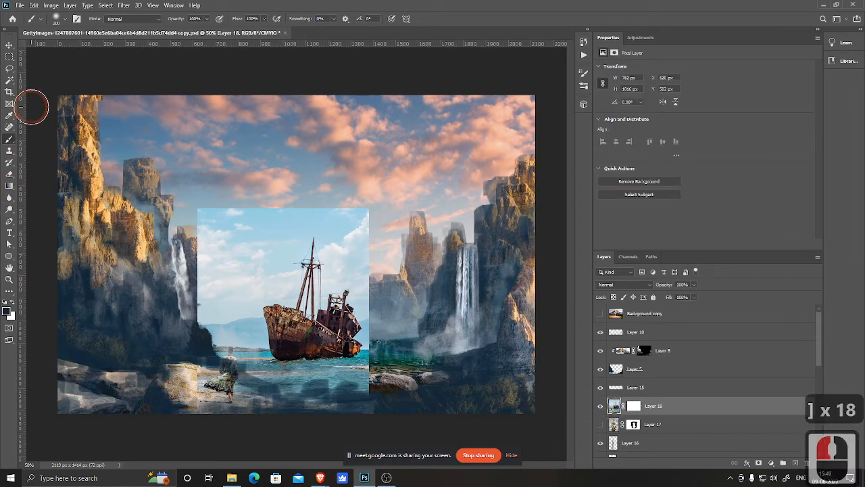
click(9, 80)
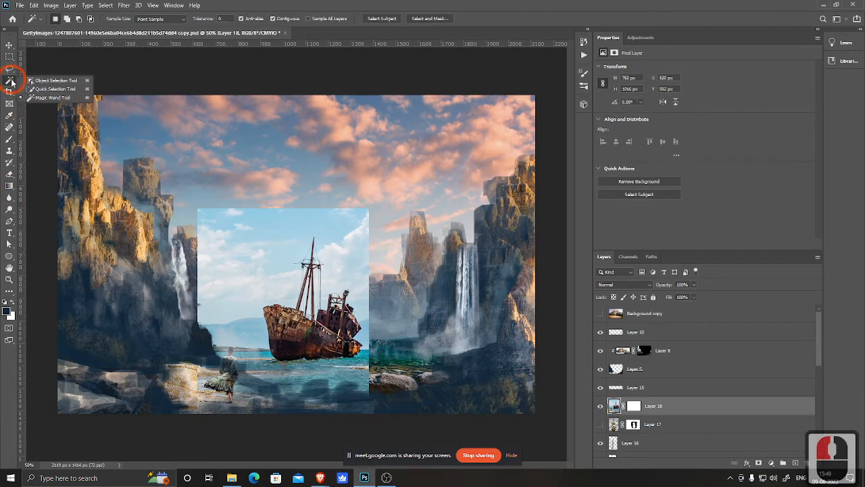
click(40, 95)
key(shift+w)
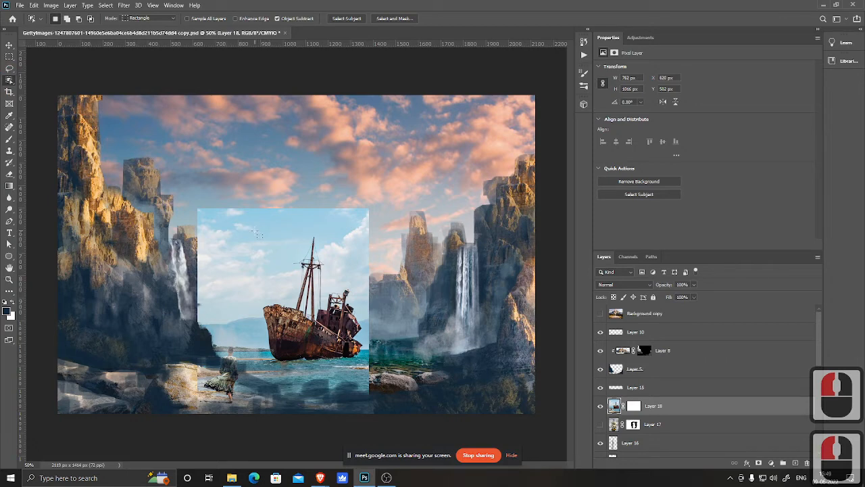
drag(255, 233, 368, 376)
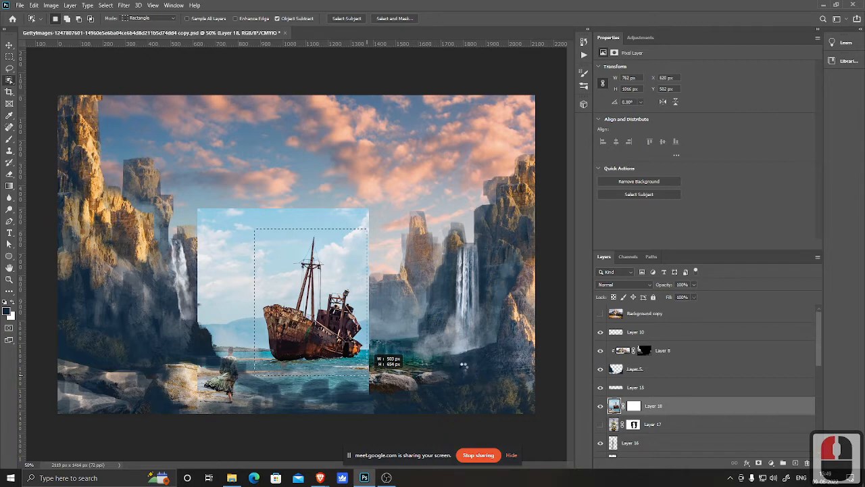
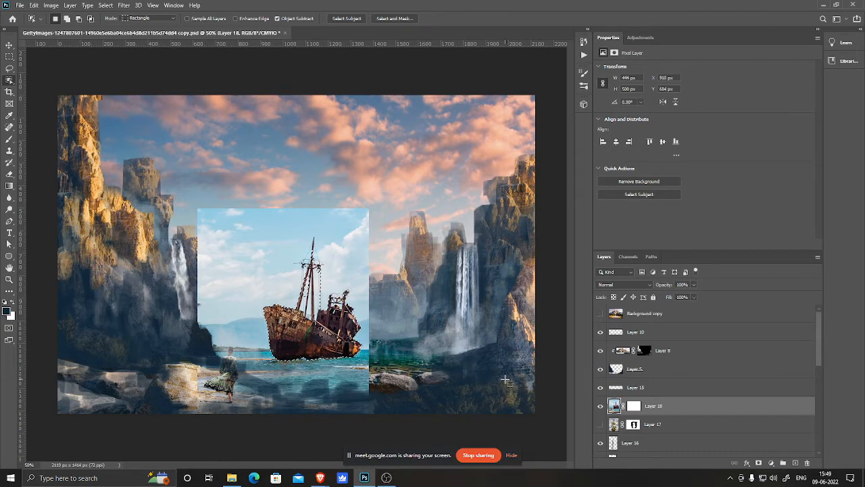
double_click(634, 406)
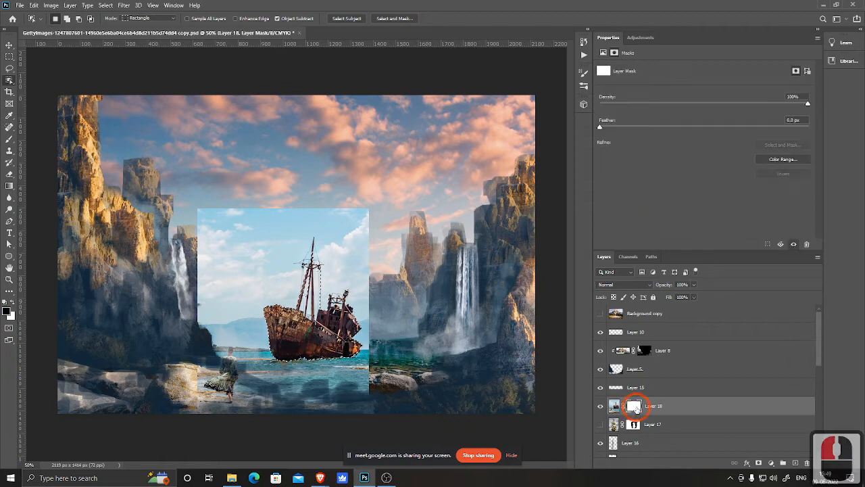
click(611, 381)
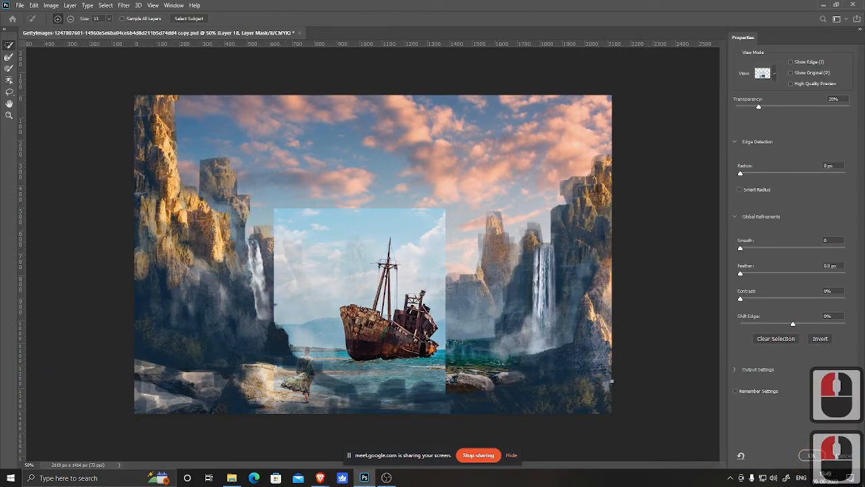
click(843, 455)
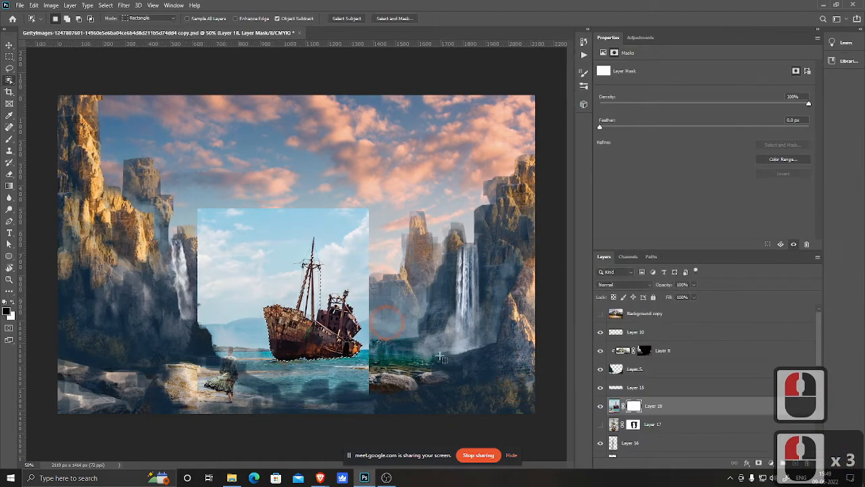
Step: Delete the white layer mask on the shipwreck photo and add a new mask from the ship selection
drag(635, 406, 807, 462)
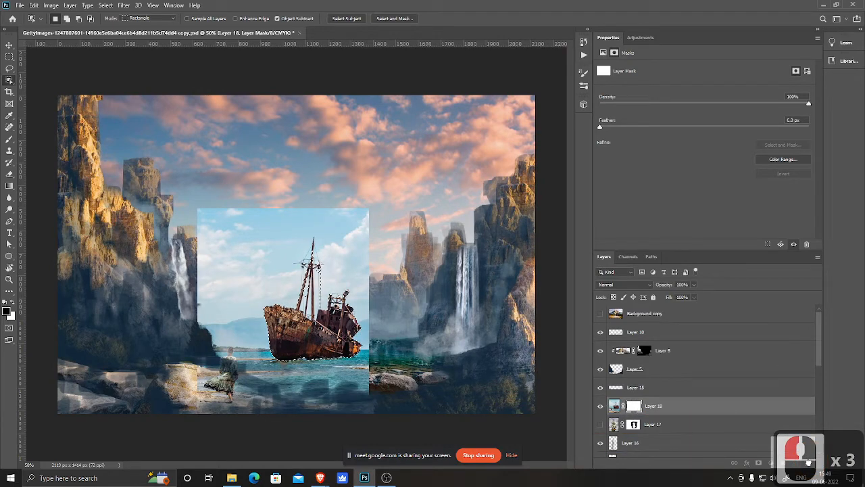
click(467, 178)
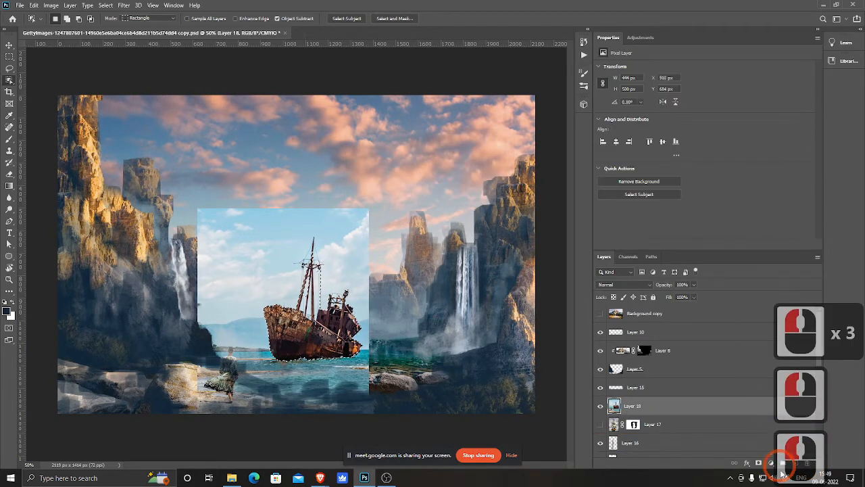
click(758, 462)
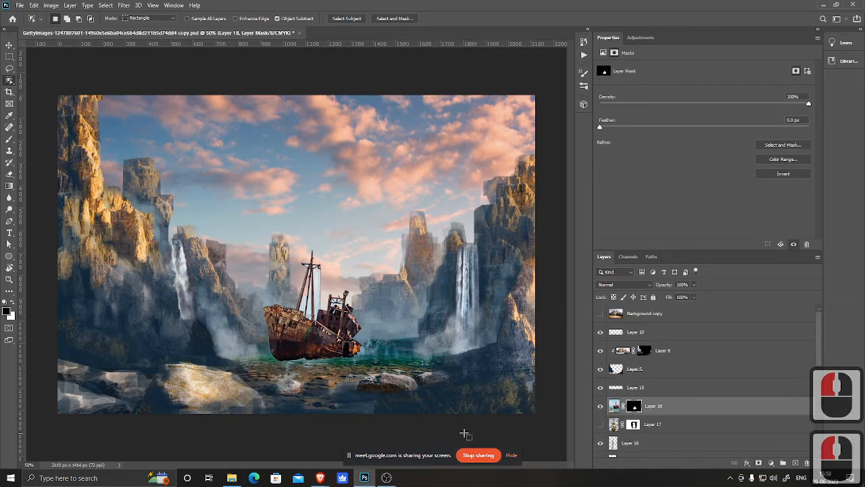
key(ctrl+space)
ctrl+click(341, 329)
ctrl+click(356, 340)
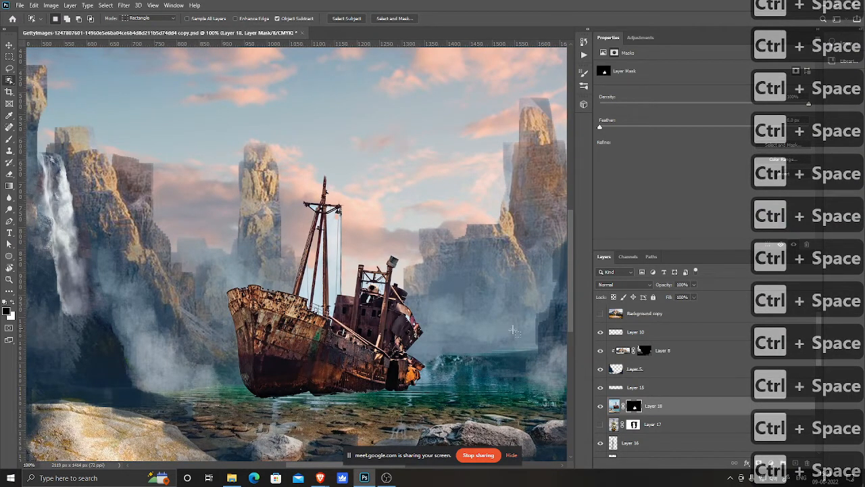
double_click(636, 407)
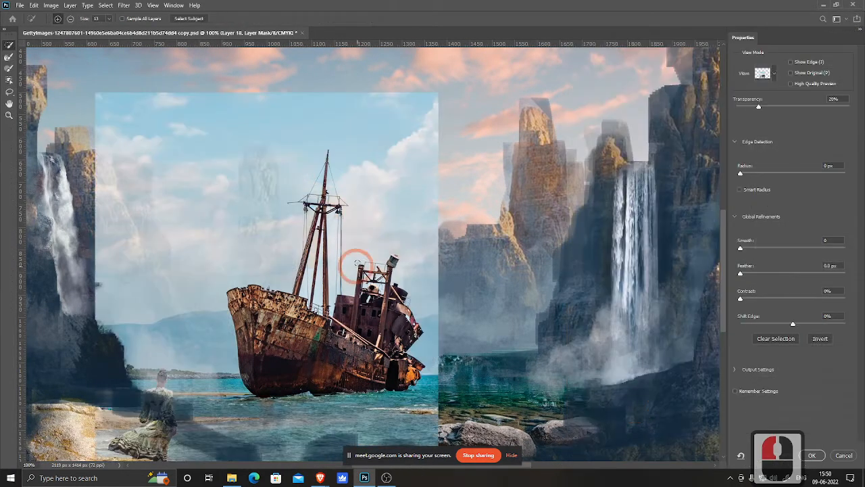
key(Escape)
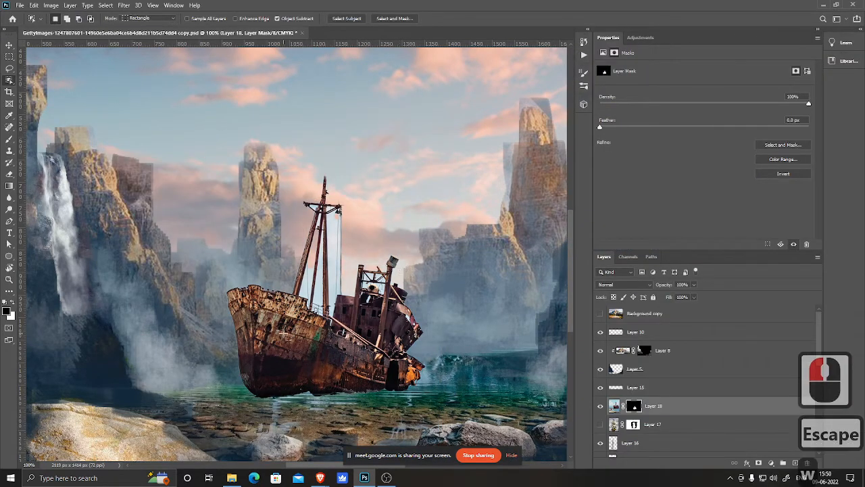
Step: Switch to the Magic Wand and select the thin sky gap beside the ship's rigging on the photo's pixel layer
click(8, 81)
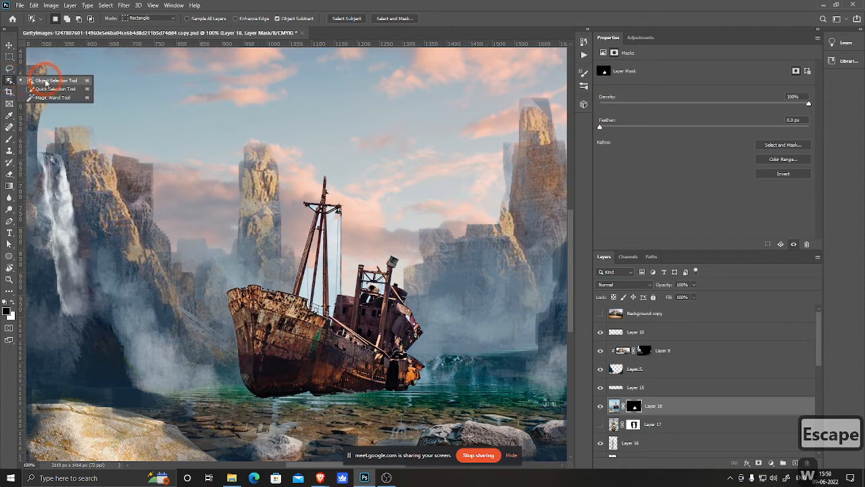
click(46, 98)
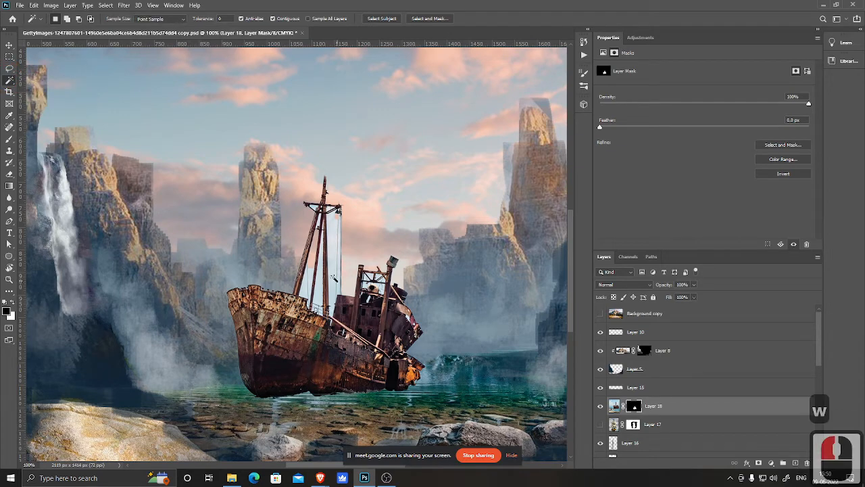
click(331, 250)
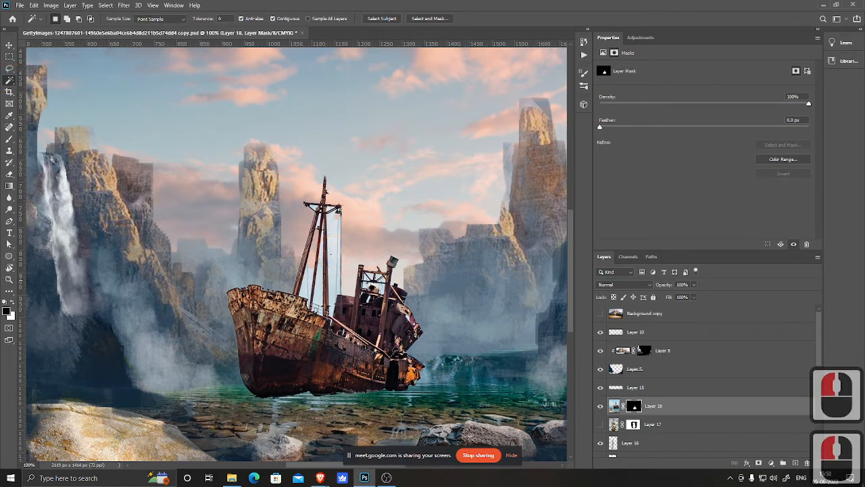
click(614, 405)
click(331, 235)
click(331, 235)
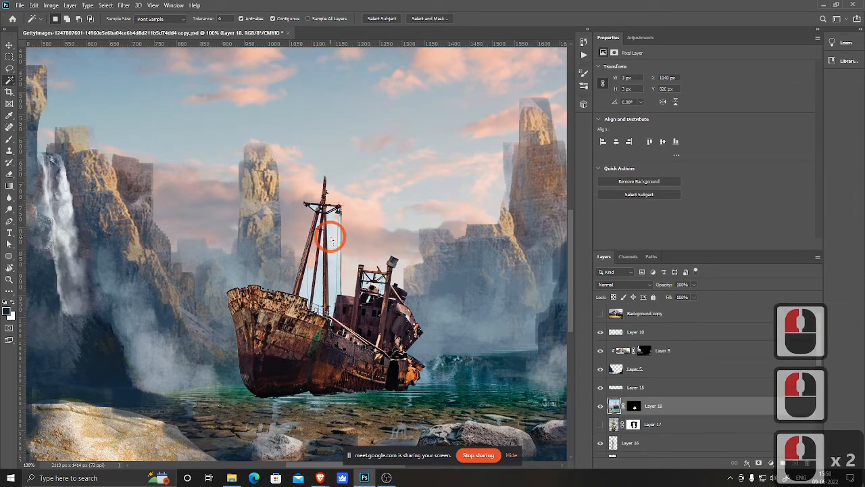
click(331, 234)
click(332, 259)
Step: Set the Magic Wand tolerance to 32 and reselect the sky gap between the rigging lines
key(ctrl+space)
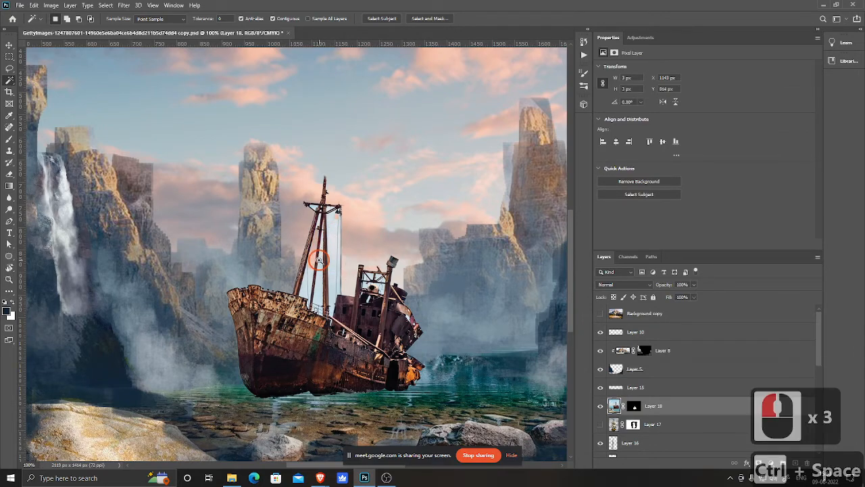
ctrl+click(322, 259)
click(183, 15)
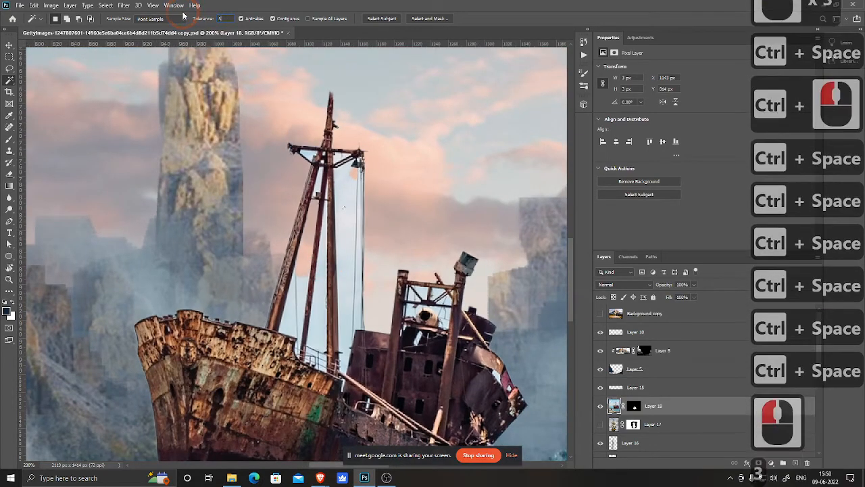
text(32)
click(348, 242)
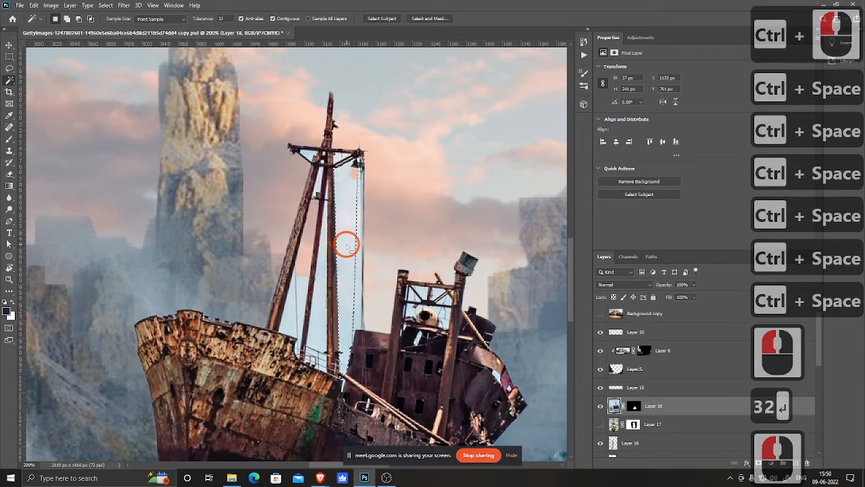
Step: Try feathering the rigging selection by 5 px and undo it
right_click(348, 239)
click(371, 365)
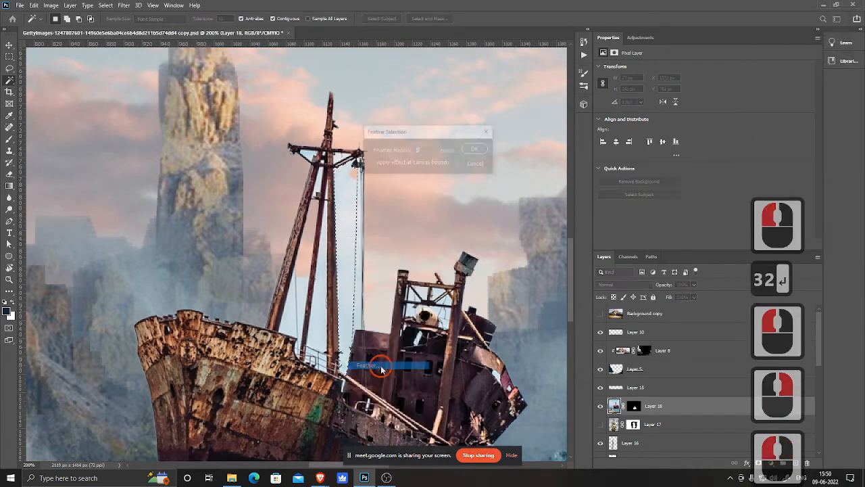
click(478, 148)
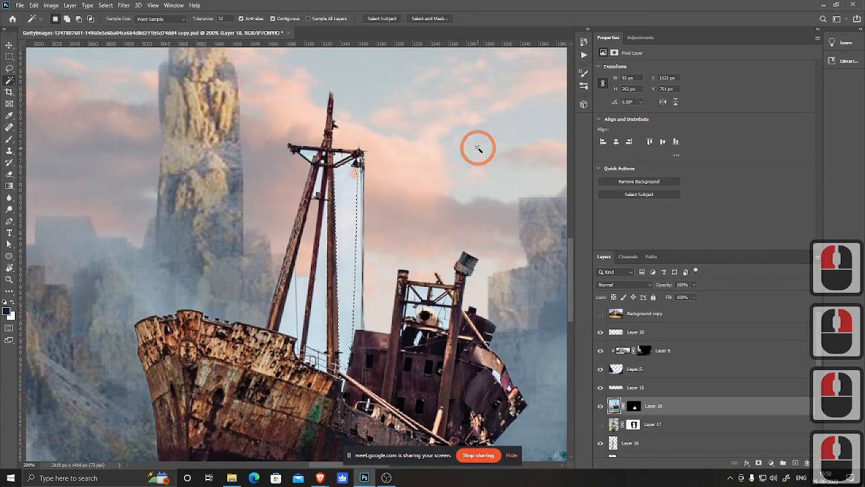
key(ctrl+z)
Step: Select the sky between the rigging with the Magic Wand and extend it to similar-coloured pixels
click(349, 195)
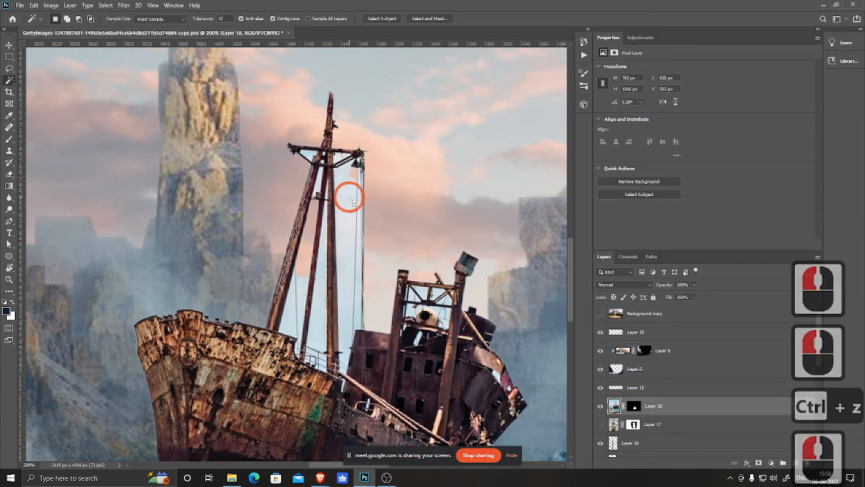
click(350, 196)
right_click(349, 208)
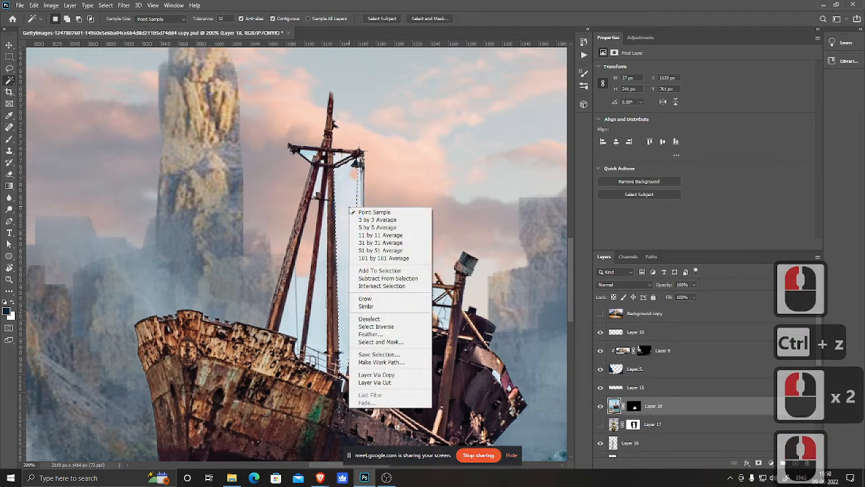
click(388, 305)
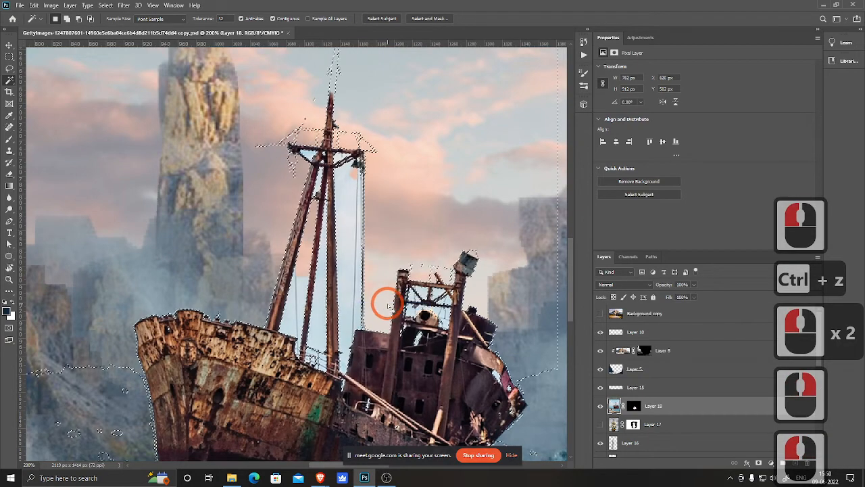
Step: Fill the selected sky areas on the ship's layer mask with black and deselect
click(634, 405)
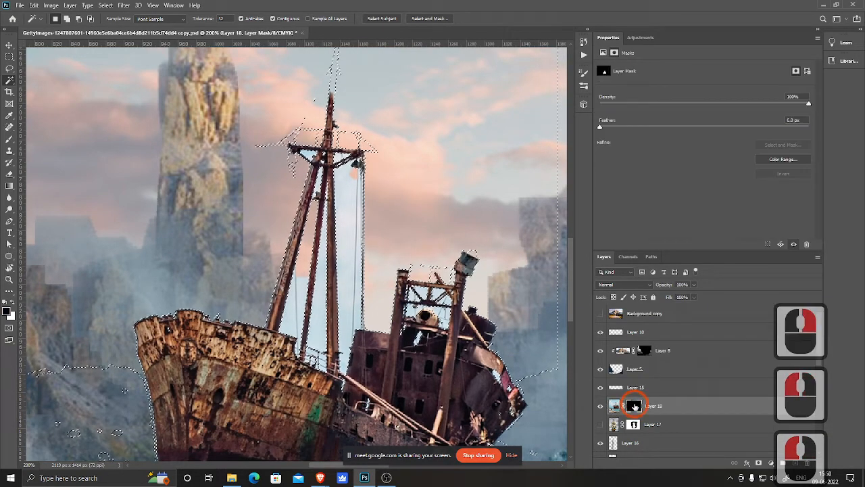
key(alt+Delete)
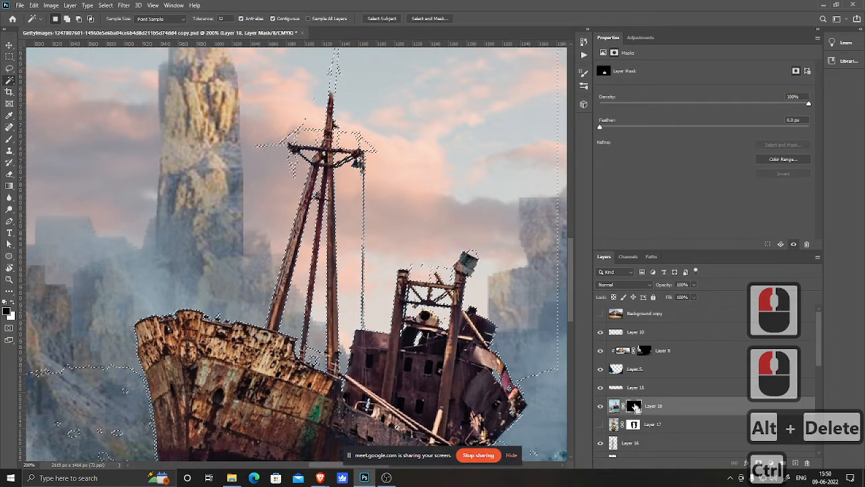
key(ctrl+d)
key(ctrl+minus)
key(ctrl+minus)
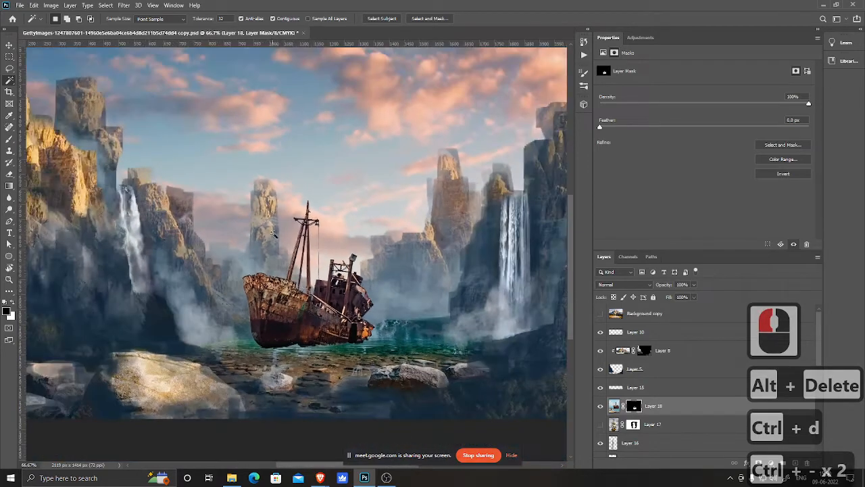
Step: Paint white on the ship's mask with a soft round brush to reveal the water around the hull
click(631, 410)
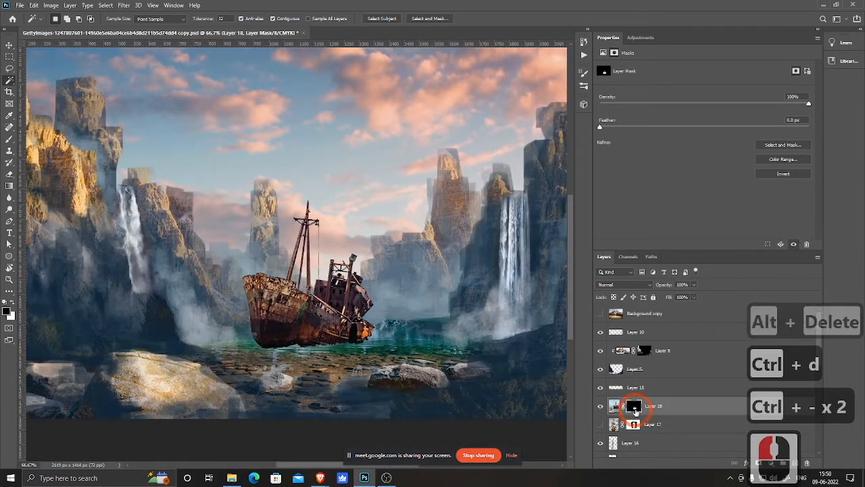
key(b)
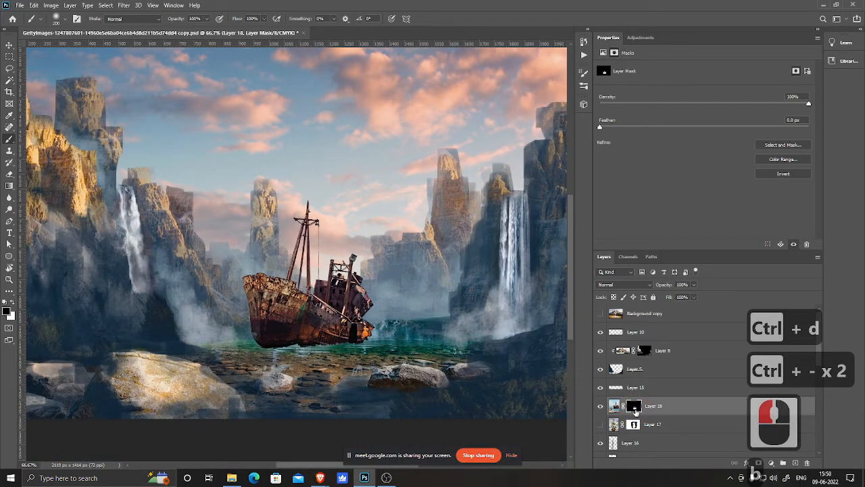
right_click(336, 232)
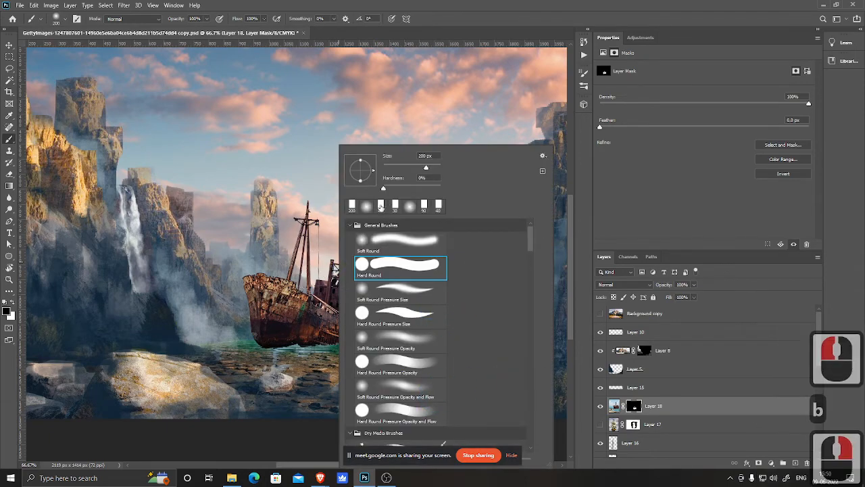
click(381, 207)
drag(234, 308, 233, 251)
ctrl+click(283, 292)
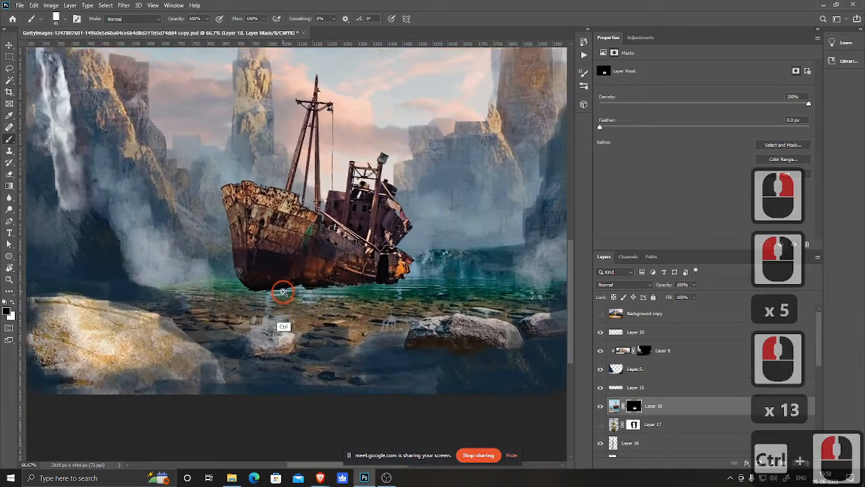
ctrl+click(283, 292)
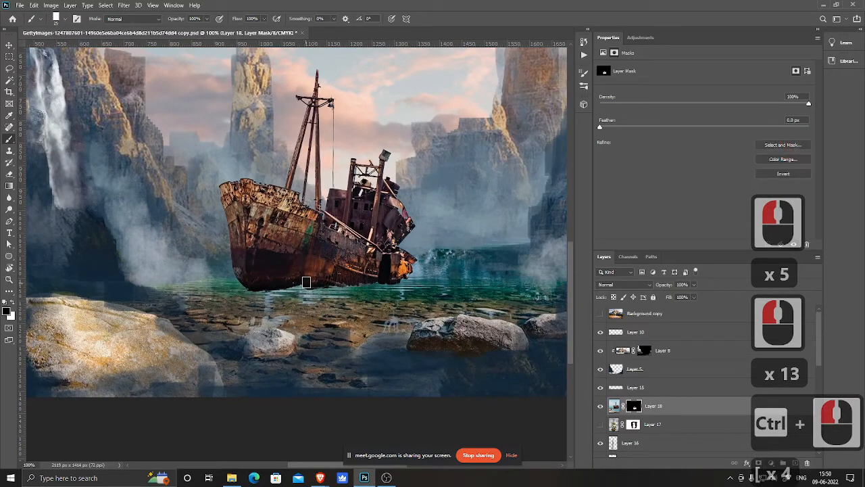
click(291, 288)
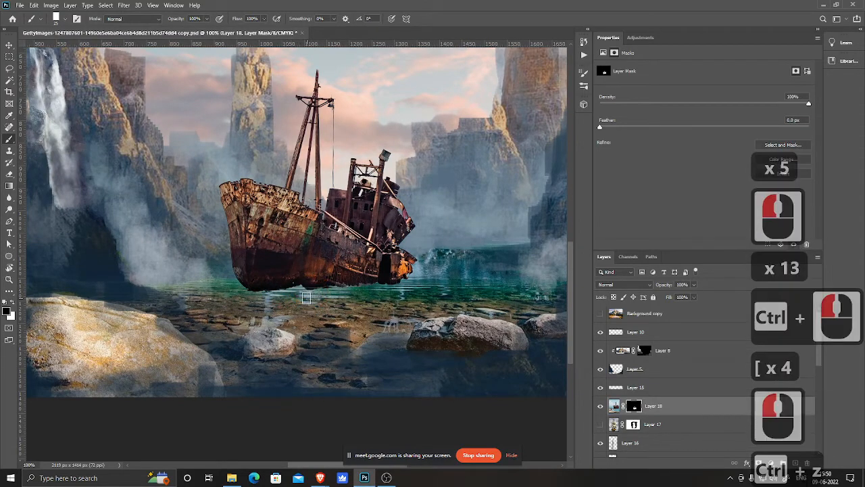
key(ctrl+z)
key(x)
mouse_move(283, 291)
mouse_down()
mouse_move(448, 280)
mouse_move(320, 290)
mouse_up()
mouse_move(319, 290)
mouse_down()
mouse_move(463, 289)
mouse_move(251, 298)
mouse_move(335, 305)
mouse_up()
drag(236, 288, 235, 284)
mouse_move(212, 286)
mouse_down()
mouse_move(250, 284)
mouse_move(185, 287)
mouse_move(260, 288)
mouse_move(223, 293)
mouse_move(258, 304)
mouse_move(204, 307)
mouse_move(248, 308)
mouse_move(224, 296)
mouse_move(214, 297)
mouse_move(231, 310)
mouse_move(281, 313)
mouse_move(230, 319)
mouse_move(193, 312)
mouse_move(203, 306)
mouse_move(192, 300)
mouse_move(294, 315)
mouse_move(267, 322)
mouse_move(255, 321)
mouse_move(307, 319)
mouse_move(331, 305)
mouse_move(238, 287)
mouse_move(344, 297)
mouse_move(340, 309)
mouse_move(332, 301)
mouse_move(363, 305)
mouse_up()
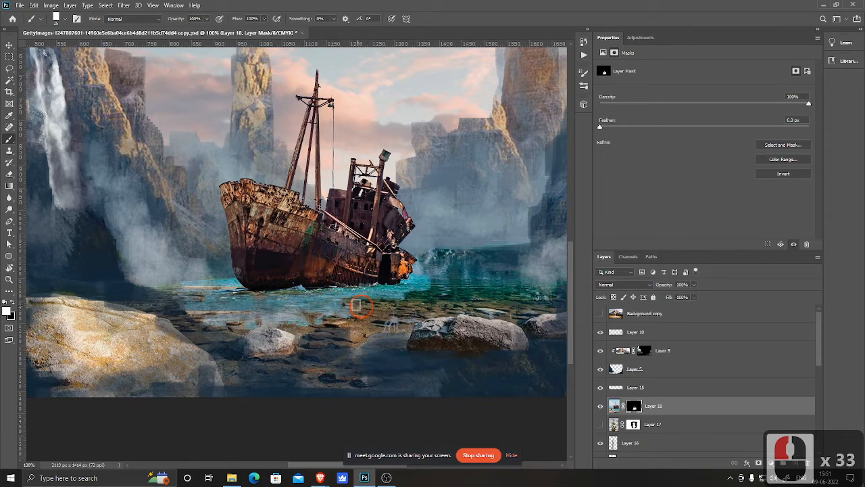
Step: Reveal more of the ship photo's water along the shoreline in front of the hull by painting white on its mask
key(ctrl+minus)
key(ctrl+minus)
key(ctrl+minus)
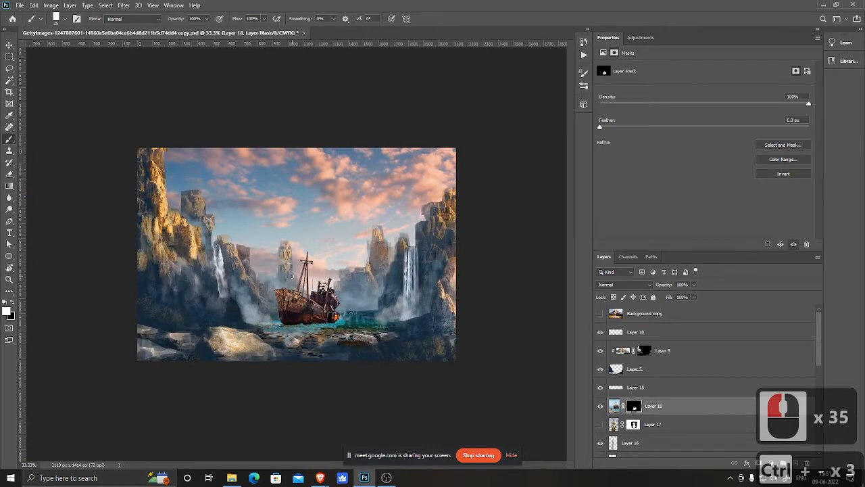
right_click(321, 292)
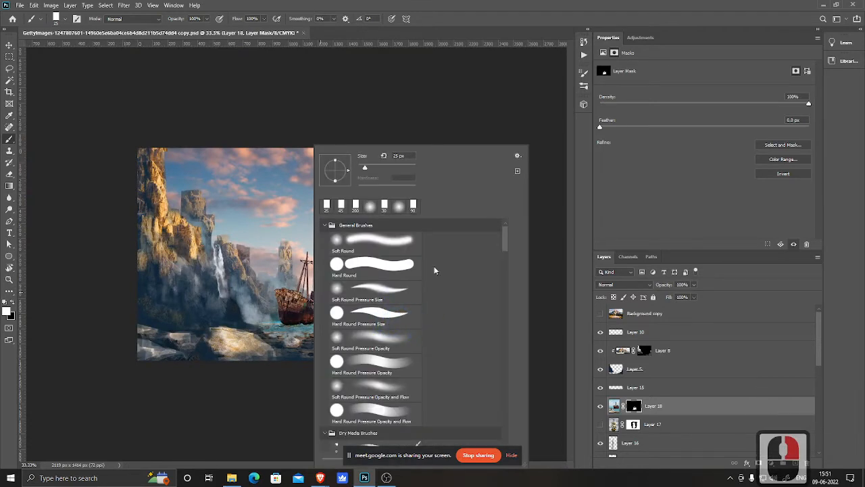
ctrl+click(317, 371)
ctrl+click(317, 371)
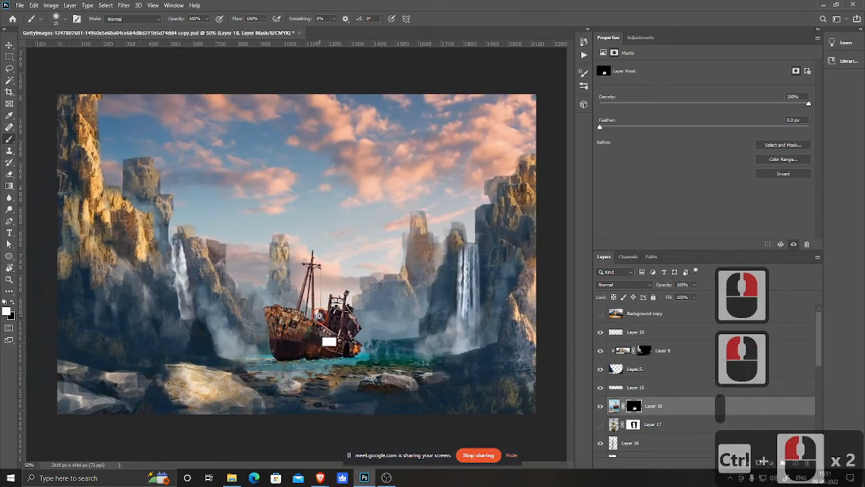
ctrl+click(317, 371)
click(270, 328)
click(164, 361)
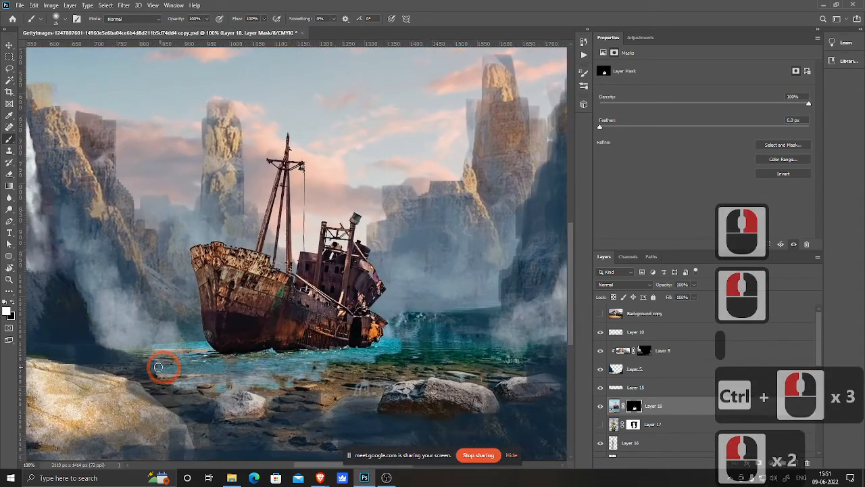
click(157, 365)
drag(138, 352, 195, 345)
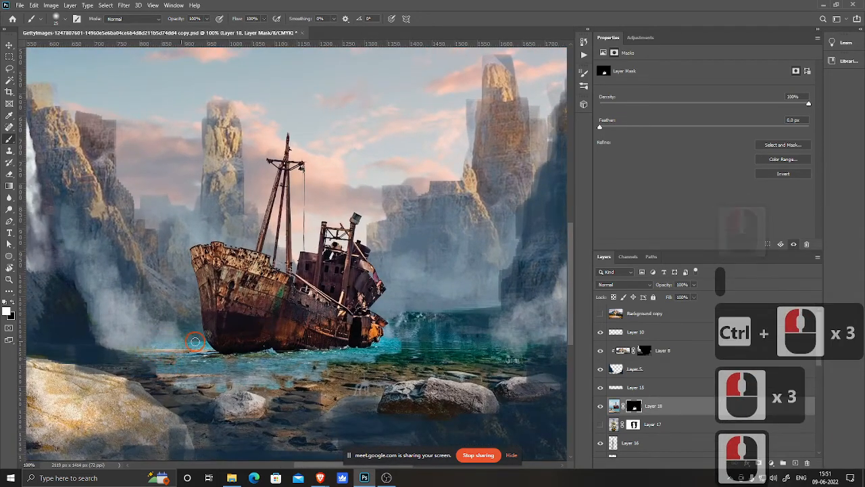
click(196, 345)
drag(310, 342, 353, 360)
mouse_move(406, 355)
mouse_down()
mouse_move(359, 359)
mouse_move(264, 389)
mouse_up()
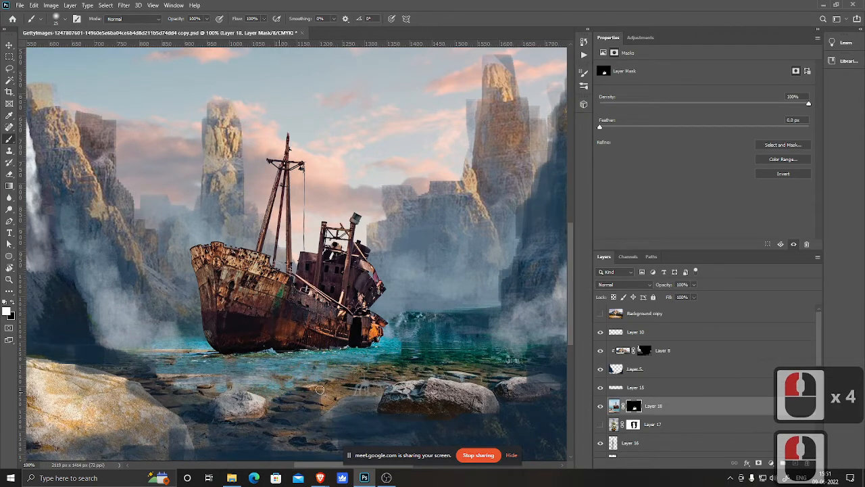
click(321, 390)
click(329, 395)
drag(353, 399, 384, 400)
drag(316, 402, 299, 394)
click(317, 393)
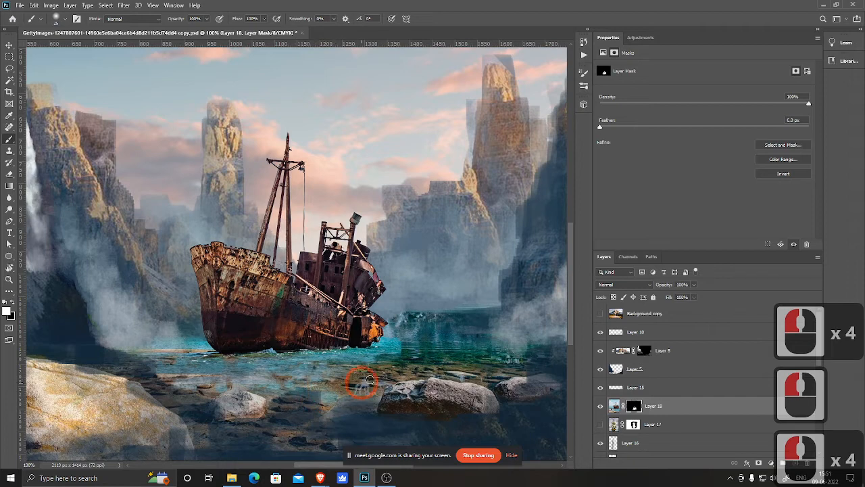
mouse_move(371, 376)
mouse_down()
mouse_move(307, 376)
mouse_move(431, 352)
mouse_move(397, 353)
mouse_move(428, 353)
mouse_move(410, 342)
mouse_move(372, 353)
mouse_move(402, 349)
mouse_move(396, 342)
mouse_move(356, 354)
mouse_move(401, 350)
mouse_move(337, 356)
mouse_move(404, 355)
mouse_move(336, 358)
mouse_up()
click(427, 352)
click(405, 354)
Step: Switch to black and paint on the ship's mask to hide unwanted water patches near the foreground rocks
key(x)
click(404, 348)
click(403, 347)
click(336, 358)
click(394, 360)
mouse_move(160, 356)
mouse_down()
mouse_move(150, 356)
mouse_move(155, 373)
mouse_move(168, 349)
mouse_up()
click(152, 374)
drag(185, 387, 200, 385)
click(350, 363)
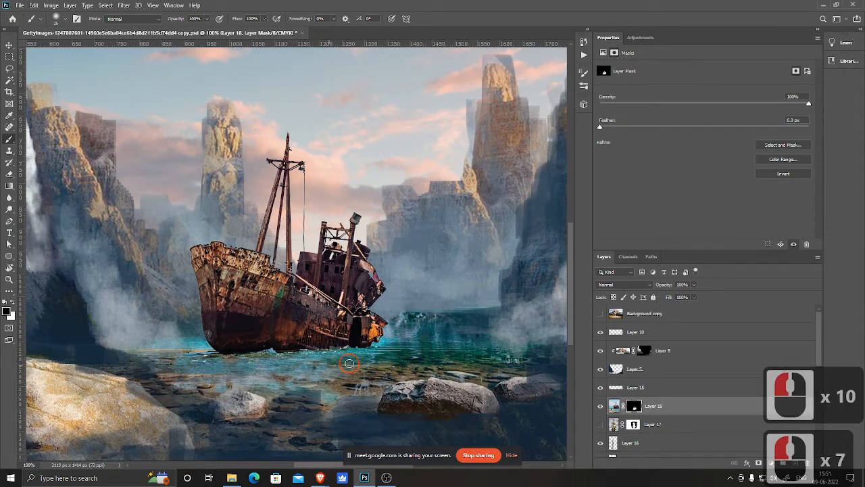
Step: Add a new layer above the ship's layer and set up a smaller soft round brush with a colour sampled from the haze
key(ctrl+minus)
key(ctrl+minus)
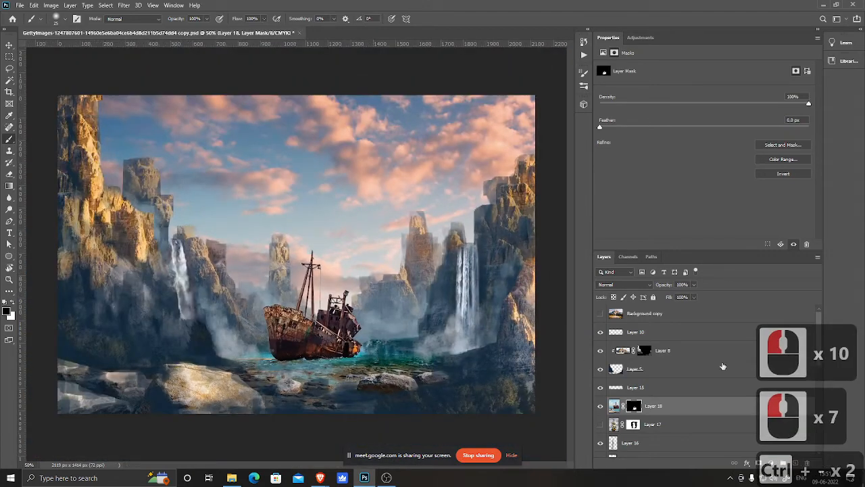
key(space)
drag(289, 302, 637, 400)
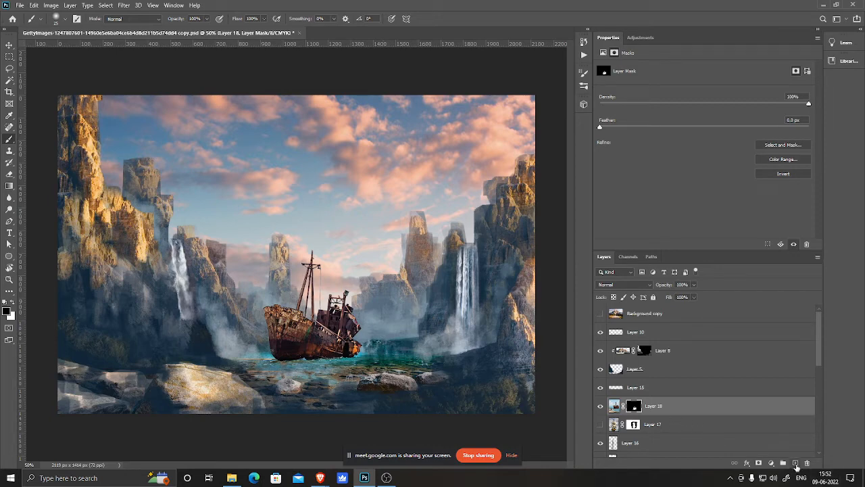
click(795, 463)
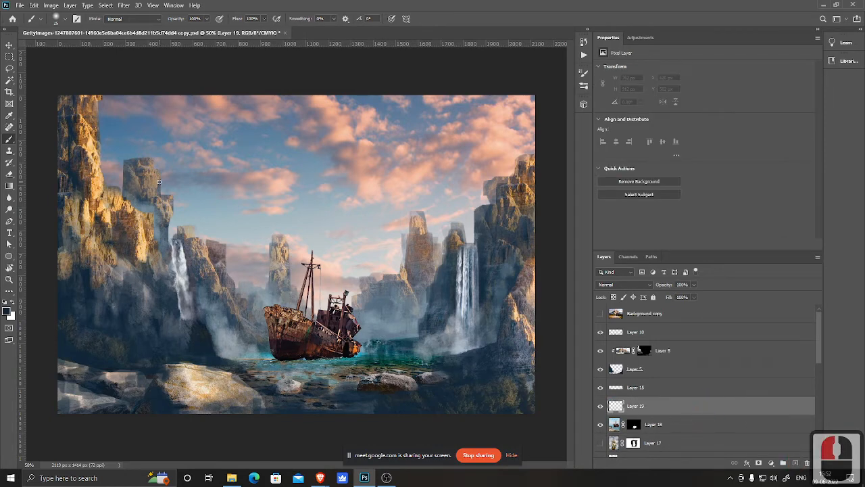
right_click(298, 187)
click(315, 205)
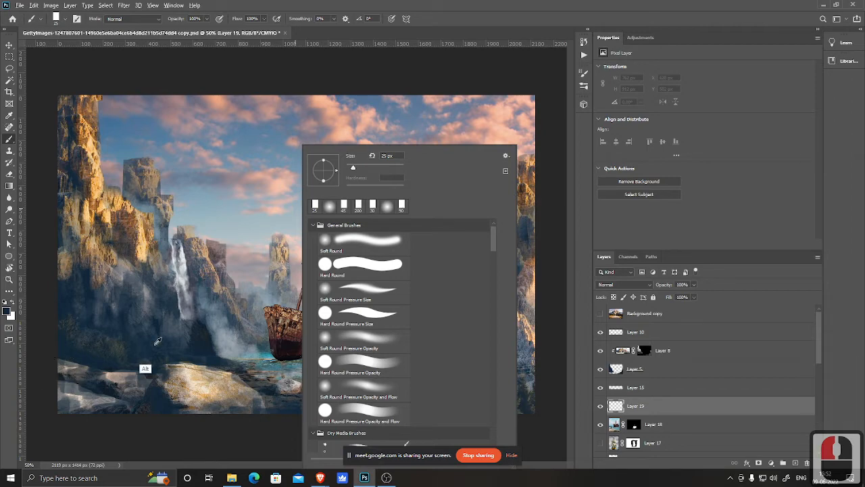
alt+click(223, 335)
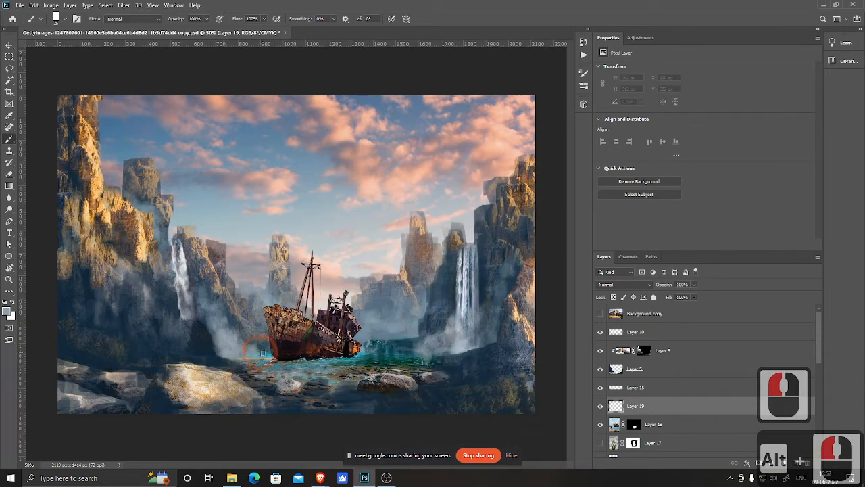
key([)
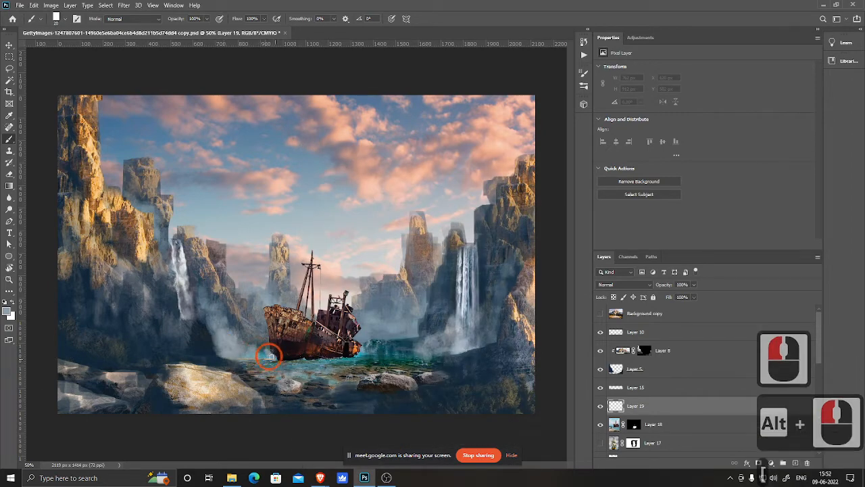
drag(271, 357, 268, 350)
mouse_move(268, 355)
mouse_down()
mouse_move(315, 375)
mouse_move(316, 387)
mouse_up()
key(ctrl+z)
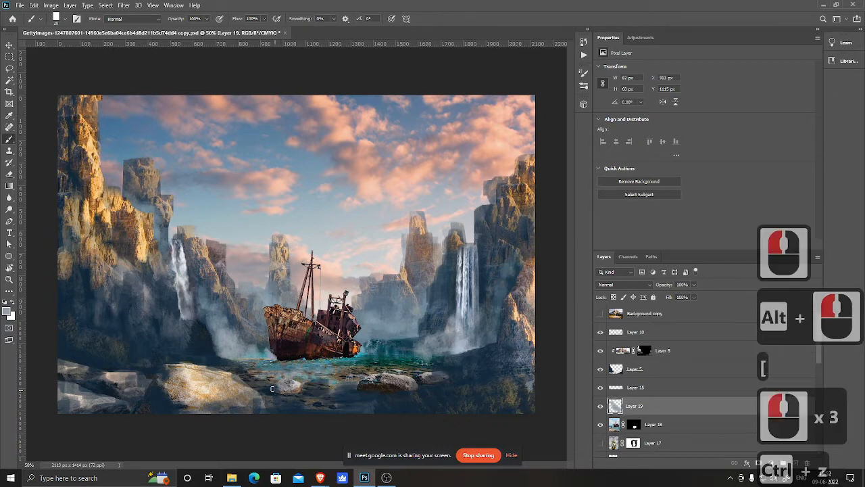
key(ctrl+z)
key(ctrl+z)
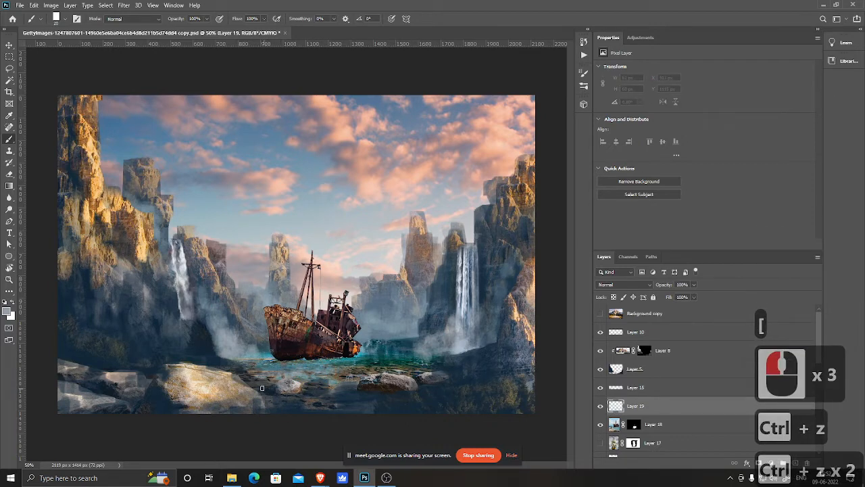
Step: Set the brush opacity to 10% and dab soft haze around the ship's waterline and stern on the new layer
key(1)
click(284, 355)
click(269, 351)
click(267, 351)
click(275, 358)
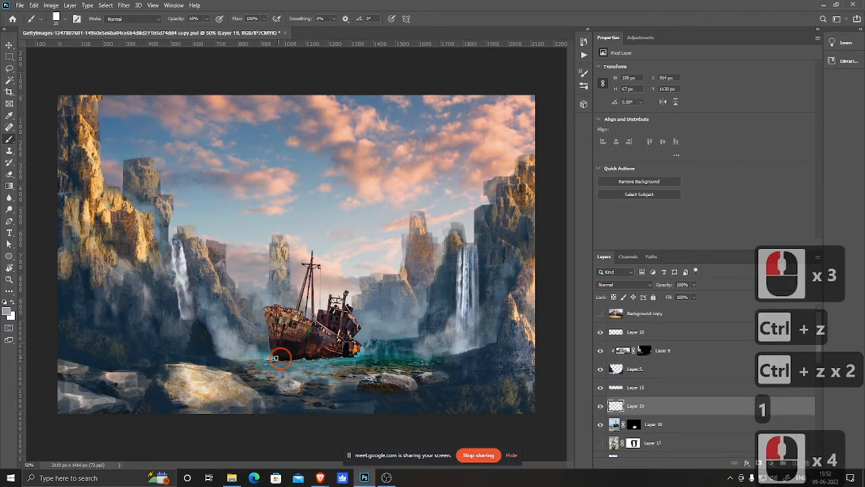
click(276, 358)
click(274, 353)
click(277, 352)
click(255, 353)
click(267, 346)
click(302, 353)
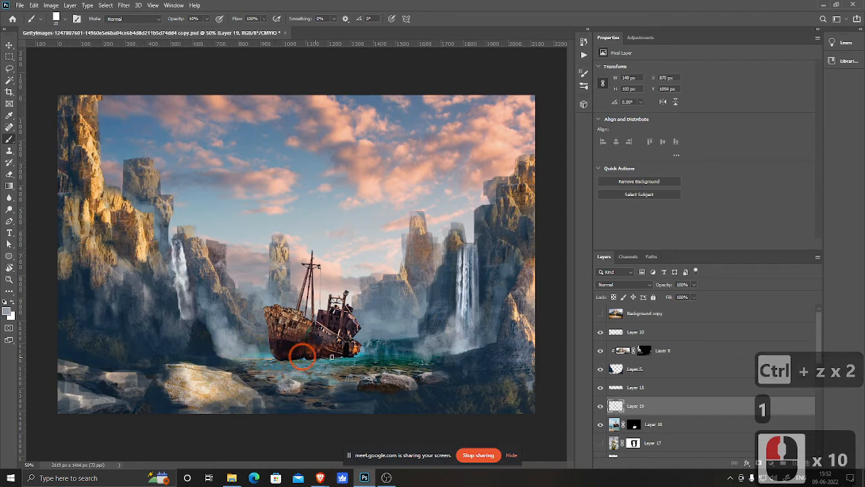
click(350, 343)
click(353, 346)
click(346, 344)
click(369, 352)
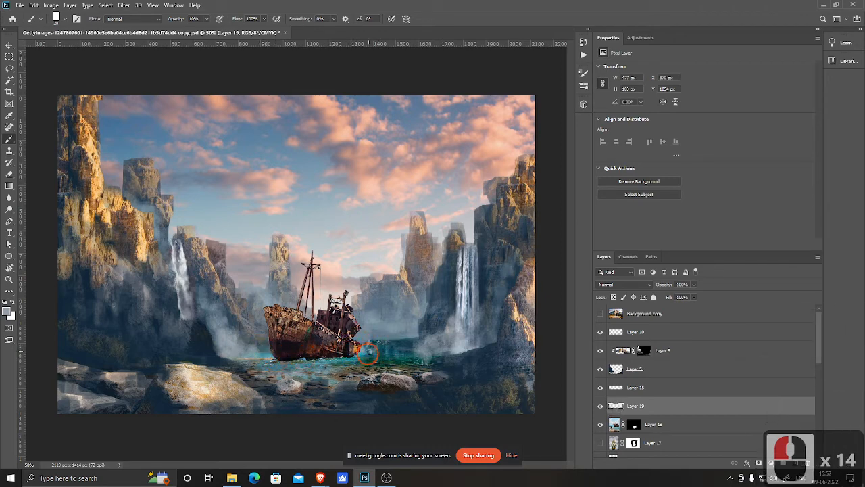
click(340, 351)
click(335, 331)
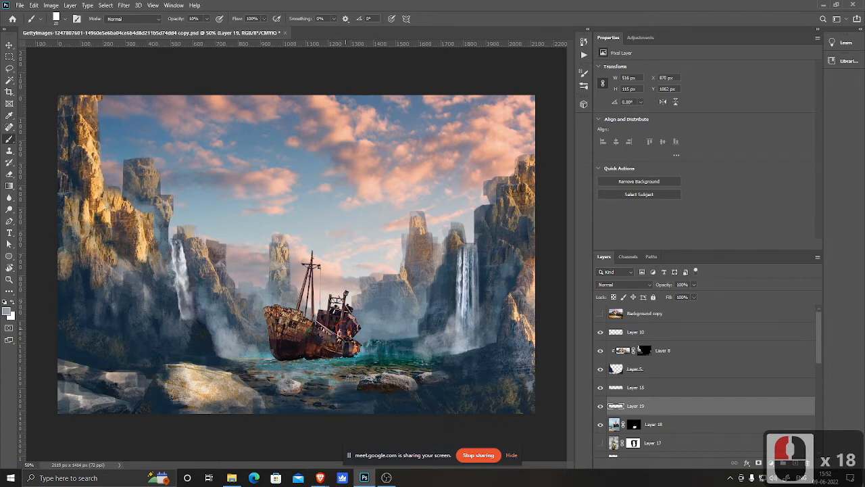
click(330, 317)
click(324, 313)
click(350, 323)
click(364, 324)
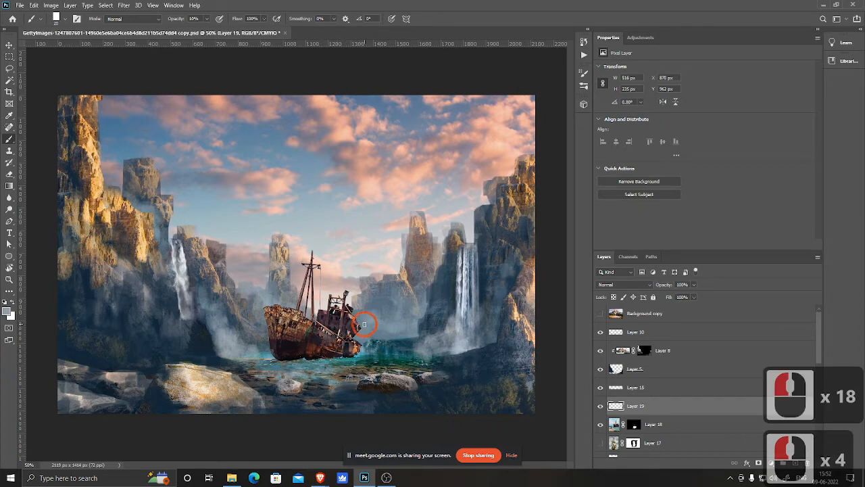
click(365, 325)
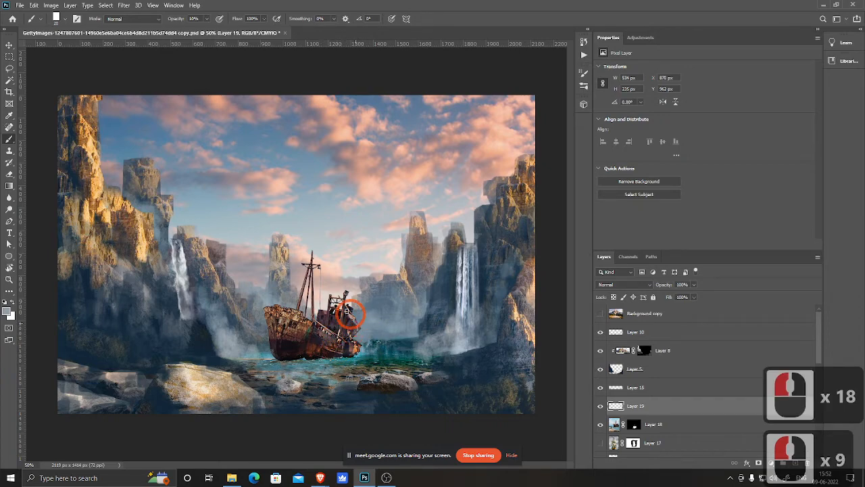
click(350, 315)
click(372, 330)
Step: Enlarge the brush and build up mist over the water in front of the hull and along the left shore
key(bracketright)
key(bracketright)
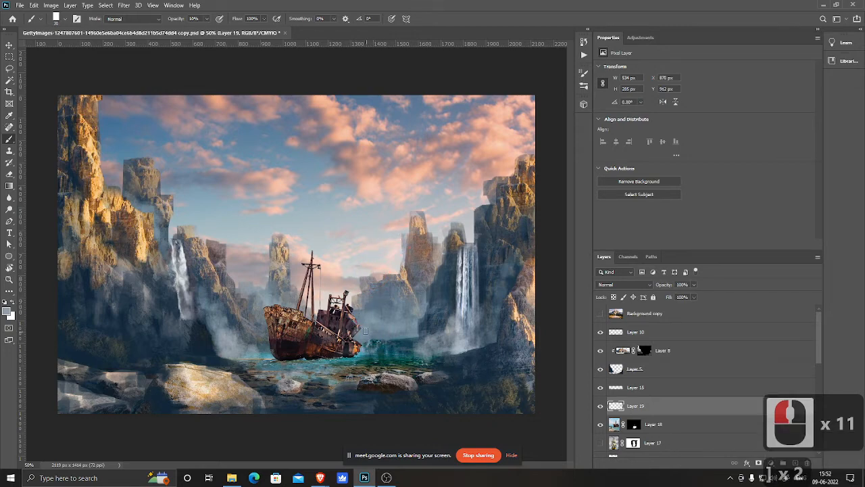
click(359, 345)
click(357, 349)
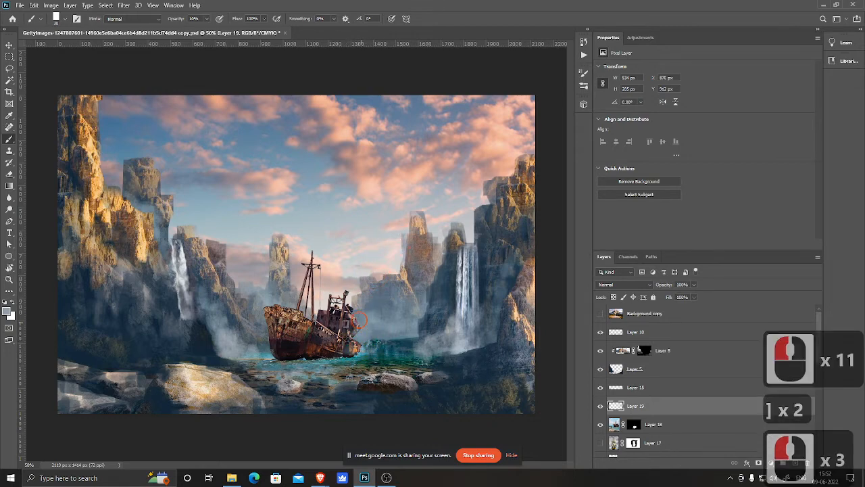
click(356, 318)
click(351, 312)
click(340, 313)
click(338, 318)
click(366, 323)
click(378, 346)
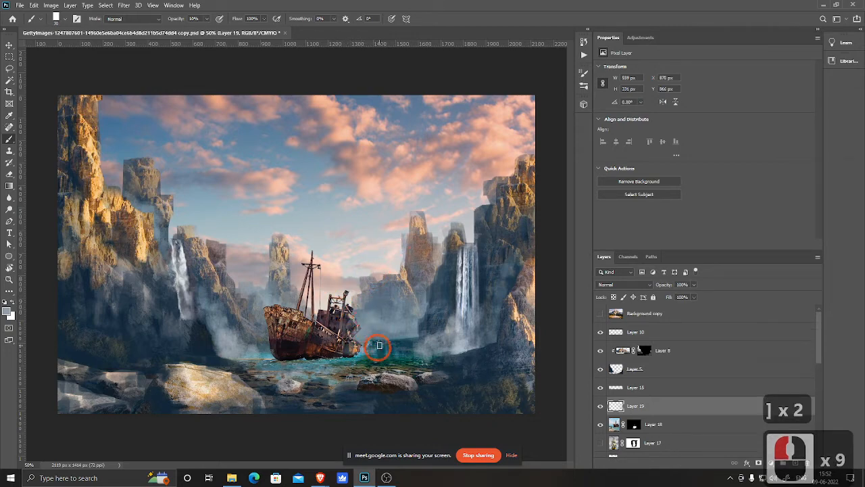
click(388, 347)
click(398, 357)
click(397, 359)
mouse_move(340, 360)
mouse_down()
mouse_move(381, 363)
mouse_move(326, 365)
mouse_up()
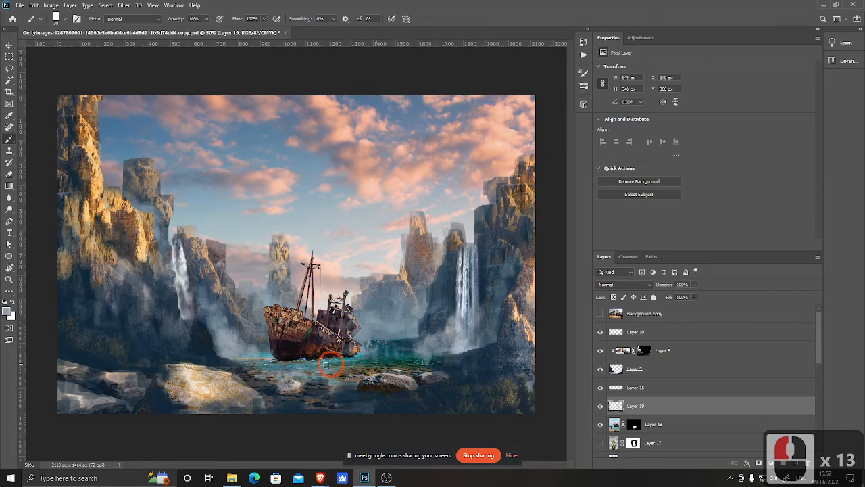
click(251, 365)
click(249, 365)
click(212, 356)
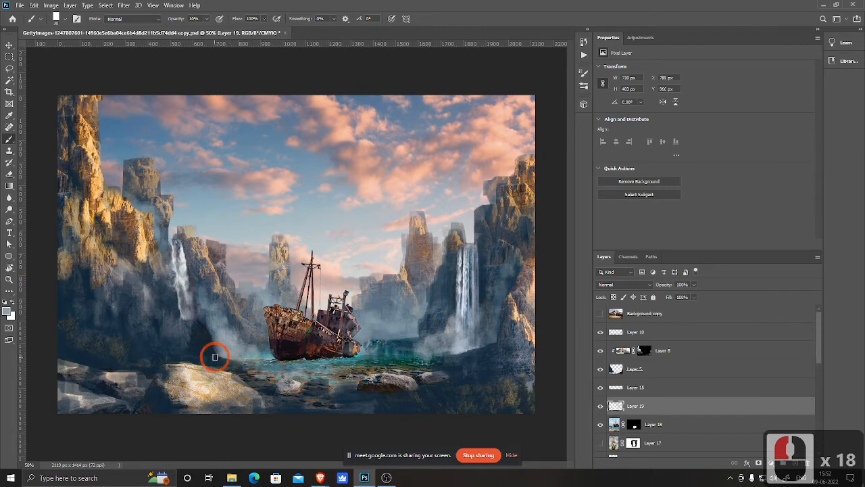
click(216, 359)
click(215, 358)
click(234, 356)
click(211, 338)
click(223, 341)
click(239, 330)
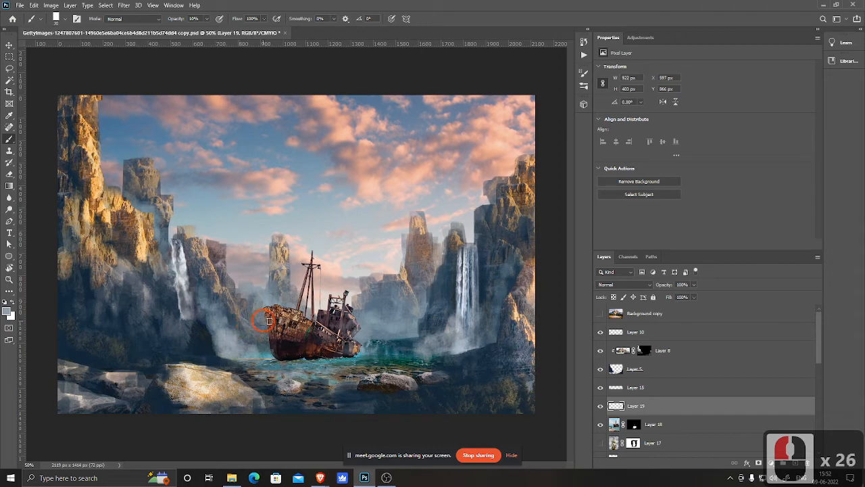
Step: Add more soft mist over the ship's bow, hull, deck and mast to sink it into the atmosphere
click(273, 348)
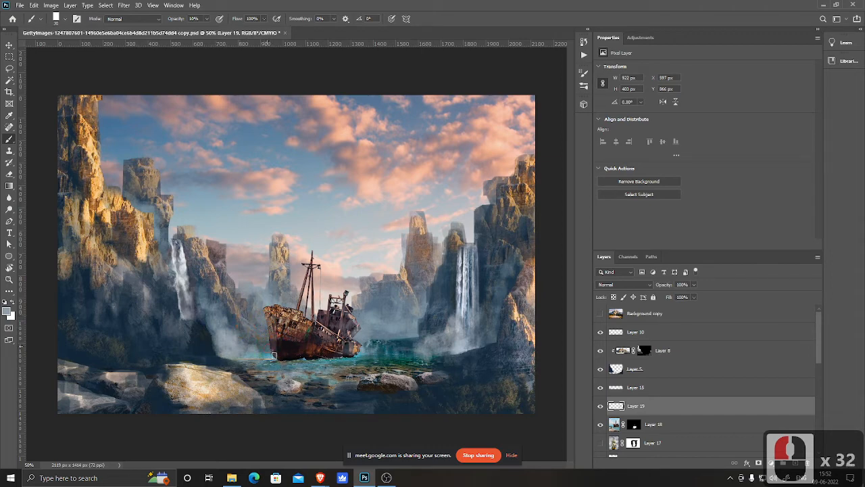
click(297, 332)
click(294, 346)
click(302, 347)
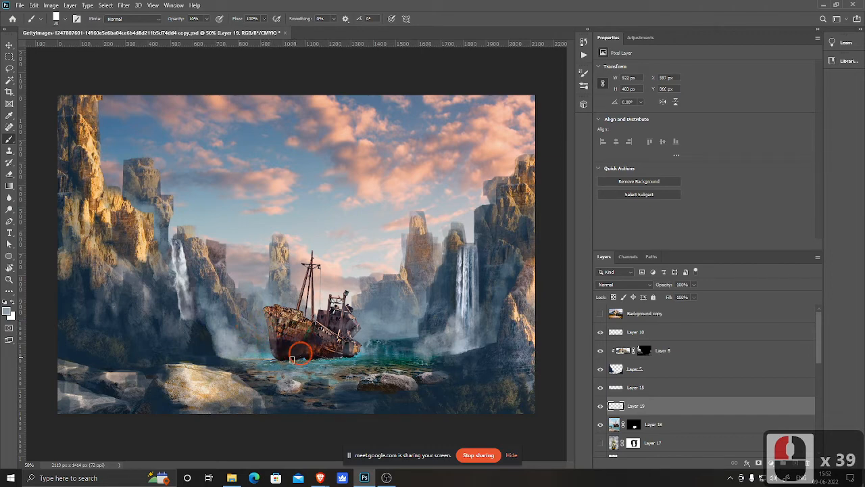
click(280, 353)
click(289, 335)
click(296, 338)
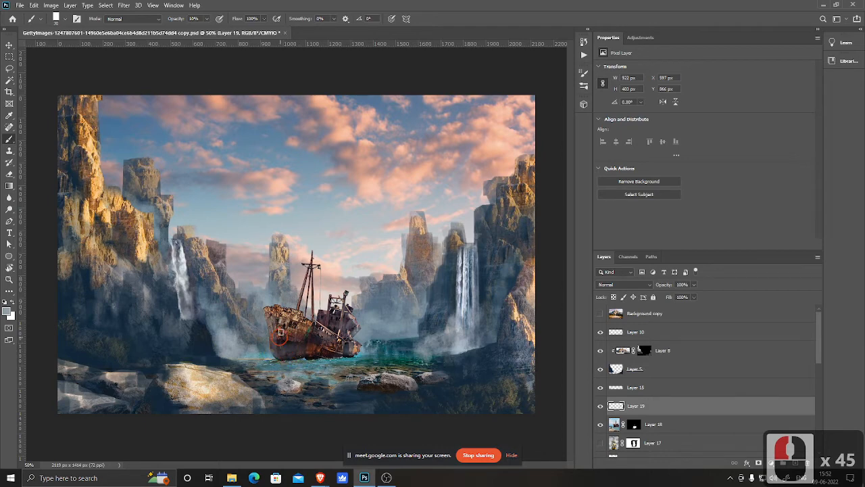
click(294, 329)
click(295, 314)
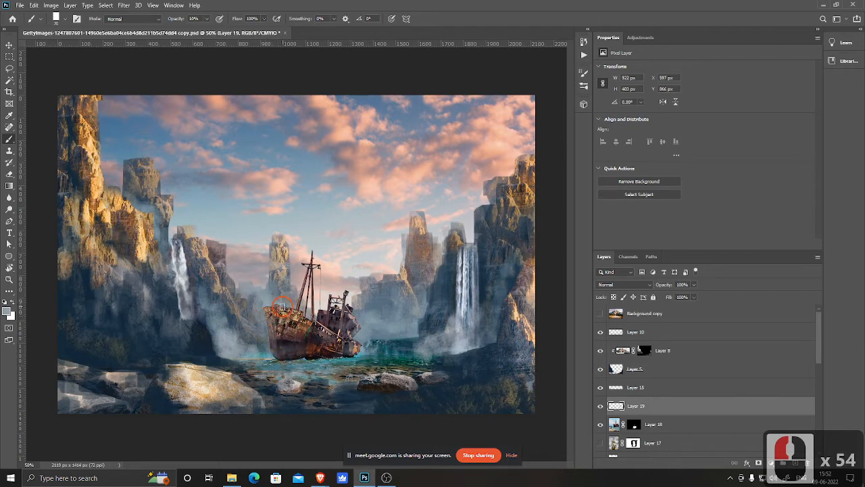
click(308, 260)
click(321, 313)
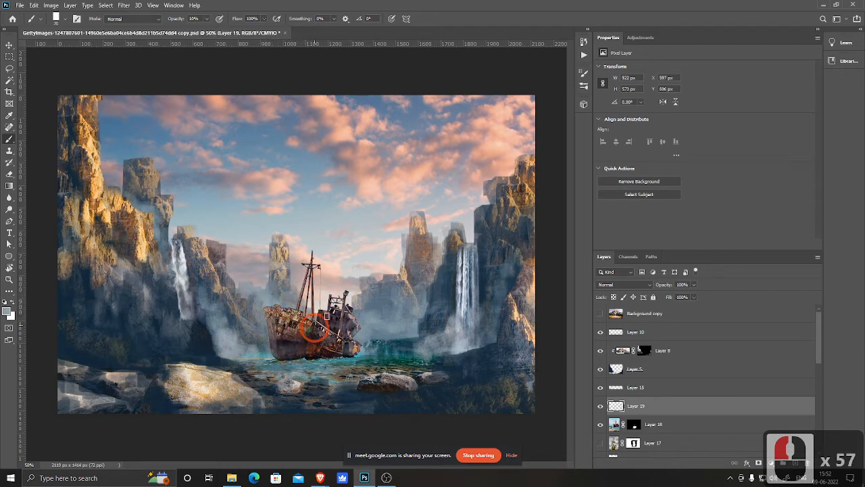
click(316, 331)
click(310, 338)
click(322, 345)
click(312, 347)
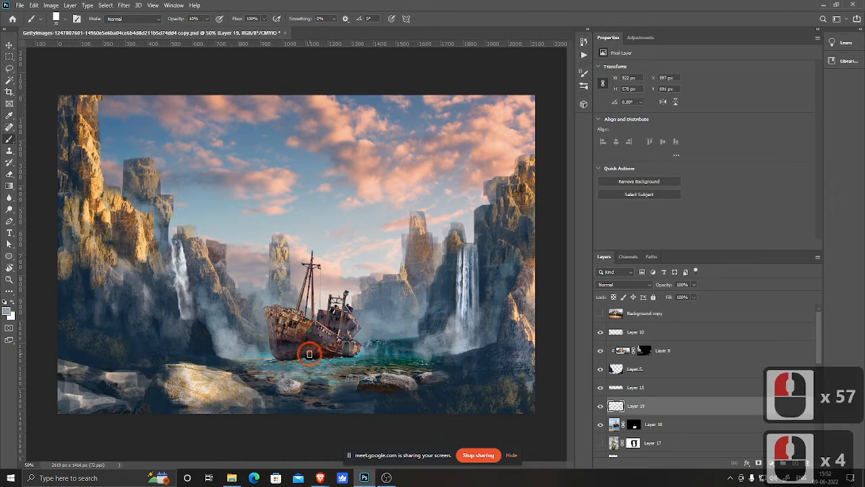
click(349, 349)
click(309, 342)
click(316, 335)
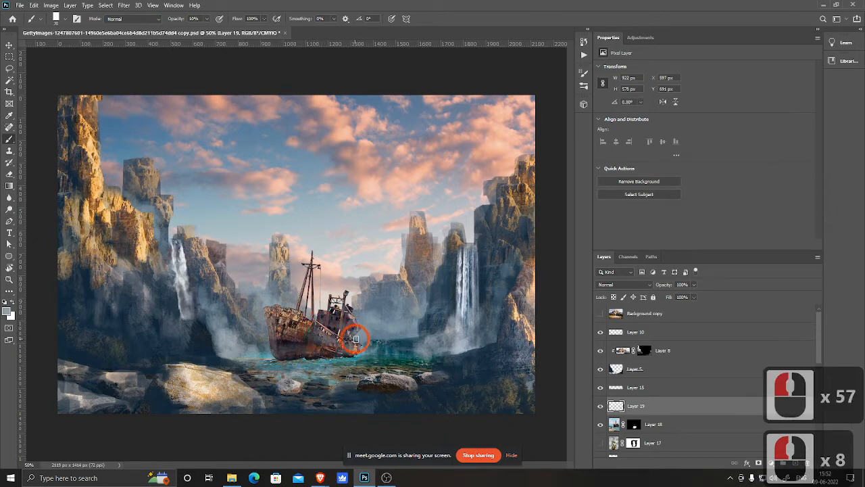
Step: Raise the brush opacity to 20% and dab more mist around the ship's waterline and stern
key(2)
click(350, 338)
click(358, 340)
click(332, 350)
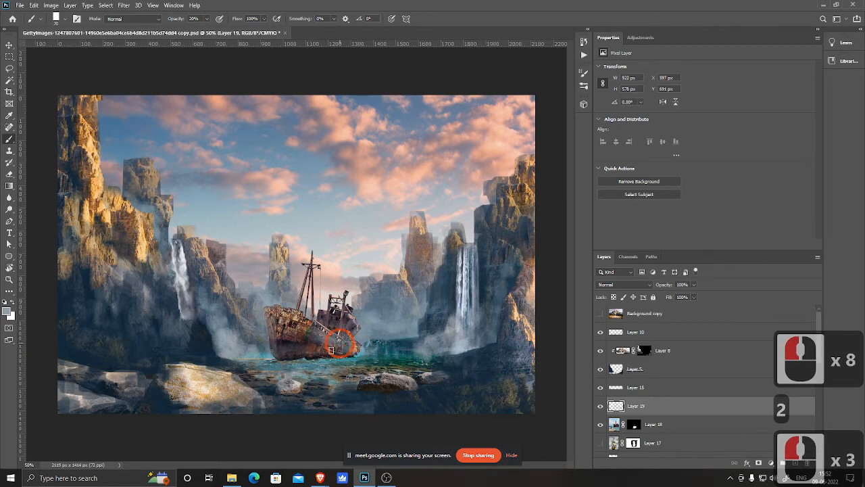
click(319, 347)
click(308, 344)
click(314, 342)
click(347, 353)
click(364, 353)
click(331, 356)
click(307, 352)
click(288, 349)
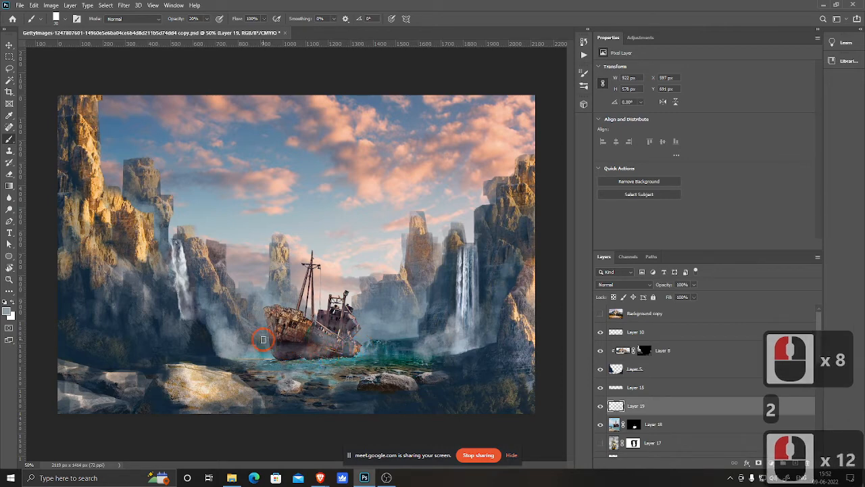
Step: Add soft mist along the ship's bow and the water in front of the hull
click(261, 311)
click(259, 315)
click(260, 325)
click(272, 359)
click(285, 352)
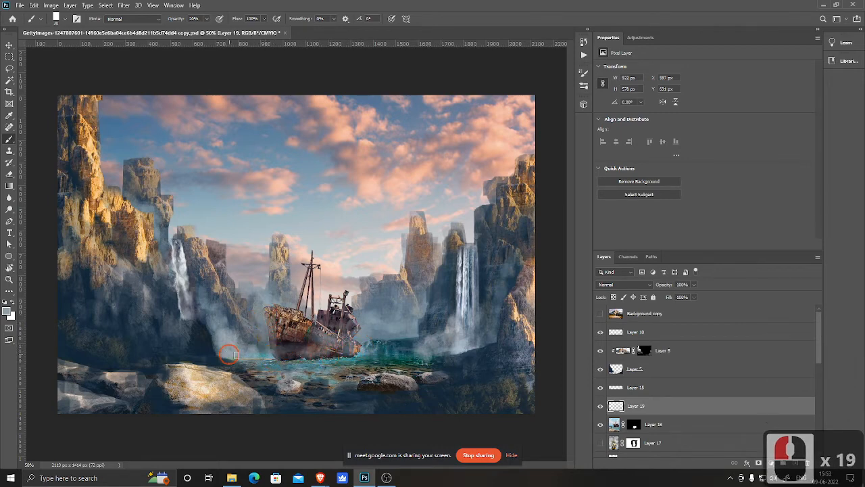
click(230, 352)
click(287, 352)
click(305, 359)
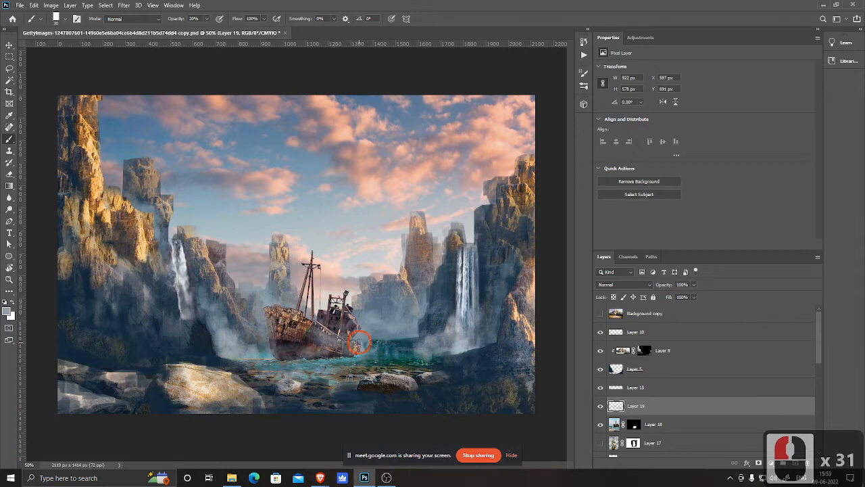
Step: Paint mist over the ship's deck and mast and into the cliffs behind it
click(336, 308)
click(321, 310)
click(308, 310)
click(323, 323)
click(322, 318)
click(318, 312)
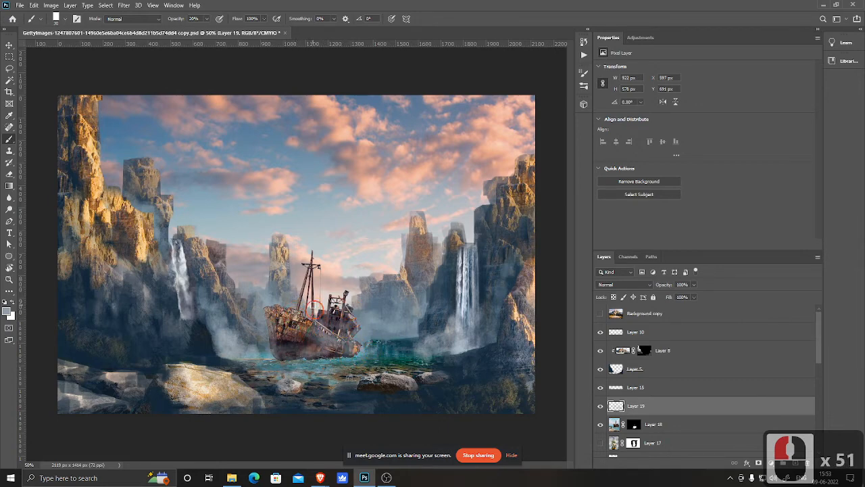
click(314, 290)
click(320, 263)
click(307, 263)
click(304, 270)
click(296, 297)
click(250, 267)
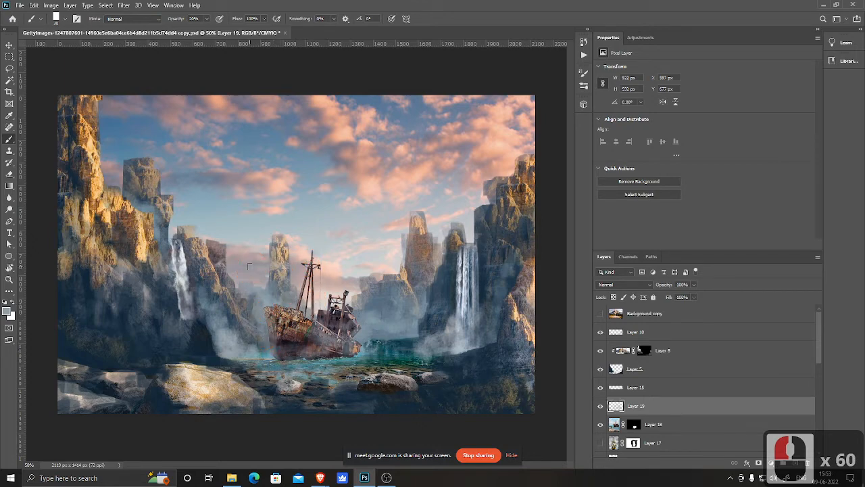
Step: Check the composition at a smaller zoom and scroll down the layer stack, toggling a lower layer's visibility to compare
key(ctrl+minus)
key(ctrl+plus)
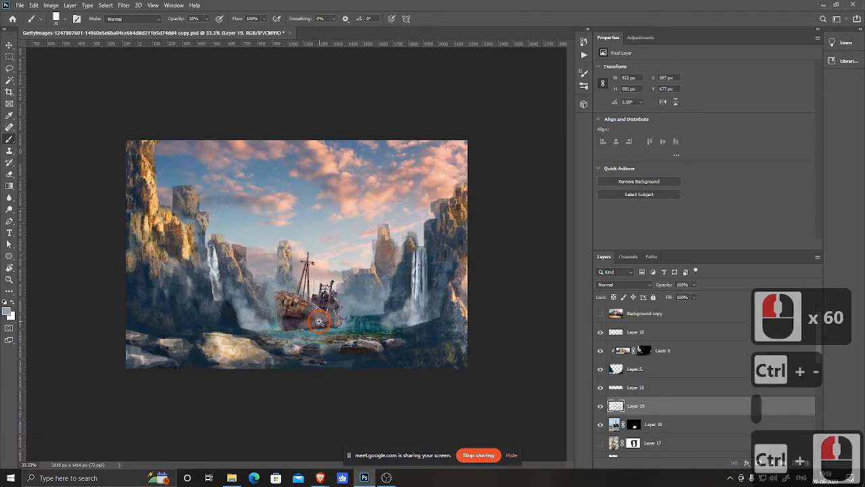
drag(322, 368, 402, 369)
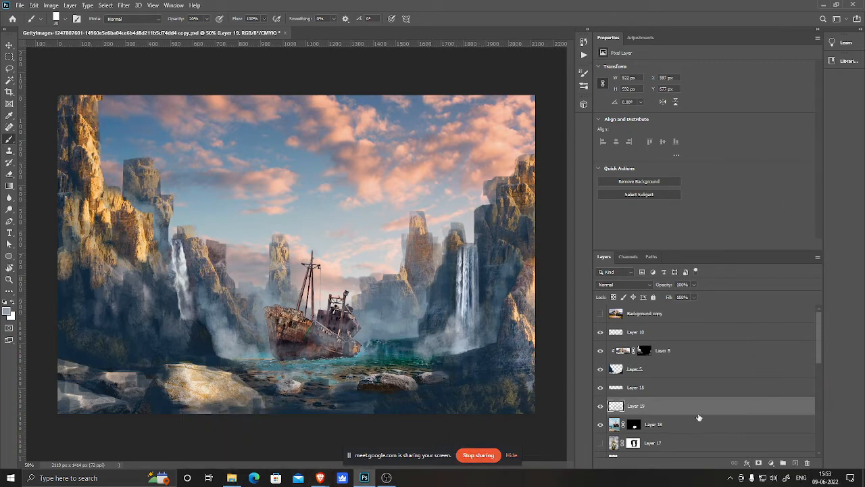
scroll(683, 418, down, 4)
scroll(701, 422, down, 10)
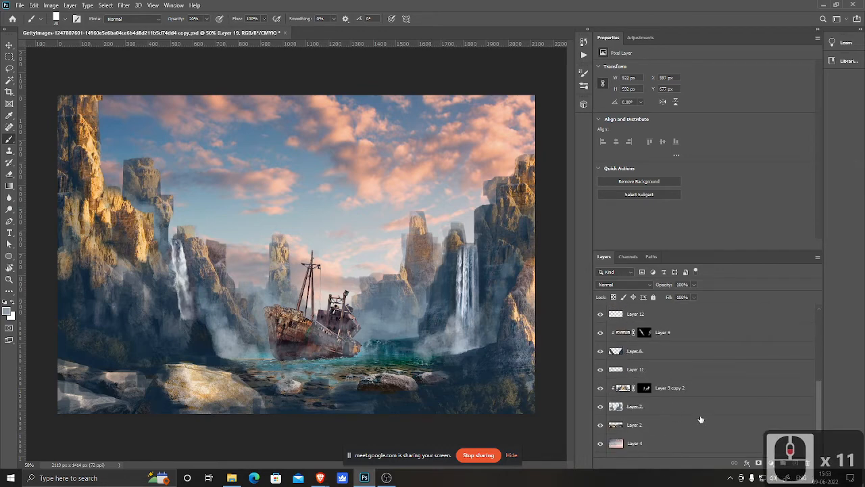
click(599, 393)
click(600, 392)
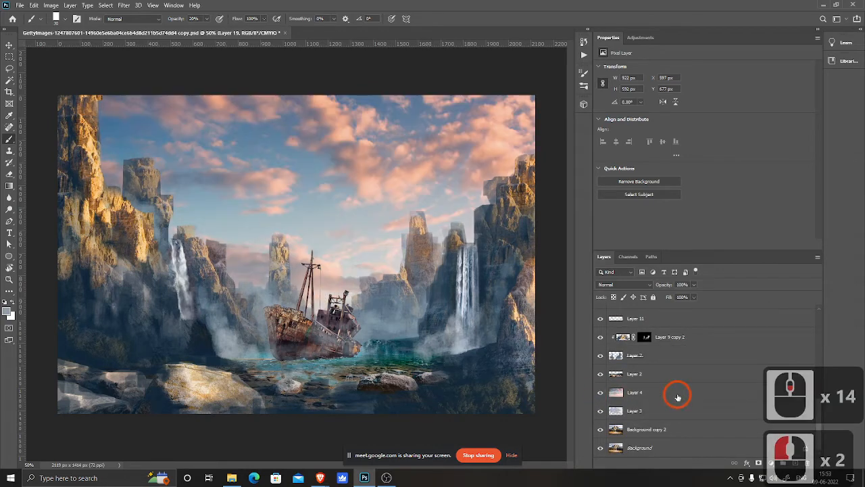
Step: Select the sky photo layer Layer 4 and apply Levels, raising the black input to 57 and adjusting the white point
click(680, 396)
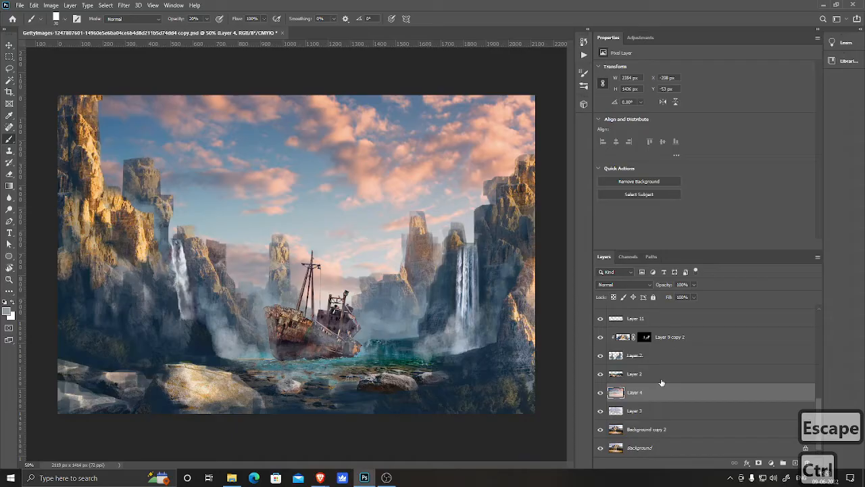
key(ctrl+l)
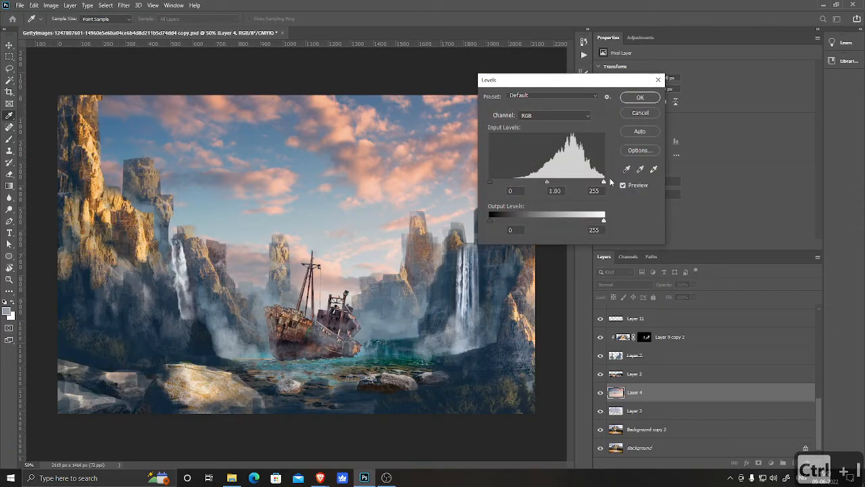
drag(604, 185, 588, 190)
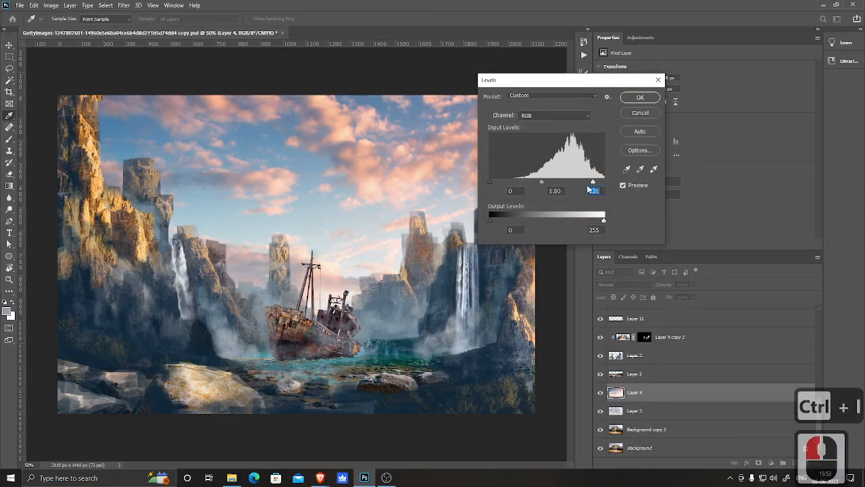
drag(493, 185, 515, 185)
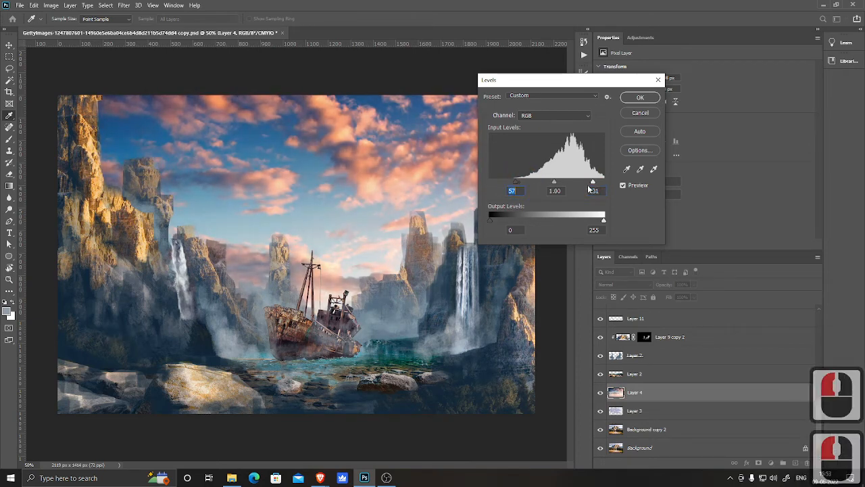
drag(595, 184, 612, 182)
click(640, 98)
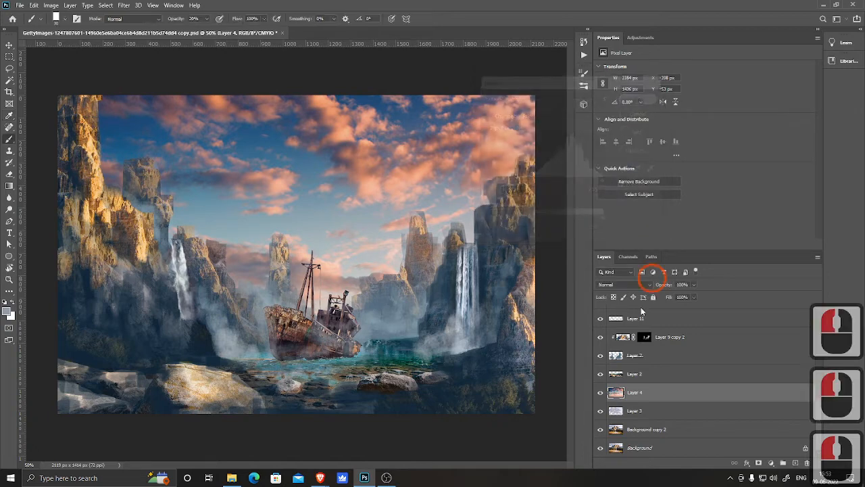
Step: Apply Hue/Saturation to the sky layer with saturation -31 and hue +21
key(b)
key(ctrl+u)
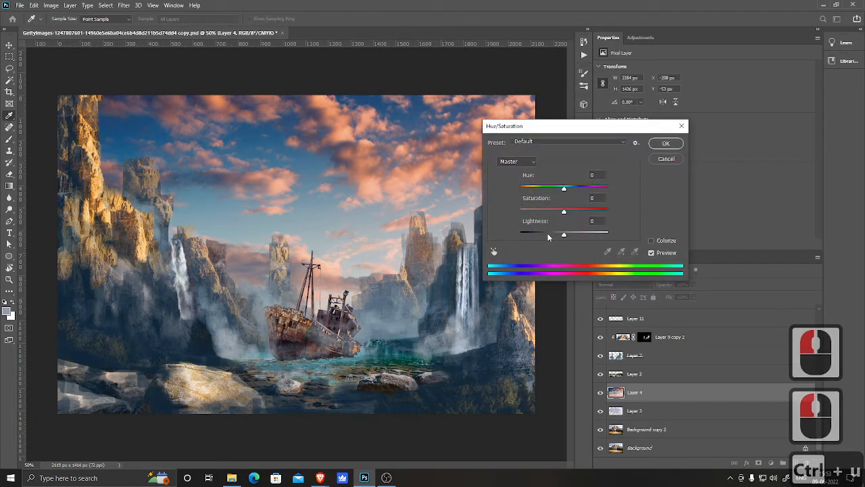
drag(564, 214, 554, 215)
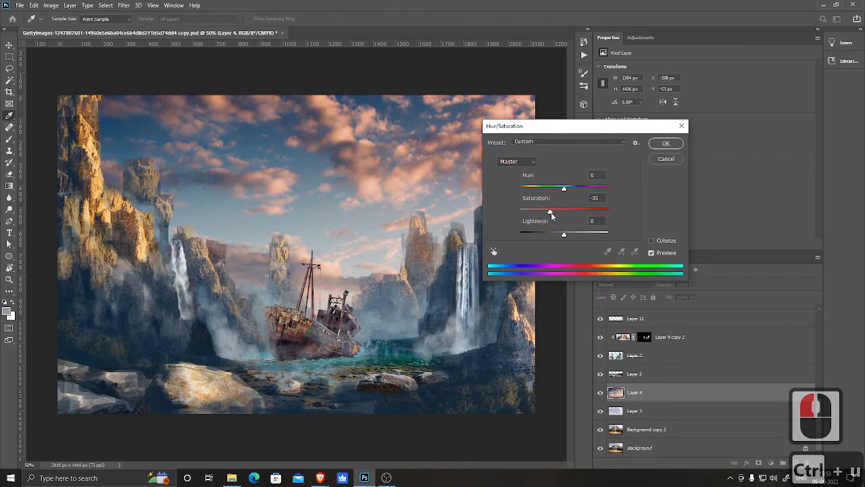
click(552, 214)
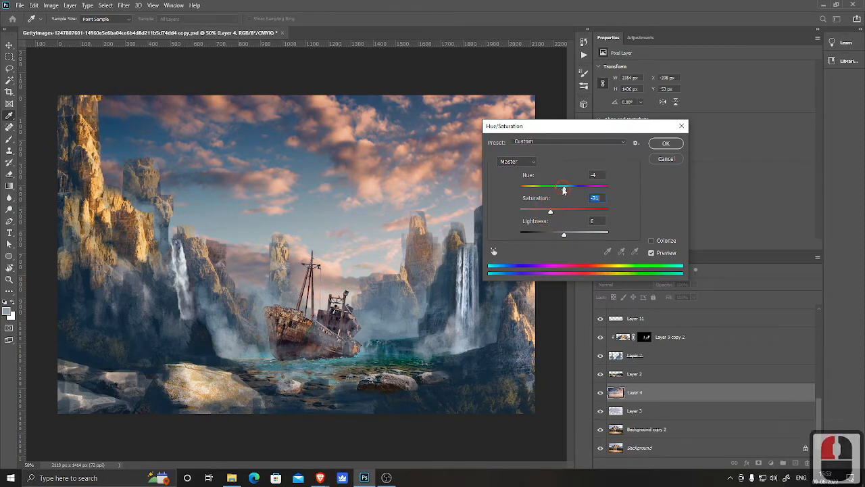
mouse_move(565, 190)
mouse_down()
mouse_move(554, 191)
mouse_move(595, 194)
mouse_move(575, 198)
mouse_up()
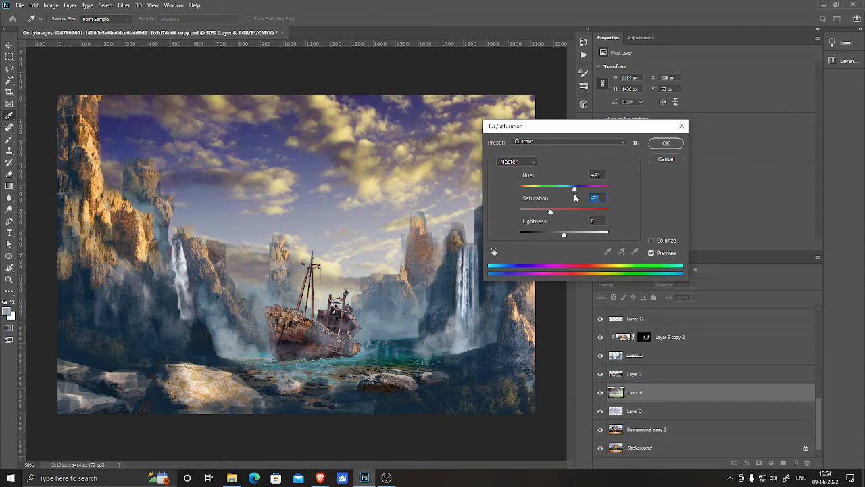
click(574, 194)
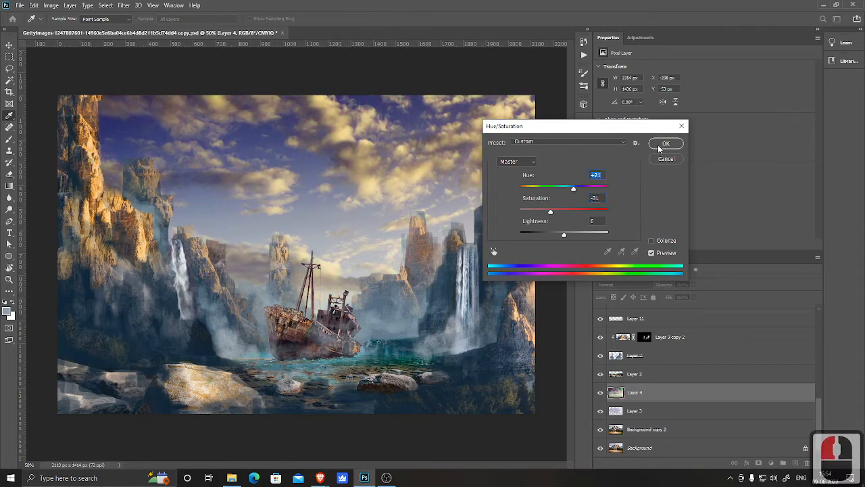
click(663, 144)
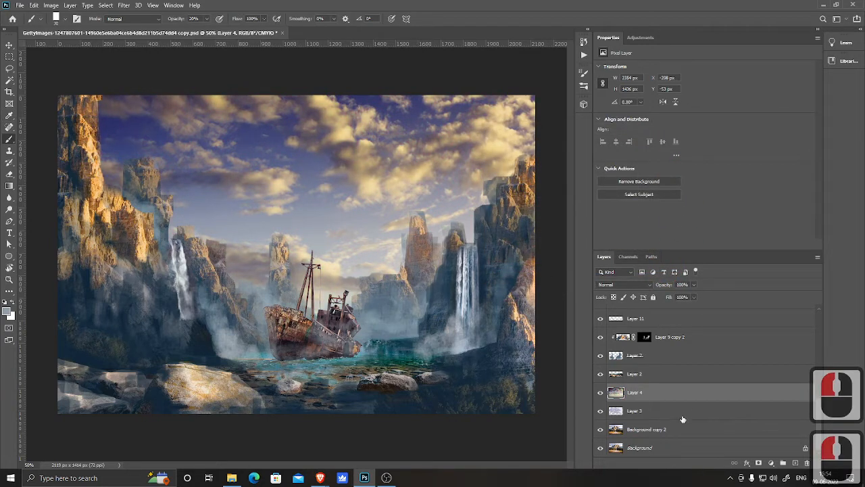
Step: Compare the adjusted sky layer on and off, then add a layer mask to it
click(599, 394)
click(600, 394)
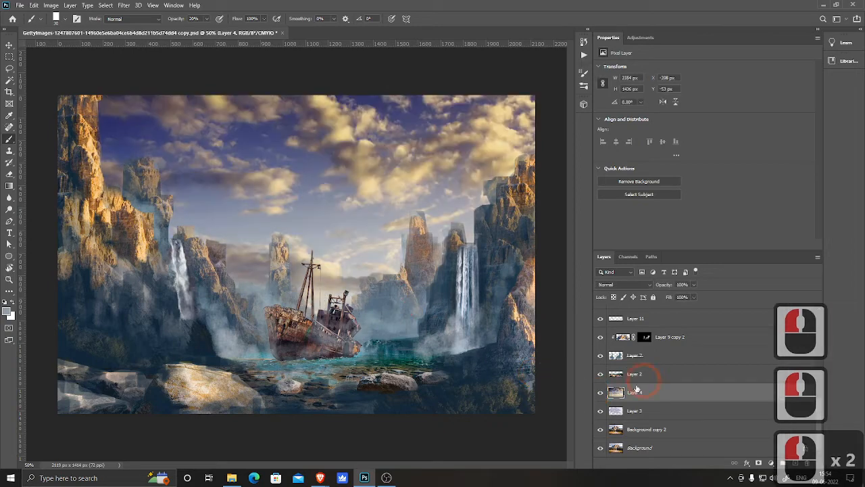
click(601, 395)
click(601, 394)
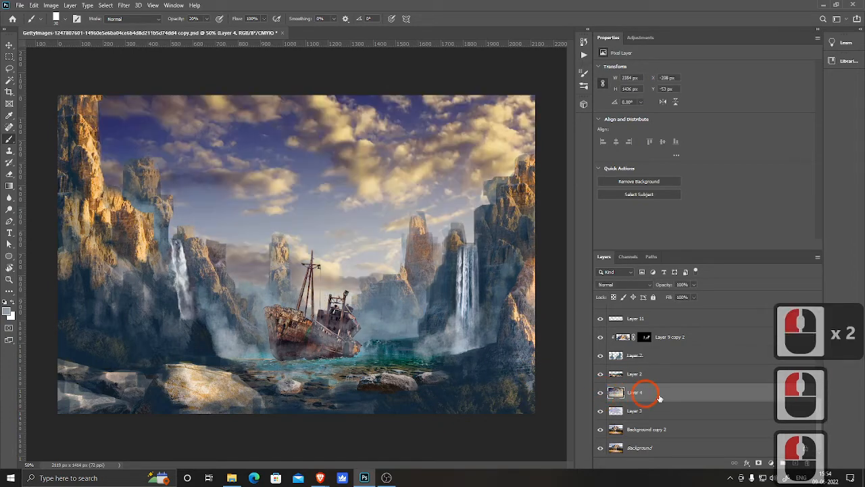
click(760, 463)
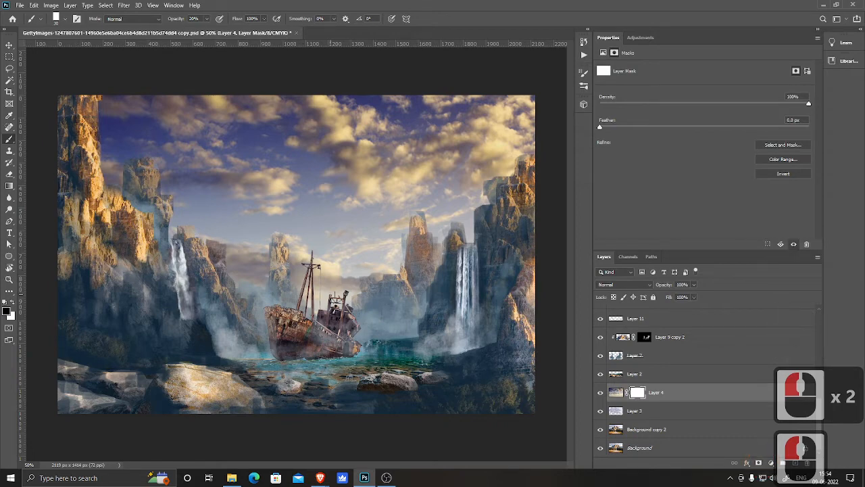
Step: Enlarge the brush and paint black on the sky mask at 30% opacity around the mast and left cliffs
key(bracketright)
key(bracketright)
key(bracketright)
key(bracketright)
key(bracketright)
key(bracketright)
key(bracketright)
key(bracketright)
key(bracketright)
key(bracketright)
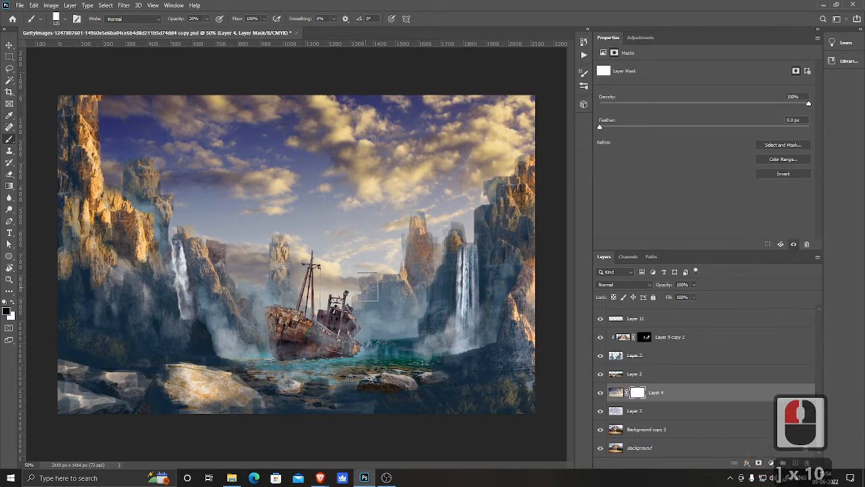
mouse_move(363, 291)
mouse_down()
mouse_move(337, 302)
mouse_move(317, 291)
mouse_up()
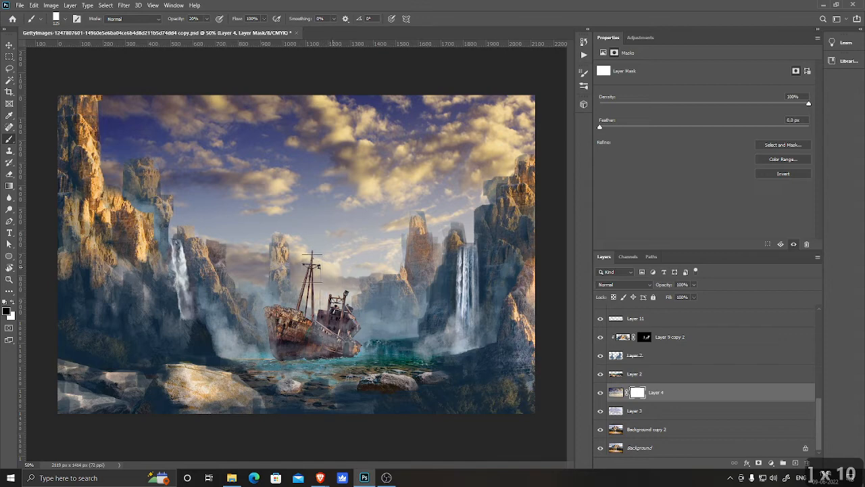
drag(346, 264, 352, 263)
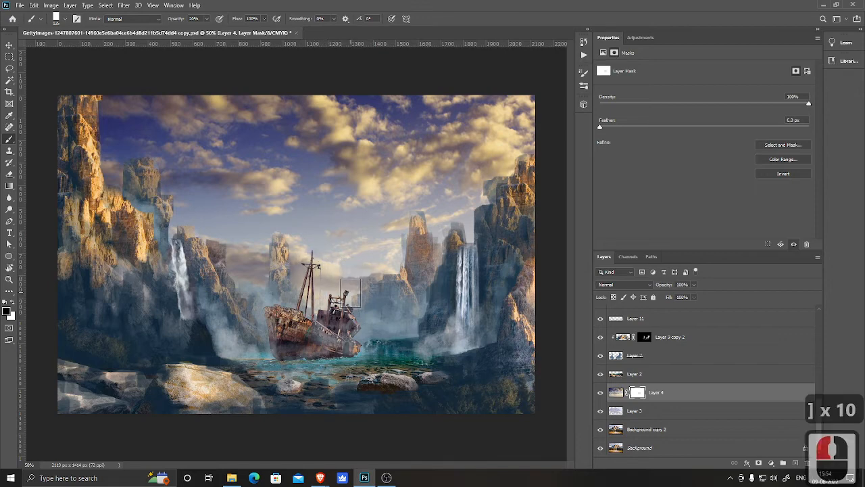
click(350, 298)
mouse_move(343, 298)
mouse_down()
mouse_move(346, 292)
mouse_move(332, 303)
mouse_move(348, 280)
mouse_move(287, 257)
mouse_move(341, 275)
mouse_up()
key(3)
drag(392, 266, 392, 255)
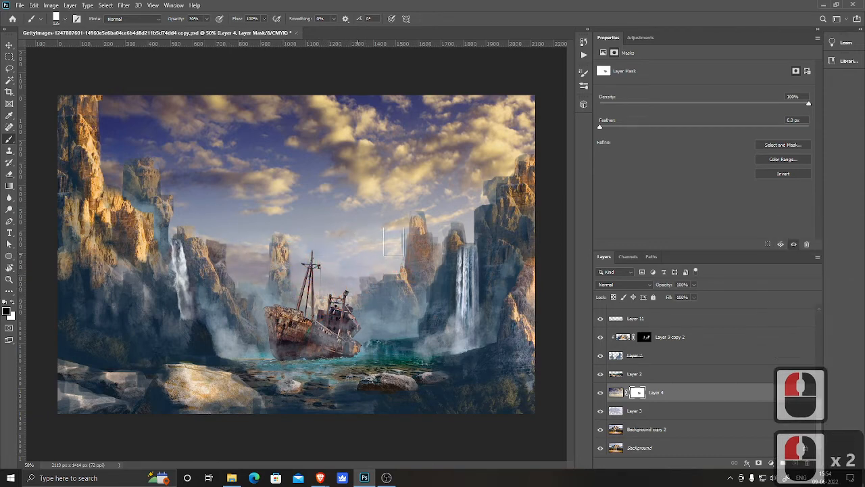
mouse_move(330, 231)
mouse_down()
mouse_move(378, 208)
mouse_move(441, 228)
mouse_move(431, 240)
mouse_move(257, 246)
mouse_move(220, 240)
mouse_move(174, 217)
mouse_move(165, 203)
mouse_move(166, 222)
mouse_up()
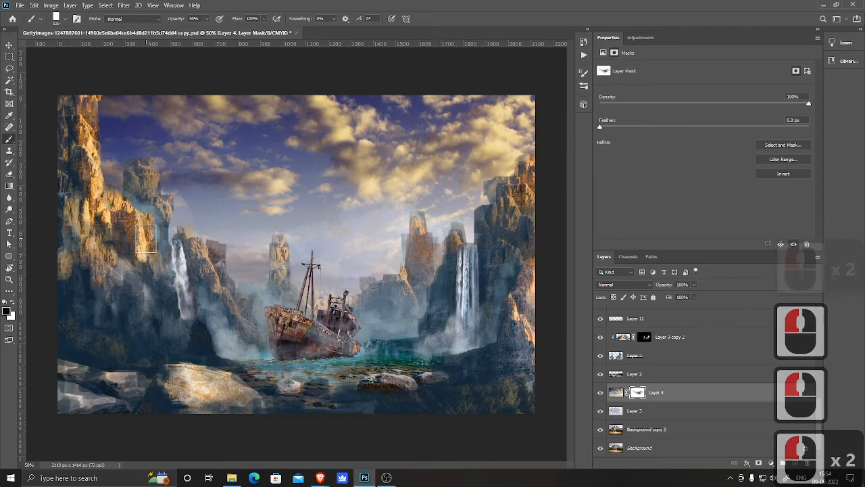
mouse_move(134, 192)
mouse_down()
mouse_move(149, 215)
mouse_move(131, 211)
mouse_move(133, 228)
mouse_up()
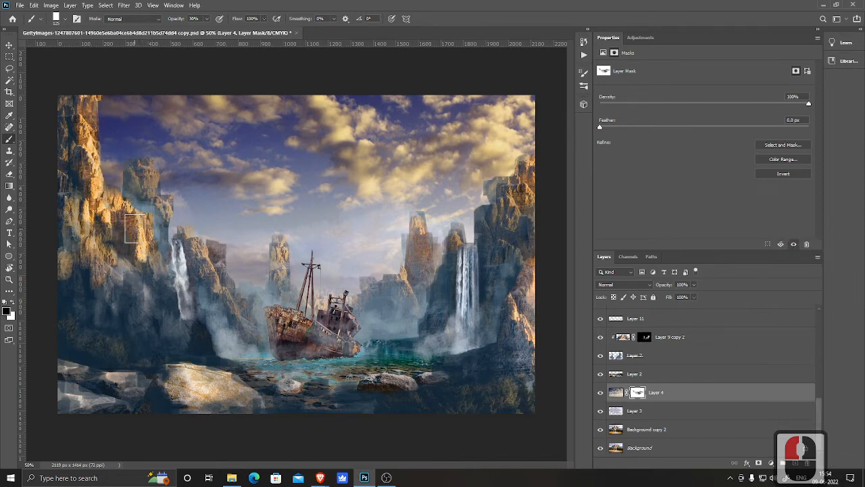
Step: Dab the mask near the left cliff tops, then undo both dabs
click(179, 187)
click(184, 203)
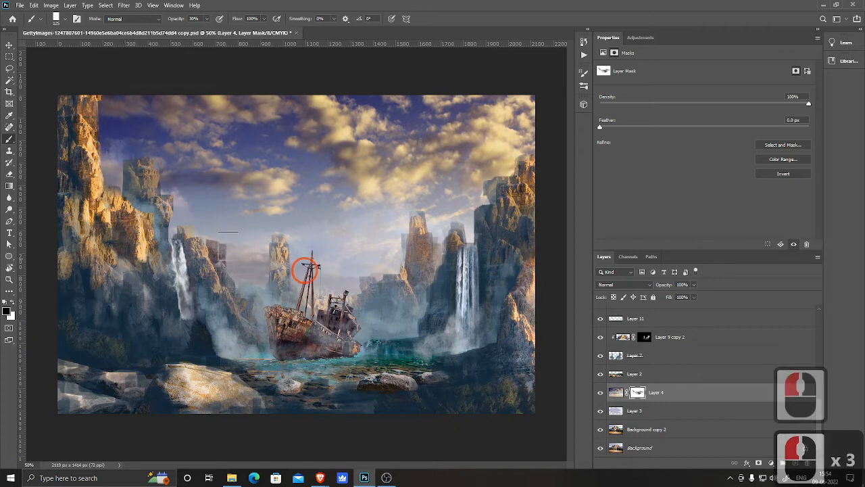
key(ctrl+z)
key(ctrl+z)
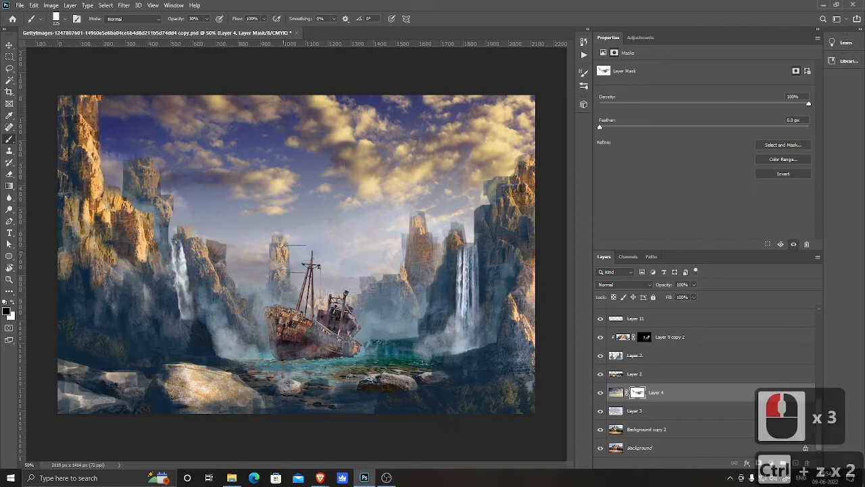
Step: Paint on the sky mask around the ship, mast and right-hand cliffs to tone down the adjusted sky there
click(287, 292)
click(329, 300)
click(345, 268)
click(359, 273)
click(338, 287)
click(357, 273)
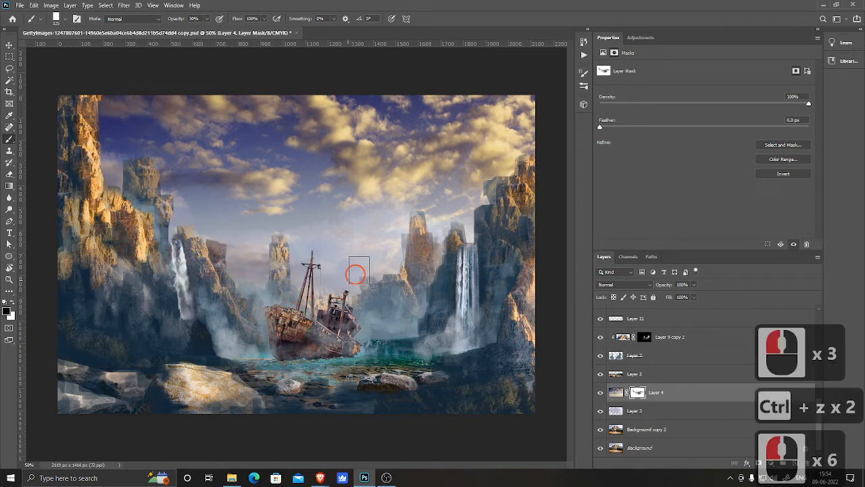
click(361, 271)
click(371, 271)
click(377, 272)
click(394, 266)
click(394, 246)
click(394, 266)
click(411, 273)
click(395, 250)
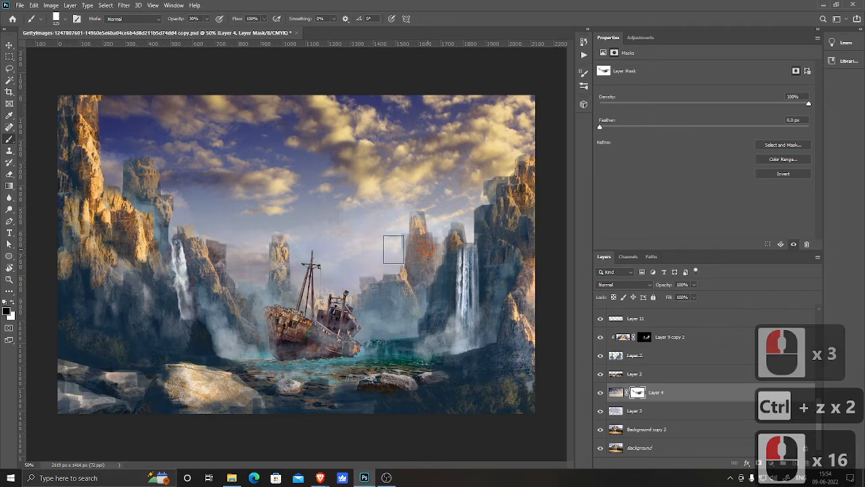
click(374, 250)
click(347, 258)
click(342, 264)
click(328, 273)
click(301, 331)
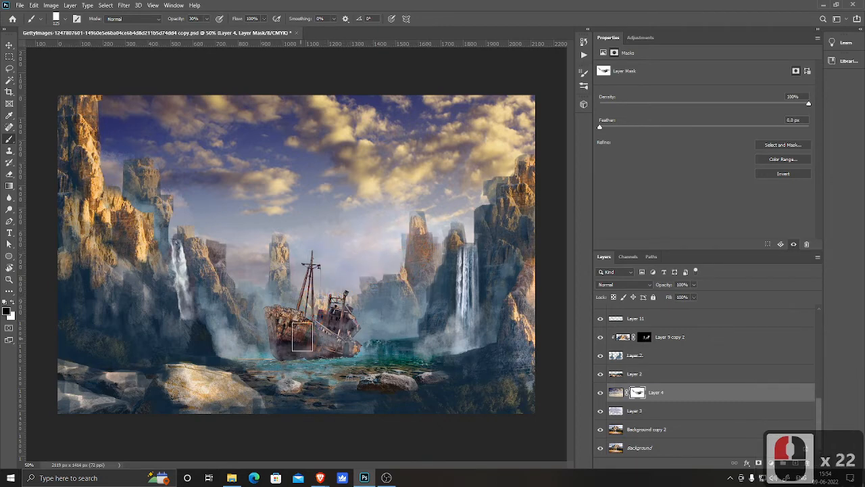
Step: Toggle the adjusted sky layer and Layer 3 off and on to compare their effect
click(601, 393)
click(601, 392)
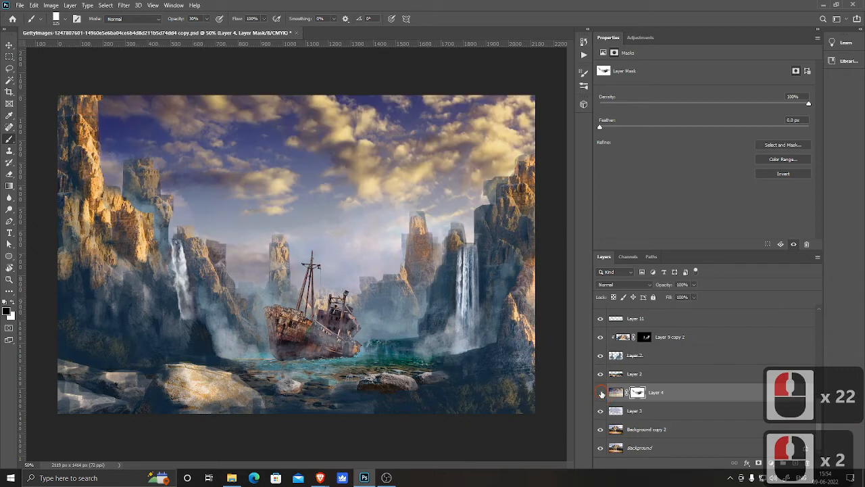
click(601, 393)
click(601, 393)
click(600, 411)
click(600, 411)
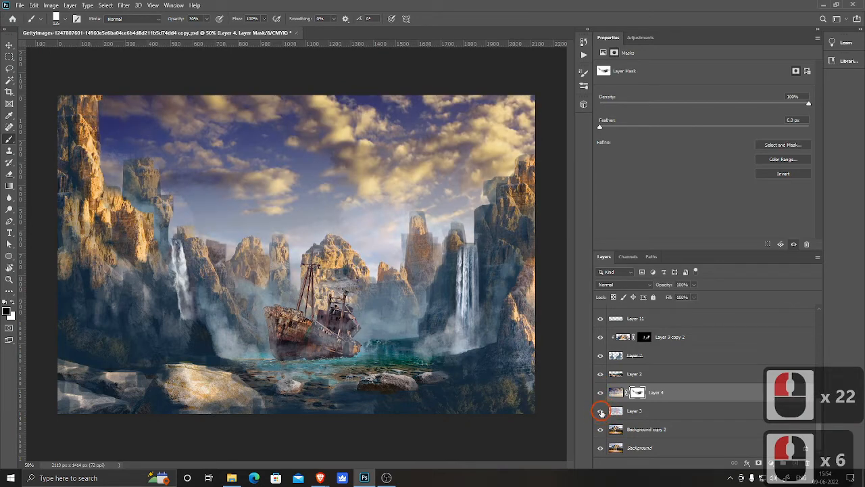
Step: Hide the Background copy 2 and Background layers
click(601, 430)
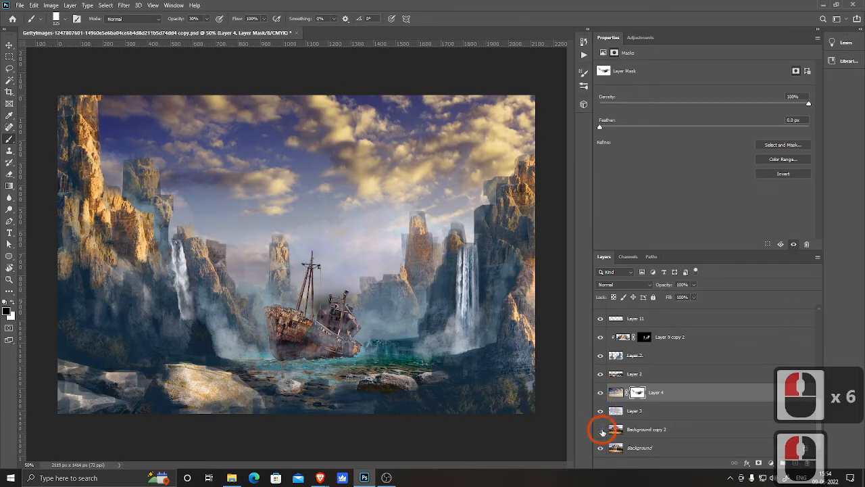
click(601, 430)
click(601, 430)
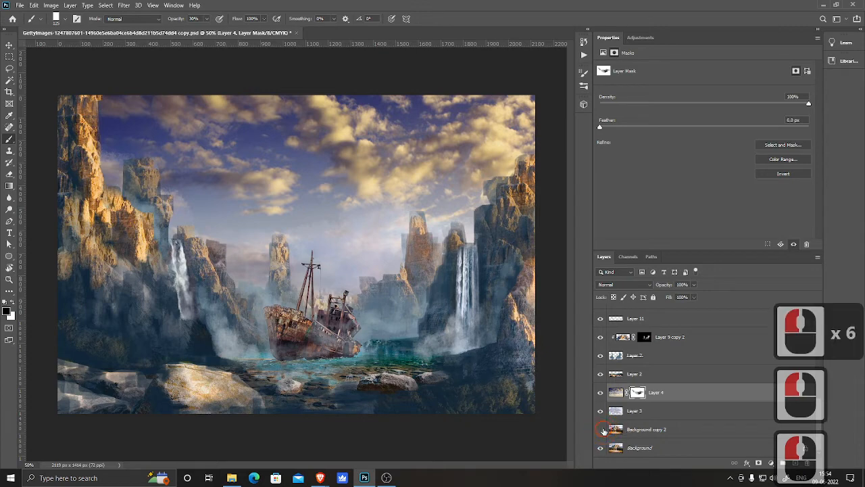
click(601, 430)
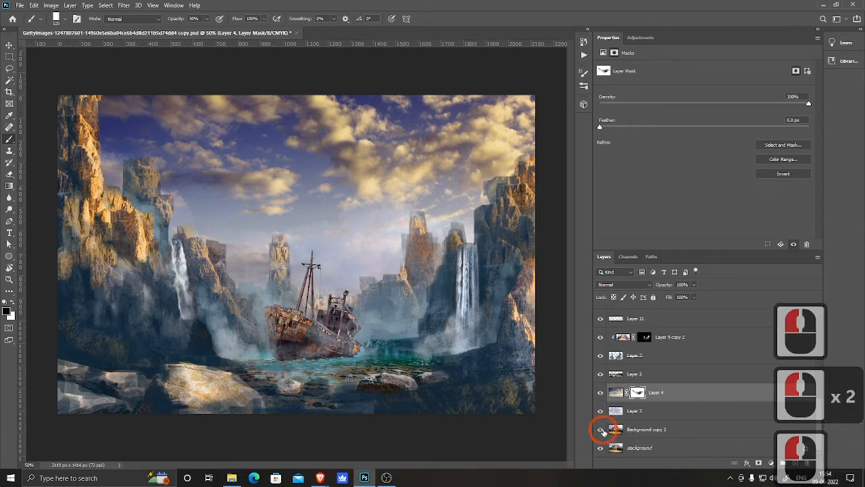
click(601, 429)
click(598, 448)
click(598, 448)
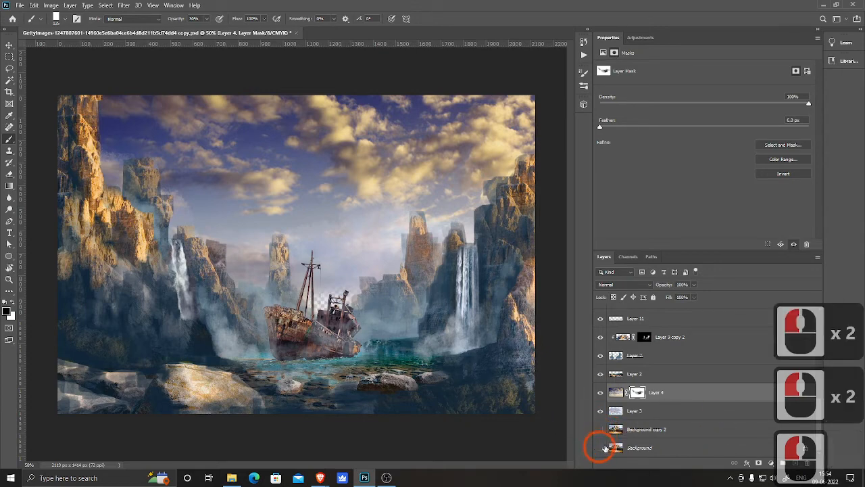
Step: Add a new empty layer above Layer 3 and switch to the Brush tool
click(646, 412)
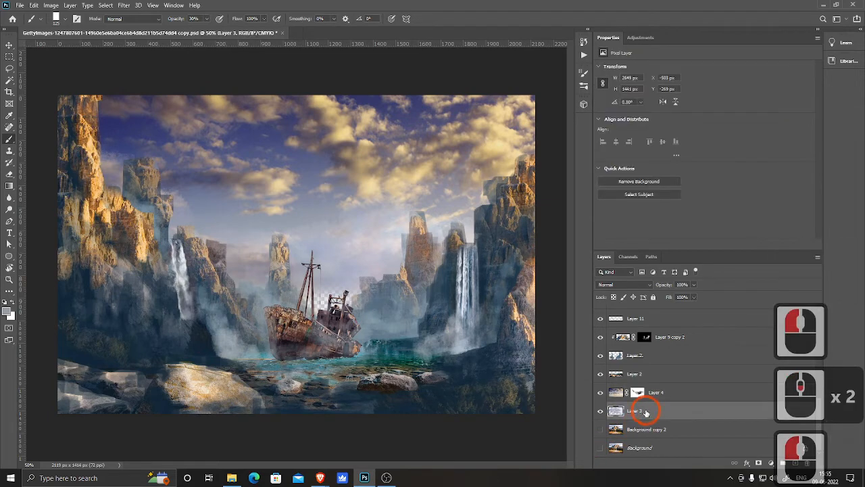
click(796, 464)
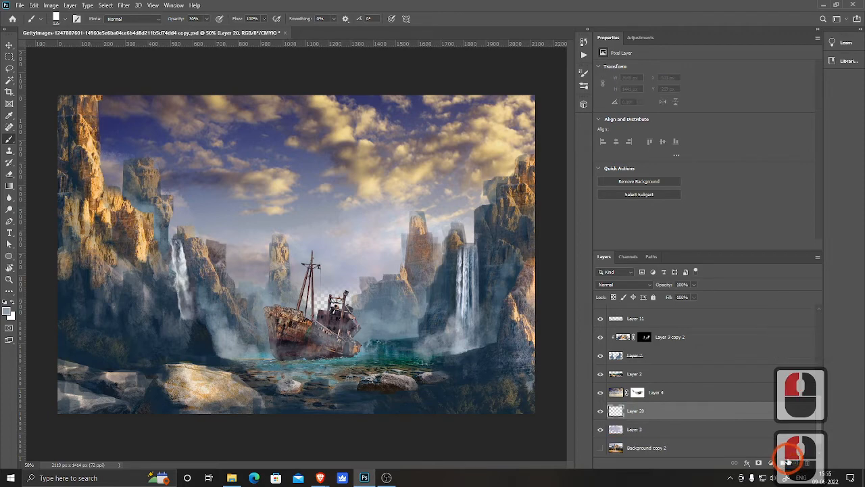
key(b)
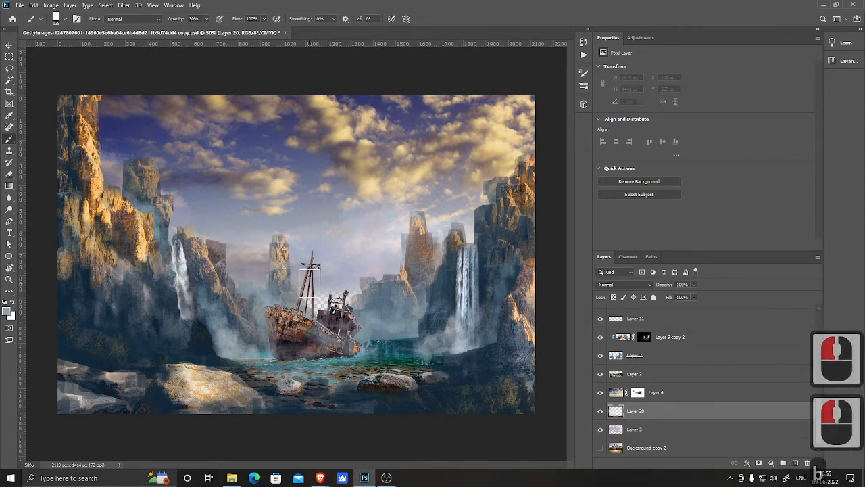
Step: Set brush opacity to 100%, sample the pale sky colour and paint haze behind the ship's mast
mouse_move(310, 283)
mouse_down()
mouse_move(325, 307)
mouse_move(349, 291)
mouse_move(327, 314)
mouse_up()
alt+click(349, 288)
mouse_move(332, 310)
mouse_down()
mouse_move(340, 309)
mouse_move(325, 310)
mouse_move(347, 334)
mouse_up()
key(0)
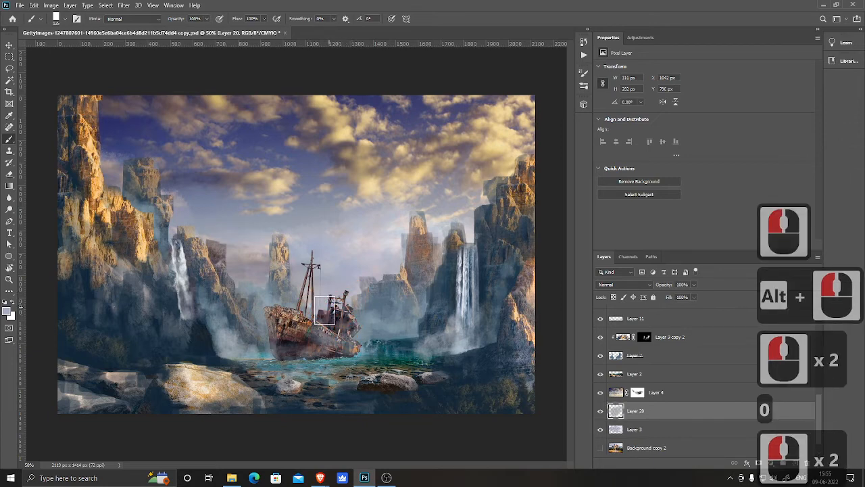
click(326, 311)
alt+click(183, 251)
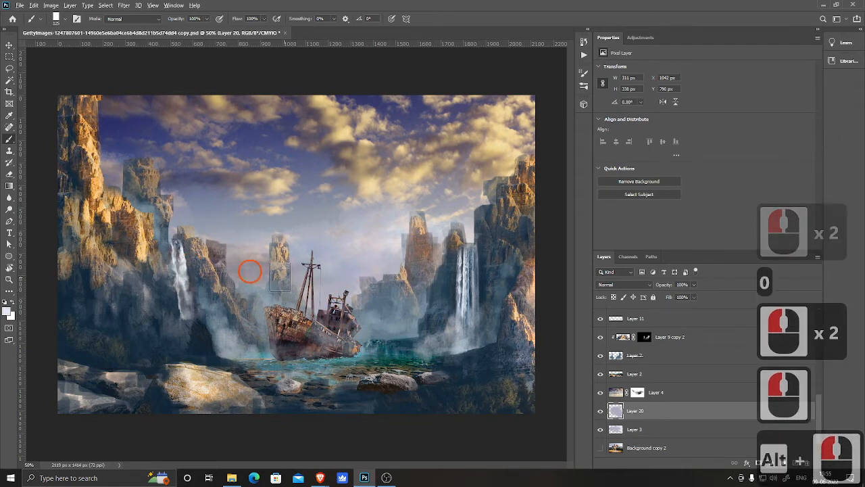
click(329, 312)
click(331, 313)
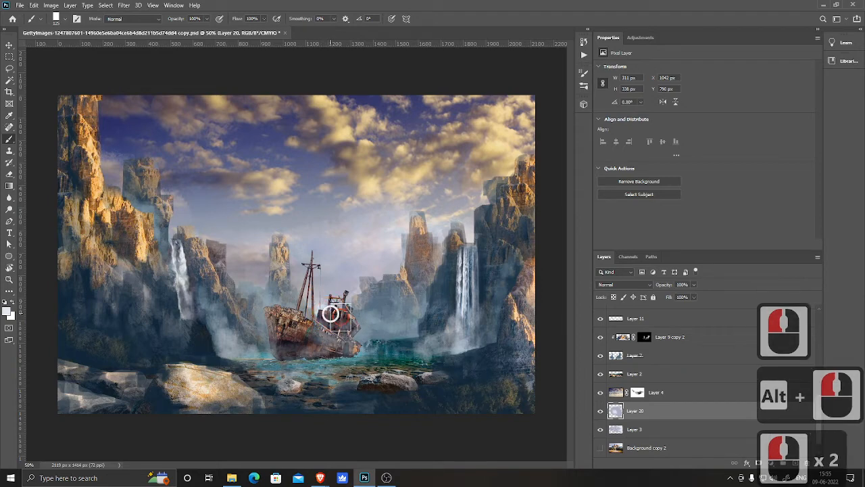
click(324, 305)
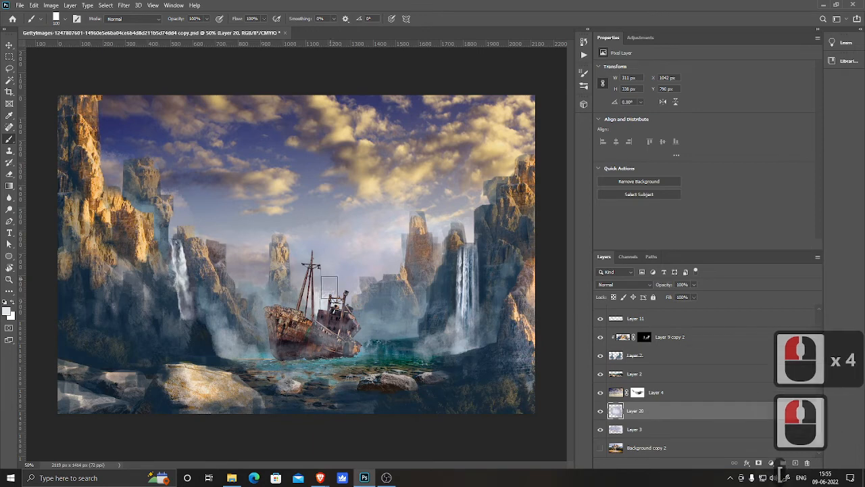
Step: Shrink the brush and paint pale haze around the ship's stern and cabin
key(bracketleft)
key(bracketleft)
key(bracketleft)
key(bracketleft)
key(bracketleft)
key(bracketleft)
key(bracketleft)
key(bracketleft)
click(362, 323)
click(360, 335)
click(361, 336)
click(357, 332)
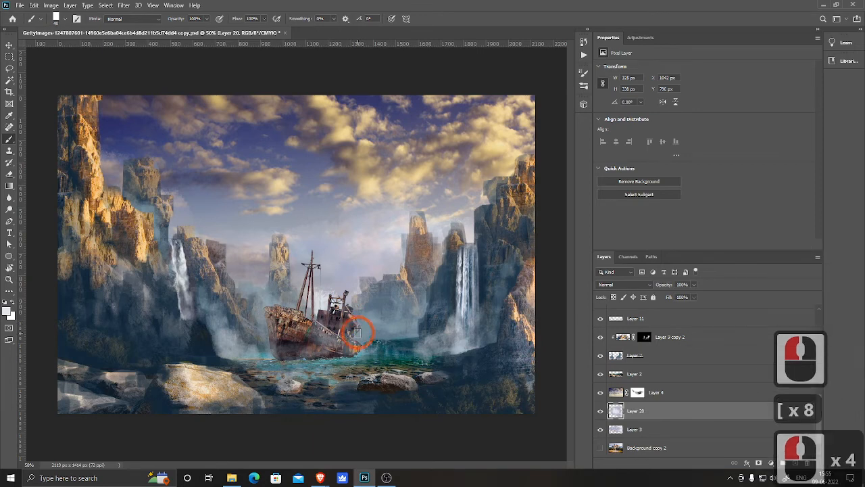
click(345, 304)
click(348, 295)
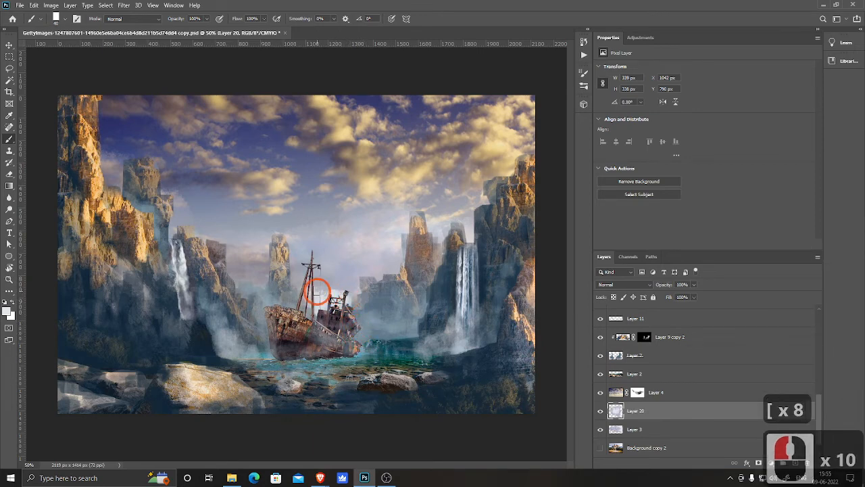
Step: Paint pale haze between the mast and the right-hand cliffs behind the ship
click(326, 281)
click(343, 291)
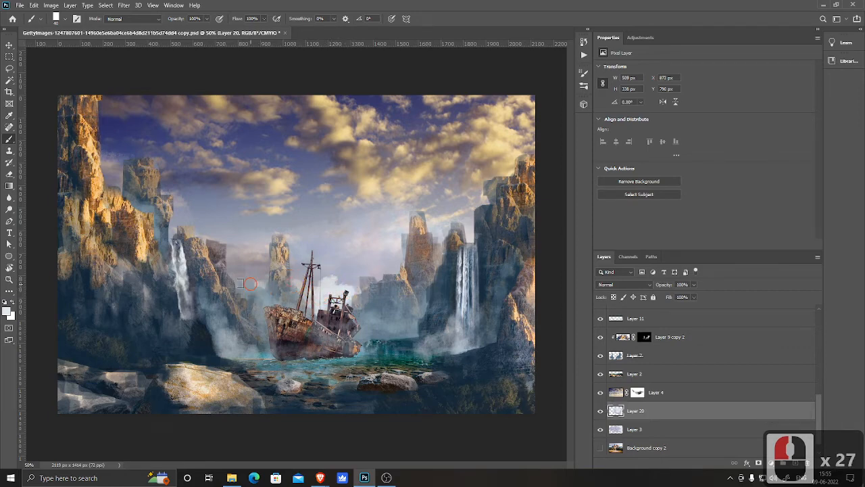
click(396, 271)
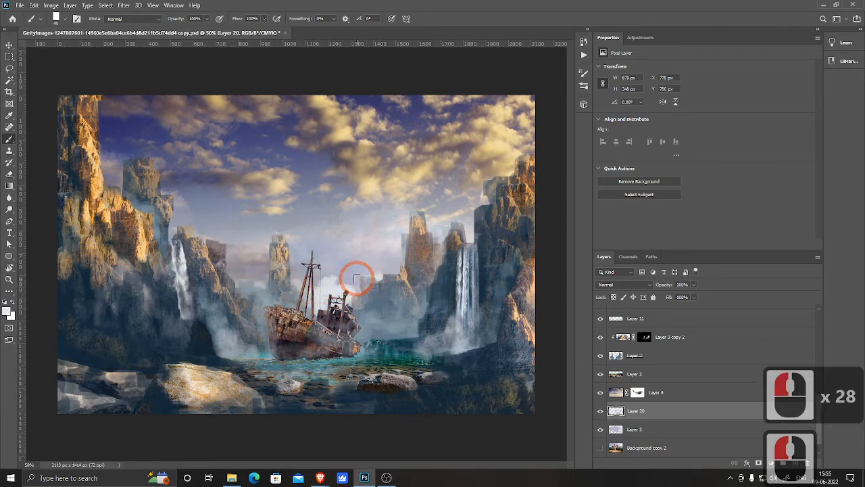
click(386, 261)
click(356, 278)
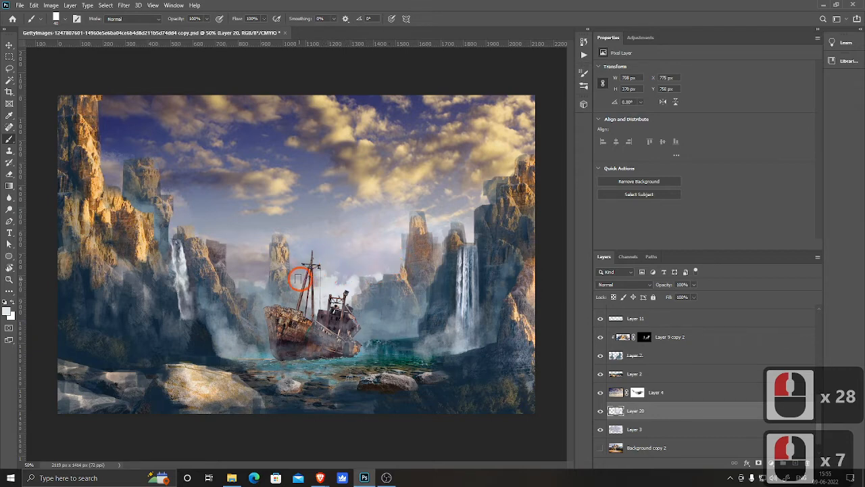
click(467, 236)
click(380, 272)
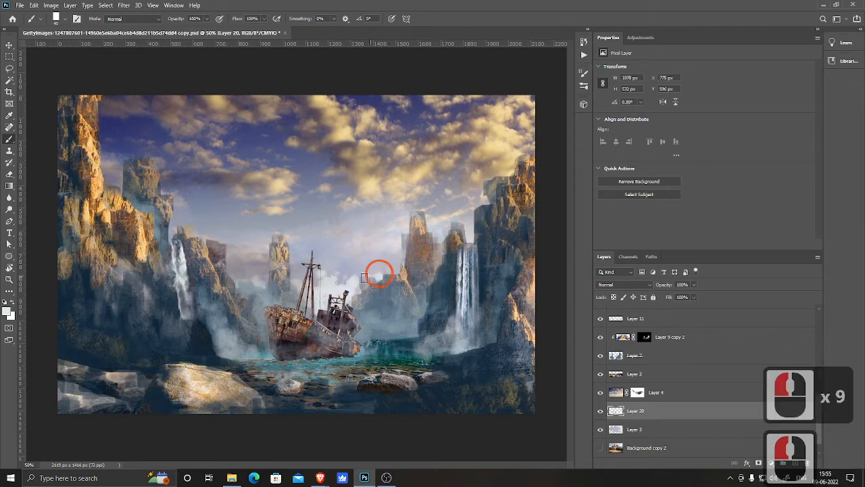
click(362, 275)
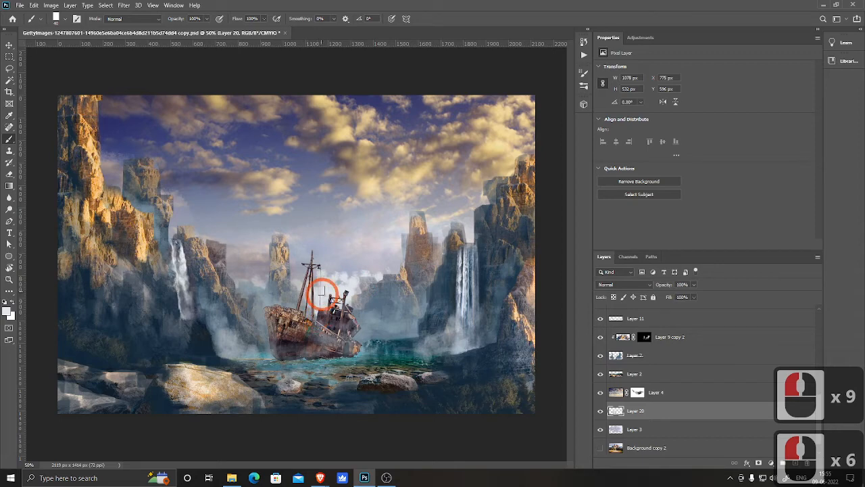
Step: Switch to a Soft Round brush and paint soft haze around the mast and stern
key(b)
right_click(356, 242)
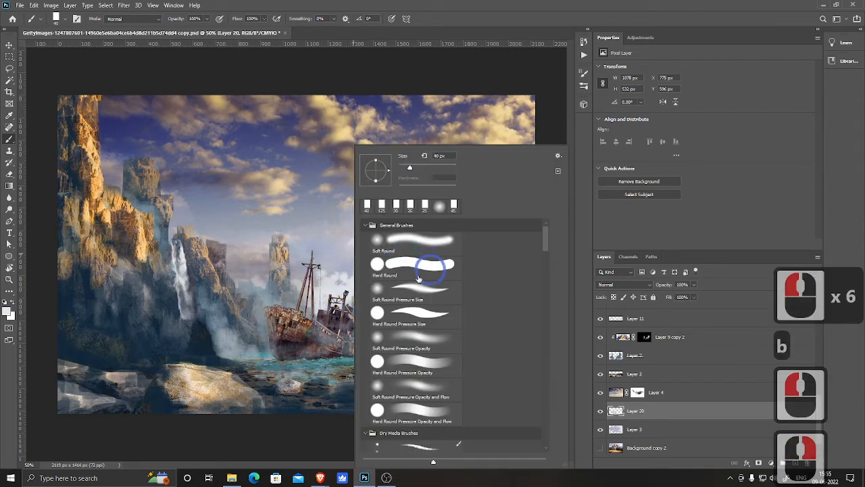
click(396, 238)
click(278, 266)
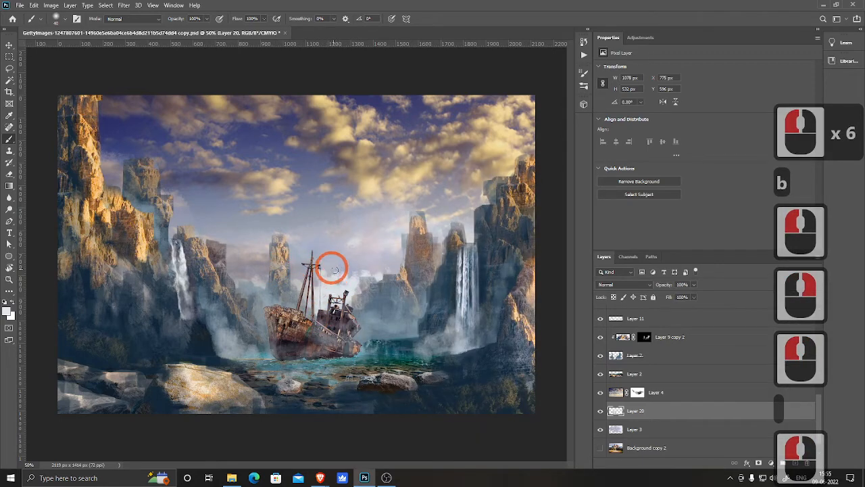
click(305, 277)
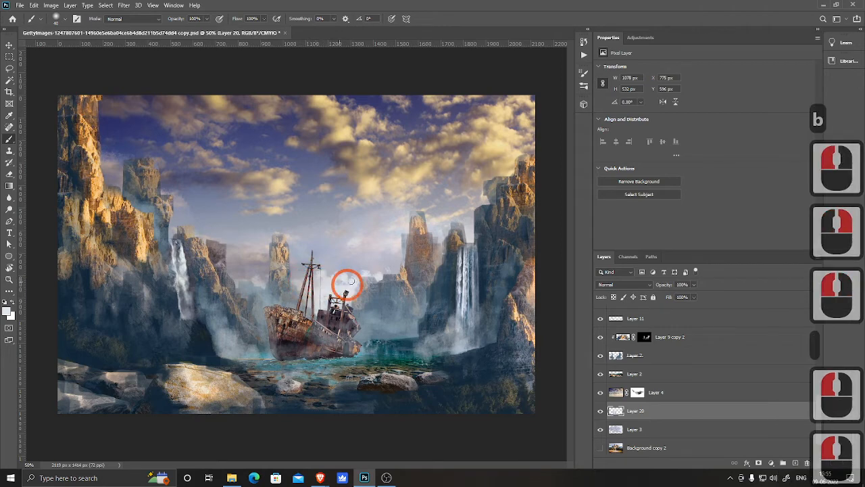
click(371, 271)
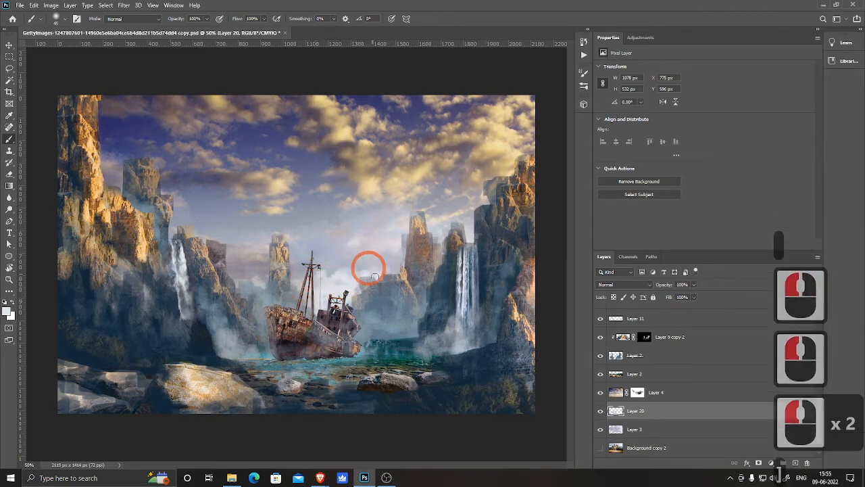
Step: Enlarge the brush and paint soft haze over the left cliffs and the upper right cliffs
key(bracketright)
key(bracketright)
key(bracketright)
key(bracketright)
key(bracketright)
key(bracketright)
key(bracketright)
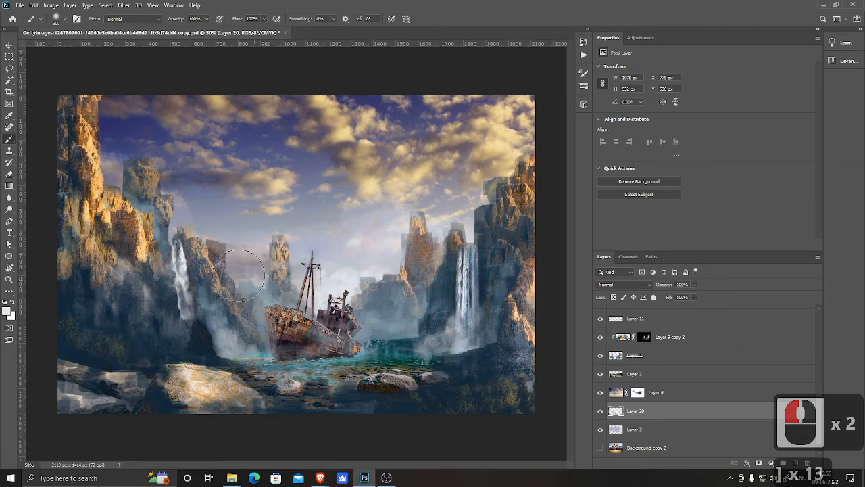
click(323, 282)
mouse_move(327, 289)
mouse_down()
mouse_move(311, 309)
mouse_move(316, 301)
mouse_move(240, 275)
mouse_up()
click(325, 293)
click(344, 278)
click(468, 204)
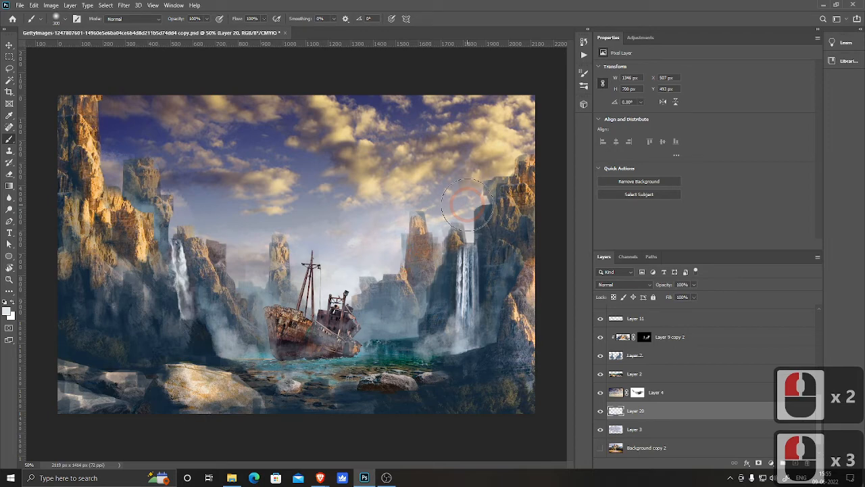
Step: Add a new empty layer above Layer 10 near the top of the layer stack
key(ctrl+minus)
key(ctrl+minus)
key(ctrl+minus)
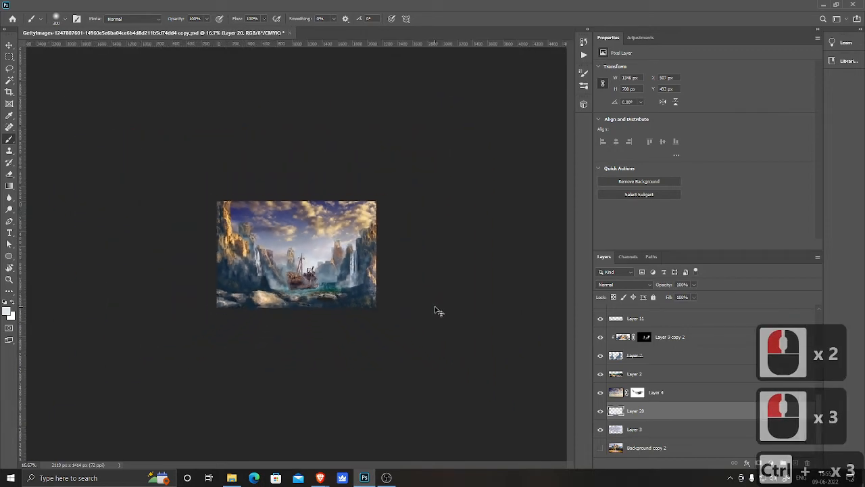
key(ctrl+equal)
key(ctrl+equal)
key(ctrl+equal)
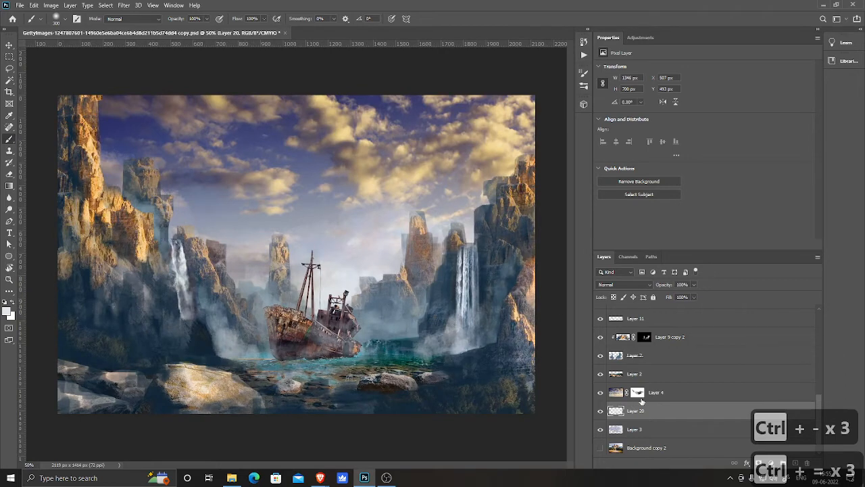
scroll(649, 402, up, 15)
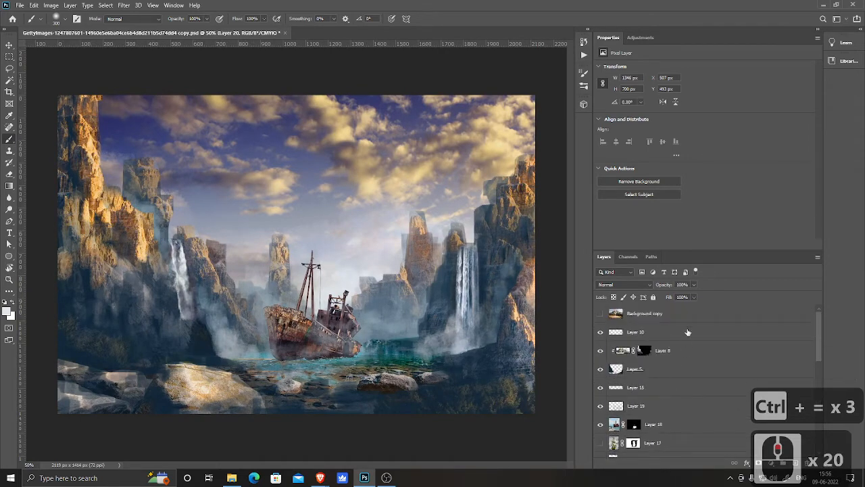
click(689, 332)
click(797, 464)
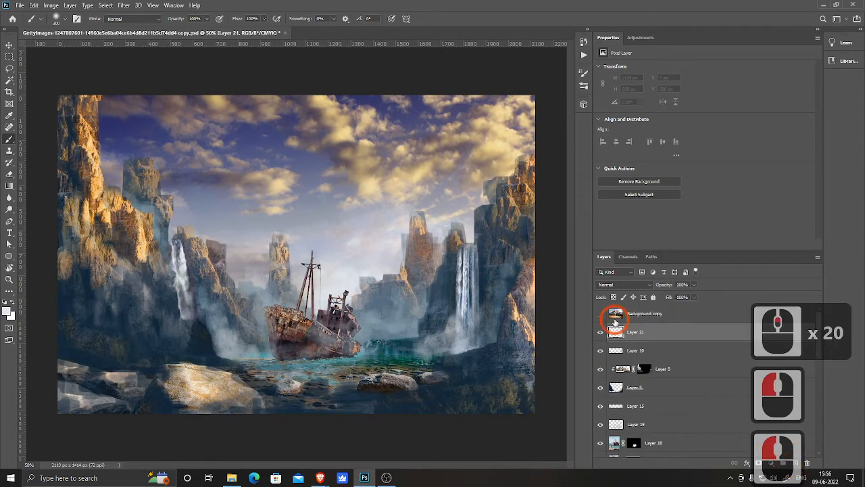
Step: Sample a dark blue-grey from the foreground rocks as the foreground colour, 1c2937
alt+click(199, 349)
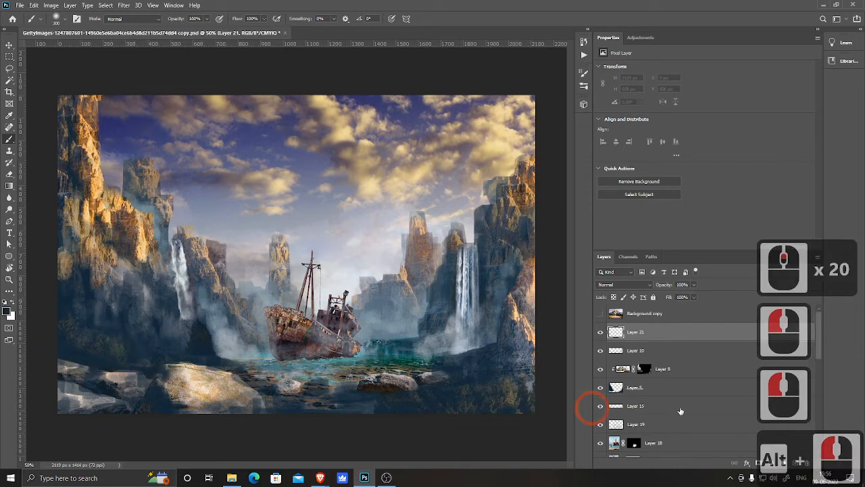
click(7, 310)
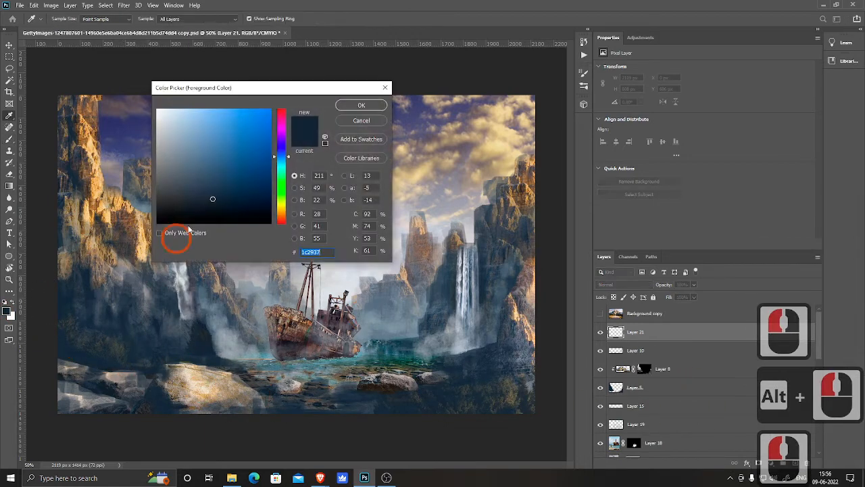
click(361, 106)
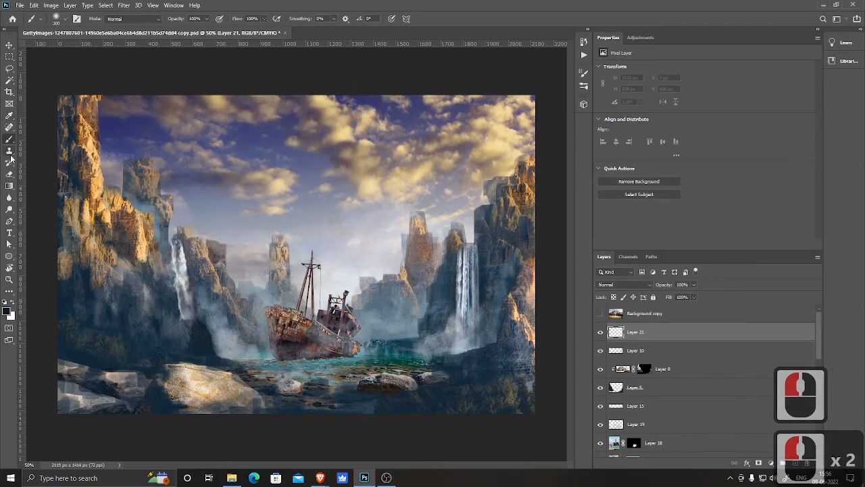
Step: Toggle the sky layer Layer 4 off and on and select it
scroll(685, 418, down, 18)
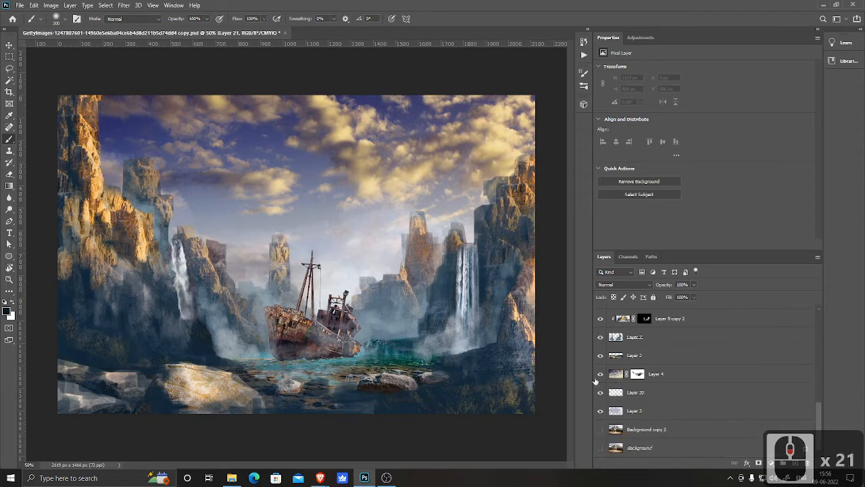
click(600, 374)
click(600, 374)
click(615, 374)
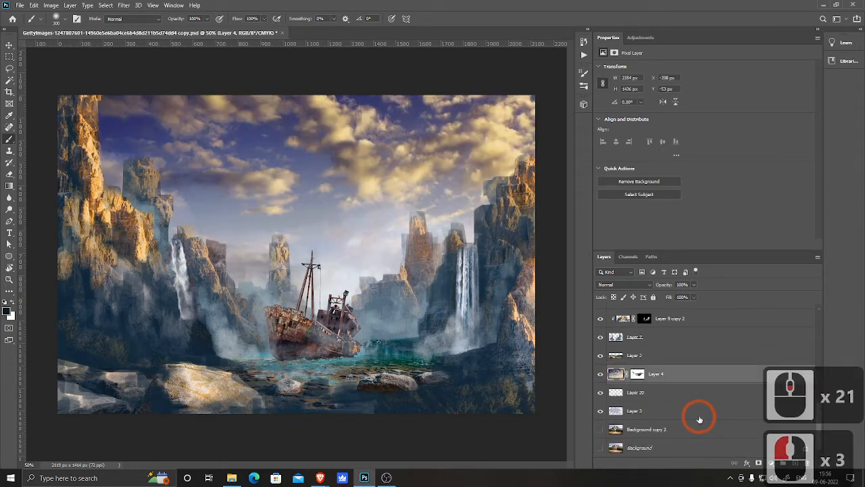
Step: Reduce the sky layer's saturation to -38 with Hue/Saturation
key(ctrl+u)
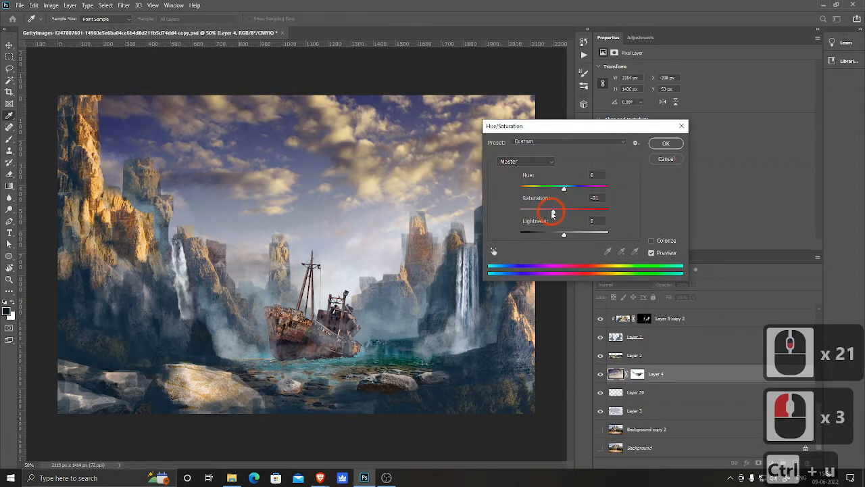
drag(553, 213, 548, 213)
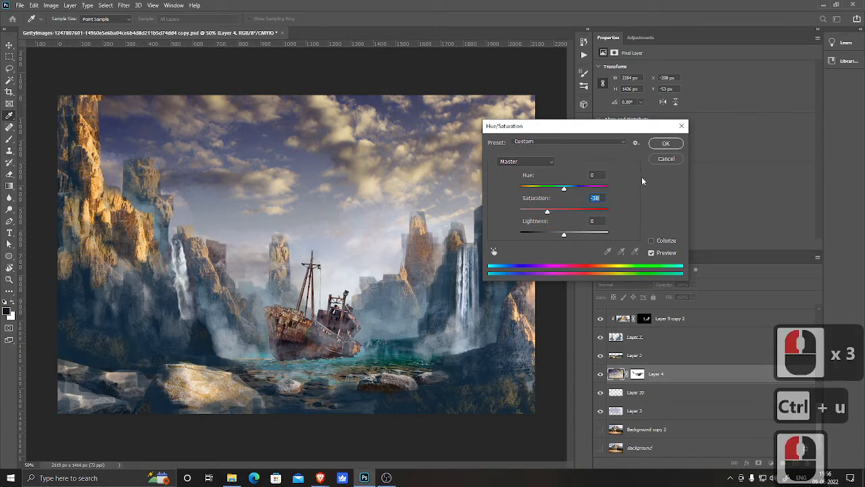
click(666, 144)
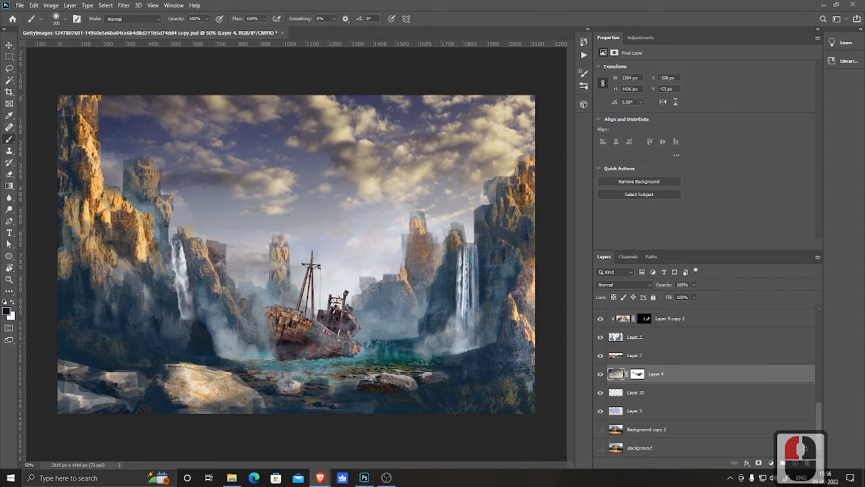
Step: Undo the stray brush stroke along with the sky's saturation change
click(321, 478)
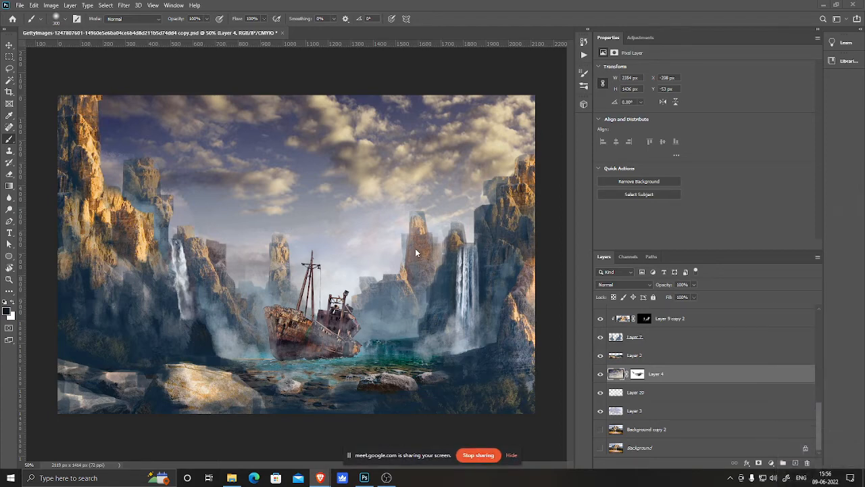
click(406, 16)
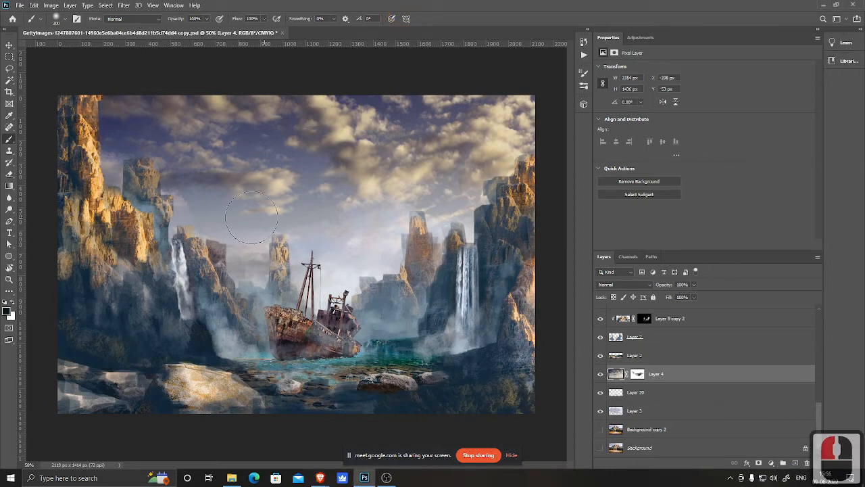
mouse_move(75, 93)
mouse_down()
mouse_move(131, 98)
mouse_move(88, 88)
mouse_move(121, 100)
mouse_up()
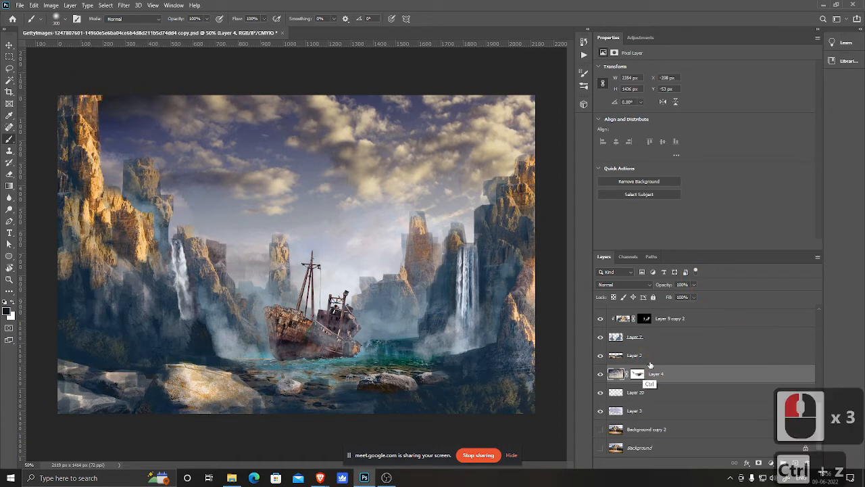
key(ctrl+z)
key(ctrl+z)
key(ctrl+z)
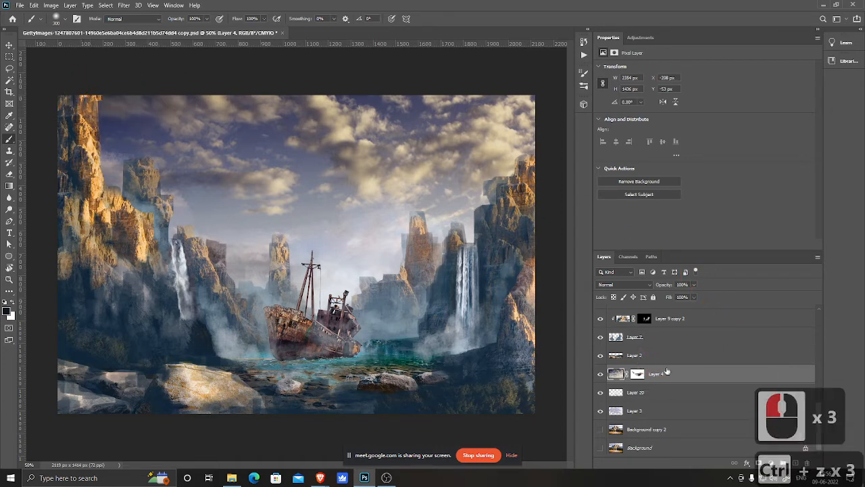
key(ctrl+z)
Step: On Layer 21, paint dark blue-grey shading over the left cliffs and the lower-left foreground
scroll(687, 352, up, 19)
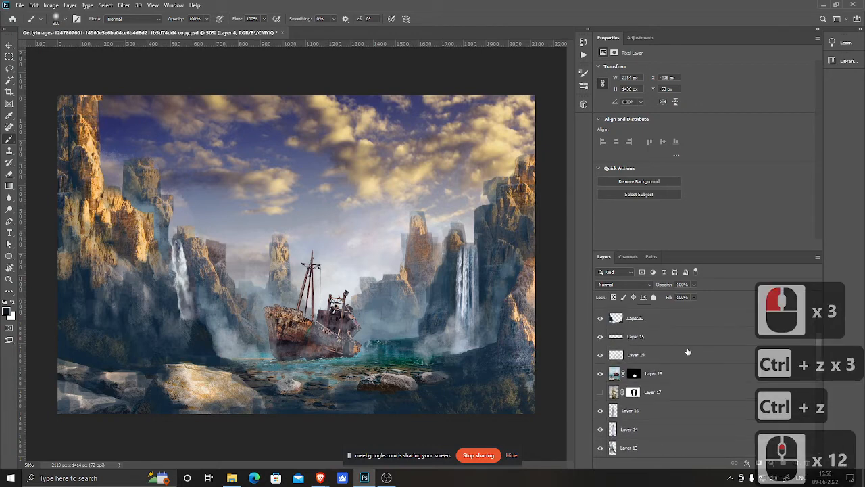
click(674, 333)
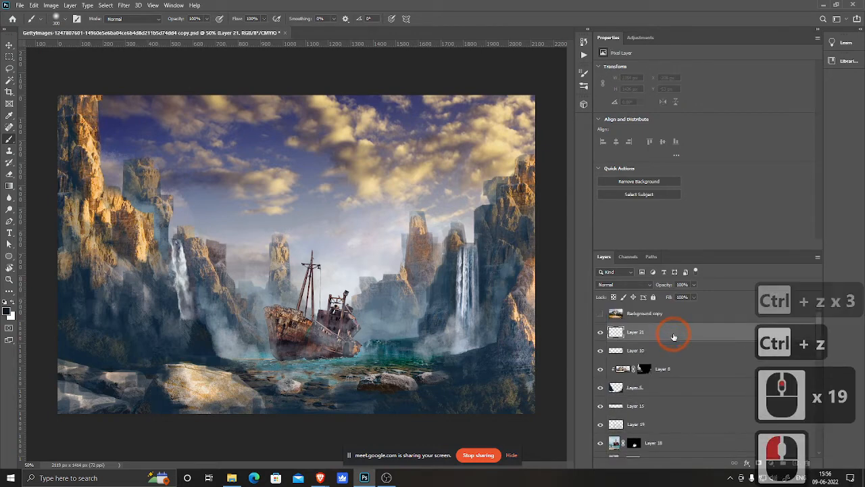
mouse_move(83, 92)
mouse_down()
mouse_move(112, 83)
mouse_move(102, 77)
mouse_move(40, 108)
mouse_move(52, 145)
mouse_up()
drag(59, 169, 57, 213)
mouse_move(57, 213)
mouse_down()
mouse_move(59, 130)
mouse_move(62, 246)
mouse_up()
drag(67, 344, 36, 385)
mouse_move(60, 397)
mouse_down()
mouse_move(56, 431)
mouse_move(62, 416)
mouse_up()
mouse_move(61, 418)
mouse_down()
mouse_move(54, 431)
mouse_move(99, 418)
mouse_up()
drag(155, 427, 110, 421)
drag(43, 401, 66, 340)
mouse_move(78, 384)
mouse_down()
mouse_move(112, 392)
mouse_move(104, 345)
mouse_move(108, 291)
mouse_up()
mouse_move(114, 273)
mouse_down()
mouse_move(157, 299)
mouse_move(134, 260)
mouse_move(99, 282)
mouse_up()
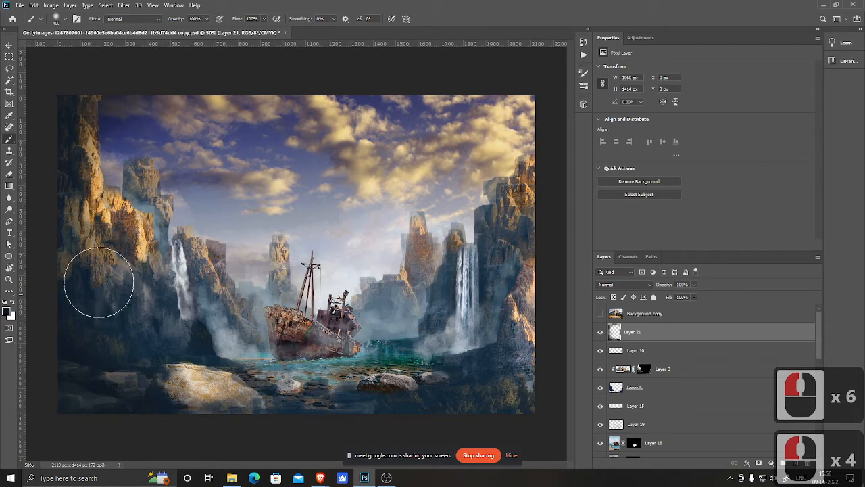
drag(228, 325, 233, 365)
drag(97, 305, 59, 225)
mouse_move(61, 225)
mouse_down()
mouse_move(69, 186)
mouse_move(53, 120)
mouse_up()
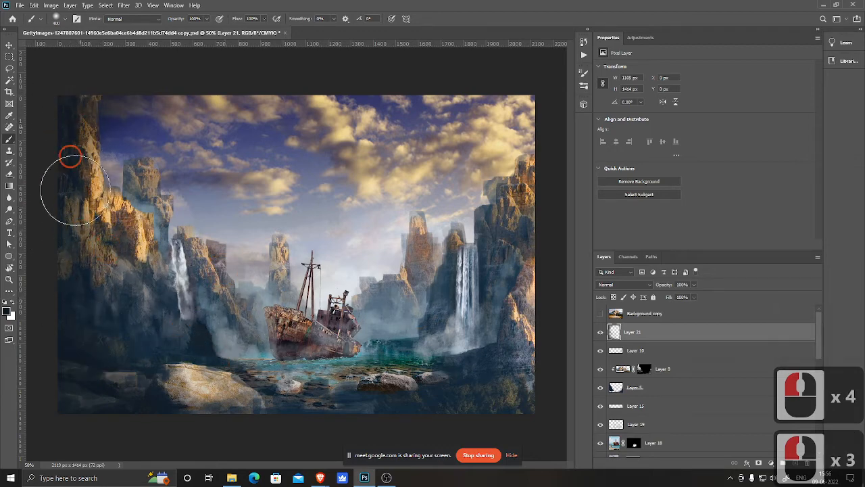
drag(77, 192, 81, 198)
Step: Darken the right edge, the bottom foreground and the top edge of the canvas on Layer 21
drag(560, 94, 546, 127)
mouse_move(524, 164)
mouse_down()
mouse_move(511, 230)
mouse_move(525, 290)
mouse_up()
mouse_move(527, 301)
mouse_down()
mouse_move(534, 332)
mouse_move(552, 332)
mouse_move(560, 289)
mouse_move(538, 421)
mouse_move(260, 429)
mouse_up()
mouse_move(238, 427)
mouse_down()
mouse_move(257, 398)
mouse_move(223, 388)
mouse_move(143, 396)
mouse_up()
drag(140, 390, 83, 406)
mouse_move(554, 120)
mouse_down()
mouse_move(505, 91)
mouse_move(315, 82)
mouse_move(71, 93)
mouse_up()
click(556, 96)
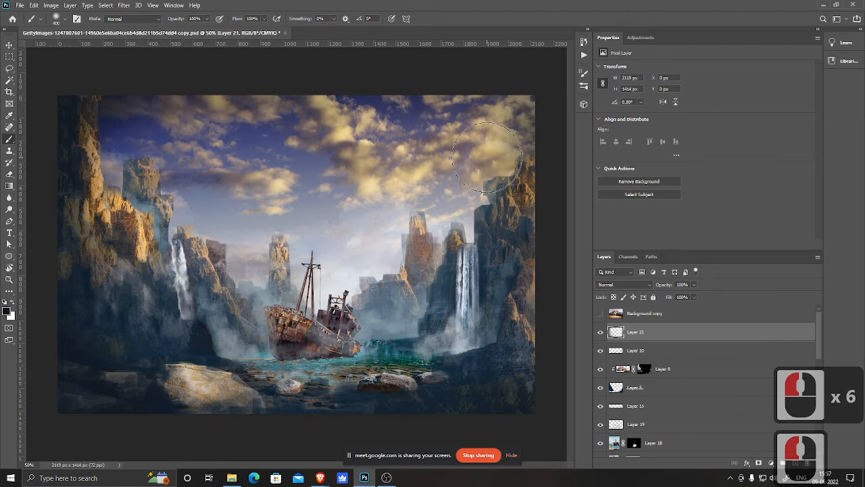
Step: Paint on Layer 4's mask to fade the photo sky across the middle and upper part of the scene
scroll(673, 417, down, 11)
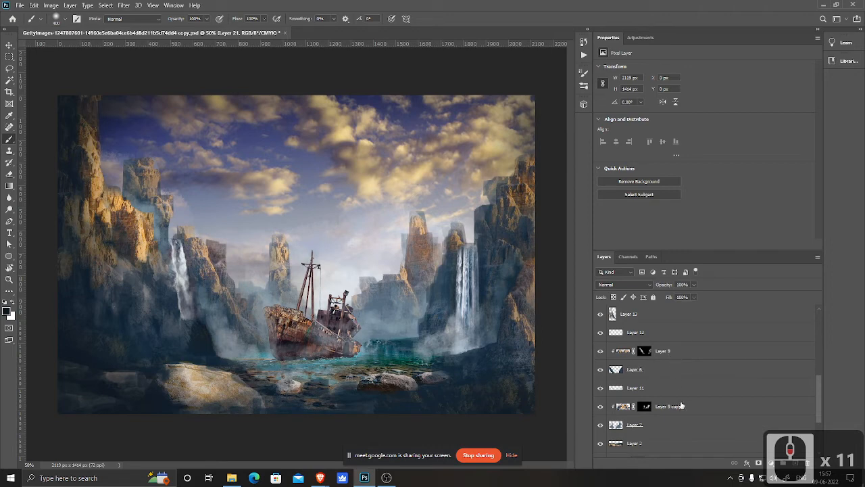
scroll(682, 405, down, 5)
click(600, 375)
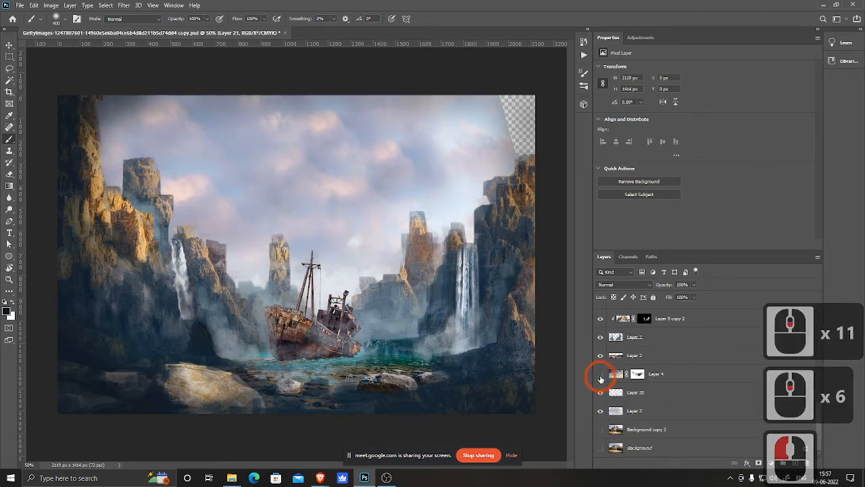
click(600, 375)
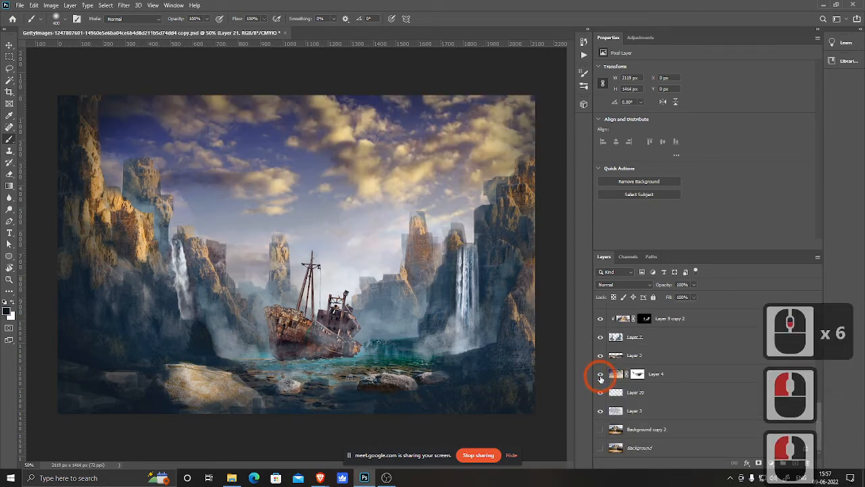
click(638, 376)
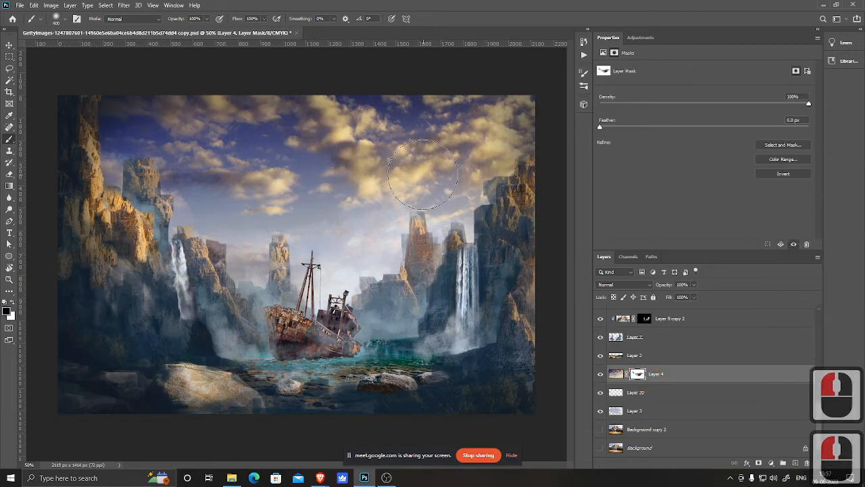
mouse_move(452, 130)
mouse_down()
mouse_move(479, 100)
mouse_move(429, 103)
mouse_move(535, 90)
mouse_move(525, 115)
mouse_move(536, 135)
mouse_move(536, 108)
mouse_up()
key(ctrl+z)
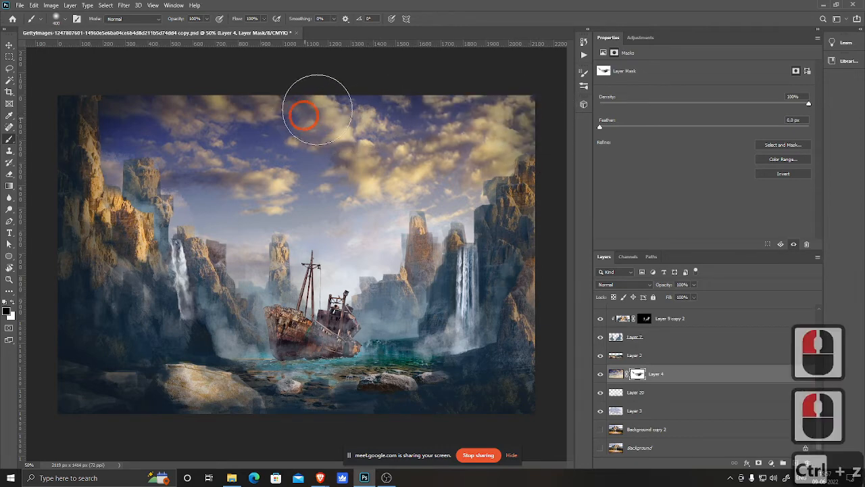
mouse_move(321, 102)
mouse_down()
mouse_move(173, 108)
mouse_move(104, 99)
mouse_move(156, 107)
mouse_move(241, 148)
mouse_move(296, 142)
mouse_move(256, 128)
mouse_move(194, 152)
mouse_move(94, 161)
mouse_move(147, 164)
mouse_up()
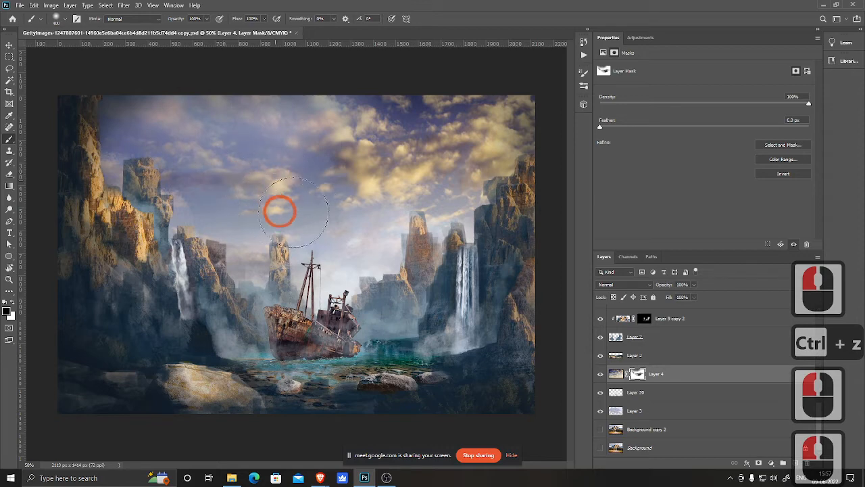
mouse_move(400, 141)
mouse_down()
mouse_move(312, 169)
mouse_move(341, 194)
mouse_move(374, 199)
mouse_move(460, 146)
mouse_move(385, 164)
mouse_move(412, 132)
mouse_move(418, 99)
mouse_move(405, 117)
mouse_move(230, 183)
mouse_move(129, 184)
mouse_move(279, 203)
mouse_move(345, 221)
mouse_move(421, 167)
mouse_move(502, 180)
mouse_move(520, 143)
mouse_move(515, 109)
mouse_move(473, 152)
mouse_move(466, 177)
mouse_move(447, 117)
mouse_move(392, 95)
mouse_move(271, 113)
mouse_up()
drag(259, 234, 224, 244)
mouse_move(233, 242)
mouse_down()
mouse_move(369, 212)
mouse_move(542, 99)
mouse_move(480, 166)
mouse_move(498, 154)
mouse_up()
drag(531, 163, 547, 159)
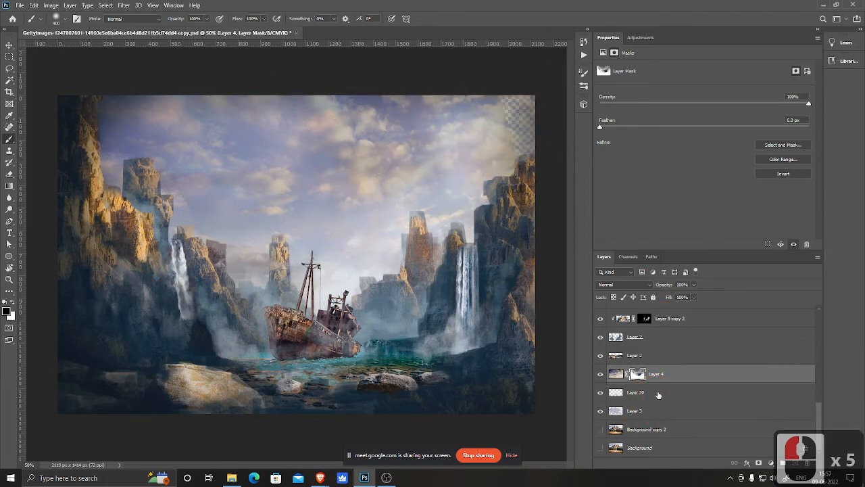
Step: Duplicate the cloud layer Layer 3 and shift the copy about 700 px to the right
click(601, 394)
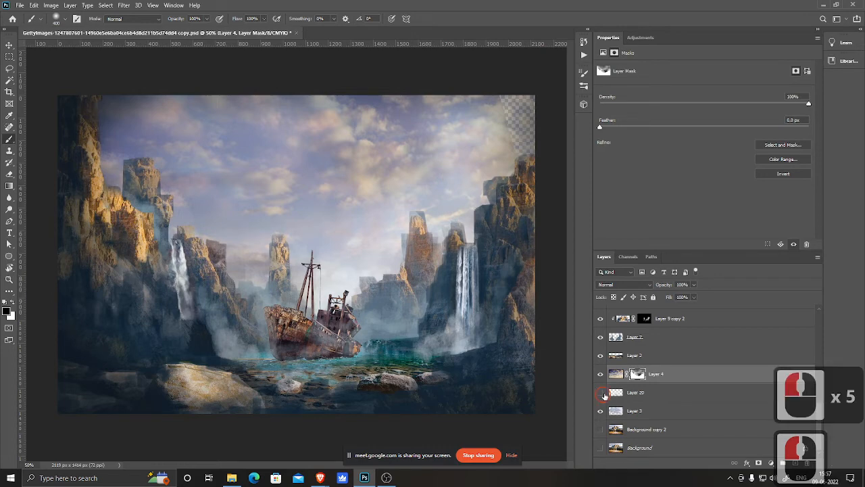
click(603, 394)
double_click(640, 409)
click(601, 411)
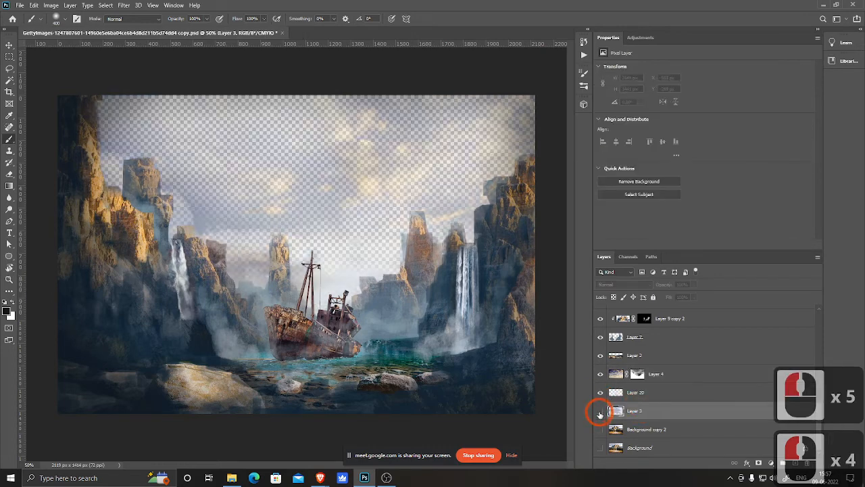
click(600, 412)
key(v)
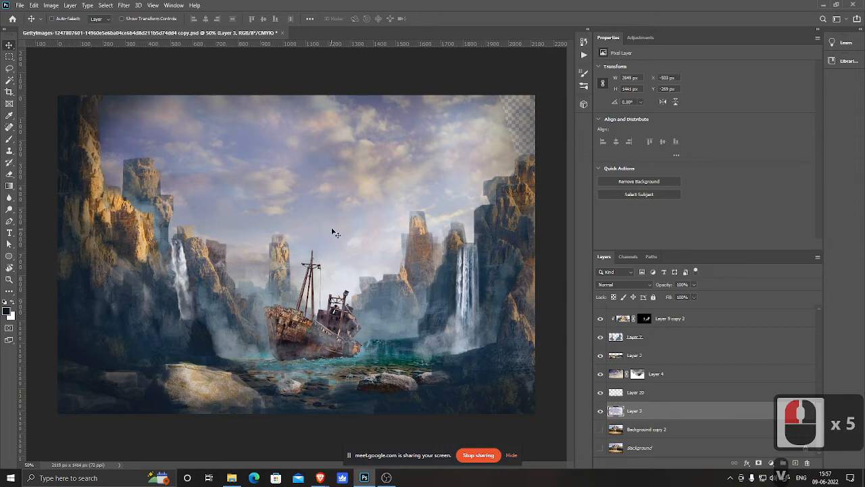
drag(333, 232, 479, 252)
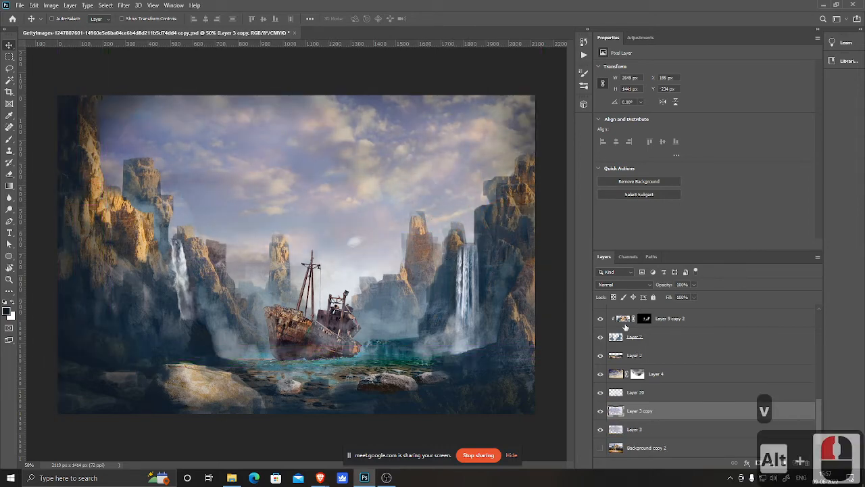
Step: Move Layer 3 copy below Layer 3 and erase its upper-left sky area at 100% eraser opacity
drag(656, 414, 653, 438)
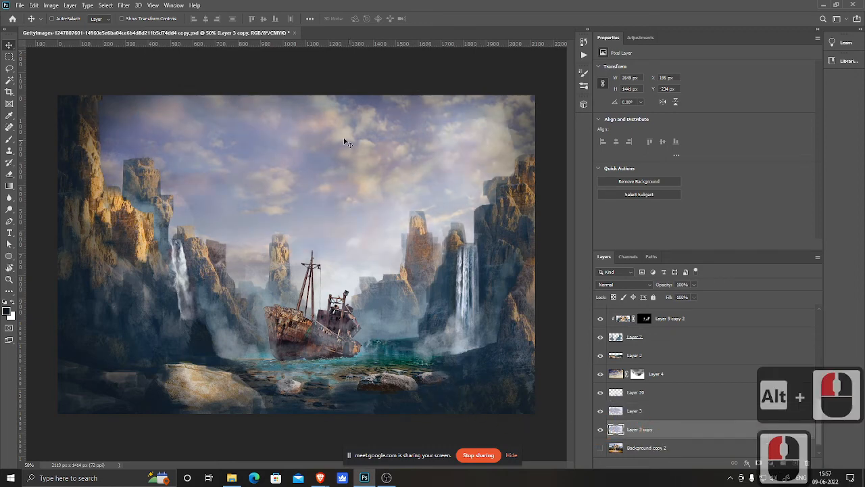
key(e)
mouse_move(242, 100)
mouse_down()
mouse_move(224, 89)
mouse_move(222, 176)
mouse_up()
key(0)
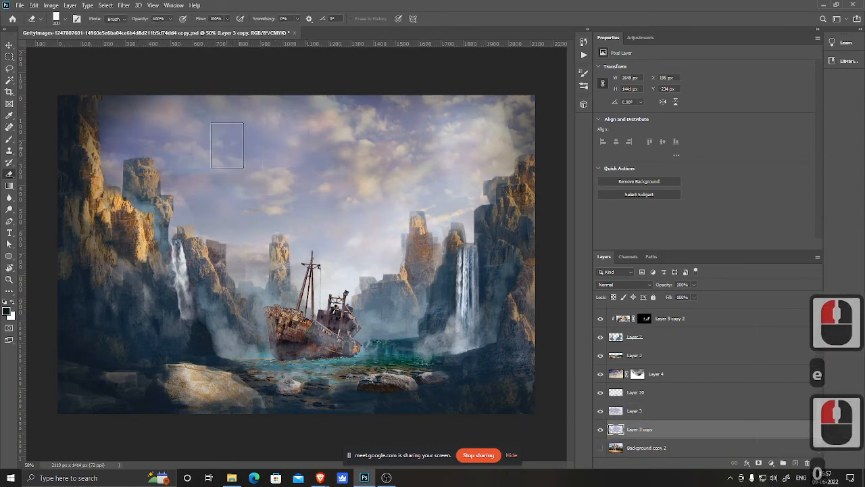
mouse_move(251, 93)
mouse_down()
mouse_move(174, 96)
mouse_move(210, 185)
mouse_up()
mouse_move(328, 221)
mouse_down()
mouse_move(300, 142)
mouse_move(114, 110)
mouse_move(358, 110)
mouse_move(382, 125)
mouse_up()
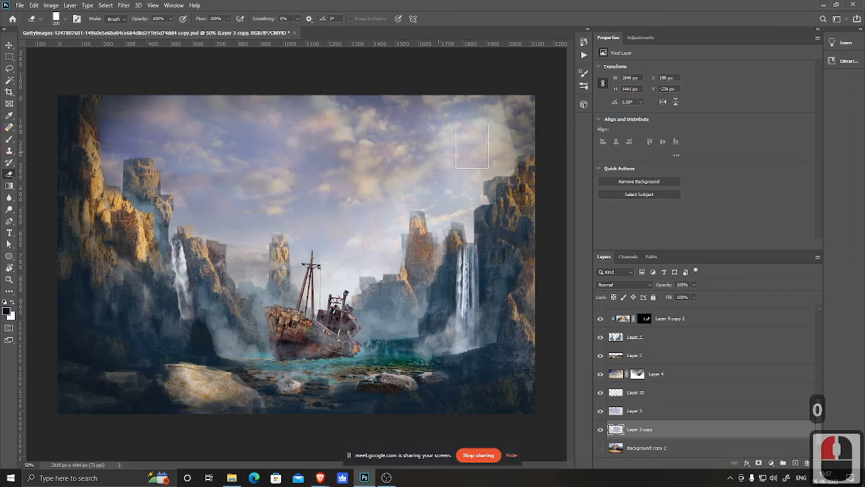
drag(517, 126, 521, 138)
key(ctrl+z)
click(367, 273)
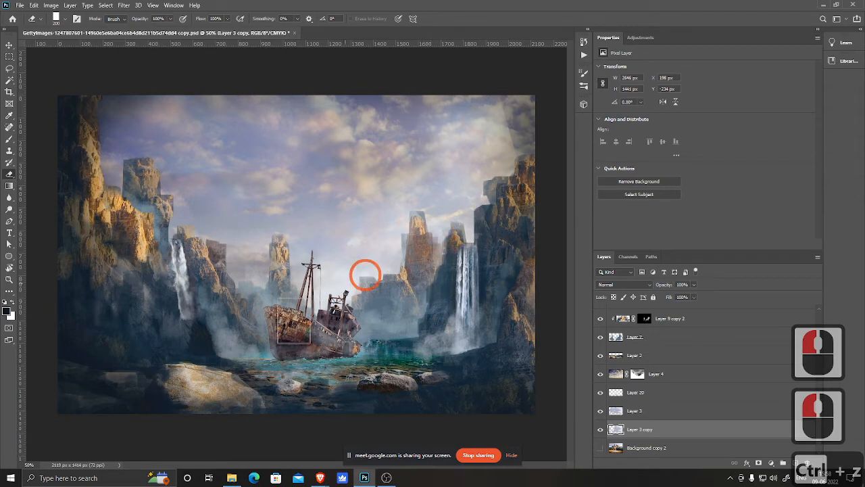
Step: Erase soft patches of Layer 3 at the upper right and around the ship with a Soft Round eraser
click(634, 411)
click(494, 80)
click(521, 183)
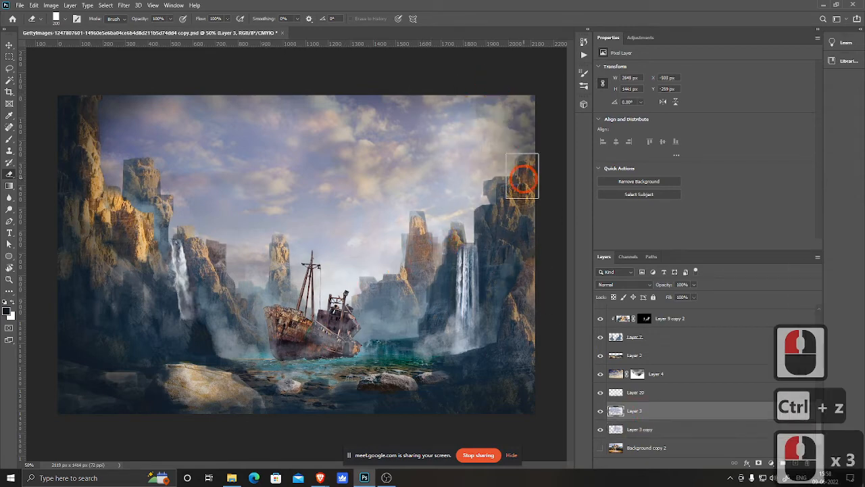
click(511, 139)
key(ctrl+z)
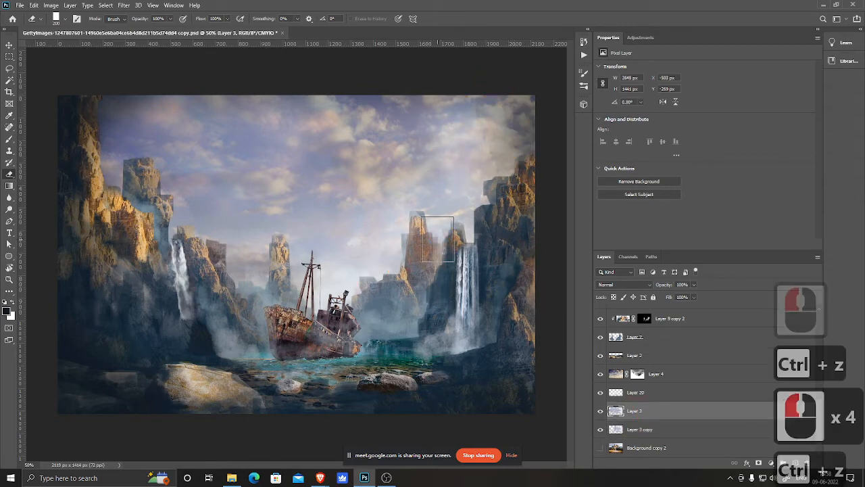
right_click(377, 238)
double_click(447, 258)
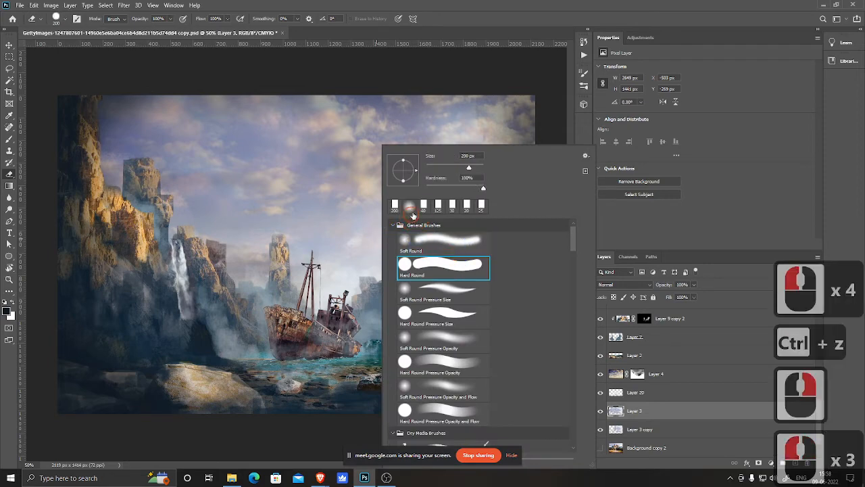
click(470, 94)
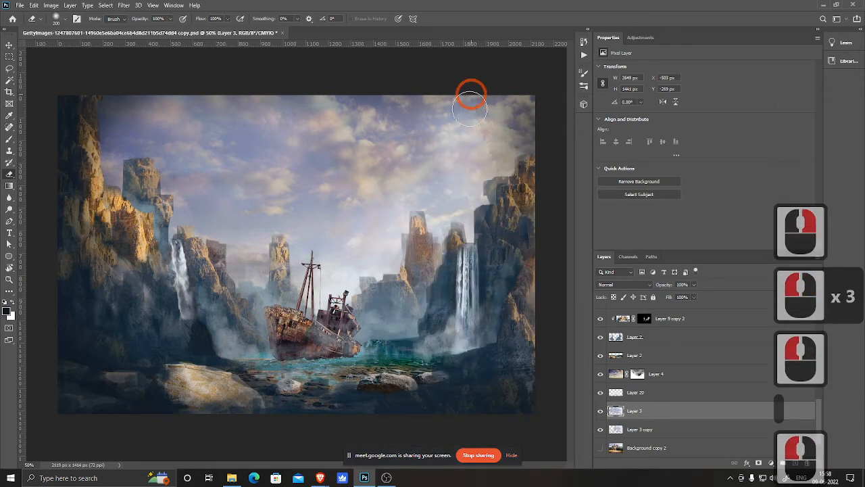
click(473, 91)
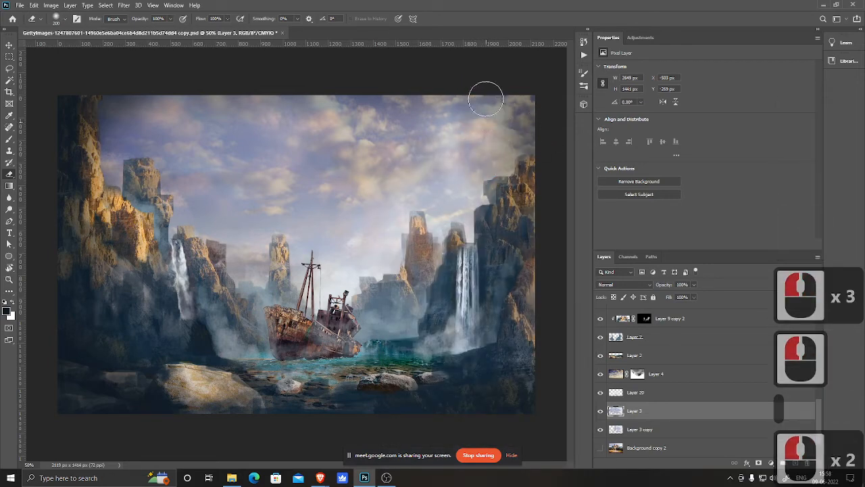
click(471, 173)
click(453, 222)
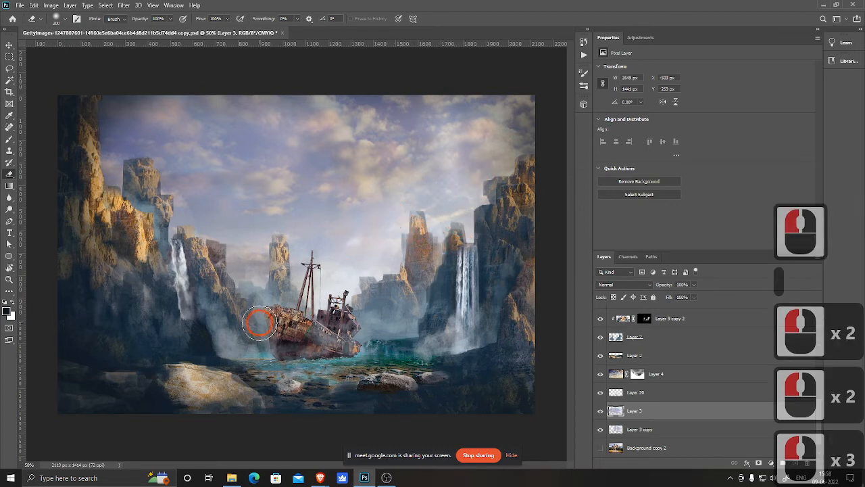
click(259, 323)
Step: Turn on the Background layer's visibility at the bottom of the layer stack
scroll(696, 399, down, 1)
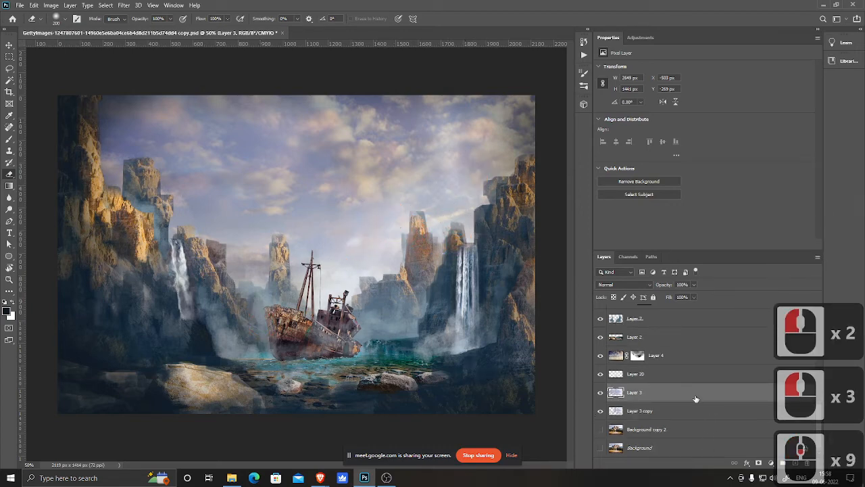
click(657, 431)
key(b)
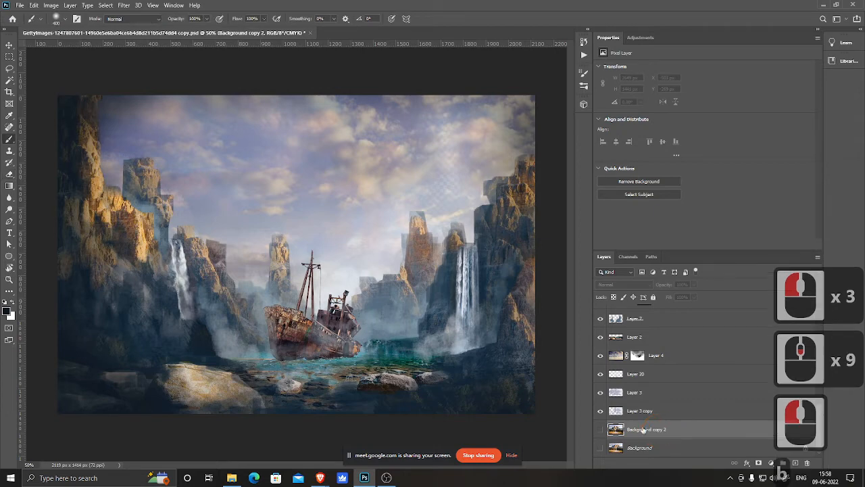
click(601, 430)
click(601, 431)
click(600, 449)
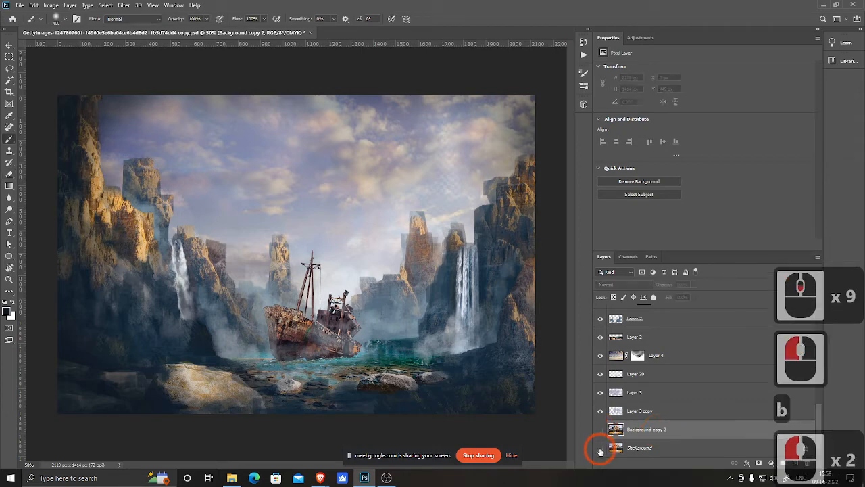
click(600, 450)
click(600, 450)
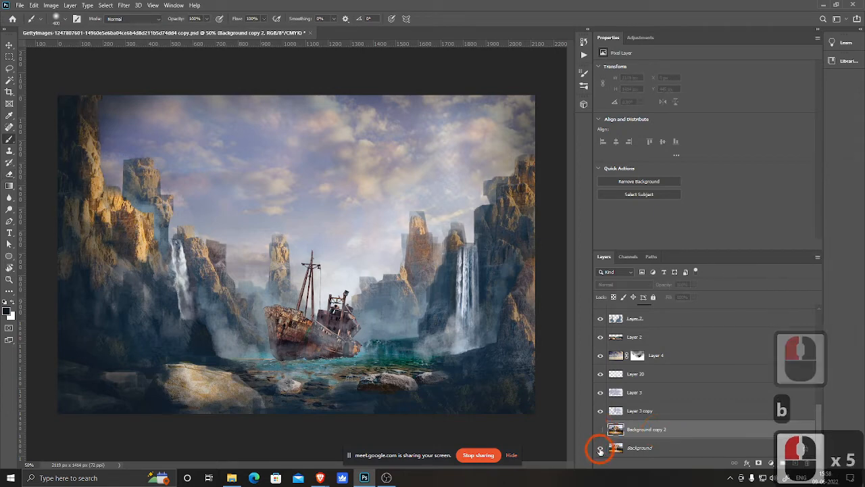
click(600, 449)
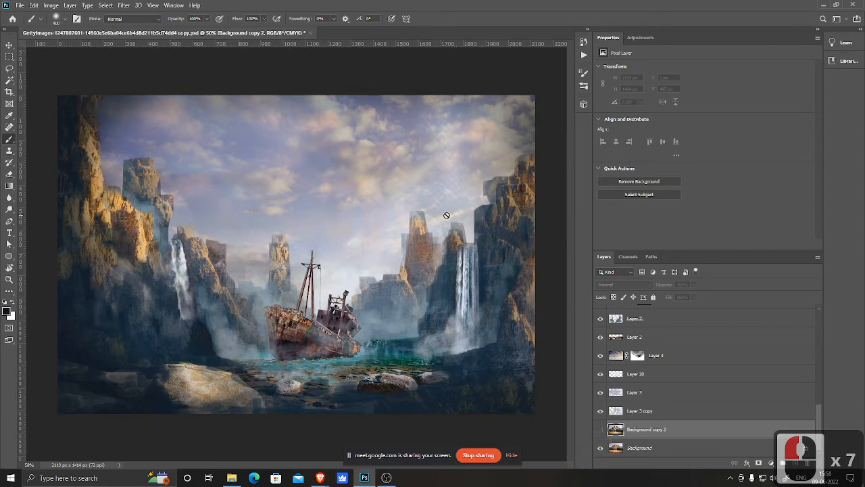
Step: Select Layer 21 and paint dark shading with a smaller brush across the foreground rocks along the bottom edge
scroll(676, 372, up, 18)
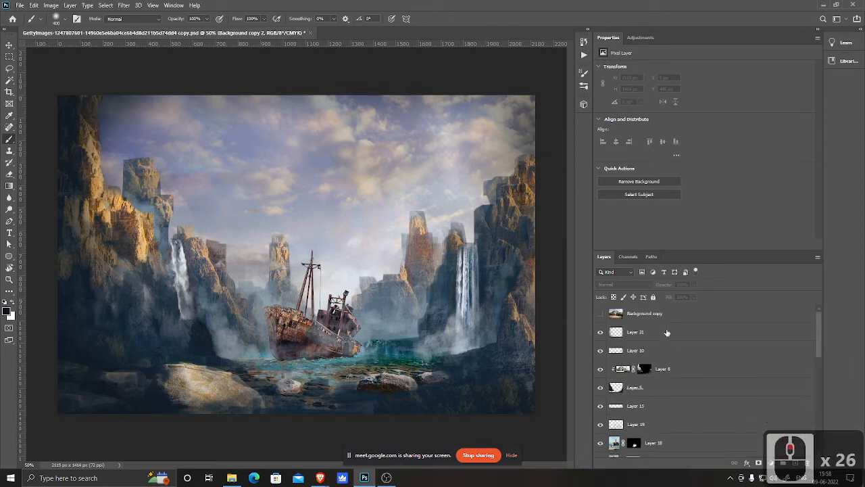
click(667, 332)
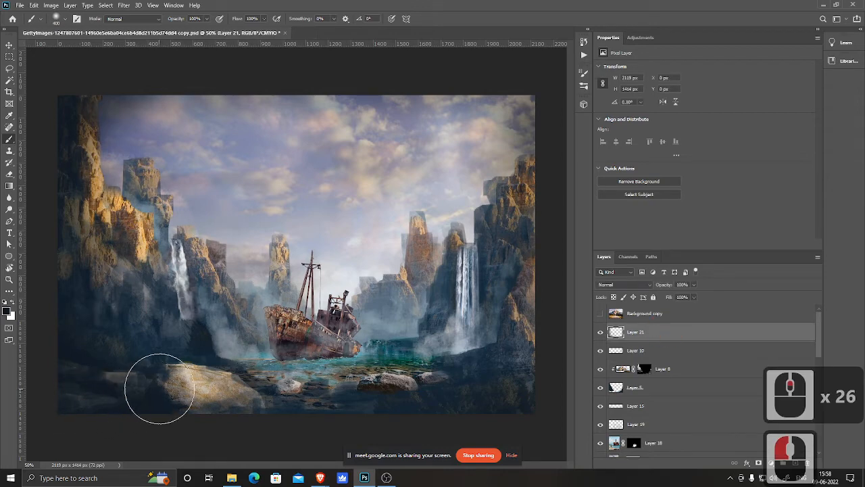
key(bracketleft)
key(bracketleft)
drag(240, 414, 494, 417)
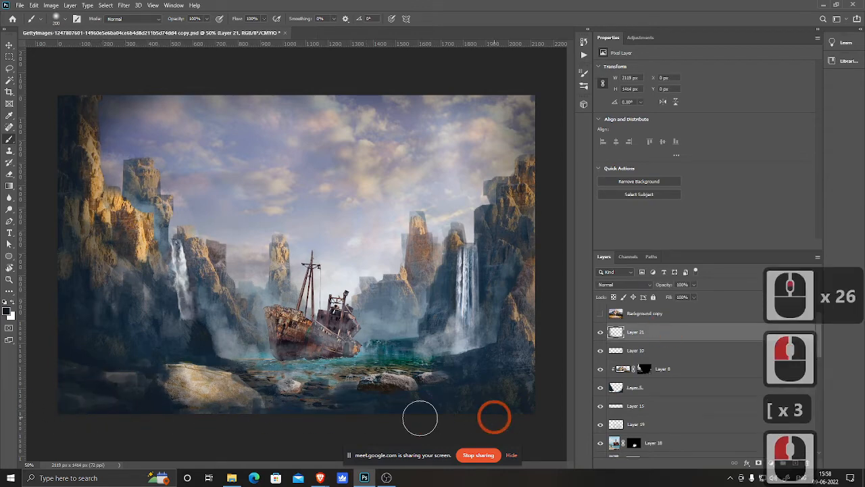
drag(325, 411, 235, 383)
drag(203, 395, 153, 400)
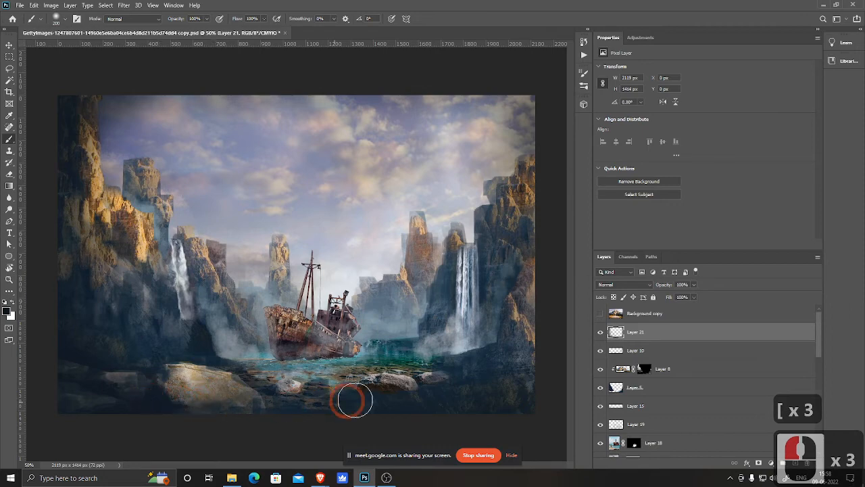
mouse_move(352, 400)
mouse_down()
mouse_move(397, 384)
mouse_move(339, 384)
mouse_up()
drag(452, 374, 383, 372)
drag(422, 368, 462, 356)
mouse_move(462, 357)
mouse_down()
mouse_move(419, 357)
mouse_move(436, 343)
mouse_up()
mouse_move(433, 339)
mouse_down()
mouse_move(467, 341)
mouse_move(521, 402)
mouse_move(537, 352)
mouse_move(547, 214)
mouse_up()
click(543, 213)
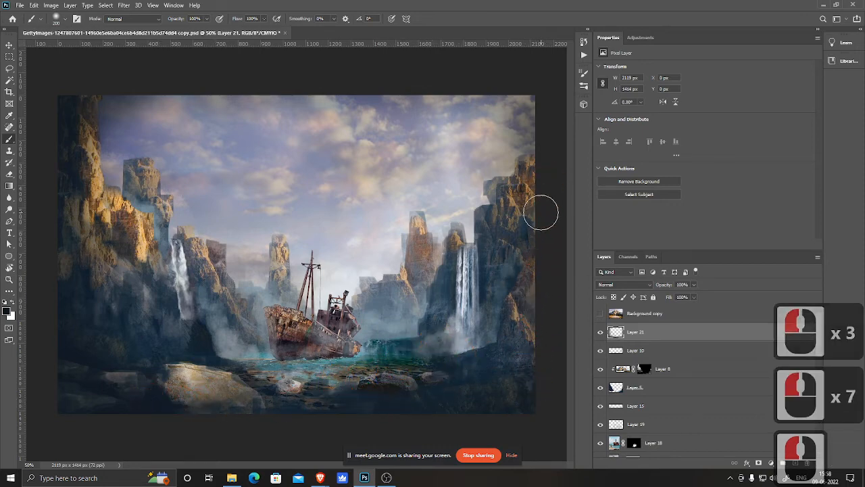
Step: Enlarge the brush and paint dark shading over the upper-right cliff edge on Layer 21
key(bracketright)
key(bracketright)
key(bracketright)
key(bracketright)
key(bracketright)
mouse_move(536, 109)
mouse_down()
mouse_move(550, 178)
mouse_move(544, 224)
mouse_up()
key(bracketleft)
key(bracketleft)
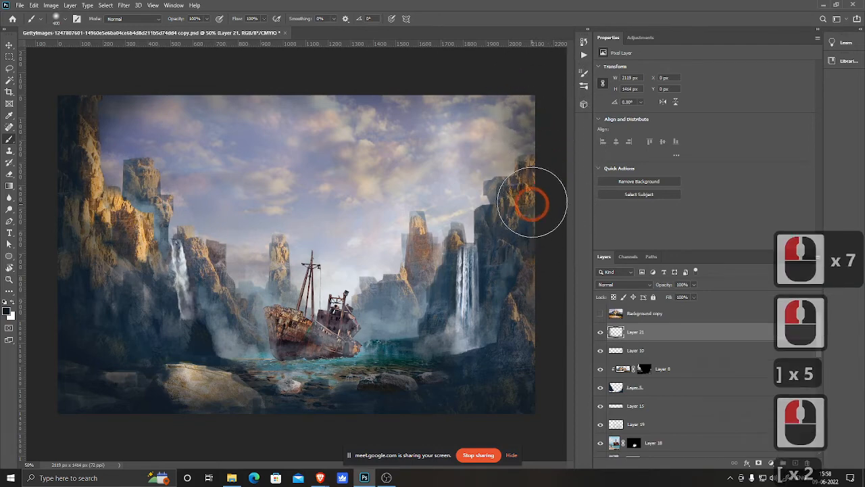
Step: Darken the base of the right waterfall and the water beside the ship on Layer 21
click(422, 310)
click(463, 304)
mouse_move(452, 316)
mouse_down()
mouse_move(492, 300)
mouse_move(473, 302)
mouse_move(447, 326)
mouse_move(491, 273)
mouse_move(450, 325)
mouse_move(482, 302)
mouse_move(425, 358)
mouse_up()
key(bracketleft)
key(bracketleft)
mouse_move(427, 355)
mouse_down()
mouse_move(470, 331)
mouse_move(495, 291)
mouse_up()
mouse_move(492, 293)
mouse_down()
mouse_move(415, 363)
mouse_move(485, 304)
mouse_move(396, 367)
mouse_move(464, 290)
mouse_move(423, 351)
mouse_up()
click(415, 363)
mouse_move(423, 352)
mouse_down()
mouse_move(448, 350)
mouse_move(477, 326)
mouse_move(452, 355)
mouse_up()
click(474, 348)
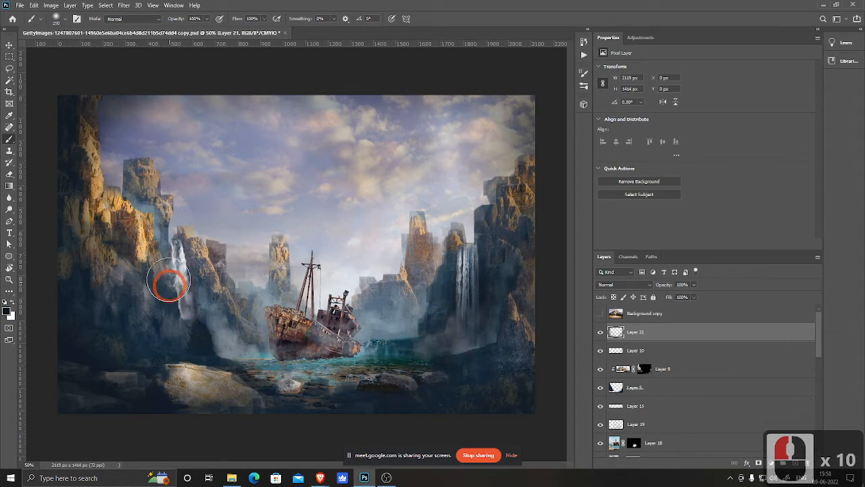
Step: Paint dark shading at the base of the left waterfall and the mist left of the ship
mouse_move(169, 286)
mouse_down()
mouse_move(191, 326)
mouse_move(163, 284)
mouse_move(242, 355)
mouse_move(195, 328)
mouse_move(267, 361)
mouse_move(217, 340)
mouse_up()
mouse_move(216, 339)
mouse_down()
mouse_move(360, 363)
mouse_move(276, 353)
mouse_move(313, 367)
mouse_move(346, 358)
mouse_move(275, 364)
mouse_move(333, 347)
mouse_up()
key(bracketleft)
key(bracketleft)
mouse_move(333, 347)
mouse_down()
mouse_move(290, 347)
mouse_move(309, 332)
mouse_move(282, 314)
mouse_move(285, 346)
mouse_up()
mouse_move(285, 346)
mouse_down()
mouse_move(229, 358)
mouse_move(294, 356)
mouse_move(230, 358)
mouse_move(265, 350)
mouse_move(250, 341)
mouse_move(260, 337)
mouse_move(204, 353)
mouse_move(254, 352)
mouse_move(247, 370)
mouse_move(289, 370)
mouse_move(263, 379)
mouse_move(344, 362)
mouse_move(298, 363)
mouse_move(328, 362)
mouse_up()
key(bracketleft)
key(bracketleft)
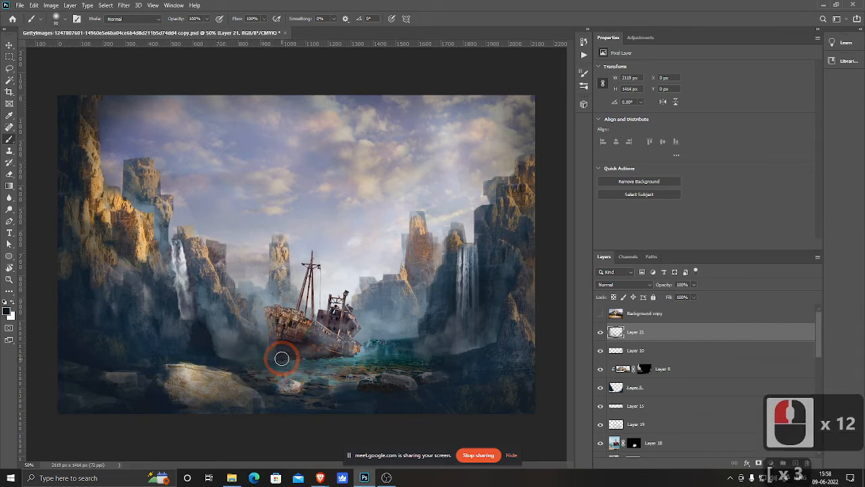
Step: Shrink the brush and darken small areas around the ship's stern and the foreground water
key(bracketleft)
key(bracketleft)
key(bracketleft)
click(344, 358)
click(349, 357)
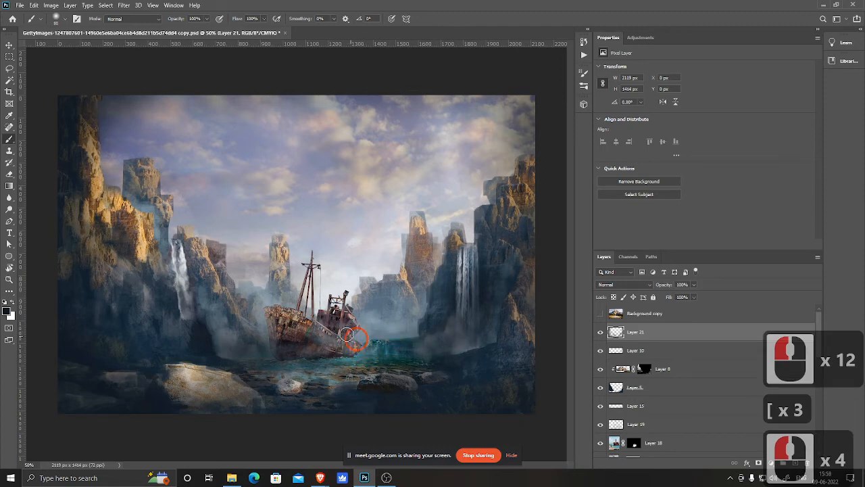
drag(367, 333, 434, 340)
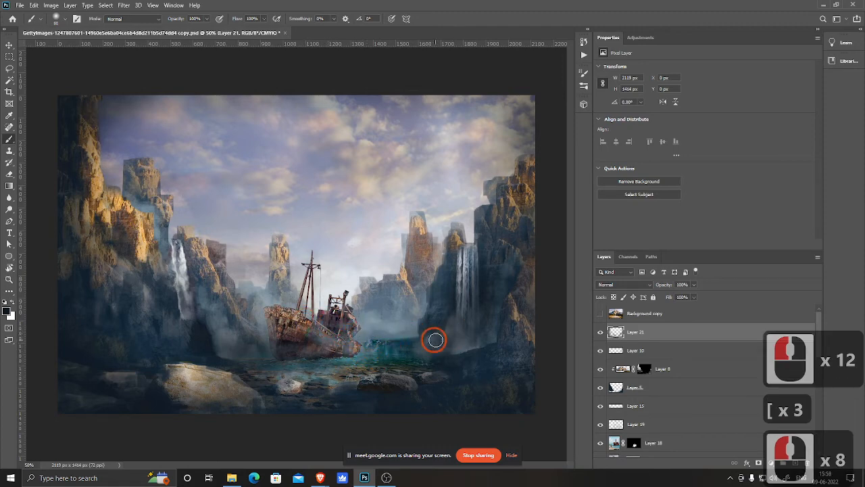
key(bracketright)
mouse_move(372, 338)
mouse_down()
mouse_move(414, 338)
mouse_move(425, 323)
mouse_move(370, 349)
mouse_up()
drag(303, 396, 296, 396)
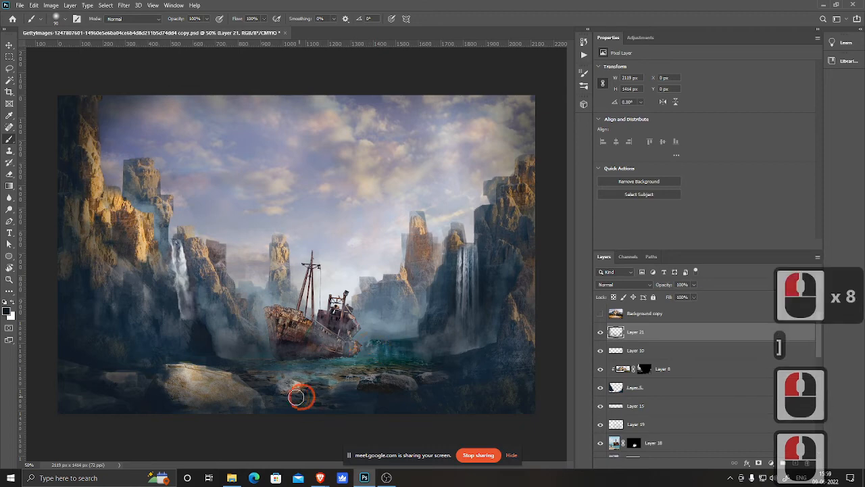
Step: Zoom out, toggle Layer 21's visibility to compare the shading, and save the document
key(ctrl+minus)
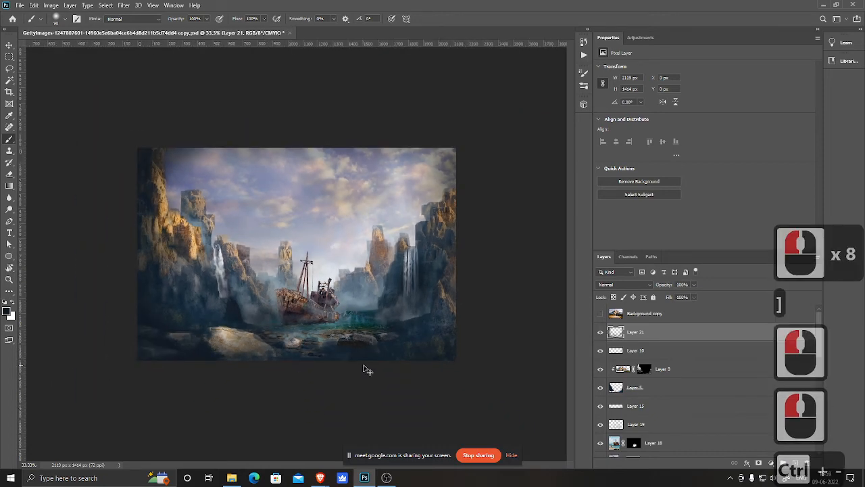
click(600, 333)
click(600, 332)
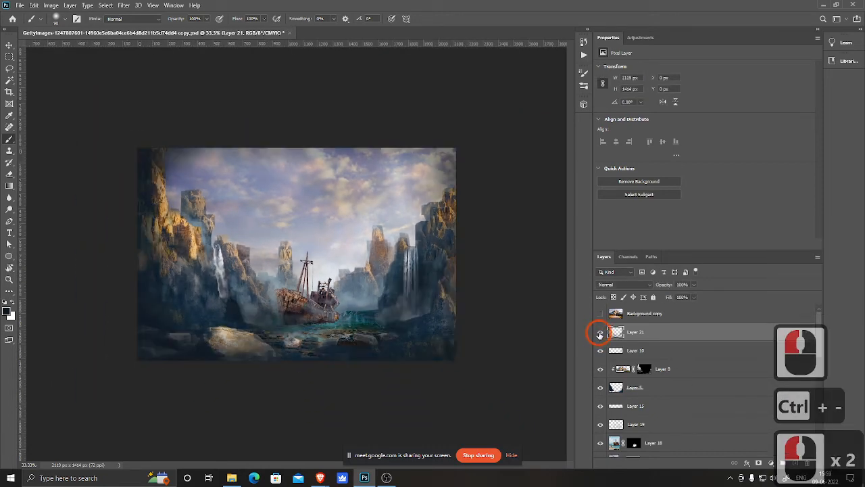
click(599, 332)
click(600, 332)
click(599, 332)
click(600, 333)
key(ctrl+s)
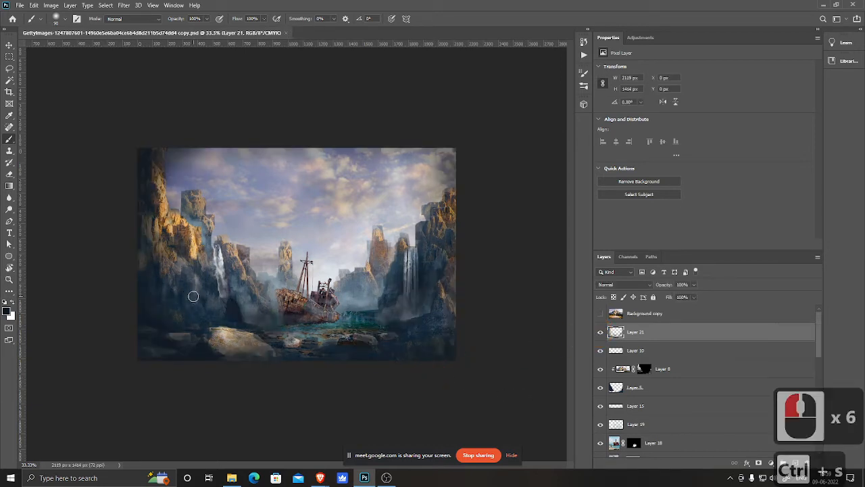
Step: Open the flock-of-birds PNG from the Matte folder in Photoshop
key(alt+Tab)
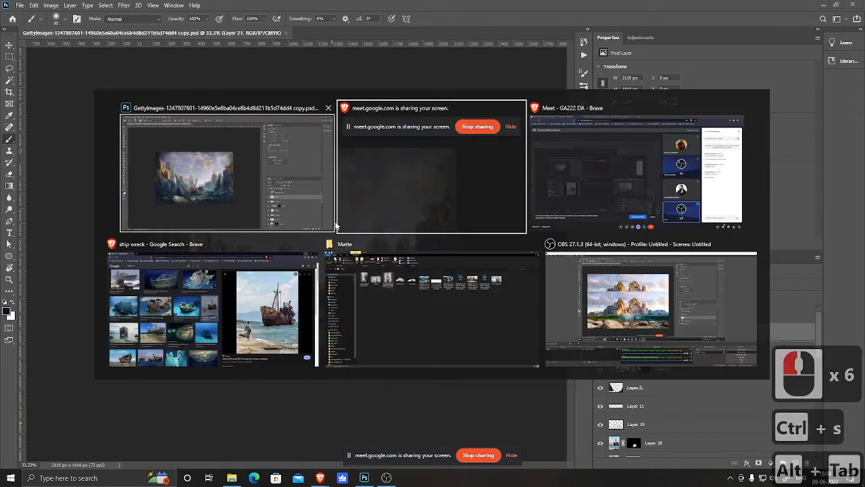
click(448, 331)
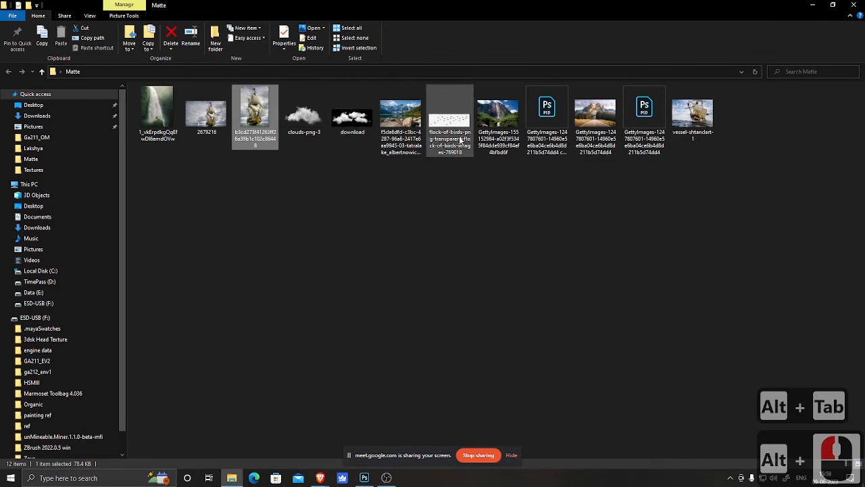
drag(458, 128, 484, 265)
key(alt+Tab)
drag(392, 54, 386, 32)
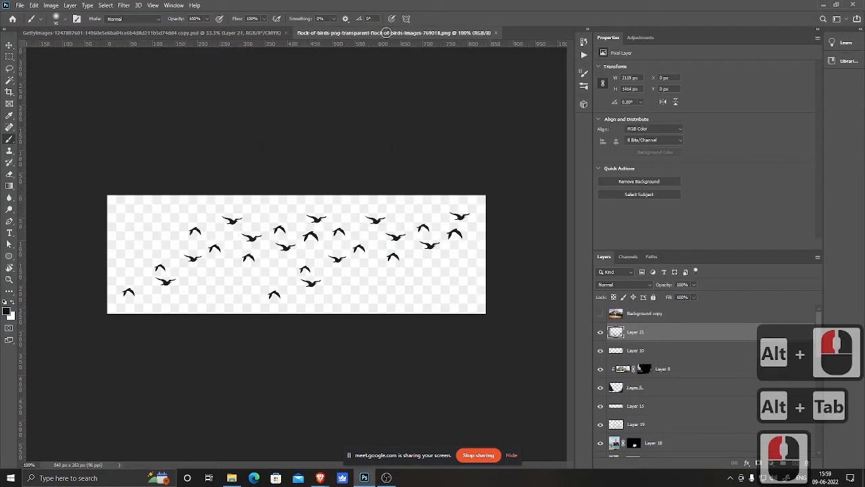
Step: Select all the birds with the Magic Wand and Similar, then copy them onto a new layer
key(w)
ctrl+click(310, 265)
ctrl+click(311, 265)
ctrl+click(310, 265)
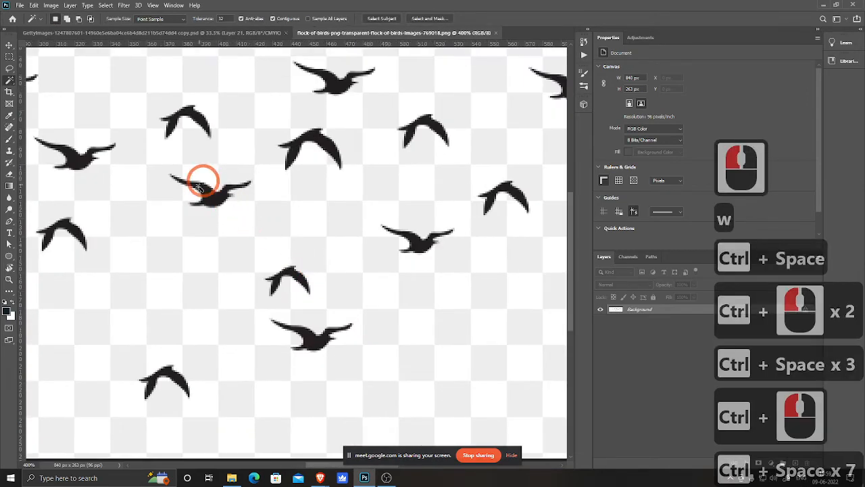
click(200, 186)
right_click(210, 198)
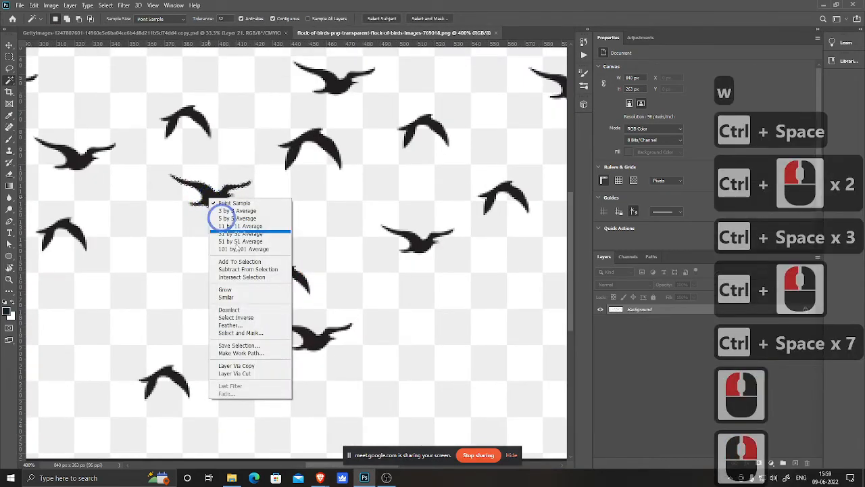
click(248, 297)
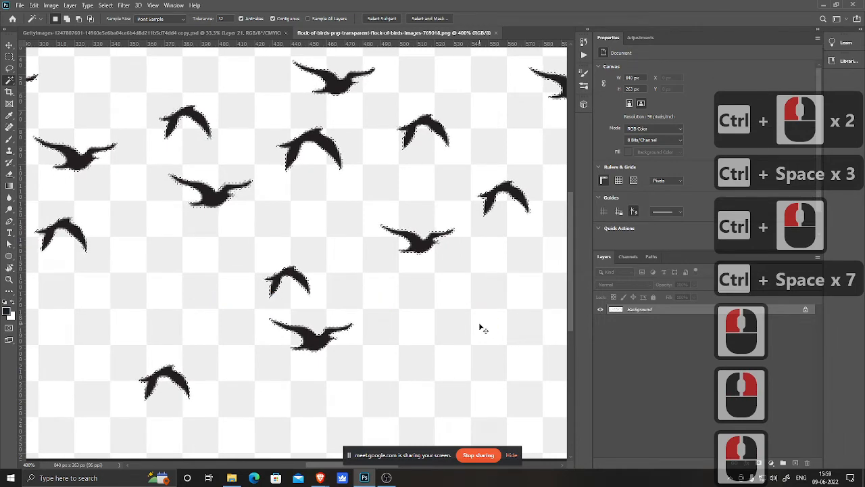
key(ctrl+j)
key(v)
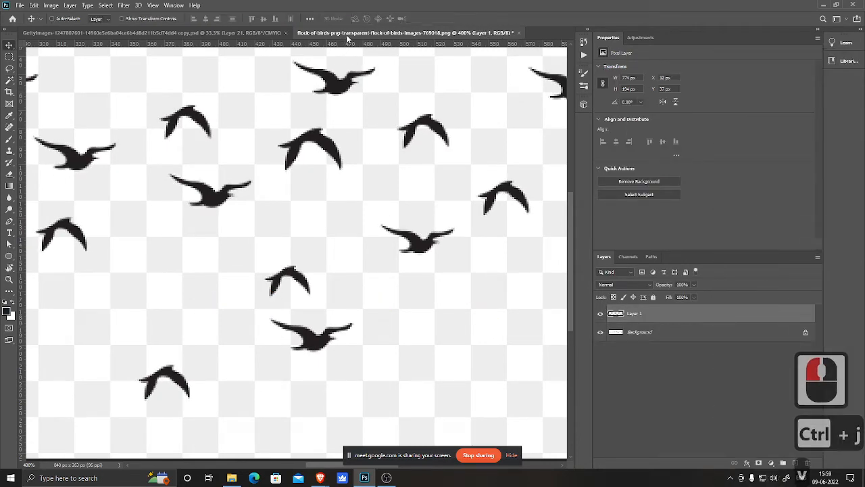
Step: Drag the birds layer into the matte painting document, accepting the profile conversion
drag(348, 39, 237, 281)
drag(660, 291, 463, 342)
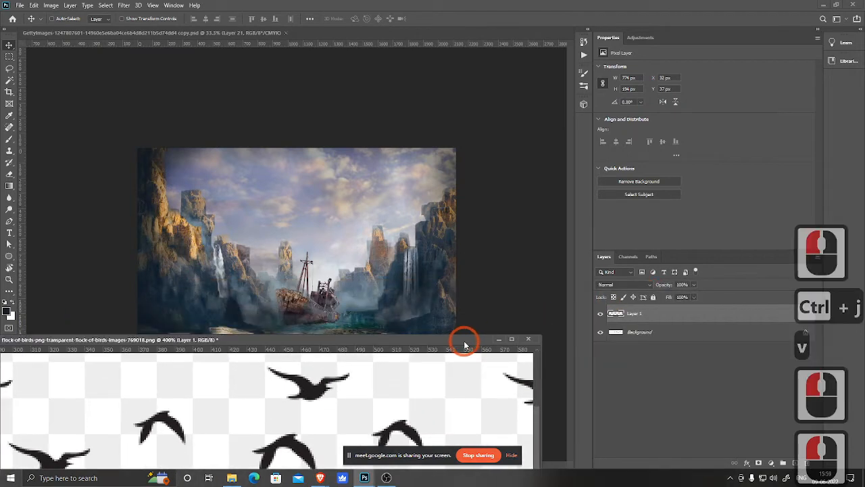
drag(615, 313, 258, 269)
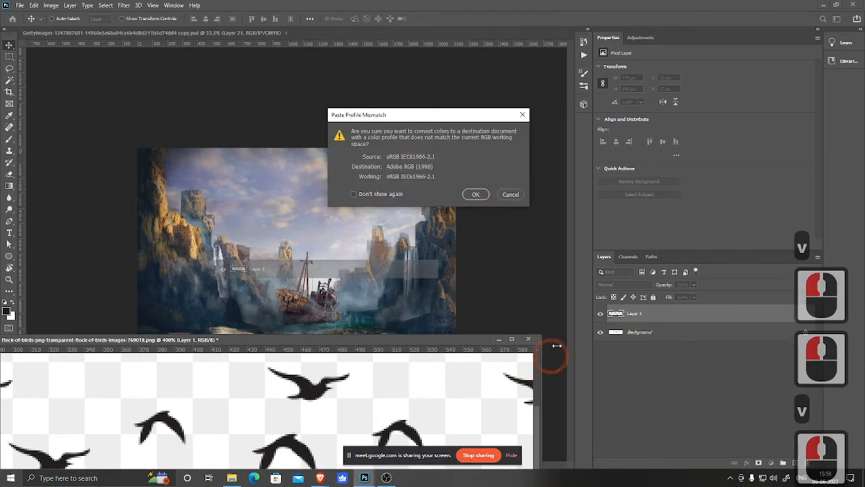
click(474, 194)
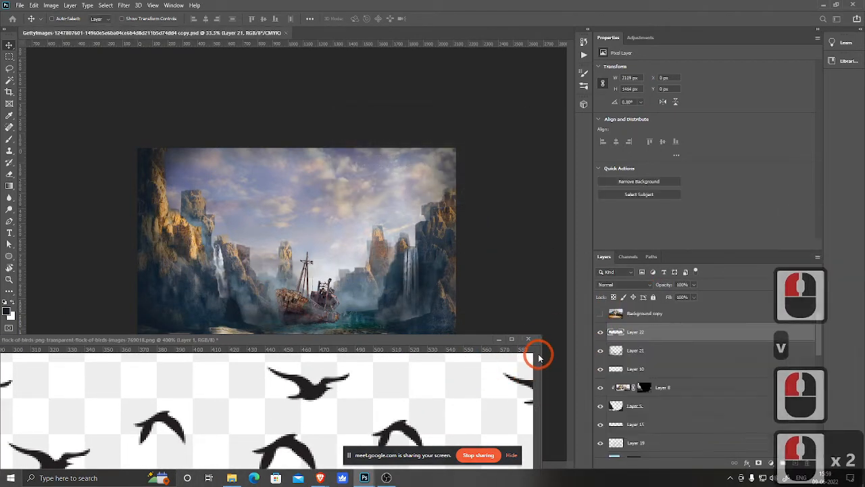
Step: Close the birds document without saving changes
click(528, 338)
key(ctrl+u)
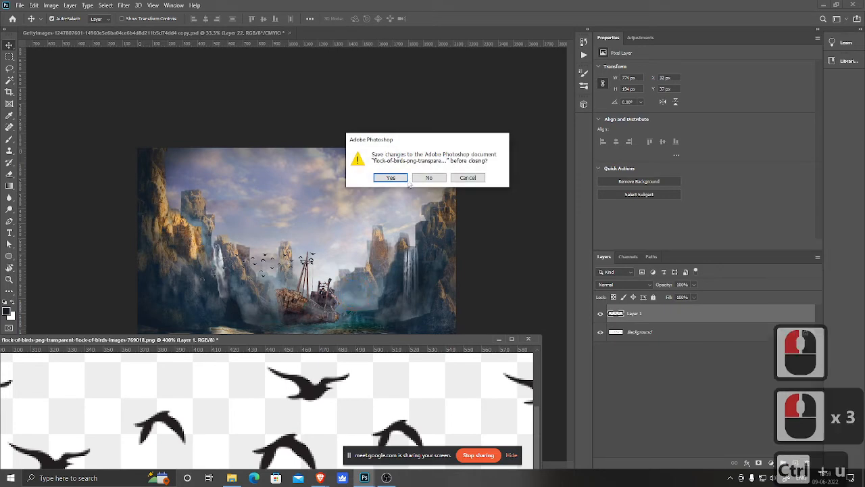
click(395, 177)
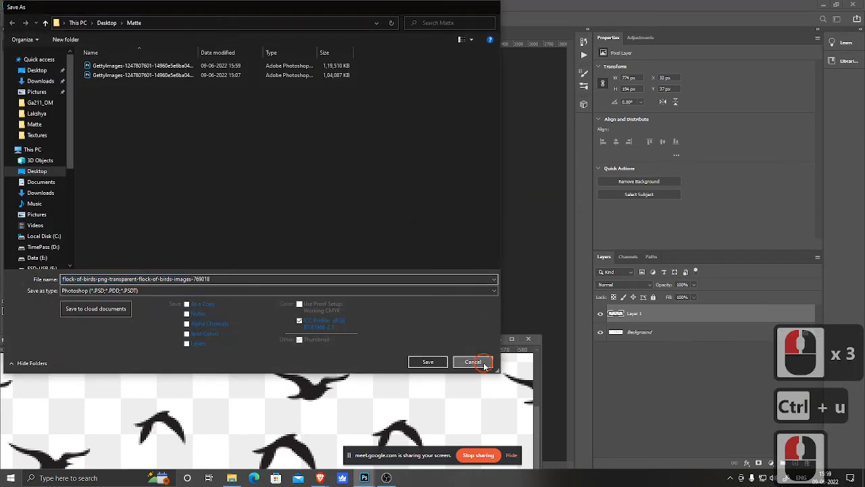
click(482, 361)
click(529, 338)
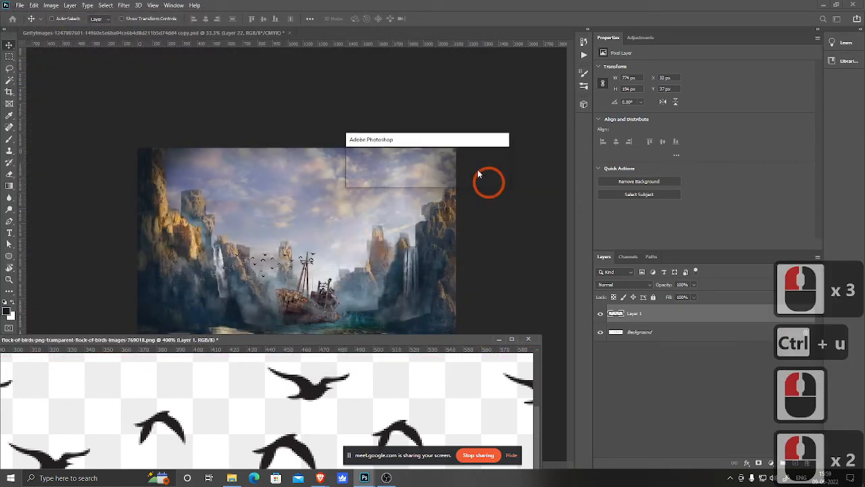
click(434, 176)
Step: Turn off proof colors and cancel a started free transform on the birds layer
key(ctrl+y)
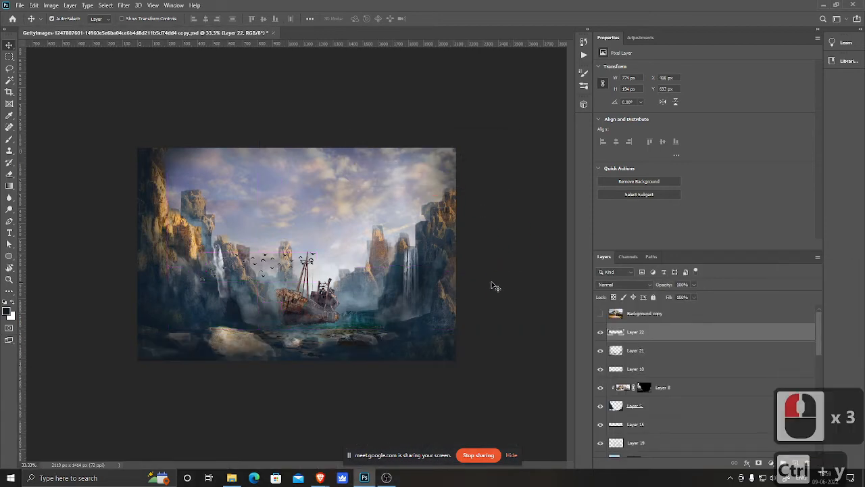
key(ctrl+t)
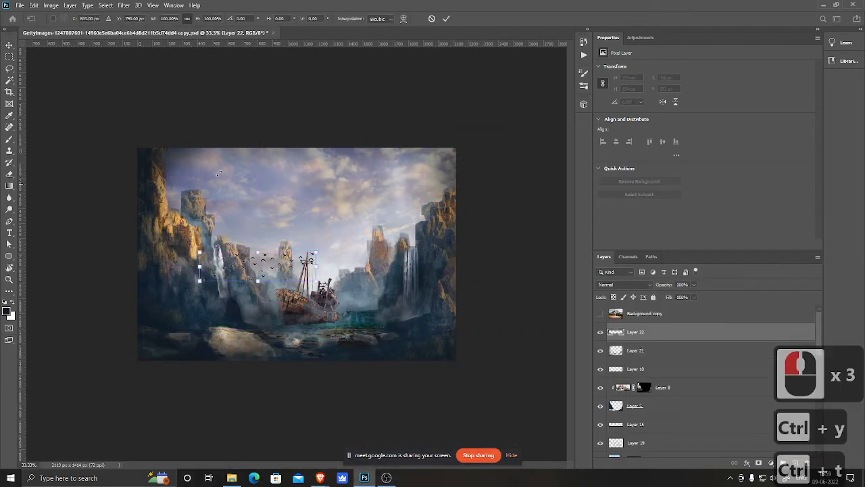
key(Escape)
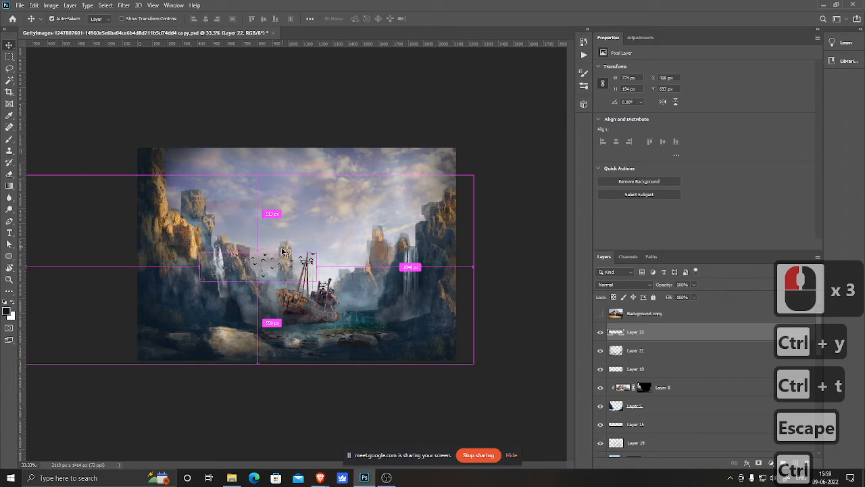
Step: Lighten the birds to white with Hue/Saturation, setting Lightness to +100
key(ctrl+u)
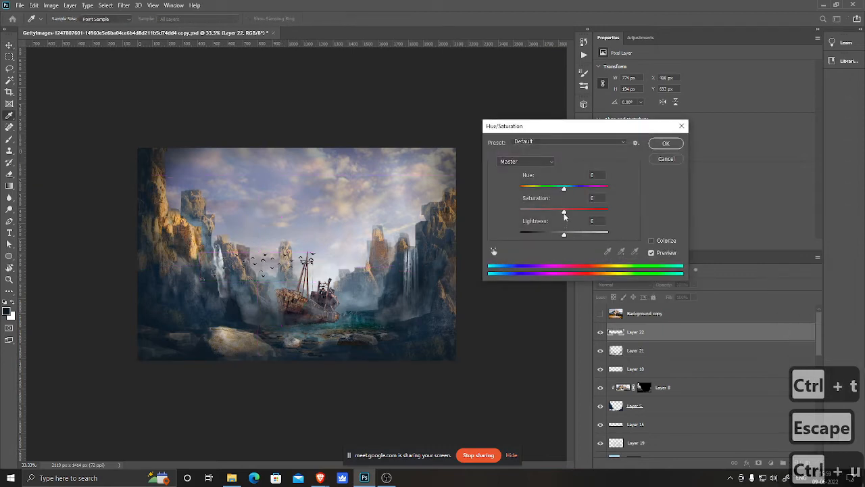
drag(564, 234, 608, 233)
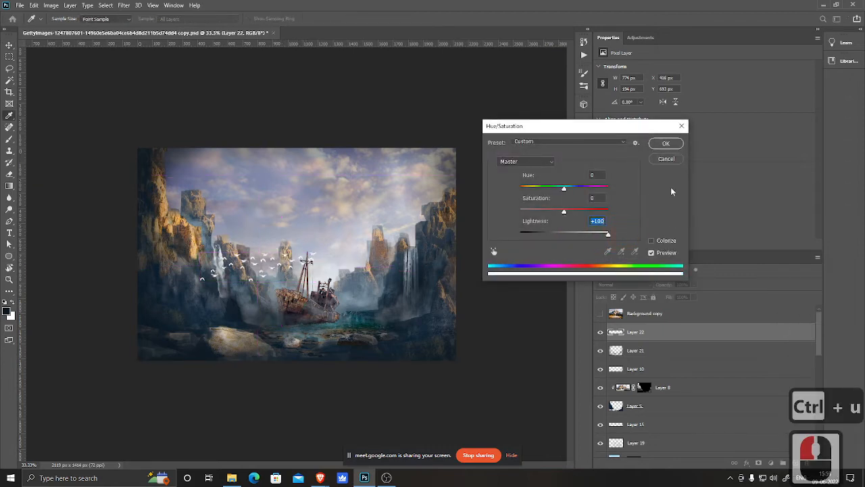
click(666, 144)
Step: Scale the birds down to about 32% and place them beside the right cliff's waterfall
key(ctrl+t)
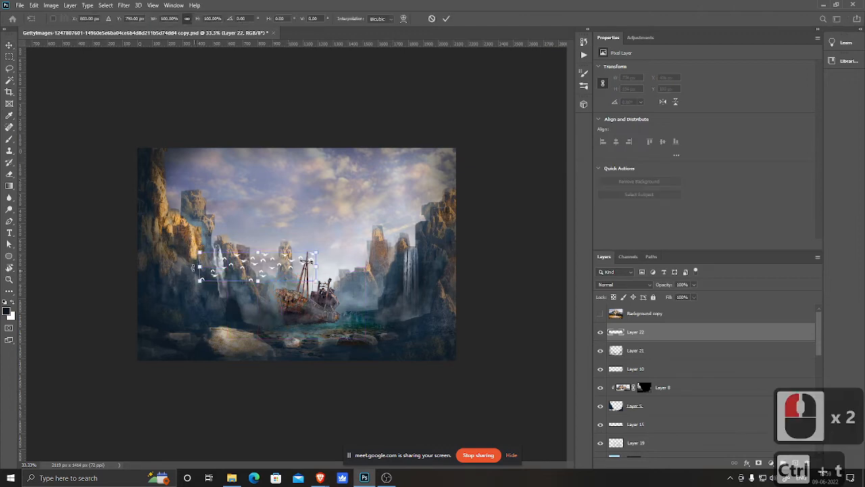
drag(197, 250, 432, 275)
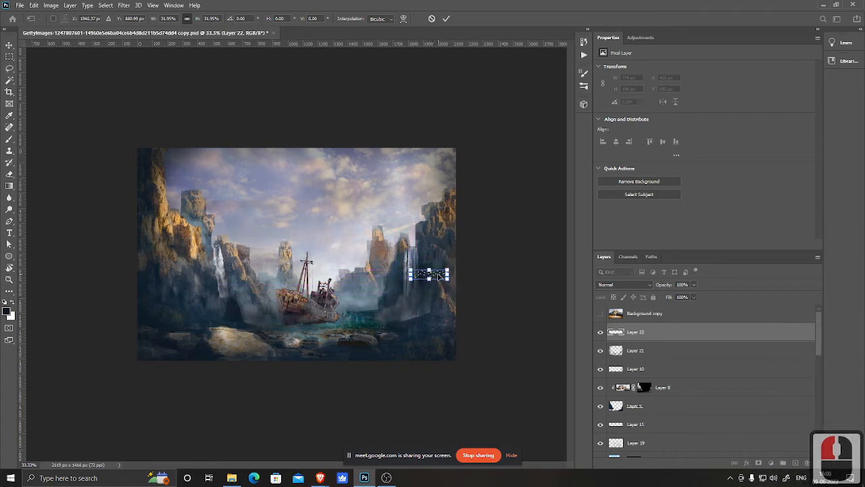
double_click(438, 275)
ctrl+click(464, 286)
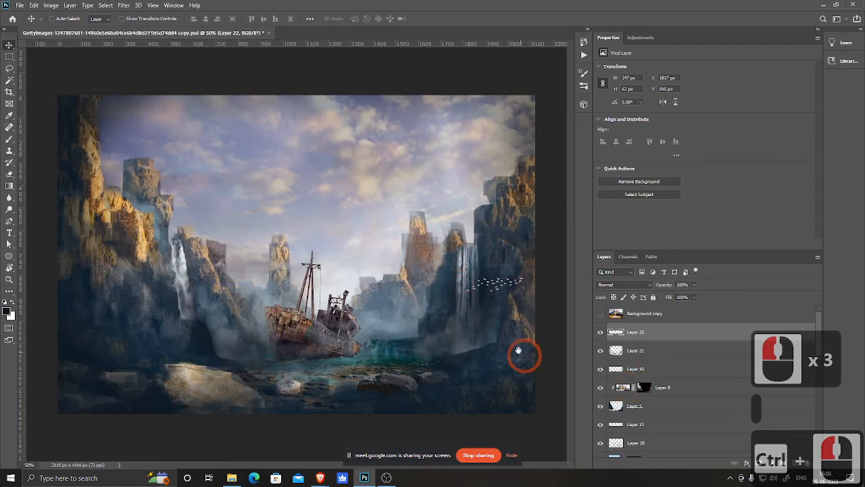
drag(449, 313, 485, 319)
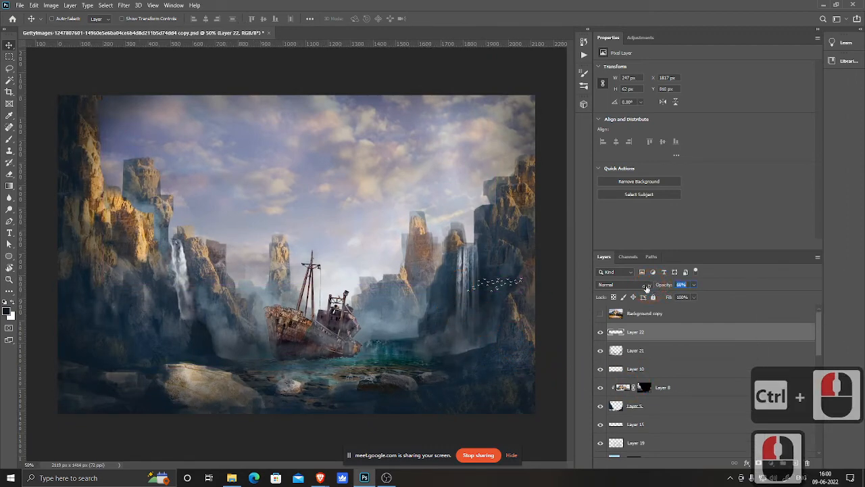
Step: Lower the birds layer's opacity to about 89%
drag(641, 290, 643, 291)
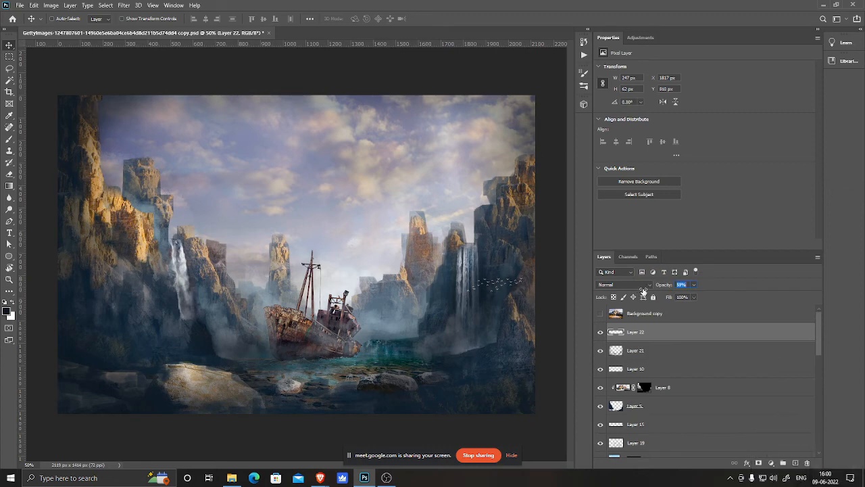
click(442, 341)
key(ctrl+minus)
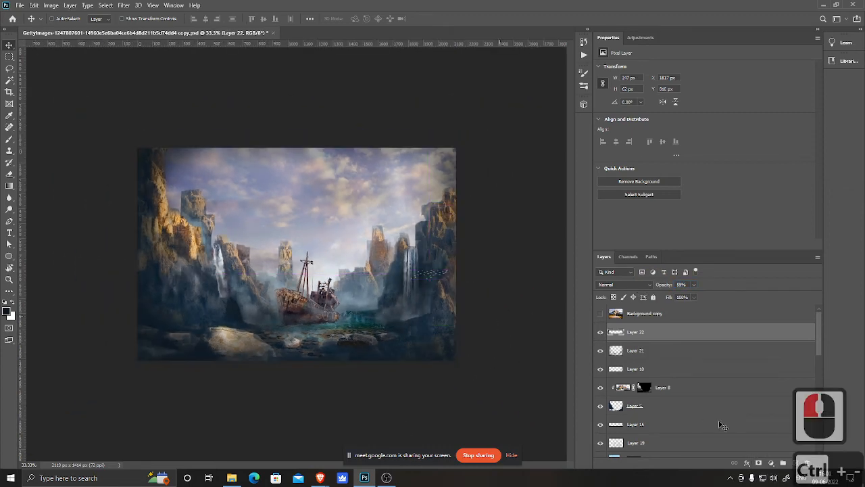
Step: Compare the two ship layers by toggling their visibility, leaving the sailing ship shown and the shipwreck hidden
scroll(703, 412, down, 7)
click(599, 332)
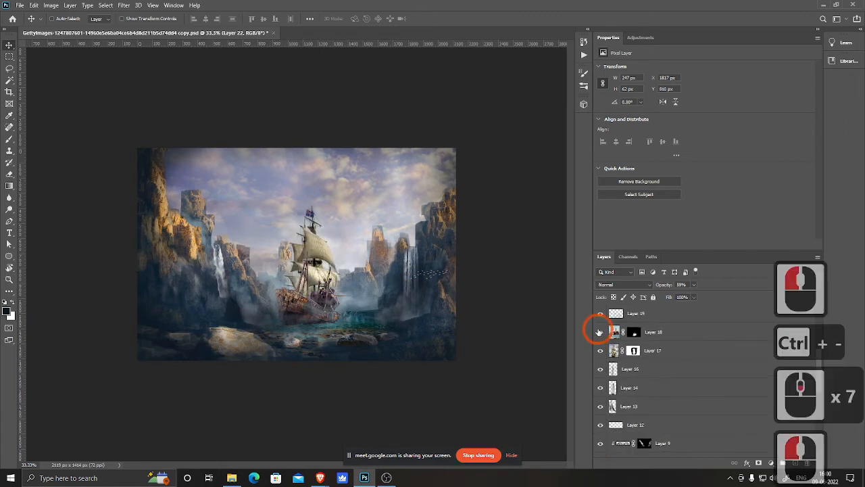
click(599, 332)
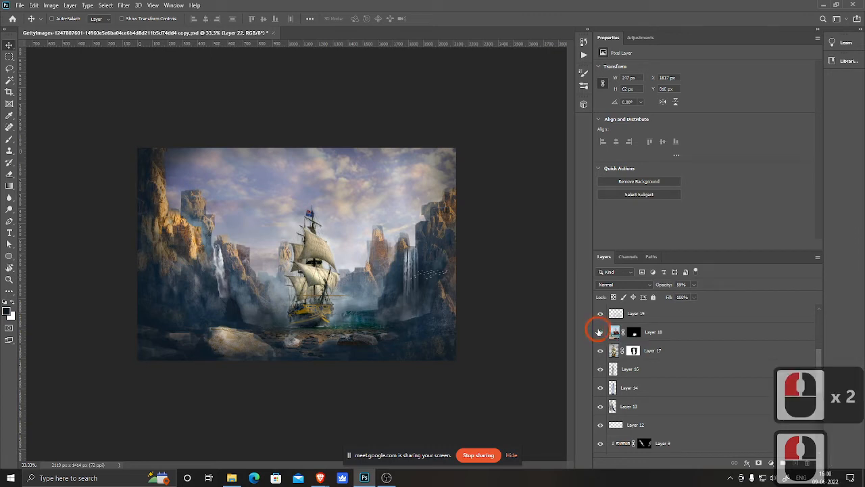
click(599, 331)
click(599, 332)
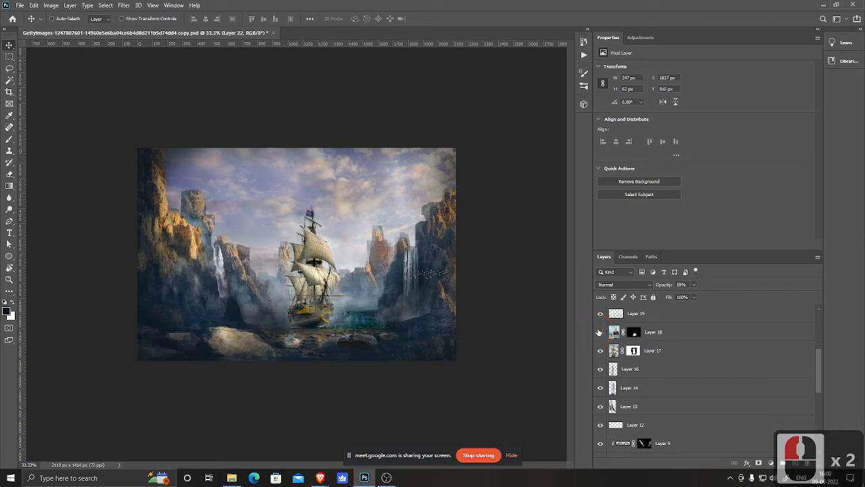
click(599, 332)
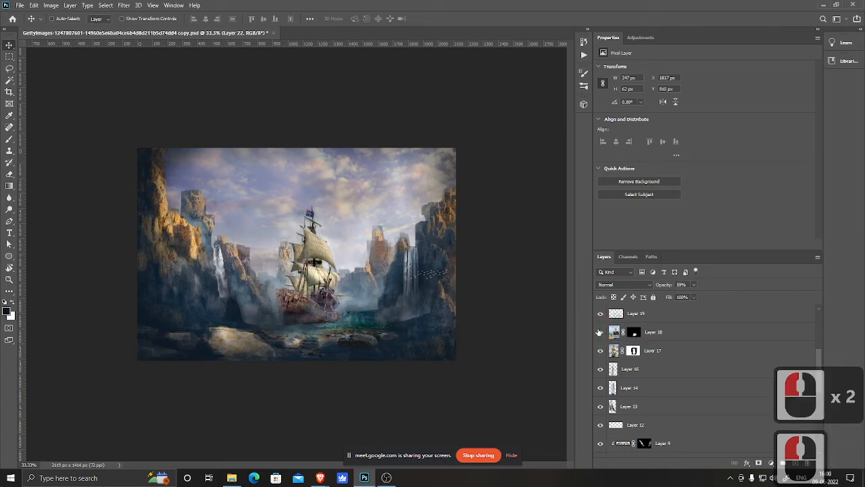
click(599, 331)
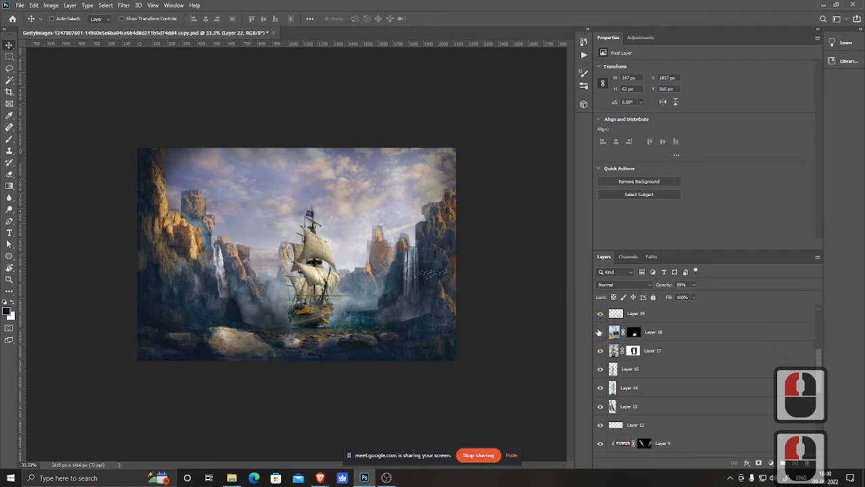
click(598, 332)
click(599, 332)
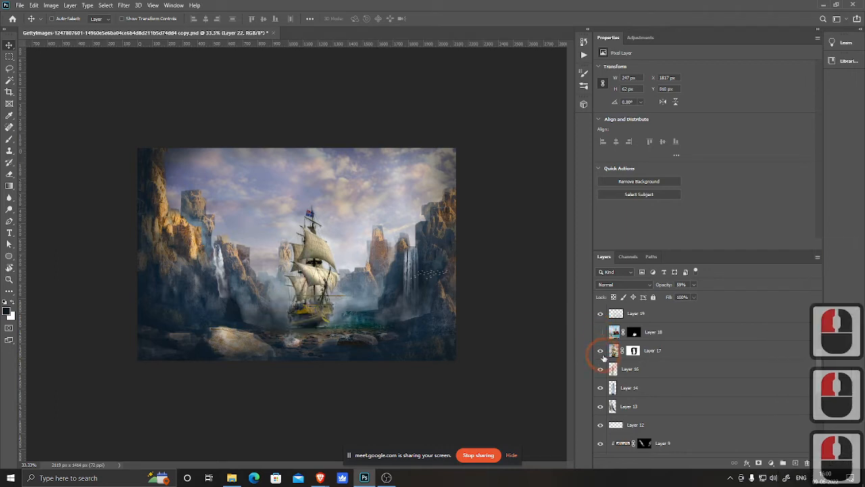
click(600, 350)
click(600, 332)
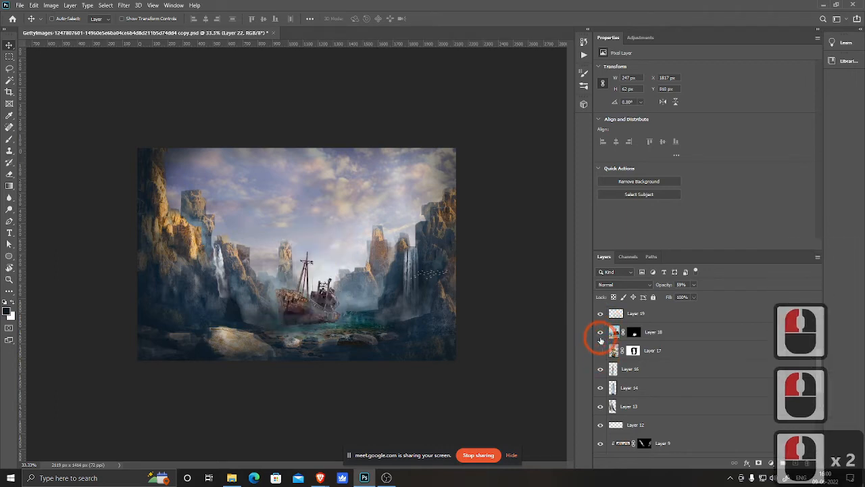
click(600, 334)
click(599, 350)
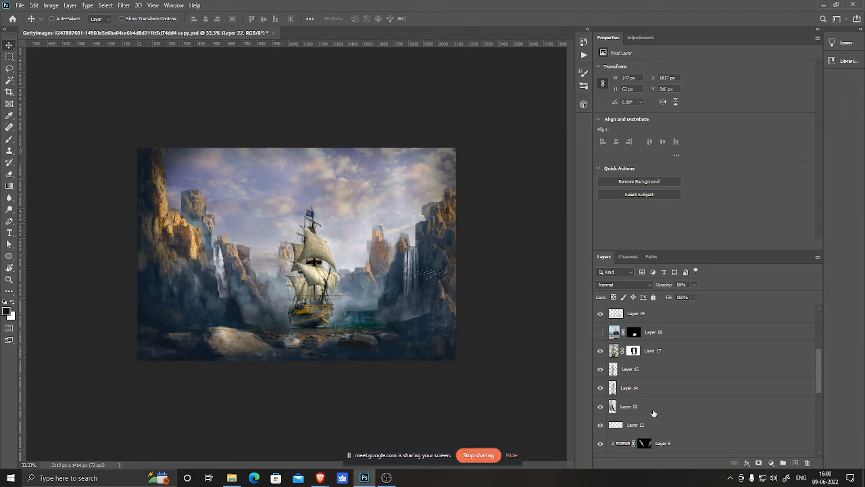
click(600, 332)
click(600, 350)
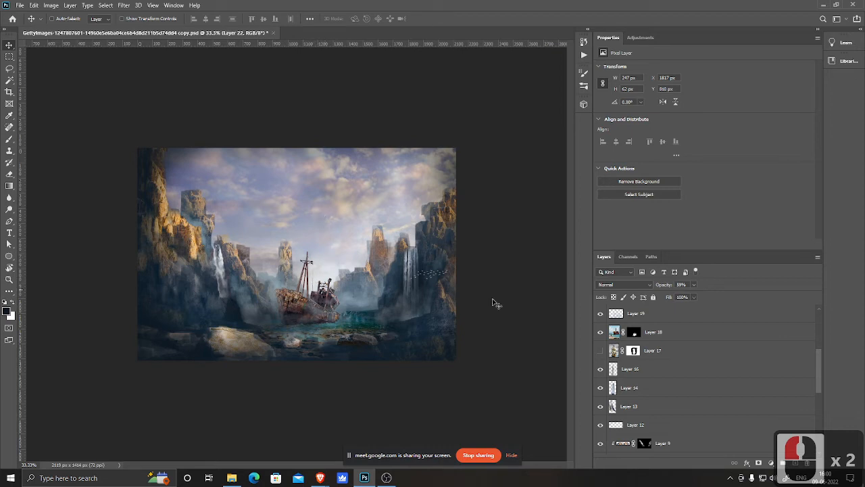
click(600, 351)
click(600, 332)
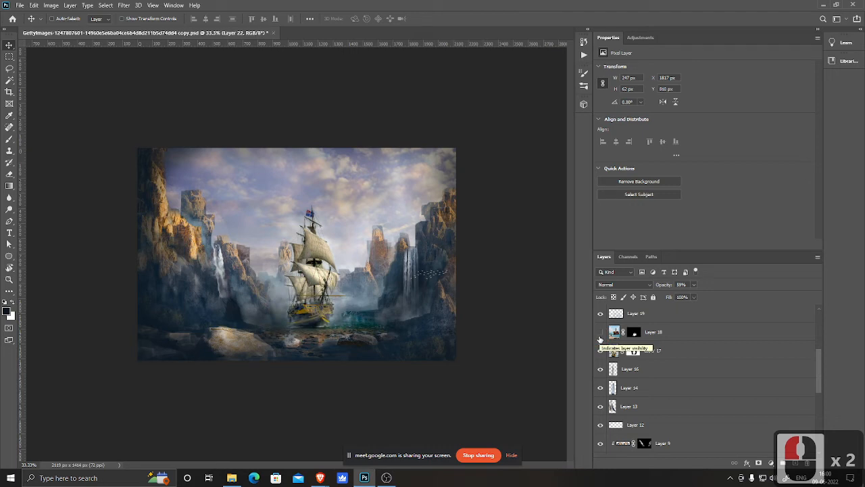
Step: Save the document and switch to the web browser
key(ctrl+s)
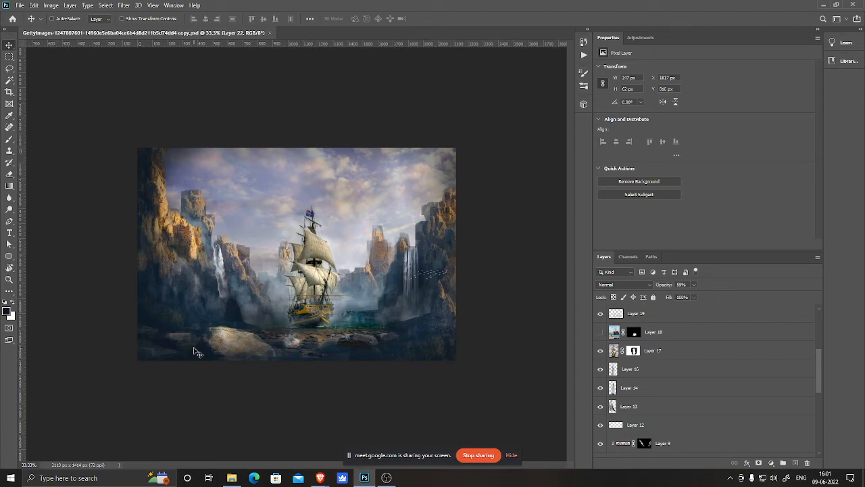
mouse_move(323, 478)
click(305, 443)
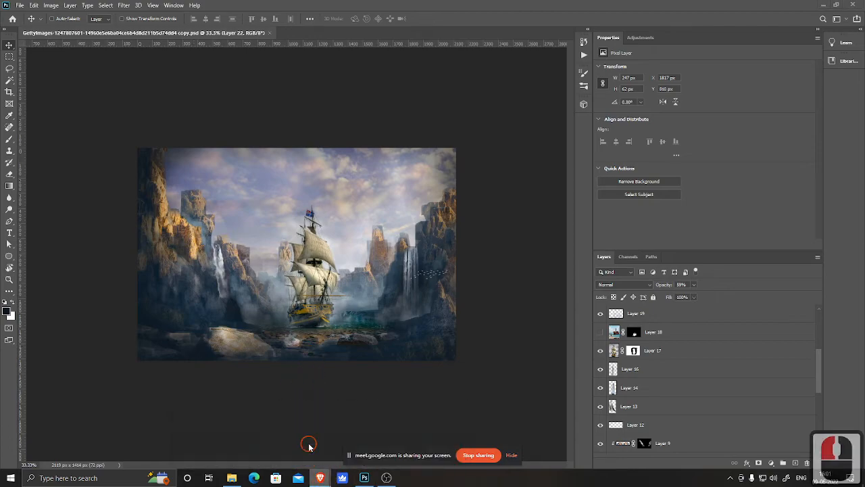
Step: Search Google Images for trees
scroll(236, 279, up, 11)
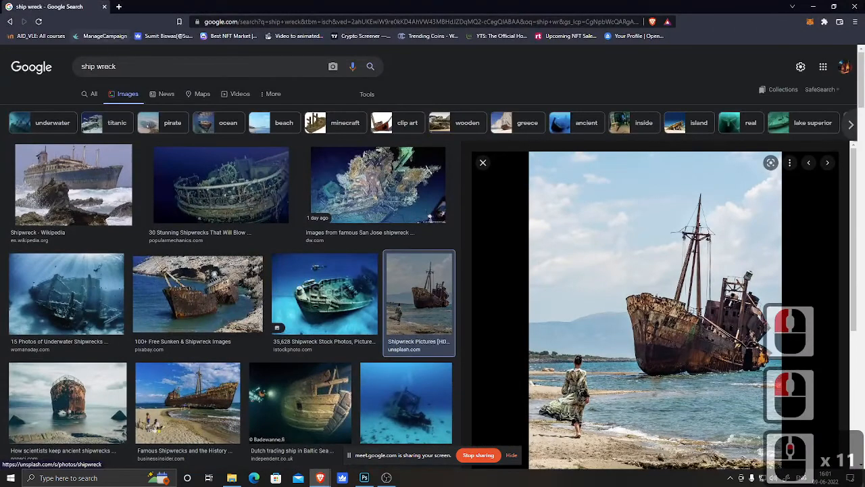
click(49, 68)
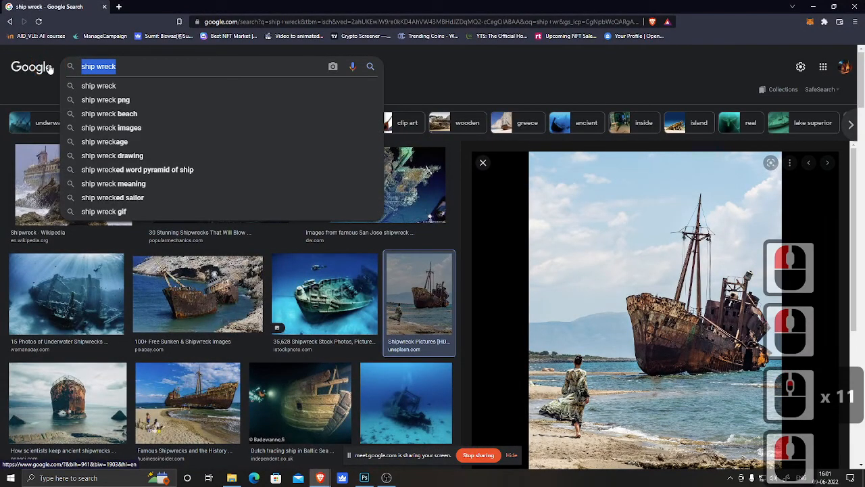
text(tree)
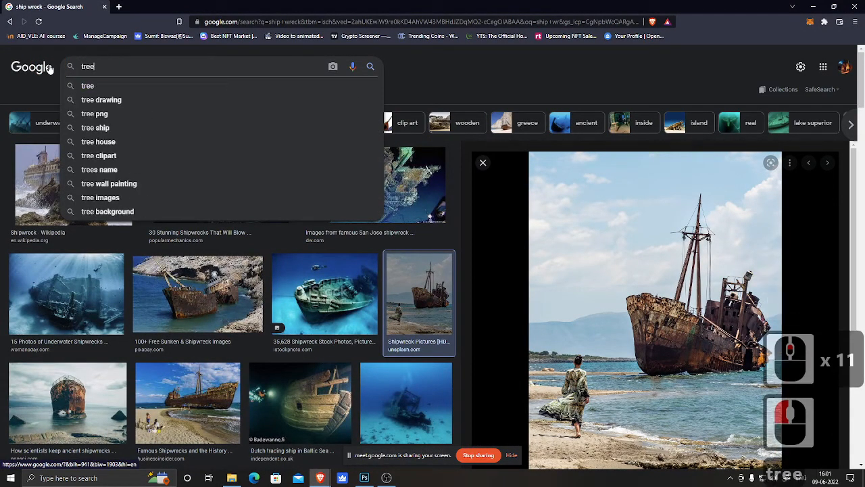
text(s)
key(Return)
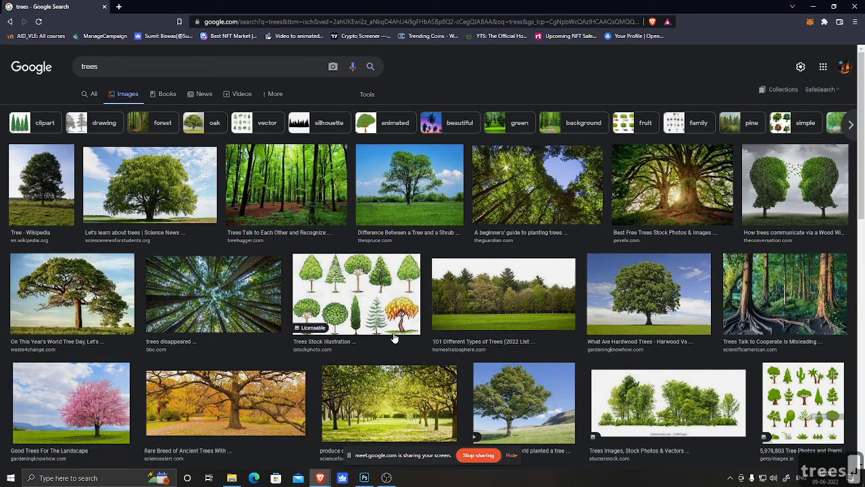
Step: Browse through the tree image results
scroll(406, 355, down, 5)
scroll(407, 354, down, 1)
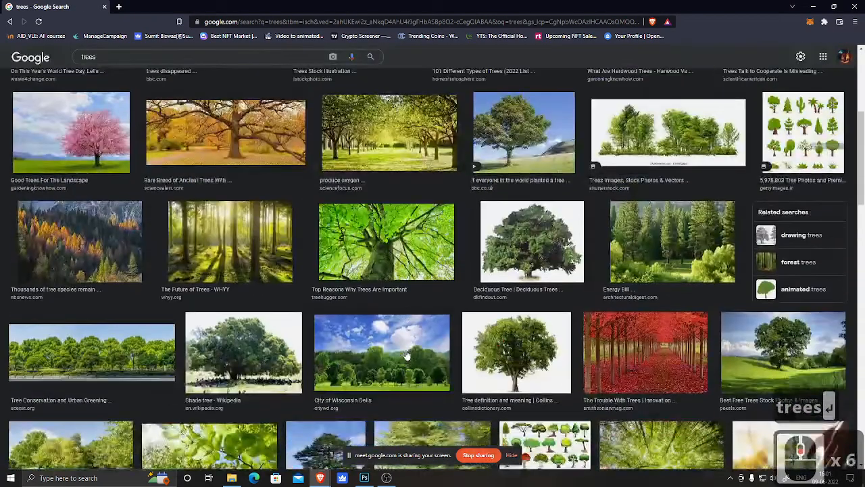
scroll(406, 355, down, 4)
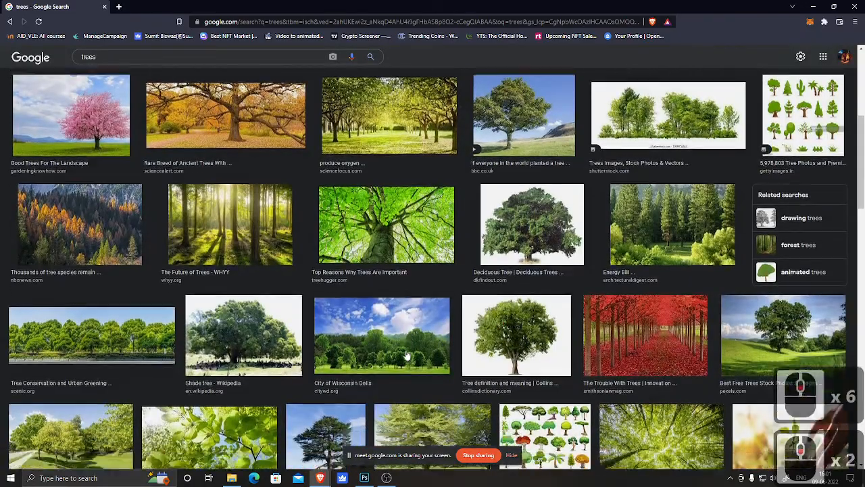
scroll(407, 355, up, 8)
scroll(407, 352, up, 8)
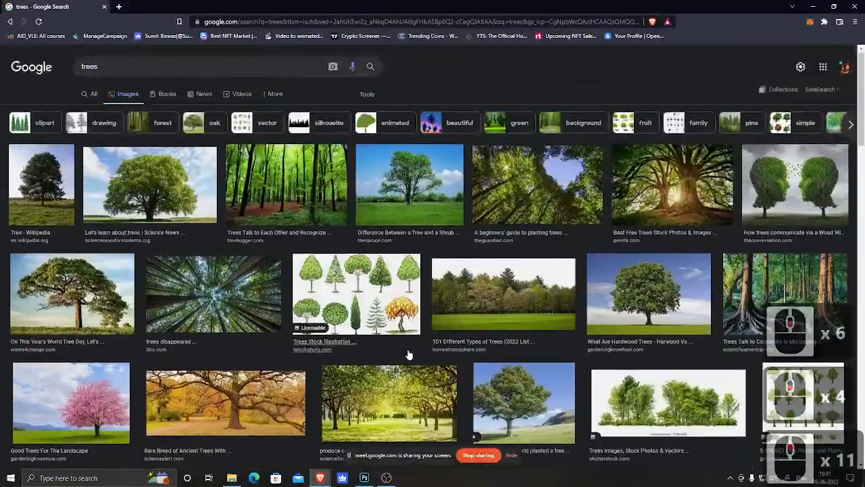
scroll(407, 352, down, 5)
scroll(407, 352, up, 13)
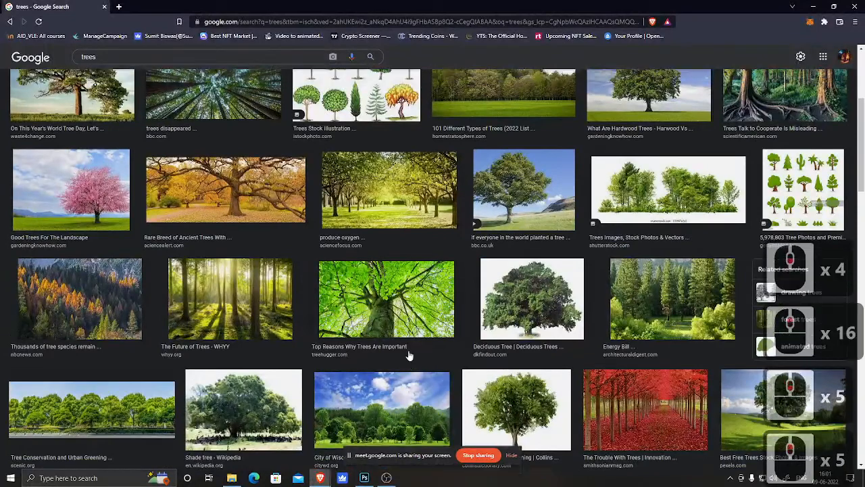
Step: Replace the image search with landscape
click(128, 66)
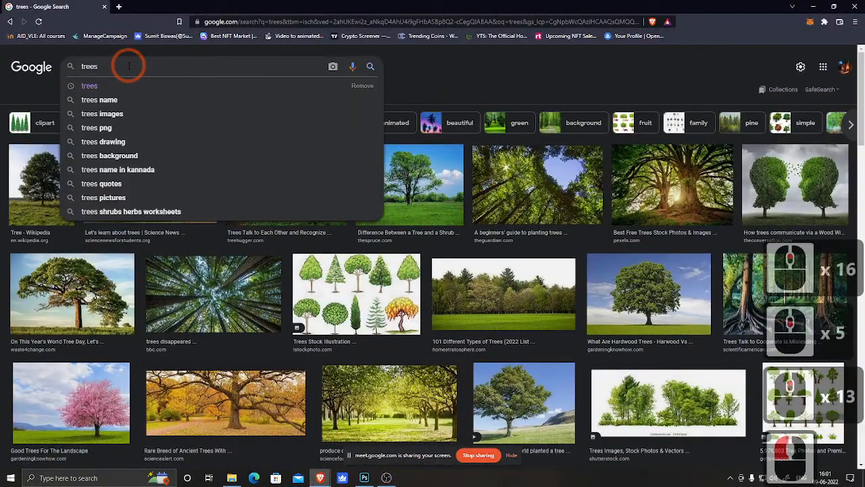
key(BackSpace)
key(BackSpace)
key(BackSpace)
key(BackSpace)
key(BackSpace)
key(BackSpace)
key(BackSpace)
key(BackSpace)
key(BackSpace)
key(BackSpace)
key(BackSpace)
key(BackSpace)
text(la)
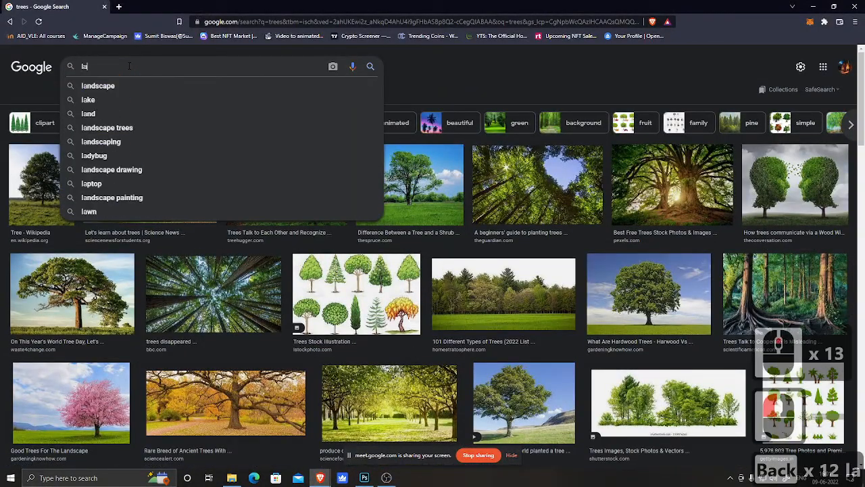
text(nd)
key(Down)
key(Return)
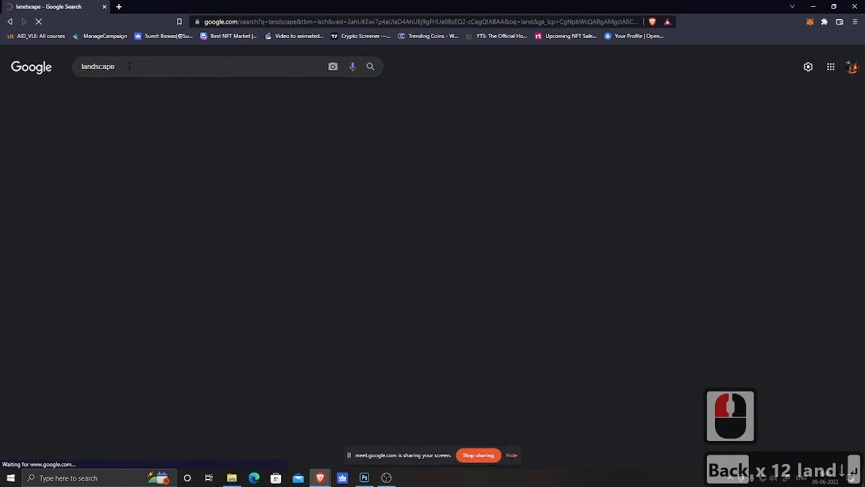
Step: Filter the landscape image results to Large size and scroll through them
click(367, 96)
click(79, 110)
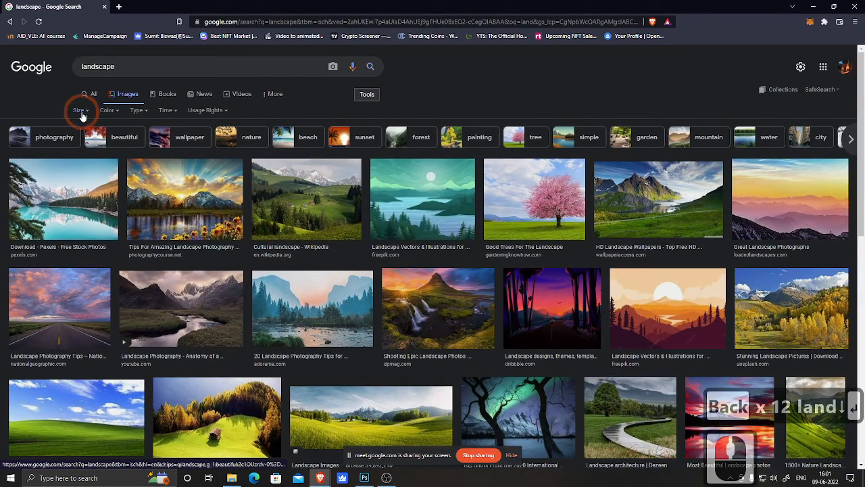
click(380, 211)
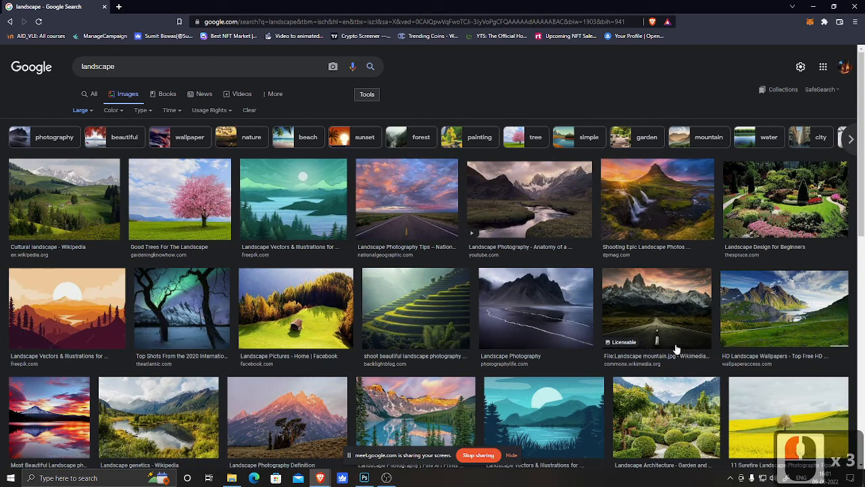
scroll(517, 329, down, 2)
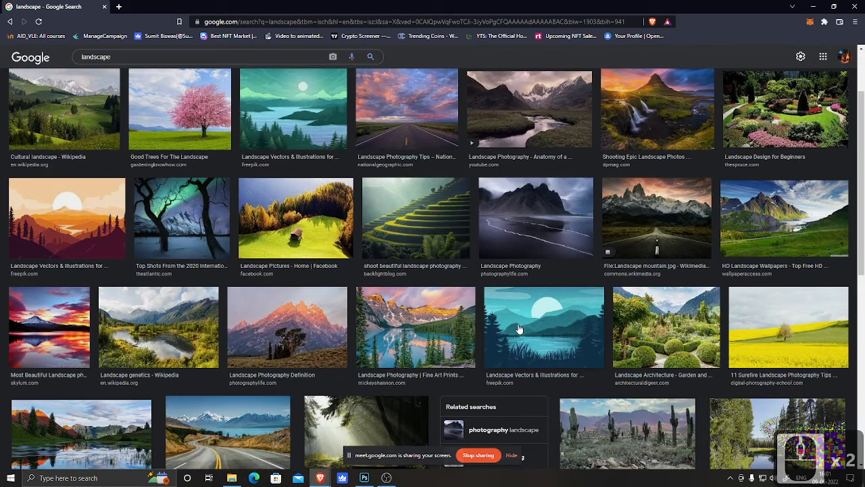
scroll(518, 329, down, 7)
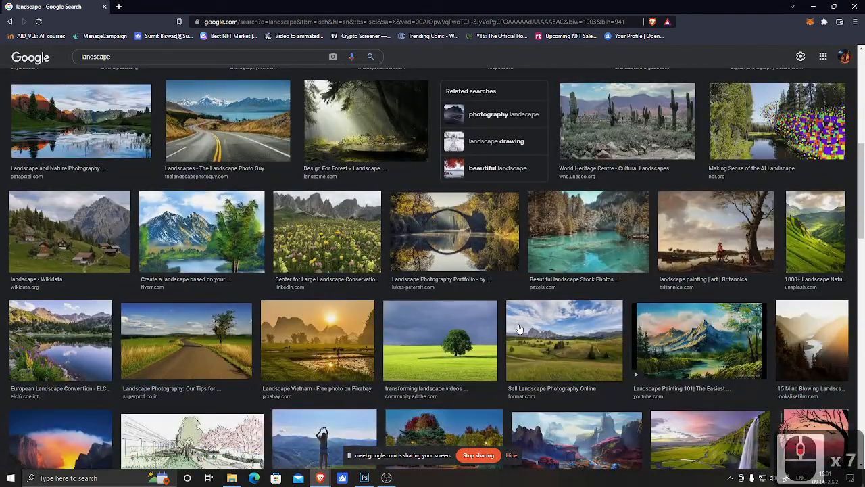
Step: Open the fantasy landscape concepts image preview and browse through its related images
scroll(519, 330, down, 2)
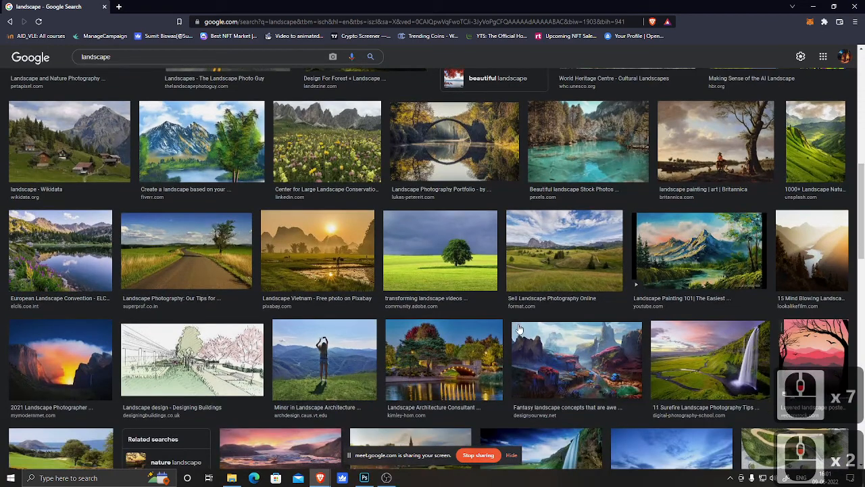
scroll(519, 329, down, 2)
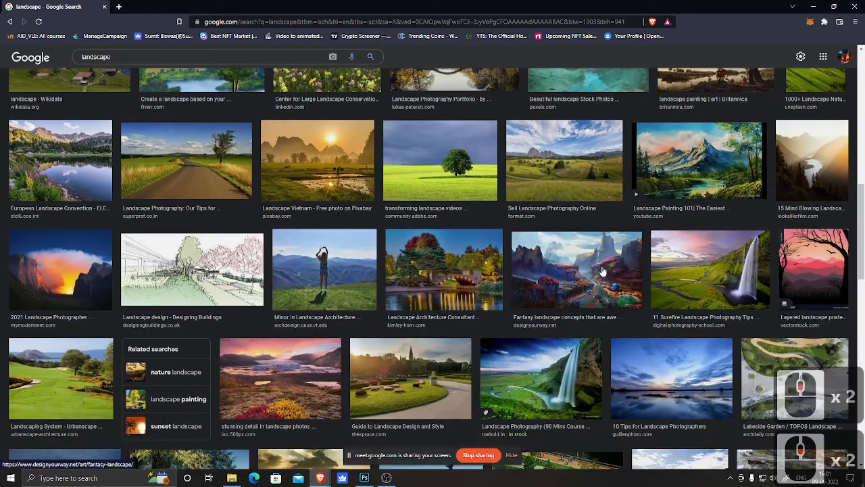
click(518, 324)
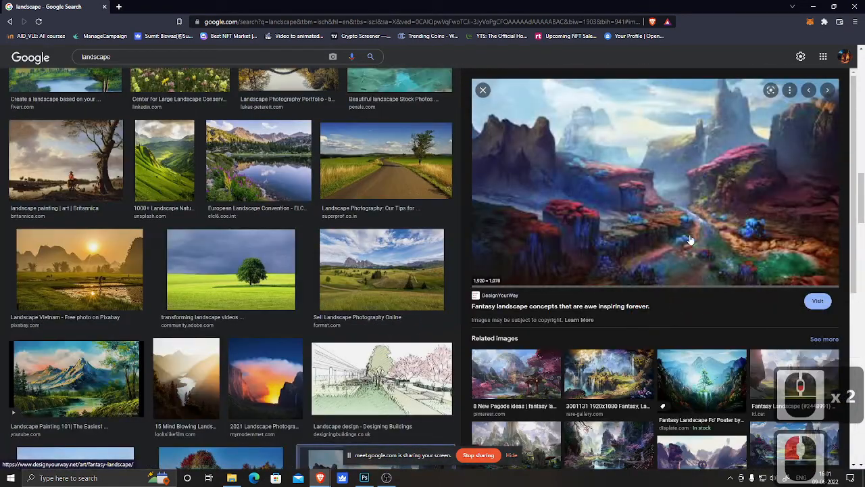
scroll(684, 406, down, 2)
scroll(684, 405, down, 2)
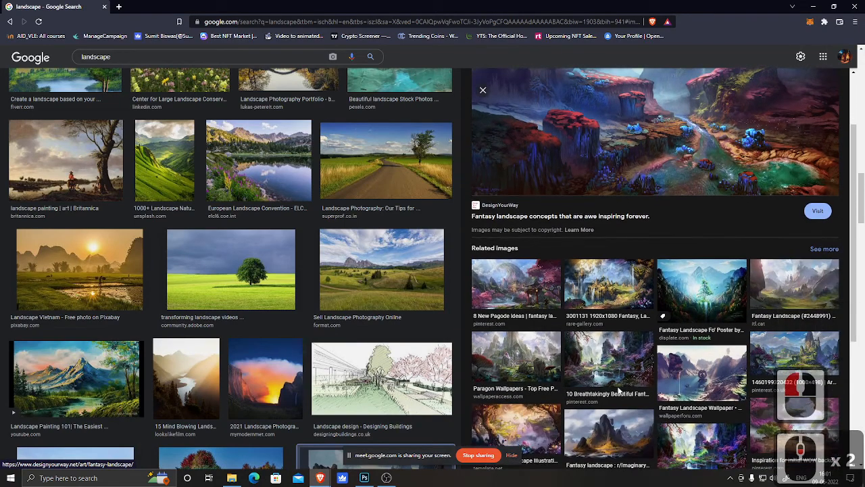
scroll(655, 402, down, 2)
scroll(655, 403, down, 2)
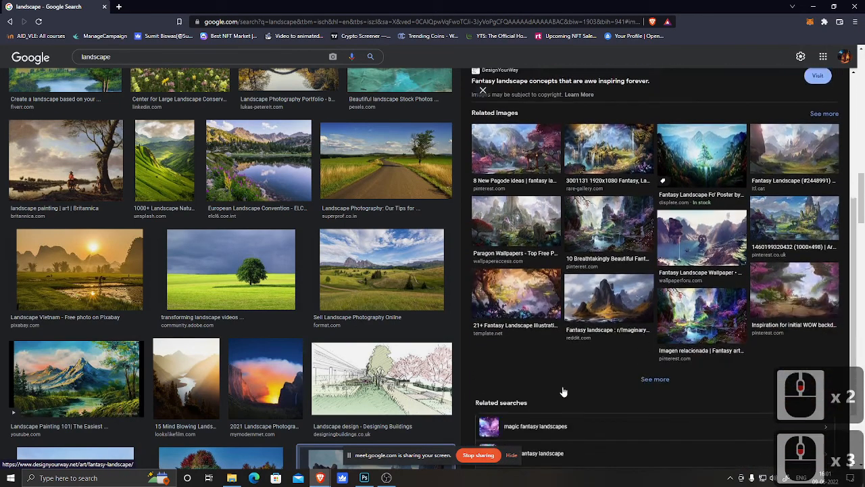
scroll(588, 386, up, 1)
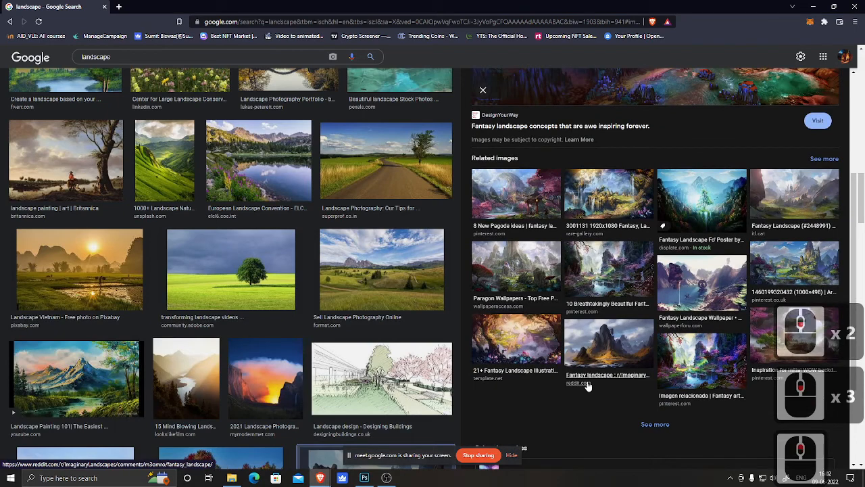
scroll(588, 386, up, 3)
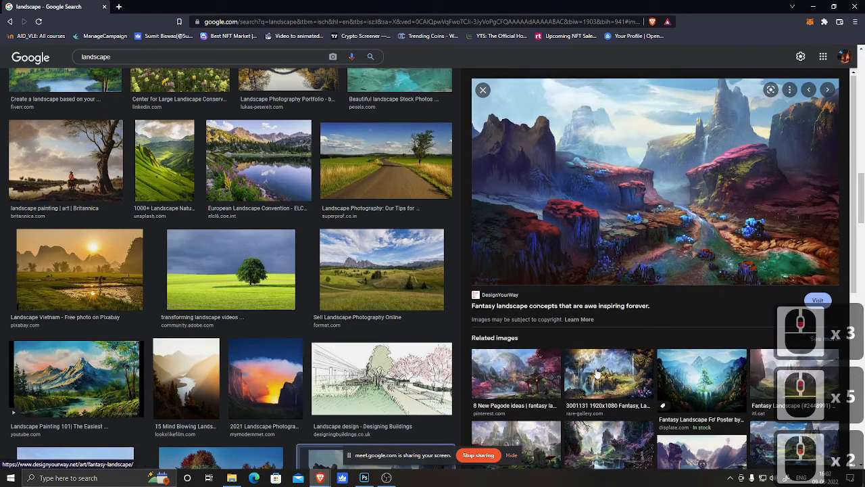
scroll(675, 256, down, 3)
scroll(288, 294, down, 4)
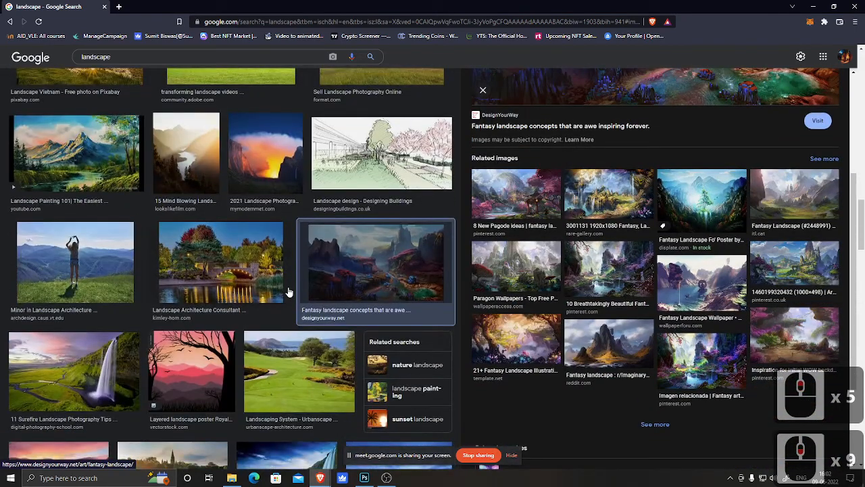
scroll(291, 289, down, 6)
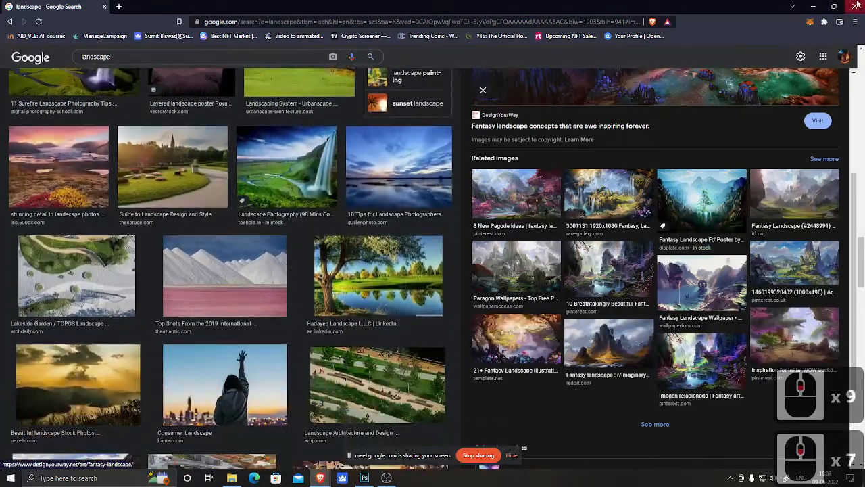
Step: Switch back to Photoshop and save the composition document
click(813, 6)
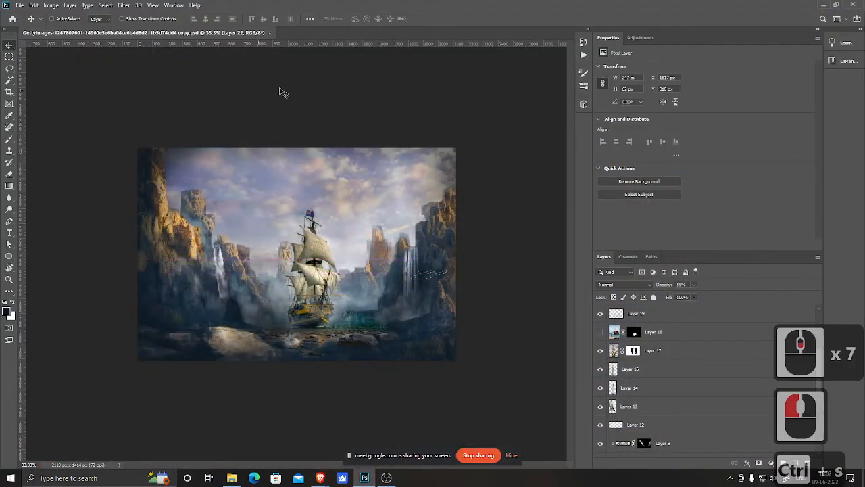
key(ctrl+s)
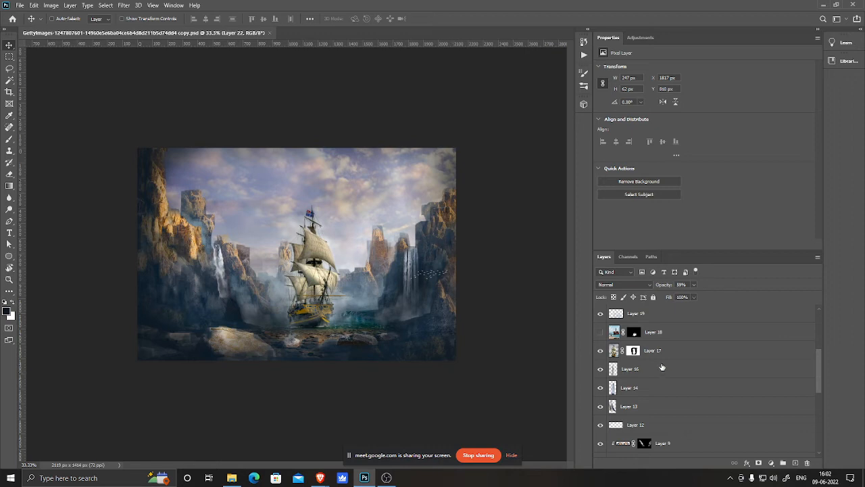
Step: Add a new empty layer at the top of the layer stack and pick the Brush tool with a smaller size
scroll(684, 370, up, 13)
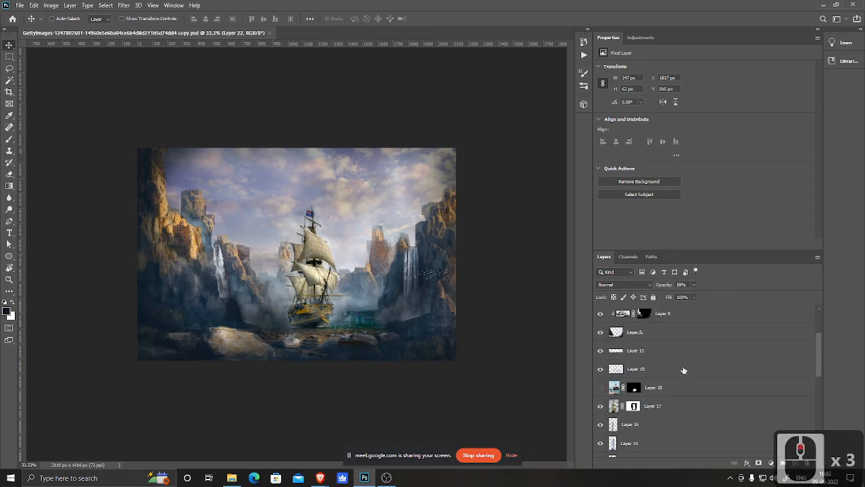
click(794, 464)
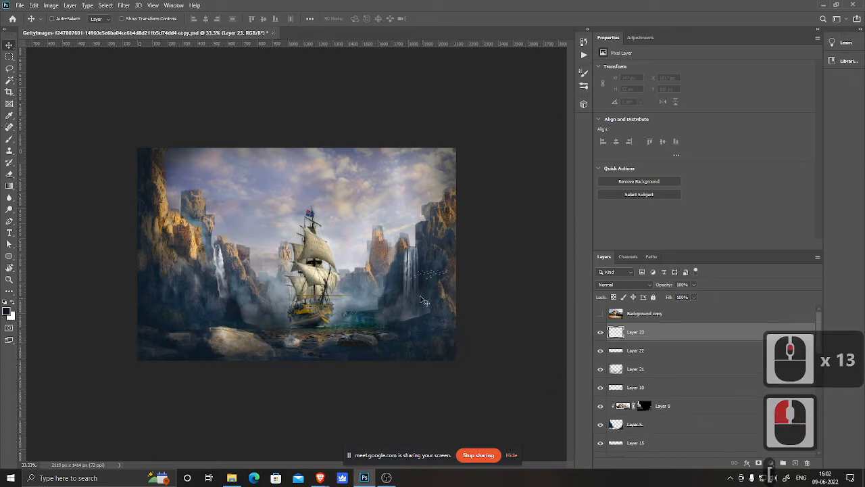
key(b)
key(bracketleft)
key(bracketleft)
key(bracketleft)
key(bracketleft)
key(bracketleft)
key(bracketleft)
key(bracketleft)
key(bracketleft)
key(bracketleft)
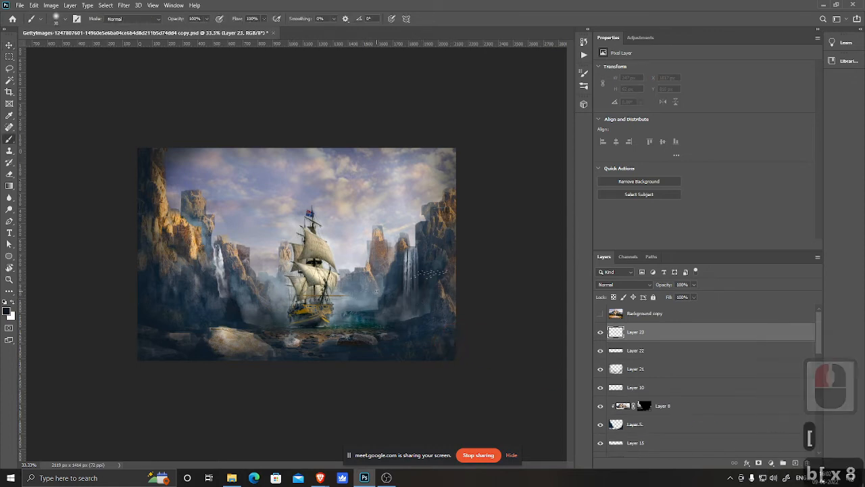
Step: Paint soft splash over the top edge of the right waterfall on the new layer, sampling nearby colours, and undo the stray stroke
scroll(373, 290, up, 3)
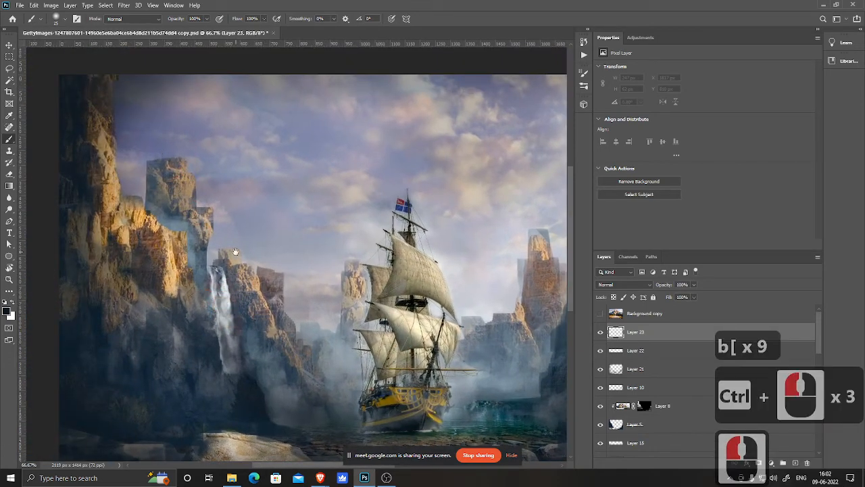
drag(404, 335, 228, 259)
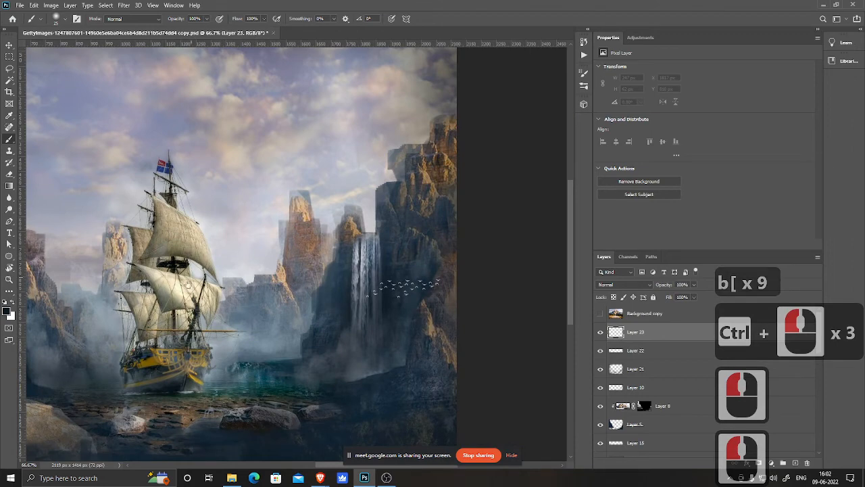
drag(352, 285, 343, 260)
scroll(343, 258, up, 3)
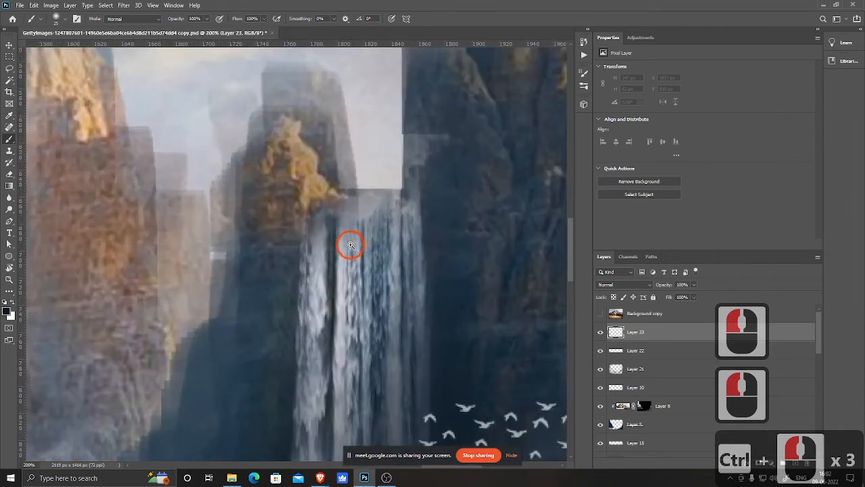
key(bracketleft)
key(bracketleft)
key(bracketleft)
key(bracketleft)
key(bracketleft)
key(bracketleft)
key(bracketleft)
key(bracketleft)
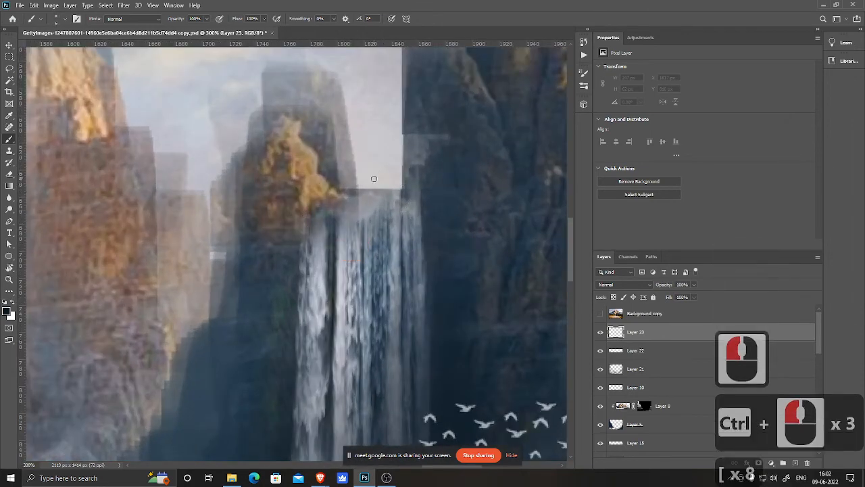
alt+click(365, 195)
mouse_move(365, 195)
mouse_down()
mouse_move(359, 183)
mouse_move(348, 189)
mouse_move(352, 157)
mouse_up()
mouse_move(353, 192)
mouse_down()
mouse_move(340, 215)
mouse_move(332, 201)
mouse_move(323, 285)
mouse_move(351, 207)
mouse_move(340, 197)
mouse_move(321, 204)
mouse_move(344, 186)
mouse_move(309, 209)
mouse_up()
click(344, 209)
click(321, 225)
alt+click(317, 277)
click(352, 208)
click(340, 201)
click(337, 197)
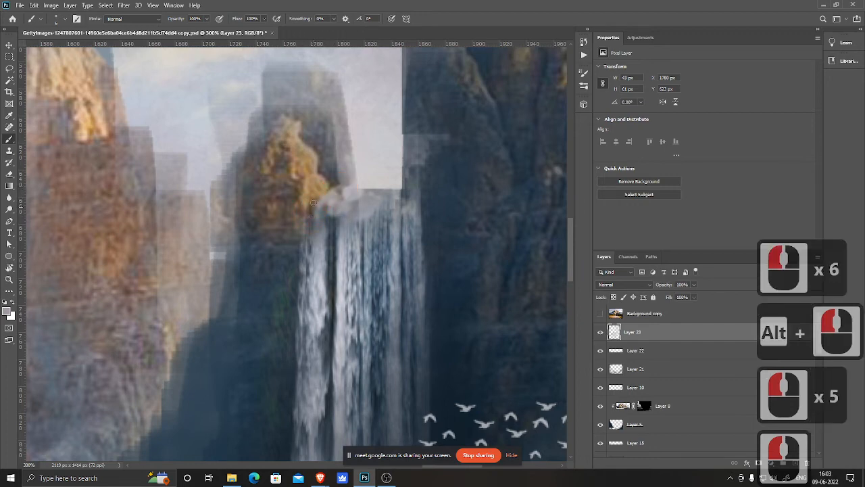
click(309, 217)
drag(318, 164, 319, 162)
drag(257, 243, 376, 222)
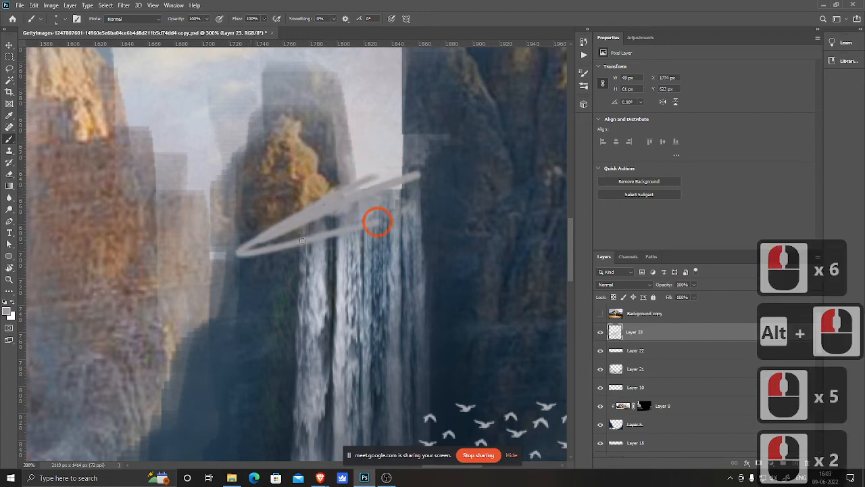
key(ctrl+z)
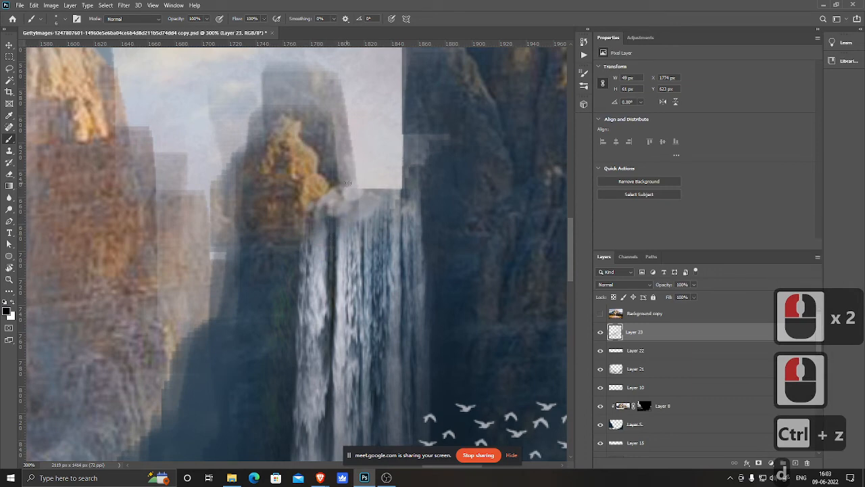
Step: Continue blending the right waterfall's top edge into the cliff with small sampled brush strokes
alt+click(327, 302)
mouse_move(342, 214)
mouse_down()
mouse_move(336, 190)
mouse_move(323, 222)
mouse_up()
mouse_move(324, 217)
mouse_down()
mouse_move(318, 221)
mouse_move(314, 208)
mouse_move(350, 187)
mouse_move(359, 192)
mouse_move(313, 202)
mouse_move(319, 243)
mouse_move(319, 227)
mouse_up()
click(341, 189)
click(337, 191)
click(331, 192)
click(327, 191)
click(308, 214)
mouse_move(319, 235)
mouse_down()
mouse_move(320, 192)
mouse_move(336, 187)
mouse_up()
mouse_move(358, 194)
mouse_down()
mouse_move(367, 188)
mouse_move(388, 194)
mouse_up()
mouse_move(387, 193)
mouse_down()
mouse_move(369, 199)
mouse_move(376, 203)
mouse_up()
drag(381, 201, 344, 199)
click(376, 199)
click(368, 202)
mouse_move(349, 203)
mouse_down()
mouse_move(333, 217)
mouse_move(327, 246)
mouse_move(315, 201)
mouse_move(315, 233)
mouse_move(302, 258)
mouse_up()
drag(416, 218, 401, 188)
mouse_move(400, 189)
mouse_down()
mouse_move(409, 211)
mouse_move(417, 195)
mouse_move(394, 206)
mouse_move(402, 229)
mouse_move(397, 208)
mouse_up()
click(401, 229)
mouse_move(395, 204)
mouse_down()
mouse_move(386, 191)
mouse_move(353, 184)
mouse_up()
click(315, 196)
Step: Zoom out to the whole image and save the document
key(ctrl+minus)
key(ctrl+minus)
key(ctrl+minus)
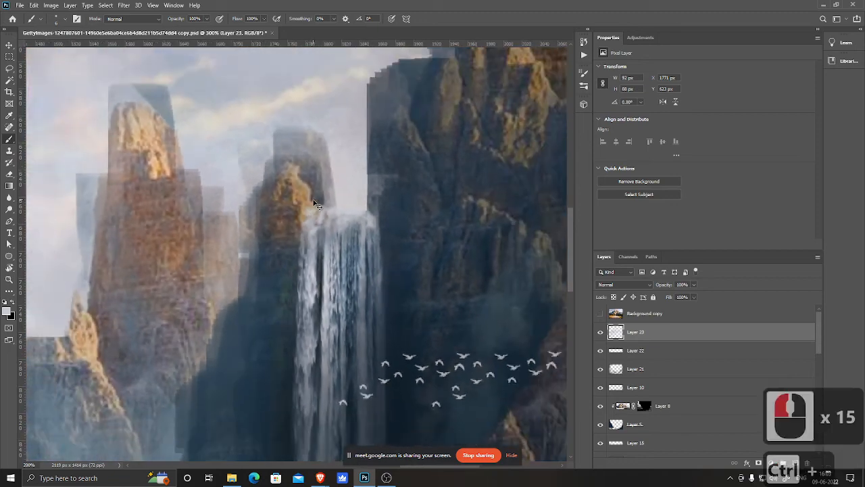
key(ctrl+minus)
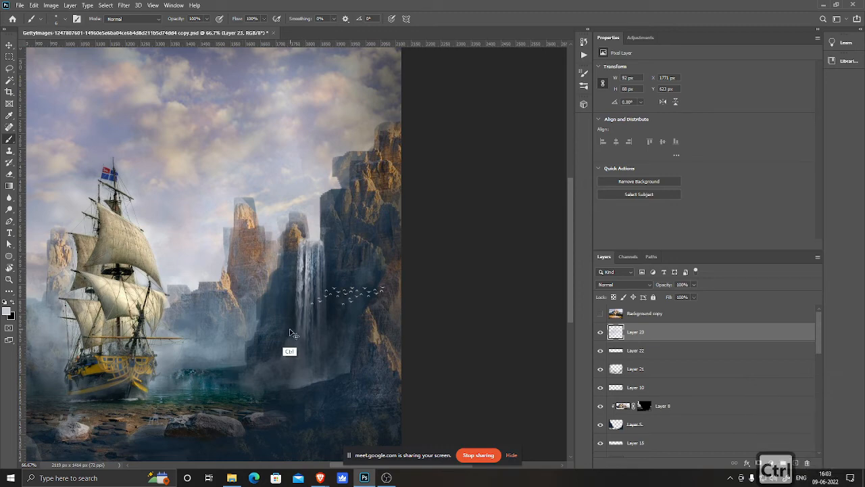
key(ctrl+minus)
key(ctrl+minus)
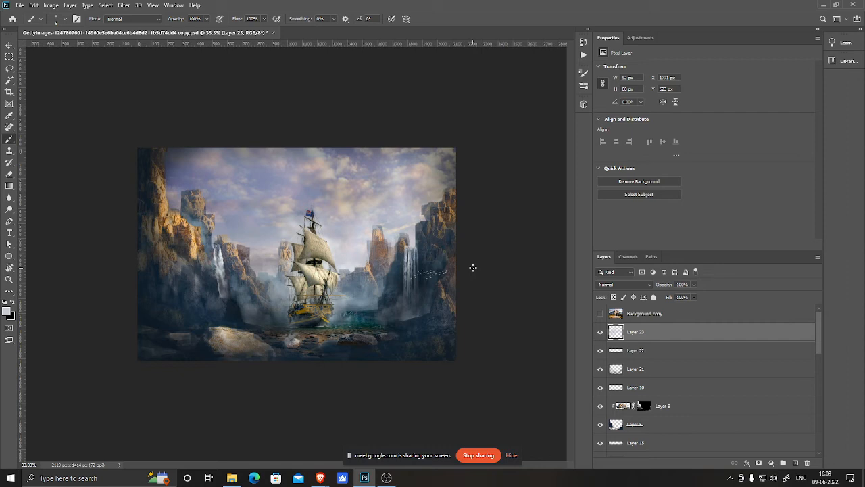
key(ctrl+s)
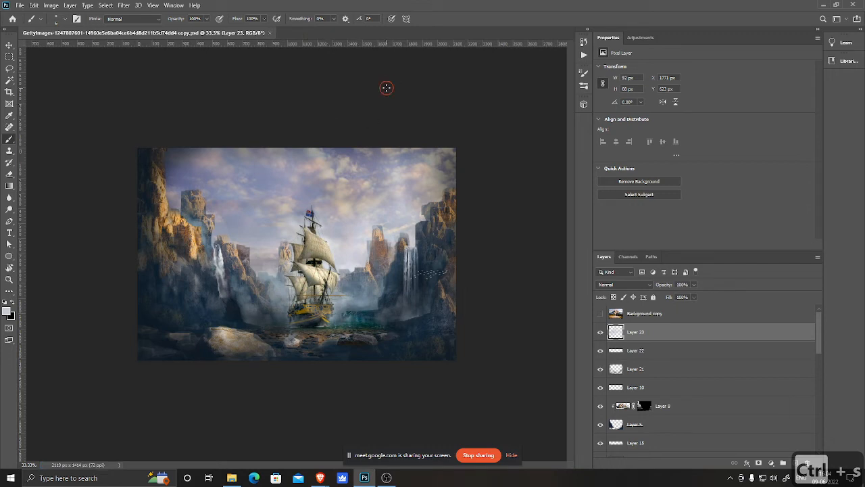
click(420, 98)
key(ctrl+s)
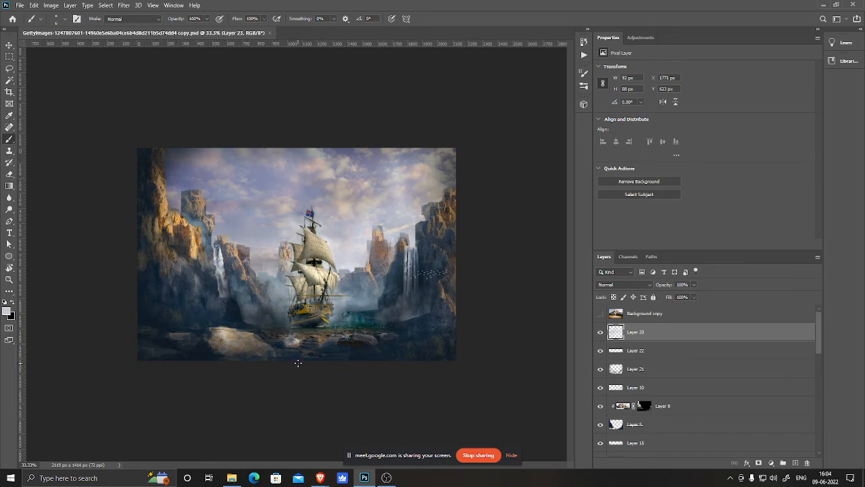
Step: Toggle the visibility of Layer 17 and Layer 18 to compare the ship versions, keeping Layer 18 hidden, and save
scroll(708, 410, down, 7)
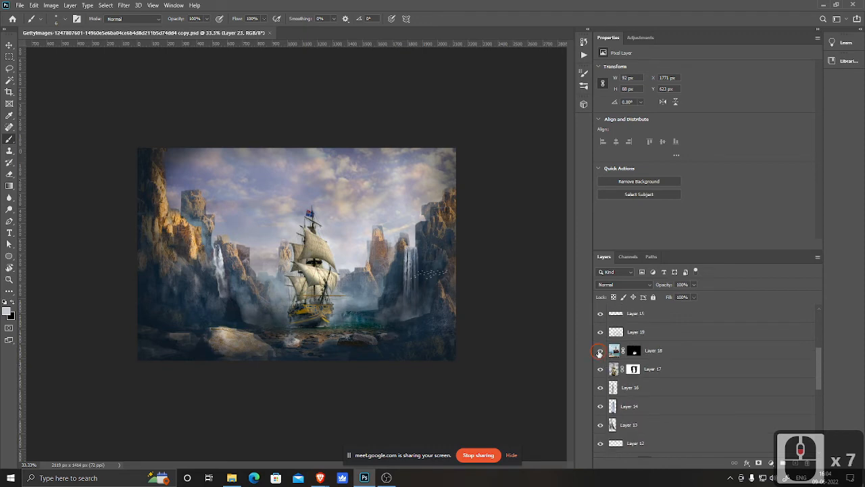
click(600, 369)
click(600, 370)
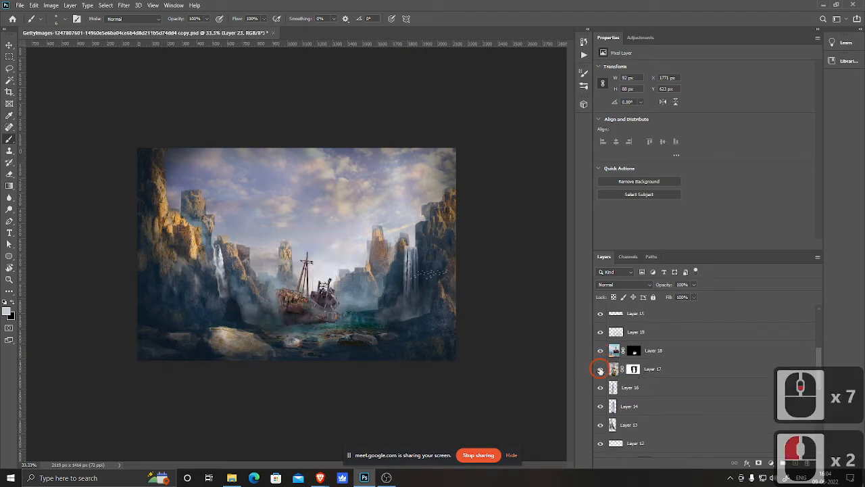
click(601, 370)
click(600, 369)
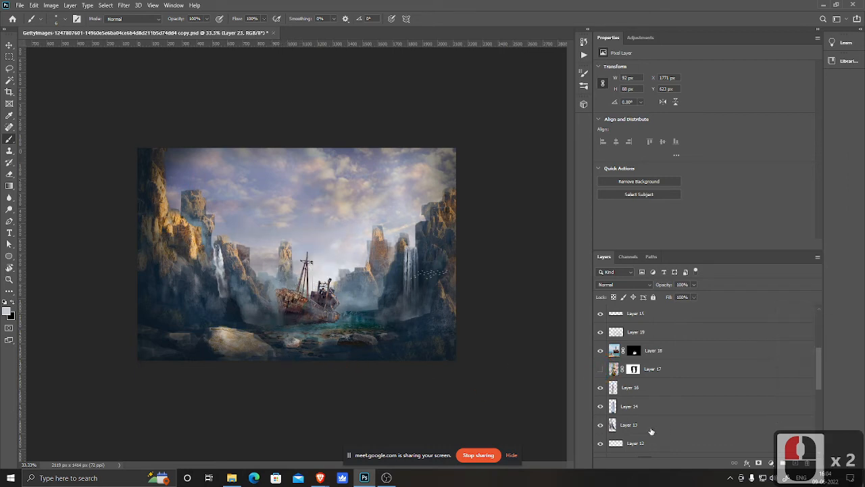
click(600, 370)
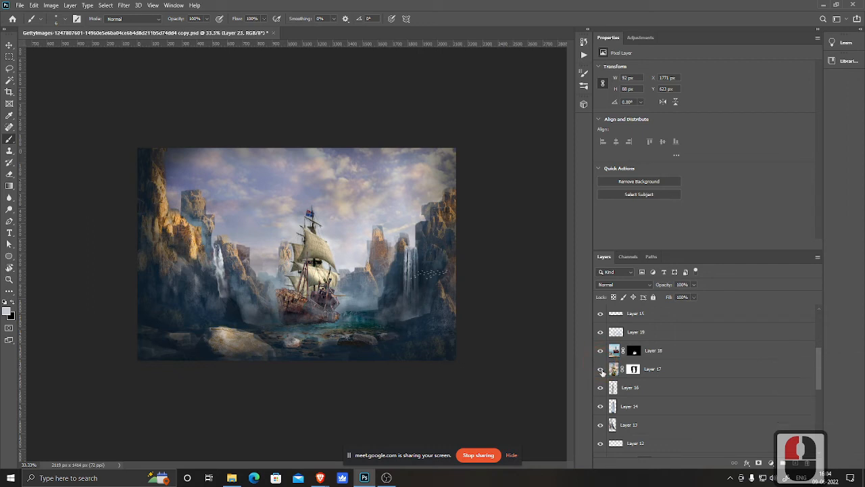
click(600, 350)
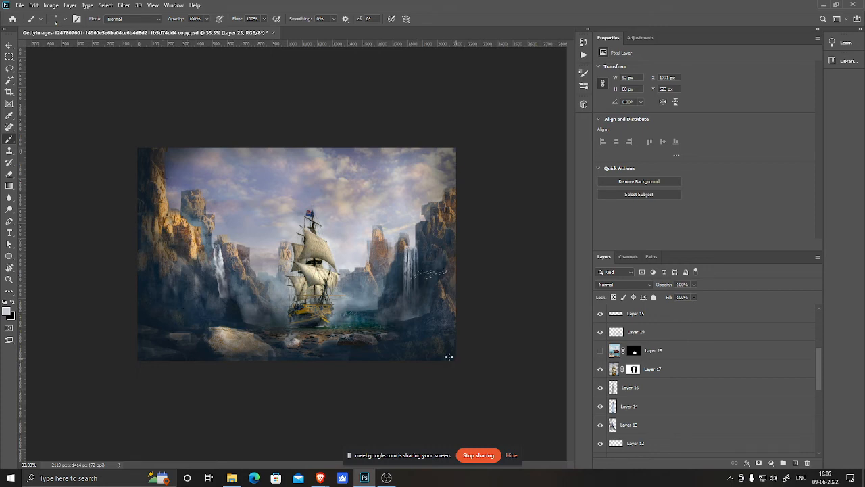
key(ctrl+s)
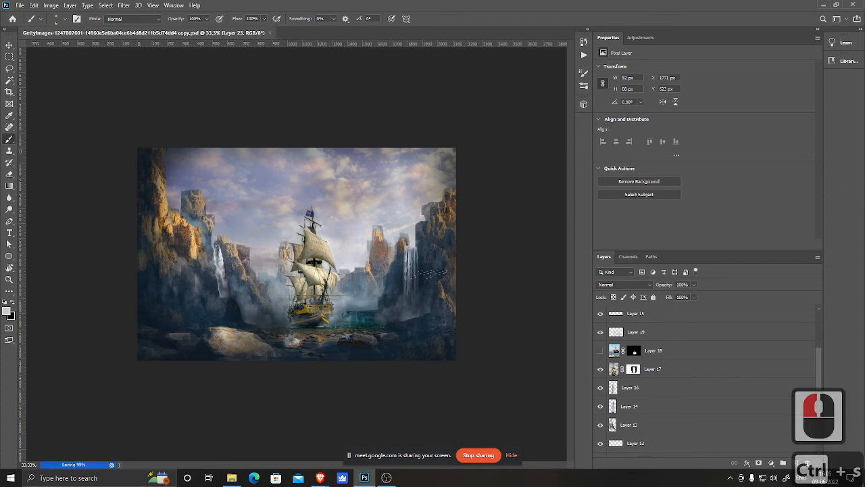
Step: Switch to the browser and go to the learning site's Home page
click(321, 477)
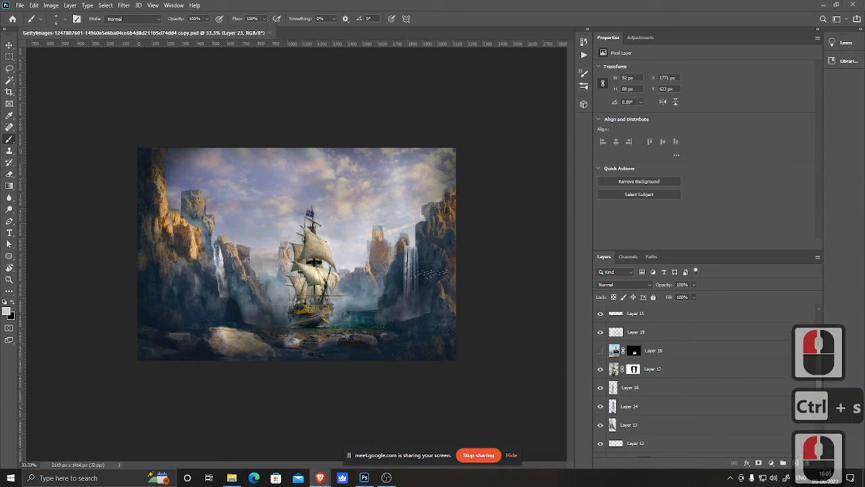
click(320, 477)
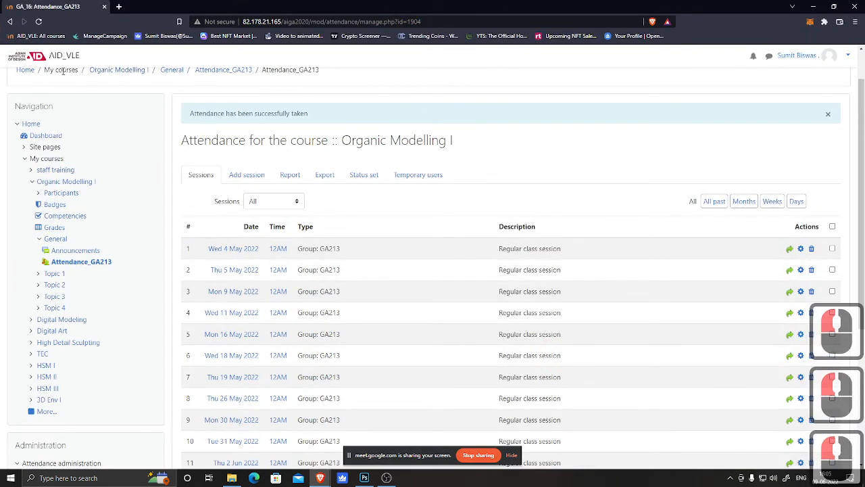
click(25, 70)
click(543, 325)
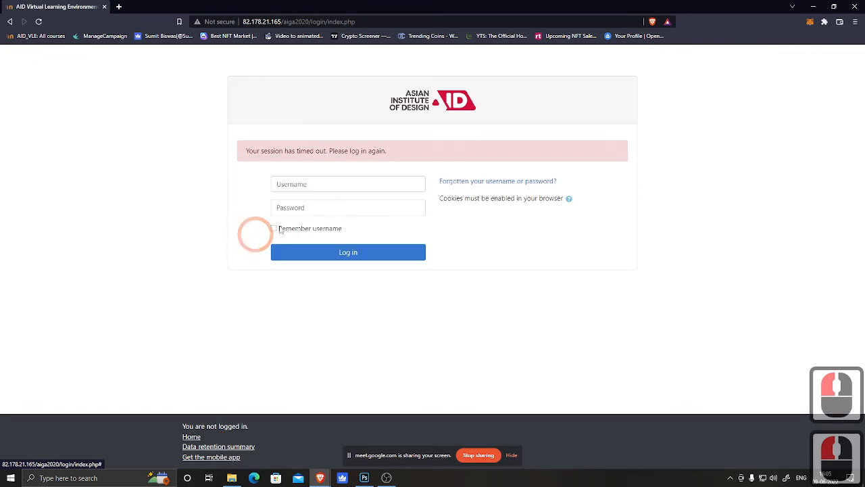
Step: Log in to the learning site with the username and the account password
click(315, 182)
click(315, 207)
click(332, 259)
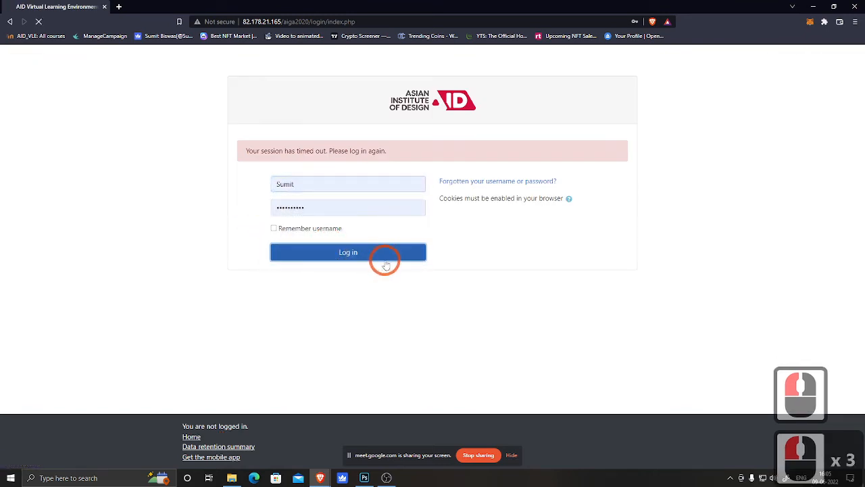
Step: Open the Digital Art course and its Attendance_GA222 activity
scroll(287, 302, down, 1)
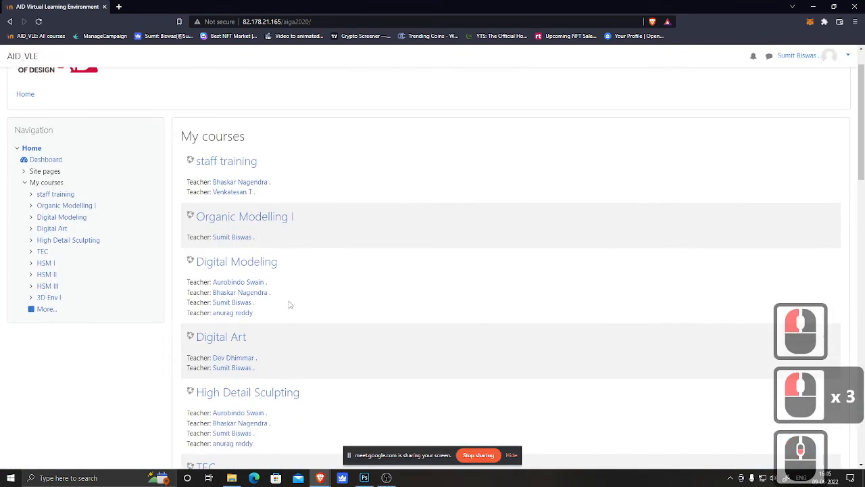
click(238, 338)
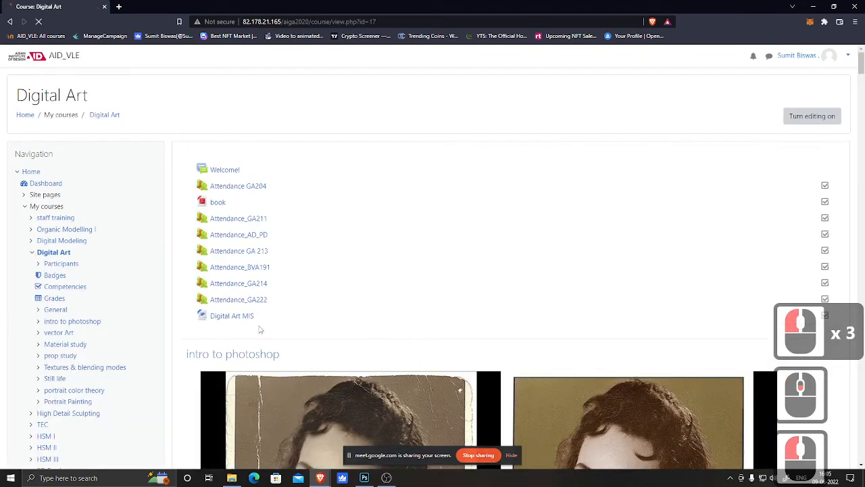
click(255, 300)
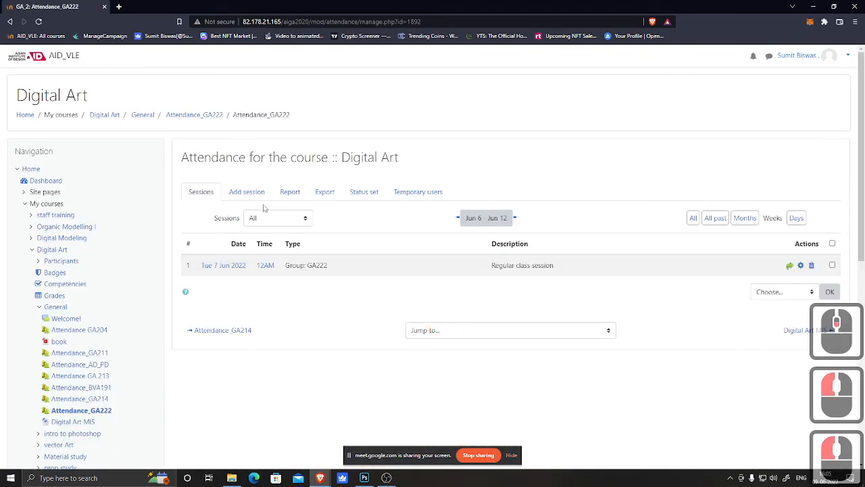
Step: Add a new attendance session for group GA222 dated 9 June 2022
click(248, 191)
click(402, 279)
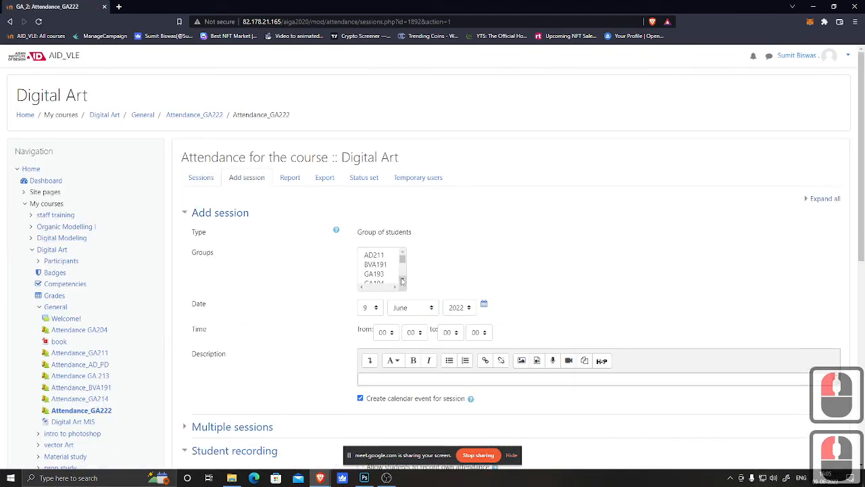
click(402, 278)
click(403, 278)
click(401, 274)
click(393, 268)
scroll(460, 298, down, 5)
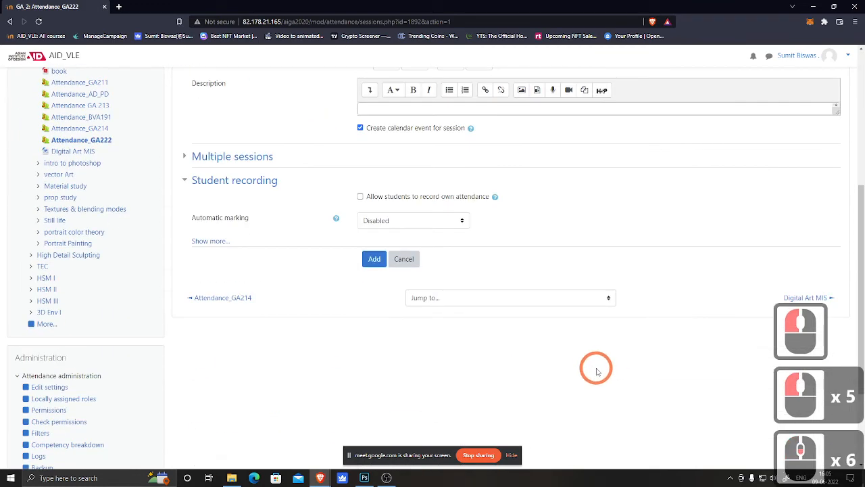
click(372, 257)
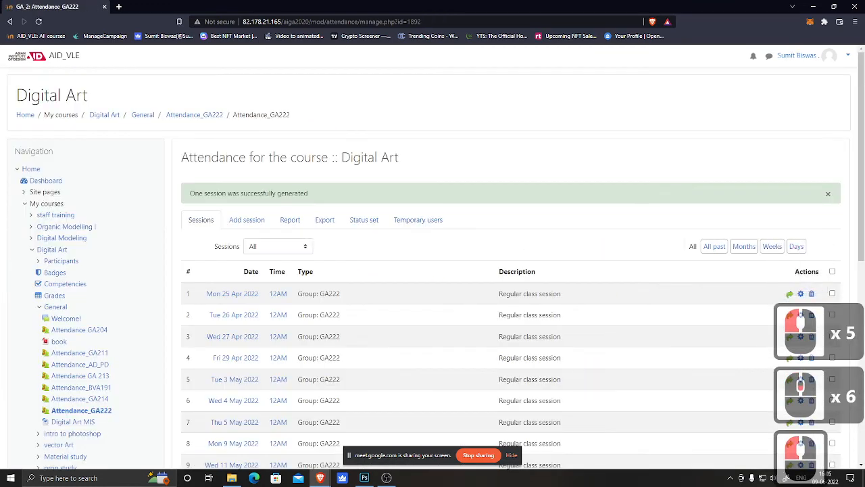
Step: Open the 9 June 2022 session for taking attendance and set the status for all students to A
click(386, 477)
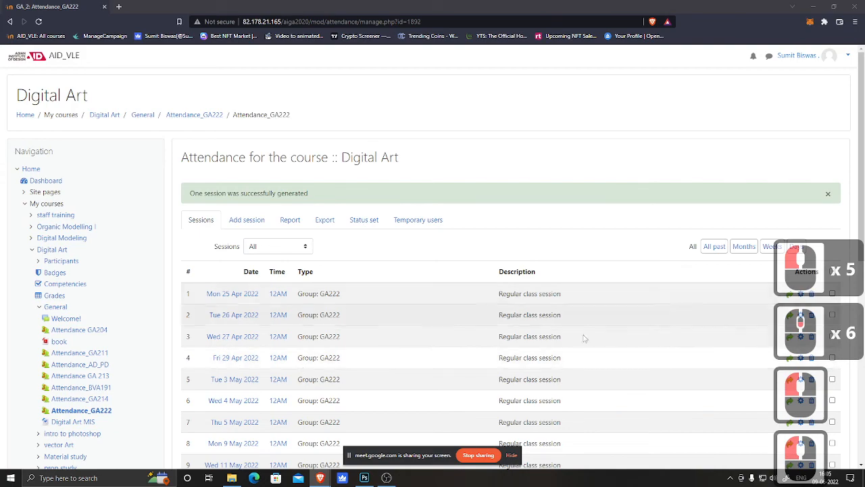
scroll(611, 344, down, 9)
scroll(733, 357, up, 8)
scroll(728, 358, down, 14)
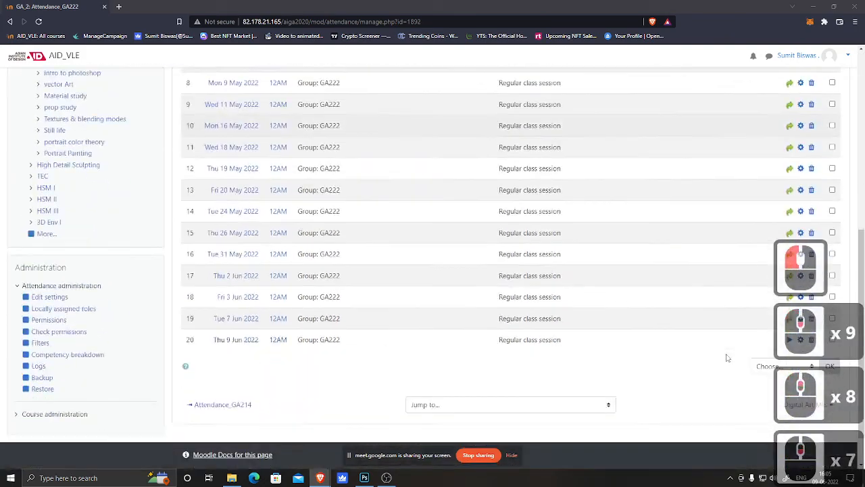
click(790, 294)
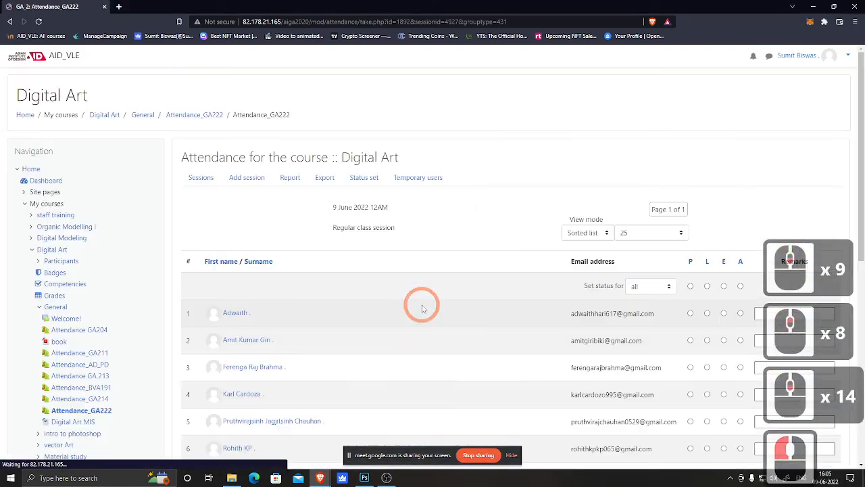
click(740, 286)
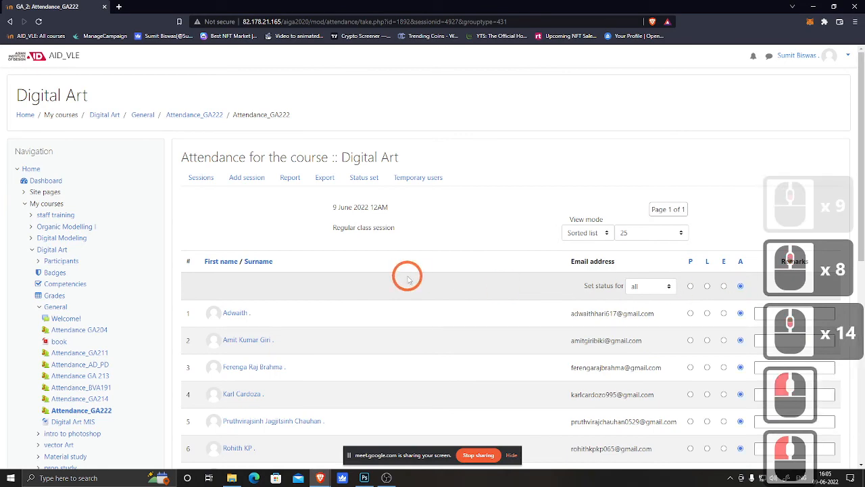
scroll(405, 277, down, 3)
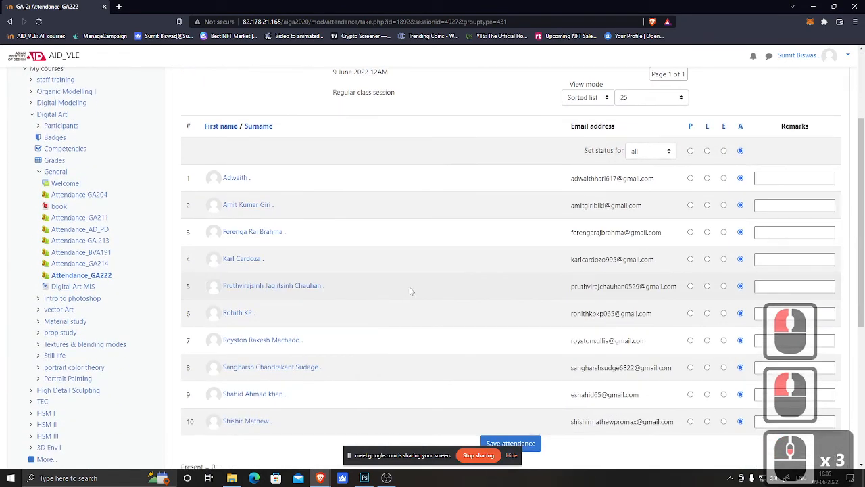
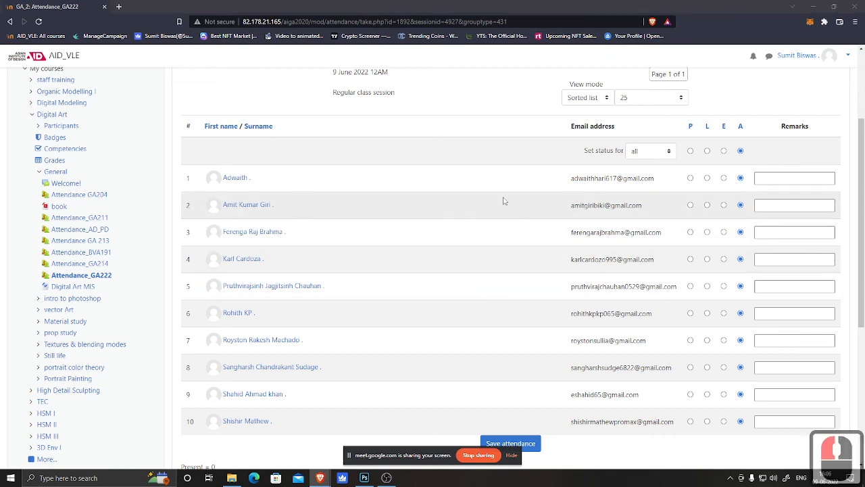
Step: Mark the students in rows 2, 3, 4 and 5 of the attendance list as Present
click(694, 205)
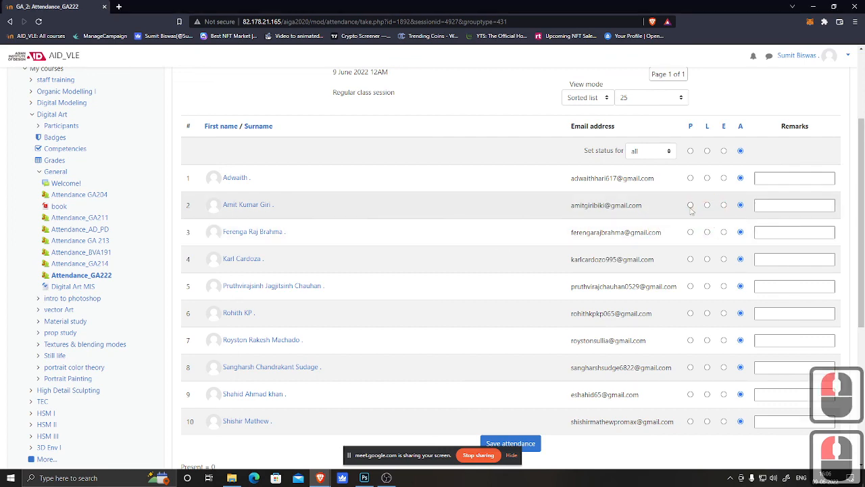
scroll(406, 237, down, 1)
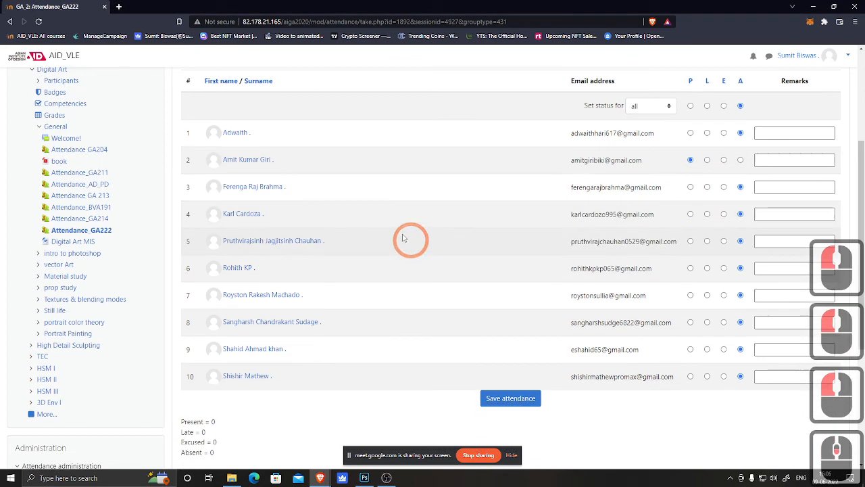
click(691, 188)
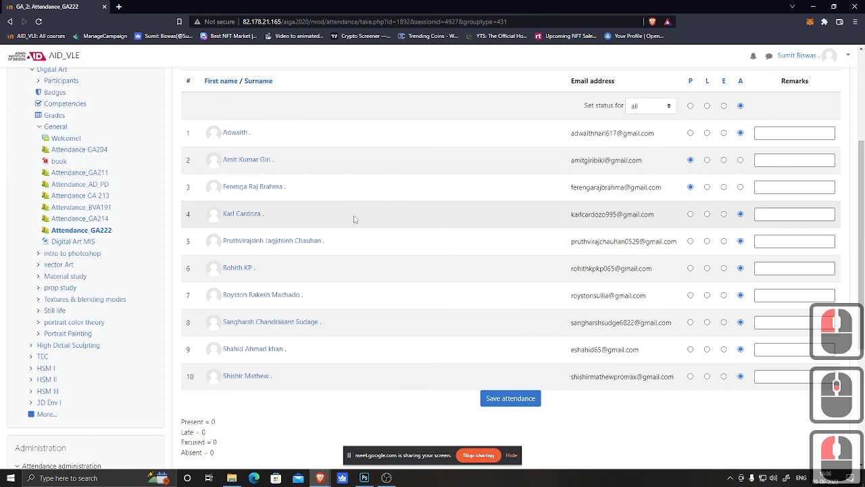
click(690, 214)
click(690, 240)
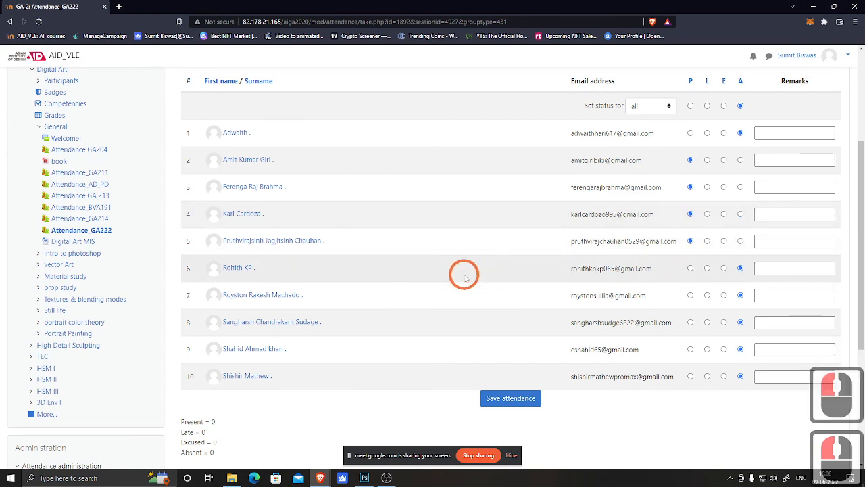
Step: Mark the students in rows 7, 8 and 10 of the attendance list as Present
scroll(464, 270, down, 1)
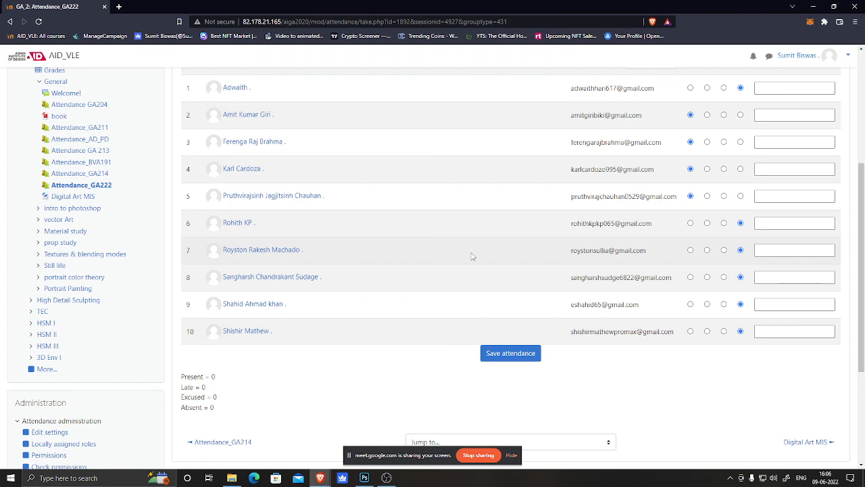
click(690, 250)
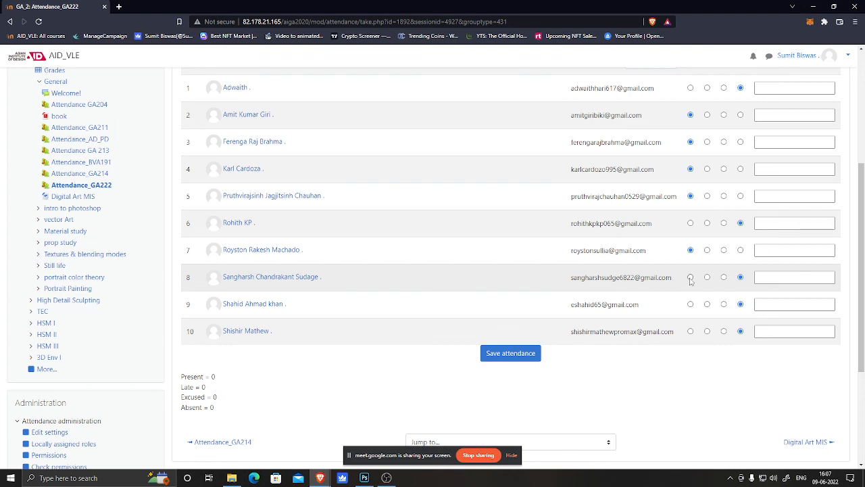
click(690, 277)
click(690, 332)
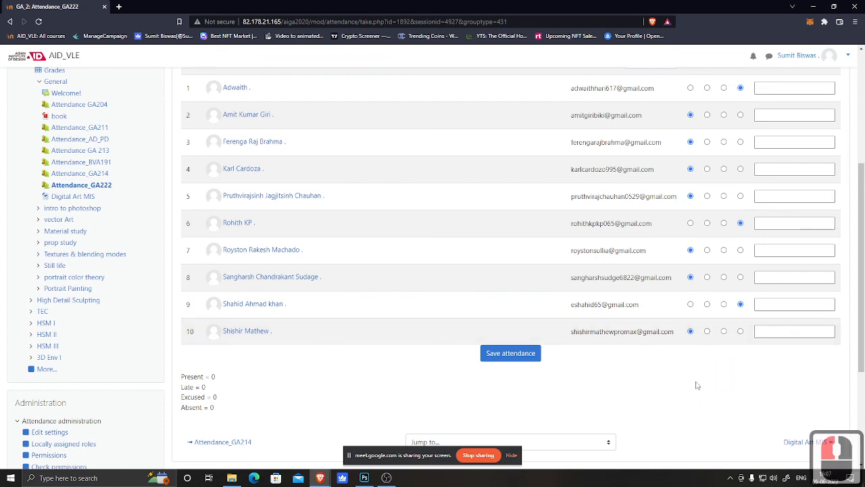
Step: Save the attendance for the 9 June 2022 session
scroll(572, 382, up, 5)
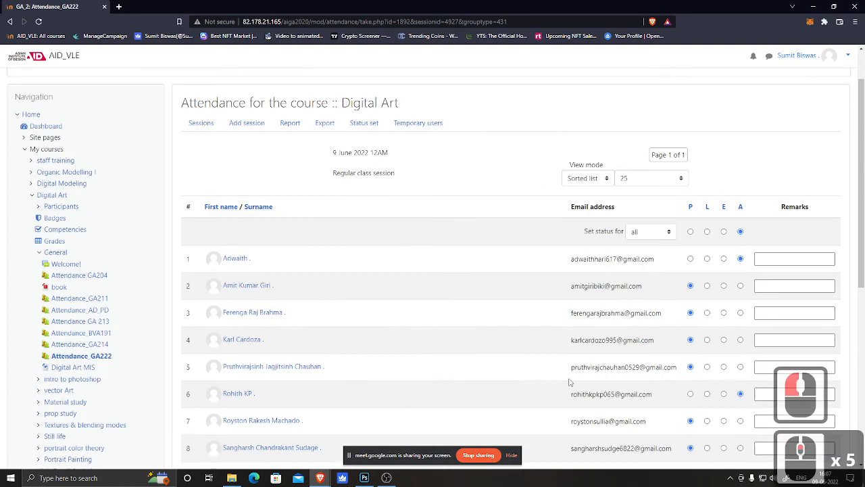
scroll(543, 396, down, 4)
click(512, 400)
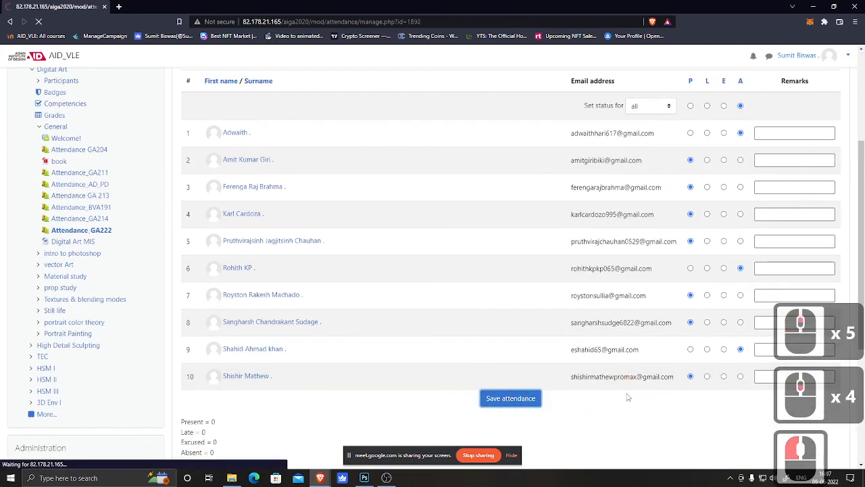
scroll(581, 390, down, 11)
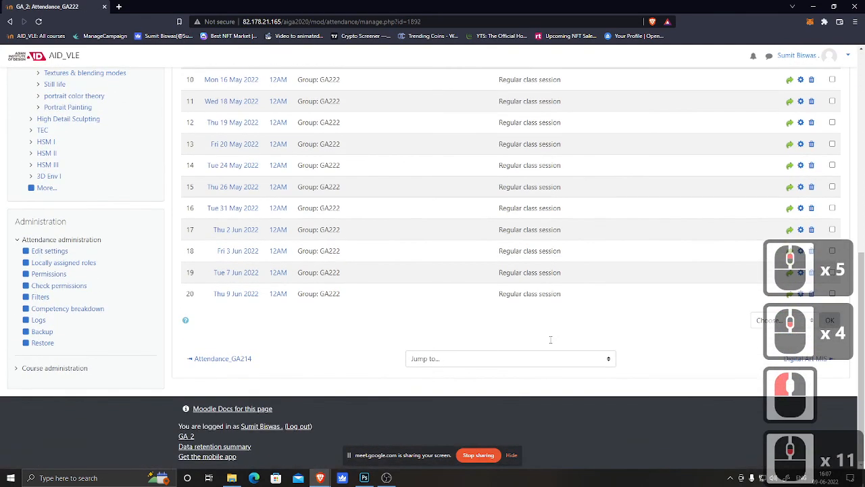
scroll(550, 340, up, 6)
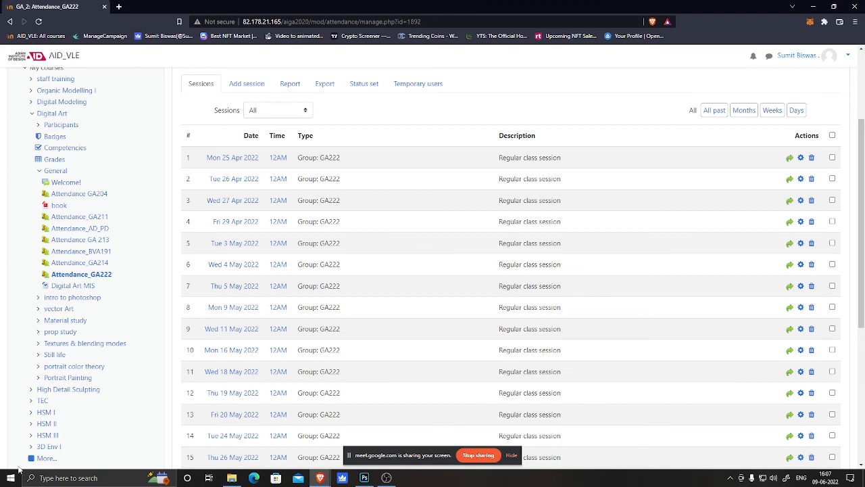
click(388, 477)
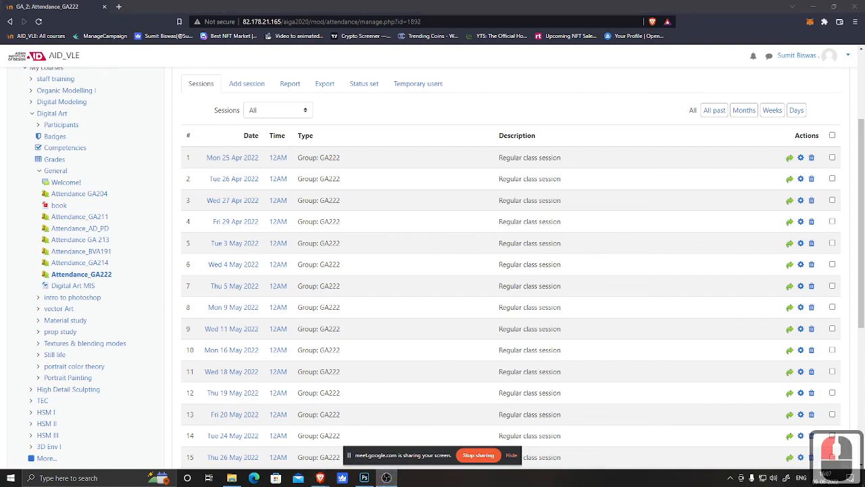